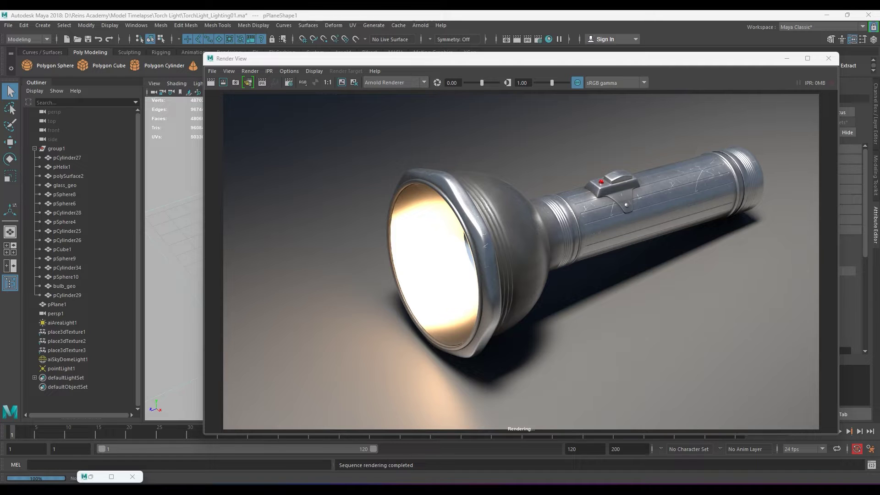
Examine the finished flashlight model beside its render and display the model's wireframe in the viewport.
drag(616, 58, 418, 334)
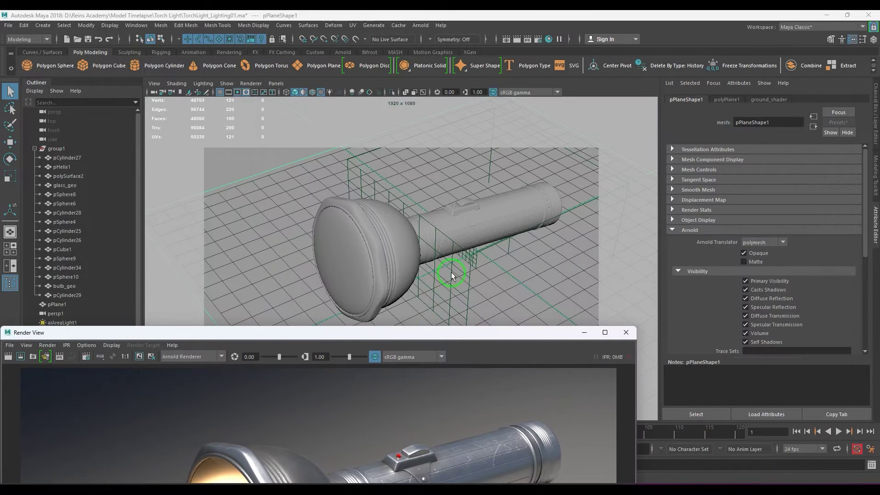
click(313, 94)
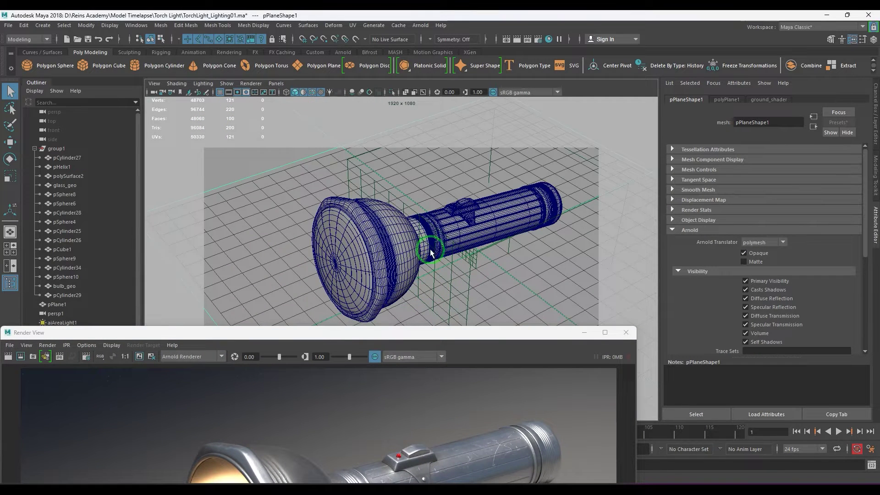
drag(387, 342, 551, 68)
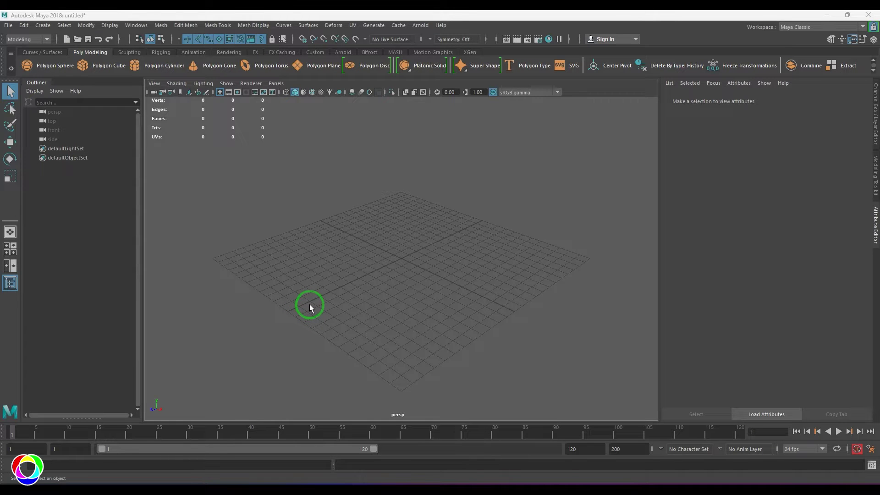
Create a polygon cylinder at the origin and rotate it 90° about X so it lies on its side.
alt+drag(315, 304, 422, 262)
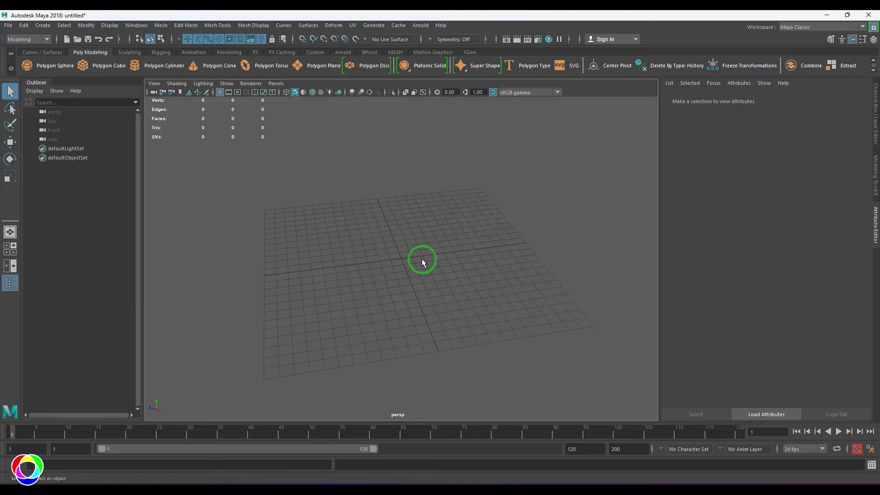
alt+drag(345, 239, 340, 238)
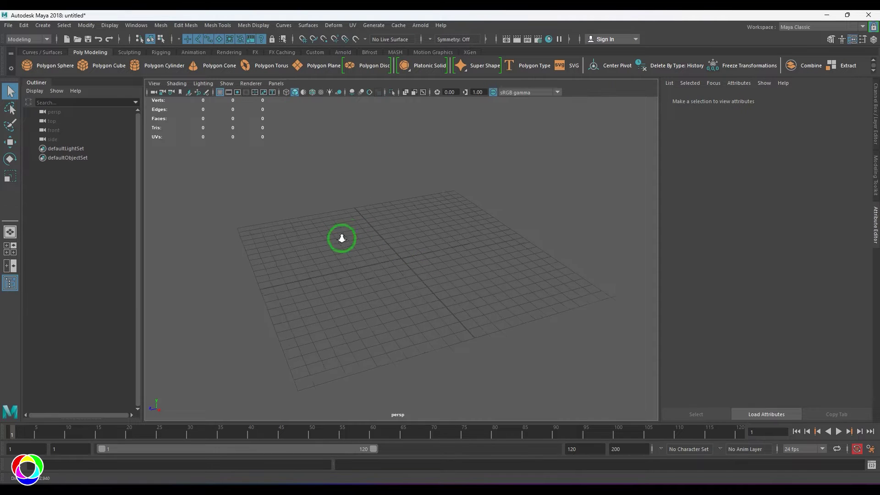
click(157, 65)
key(e)
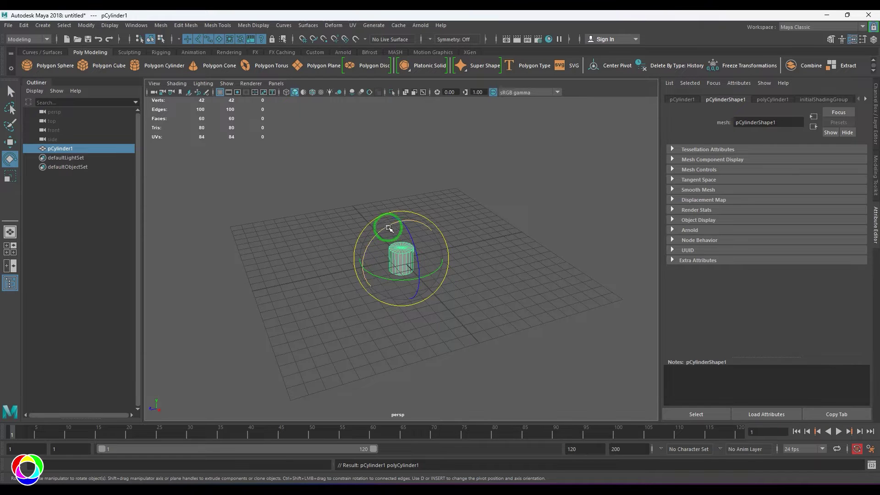
drag(383, 232, 264, 296)
Scale the cylinder along its length into a long flashlight handle.
key(r)
scroll(379, 291, up, 4)
alt+drag(379, 290, 351, 287)
Duplicate the handle as a short, slightly wider rear cap at Translate Z about -3.94, with Scale Y about 0.54.
key(w)
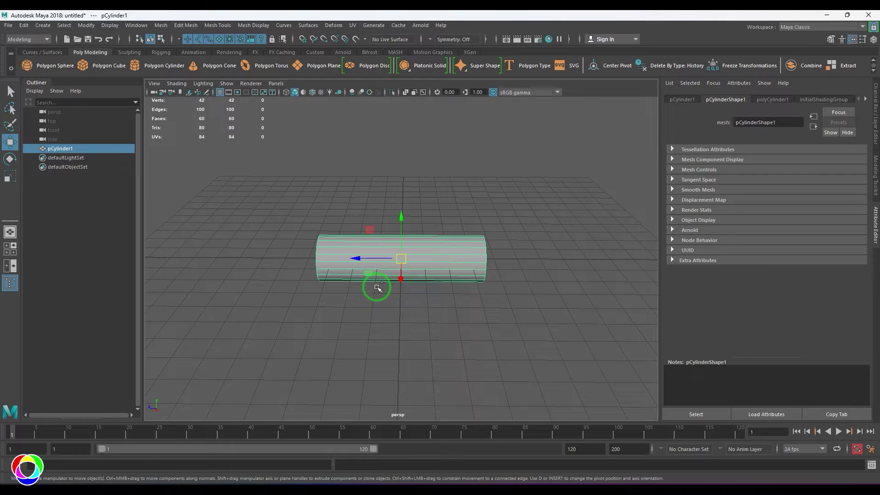
key(ctrl+d)
drag(356, 257, 473, 284)
key(r)
click(535, 256)
key(w)
alt+drag(534, 255, 548, 232)
click(545, 233)
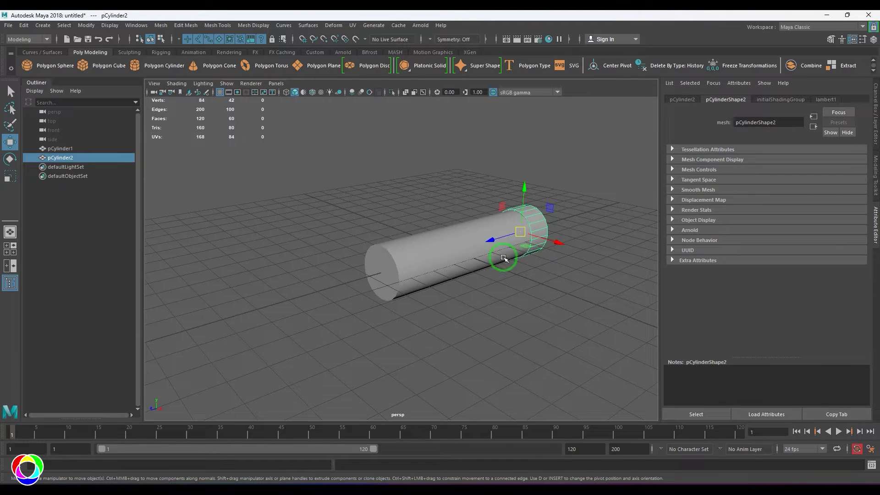
Duplicate the rear cap and move the copy along the handle to its front end.
key(ctrl+d)
drag(490, 240, 338, 310)
alt+drag(371, 322, 298, 323)
drag(310, 259, 380, 312)
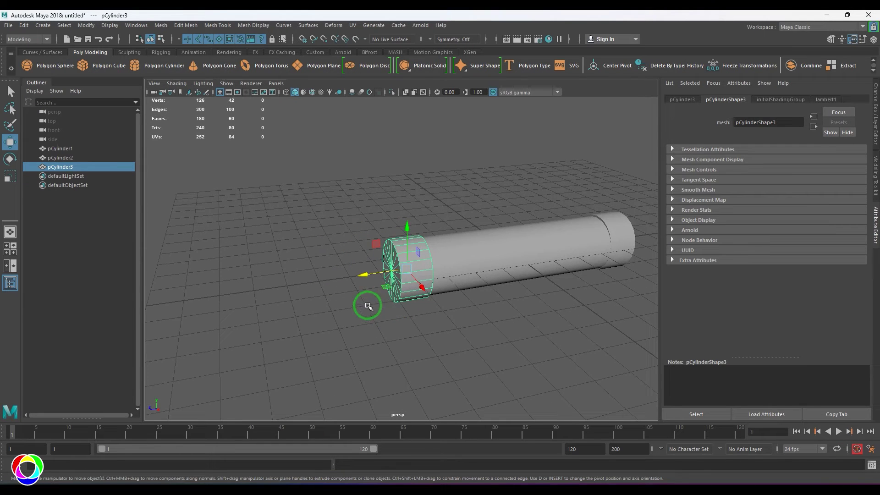
Create a polygon sphere in front of the handle, align its poles with the handle's axis and enlarge it evenly.
click(30, 67)
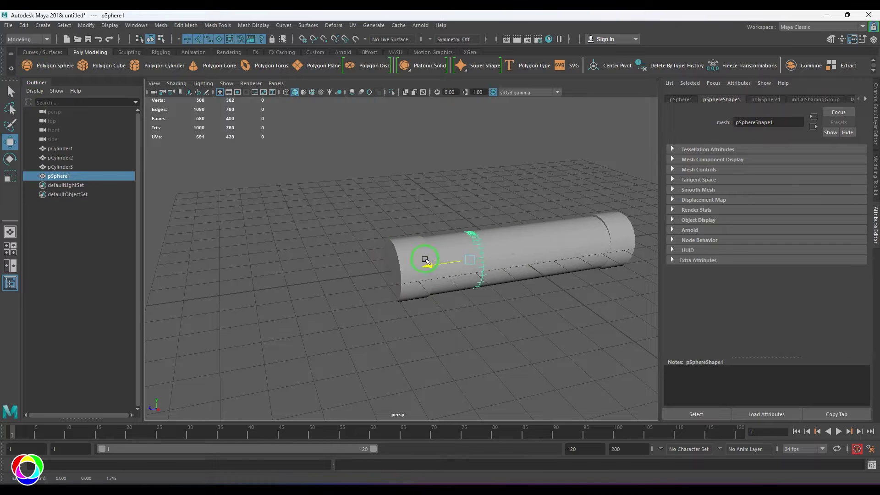
key(e)
drag(324, 256, 336, 245)
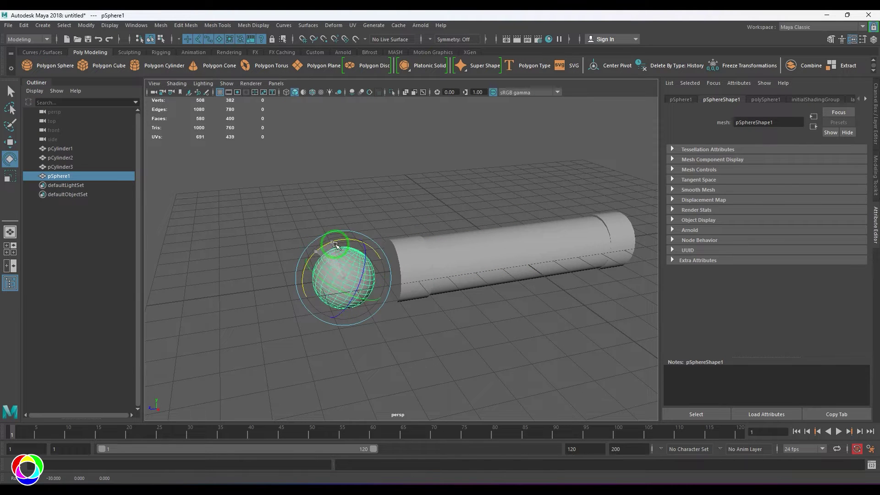
key(r)
drag(343, 277, 391, 292)
In the side view, delete the front half of the sphere's faces to leave an open hemisphere, and return to the perspective view.
key(space)
alt+middle_drag(319, 284, 439, 301)
scroll(432, 298, up, 3)
key(F11)
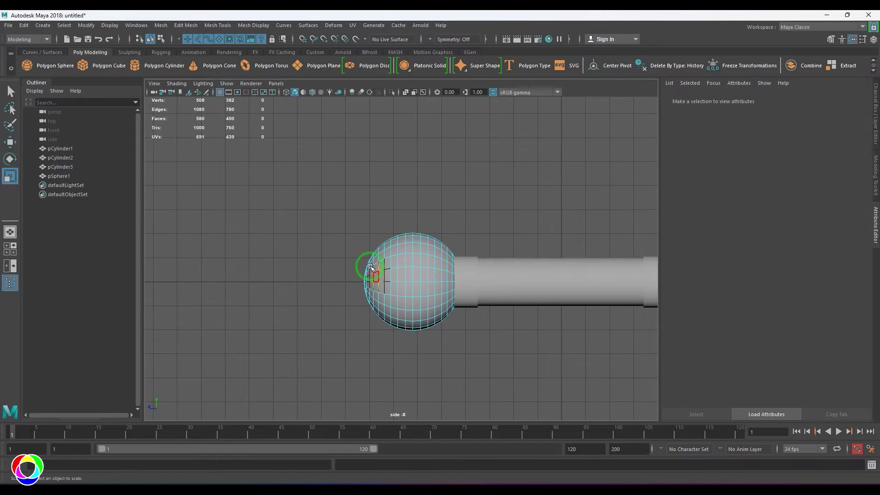
drag(343, 198, 412, 367)
key(Delete)
key(space)
drag(410, 332, 407, 312)
alt+drag(407, 311, 340, 278)
key(F8)
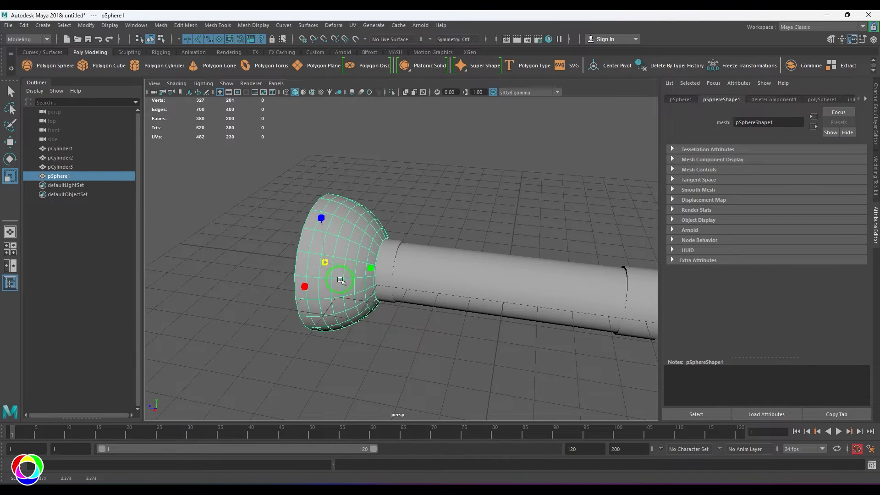
Move the hemisphere slightly forward along the handle's axis.
key(w)
mouse_move(292, 262)
mouse_down()
mouse_move(264, 260)
mouse_move(281, 263)
mouse_up()
scroll(385, 304, down, 2)
Duplicate the handle's front cap, move the copy to the hemisphere's open end and enlarge its diameter.
alt+drag(384, 305, 428, 306)
click(408, 278)
alt+drag(408, 277, 411, 295)
key(ctrl+d)
drag(360, 281, 391, 350)
key(r)
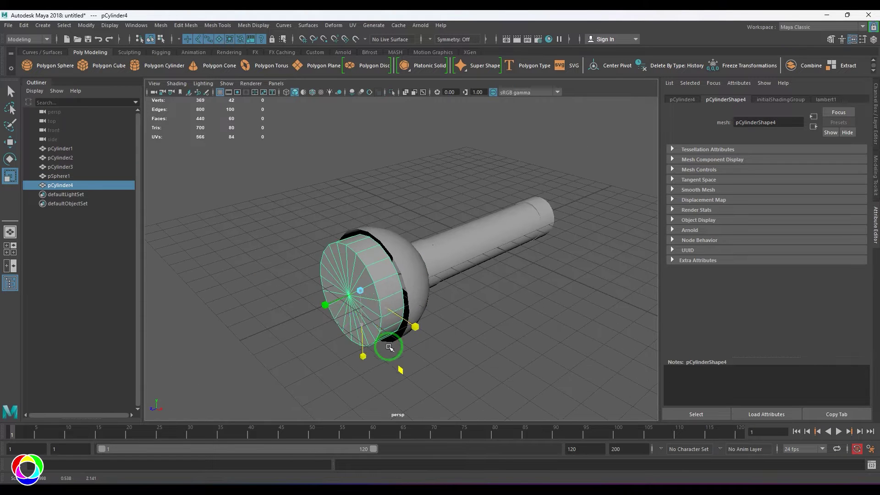
Flatten the front disc to a thickness scale of about 0.23 and widen it to form a rim around the hemisphere.
mouse_move(326, 305)
mouse_down()
mouse_move(349, 303)
mouse_move(336, 303)
mouse_up()
key(w)
key(r)
drag(391, 329, 392, 333)
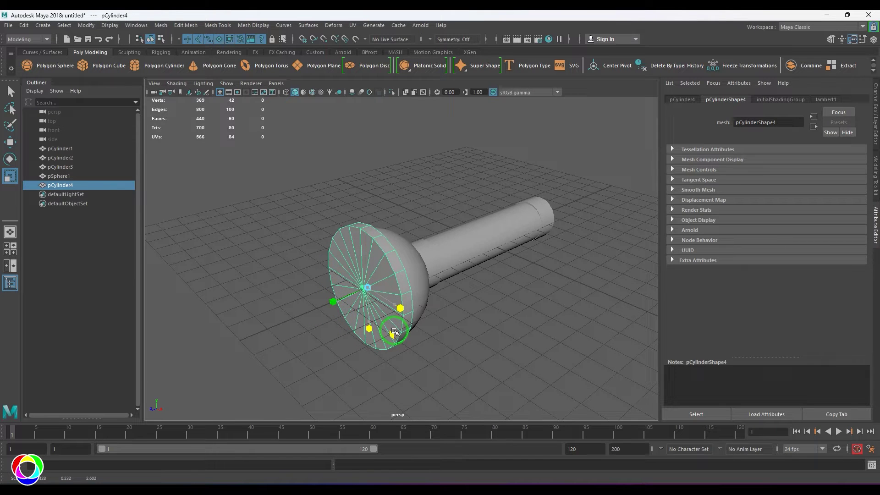
click(465, 316)
Examine the rear cap of the handle up close.
mouse_move(466, 316)
alt+mouse_down()
mouse_move(422, 316)
mouse_move(483, 347)
mouse_move(442, 324)
mouse_move(479, 326)
alt+mouse_up()
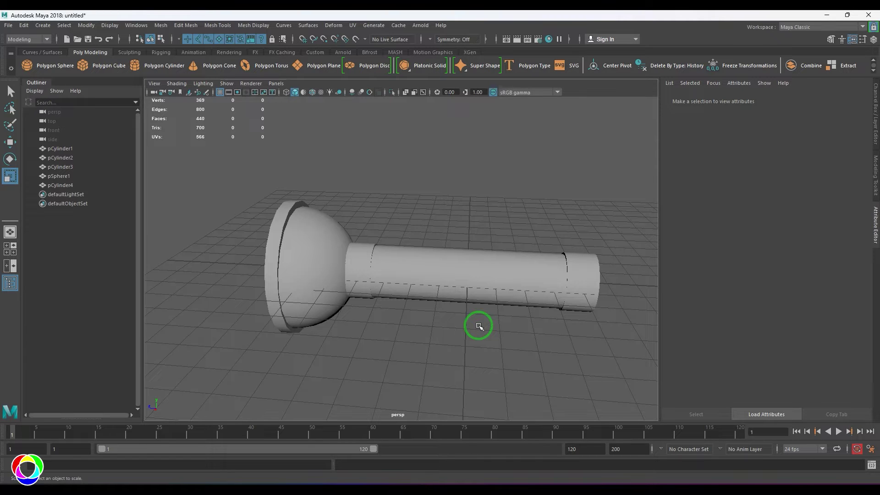
alt+drag(571, 316, 509, 305)
click(574, 259)
alt+right_drag(508, 306, 545, 294)
alt+middle_drag(544, 294, 430, 297)
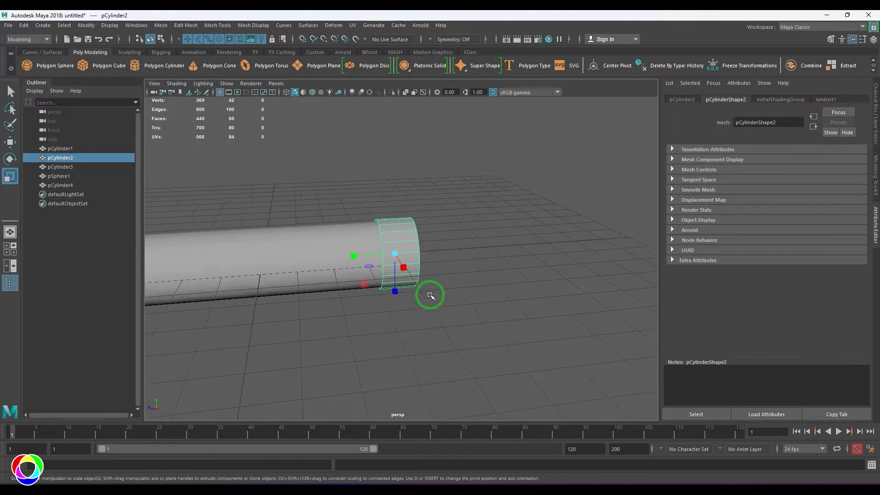
alt+right_drag(430, 297, 501, 327)
alt+drag(501, 327, 482, 328)
alt+middle_drag(437, 326, 498, 327)
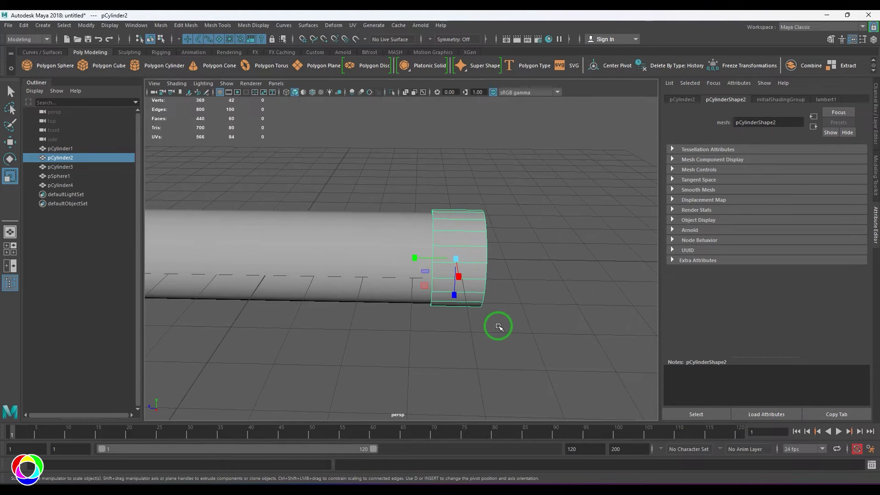
Create a polygon helix and move it to the rear end of the handle, at Translate Z about -3.21.
click(43, 25)
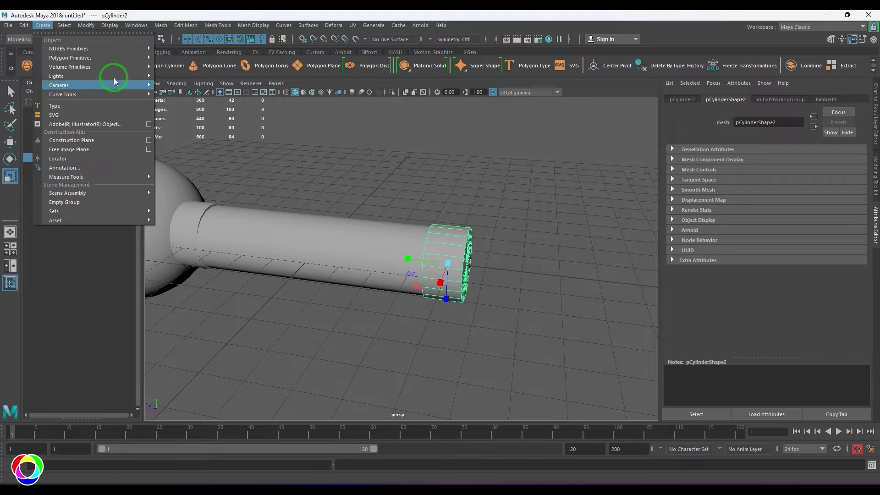
mouse_move(117, 58)
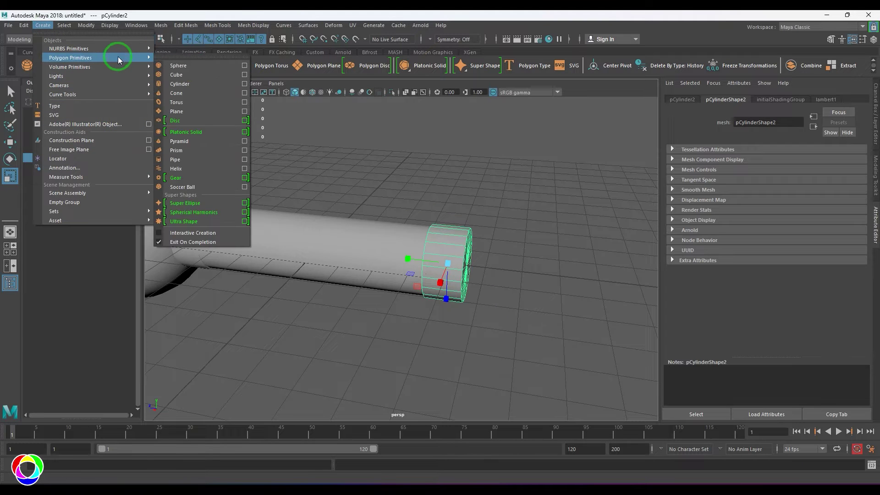
click(188, 169)
key(w)
drag(277, 244, 376, 266)
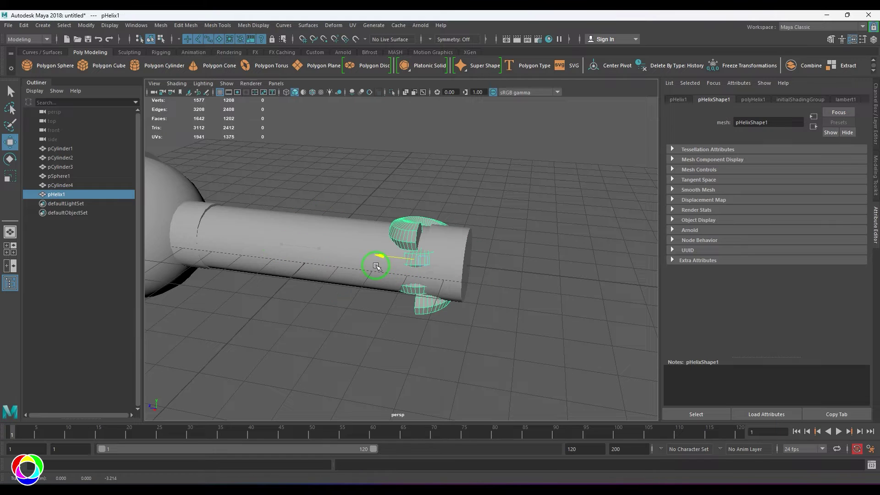
Rotate the helix -90° about X so its axis follows the handle.
key(e)
drag(446, 248, 463, 295)
scroll(464, 297, up, 5)
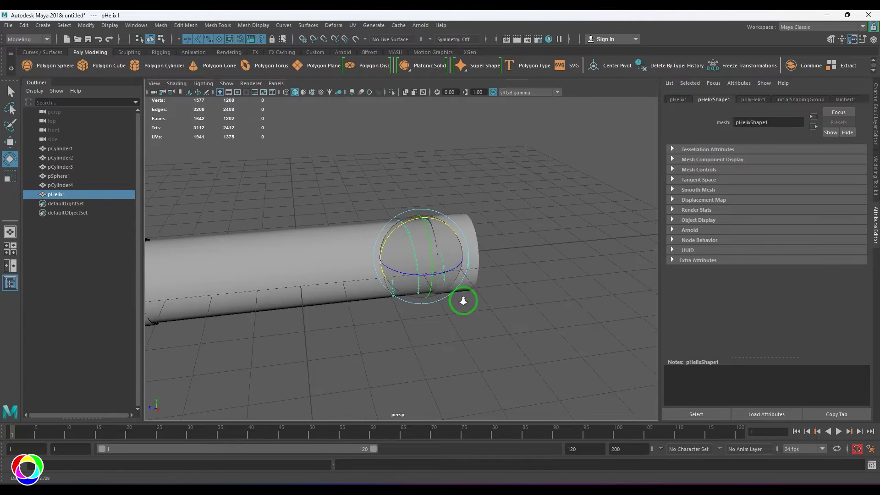
Set the helix's number of coils to 3.6.
click(875, 114)
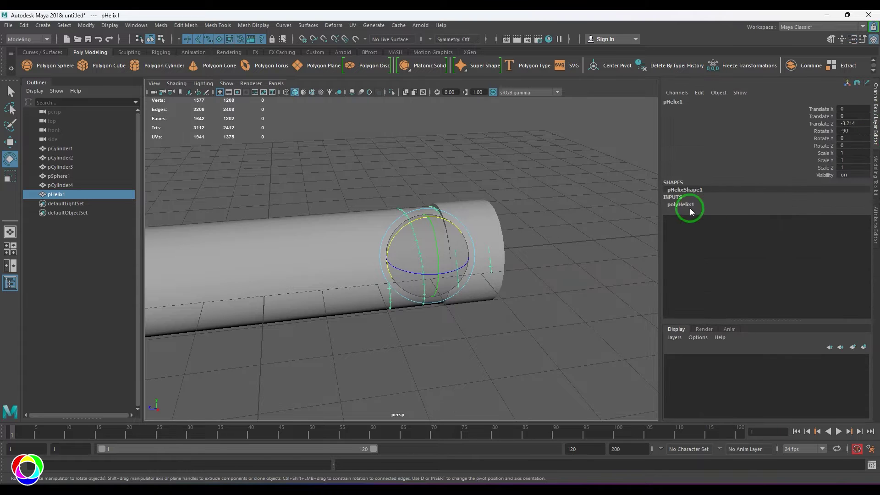
click(683, 205)
click(827, 211)
middle_drag(450, 255, 500, 256)
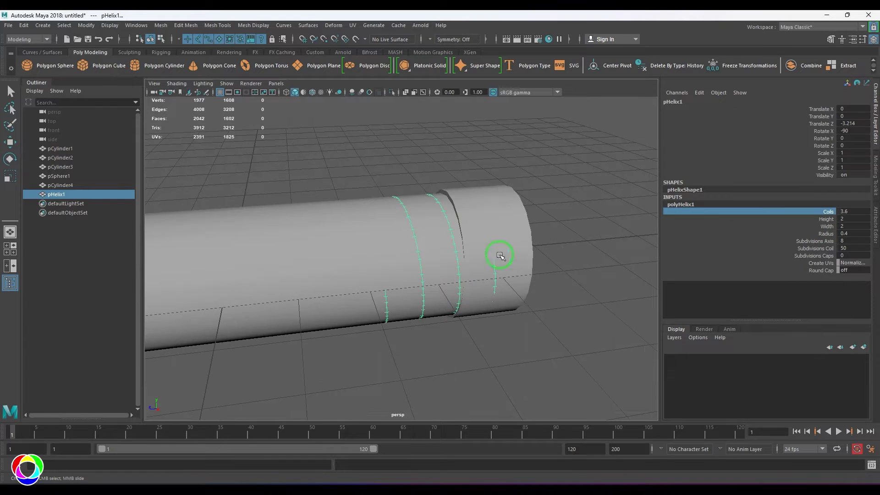
Set the helix width to 2.4.
click(827, 221)
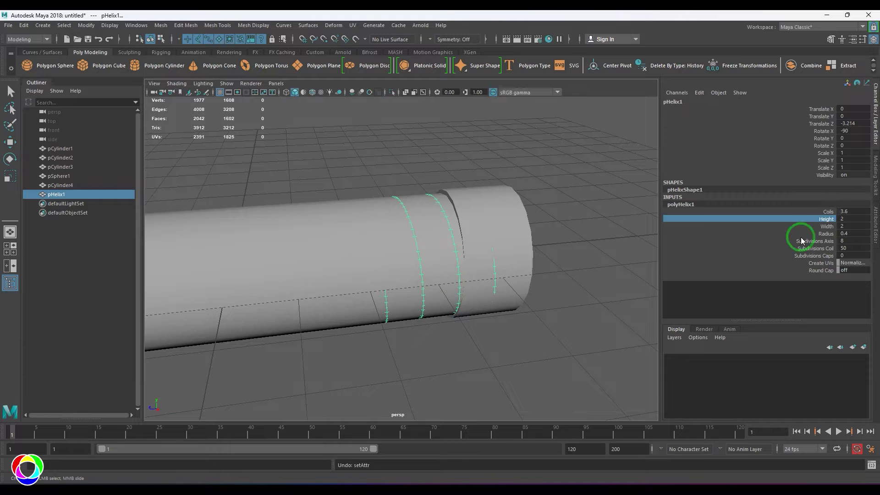
click(826, 226)
middle_drag(392, 291, 398, 289)
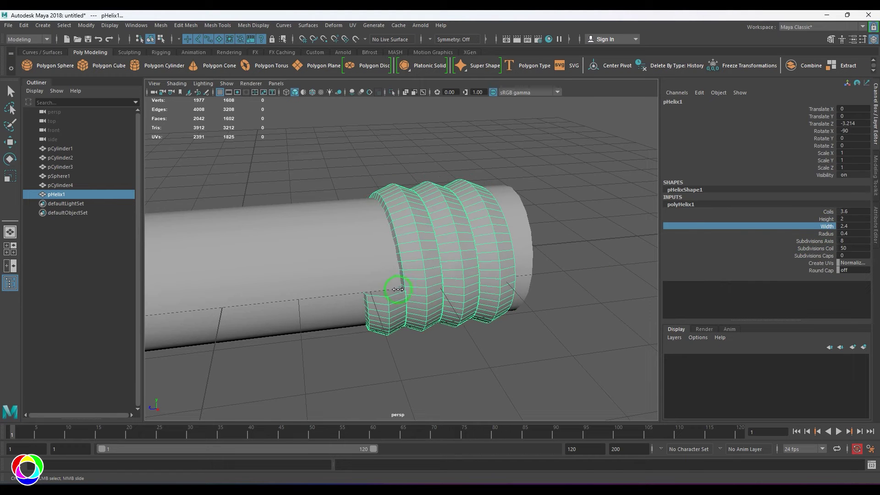
Reduce the helix's Subdivisions Coil to 12.
click(814, 249)
middle_drag(504, 293, 238, 303)
scroll(403, 320, up, 2)
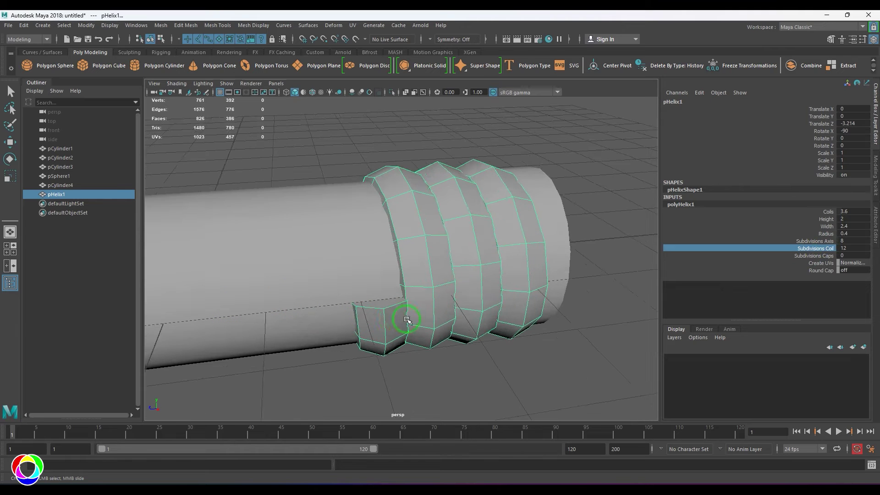
Set the helix width to 0.1.
alt+middle_drag(407, 323, 357, 320)
click(855, 226)
double_click(855, 226)
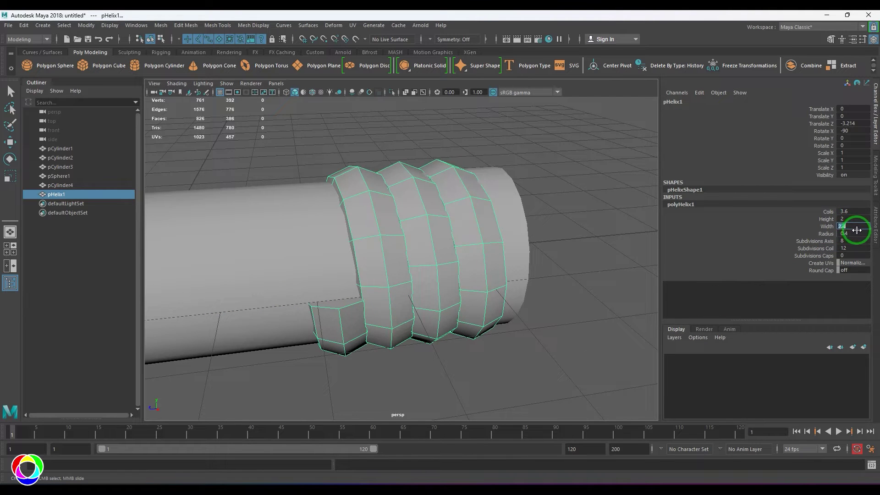
text(0.1)
key(Return)
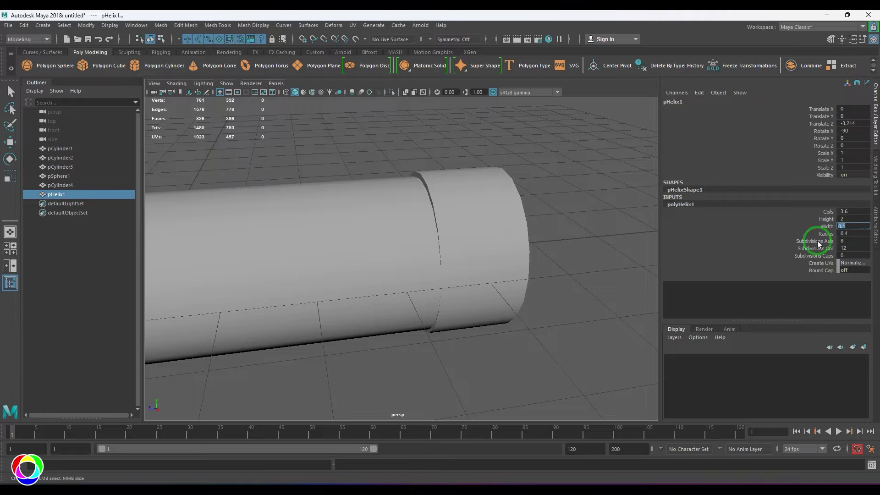
Put all flashlight parts except the helix on a new display layer and set that layer to Template.
scroll(365, 269, down, 3)
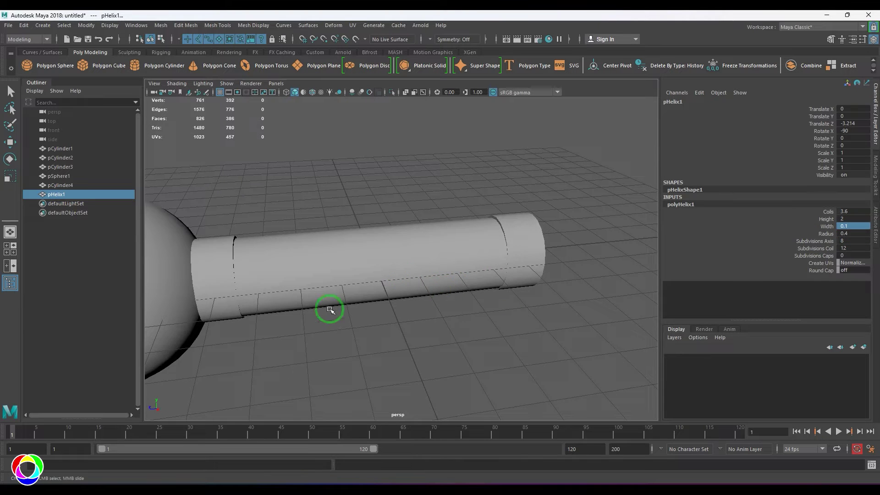
scroll(316, 297, down, 3)
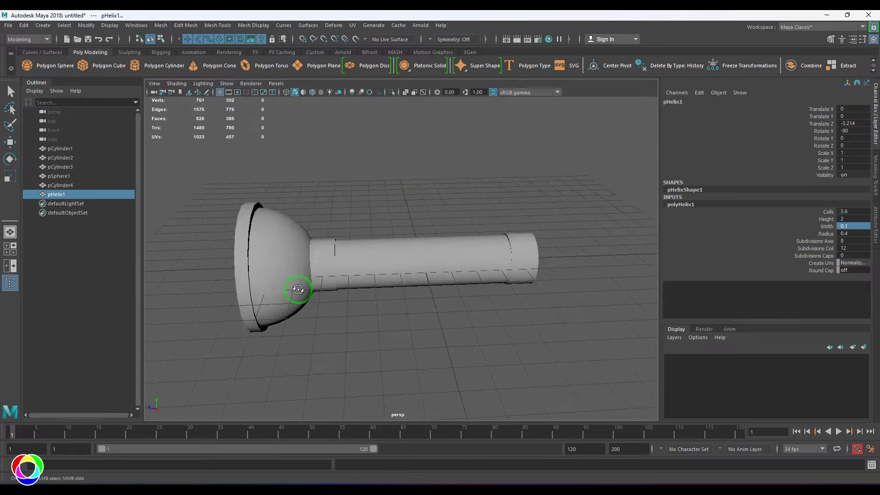
alt+drag(294, 288, 346, 272)
key(e)
shift+click(491, 253)
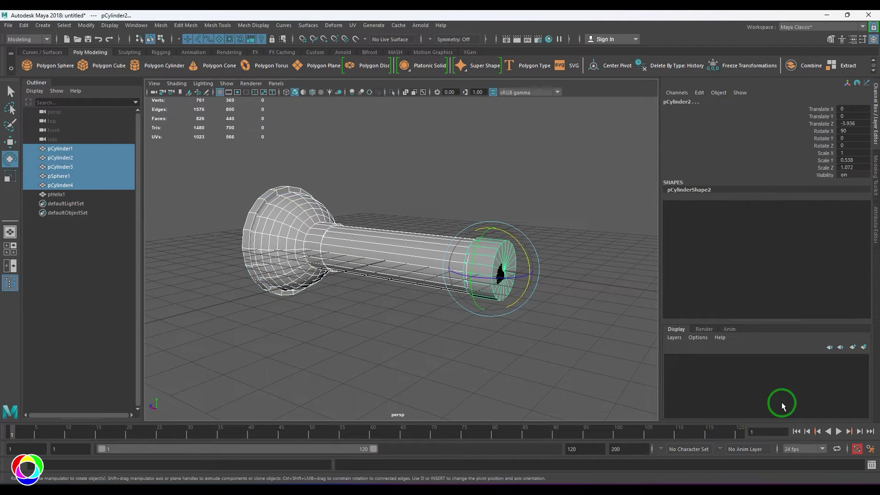
click(862, 347)
click(691, 361)
click(578, 367)
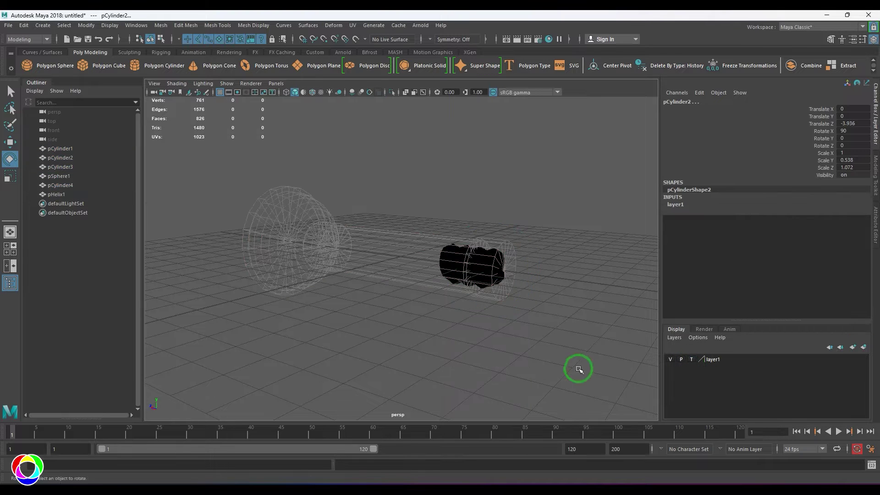
Select the helix inside the templated handle and set its width to 2.8.
alt+drag(578, 367, 446, 340)
scroll(445, 339, up, 2)
click(467, 267)
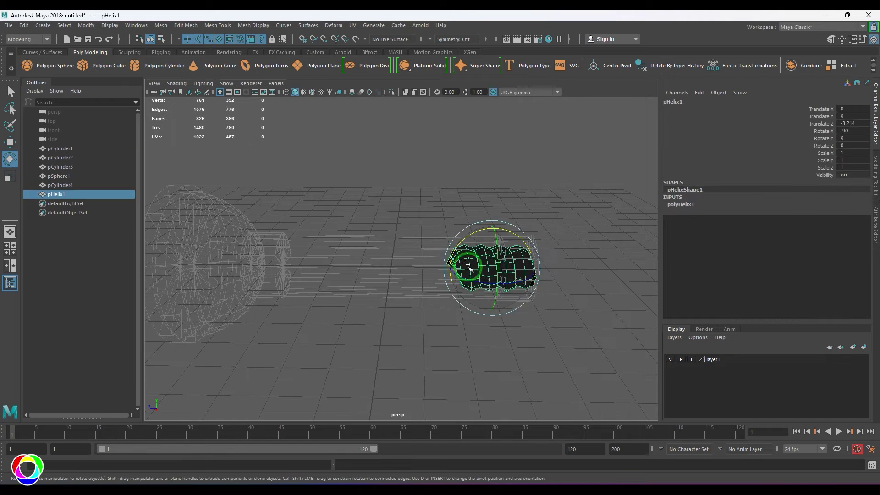
click(682, 205)
click(820, 226)
middle_drag(493, 284, 502, 302)
scroll(502, 302, up, 4)
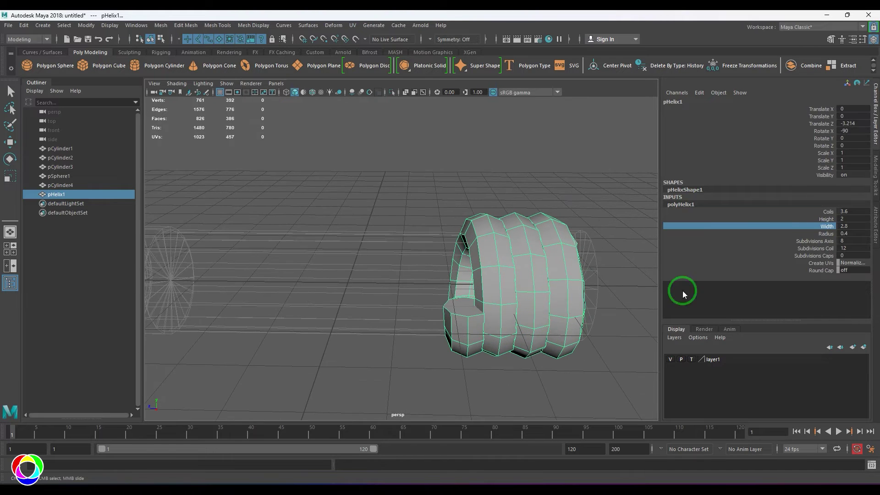
Set the helix's radius to 0.06 and its height to 0.3.
click(826, 234)
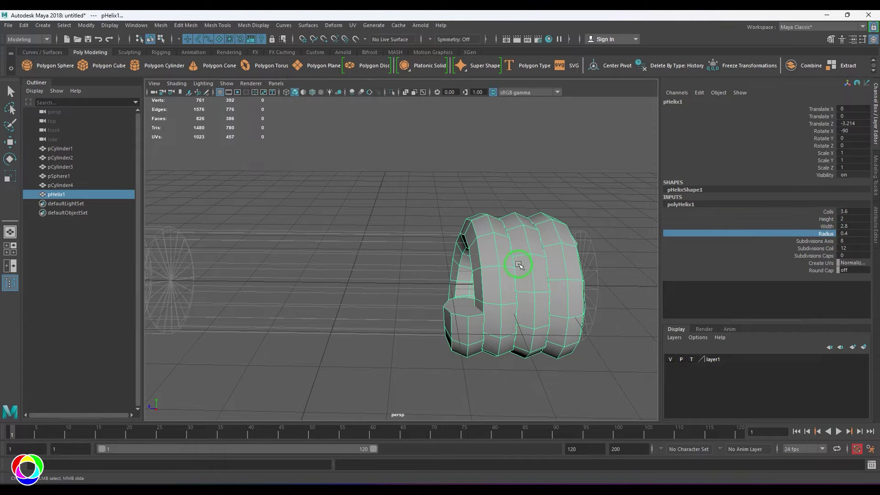
middle_drag(516, 261, 516, 275)
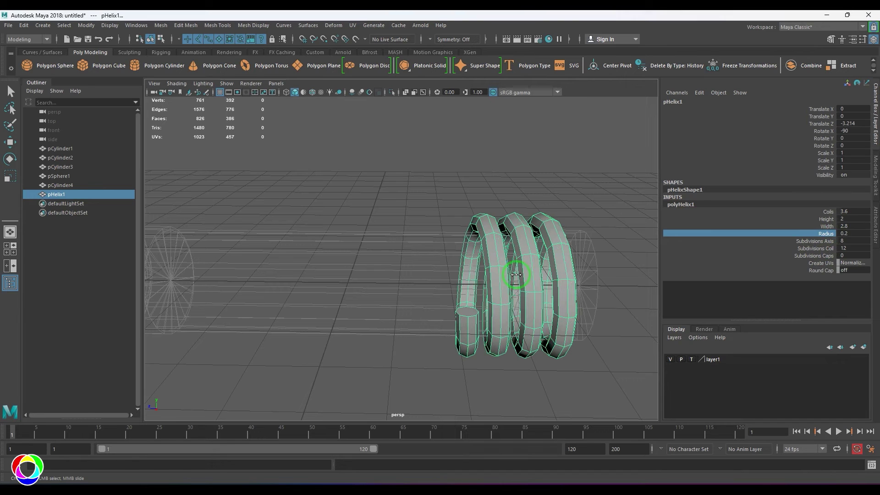
click(850, 233)
text(00.)
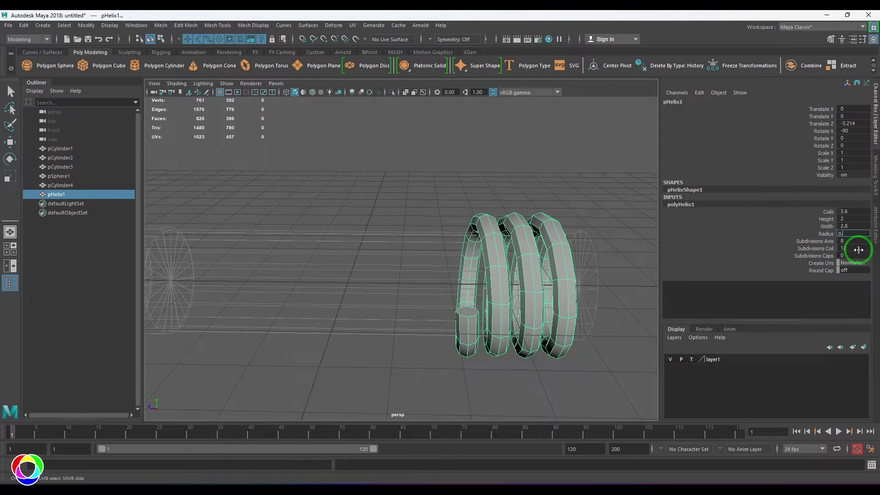
text(1)
key(Return)
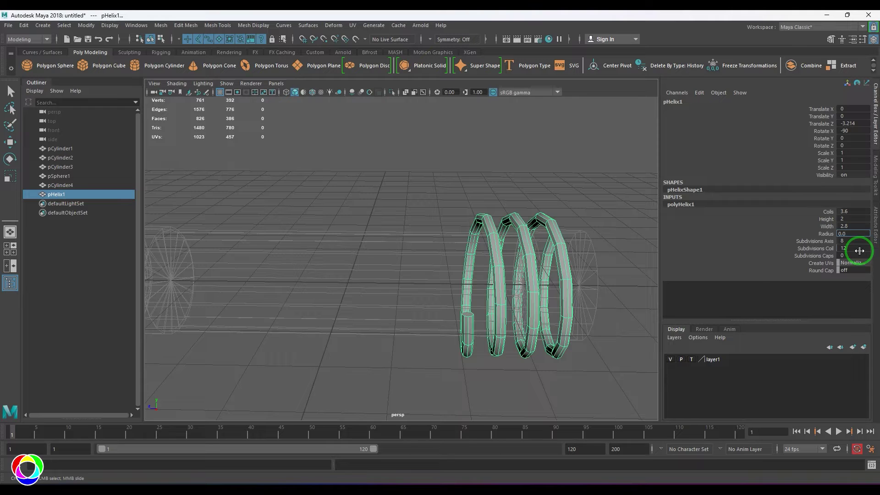
text(6)
key(Return)
click(826, 219)
mouse_move(510, 274)
middle_down()
mouse_move(520, 275)
mouse_move(507, 281)
middle_up()
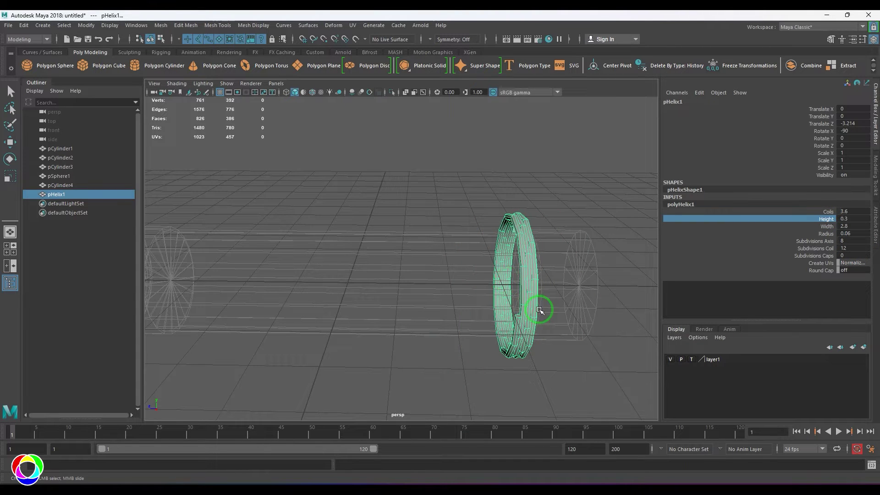
Move the helix along Z to about -3.79 in the side view so it sits within the templated end cap.
alt+drag(539, 310, 436, 298)
key(space)
key(space)
alt+middle_drag(535, 307, 373, 300)
scroll(373, 300, up, 2)
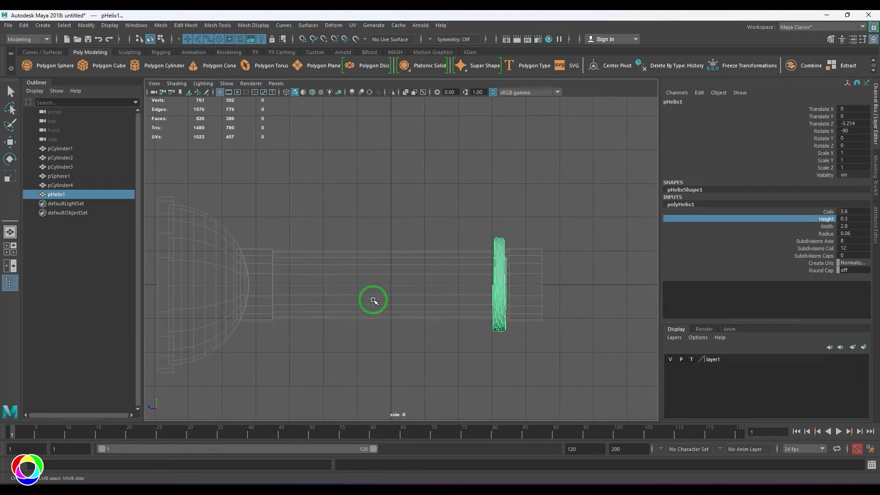
key(f)
key(w)
drag(386, 295, 456, 293)
alt+middle_drag(493, 298, 485, 285)
Set the helix's width to 2.3 and its Subdivisions Coil to 18.
click(858, 226)
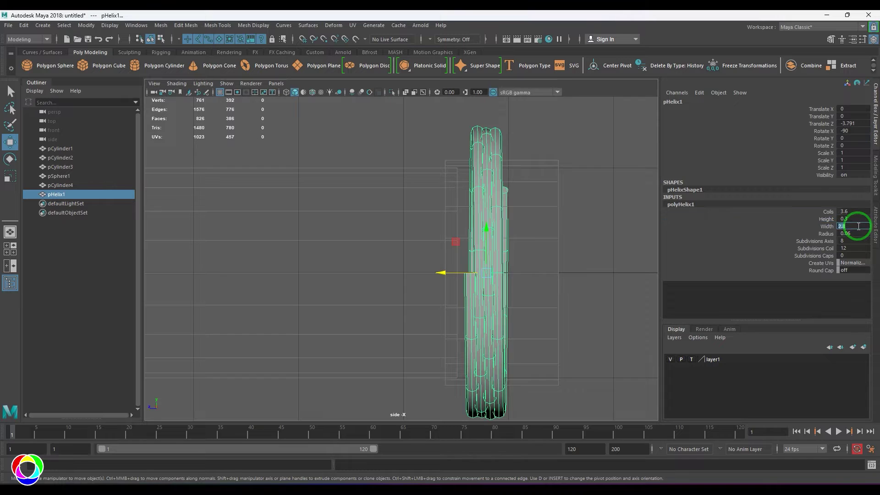
key(Return)
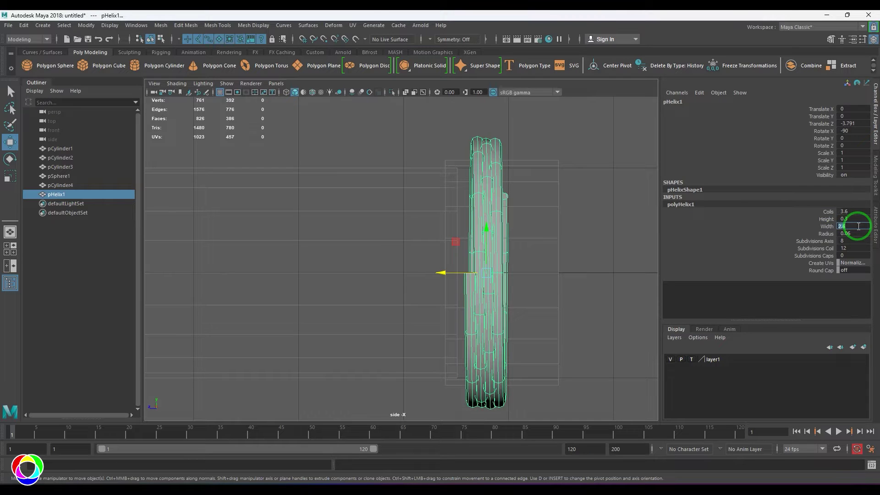
text(2.4)
key(Return)
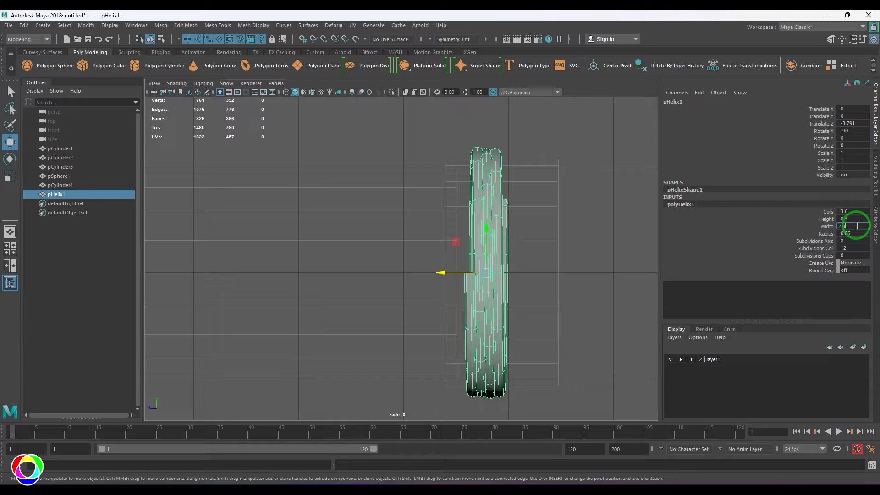
text(2.3)
key(Return)
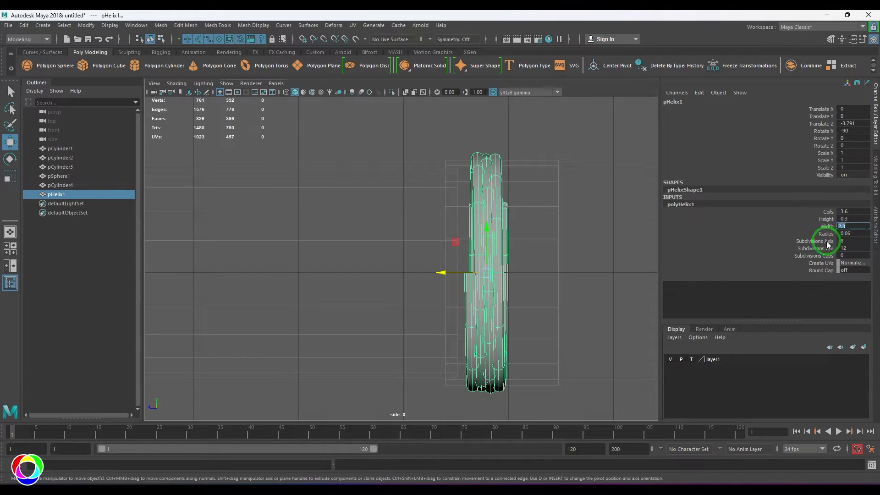
click(823, 250)
middle_drag(466, 261, 491, 266)
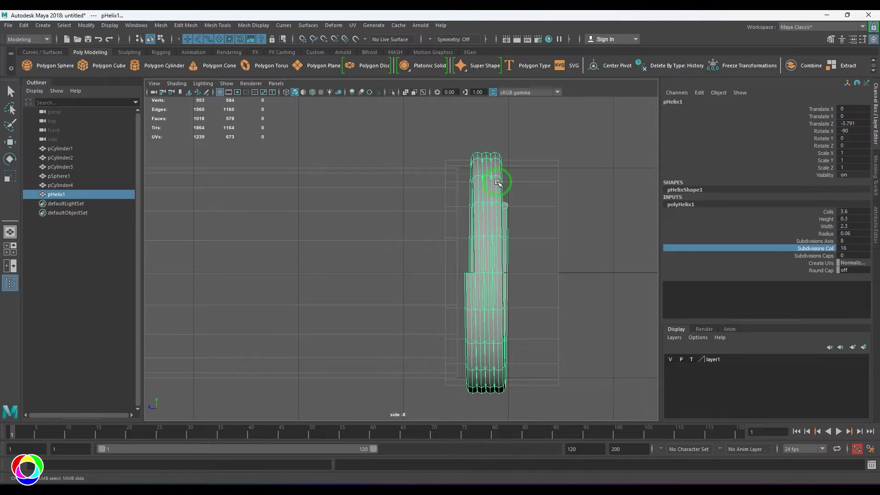
Set the helix's number of coils to 4.
alt+drag(498, 183, 541, 268)
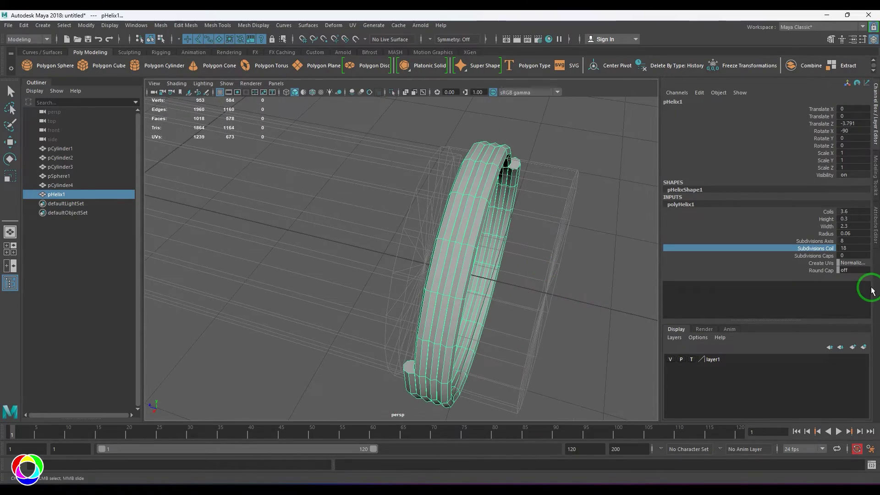
click(853, 248)
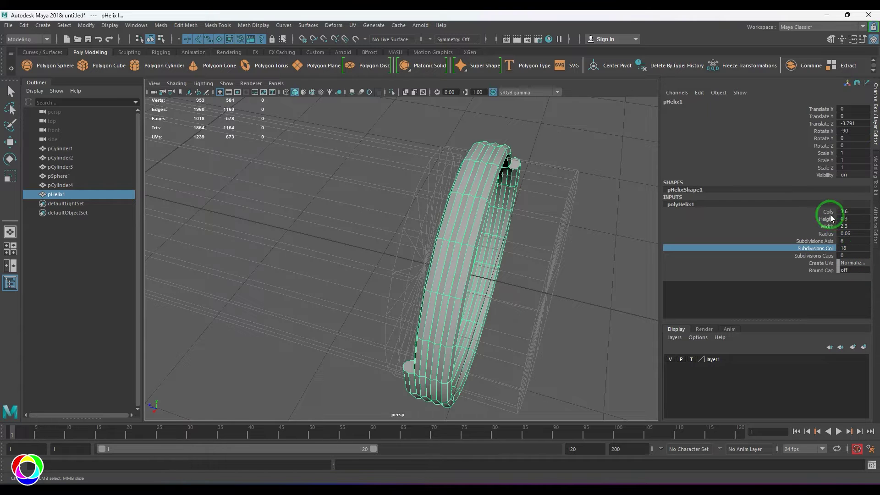
double_click(850, 211)
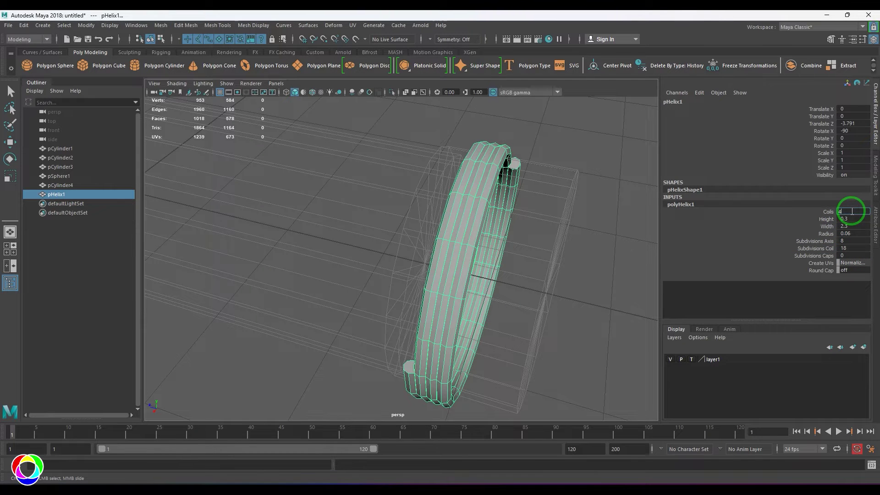
text(4)
key(Return)
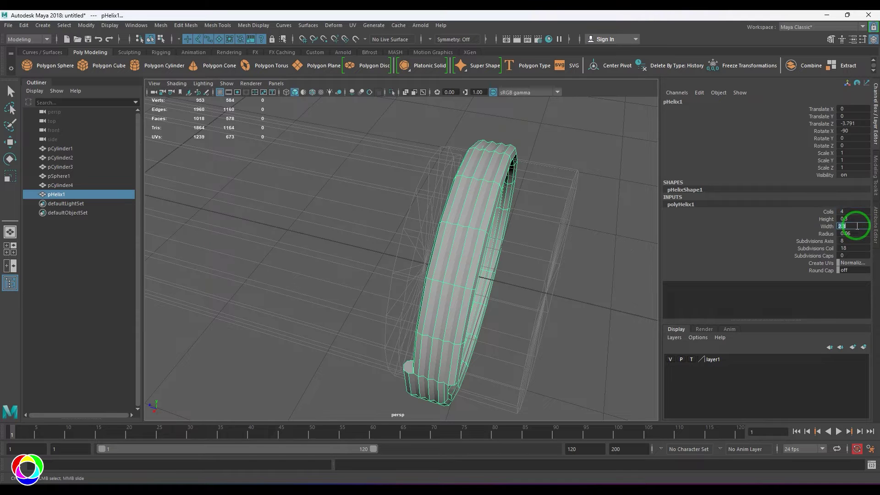
Reduce the helix's width to 2.2 and its radius to 0.053.
text(.2)
key(Return)
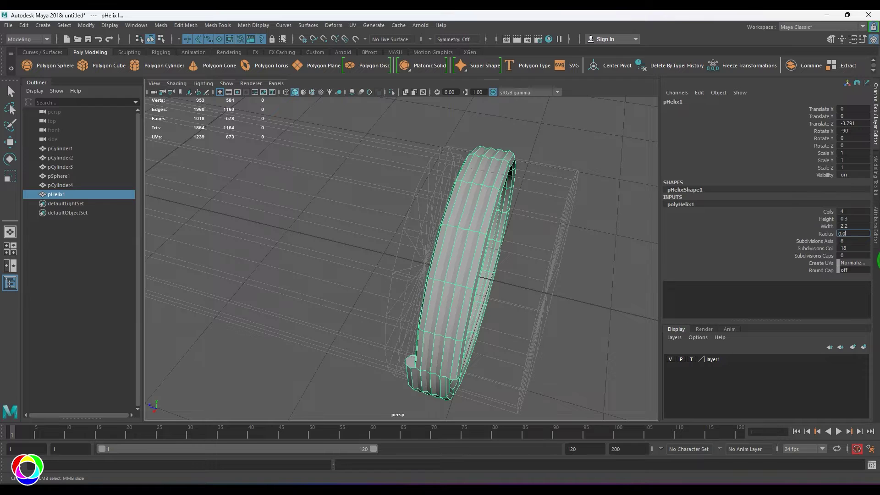
text(5)
key(Return)
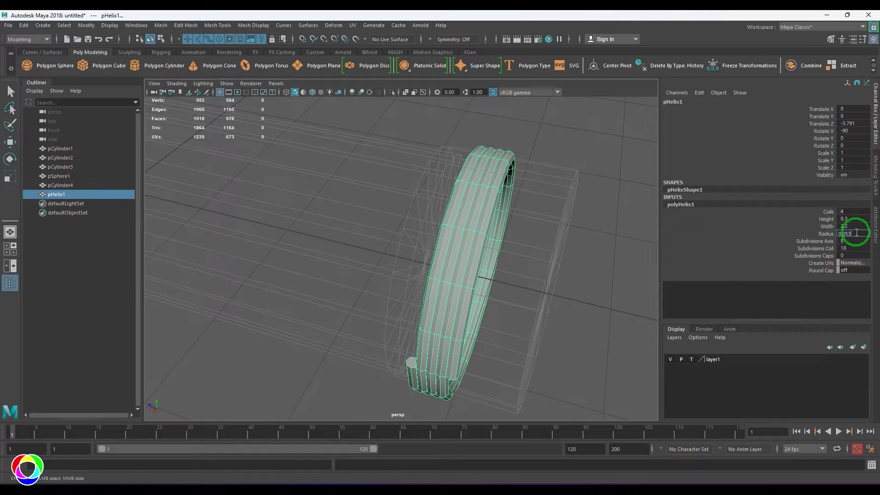
Convert the selected helix edges to faces, grow the selection once, and delete those faces.
alt+drag(557, 269, 511, 275)
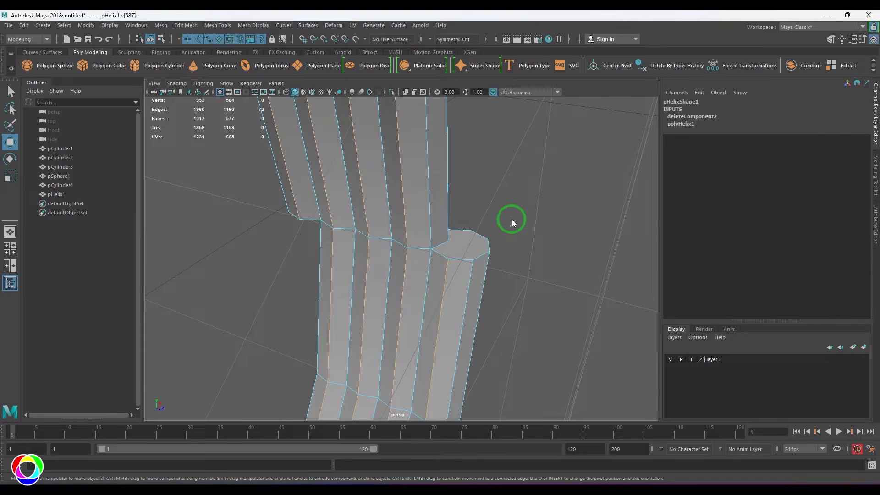
ctrl+right_drag(512, 220, 512, 271)
alt+drag(557, 292, 518, 302)
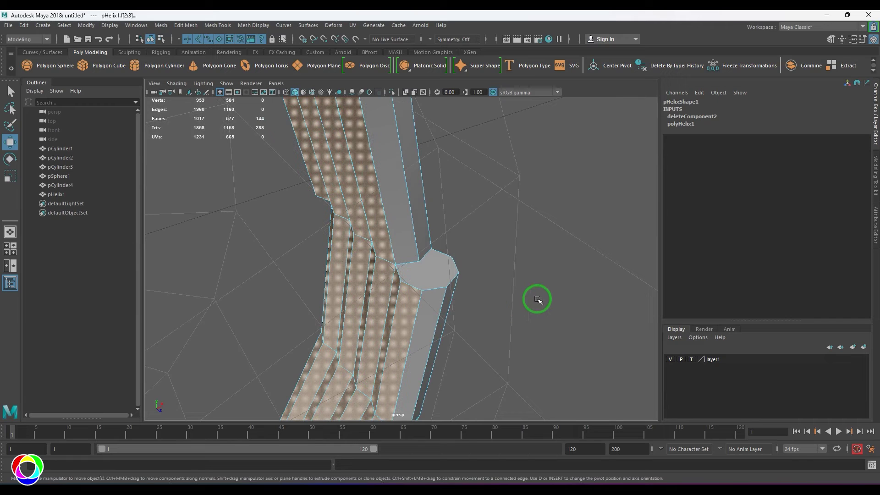
key(shift+period)
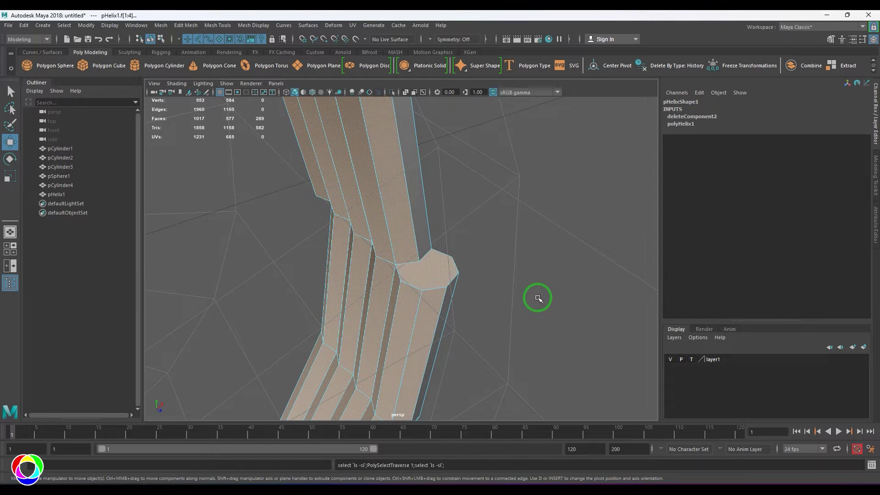
alt+drag(538, 298, 418, 257)
key(Delete)
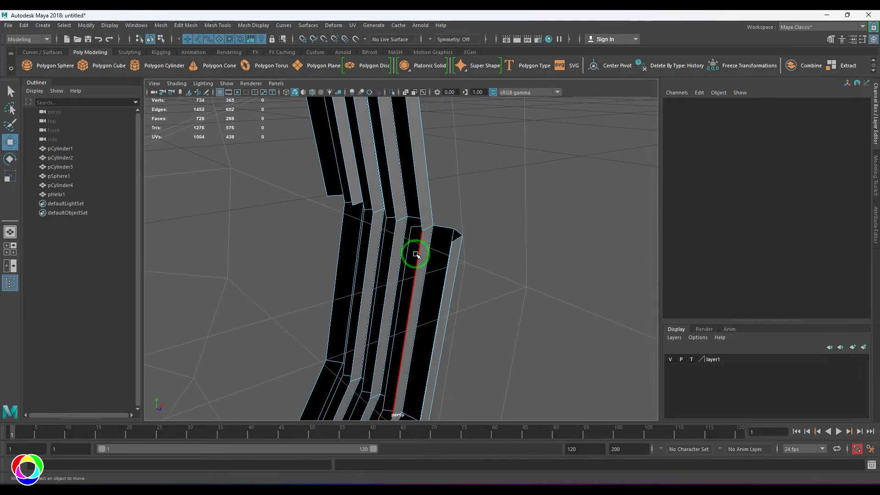
Delete two more lengthwise face strips inside the helix, keeping only the outer thread surface.
double_click(416, 255)
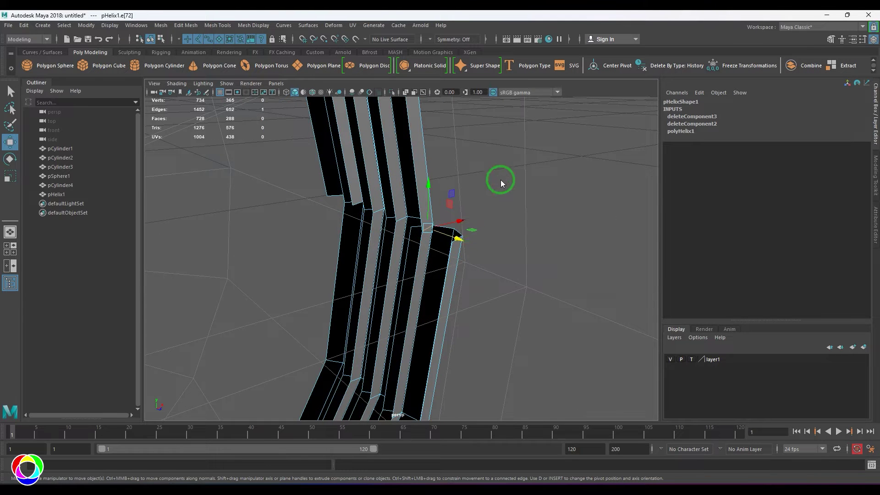
ctrl+right_drag(501, 182, 497, 249)
alt+drag(486, 261, 475, 268)
key(Delete)
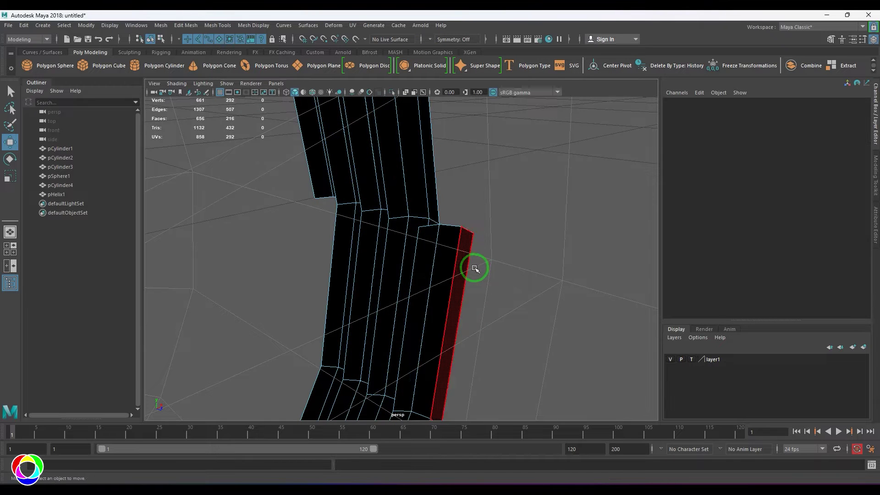
alt+drag(419, 284, 454, 275)
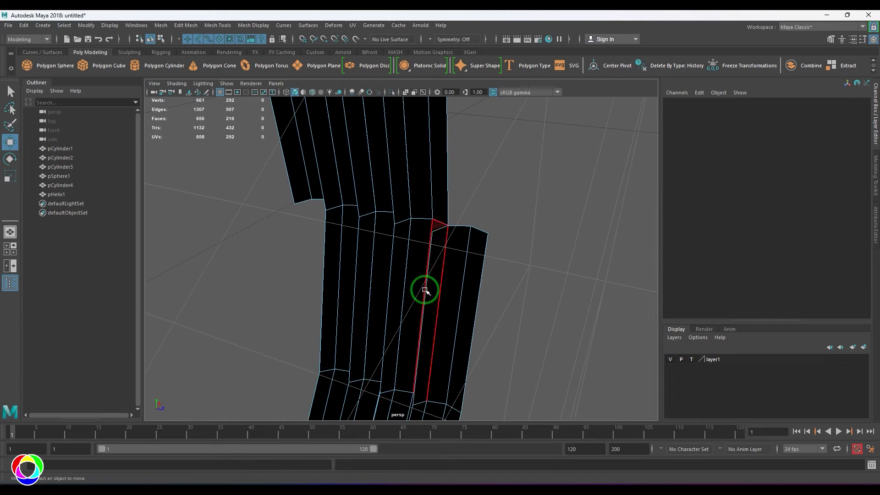
double_click(404, 224)
ctrl+right_drag(503, 184, 540, 271)
key(Delete)
alt+drag(540, 271, 416, 246)
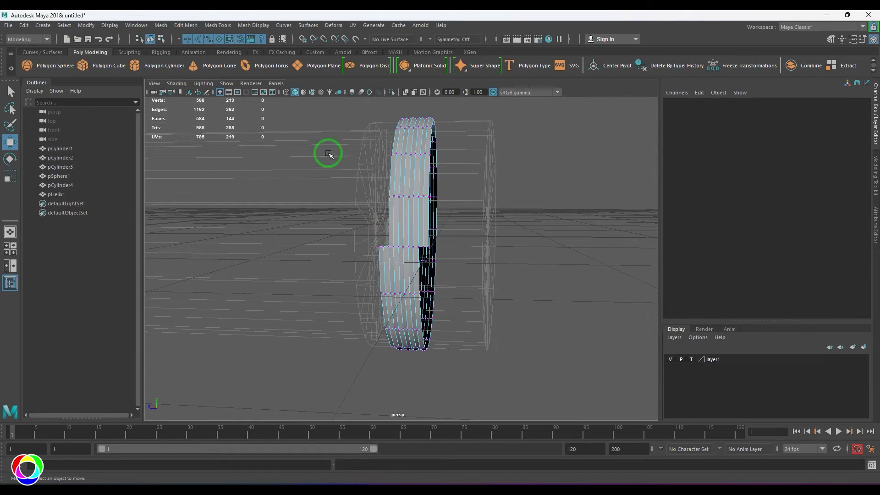
Merge all vertices of the thread surface, then return to object mode with smooth preview on.
drag(580, 429, 580, 430)
scroll(415, 205, up, 3)
shift+right_drag(427, 192, 470, 141)
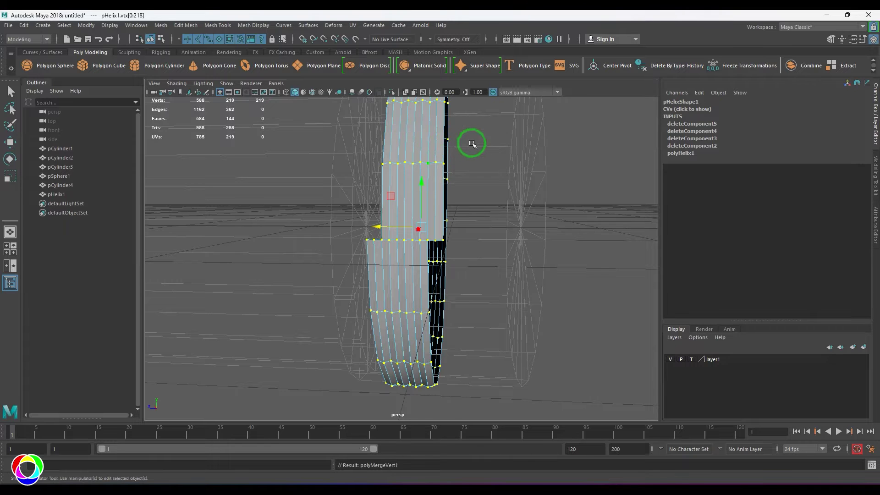
key(F8)
key(q)
key(3)
click(554, 209)
Extrude the two free end edges of the thread upward and merge them into one point on the adjacent strip's border.
alt+drag(555, 209, 324, 313)
click(394, 320)
key(F10)
click(319, 325)
mouse_move(375, 336)
alt+mouse_down()
mouse_move(348, 327)
mouse_move(372, 325)
alt+mouse_up()
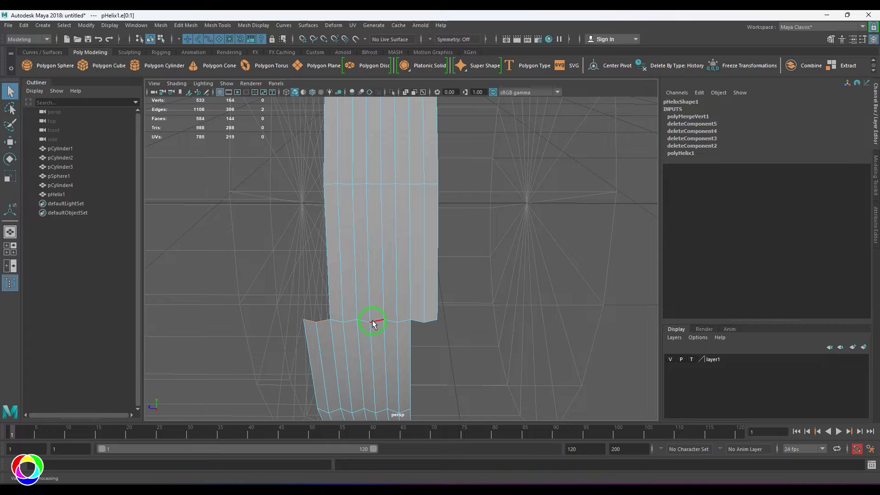
alt+right_drag(377, 323, 329, 304)
alt+drag(444, 301, 385, 291)
alt+right_drag(385, 290, 401, 327)
alt+drag(400, 326, 345, 313)
key(w)
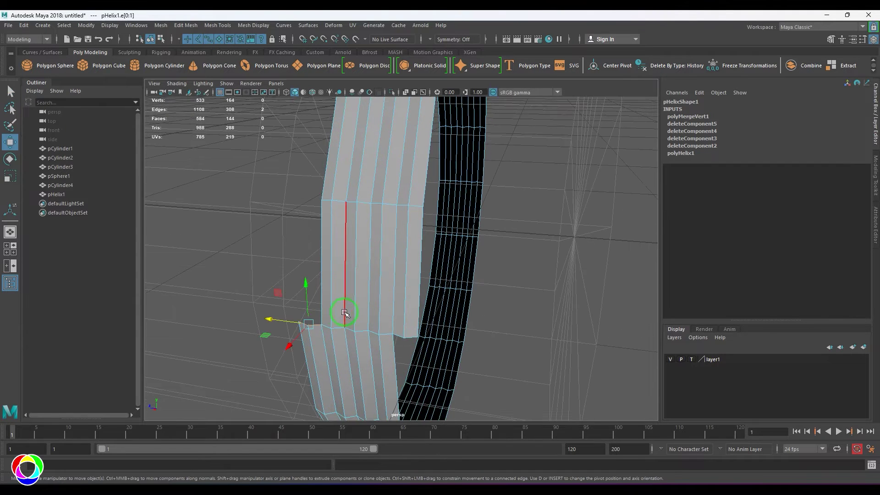
shift+drag(307, 291, 304, 180)
alt+drag(320, 243, 316, 225)
key(g)
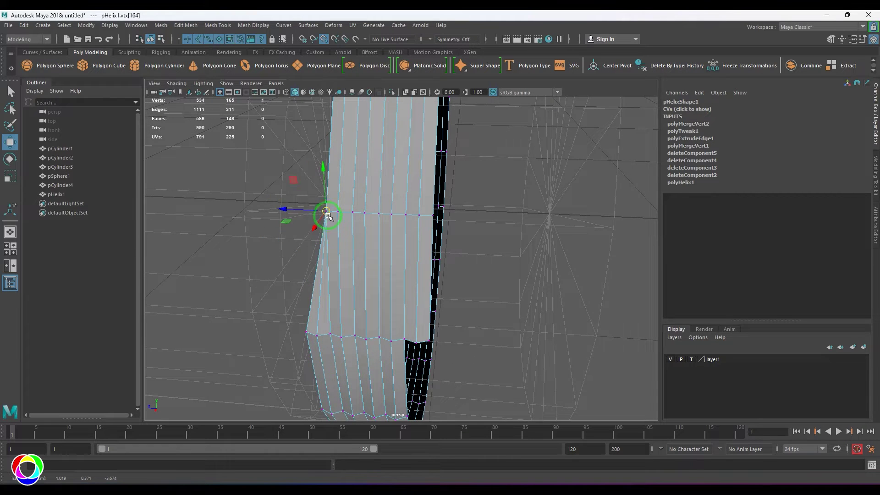
Extrude the thread's opposite end edges downward, merge them into one point, and snap it to the adjacent border vertex.
alt+drag(420, 335, 394, 254)
click(411, 282)
shift+drag(379, 211, 387, 254)
alt+drag(397, 296, 471, 304)
key(g)
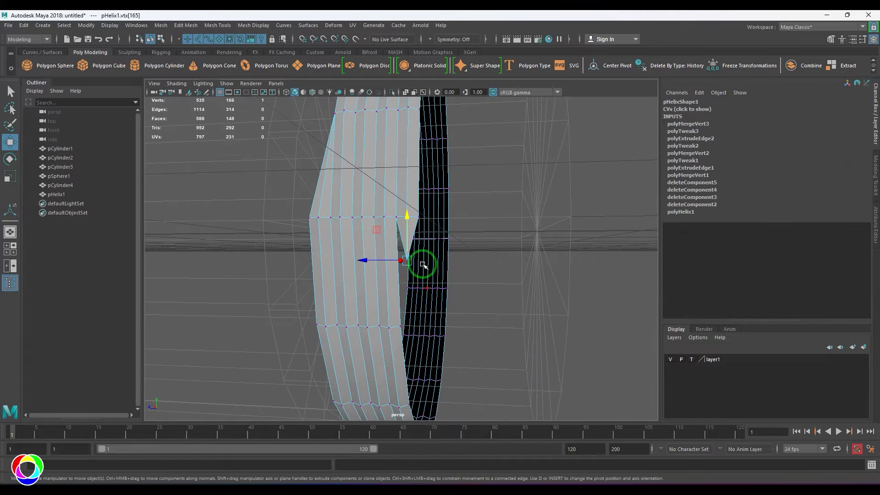
alt+drag(403, 316, 398, 259)
Merge the vertices of the tapered thread ends and show the whole thread object in smooth preview.
drag(468, 318, 469, 317)
shift+right_drag(413, 242, 476, 163)
right_drag(413, 215, 438, 190)
key(q)
key(3)
click(583, 265)
alt+right_drag(583, 265, 466, 277)
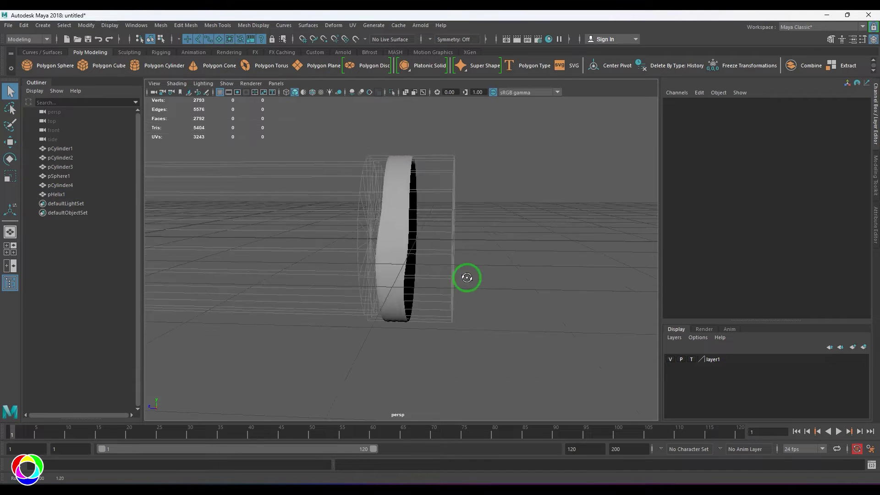
Extrude the thread's open border edge loop along Z away from the handle and scale it flat.
alt+drag(466, 277, 454, 290)
click(407, 278)
key(1)
key(F10)
double_click(410, 268)
scroll(417, 274, down, 3)
key(w)
shift+drag(366, 223, 387, 225)
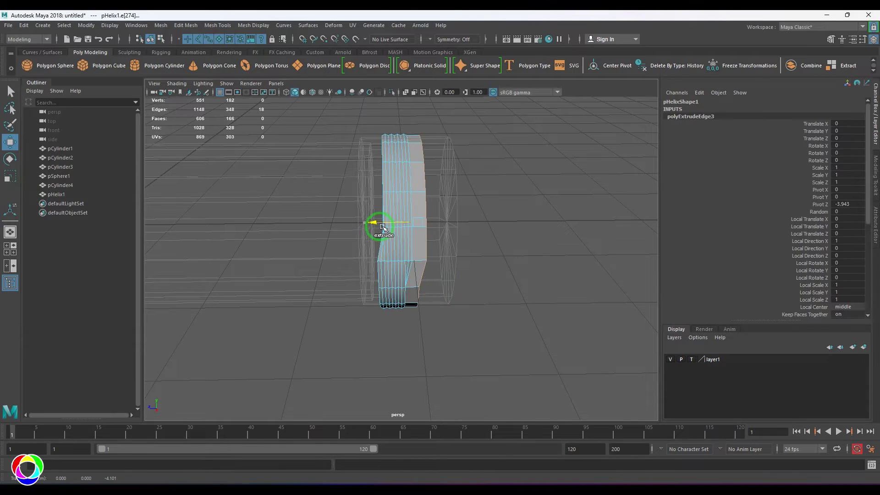
key(r)
drag(460, 220, 376, 209)
Scale the extruded border edge loop on the thread's far side slightly outward, working in the side view.
scroll(415, 251, up, 3)
key(w)
alt+drag(385, 211, 416, 269)
key(space)
key(space)
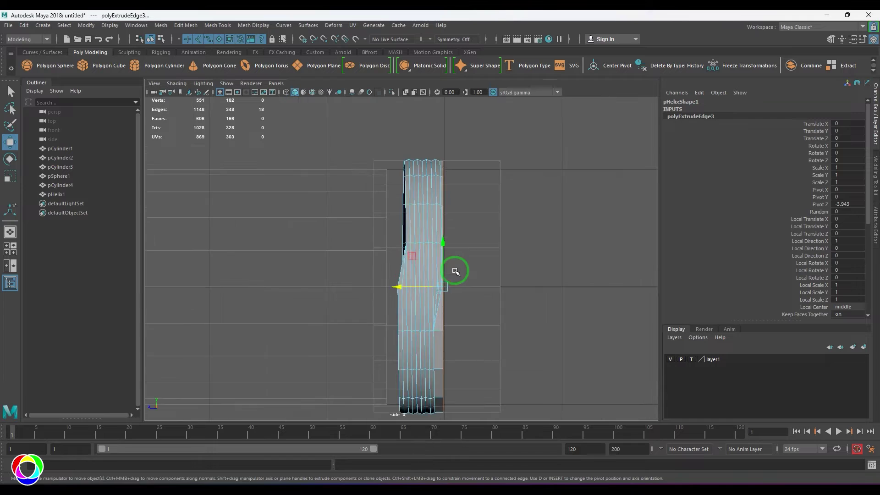
scroll(452, 270, up, 8)
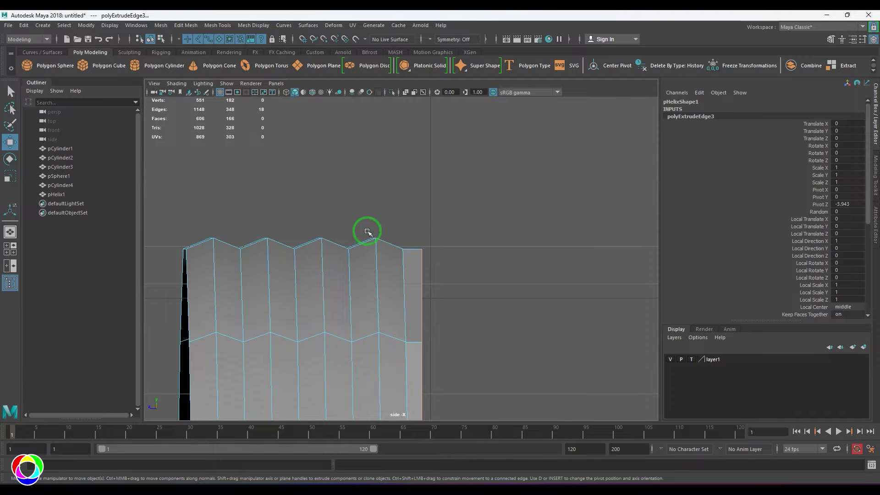
scroll(463, 249, down, 6)
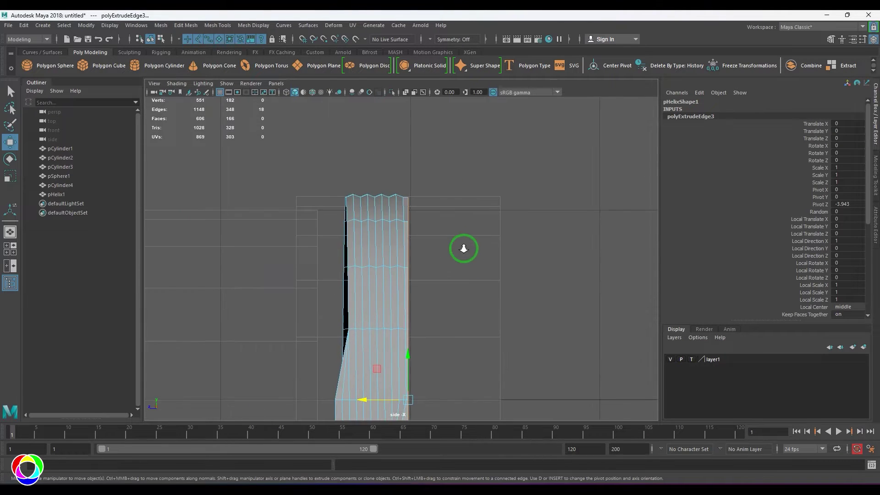
key(r)
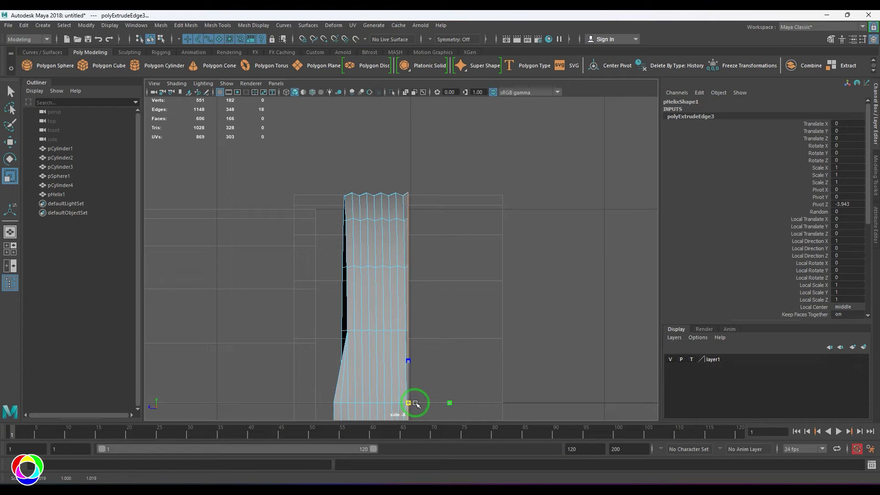
alt+drag(425, 304, 430, 277)
Extrude the thread's far-side border edge loop once more along Z, away from the handle.
key(w)
shift+drag(366, 262, 411, 266)
alt+drag(382, 289, 353, 265)
Extrude the thread's handle-side border edge loop along Z toward the handle and scale it to match the thread's outer height.
click(369, 269)
key(r)
key(w)
key(space)
alt+middle_drag(353, 265, 367, 151)
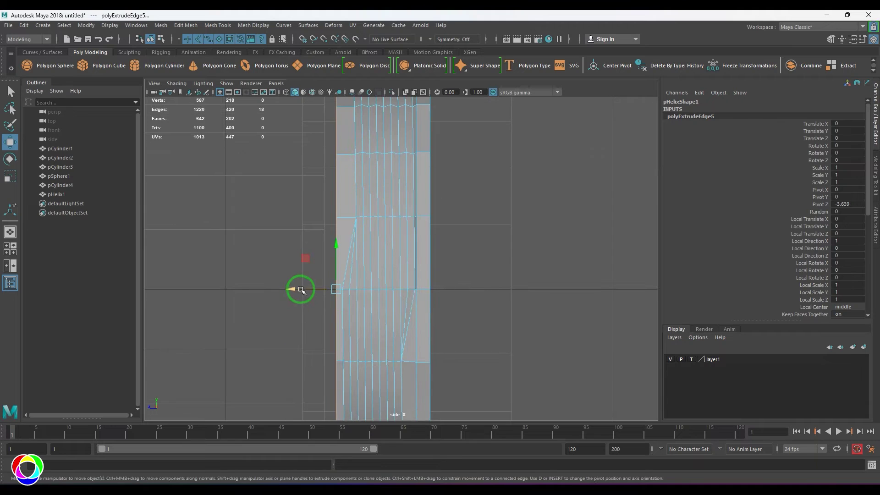
drag(300, 289, 302, 289)
key(r)
alt+middle_drag(338, 291, 328, 332)
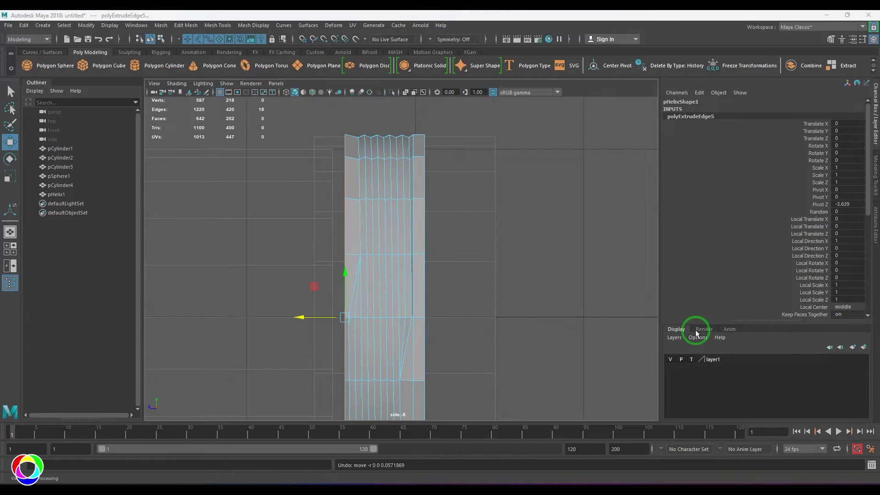
Extrude the handle-side border again along Z to widen its flat rim, and return to object mode.
alt+middle_drag(442, 314, 464, 291)
scroll(464, 279, up, 1)
scroll(450, 210, down, 6)
mouse_move(414, 219)
alt+middle_down()
mouse_move(416, 228)
mouse_move(422, 221)
alt+middle_up()
scroll(408, 220, up, 4)
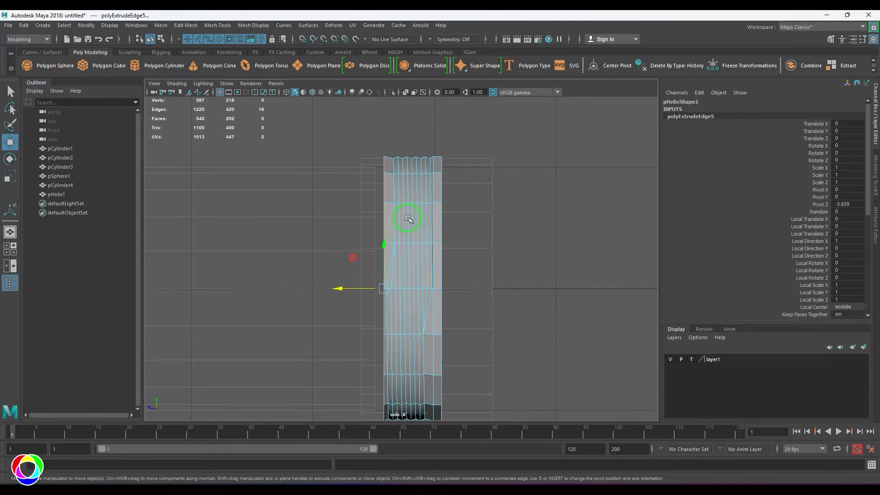
shift+drag(352, 292, 346, 293)
key(F8)
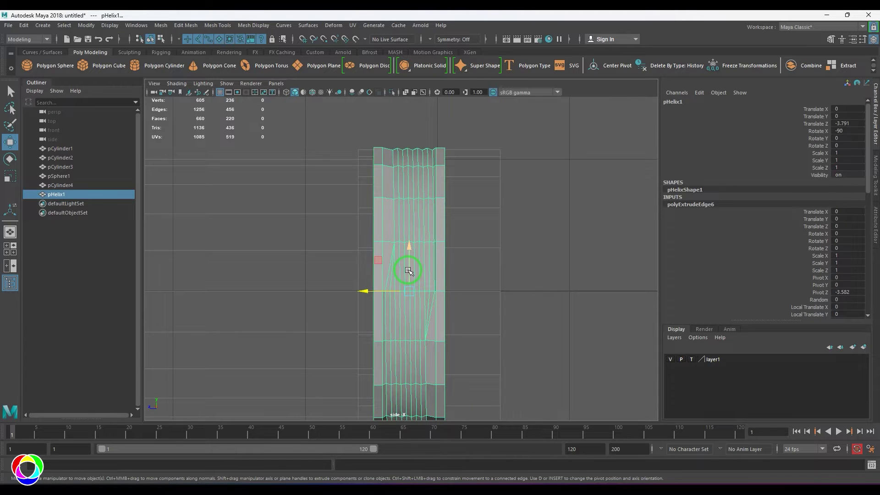
Bevel the thread's spiral crest edge loop with a fraction of 0.8.
alt+middle_drag(415, 212, 404, 278)
scroll(405, 278, up, 4)
key(F10)
double_click(417, 271)
alt+middle_drag(412, 407, 402, 254)
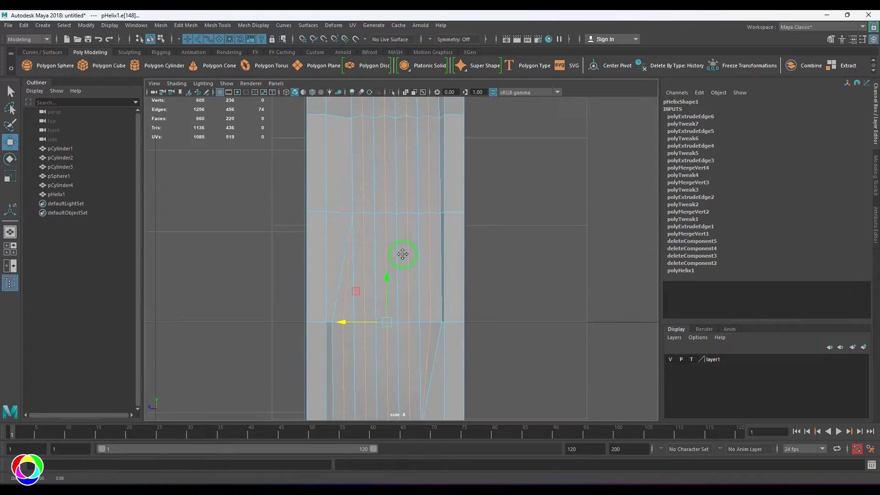
scroll(376, 215, down, 1)
key(ctrl+b)
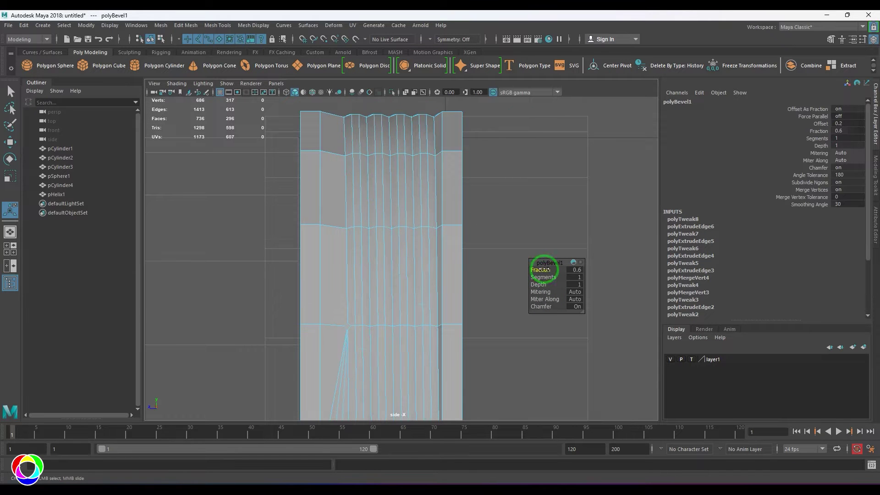
middle_drag(541, 271, 544, 273)
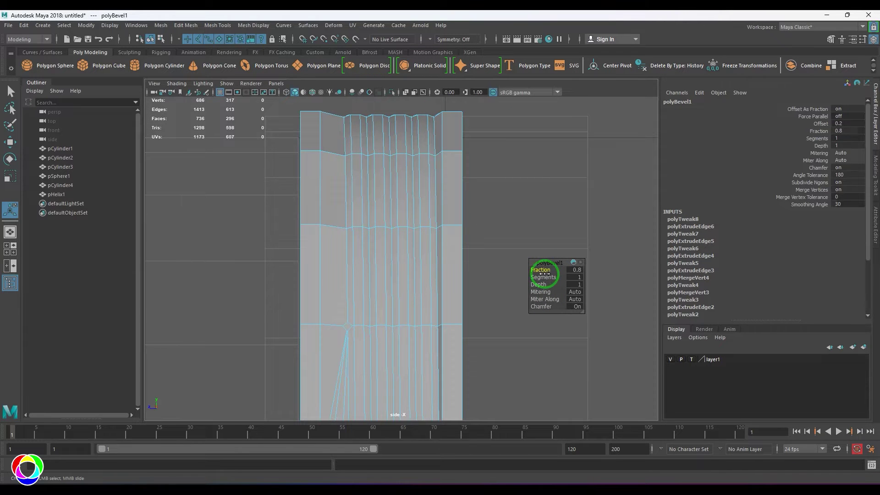
key(q)
Select the whole spiral strip of bevelled faces along the thread's crest.
click(360, 155)
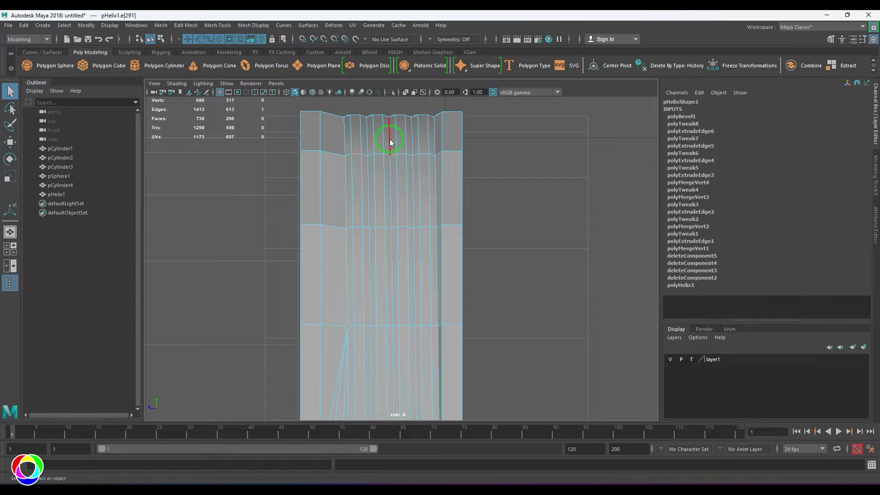
ctrl+right_drag(391, 142, 275, 192)
scroll(413, 220, down, 4)
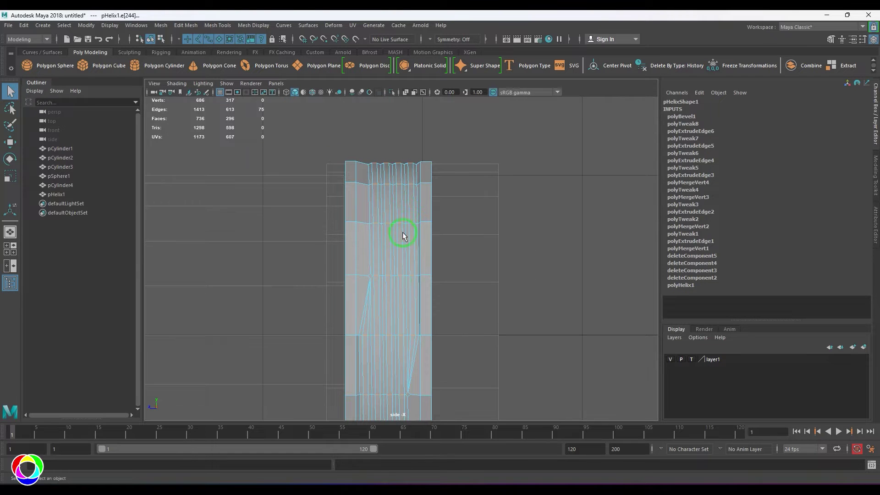
key(r)
key(space)
drag(396, 318, 389, 282)
scroll(376, 274, up, 2)
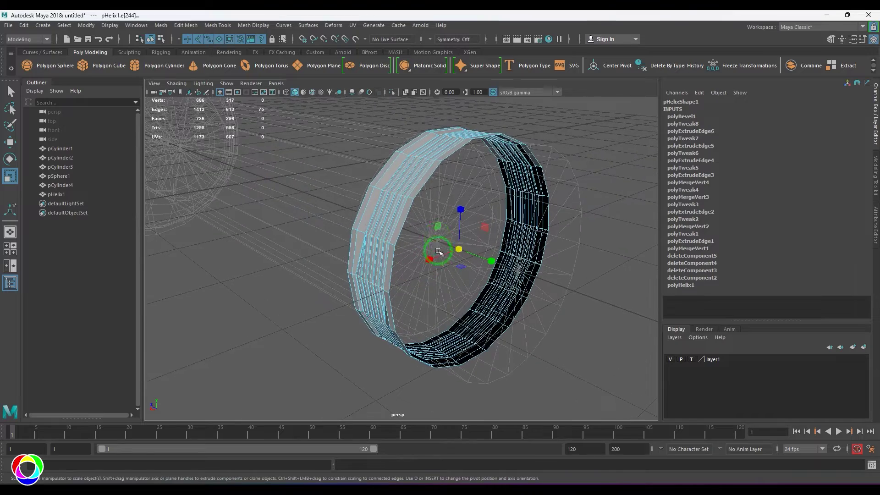
drag(437, 227, 416, 144)
ctrl+right_drag(415, 157, 414, 182)
alt+drag(414, 183, 427, 197)
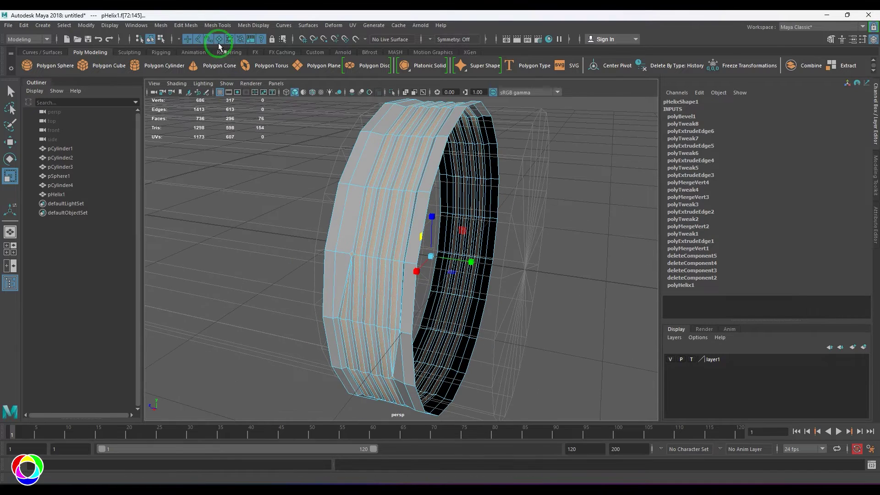
Use the Transform command to move the selected crest faces along their local normals.
click(187, 25)
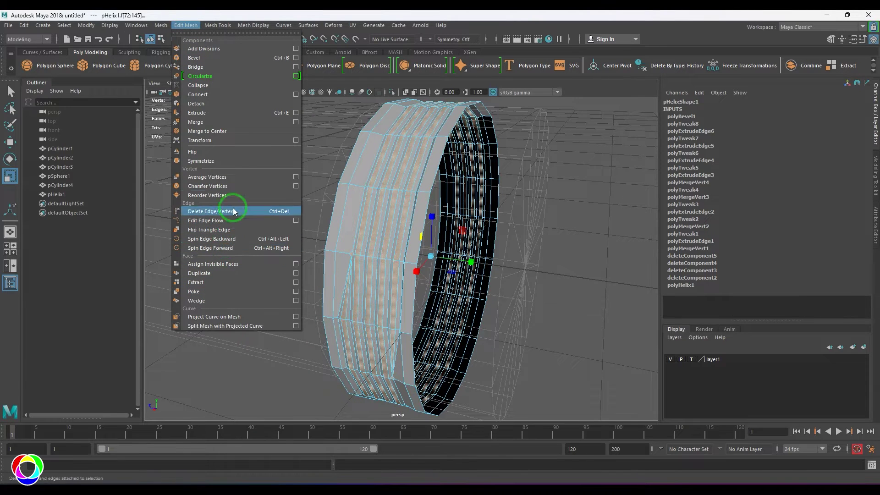
click(201, 141)
alt+drag(472, 249, 281, 306)
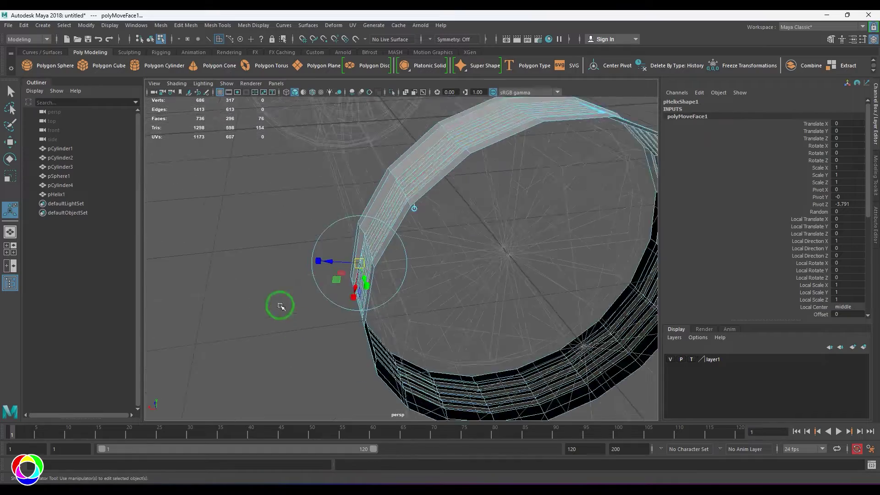
scroll(293, 298, up, 3)
drag(311, 264, 414, 230)
key(w)
Select the clustered vertices where the bevel meets the tapered thread end and merge them into one.
right_drag(346, 265, 321, 268)
scroll(314, 234, up, 3)
drag(348, 228, 348, 229)
alt+drag(347, 229, 347, 279)
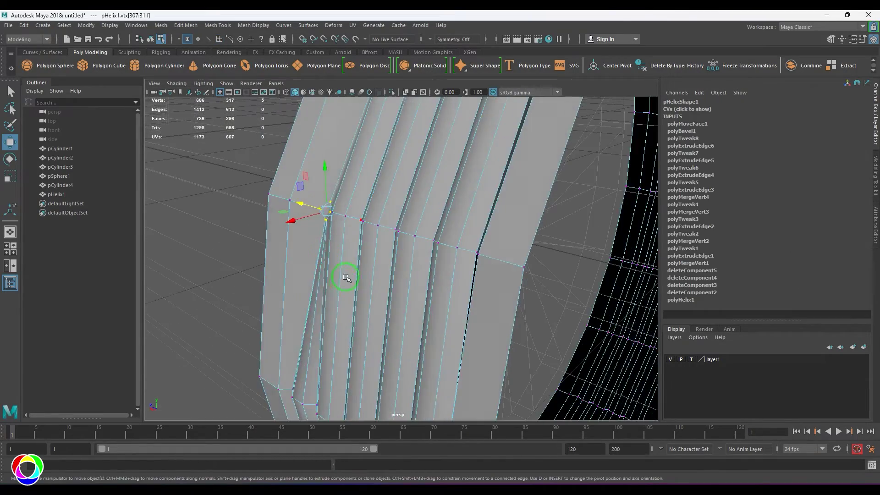
shift+right_drag(348, 279, 348, 238)
Merge the clustered bevel vertices at the thread's opposite tapered end into one point.
scroll(444, 254, down, 5)
alt+drag(444, 253, 348, 215)
alt+middle_drag(348, 215, 378, 178)
alt+drag(378, 177, 446, 255)
scroll(407, 269, up, 6)
key(g)
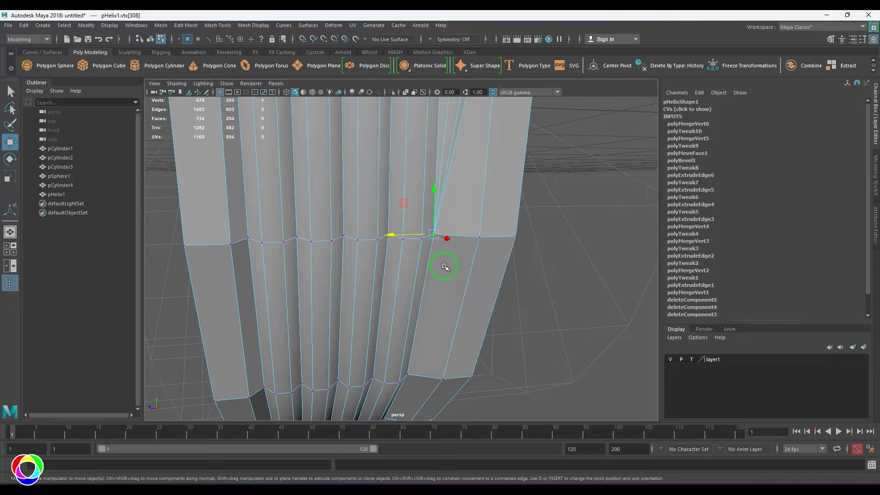
Switch the thread to edge selection and display it in smooth preview.
scroll(414, 256, down, 6)
alt+middle_drag(367, 238, 371, 275)
right_drag(371, 275, 372, 238)
click(387, 212)
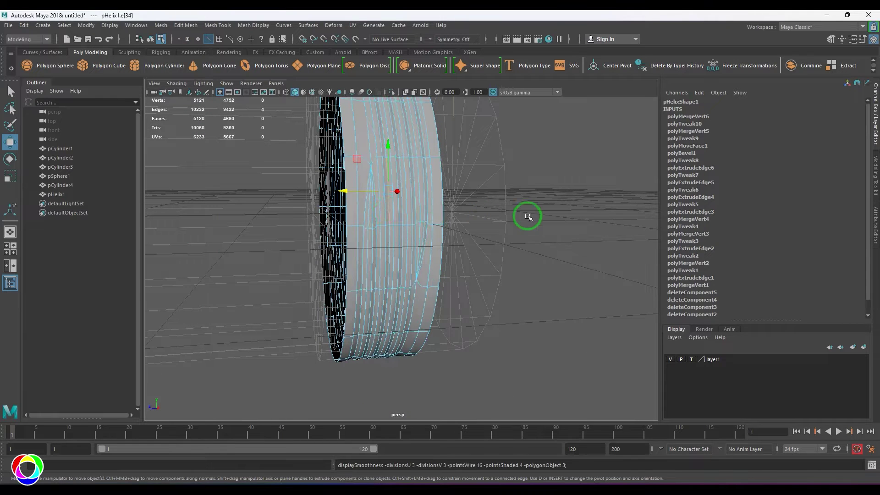
click(527, 218)
scroll(453, 243, down, 3)
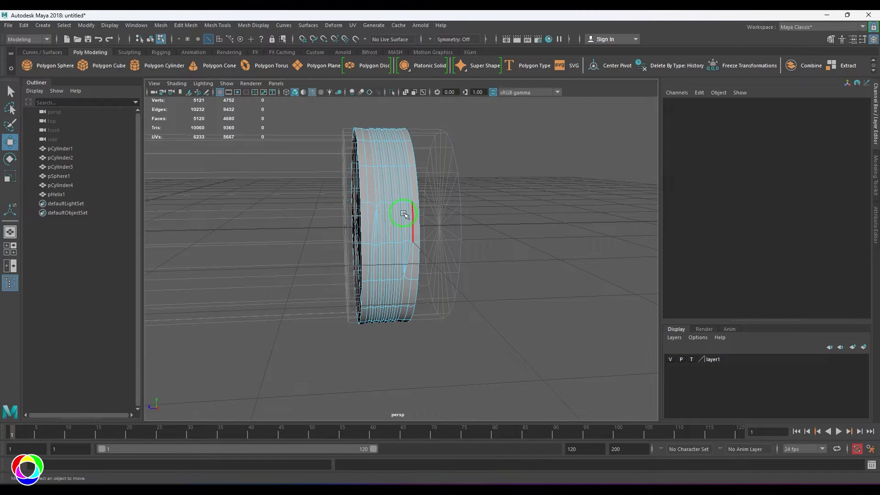
Return the thread to object mode, display it shaded without wireframe, and clear its construction history.
right_drag(403, 214, 437, 185)
click(500, 241)
alt+drag(501, 242, 482, 234)
click(312, 92)
mouse_move(428, 275)
alt+mouse_down()
mouse_move(458, 267)
mouse_move(412, 270)
mouse_move(461, 291)
mouse_move(448, 321)
mouse_move(397, 299)
mouse_move(373, 320)
mouse_move(393, 294)
mouse_move(408, 309)
mouse_move(378, 302)
alt+mouse_up()
click(398, 299)
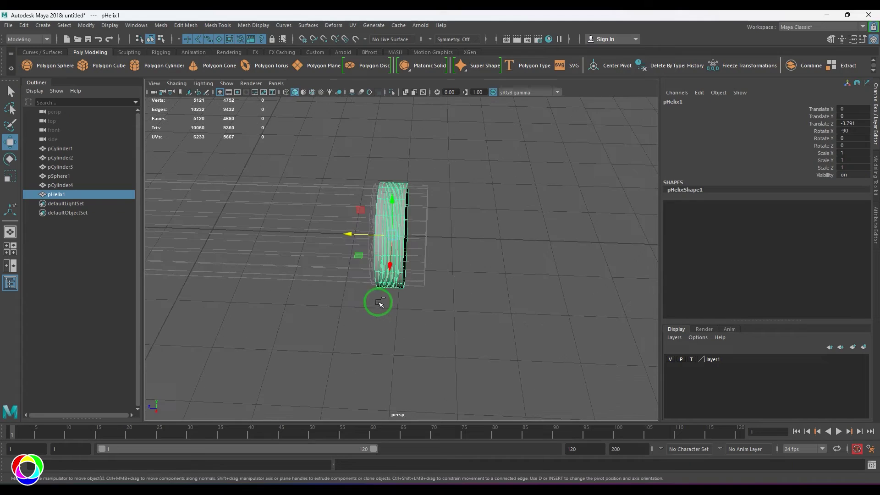
Duplicate the thread object and move the copy along Z to -7.35, clear of the cap.
key(ctrl+d)
drag(346, 235, 522, 234)
click(458, 280)
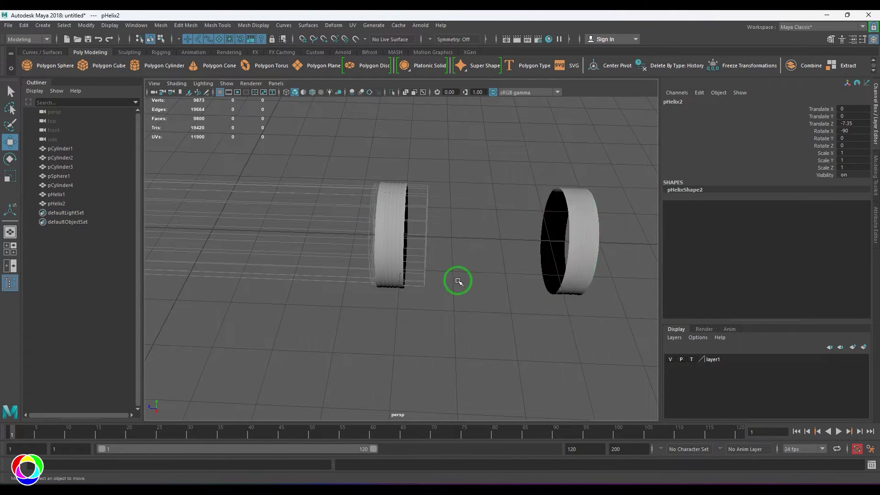
Extrude the original thread's far-side border edge loop along Z away from the handle and turn off its smooth preview.
alt+drag(458, 280, 415, 304)
click(406, 287)
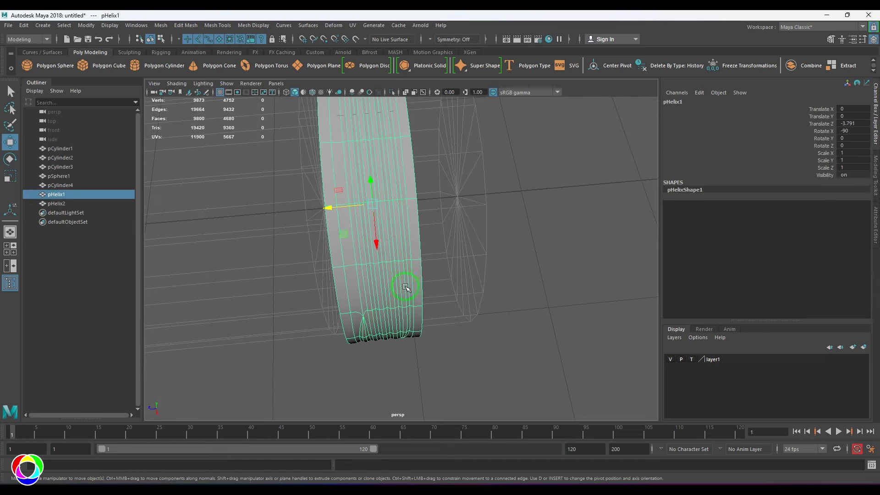
right_drag(366, 285, 368, 250)
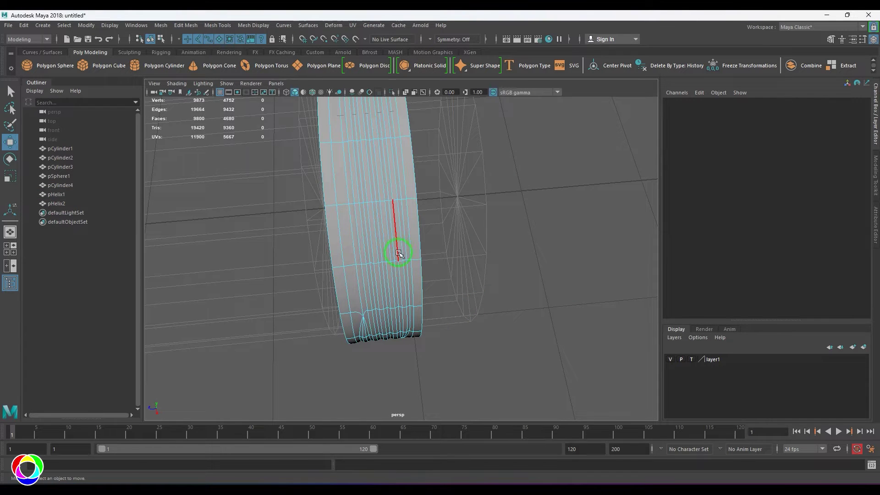
double_click(421, 243)
alt+drag(422, 243, 413, 257)
shift+drag(375, 212, 380, 213)
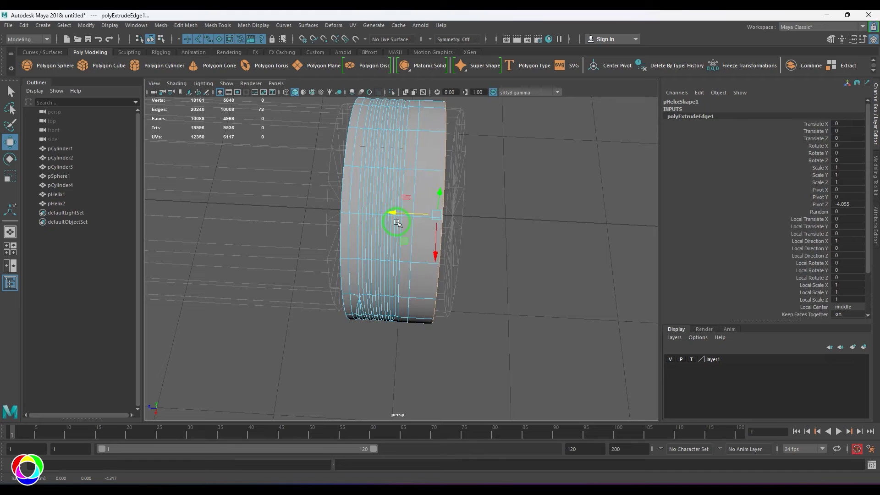
key(1)
Extrude the open border edge loop again and try merging its vertices to the center.
key(space)
drag(458, 275, 404, 252)
shift+right_drag(539, 298, 525, 275)
alt+drag(430, 280, 474, 281)
key(ctrl+z)
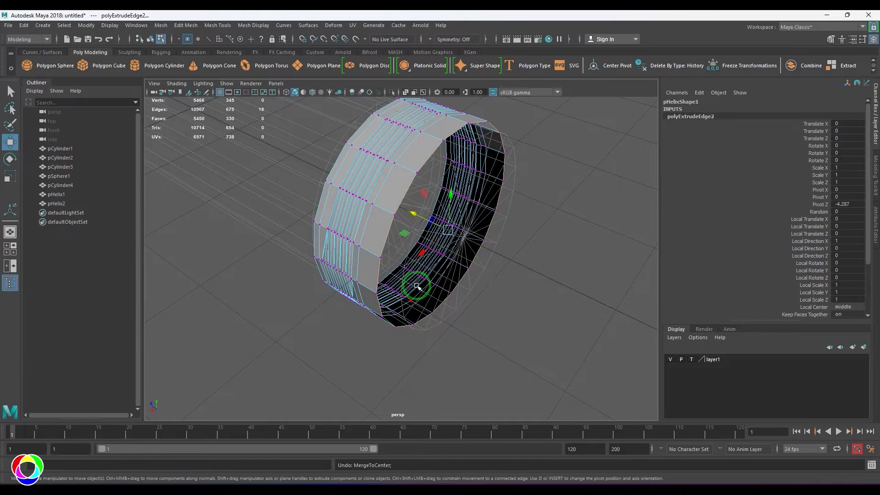
drag(418, 217, 437, 237)
shift+right_drag(490, 319, 499, 262)
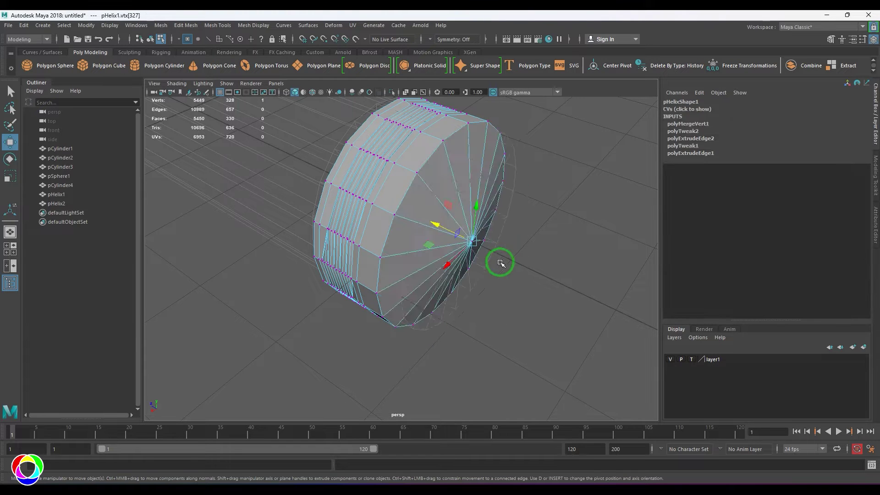
key(ctrl+z)
key(ctrl+z)
Merge the extruded border to its center to close the thread's open end with a flat face, and return to object mode.
shift+right_drag(520, 314, 521, 254)
alt+middle_drag(457, 259, 464, 300)
right_drag(426, 211, 461, 176)
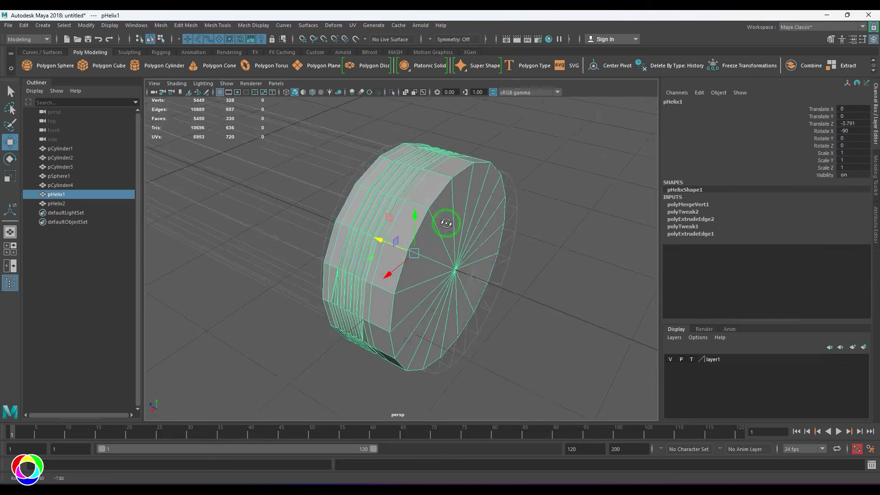
Bevel the outer rim edge loop of the closed end and round it with an extra segment.
scroll(445, 243, up, 2)
right_drag(444, 250, 443, 193)
double_click(441, 183)
alt+drag(448, 264, 446, 260)
shift+right_drag(446, 259, 470, 239)
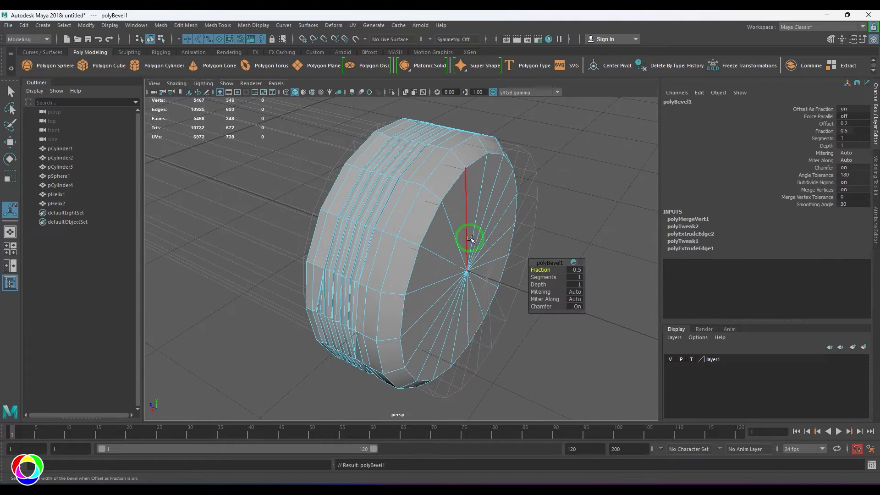
mouse_move(430, 258)
alt+mouse_down()
mouse_move(465, 252)
mouse_move(481, 233)
mouse_move(414, 255)
alt+mouse_up()
Insert one edge loop on the side wall next to the bevelled rim and another on the flat end face.
right_drag(414, 255, 445, 183)
shift+right_drag(442, 177, 443, 177)
click(385, 191)
click(418, 204)
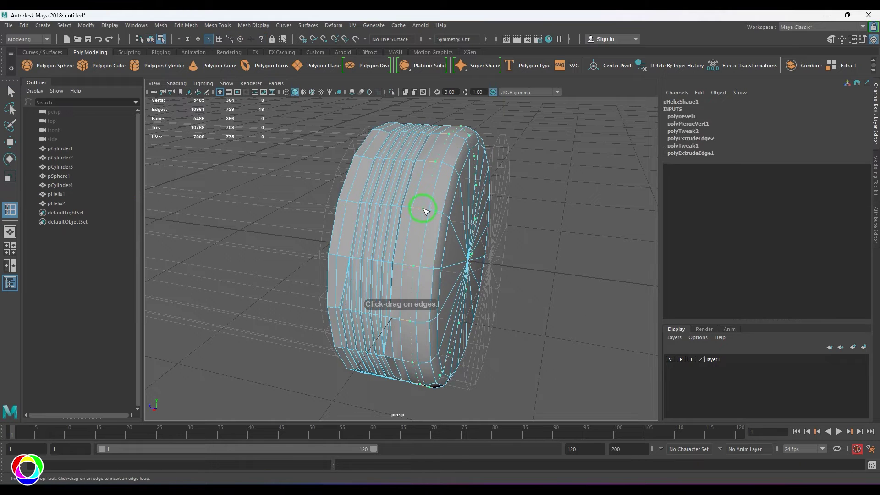
alt+drag(418, 206, 403, 215)
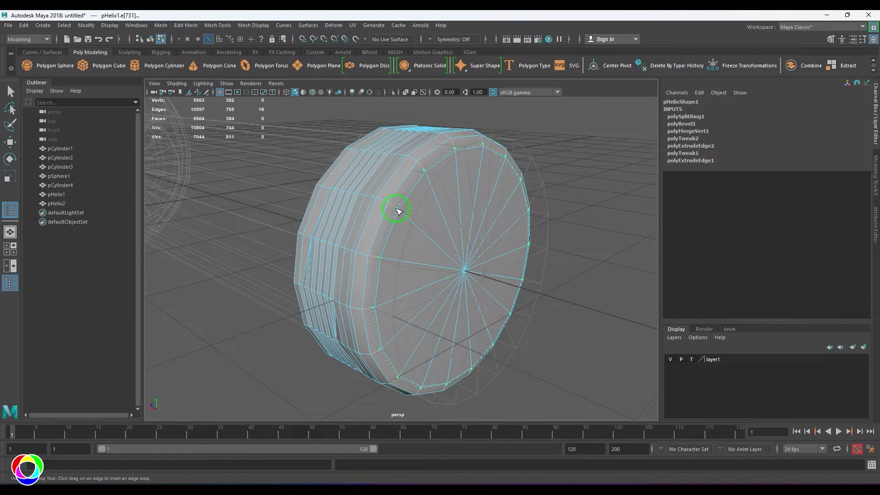
click(397, 211)
key(w)
key(r)
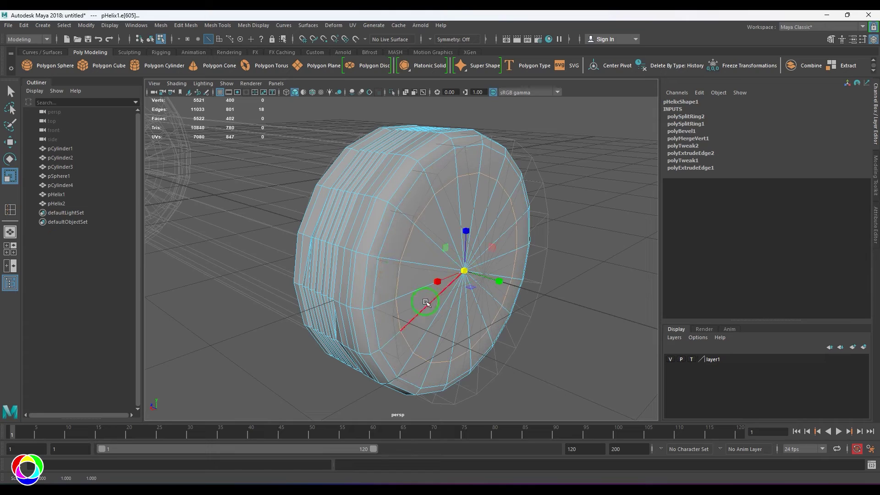
Inspect the closed thread piece in smooth preview inside the cap, and switch it back to the unsmoothed display.
key(F8)
key(3)
scroll(415, 216, down, 5)
click(545, 192)
alt+drag(462, 216, 517, 246)
scroll(430, 263, up, 3)
click(414, 257)
key(1)
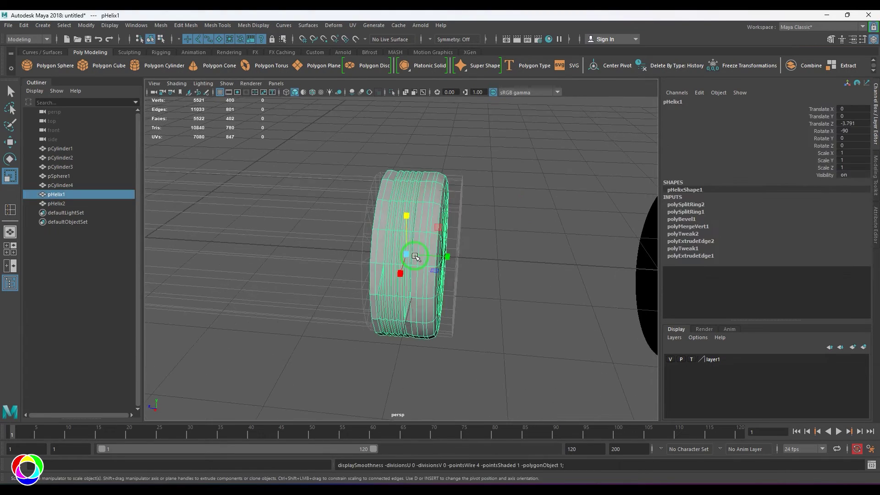
In the side view, select the vertices of the thread piece's closed end and move them slightly outward along the axis.
alt+drag(414, 257, 435, 260)
key(space)
key(space)
scroll(448, 259, down, 4)
alt+middle_drag(448, 260, 426, 228)
key(F9)
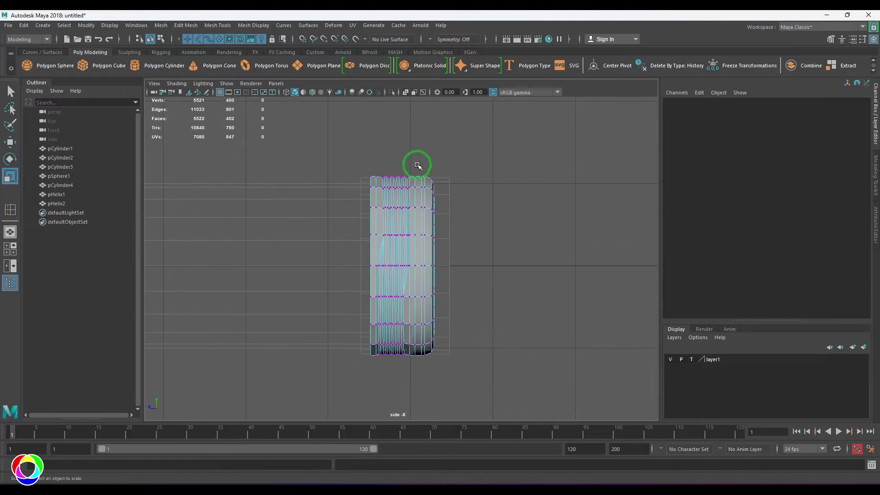
drag(416, 165, 499, 391)
key(w)
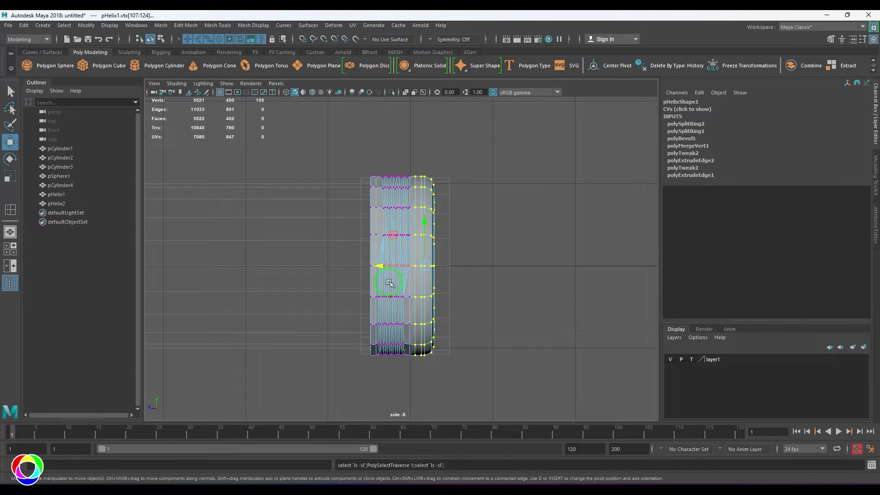
drag(383, 265, 328, 267)
Extrude the open border edge loop outward to extend the plain band, and show the piece in smooth preview in object mode.
key(F10)
double_click(370, 218)
key(F8)
key(3)
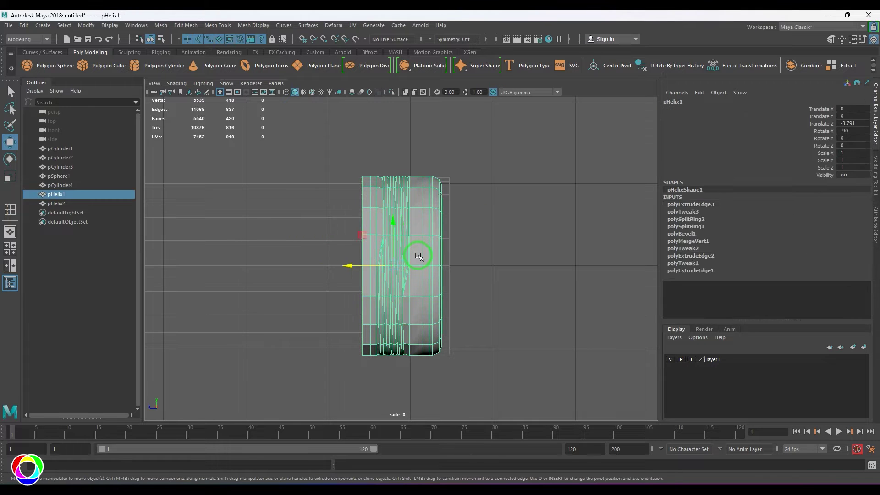
In the perspective view, turn off smooth preview and extrude the open end's border slightly inward to give the rim thickness.
click(476, 239)
key(space)
key(space)
alt+drag(479, 238, 475, 267)
scroll(454, 256, up, 5)
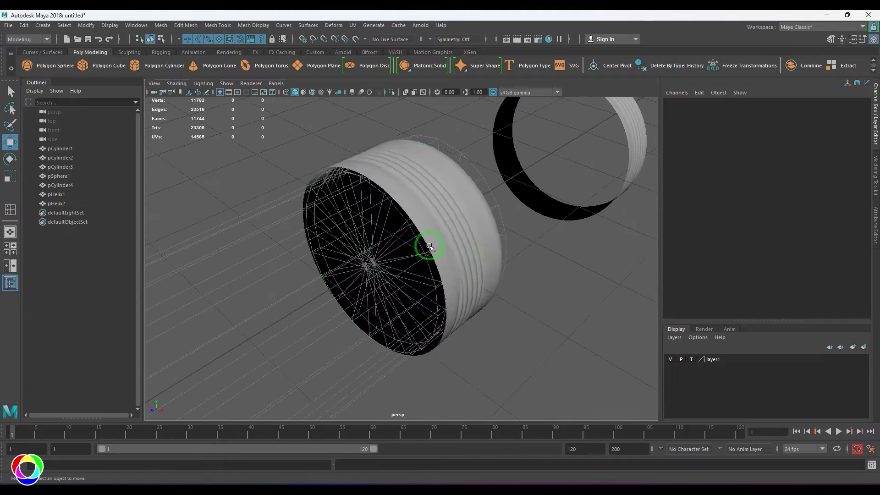
click(429, 246)
key(1)
scroll(459, 258, up, 4)
key(F10)
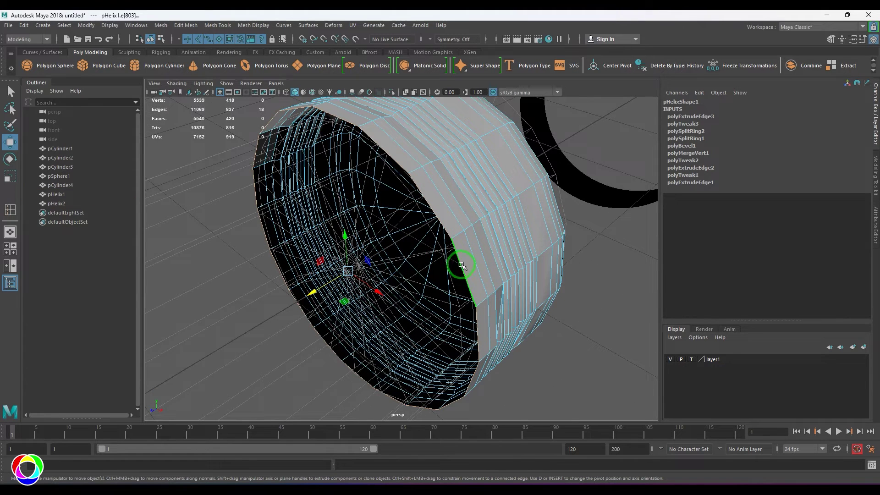
key(ctrl+e)
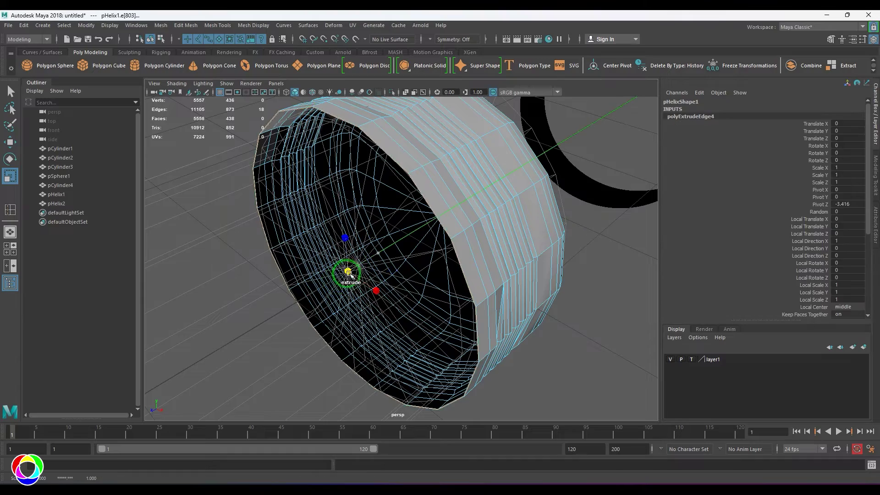
alt+middle_drag(423, 256, 408, 294)
scroll(398, 279, up, 5)
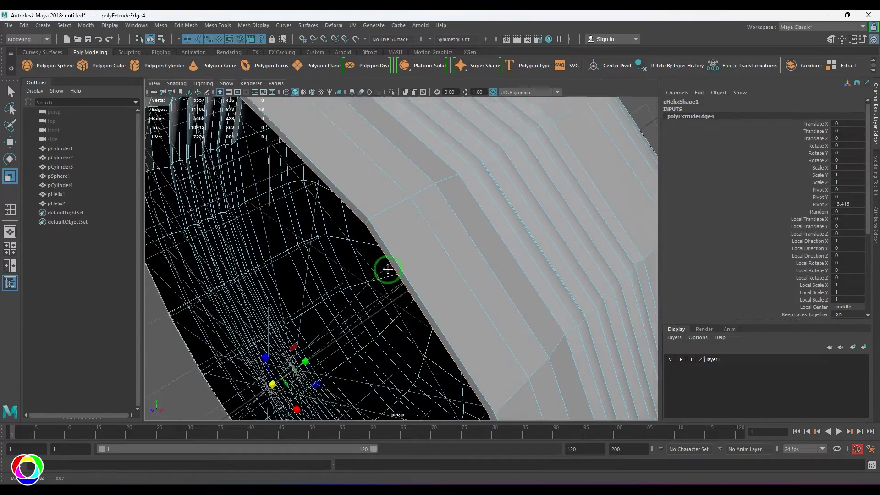
alt+drag(386, 269, 411, 238)
Insert an edge loop on the rim's new lip, shift the inner border slightly along the axis, and return to object mode.
click(436, 168)
ctrl+right_drag(474, 146, 411, 203)
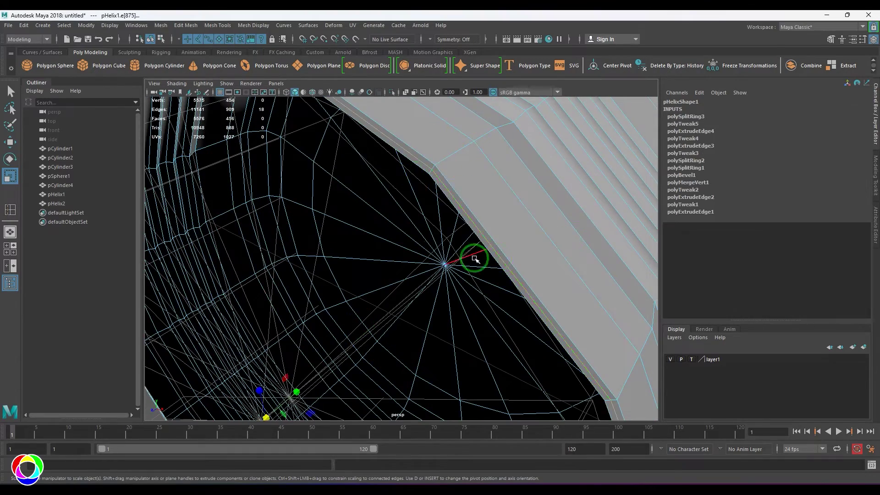
alt+right_drag(473, 257, 411, 275)
key(w)
drag(323, 345, 332, 339)
right_drag(394, 212, 430, 208)
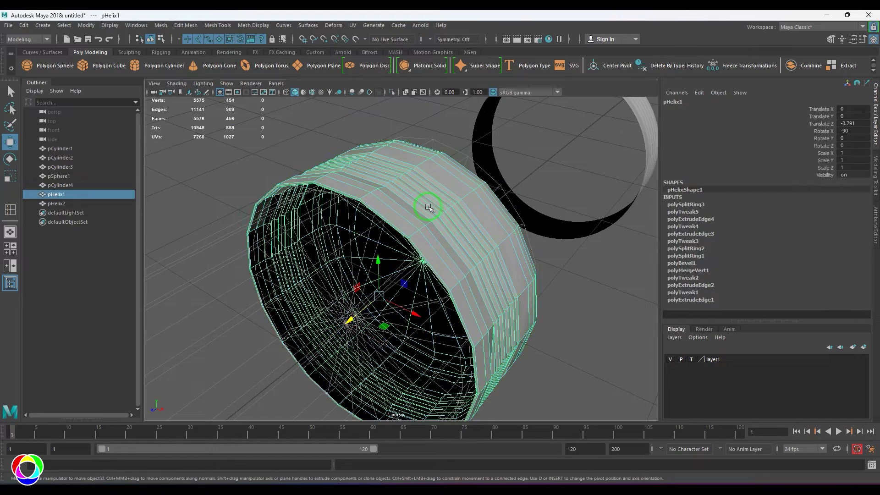
Show the thread piece in smooth preview and inspect its open rim and its place on the wireframe flashlight body.
key(3)
click(570, 313)
alt+drag(570, 313, 527, 274)
alt+middle_drag(528, 274, 453, 297)
scroll(454, 296, up, 5)
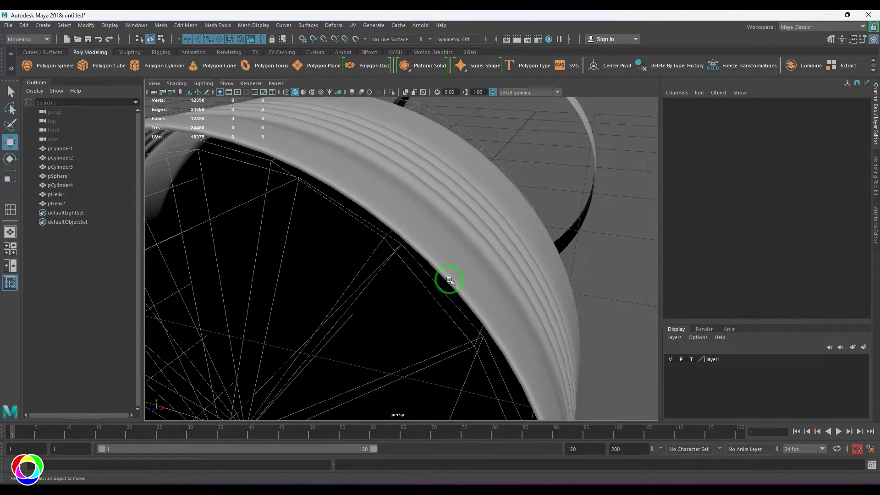
scroll(451, 281, down, 6)
mouse_move(471, 291)
alt+mouse_down()
mouse_move(497, 281)
mouse_move(470, 287)
alt+mouse_up()
alt+right_drag(470, 286, 388, 298)
alt+middle_drag(388, 297, 442, 289)
alt+right_drag(441, 289, 474, 278)
alt+drag(474, 278, 435, 270)
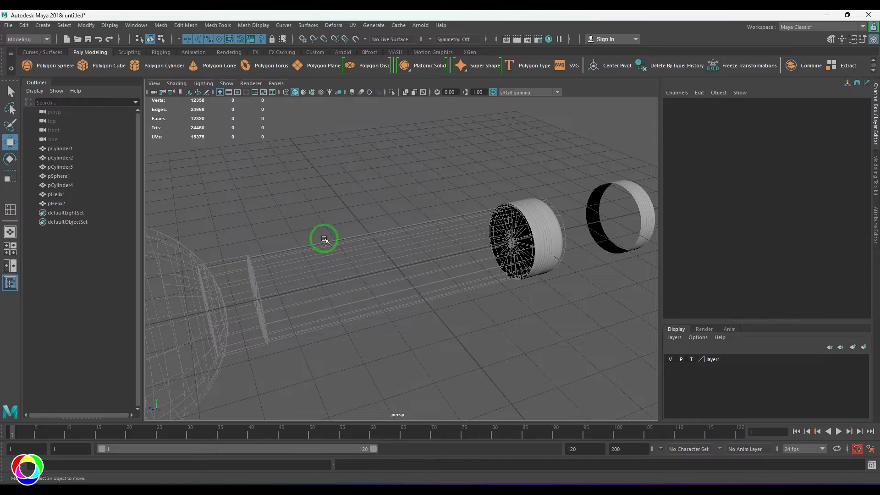
Create a polygon cylinder at the origin and rotate it 90 degrees in X to align it with the flashlight body.
alt+drag(379, 228, 338, 295)
click(134, 65)
key(e)
alt+drag(373, 271, 386, 290)
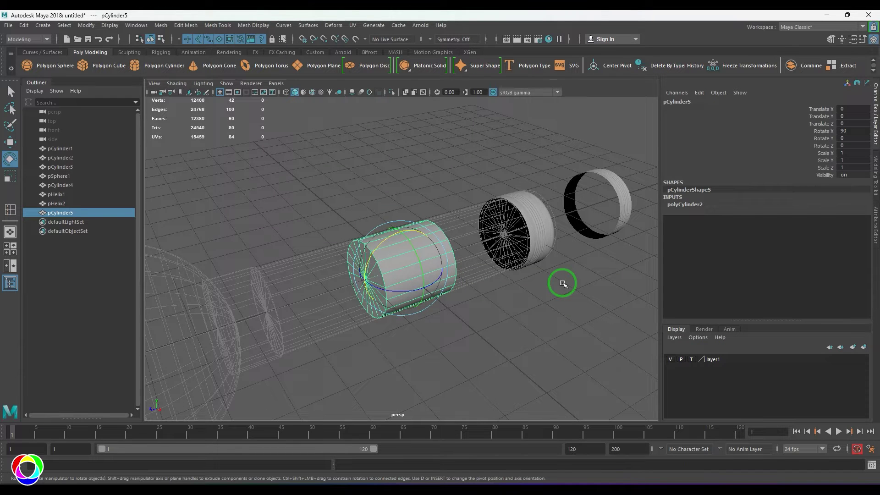
Set the new cylinder's axis subdivisions to 40 and its cap subdivisions to 0.
click(684, 205)
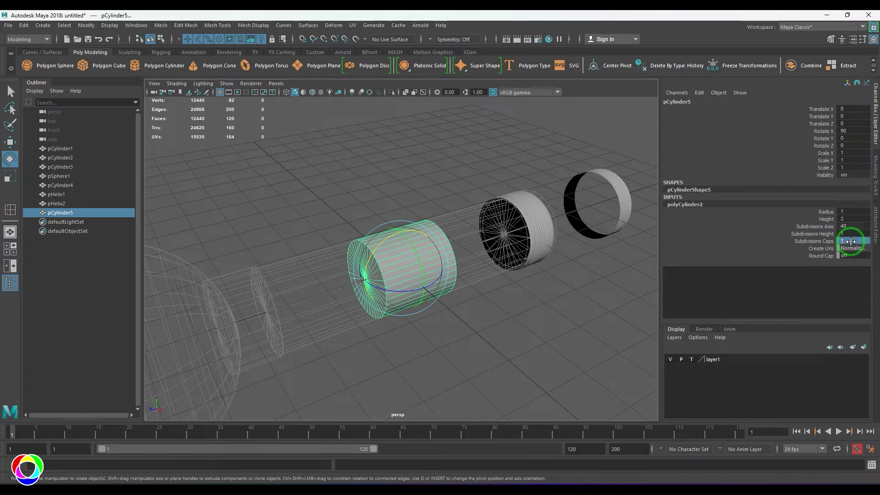
double_click(851, 241)
text(0)
key(Return)
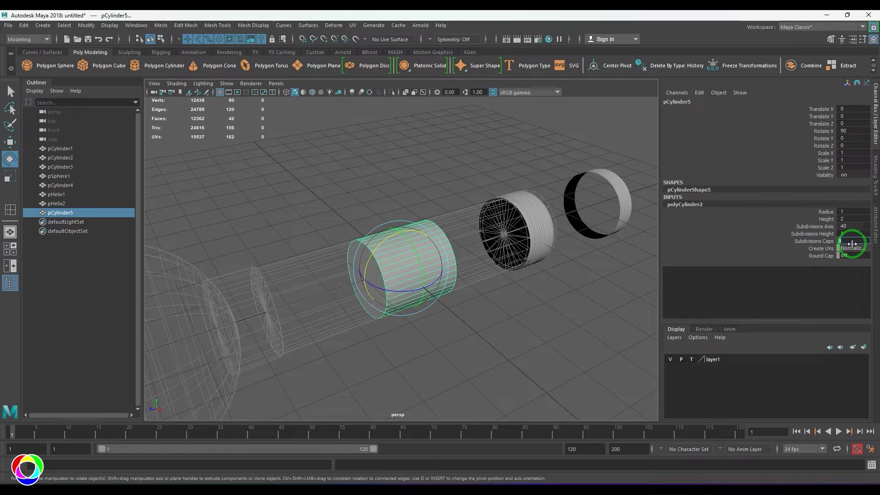
Examine a pair of adjacent side faces, their shared edge, and the cylinder's construction settings.
scroll(480, 257, up, 4)
alt+drag(473, 265, 499, 300)
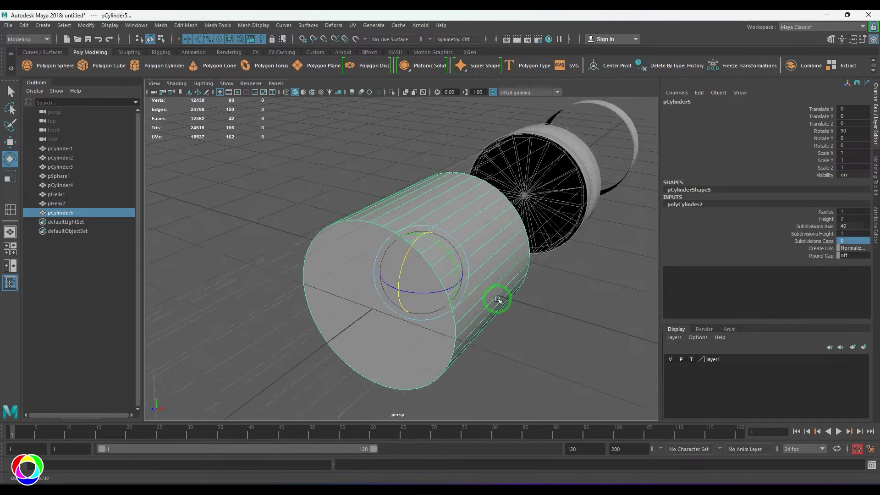
scroll(498, 275, up, 5)
key(F11)
click(508, 188)
shift+click(488, 259)
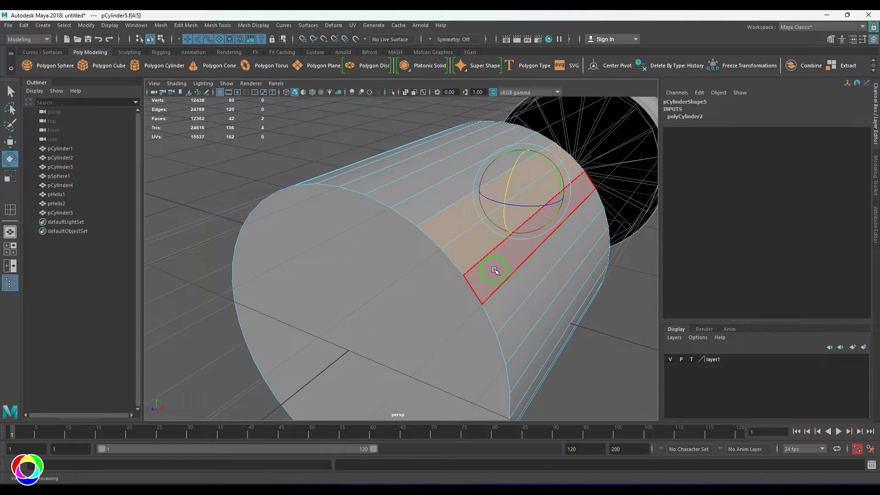
key(F10)
click(489, 251)
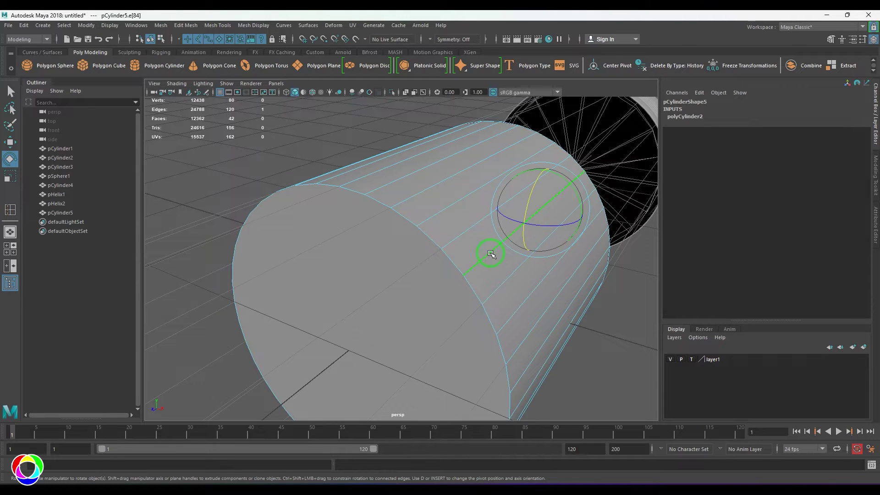
alt+right_drag(576, 282, 467, 267)
key(F8)
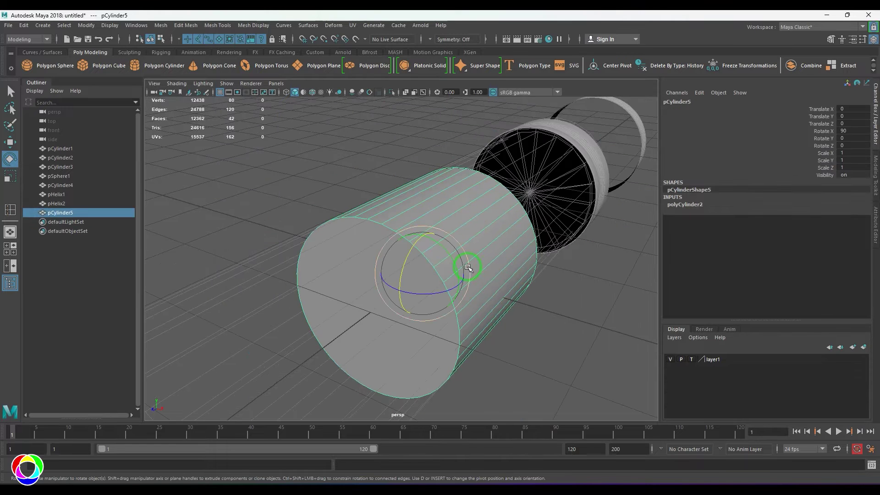
click(687, 204)
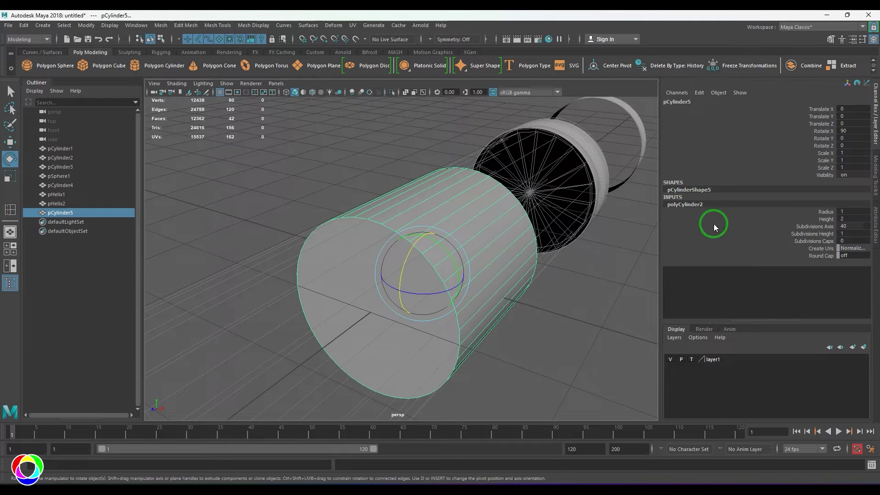
Delete the cap faces at both ends of the new cylinder to leave an open tube.
key(F11)
click(375, 315)
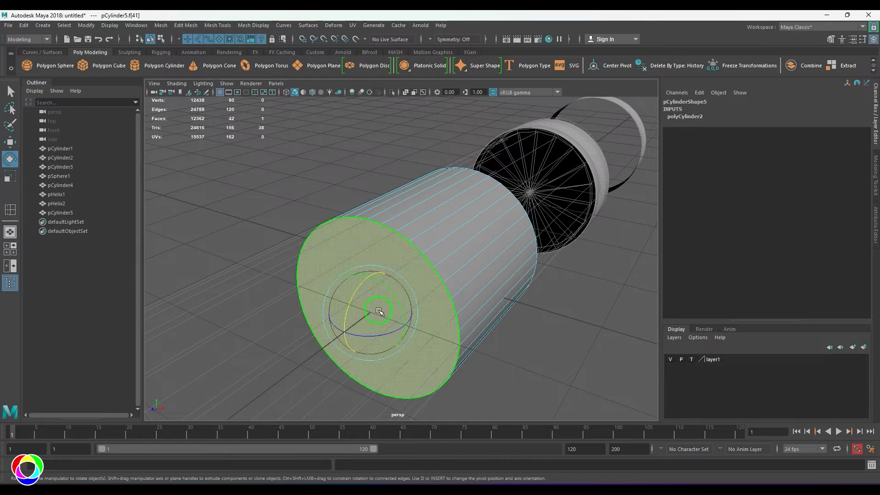
key(Delete)
alt+drag(509, 255, 373, 269)
click(426, 265)
key(Delete)
Keep only two adjacent side faces at the top of the tube and delete all its other faces.
key(space)
scroll(413, 277, up, 8)
key(F10)
key(F11)
click(392, 194)
shift+click(410, 215)
key(space)
key(space)
key(w)
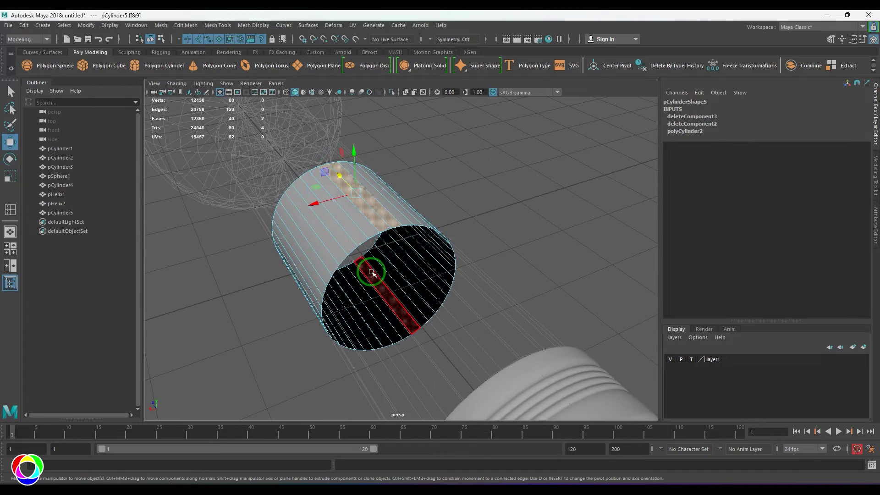
scroll(412, 240, up, 5)
alt+middle_drag(394, 279, 393, 259)
scroll(391, 260, up, 1)
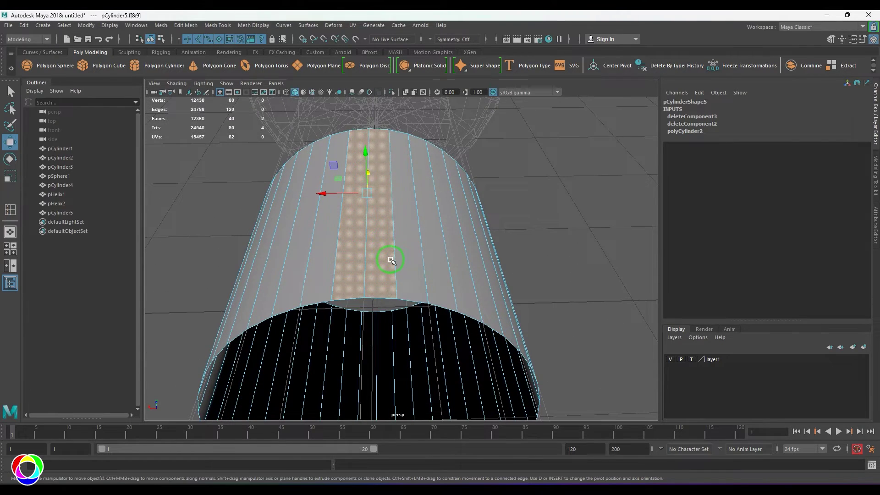
scroll(389, 259, down, 5)
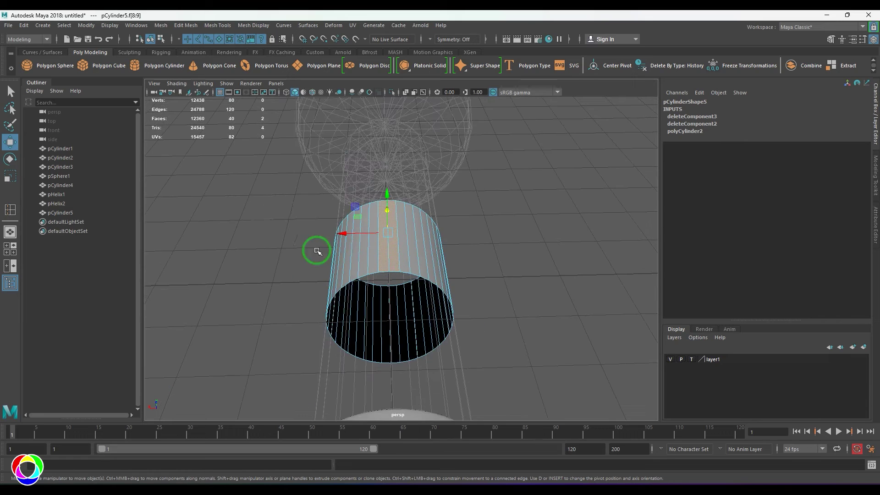
drag(317, 251, 650, 411)
scroll(516, 311, up, 3)
key(Delete)
scroll(516, 311, down, 5)
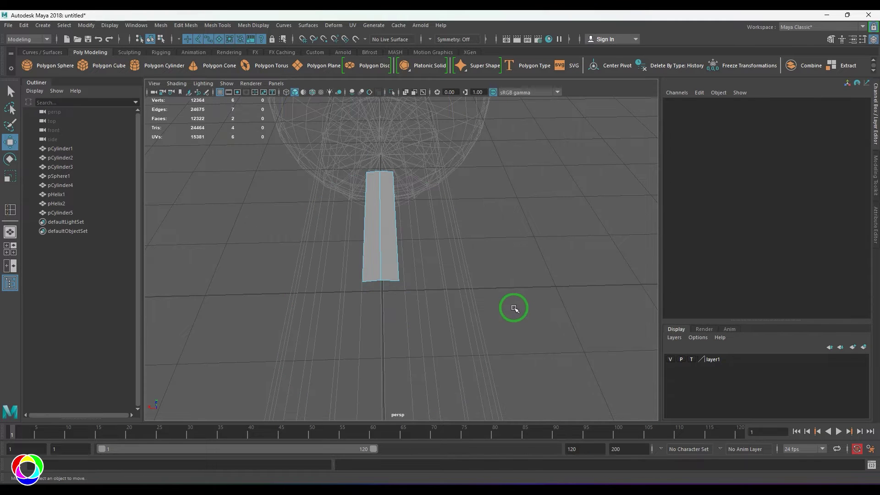
Return the two-face strip to object mode and delete its construction history.
alt+drag(514, 309, 412, 228)
key(F8)
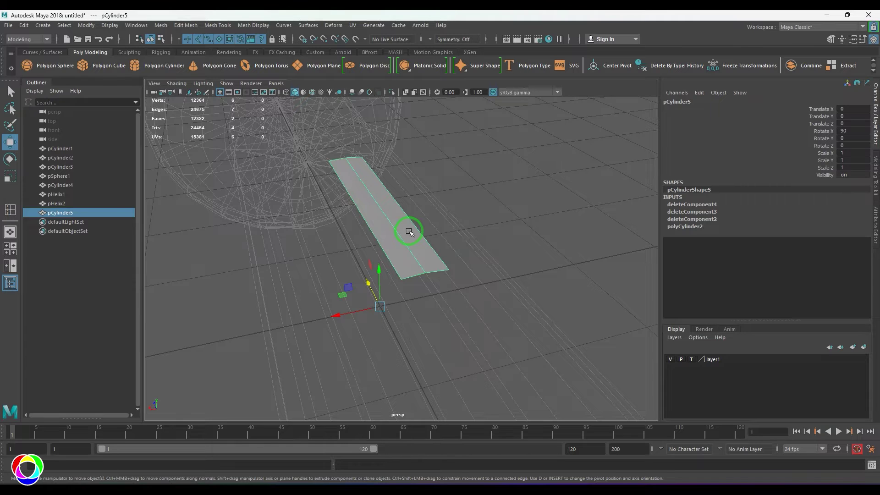
key(alt+shift+d)
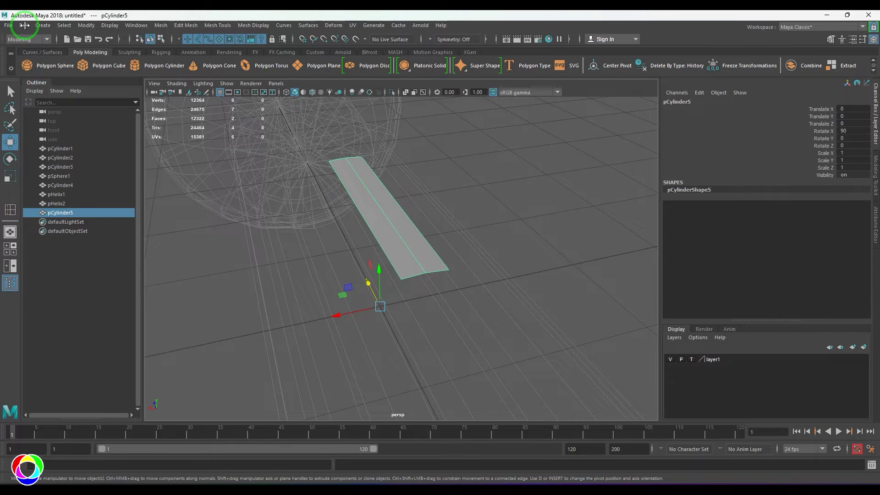
Open the Duplicate Special options for the strip and reset them to their defaults.
click(9, 26)
click(137, 172)
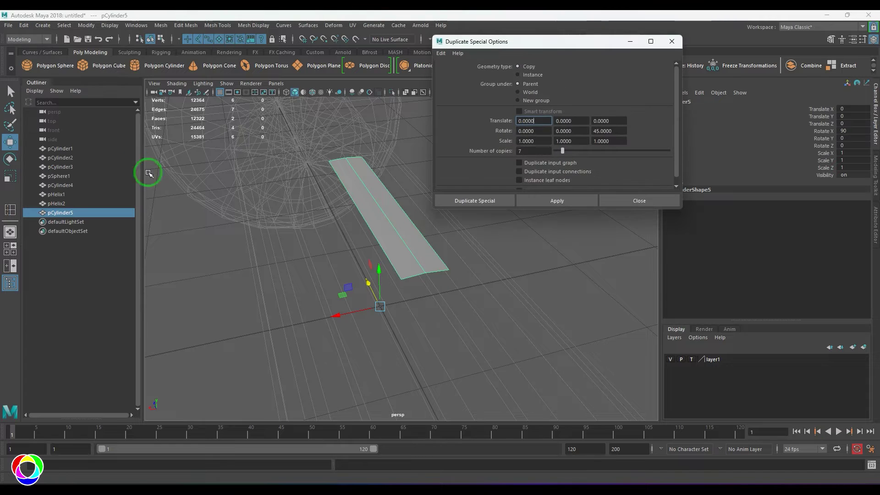
click(452, 72)
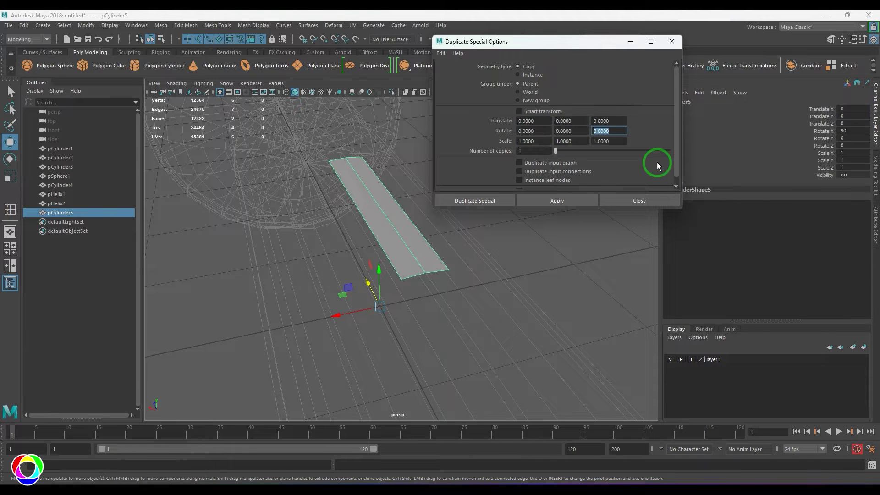
Open the Windows Calculator, compute the rotation step as 360 ÷ 20, and close it again.
key(super+r)
text(calc)
key(Return)
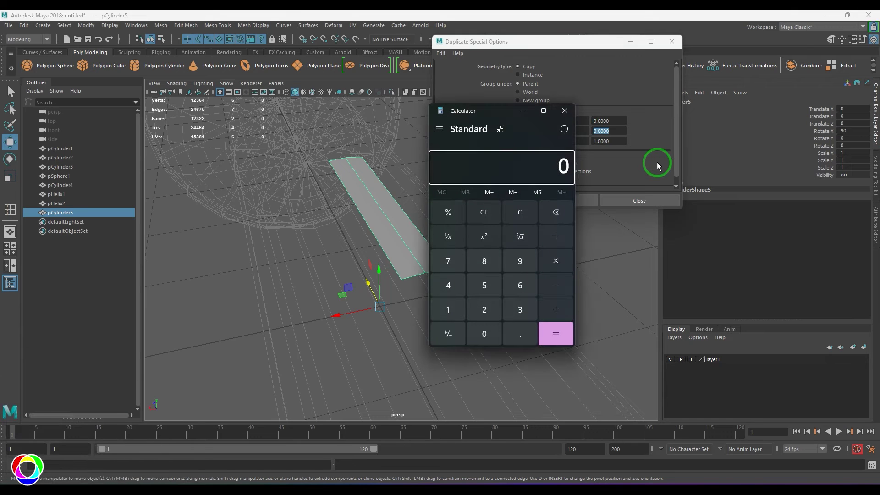
text(360 ÷ 20 =)
click(565, 109)
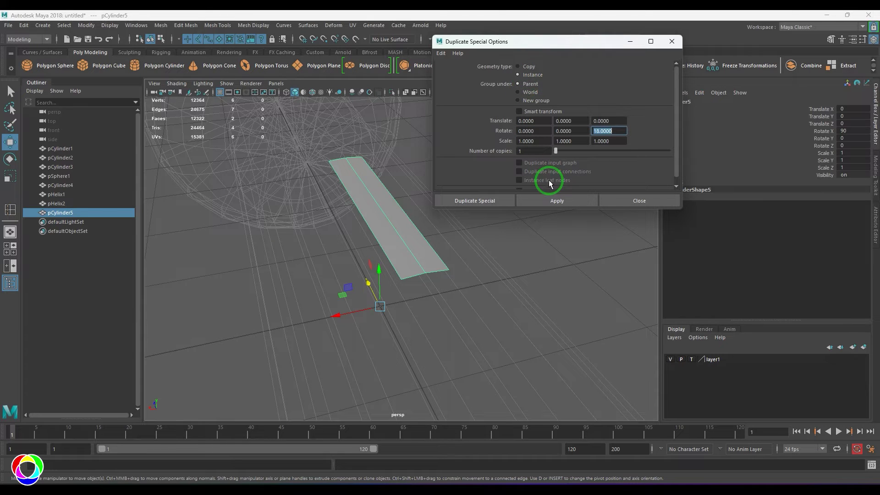
Duplicate the strip as 19 instances, each rotated 18 degrees in Z, to complete the tube.
click(531, 151)
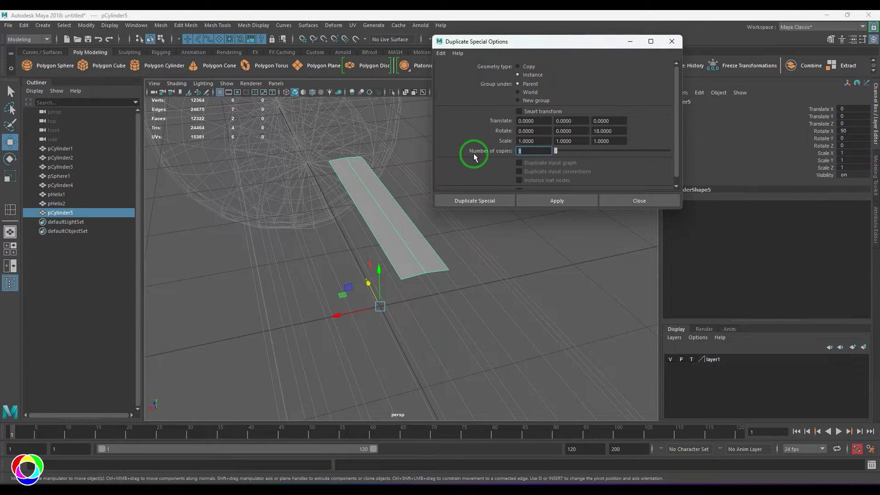
text(9)
key(Return)
click(480, 202)
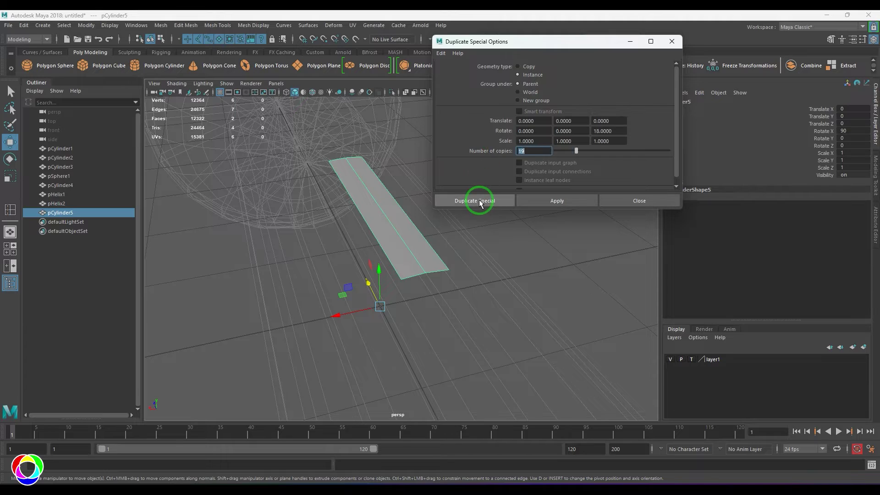
Hide layer1 and move the strip's vertices at the threaded end toward the thread piece to lengthen the instanced tube.
click(670, 359)
scroll(438, 322, down, 5)
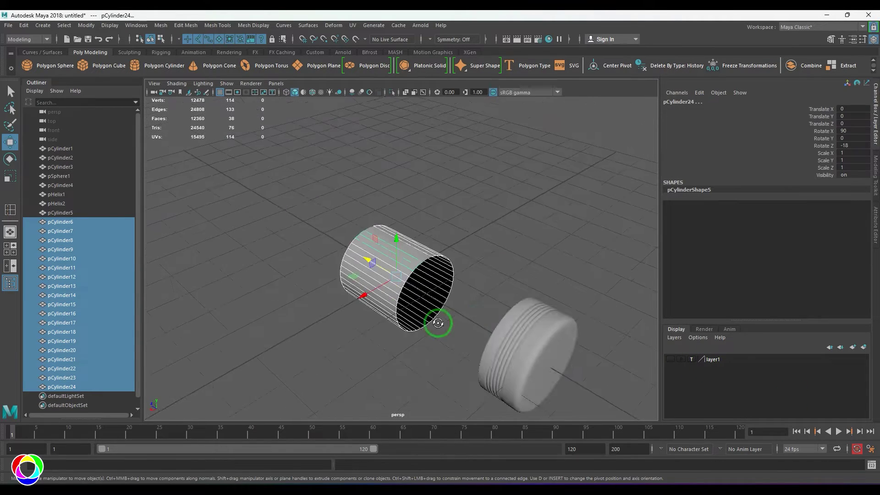
scroll(438, 288, up, 5)
alt+drag(438, 322, 452, 287)
click(383, 226)
scroll(379, 249, up, 5)
scroll(380, 249, down, 5)
alt+drag(380, 248, 514, 311)
key(F9)
scroll(513, 311, down, 3)
alt+drag(512, 310, 496, 300)
drag(429, 249, 543, 261)
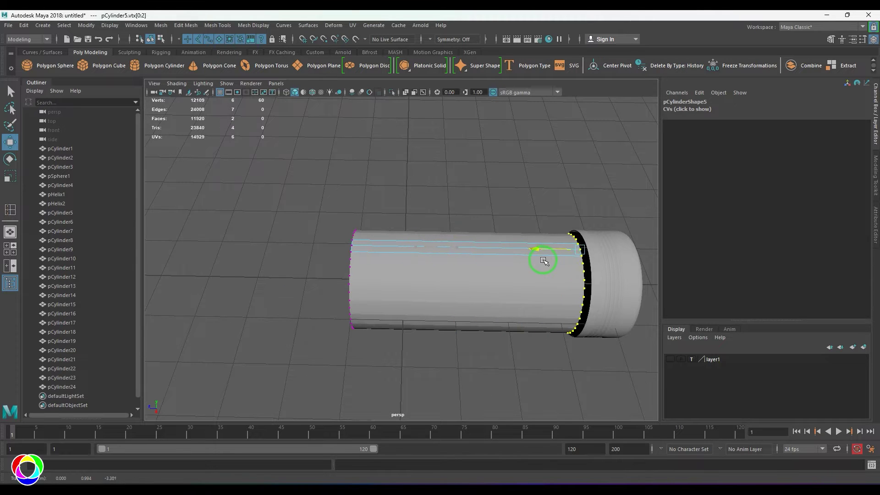
Show layer1 again and move the vertices at the tube's opposite end toward the neck of the flashlight head.
scroll(549, 261, down, 2)
click(670, 359)
alt+middle_drag(464, 344, 518, 344)
drag(349, 191, 434, 340)
alt+drag(434, 340, 476, 315)
scroll(465, 352, up, 3)
drag(468, 262, 342, 291)
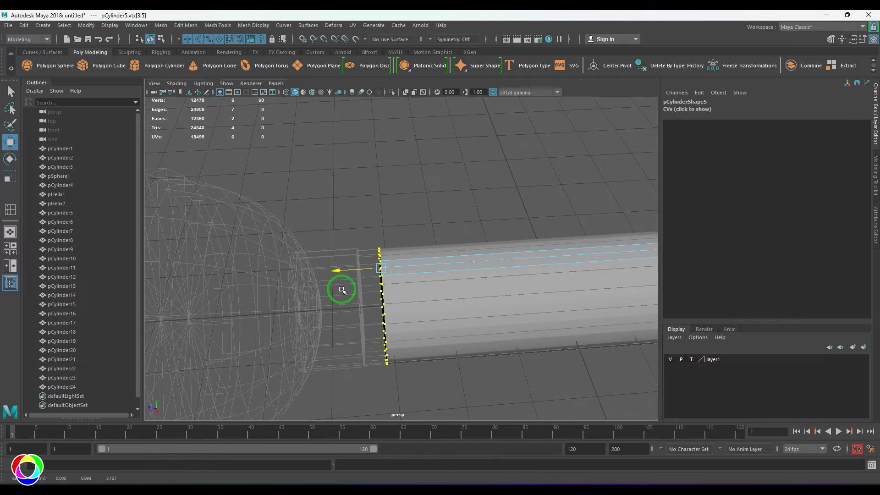
Pull the tube's vertices at the threaded end back from the thread piece to shorten the tube.
alt+middle_drag(515, 312, 369, 313)
alt+drag(540, 292, 503, 287)
alt+middle_drag(502, 287, 385, 255)
drag(402, 154, 621, 453)
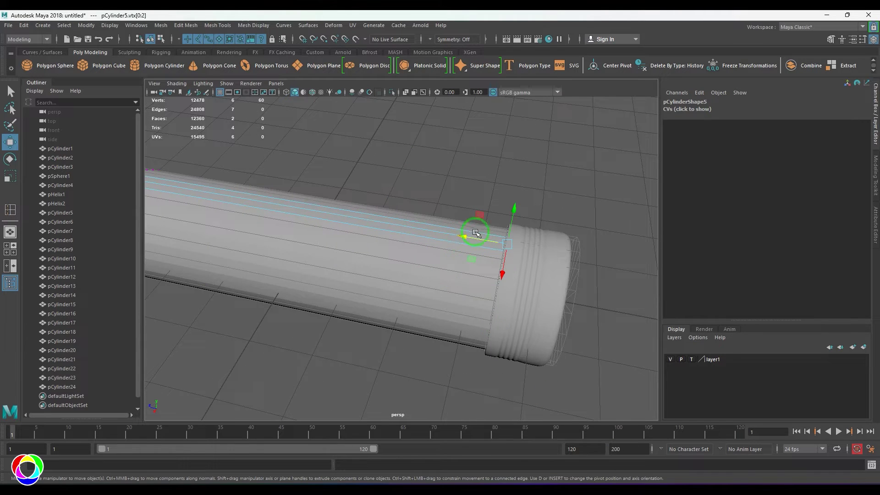
drag(471, 237, 422, 224)
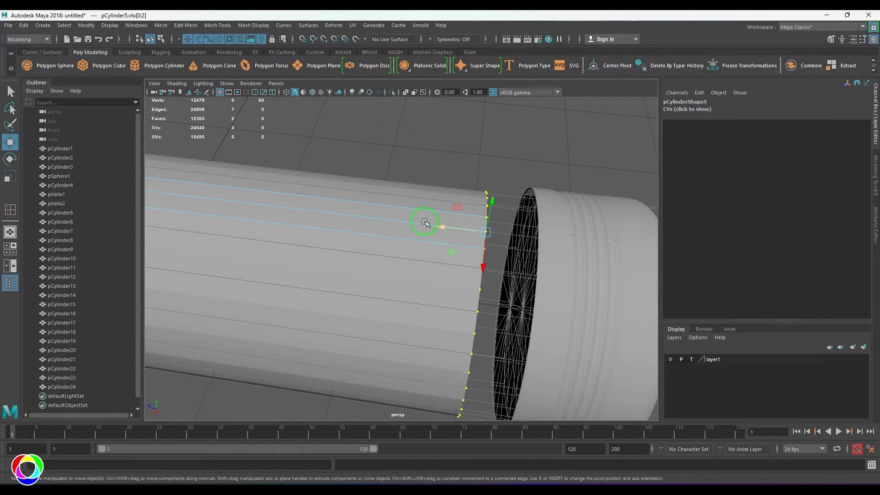
Insert an edge loop close to each end of the instanced strip.
key(F8)
shift+right_drag(463, 224, 417, 235)
click(472, 232)
alt+right_drag(472, 232, 453, 255)
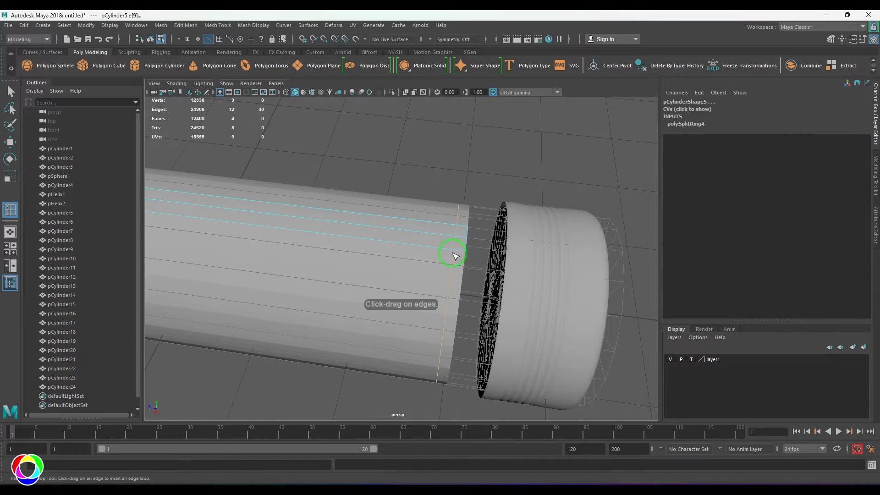
alt+middle_drag(453, 255, 672, 296)
alt+drag(516, 324, 332, 247)
click(389, 215)
key(w)
Bevel the strip's central lengthwise edge between the two end loops, with an extra segment along its middle.
key(ctrl+b)
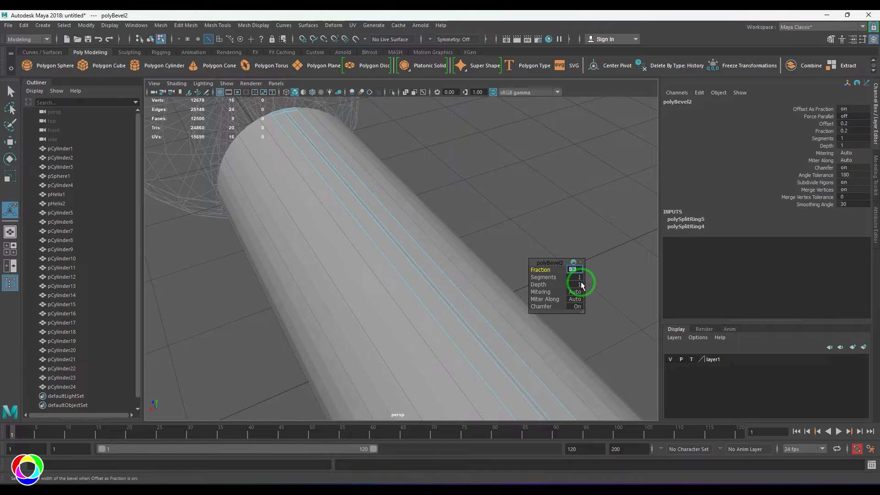
alt+drag(422, 261, 412, 311)
key(q)
click(477, 323)
scroll(476, 323, down, 5)
click(373, 247)
key(w)
drag(317, 142, 373, 314)
key(F8)
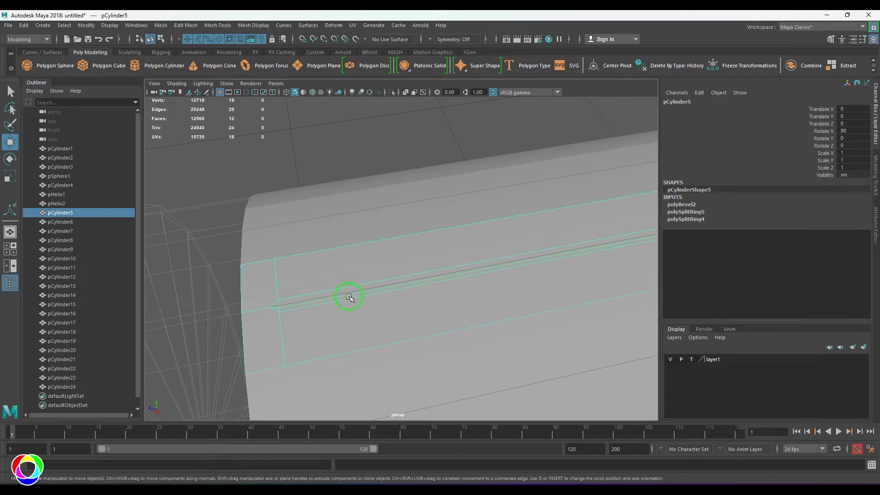
Sink the bevel's middle edge inward to form a groove and bevel the groove's outline with a fraction of 0.2.
right_drag(337, 303, 337, 298)
double_click(337, 292)
key(ctrl+b)
alt+middle_drag(317, 324, 371, 268)
alt+right_drag(349, 298, 475, 306)
drag(539, 270, 526, 272)
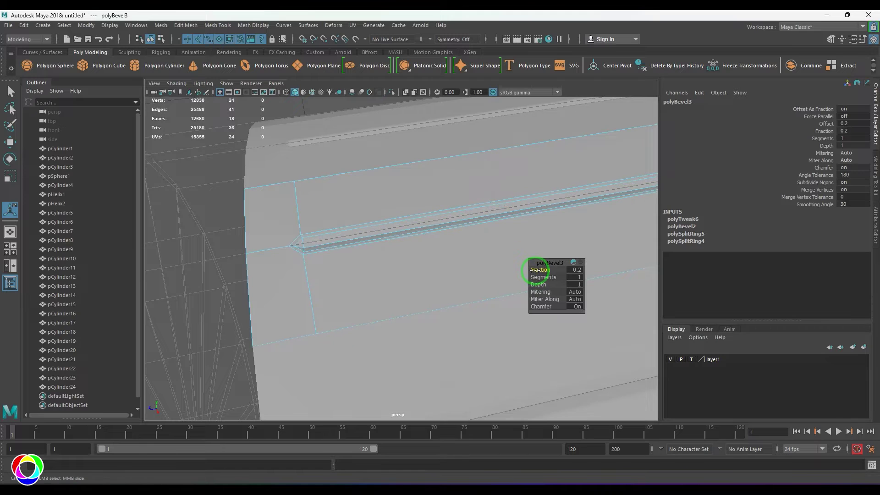
alt+drag(445, 282, 379, 287)
key(F8)
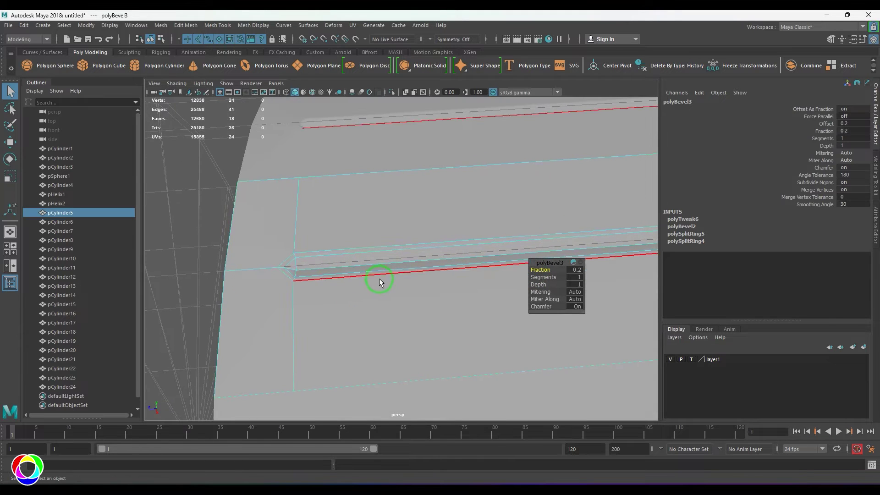
Clear the selection and hide the viewport grid.
key(q)
scroll(378, 279, down, 8)
click(377, 261)
alt+right_drag(377, 261, 420, 264)
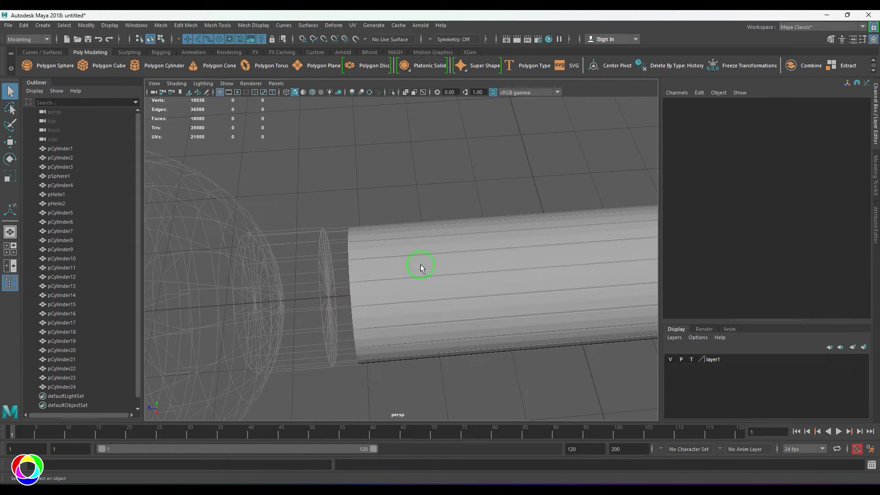
click(224, 93)
Insert an edge loop across the strip and groove, just inside the groove's tapered end near the flashlight head.
alt+drag(481, 279, 418, 290)
scroll(369, 320, up, 6)
alt+drag(369, 321, 472, 295)
click(463, 284)
scroll(451, 334, up, 5)
alt+drag(452, 333, 375, 275)
shift+right_drag(376, 275, 325, 260)
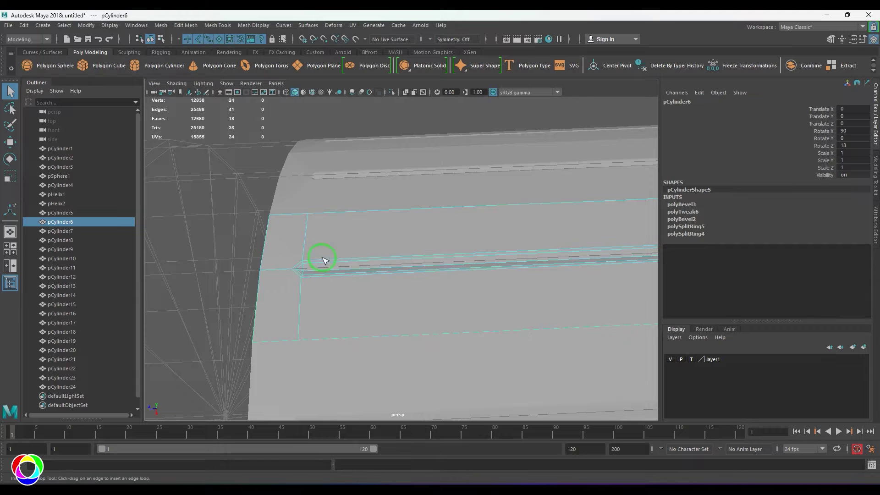
click(322, 260)
alt+drag(334, 261, 397, 293)
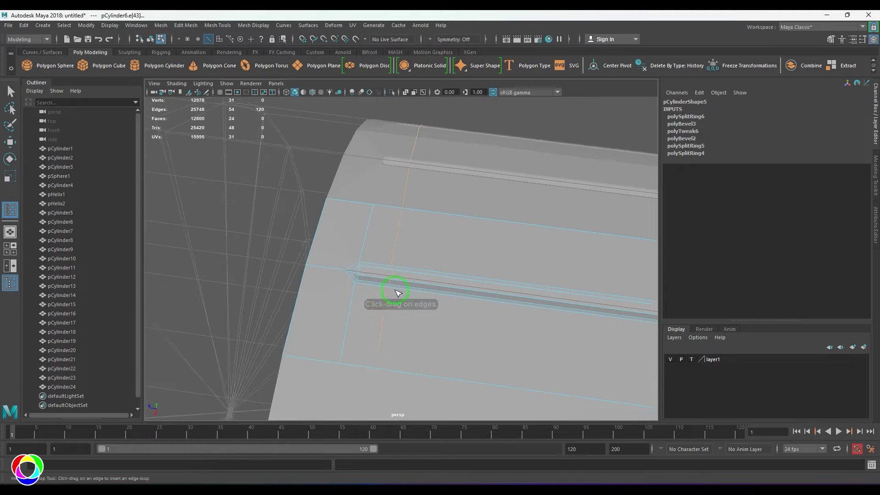
Cut an edge across one side of the groove's tapered outline at the head end with Multi-Cut.
scroll(398, 293, up, 3)
key(w)
shift+right_drag(346, 194, 298, 194)
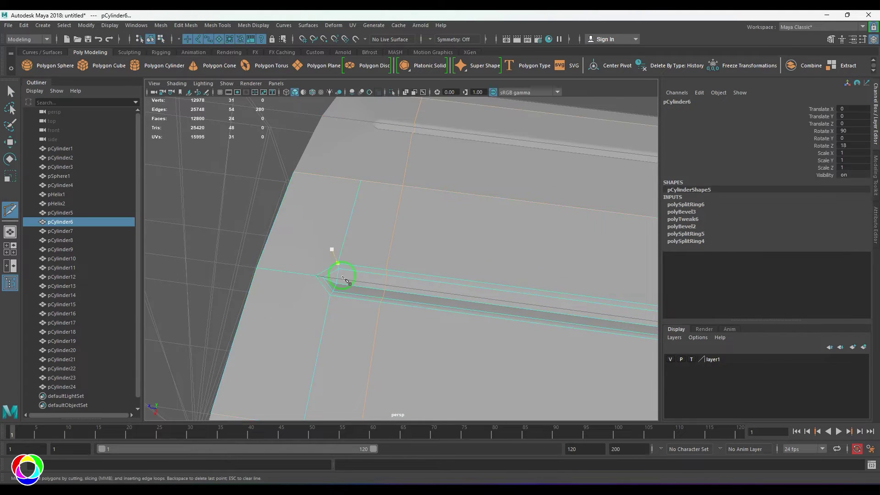
click(332, 270)
ctrl+click(331, 270)
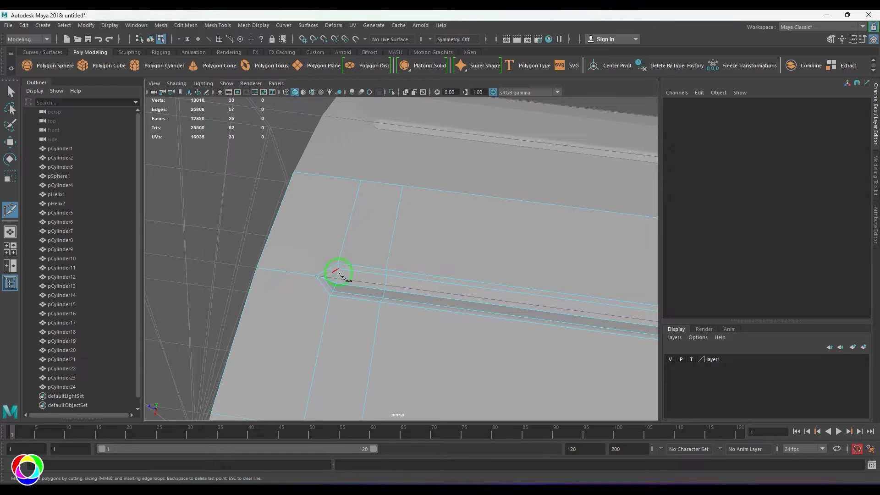
key(ctrl+z)
alt+right_drag(343, 290, 393, 290)
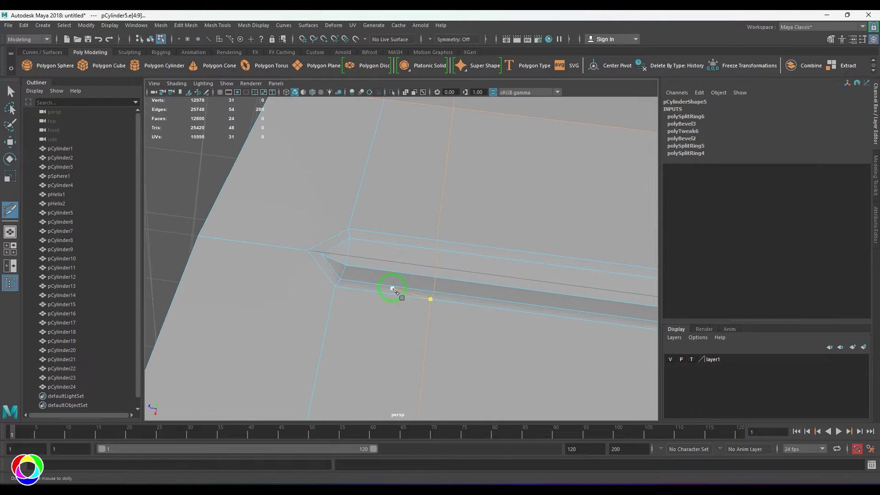
right_click(336, 244)
Connect that cut to the strip's outer corner and make matching cuts on the groove's opposite side.
scroll(341, 240, down, 3)
click(348, 245)
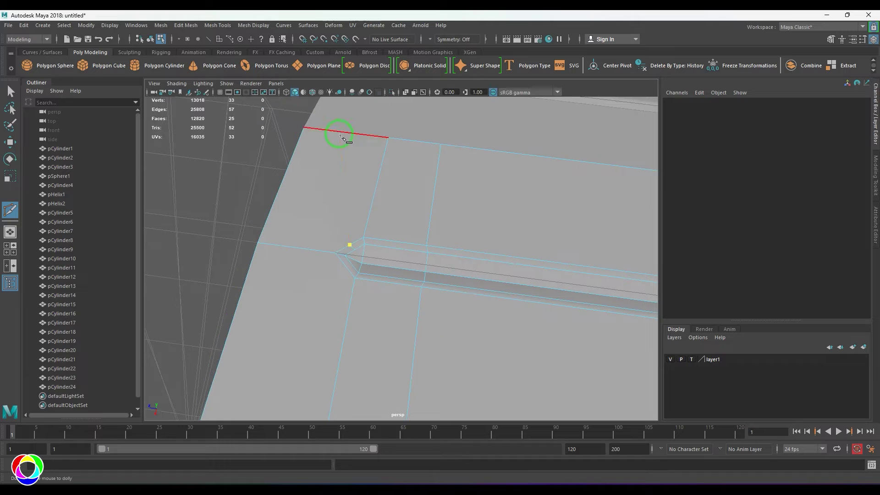
alt+middle_drag(392, 248, 380, 264)
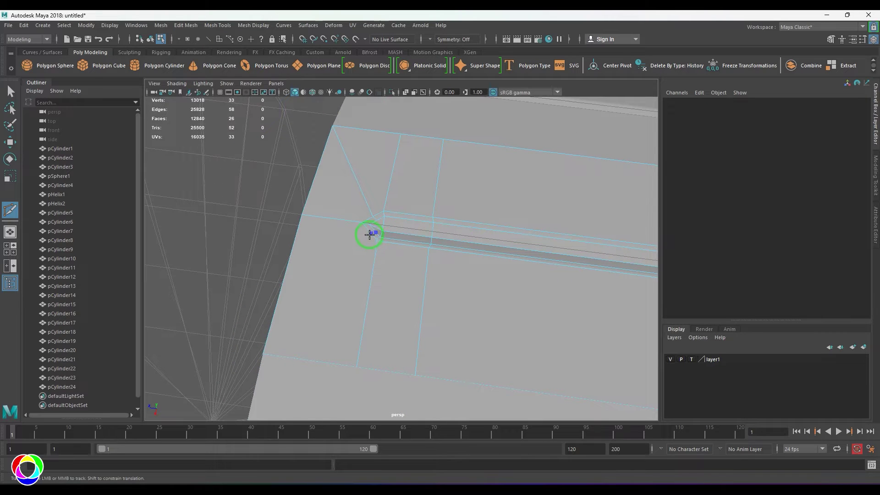
drag(328, 361, 200, 354)
key(Return)
At the threaded end, cut across one side of the groove's tapered outline and connect it to the strip's outer corner.
scroll(362, 327, down, 3)
alt+middle_drag(491, 337, 306, 268)
scroll(306, 269, down, 5)
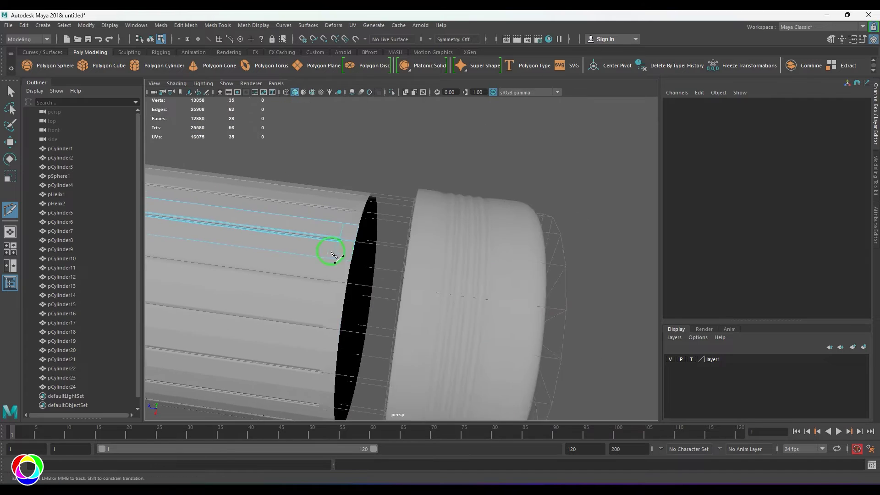
alt+drag(334, 255, 431, 282)
click(407, 256)
alt+right_drag(375, 275, 503, 340)
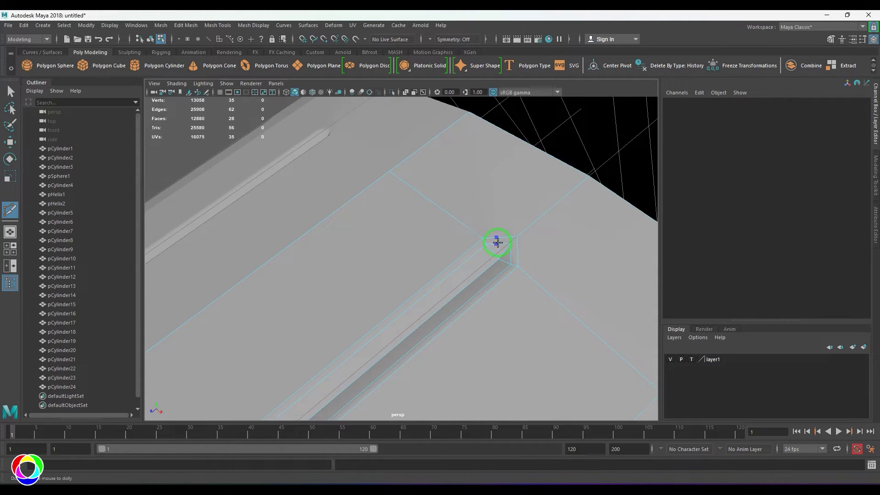
click(513, 239)
click(470, 113)
key(Return)
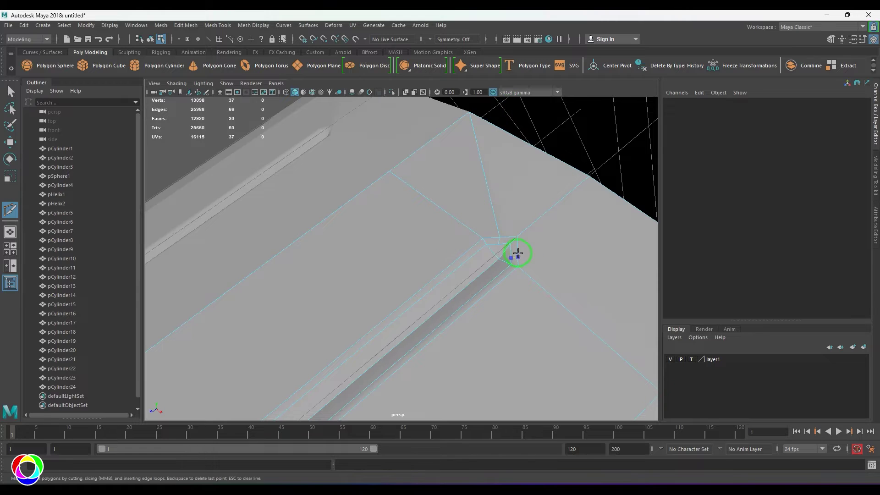
Cut across the other side of the groove's threaded-end outline and connect it to the remaining outer corner.
key(Return)
scroll(518, 251, down, 5)
alt+drag(518, 251, 426, 279)
scroll(412, 284, up, 3)
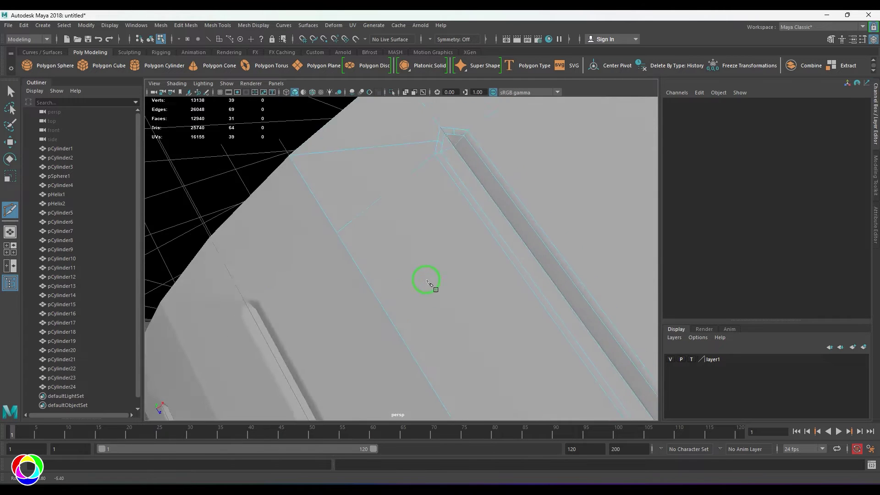
alt+middle_drag(458, 137, 481, 265)
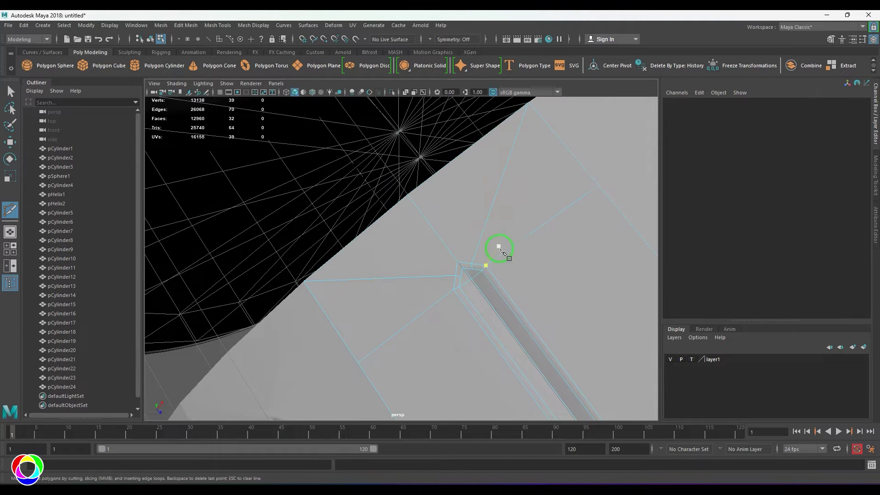
Move the four new cut vertices at the groove's threaded end outward and scale them apart to round the end.
key(w)
drag(473, 265, 474, 267)
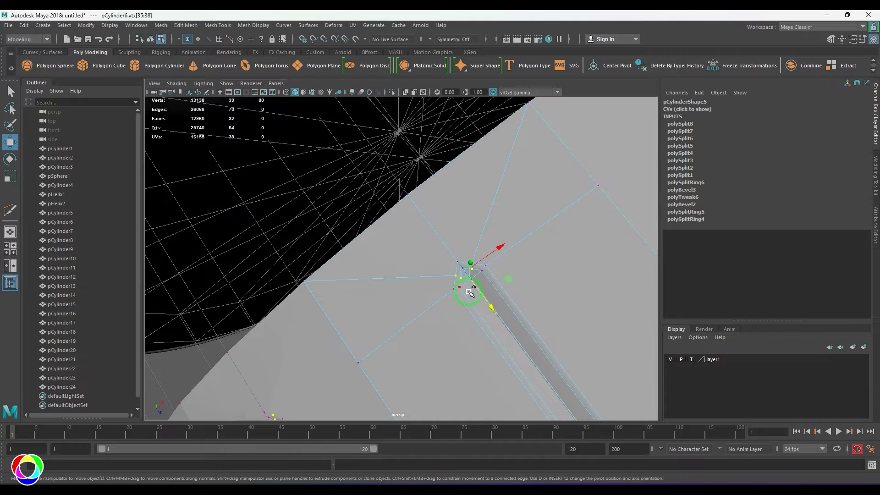
drag(485, 304, 483, 300)
key(r)
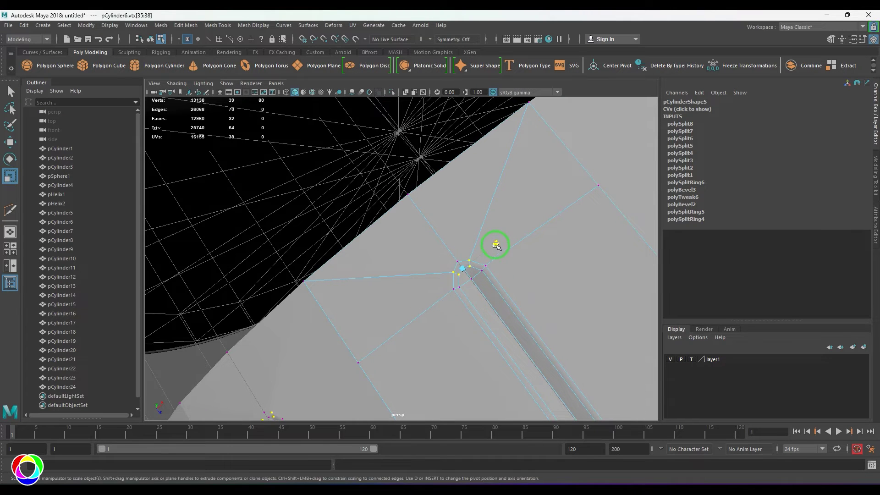
drag(495, 243, 497, 252)
Scale the four matching cut vertices at the groove's head end apart to round that end too.
alt+right_drag(496, 252, 359, 289)
alt+drag(359, 289, 379, 357)
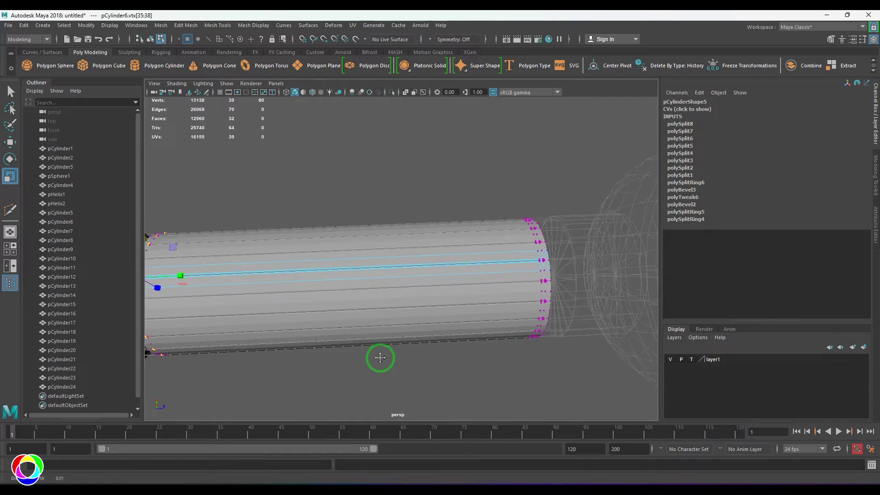
alt+right_drag(378, 358, 522, 339)
alt+middle_drag(522, 339, 339, 321)
alt+right_drag(339, 321, 437, 346)
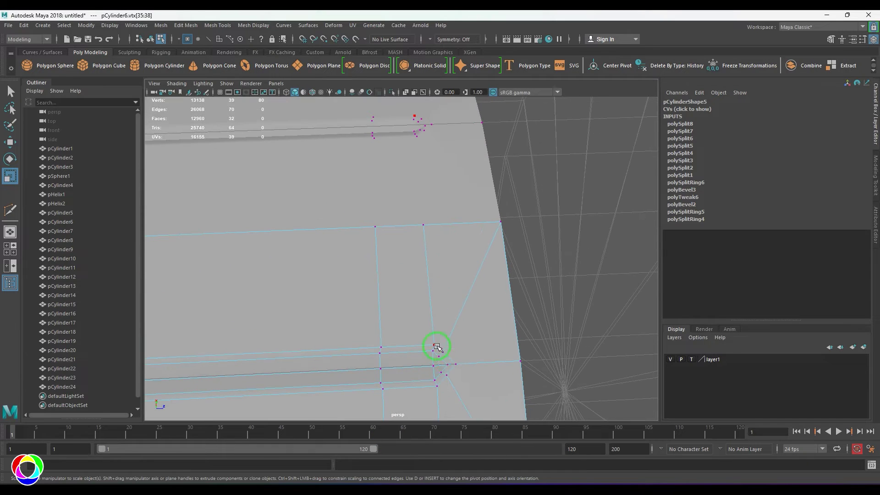
key(w)
key(r)
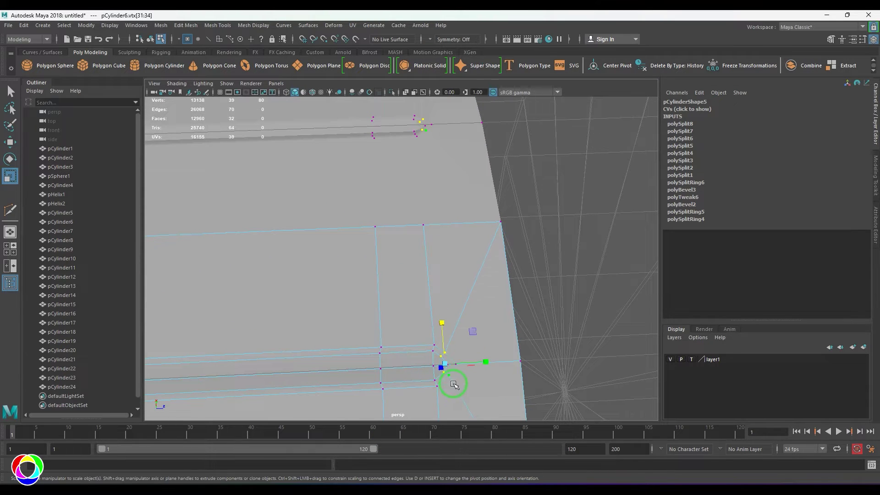
Preview the grooved strip with smoothing at both ends and return it to the unsmoothed display.
key(F8)
alt+right_drag(406, 316, 366, 297)
mouse_move(366, 298)
alt+mouse_down()
mouse_move(337, 284)
mouse_move(353, 295)
alt+mouse_up()
click(353, 294)
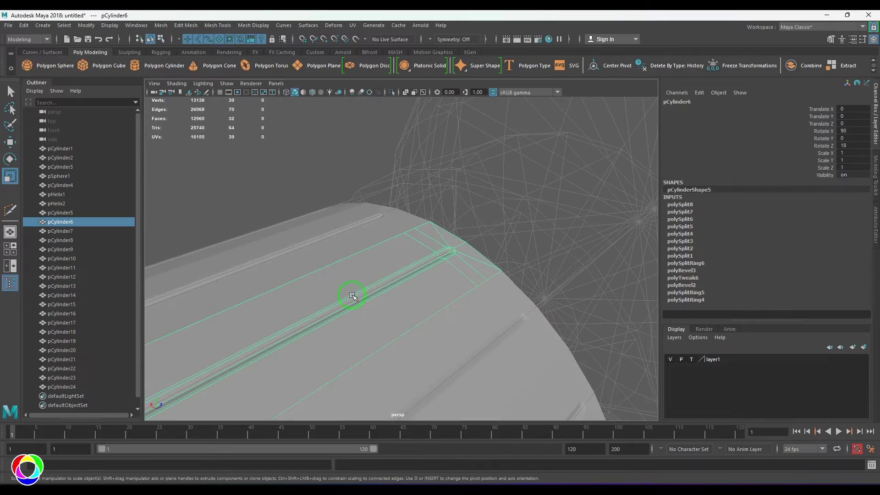
key(3)
click(298, 181)
alt+drag(298, 180, 394, 315)
alt+right_drag(394, 315, 420, 311)
click(422, 310)
key(1)
Insert two further edge loops across the strip, one near the head end and one near the threaded end.
shift+right_drag(465, 271, 409, 283)
click(481, 315)
alt+right_drag(482, 315, 450, 326)
alt+drag(453, 328, 350, 287)
alt+right_drag(349, 287, 270, 309)
click(270, 310)
key(w)
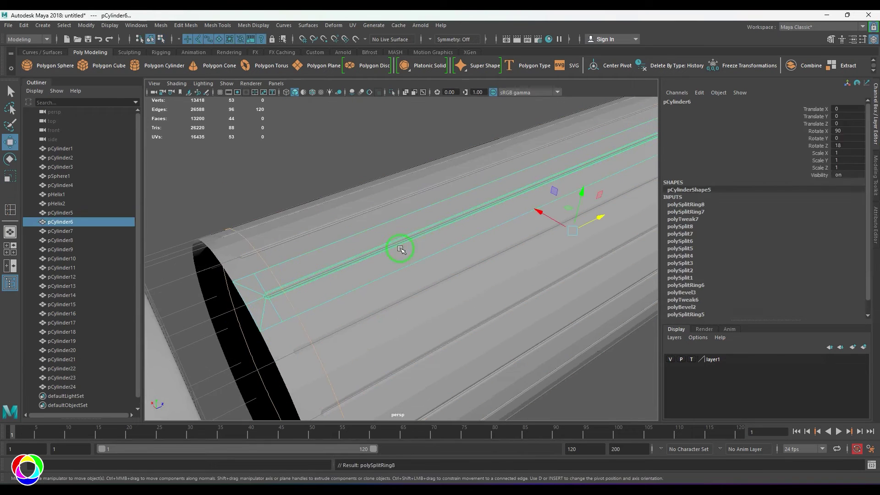
Delete the instanced strips pCylinder6 through pCylinder24, keeping only the original strip.
click(351, 156)
alt+drag(351, 156, 353, 232)
key(space)
key(space)
click(402, 246)
key(space)
click(79, 222)
shift+click(86, 384)
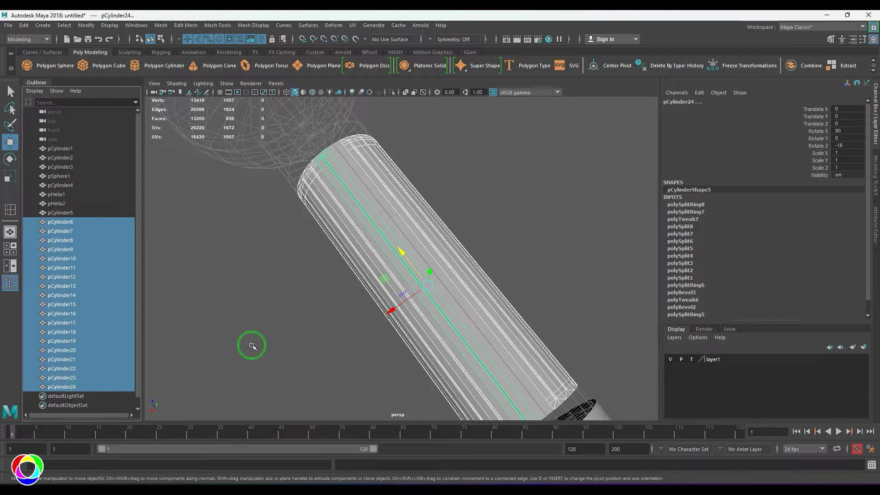
key(Delete)
Delete the remaining strip's history and duplicate it as 19 regular copies, each rotated 18 degrees in Z.
click(422, 256)
mouse_move(421, 256)
alt+mouse_down()
mouse_move(451, 261)
mouse_move(421, 249)
alt+mouse_up()
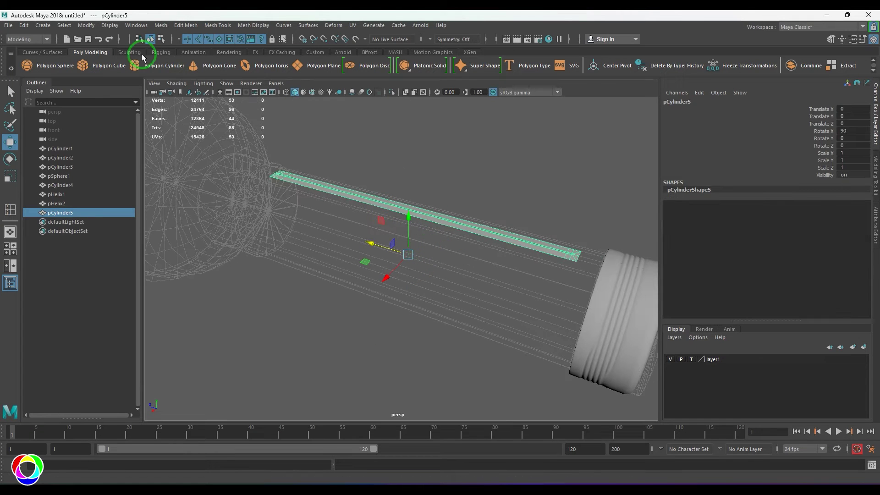
click(23, 26)
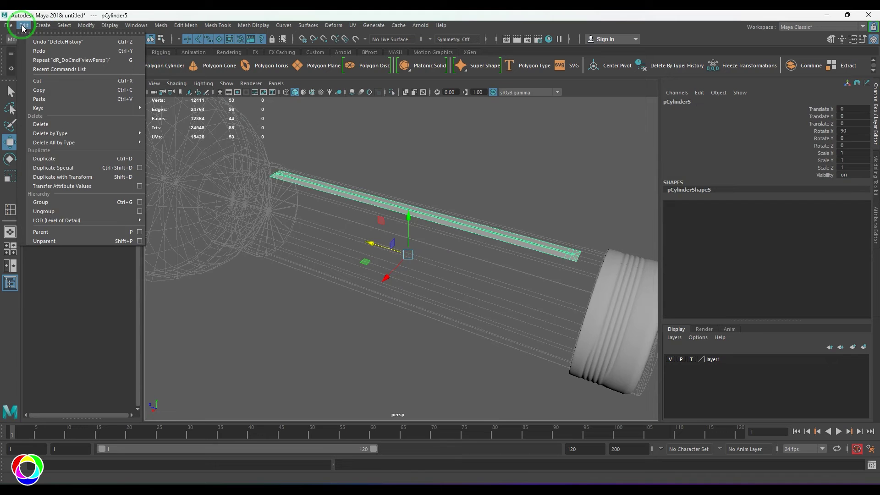
click(140, 168)
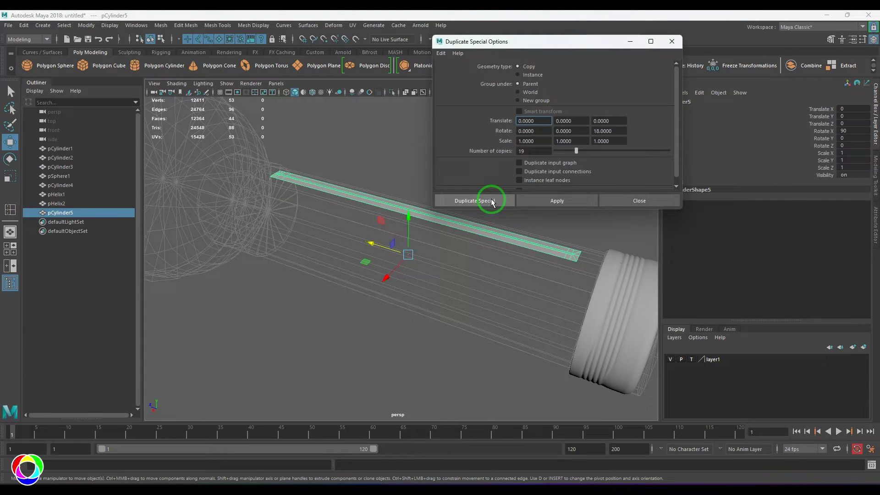
click(473, 200)
alt+drag(453, 327, 474, 305)
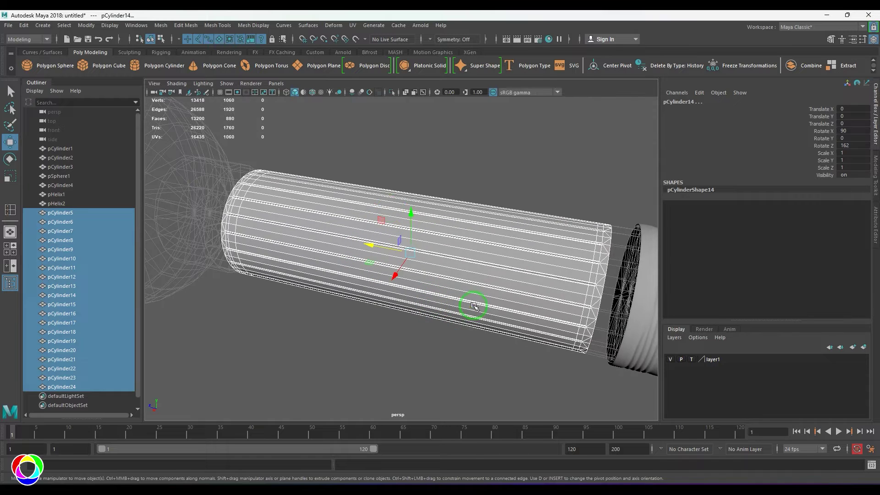
Combine the 20 selected strips into one mesh and merge all its vertices with a threshold of 0.01.
click(160, 25)
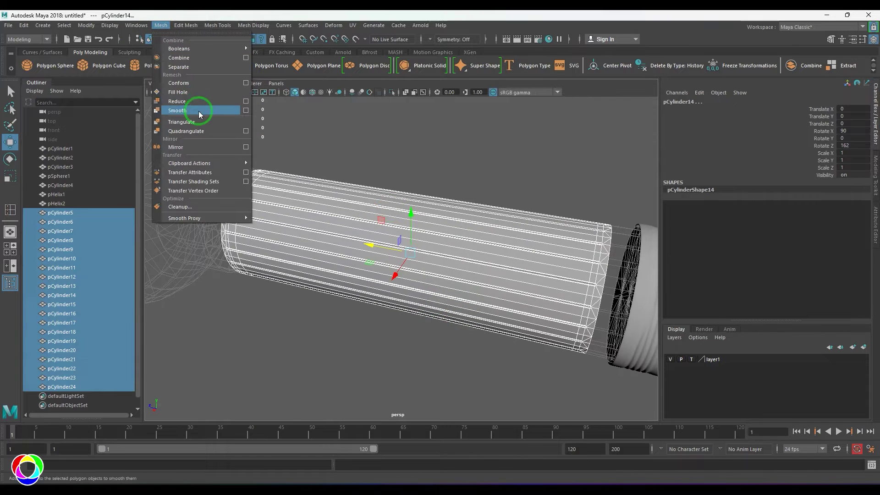
click(196, 58)
key(F9)
drag(201, 166, 638, 407)
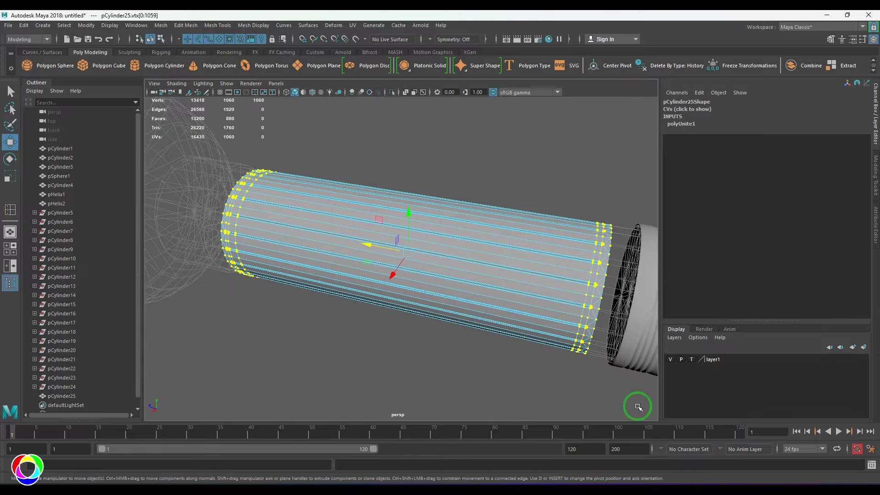
shift+right_drag(505, 167, 579, 165)
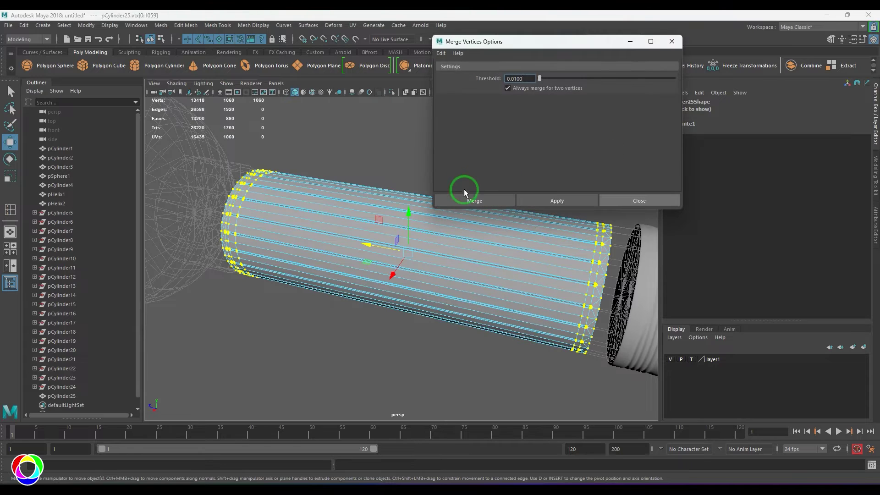
click(468, 200)
key(F8)
Set the vertex merge's distance threshold to 0.001 on the combined body tube.
alt+drag(386, 254, 371, 284)
alt+right_drag(371, 284, 412, 313)
alt+drag(412, 314, 495, 335)
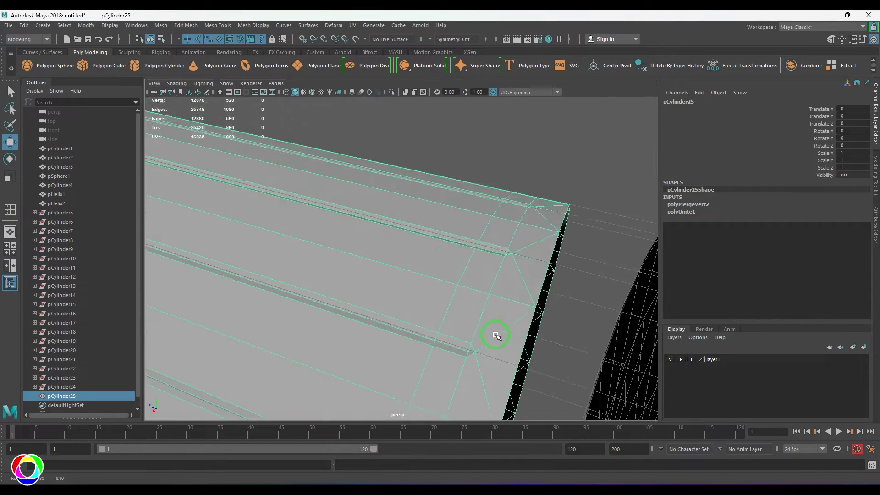
alt+right_drag(496, 335, 472, 301)
click(707, 206)
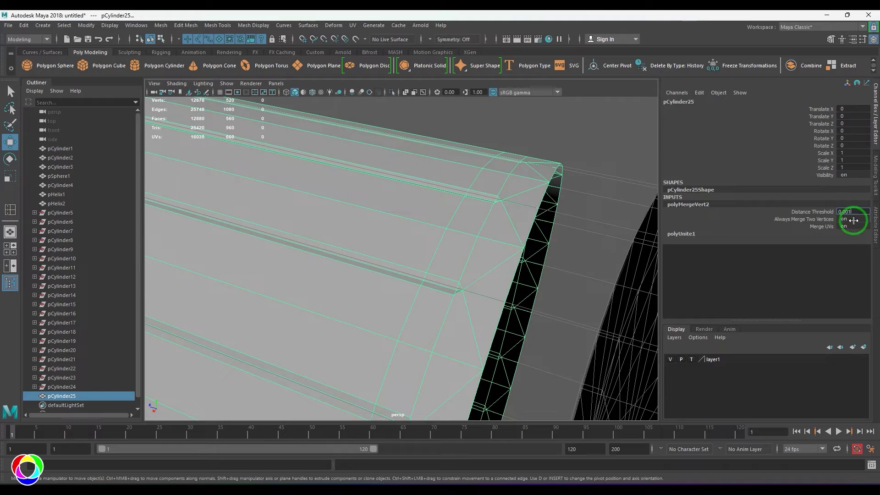
alt+drag(520, 288, 473, 279)
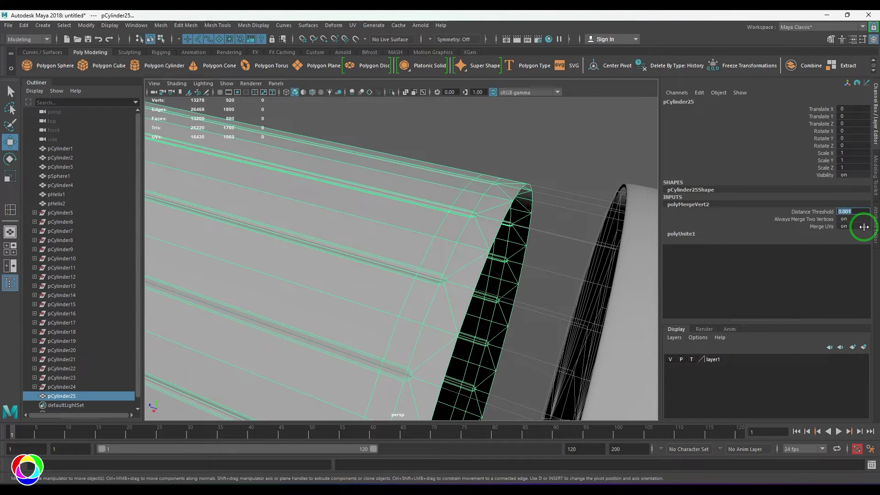
key(Return)
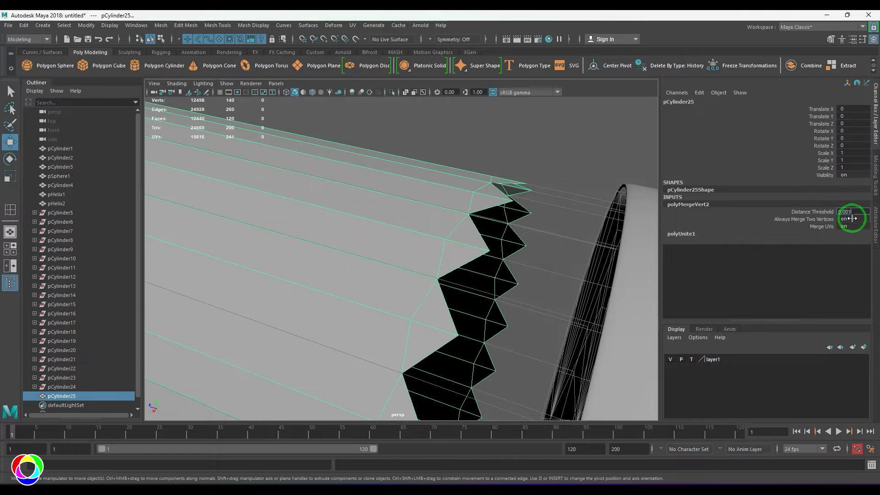
key(Return)
alt+drag(436, 318, 395, 246)
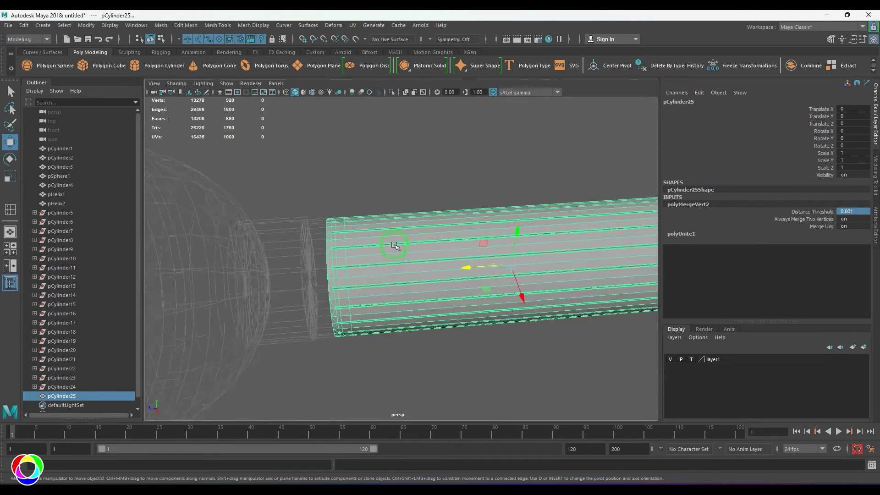
Hide layer1 and preview the grooved body tube with smoothing.
click(669, 359)
drag(402, 190, 445, 336)
scroll(482, 335, down, 5)
click(483, 342)
scroll(445, 336, up, 7)
scroll(457, 332, down, 5)
click(457, 275)
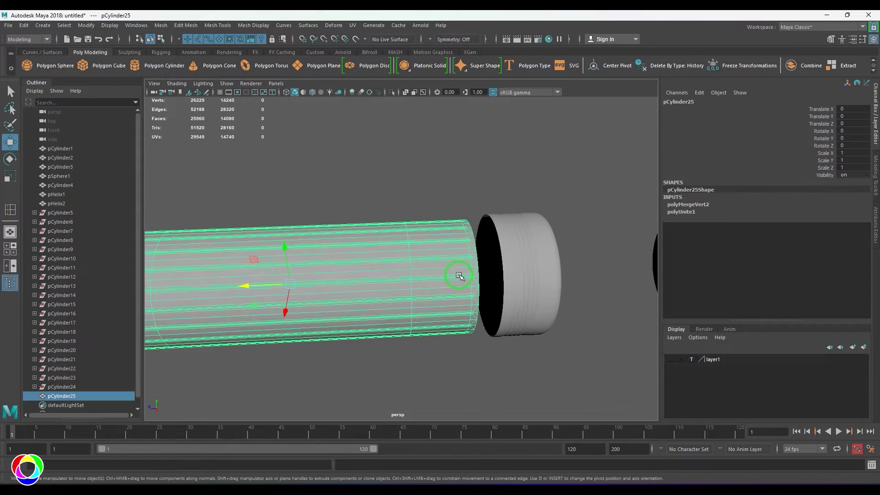
Extrude the body tube's open border edge at the threaded end twice, extending it towards the threaded collar.
alt+drag(457, 275, 360, 274)
scroll(396, 275, up, 4)
key(F10)
double_click(385, 256)
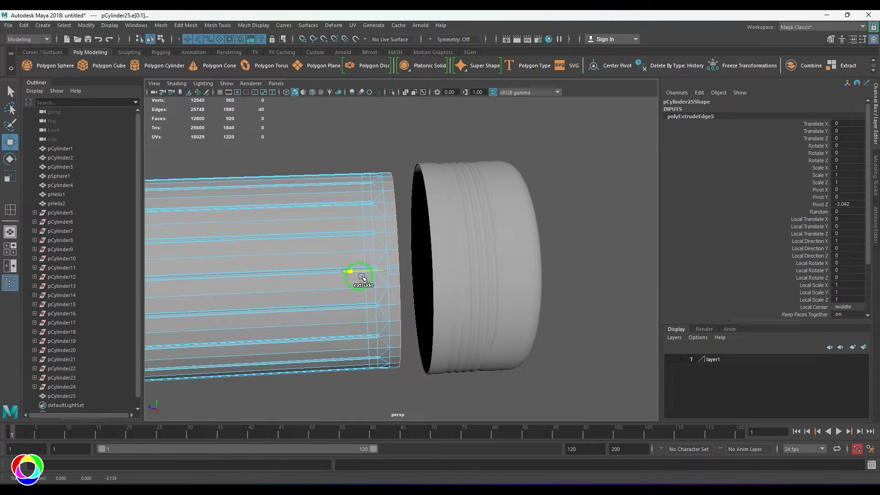
alt+drag(394, 276, 454, 297)
key(F8)
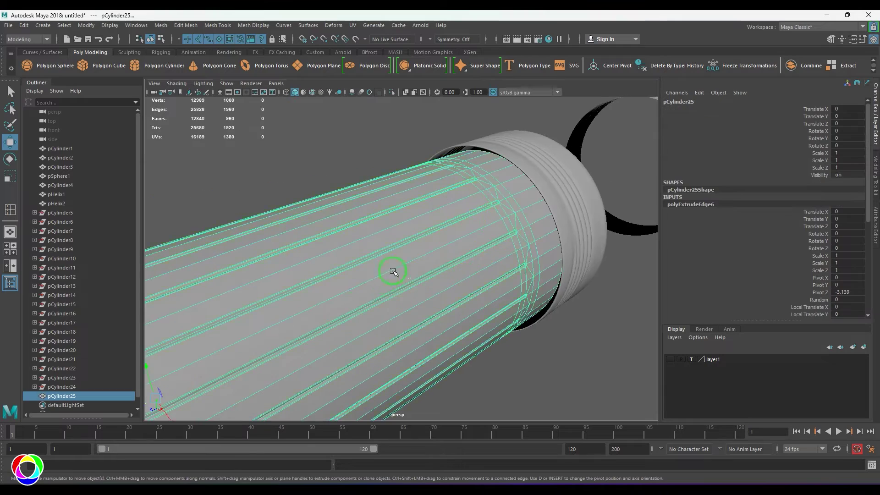
Scale the body tube to 1.06 in X and Y.
scroll(395, 274, down, 5)
alt+drag(395, 274, 416, 331)
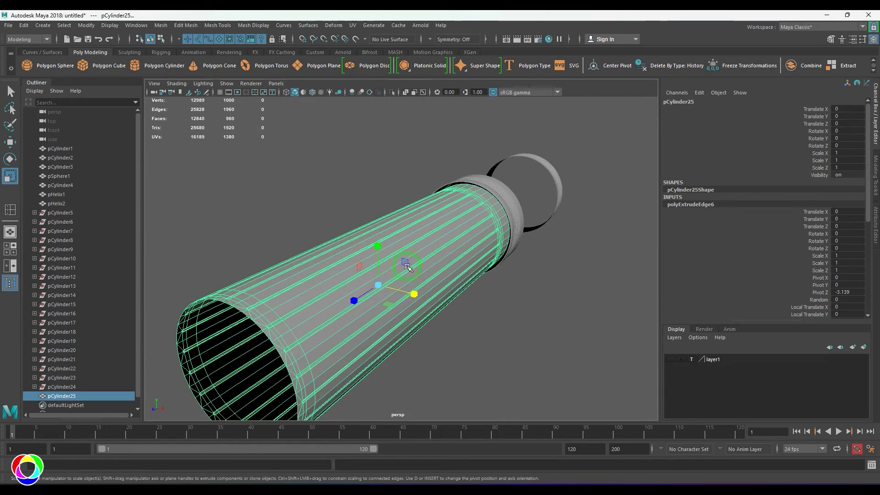
drag(407, 267, 462, 243)
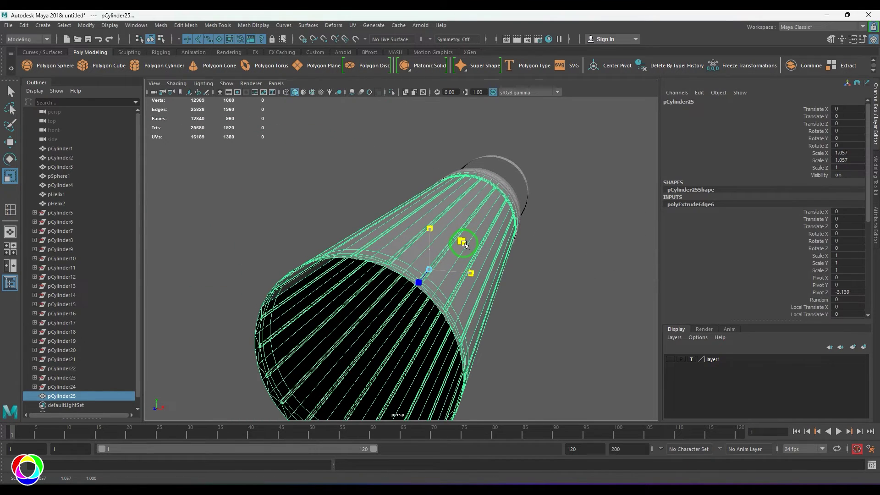
click(856, 161)
text(1.06)
key(Return)
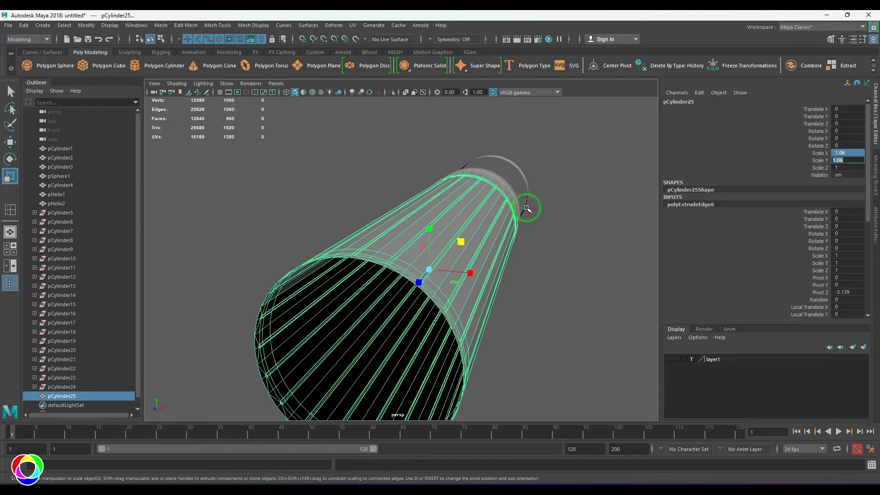
Bevel the edge loop between the two extruded bands at the tube's threaded end with a fraction of 0.5.
alt+drag(527, 208, 436, 305)
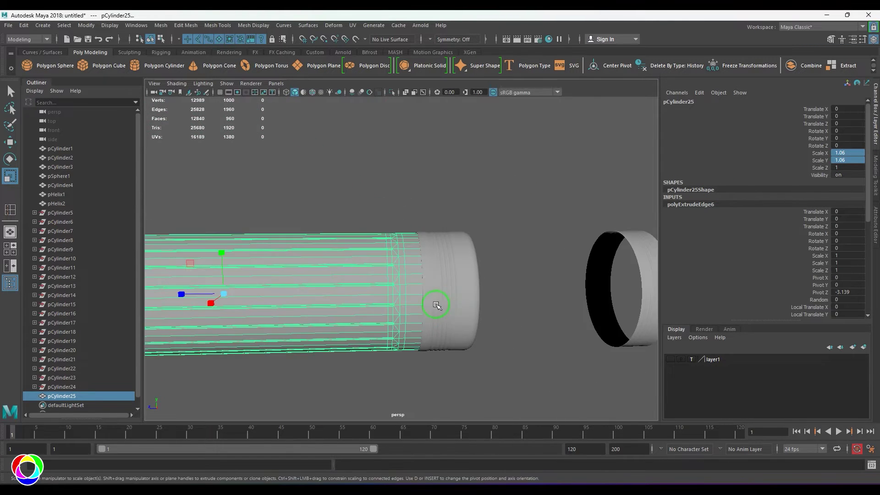
scroll(436, 305, up, 4)
alt+middle_drag(412, 290, 420, 271)
scroll(419, 272, up, 1)
right_drag(414, 322, 415, 279)
double_click(414, 277)
key(ctrl+b)
alt+middle_drag(442, 304, 443, 299)
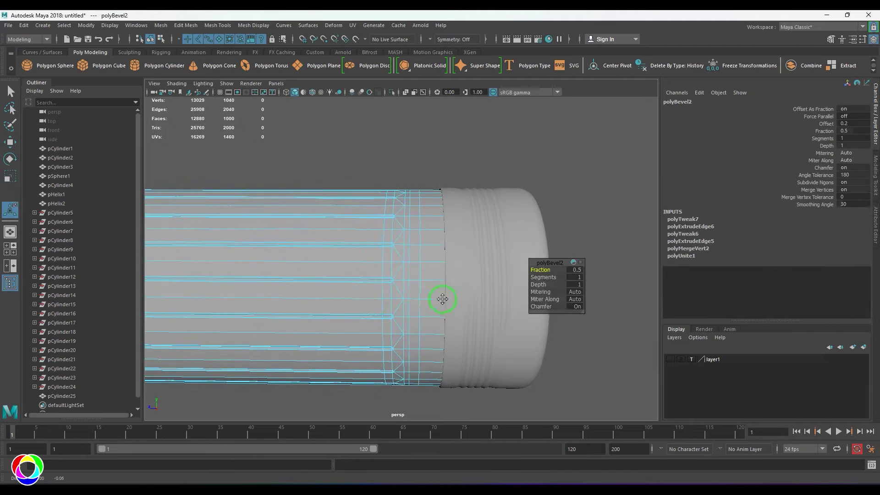
scroll(443, 299, up, 1)
Extrude the beveled face ring at the threaded end outward about 0.047 and narrow it along the tube's length.
click(447, 180)
ctrl+right_drag(450, 178, 354, 233)
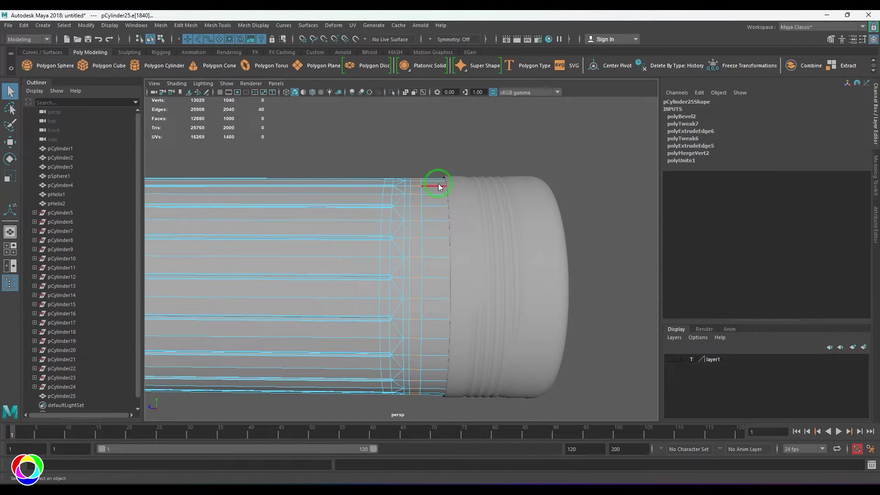
ctrl+right_drag(438, 186, 433, 238)
alt+drag(433, 237, 427, 251)
key(ctrl+e)
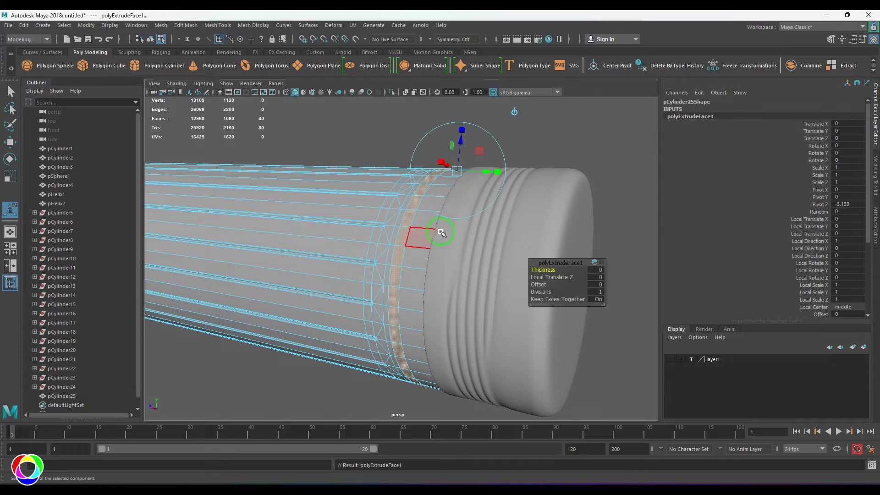
drag(461, 146, 463, 142)
alt+drag(470, 213, 507, 220)
key(r)
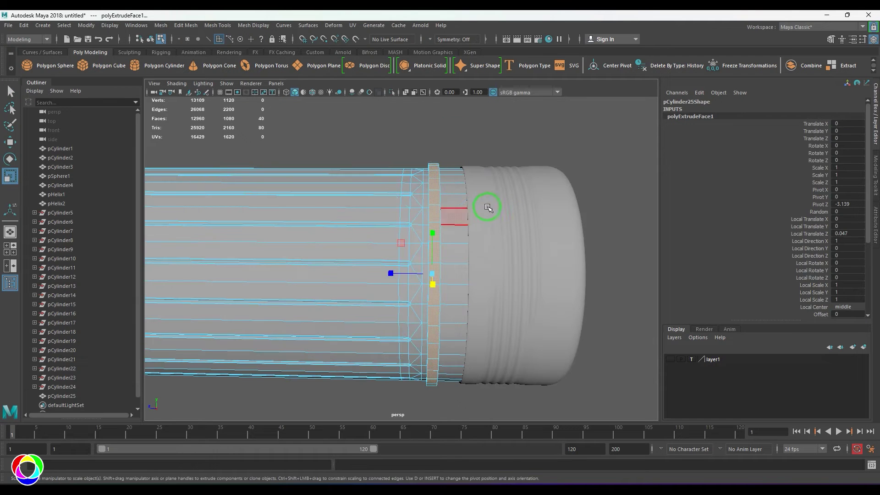
drag(385, 274, 474, 281)
Insert four supporting edge loops around the raised ring at the tube's threaded end.
scroll(479, 298, up, 4)
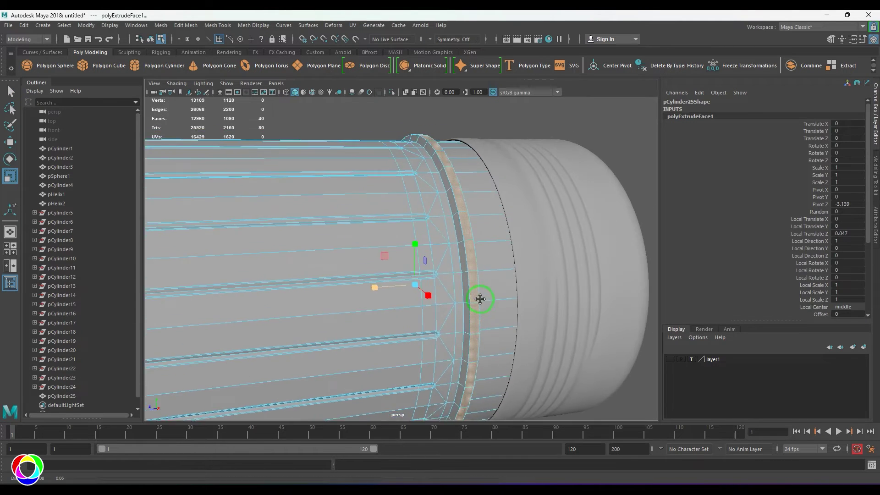
right_drag(482, 270, 495, 207)
shift+right_drag(491, 199, 465, 211)
click(472, 194)
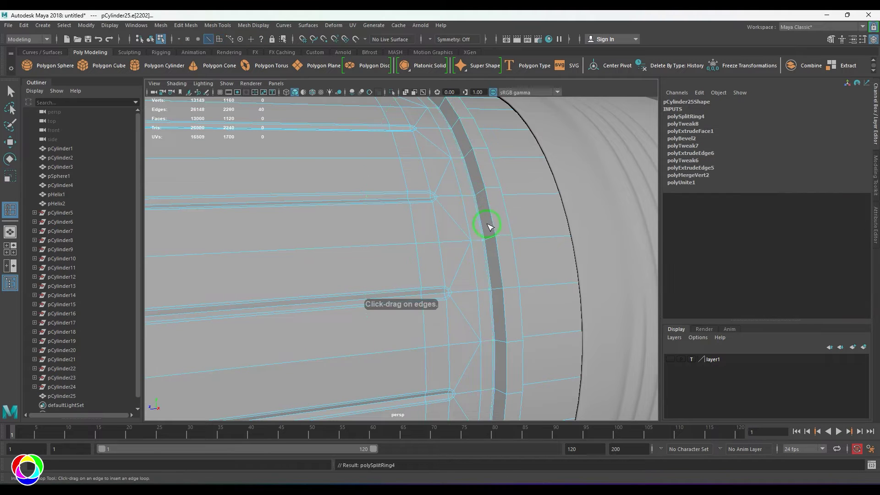
alt+drag(489, 225, 430, 213)
drag(428, 213, 569, 222)
click(416, 214)
click(432, 266)
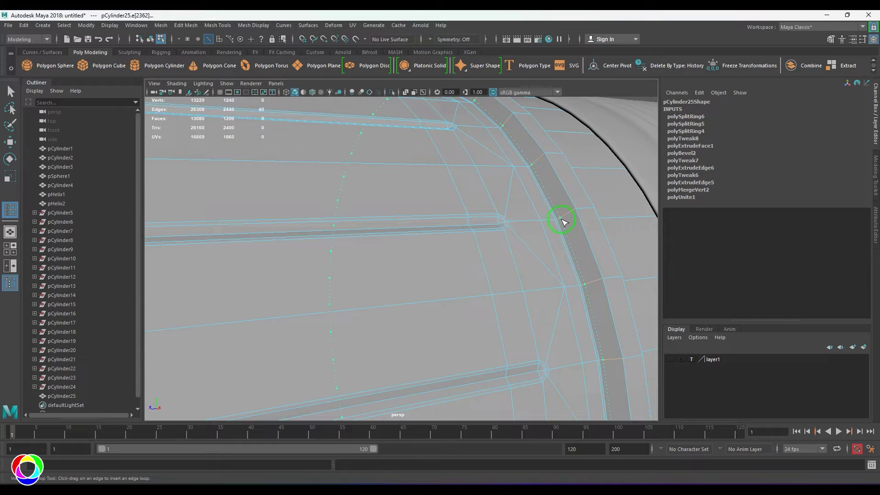
click(563, 222)
key(F8)
key(w)
Preview the body tube with smoothing around the raised ring and return it to the unsmoothed display.
key(3)
scroll(520, 197, down, 6)
click(510, 180)
alt+drag(510, 181, 504, 279)
click(431, 259)
key(1)
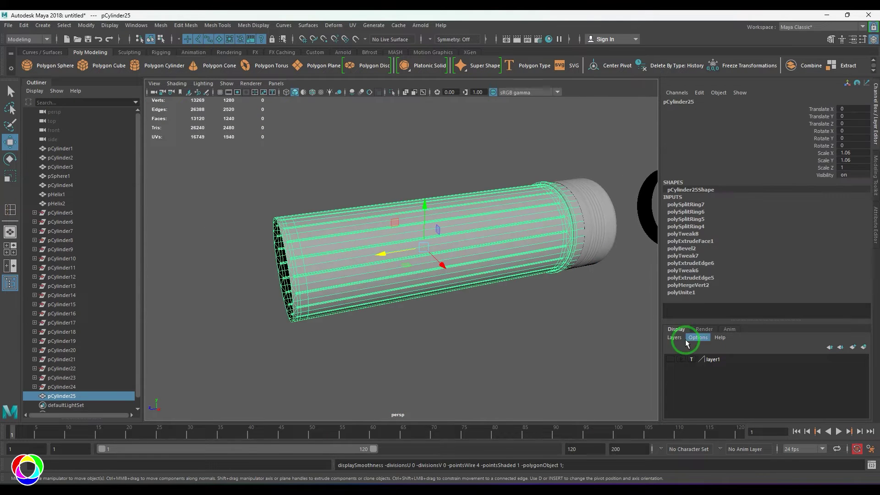
Show layer1 and extrude the body tube's open border edge at the head end twice towards the head.
click(670, 359)
scroll(411, 314, down, 5)
scroll(410, 314, up, 2)
alt+drag(411, 314, 458, 288)
scroll(458, 289, up, 5)
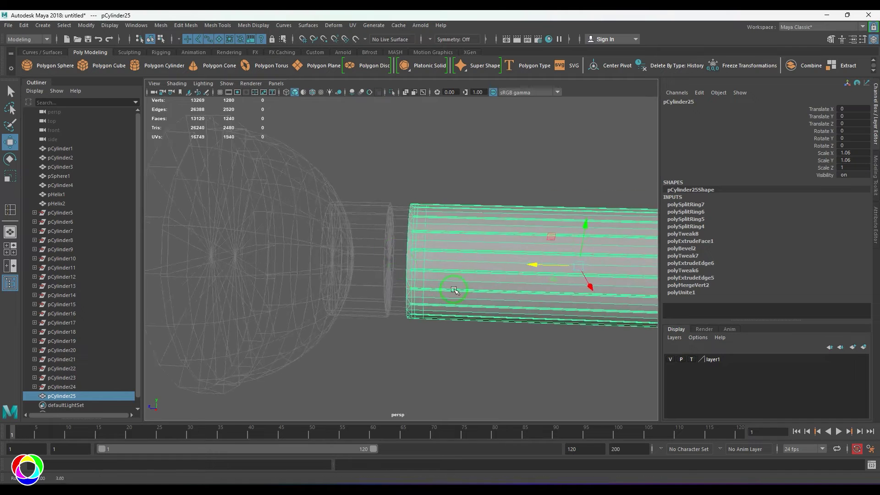
right_drag(418, 275, 414, 246)
shift+drag(415, 245, 351, 270)
Bevel the edge loop between the extruded bands at the tube's head end with a fraction of 0.15.
double_click(401, 258)
scroll(385, 272, up, 3)
key(ctrl+b)
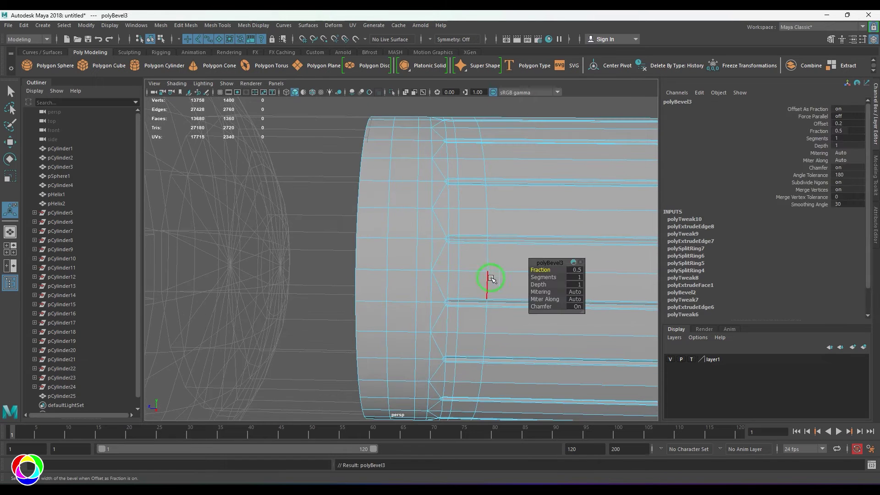
click(574, 269)
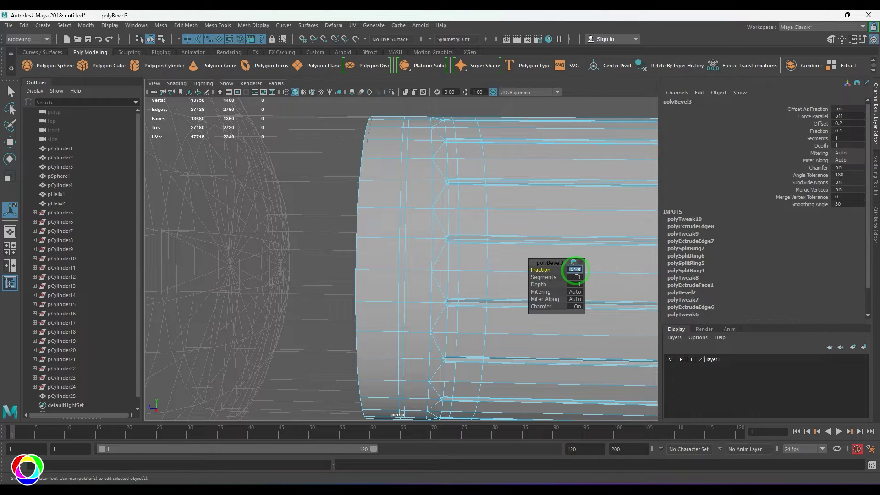
text(0.0)
key(BackSpace)
text(15)
key(Return)
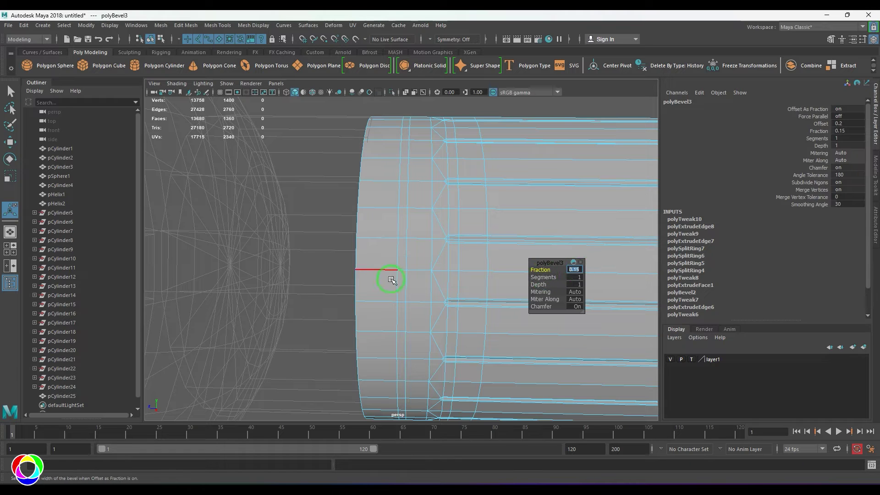
Extrude the beveled face ring at the head end outward about 0.026 and narrow it along the tube's length.
key(q)
click(401, 239)
ctrl+right_drag(433, 182, 366, 267)
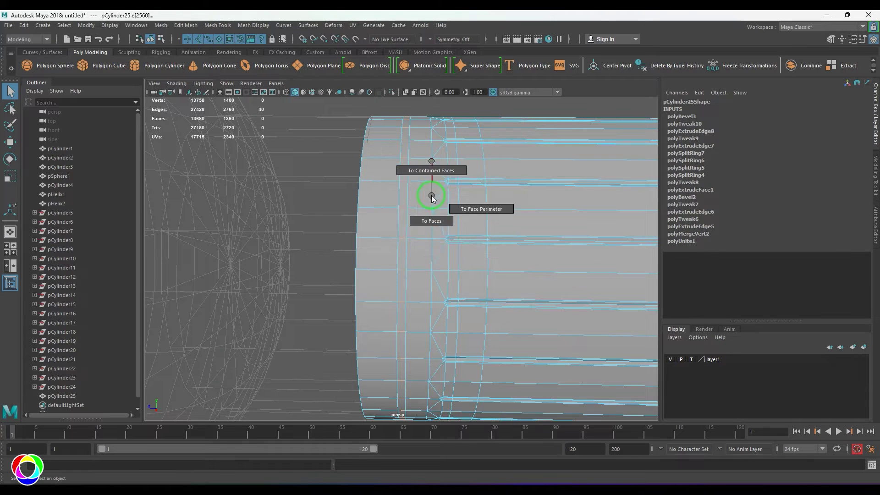
ctrl+right_drag(431, 196, 431, 221)
alt+drag(447, 229, 375, 155)
key(ctrl+e)
alt+drag(377, 158, 426, 212)
key(r)
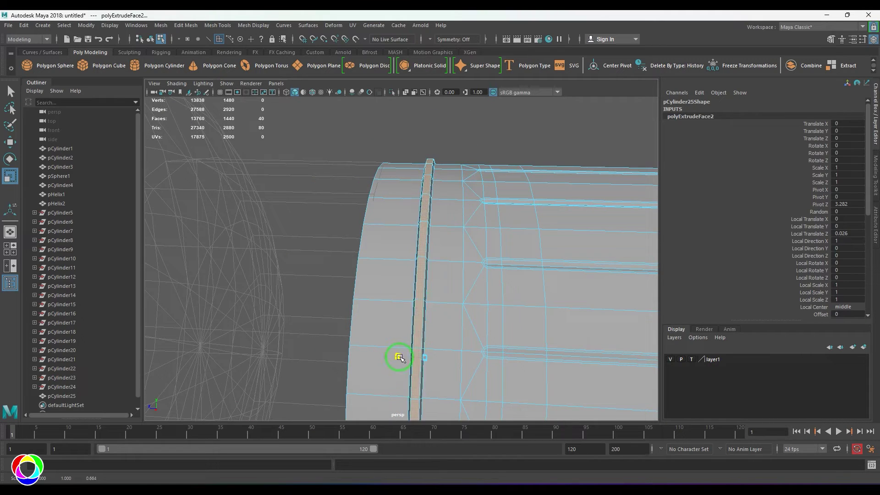
alt+drag(399, 357, 411, 279)
Insert four supporting edge loops around the raised ring at the tube's head end.
right_drag(392, 244, 426, 216)
alt+drag(425, 216, 440, 224)
scroll(447, 213, up, 3)
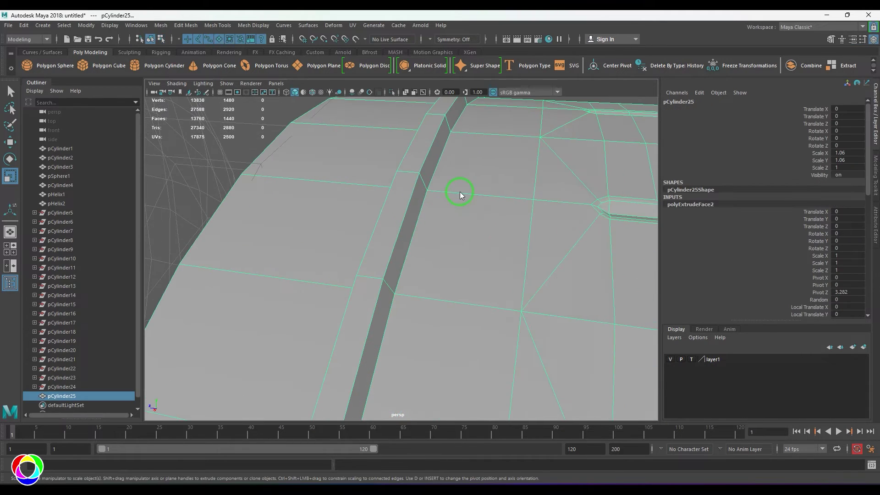
shift+right_drag(459, 192, 441, 194)
click(432, 191)
click(426, 186)
alt+drag(426, 185, 535, 222)
click(544, 214)
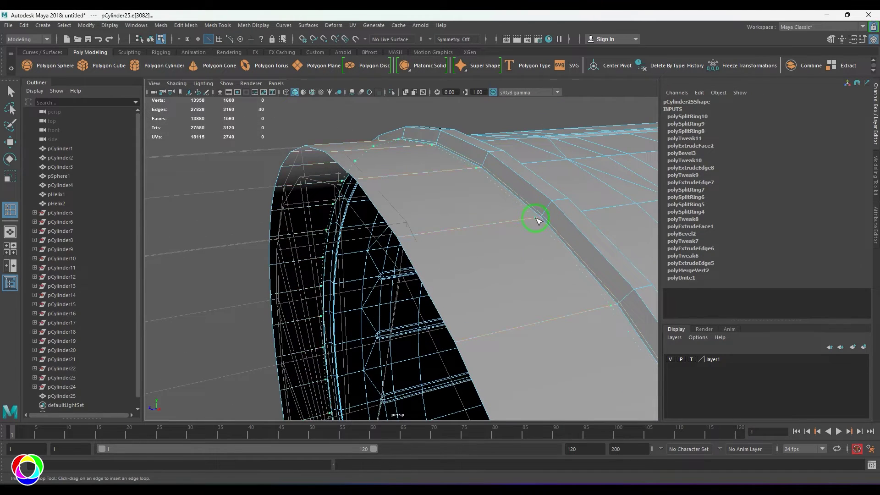
click(519, 221)
key(w)
Delete the body tube's history, display it smoothed and clear the selection.
right_drag(493, 252, 509, 229)
key(alt+shift+d)
key(3)
scroll(506, 226, down, 15)
key(alt+d)
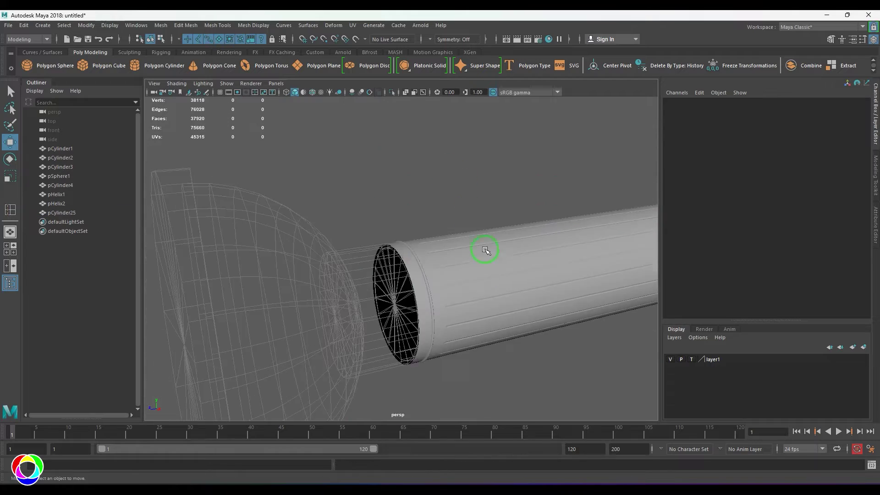
alt+drag(412, 257, 478, 270)
scroll(431, 277, down, 6)
scroll(457, 279, up, 3)
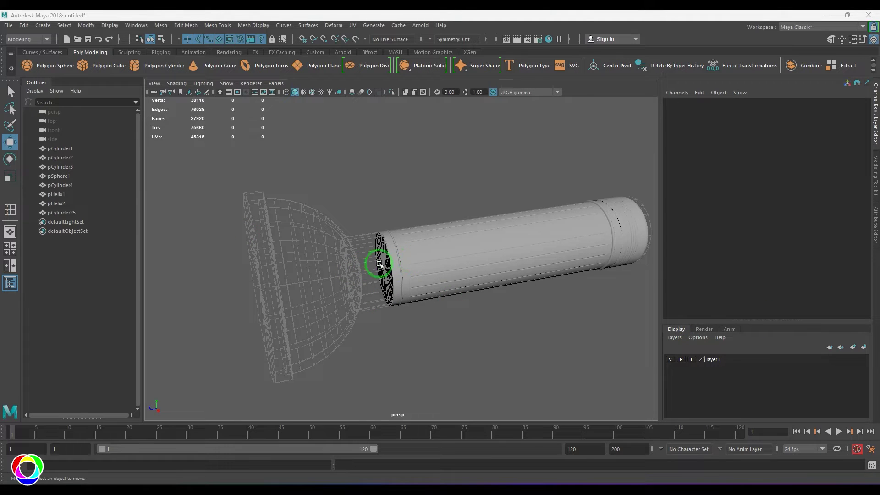
Duplicate the tail-end threaded collar, move the copy along Z to about 3.993 at the tube's head end and set its Rotate Y to 180.
alt+drag(379, 264, 556, 241)
click(555, 243)
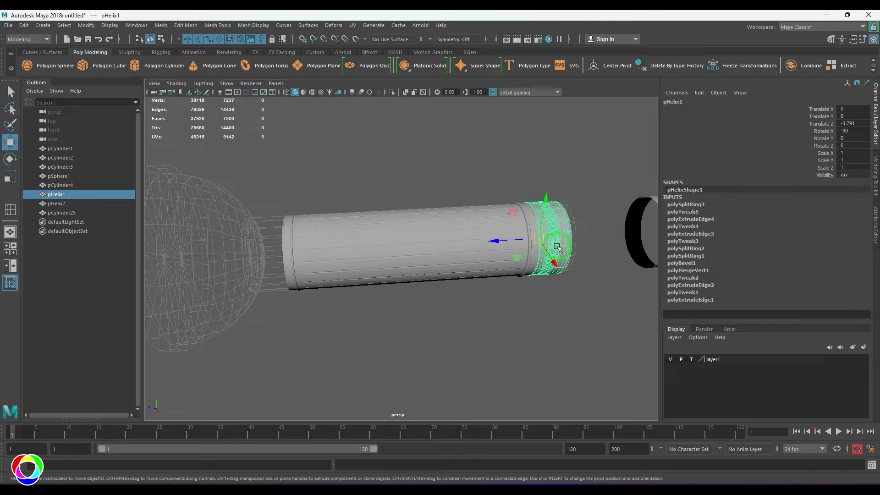
key(ctrl+d)
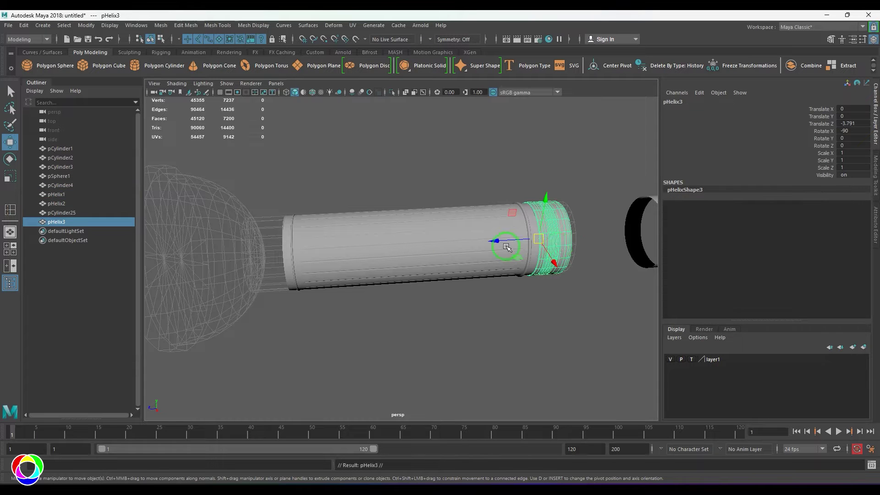
drag(499, 240, 222, 244)
scroll(396, 295, up, 4)
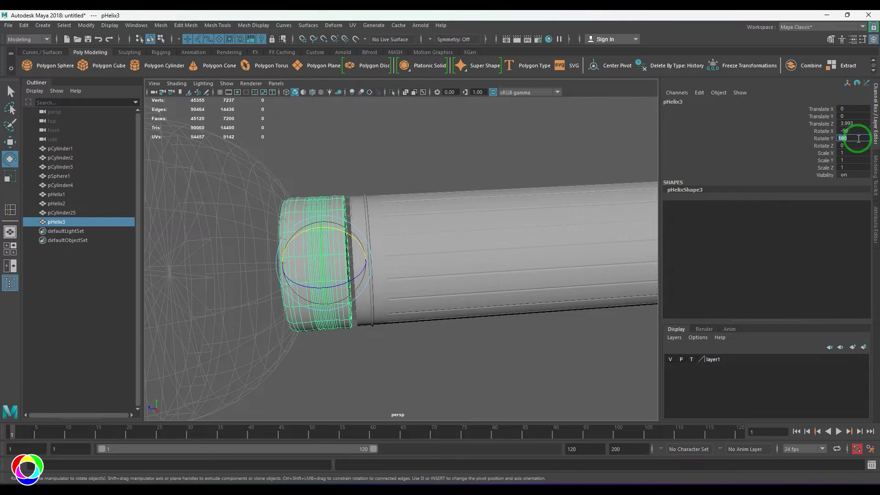
Slide the flipped collar copy along Z against the tube's head end, to about 3.712.
alt+drag(426, 248, 484, 269)
alt+right_drag(485, 269, 520, 269)
mouse_move(447, 270)
alt+mouse_down()
mouse_move(469, 271)
mouse_move(463, 264)
alt+mouse_up()
key(w)
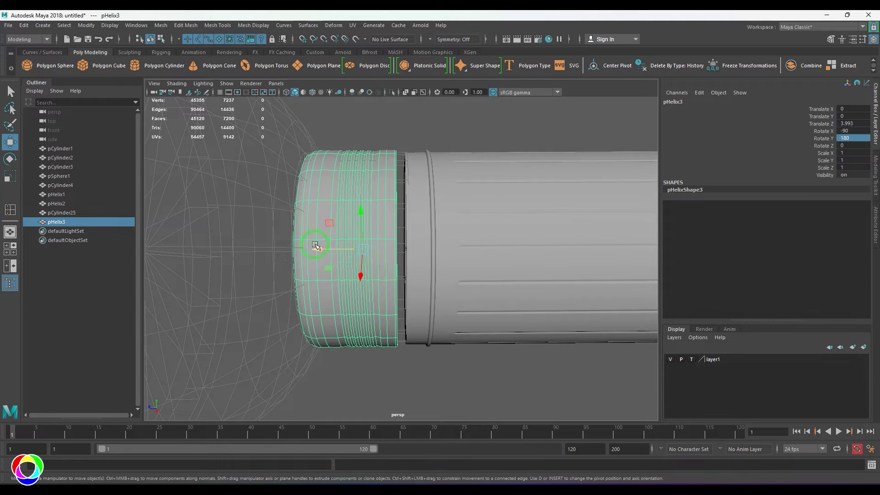
drag(315, 245, 590, 277)
Delete the vertices of the collar copy's rounded closed end in the side view, leaving a straight open sleeve.
key(space)
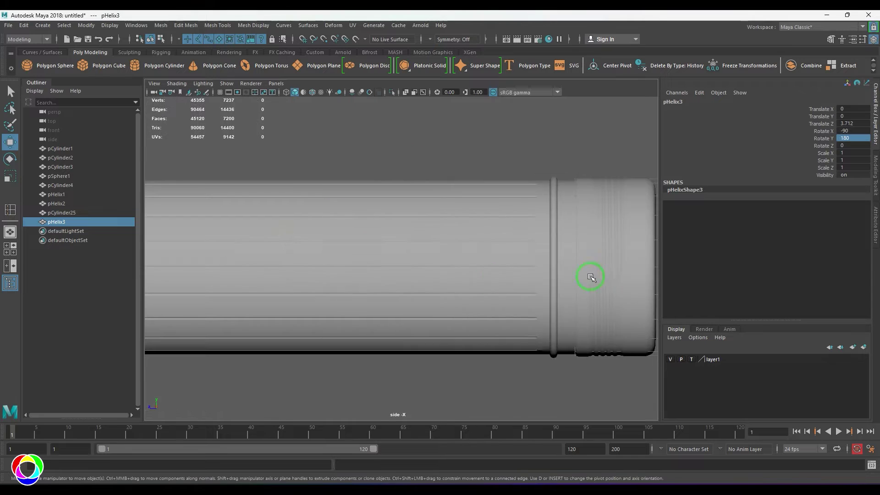
scroll(590, 277, down, 5)
alt+middle_drag(254, 271, 410, 279)
scroll(410, 279, up, 4)
key(1)
alt+middle_drag(327, 283, 360, 271)
right_drag(359, 252, 322, 239)
drag(307, 164, 366, 338)
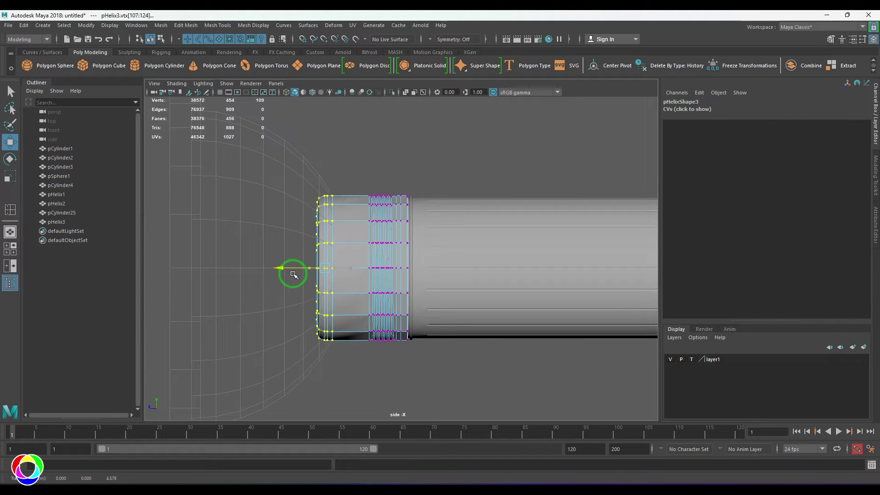
click(272, 220)
drag(329, 375, 330, 376)
key(Delete)
key(F8)
Display the trimmed collar copy smoothed and examine how it sits between the tube and the reflector.
key(space)
drag(343, 310, 346, 275)
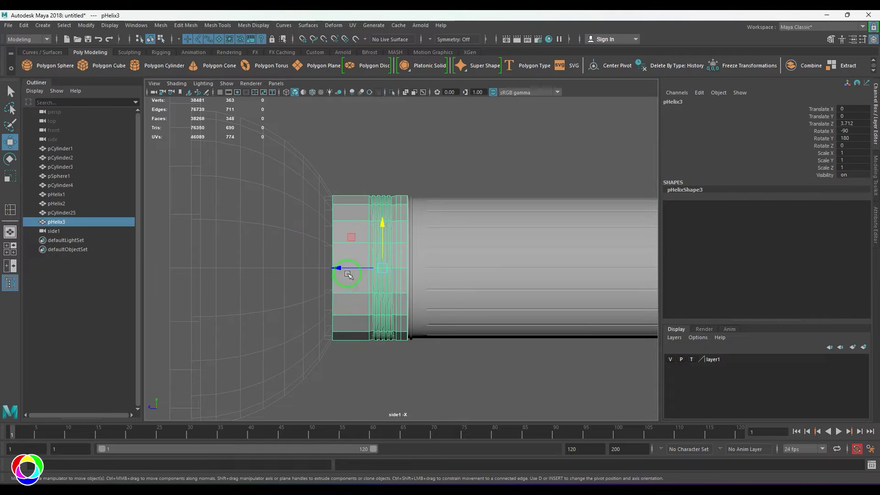
key(3)
click(491, 344)
scroll(490, 343, down, 6)
alt+drag(491, 344, 514, 353)
scroll(468, 301, up, 3)
scroll(471, 307, down, 3)
scroll(515, 353, up, 5)
Display the collar copy unsmoothed and select the edge loop on its open head-side rim to count its edges.
click(353, 228)
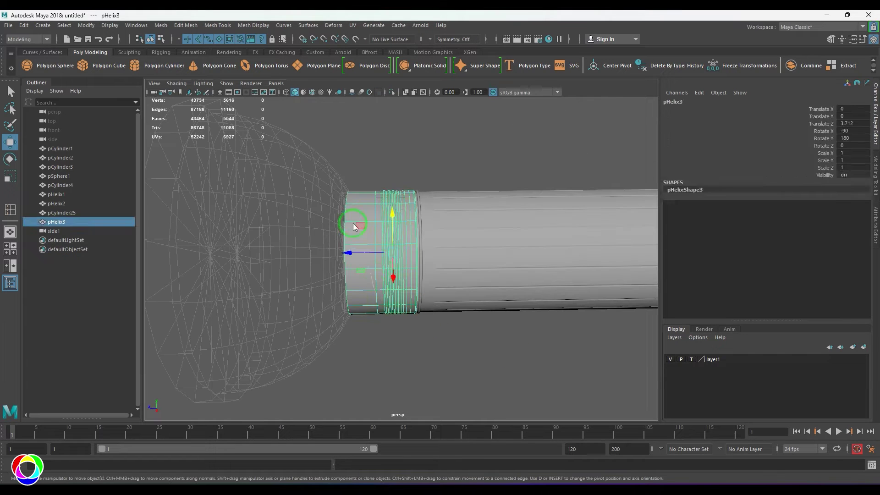
right_drag(353, 227, 351, 197)
double_click(348, 212)
alt+drag(347, 212, 393, 215)
click(373, 172)
key(1)
double_click(360, 222)
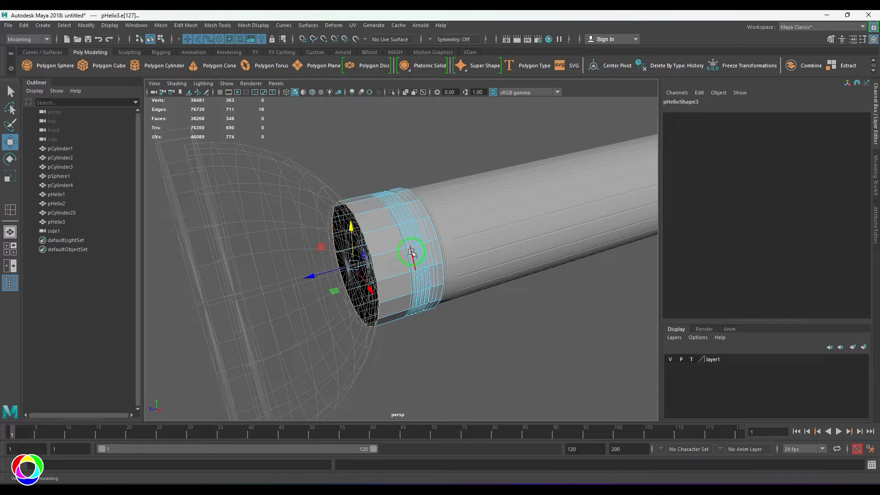
alt+drag(411, 251, 381, 257)
right_drag(381, 257, 387, 238)
Create a polygon sphere, move it along Z to about 5.499 and set its axis and height subdivisions to 18.
scroll(338, 265, down, 2)
alt+drag(338, 265, 352, 263)
scroll(339, 263, down, 4)
click(28, 65)
drag(447, 253, 359, 263)
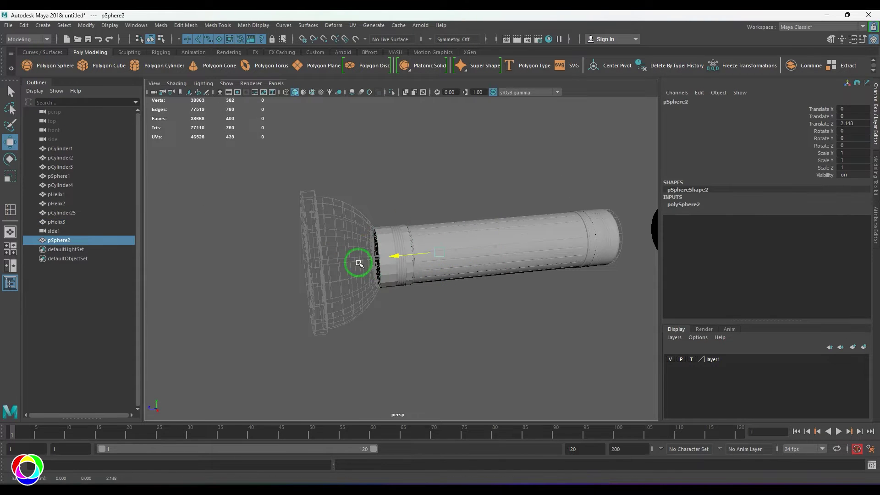
click(683, 204)
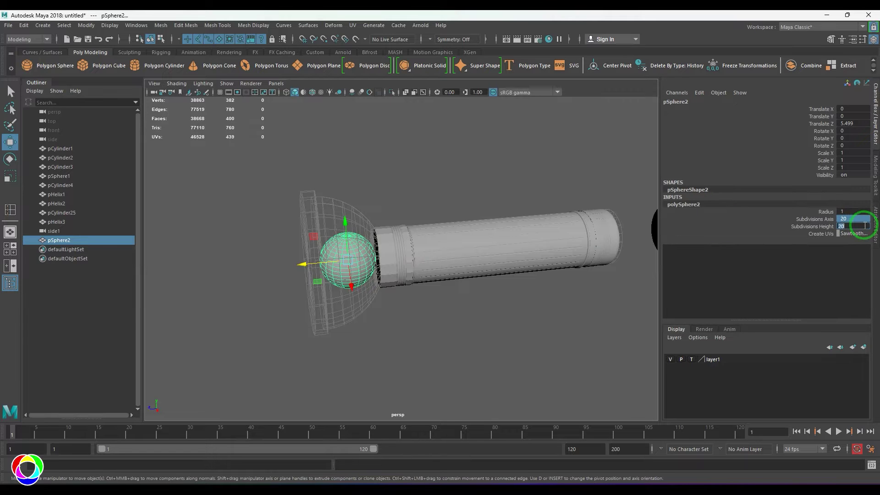
key(space)
drag(406, 316, 475, 298)
scroll(380, 280, down, 3)
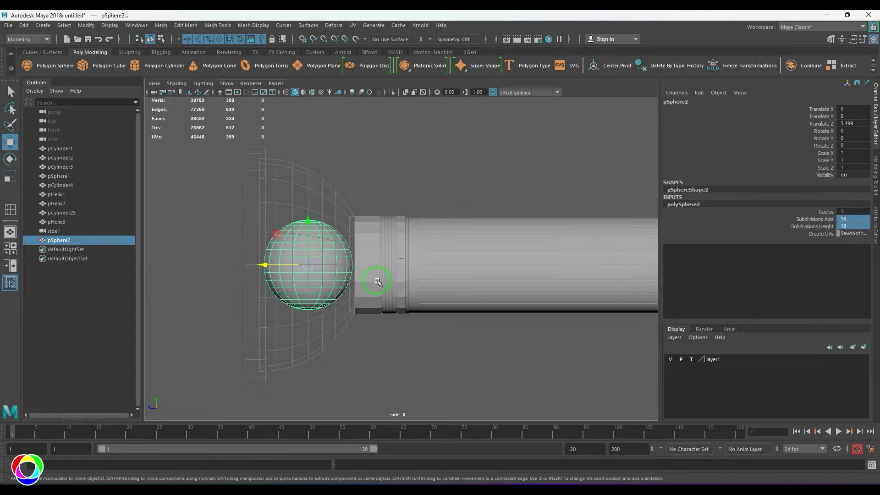
Rotate the sphere -90 degrees about X, scale it up uniformly to the reflector's size and position it against the collar copy.
key(e)
drag(344, 242, 406, 295)
key(r)
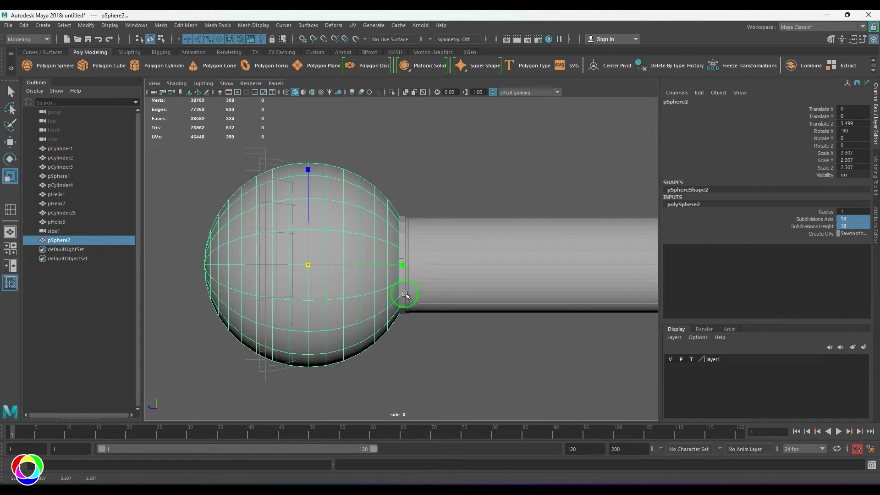
key(w)
drag(330, 271, 238, 269)
key(w)
alt+middle_drag(262, 267, 308, 268)
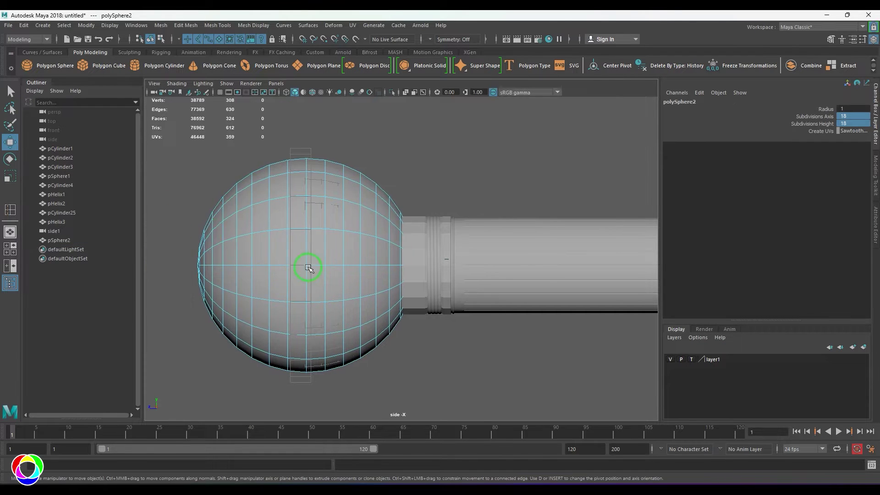
Delete the sphere's front half and the faces at its collar end, leaving an open bowl.
drag(277, 341, 298, 389)
key(Delete)
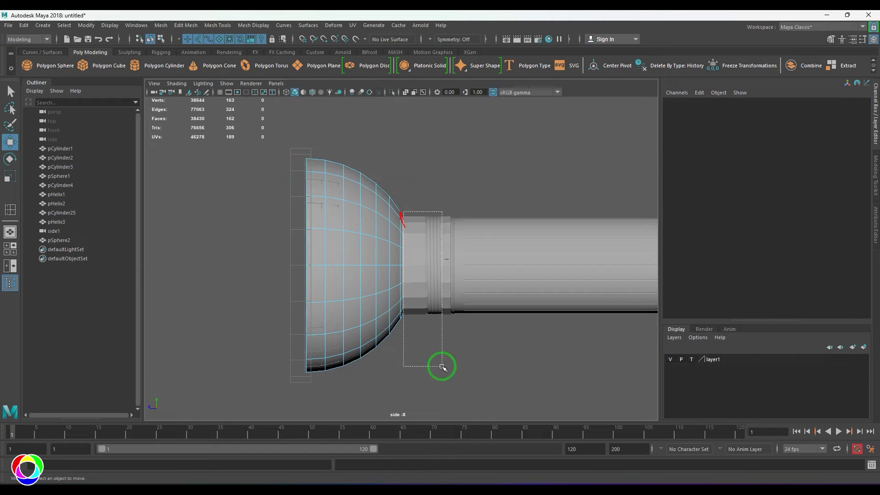
drag(441, 366, 441, 366)
key(Delete)
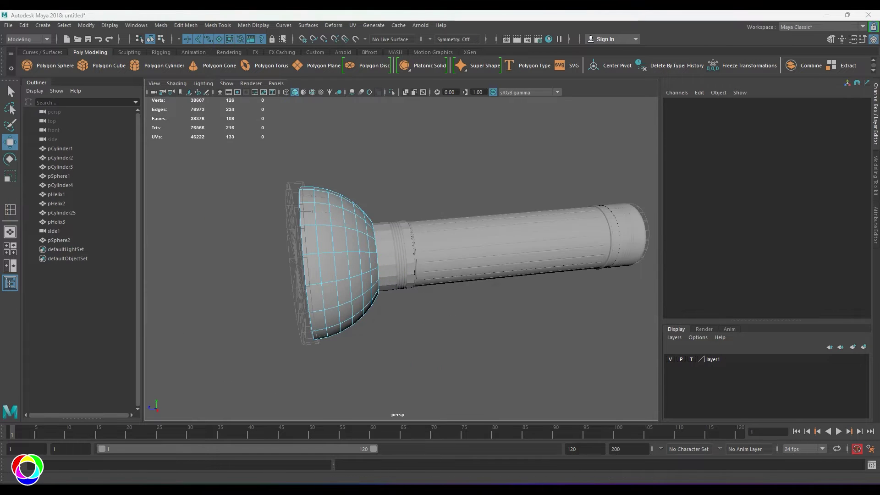
alt+drag(366, 229, 300, 246)
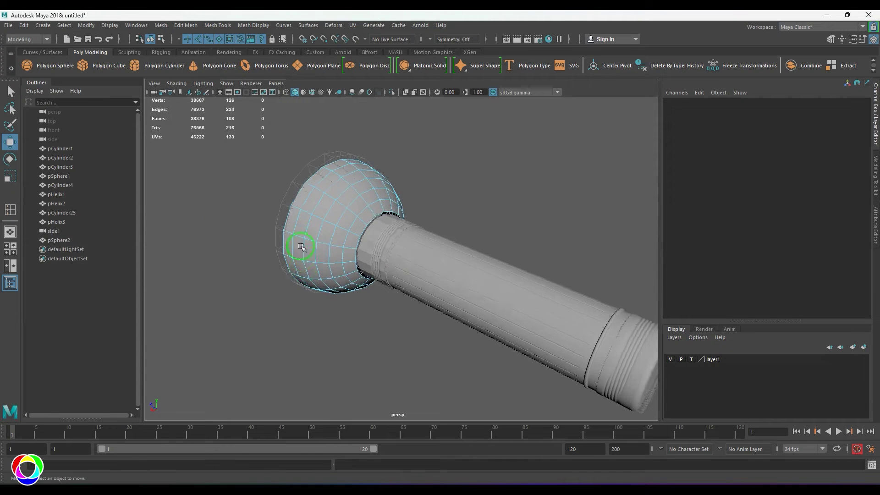
Combine the bowl-shaped head and the head-end collar copy into one mesh.
right_drag(301, 246, 337, 222)
alt+drag(339, 222, 432, 261)
scroll(401, 260, up, 4)
shift+click(378, 242)
scroll(379, 243, down, 6)
alt+right_drag(432, 262, 470, 278)
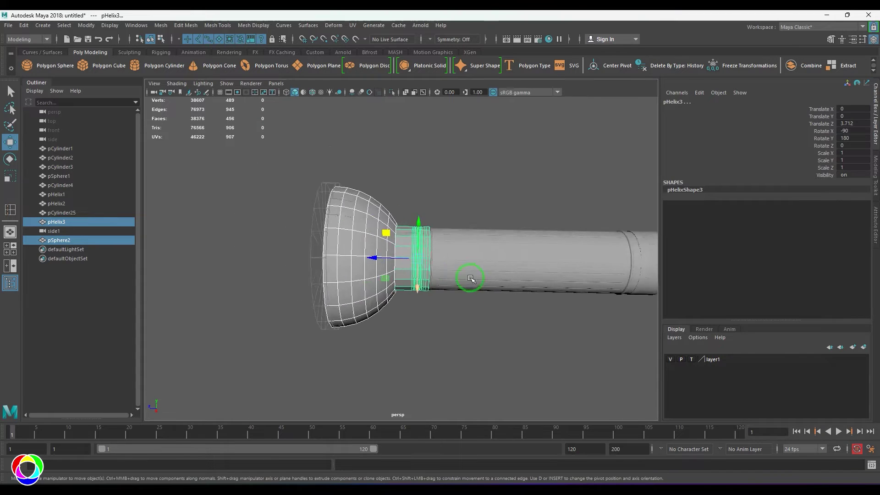
scroll(470, 278, up, 3)
mouse_move(470, 278)
alt+mouse_down()
mouse_move(534, 314)
mouse_move(491, 298)
mouse_move(467, 265)
alt+mouse_up()
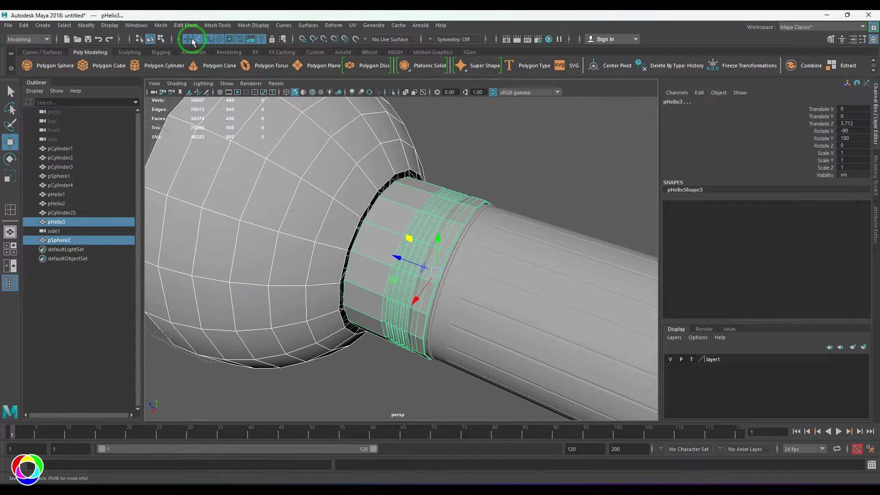
click(161, 25)
click(181, 60)
alt+drag(385, 284, 400, 258)
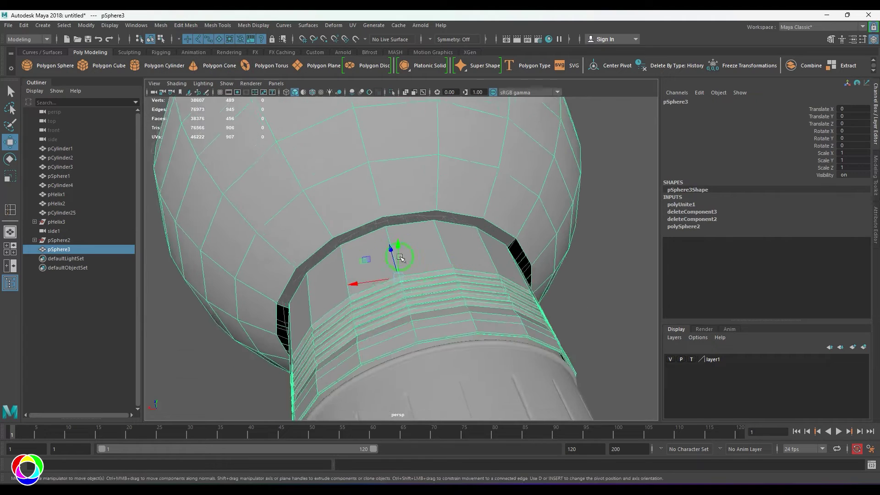
Bridge the gap between the bowl's rear border edges and the collar's rim.
scroll(399, 258, up, 1)
right_drag(399, 258, 400, 225)
double_click(406, 221)
shift+right_drag(498, 201, 502, 308)
alt+drag(502, 307, 467, 255)
Slide the bowl's rear edge loop away from the collar to widen the bridged band.
scroll(394, 255, up, 1)
key(q)
double_click(393, 252)
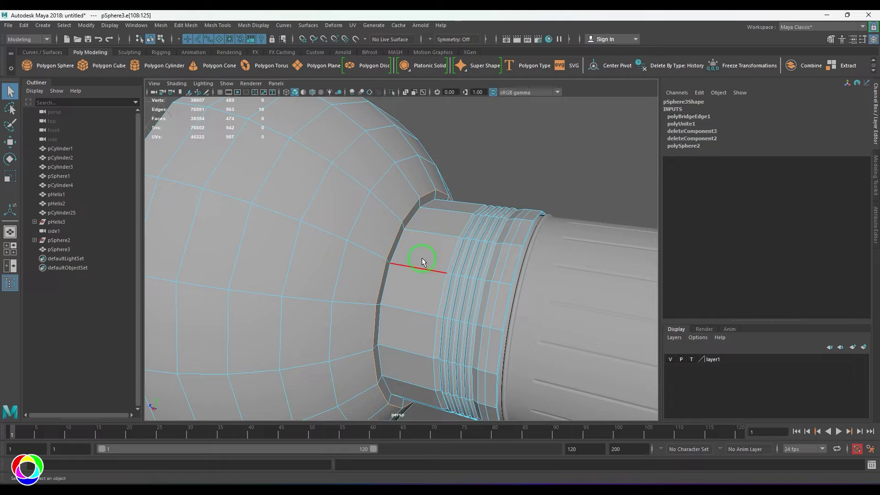
shift+right_drag(445, 212, 447, 284)
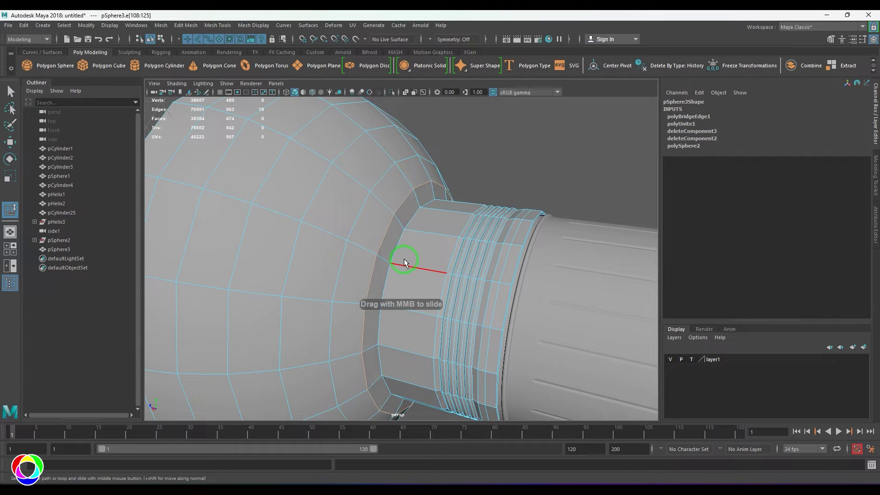
middle_drag(403, 259, 403, 260)
alt+drag(402, 260, 394, 263)
key(w)
Insert two supporting edge loops along the bridged band between the bowl and the collar.
right_drag(395, 263, 401, 221)
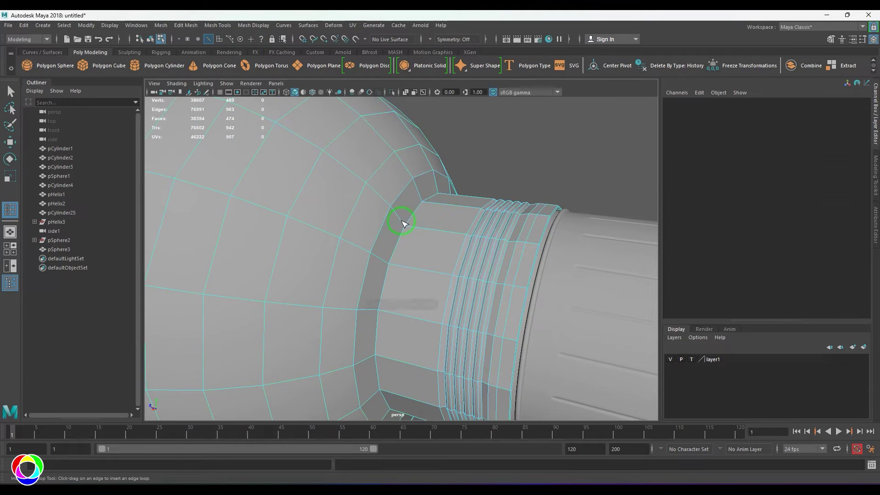
click(403, 223)
click(397, 214)
key(w)
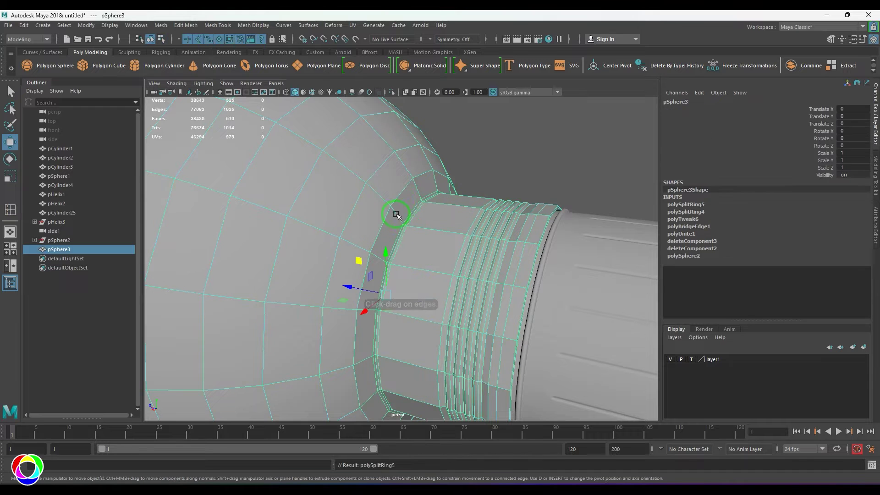
Display the combined head and collar smoothed and clear the selection.
key(3)
click(466, 182)
scroll(469, 216, down, 6)
alt+drag(469, 248, 434, 255)
scroll(487, 245, down, 4)
alt+drag(388, 334, 434, 318)
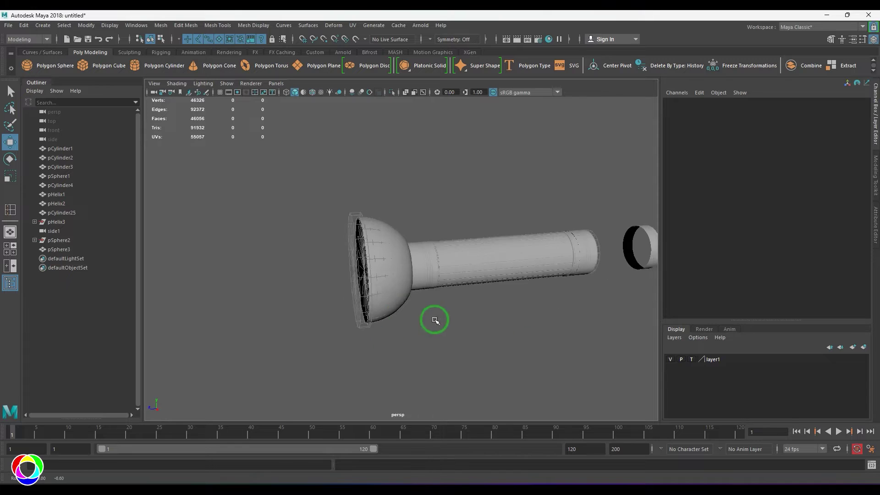
Move the spare threaded ring behind the tail end along Z to the bowl's open front, at about 6.604.
key(space)
key(space)
scroll(292, 278, down, 7)
drag(596, 278, 597, 280)
drag(546, 261, 454, 263)
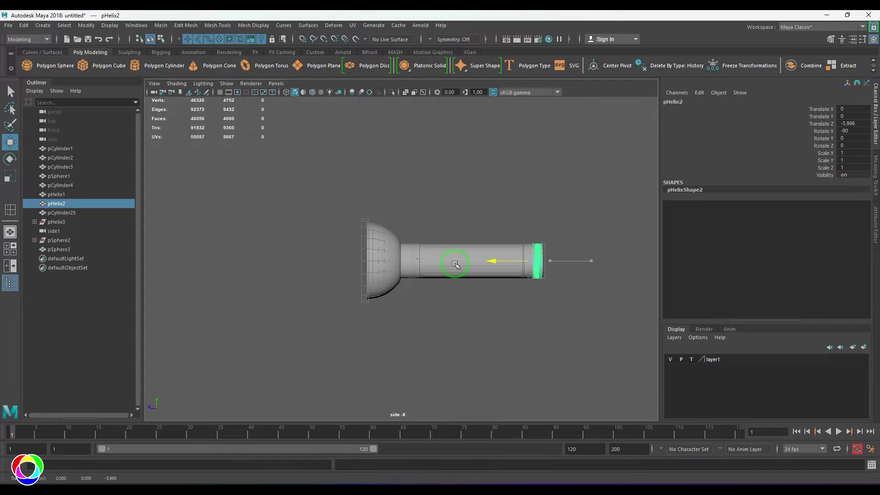
scroll(366, 263, up, 4)
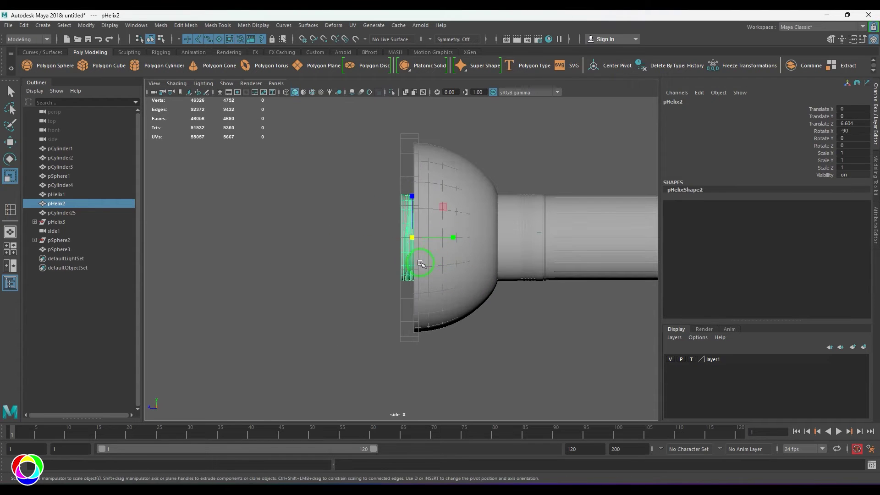
Scale the threaded ring to about 2.216 with Scale Y about 1.748, and move it along Z to about 6.868.
middle_drag(421, 263, 485, 274)
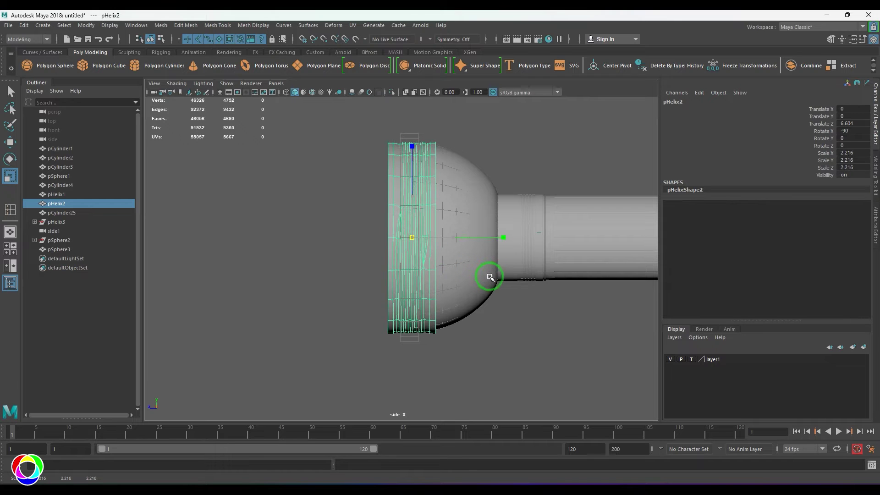
drag(453, 238, 449, 241)
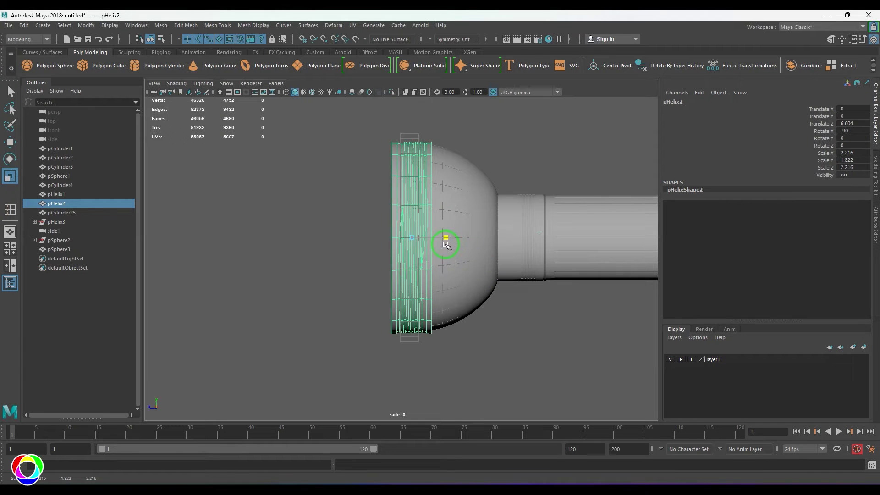
key(w)
mouse_move(390, 242)
mouse_down()
mouse_move(369, 243)
mouse_move(377, 246)
mouse_up()
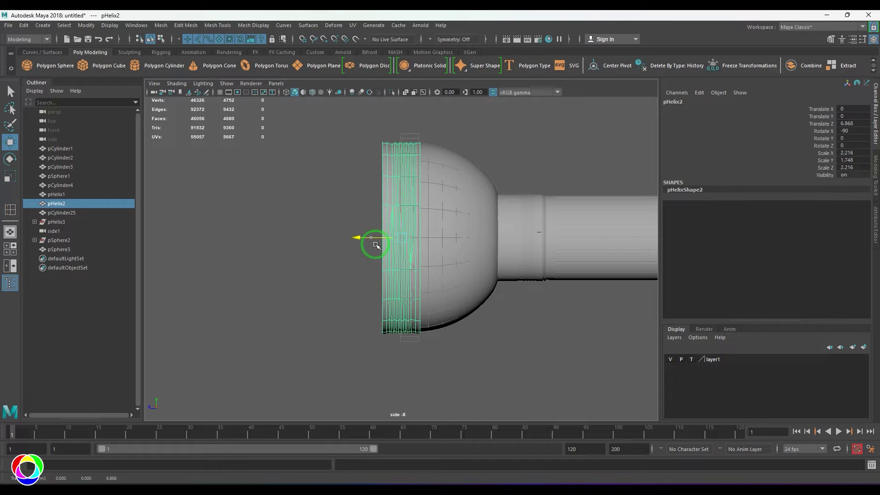
Scale the threaded ring down uniformly to about 2.18 in X and Z and 1.72 in Y.
key(space)
key(space)
alt+drag(431, 249, 414, 244)
scroll(376, 245, up, 5)
key(r)
Display the head unsmoothed and move its open front edge loop along Z to adjust the fit with the threaded ring.
click(402, 243)
key(1)
key(F10)
double_click(325, 208)
alt+drag(323, 271, 334, 277)
key(w)
drag(308, 294, 329, 291)
alt+drag(326, 288, 324, 285)
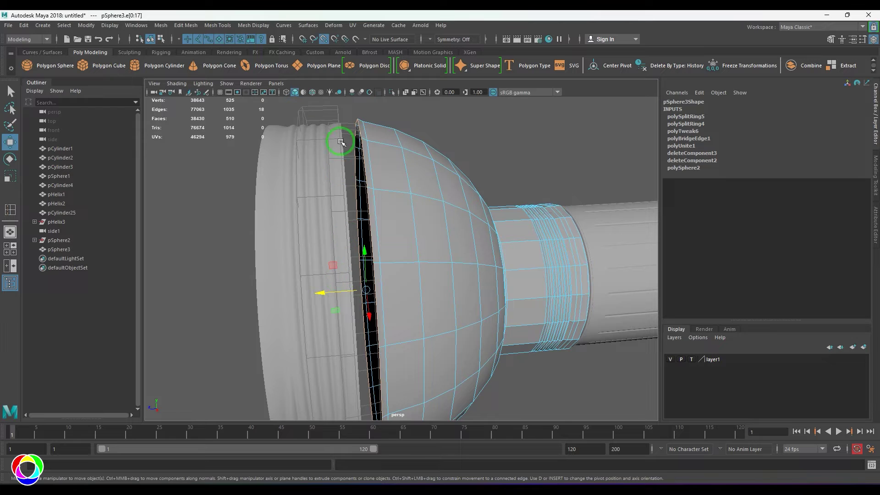
Display the threaded ring at the head's front unsmoothed.
alt+drag(340, 141, 385, 202)
click(363, 276)
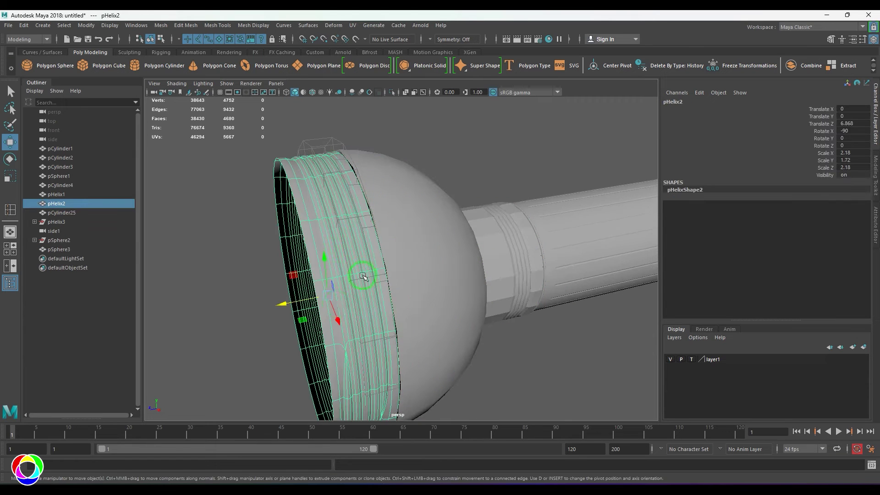
key(r)
key(1)
alt+drag(366, 293, 324, 272)
alt+right_drag(323, 272, 427, 266)
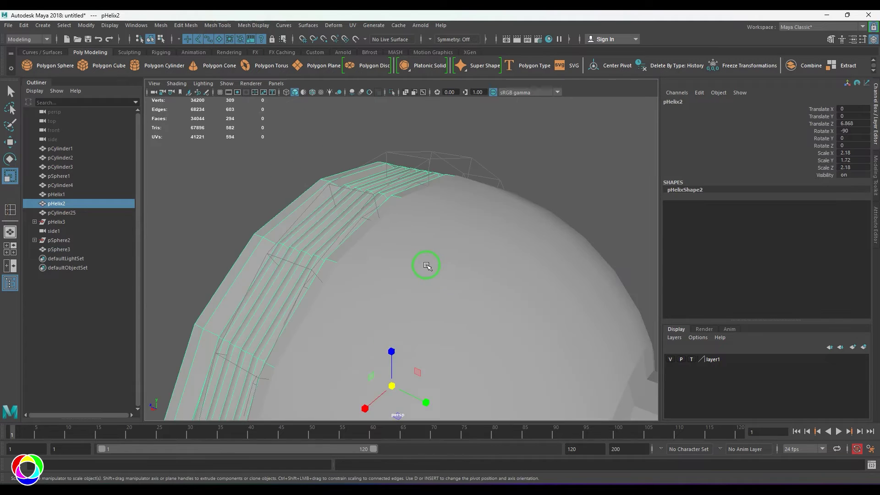
Combine the front threaded ring and the flashlight head into one mesh.
alt+drag(427, 266, 487, 249)
click(487, 232)
shift+click(393, 236)
scroll(393, 239, down, 3)
mouse_move(394, 248)
alt+mouse_down()
mouse_move(496, 259)
mouse_move(409, 266)
mouse_move(397, 256)
alt+mouse_up()
click(160, 26)
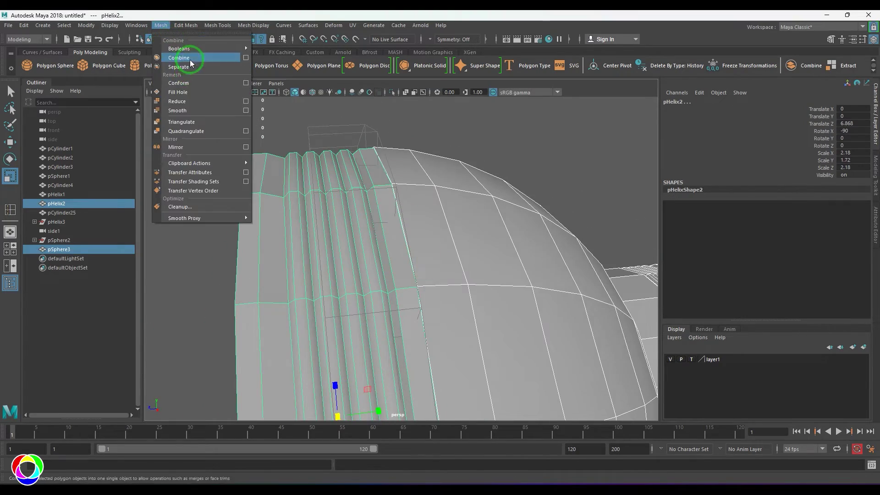
click(188, 58)
Merge two adjacent vertices at the seam between the threaded ring and the flashlight head.
alt+drag(433, 222, 476, 216)
key(F9)
drag(378, 179, 396, 200)
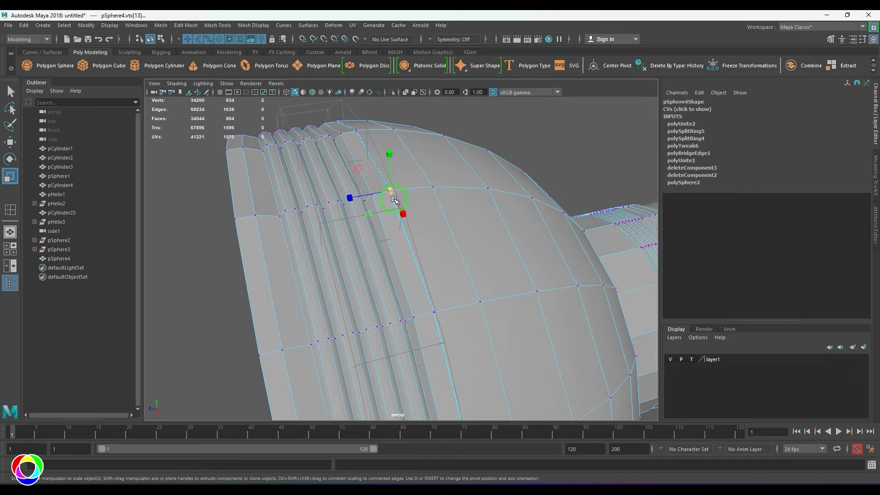
key(w)
shift+right_drag(408, 231, 411, 205)
Select all the seam vertices around the head in the side view and merge them with a 0.01 distance threshold.
alt+drag(412, 206, 349, 204)
scroll(367, 229, down, 3)
key(space)
drag(379, 243, 414, 244)
scroll(415, 244, down, 2)
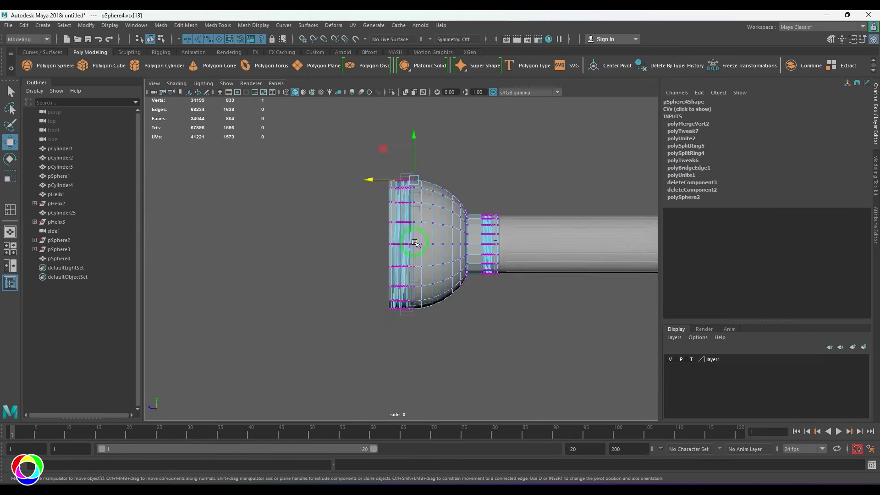
scroll(414, 243, up, 2)
click(417, 132)
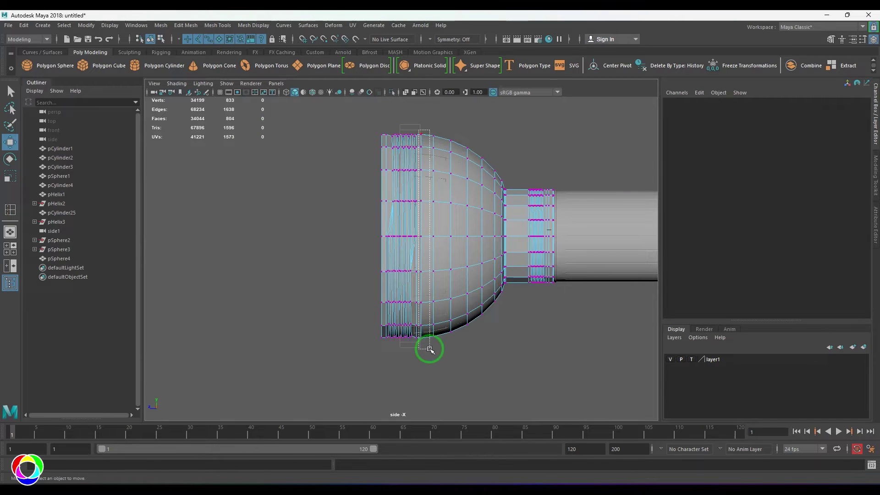
drag(430, 349, 429, 348)
alt+drag(428, 314, 417, 285)
shift+right_drag(411, 196, 411, 197)
shift+right_drag(469, 180, 471, 178)
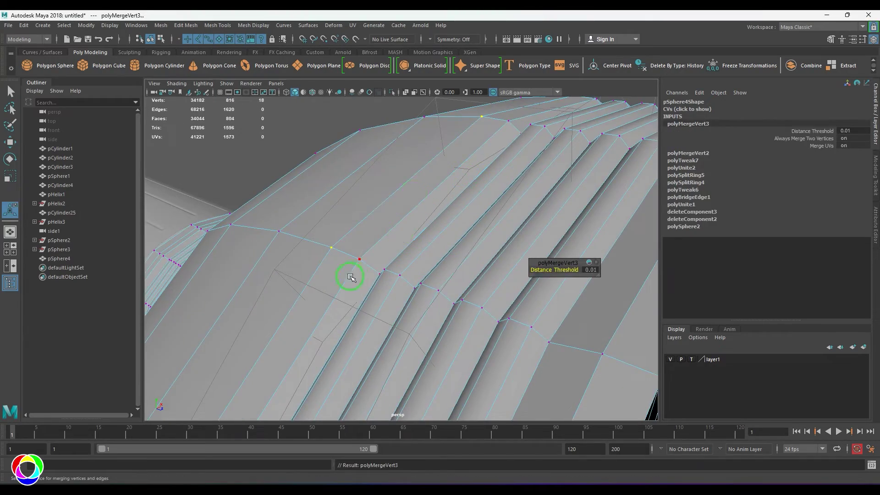
Return to object selection and display the merged flashlight head smoothed.
key(q)
key(F8)
scroll(351, 275, down, 5)
alt+drag(350, 275, 382, 257)
key(3)
scroll(385, 243, down, 3)
click(389, 228)
alt+drag(390, 226, 343, 242)
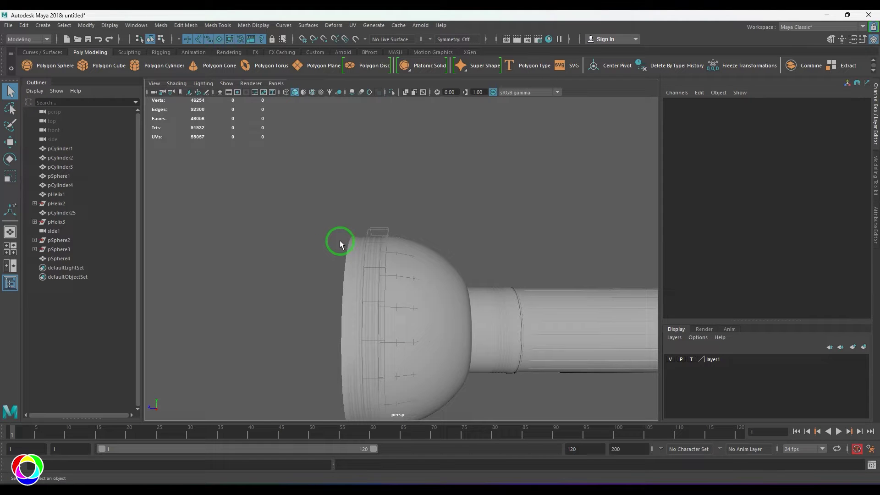
Display the head unsmoothed in the side view and delete an edge loop near its front rim.
scroll(340, 240, down, 4)
key(space)
drag(392, 267, 422, 257)
click(422, 257)
key(1)
key(F10)
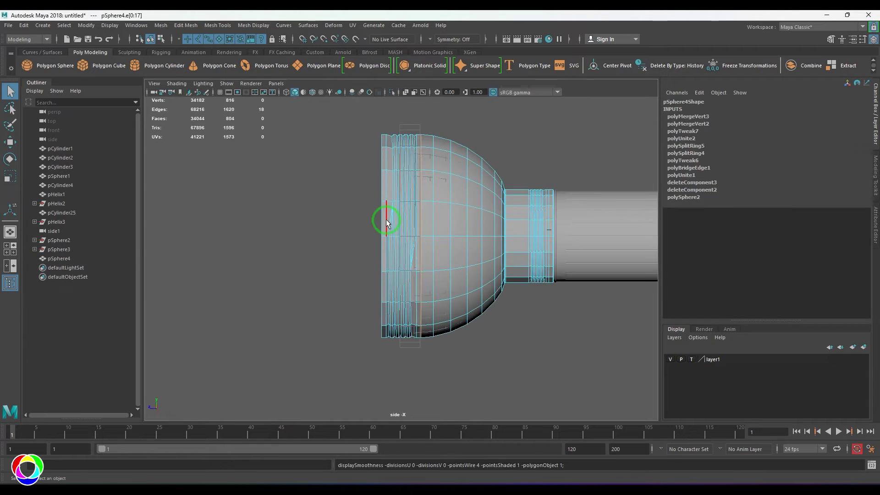
scroll(380, 238, up, 2)
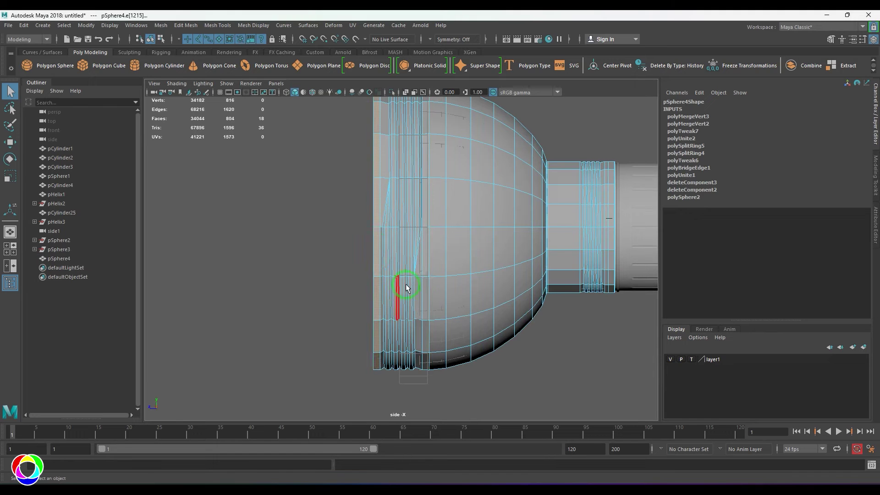
key(Delete)
Return to the perspective view and display the flashlight head smoothed again.
key(F8)
key(space)
drag(424, 238, 441, 257)
click(451, 238)
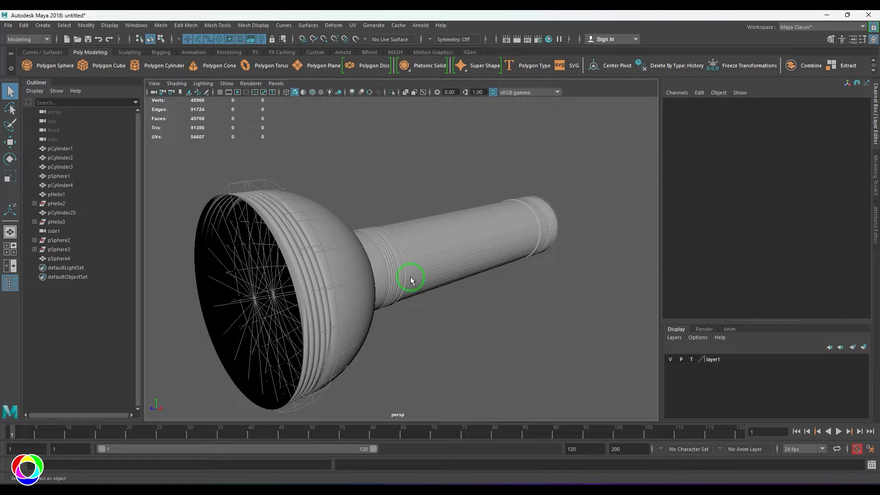
mouse_move(429, 287)
alt+mouse_down()
mouse_move(367, 298)
mouse_move(413, 288)
alt+mouse_up()
alt+middle_drag(391, 296, 453, 278)
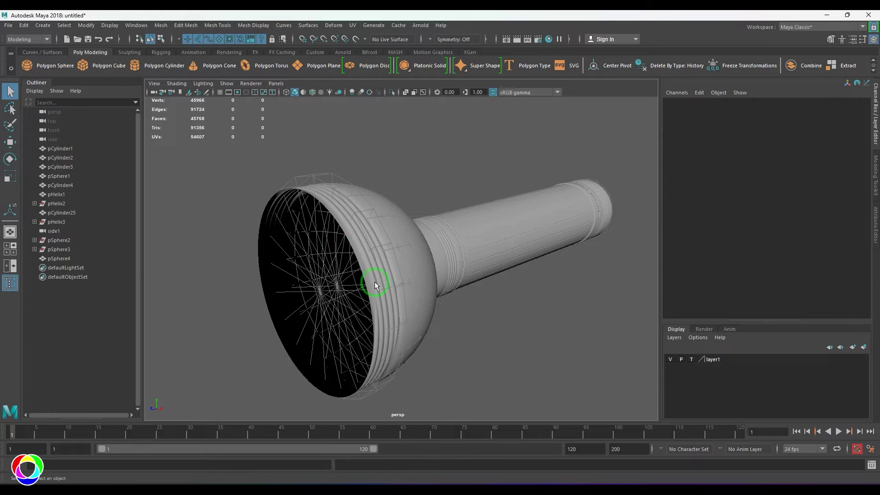
Create a polygon cylinder with 8 axis subdivisions.
shift+right_drag(375, 282, 472, 275)
scroll(471, 275, down, 4)
key(w)
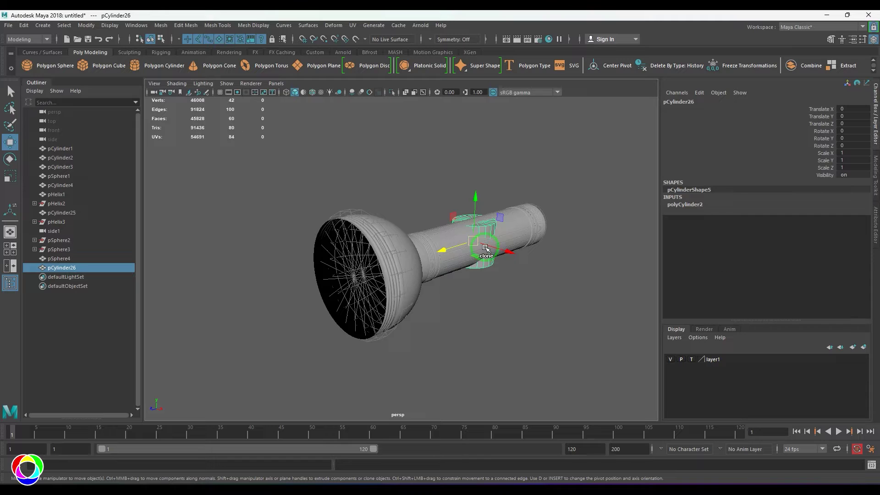
click(743, 211)
click(864, 224)
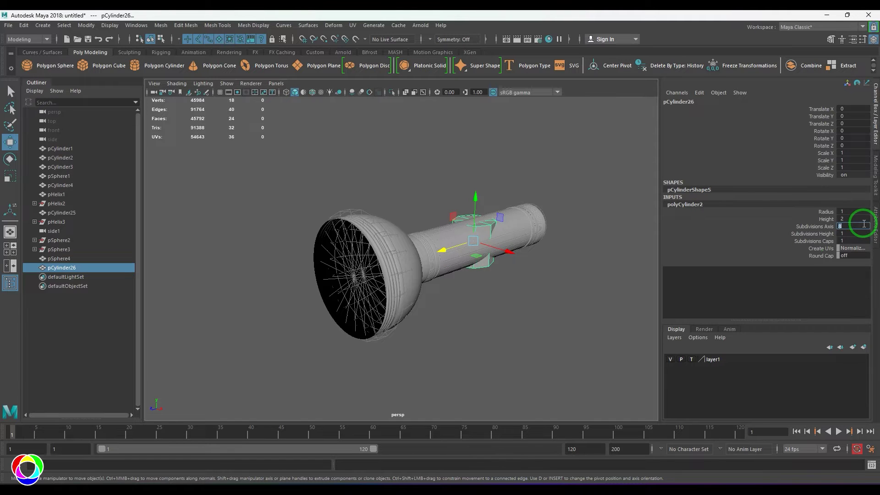
Move the octagonal cylinder in front of the head to about 7.77 in Z and rotate it 90 degrees in X.
drag(444, 250, 287, 281)
key(e)
drag(315, 252, 285, 298)
Set the octagonal cylinder's radius to 2.8 so it encloses the head's front opening.
key(space)
key(space)
scroll(409, 295, up, 3)
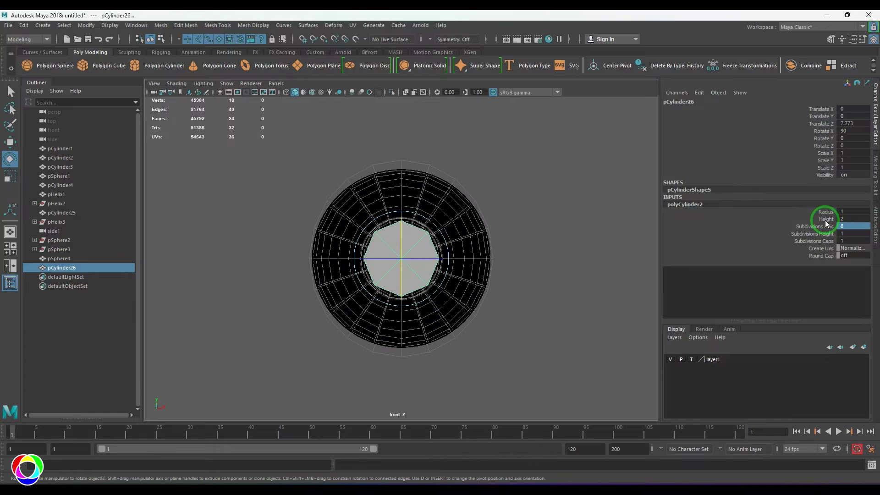
click(825, 211)
middle_drag(504, 266, 510, 270)
key(4)
key(5)
key(space)
Flatten the octagonal cylinder to about 0.129 in Y scale and move it to about 7.32 in Z.
alt+drag(410, 279, 308, 289)
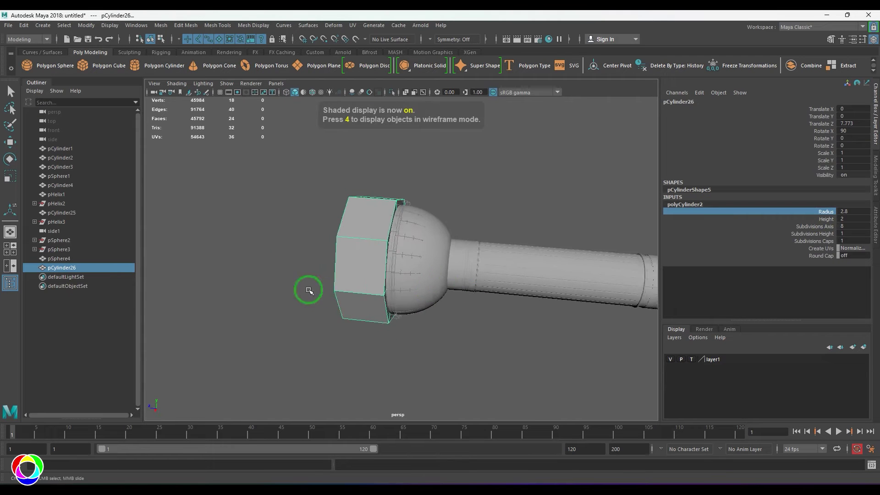
alt+right_drag(308, 289, 360, 286)
key(r)
mouse_move(331, 262)
mouse_down()
mouse_move(369, 269)
mouse_move(342, 257)
mouse_up()
key(w)
Display the flashlight head unsmoothed and delete its construction history.
mouse_move(403, 258)
alt+mouse_down()
mouse_move(383, 268)
mouse_move(403, 275)
alt+mouse_up()
alt+right_drag(403, 275, 436, 253)
click(440, 265)
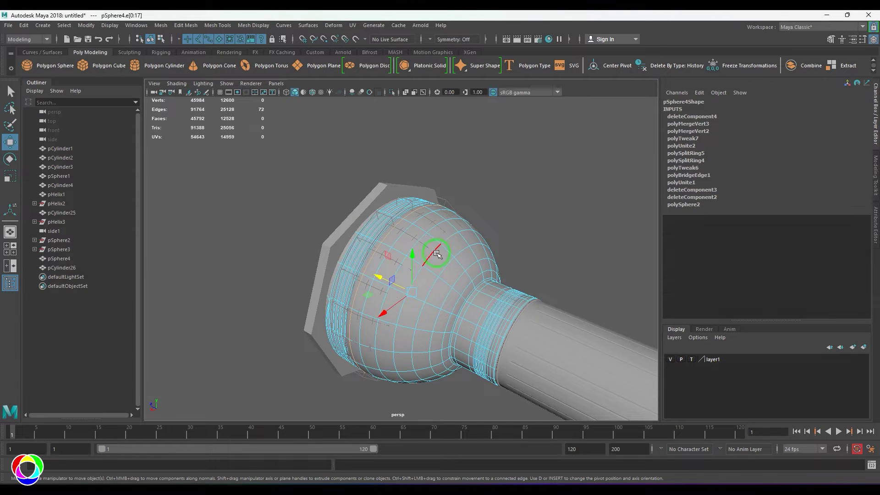
key(1)
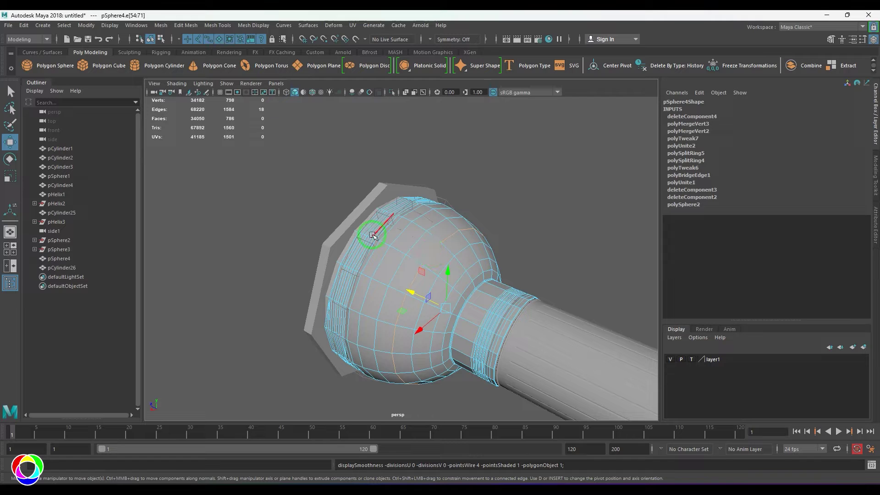
click(367, 202)
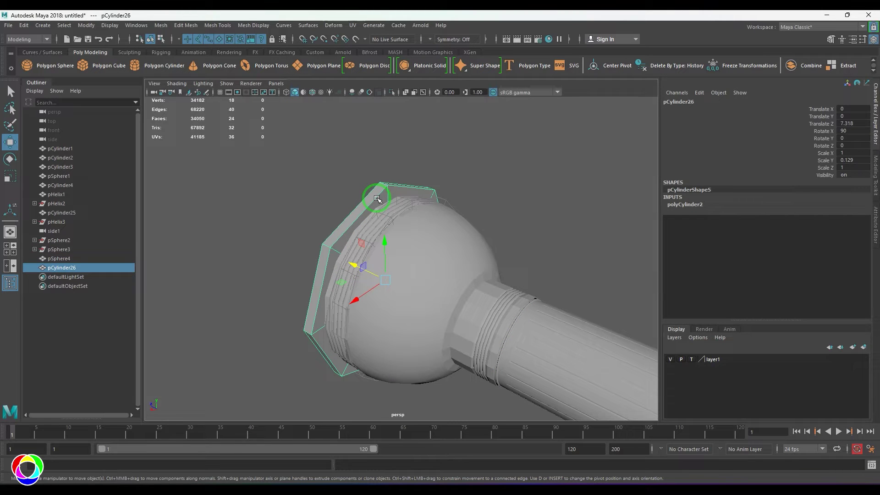
click(403, 229)
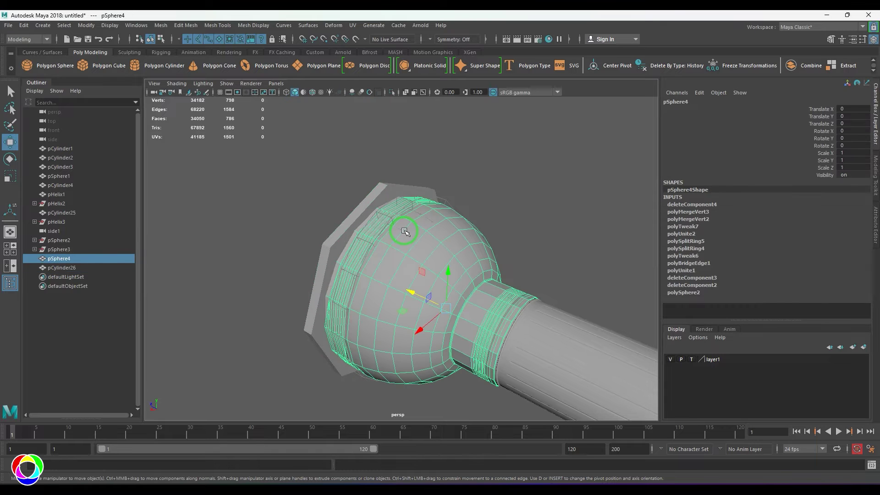
key(alt+shift+d)
Try to smooth the flashlight head mesh with one division level, and undo the smoothing.
click(161, 26)
click(234, 117)
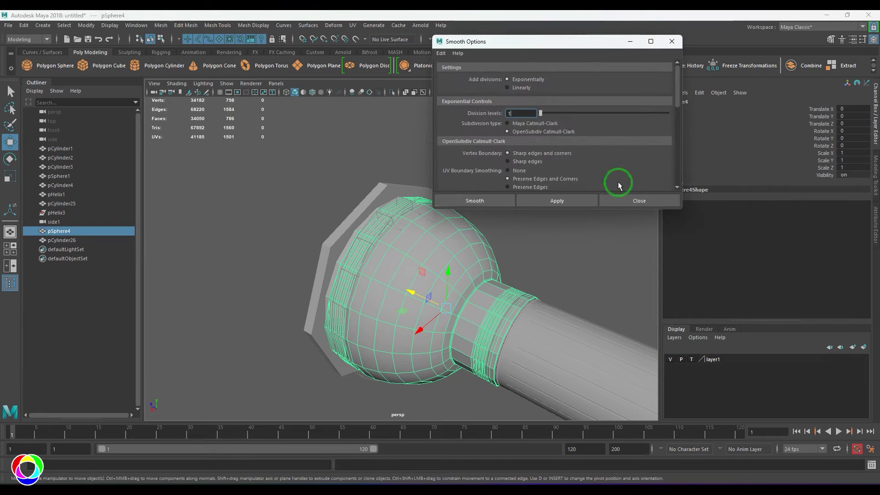
click(471, 197)
click(525, 206)
key(q)
right_drag(434, 295, 431, 260)
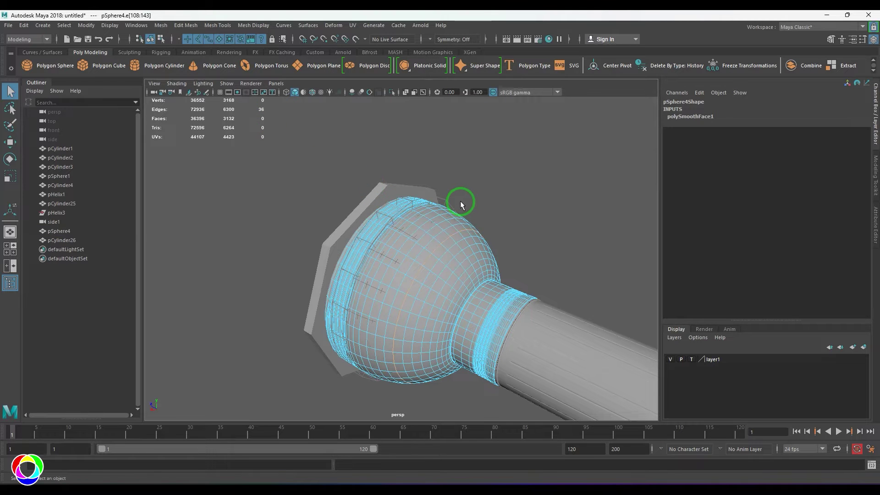
key(ctrl+z)
key(ctrl+z)
key(ctrl+z)
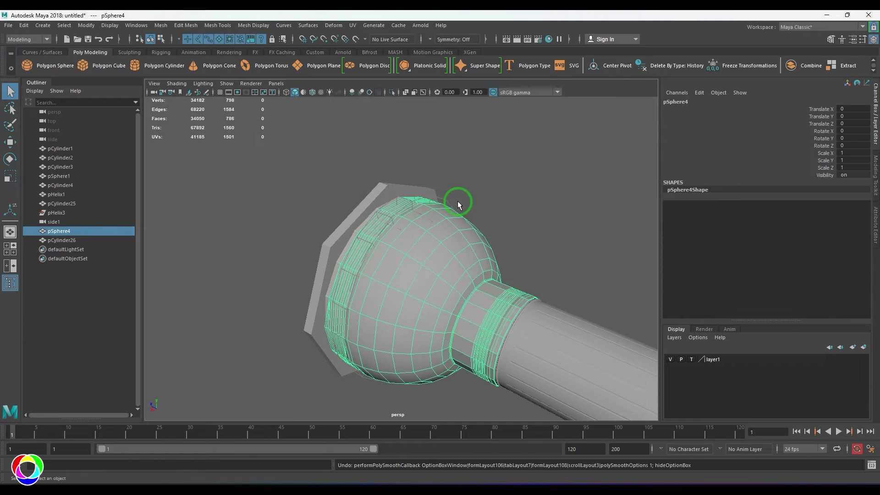
Display the flashlight head smoothed behind the octagonal cylinder.
scroll(457, 201, down, 5)
click(560, 341)
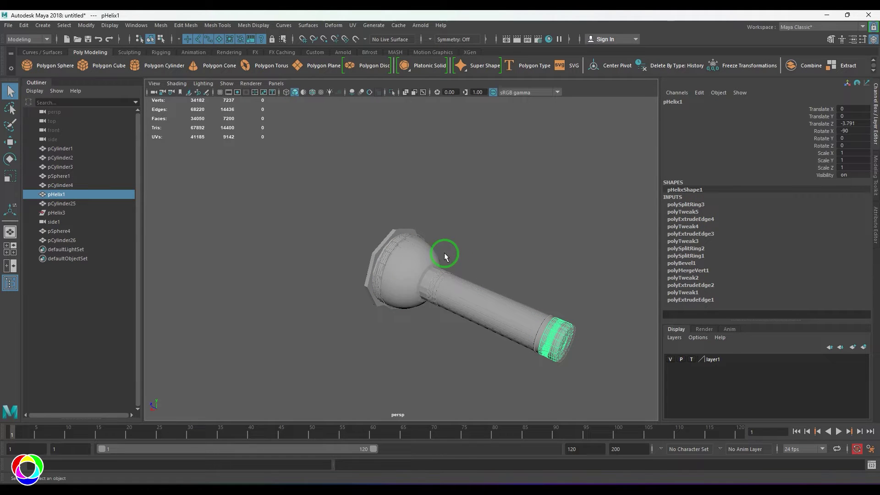
alt+drag(444, 252, 346, 237)
scroll(467, 268, up, 5)
click(411, 258)
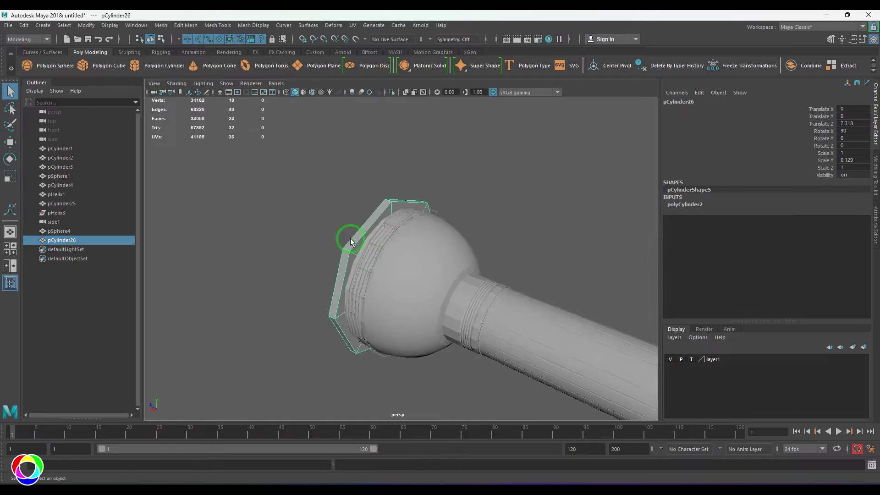
alt+right_drag(345, 237, 410, 285)
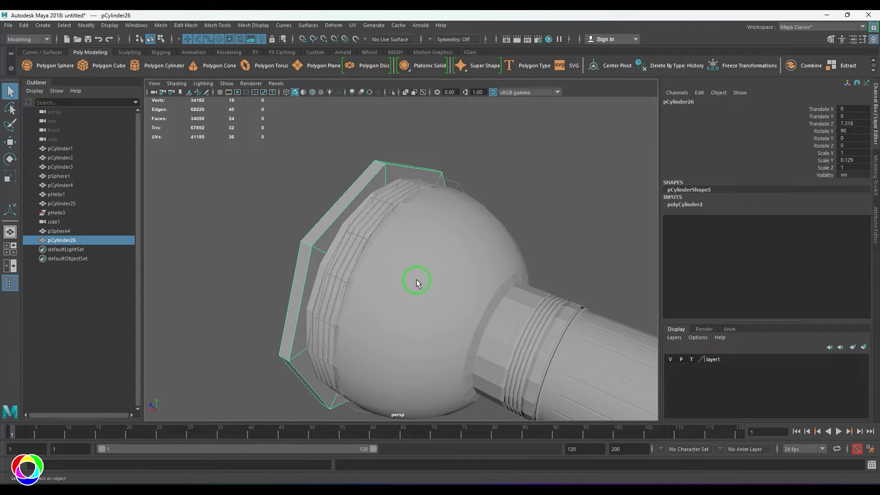
alt+drag(356, 264, 415, 259)
click(448, 255)
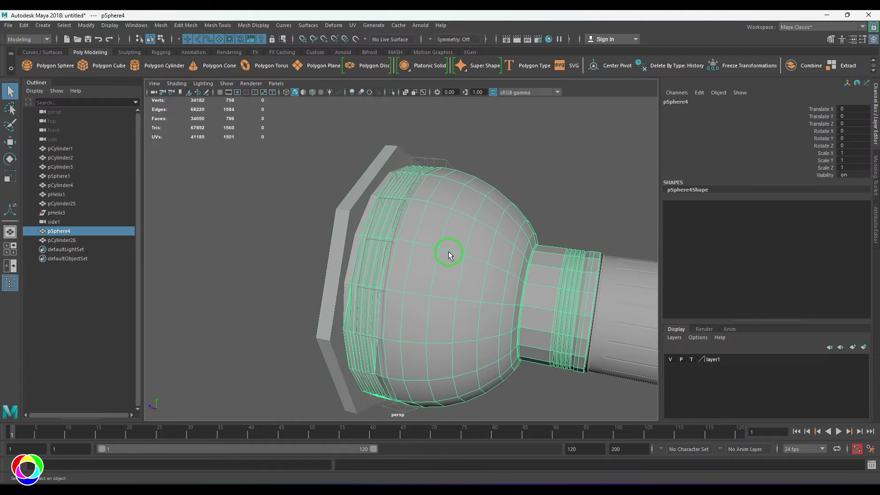
key(3)
click(483, 152)
alt+drag(483, 152, 446, 284)
scroll(446, 284, down, 5)
scroll(453, 266, up, 4)
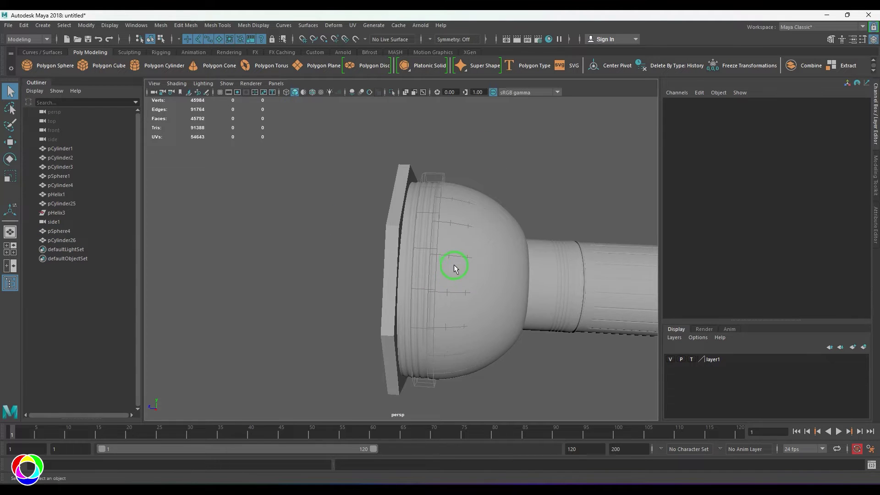
Delete the front and back cap faces of the octagonal cylinder, converting its two centre vertices to a face selection.
alt+drag(412, 206, 477, 250)
click(332, 244)
key(F10)
key(4)
drag(422, 247, 452, 282)
key(6)
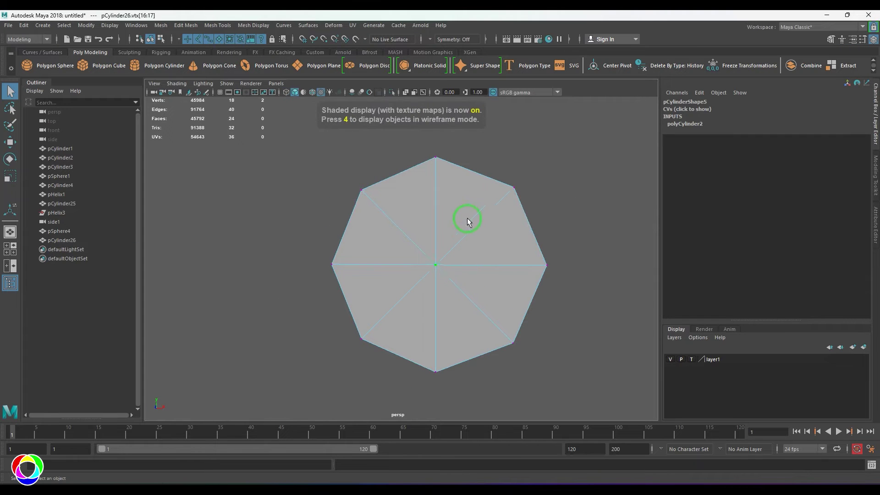
ctrl+right_drag(470, 213, 480, 298)
key(Delete)
Set the Insert Edge Loop tool to place multiple edge loops on the octagonal ring.
alt+drag(495, 256, 360, 251)
scroll(361, 251, up, 3)
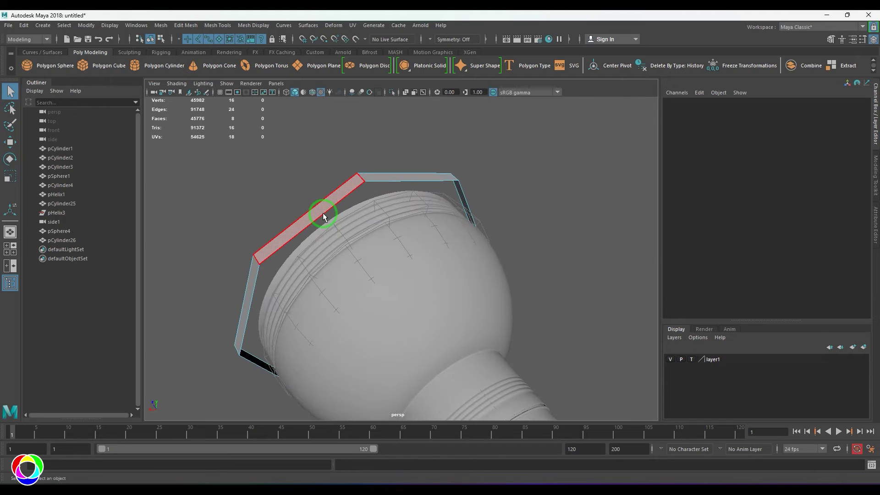
right_drag(322, 213, 337, 201)
alt+drag(337, 202, 363, 183)
shift+right_drag(362, 183, 362, 183)
click(340, 197)
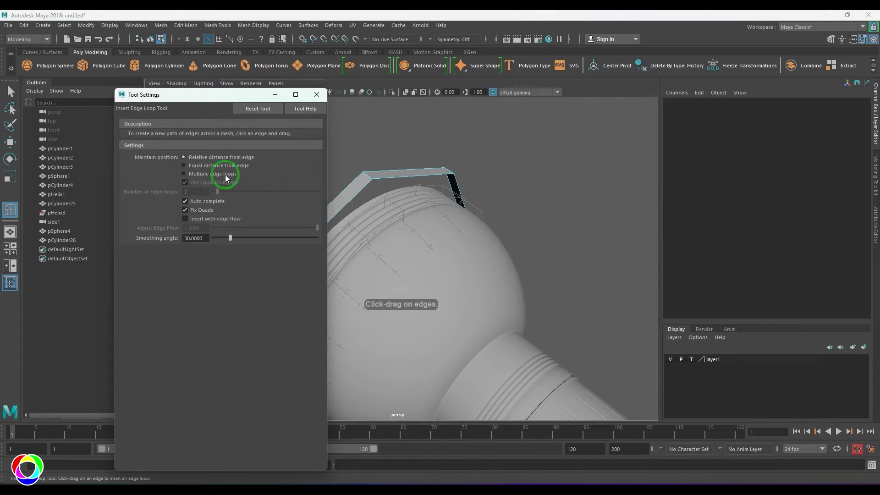
click(217, 176)
drag(220, 95, 160, 99)
click(257, 99)
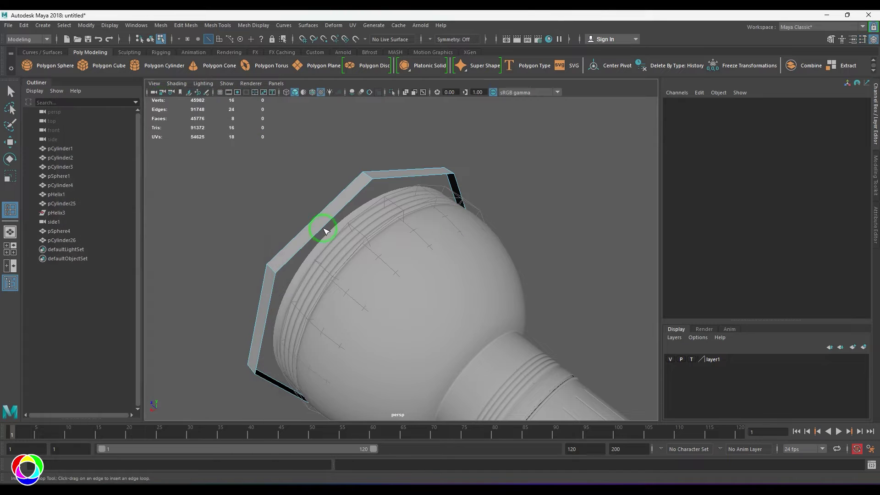
Insert two evenly spaced edge loops across each of the octagonal ring's eight sides.
click(317, 216)
click(407, 175)
alt+drag(407, 184, 448, 252)
click(449, 253)
alt+drag(466, 282, 440, 275)
click(438, 334)
click(440, 336)
alt+drag(439, 339, 414, 345)
click(414, 345)
click(292, 350)
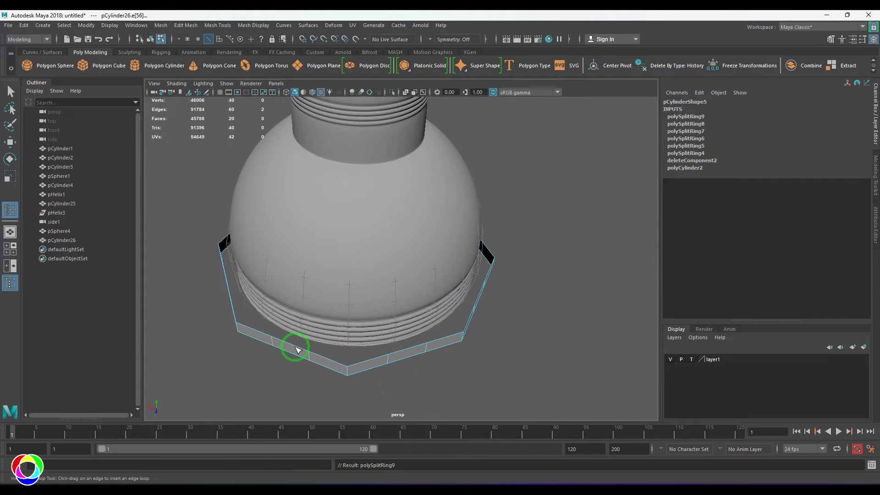
alt+drag(293, 350, 291, 302)
click(275, 289)
alt+drag(305, 228, 290, 265)
click(284, 279)
key(w)
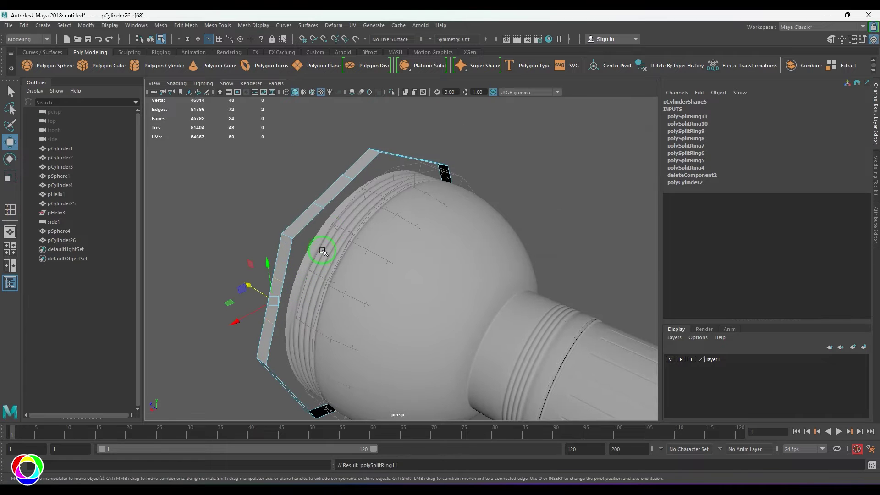
Select the middle face on each of the ring's eight sides and scale these faces along the flashlight's length.
key(F11)
click(337, 184)
alt+drag(337, 184, 392, 207)
shift+click(428, 238)
alt+drag(452, 267, 263, 315)
shift+click(434, 273)
shift+click(424, 305)
shift+click(406, 365)
shift+click(310, 339)
shift+click(262, 314)
shift+click(260, 193)
alt+drag(351, 218, 386, 304)
key(r)
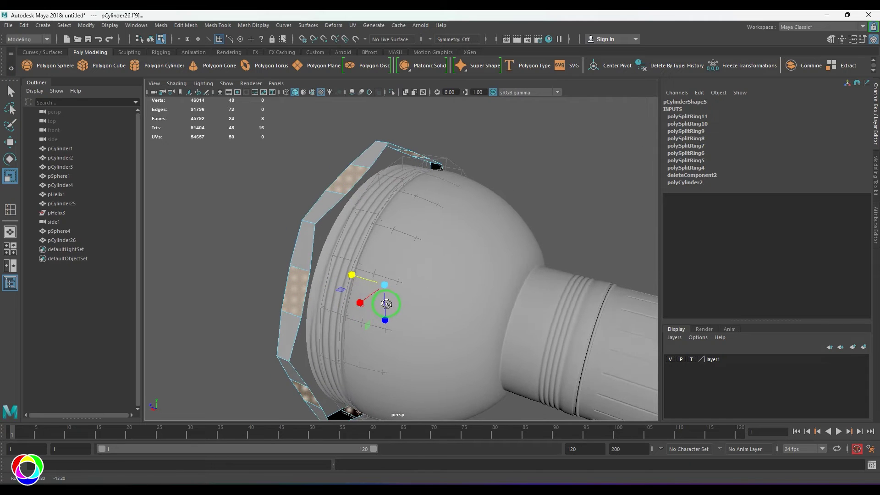
Extrude both open edge loops of the octagonal ring inward, the rear one first.
key(F10)
double_click(333, 202)
alt+drag(333, 202, 366, 240)
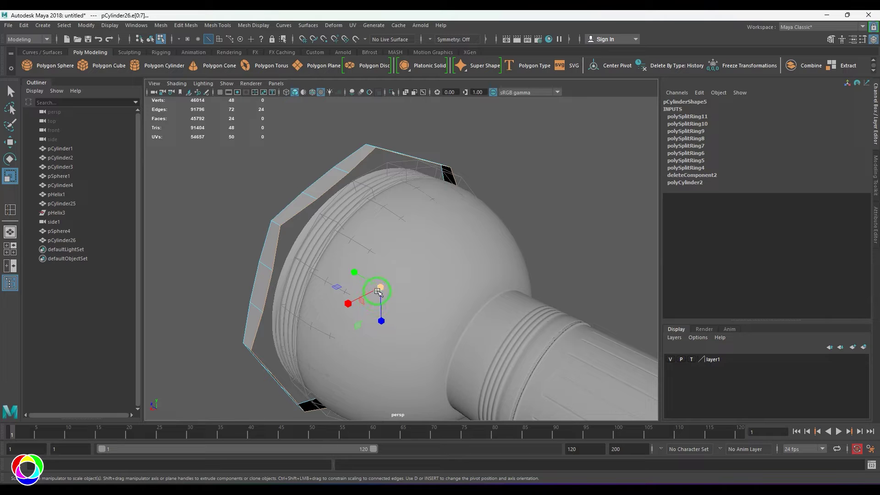
shift+drag(377, 291, 442, 278)
right_drag(448, 154, 448, 136)
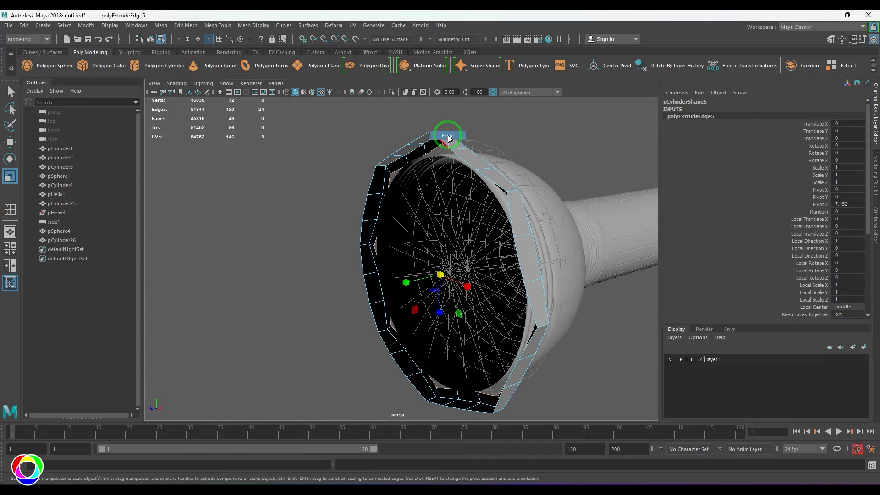
double_click(446, 141)
shift+drag(428, 278, 442, 264)
Return to object selection and isolate the octagonal ring in the view.
key(w)
double_click(370, 228)
key(r)
key(w)
right_drag(468, 197, 498, 171)
key(ctrl+1)
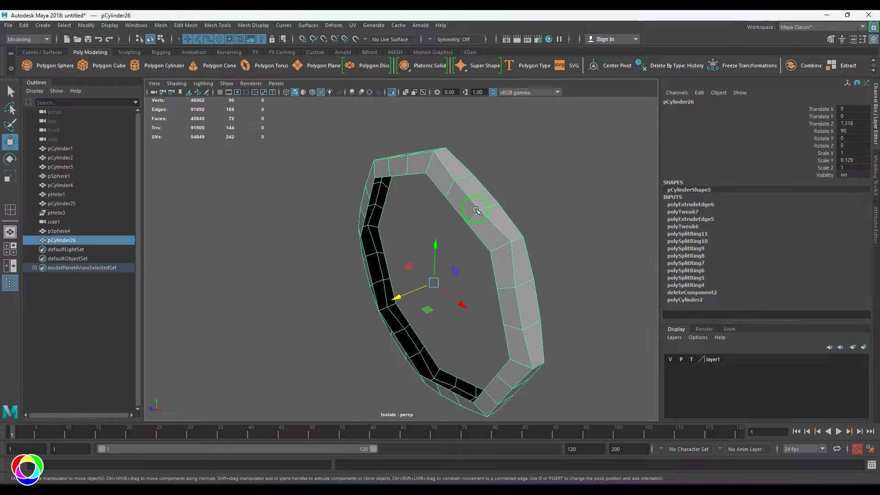
Circularize both open inner edge loops of the octagonal ring, one on each side.
alt+drag(476, 211, 369, 210)
key(F8)
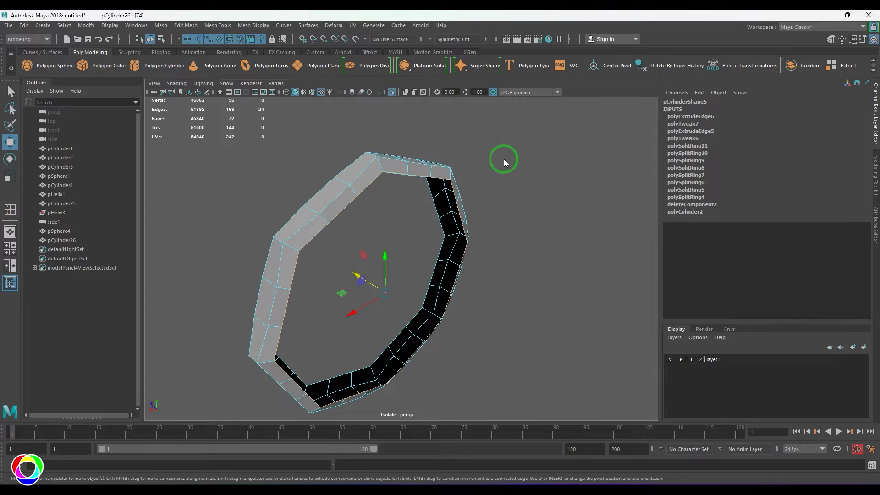
shift+right_drag(504, 160, 504, 240)
alt+drag(377, 236, 477, 230)
double_click(478, 186)
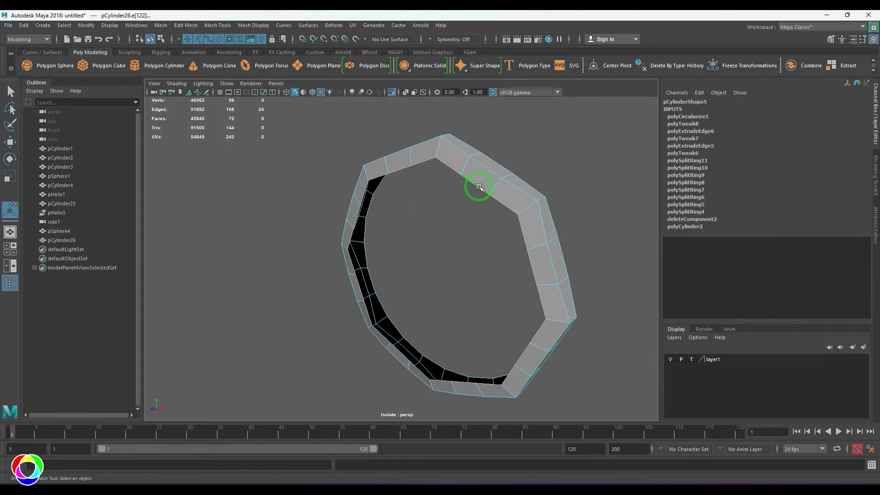
key(g)
key(q)
key(F8)
Bevel the two edge loops where the ring's outer sides meet its inward flanges, with a fraction of 0.3.
alt+drag(479, 188, 396, 228)
alt+right_drag(396, 229, 336, 229)
scroll(332, 227, up, 2)
key(F8)
click(351, 204)
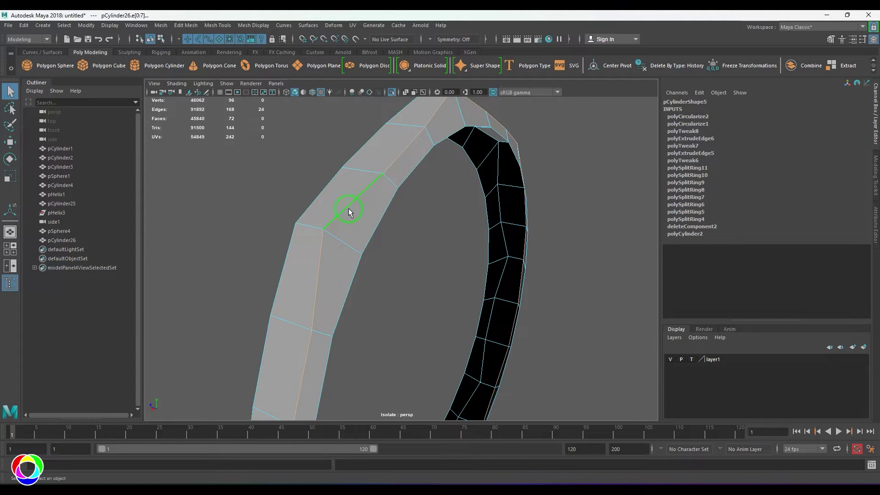
key(ctrl+b)
drag(536, 268, 527, 268)
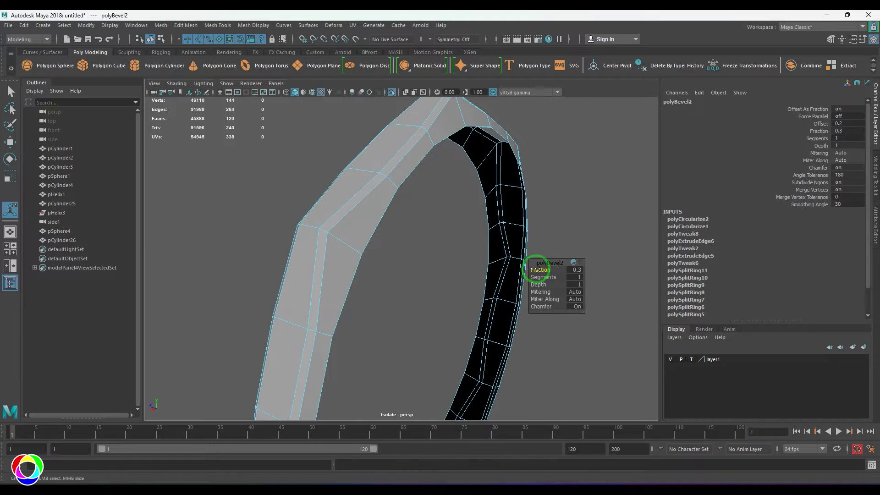
scroll(412, 234, up, 1)
key(q)
Reset the Insert Edge Loop tool to its defaults and insert supporting edge loops around the ring's two inward flanges.
click(363, 222)
shift+right_drag(367, 198, 341, 209)
click(199, 113)
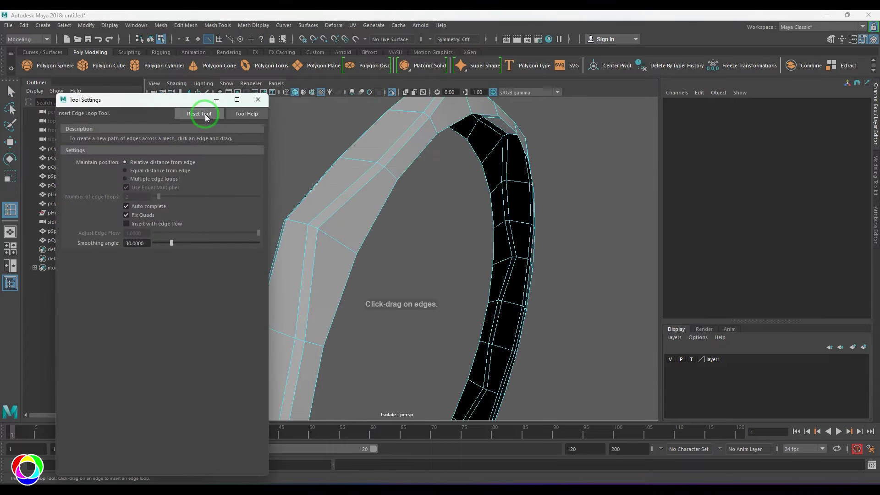
click(258, 99)
click(337, 242)
alt+drag(307, 237, 529, 243)
click(521, 220)
key(w)
key(F8)
Delete the octagonal ring's history, turn on its smooth preview and show the whole flashlight again.
key(alt+shift+d)
key(3)
scroll(546, 229, down, 4)
click(542, 236)
click(466, 235)
key(ctrl+1)
click(285, 253)
Extrude the octagonal ring's rear inner edge loop and move it back along the flashlight into the head.
alt+drag(389, 256, 310, 268)
click(350, 210)
key(F10)
click(358, 228)
double_click(357, 228)
key(1)
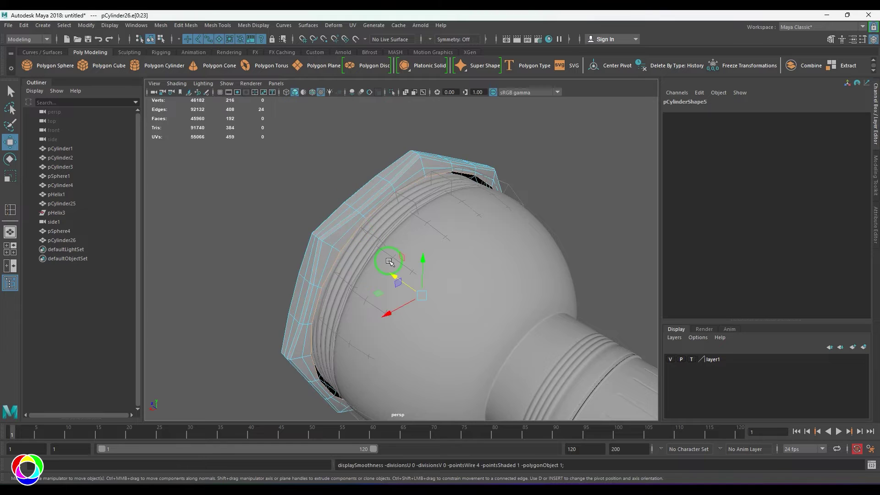
alt+drag(392, 262, 383, 294)
key(r)
key(w)
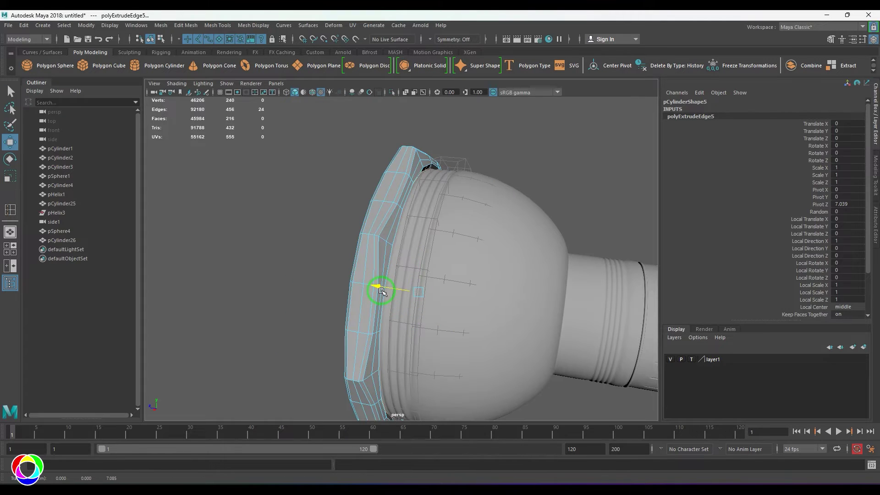
right_drag(356, 247, 377, 212)
key(3)
click(338, 157)
Move the octagonal ring's front edge loop slightly forward along the flashlight's length.
alt+drag(435, 243, 550, 241)
click(458, 214)
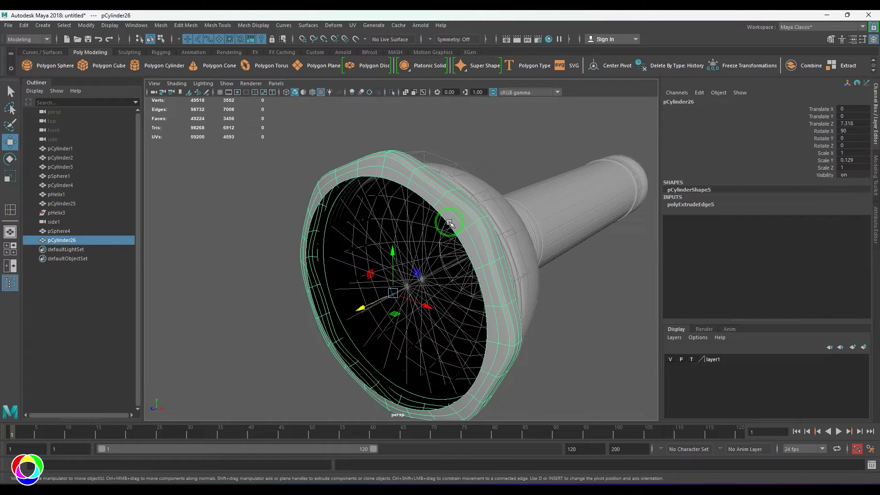
key(3)
right_drag(448, 224, 448, 206)
alt+drag(447, 212, 385, 220)
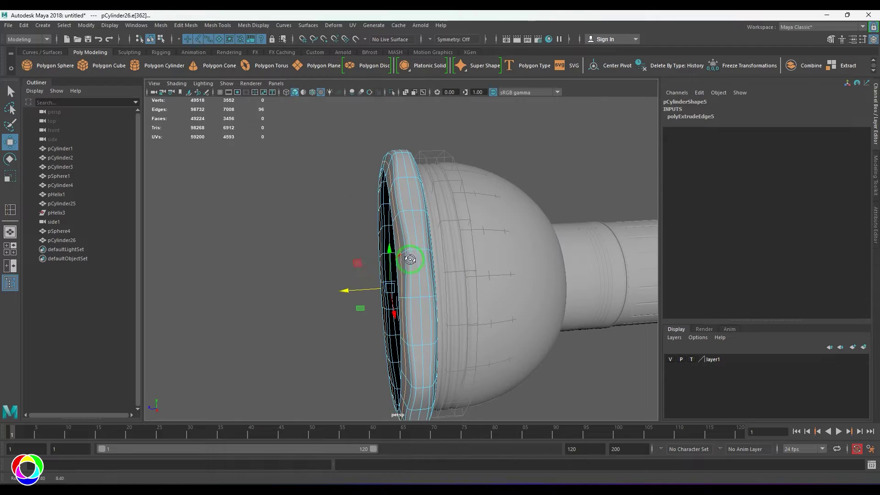
drag(346, 291, 342, 294)
key(F8)
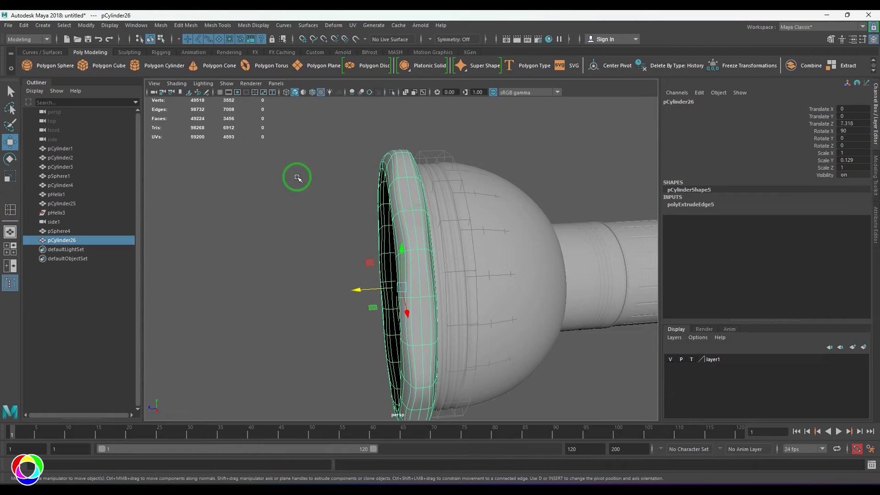
click(297, 178)
Create a cylinder with 18 axis subdivisions, rotated 90 in X, flattened to about 0.125 and placed in front of the head at about Z 8.872.
alt+drag(297, 178, 424, 243)
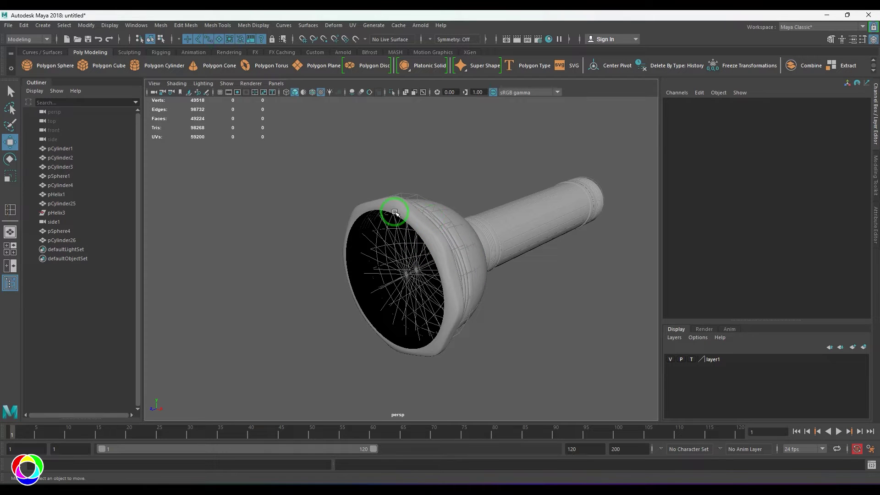
click(135, 66)
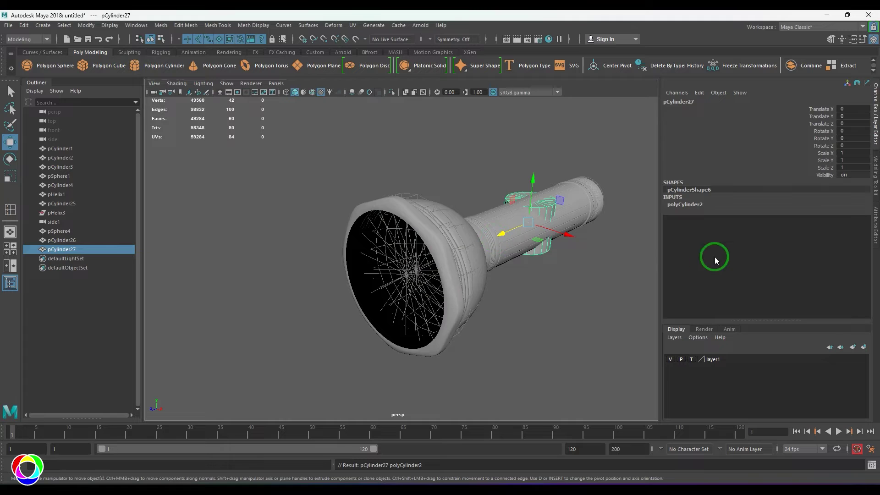
key(e)
drag(515, 199, 367, 306)
key(w)
key(r)
click(697, 208)
click(845, 226)
text(1)
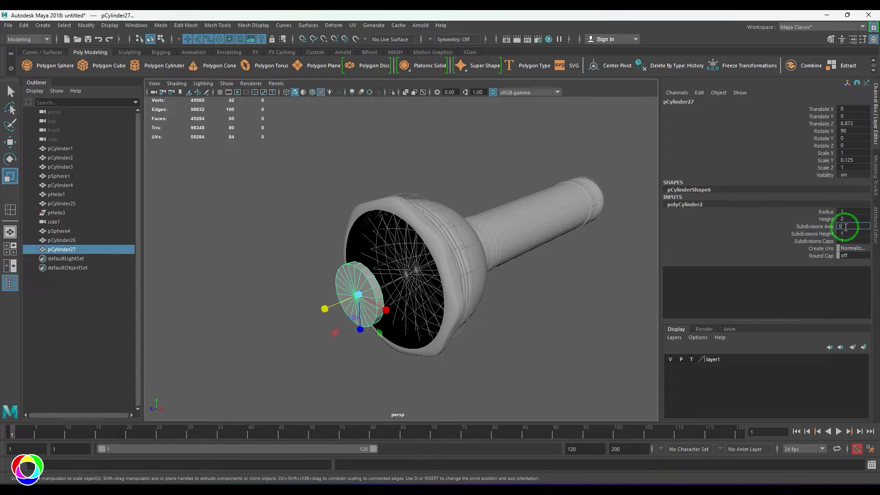
text(8)
key(Return)
Enlarge the flat disc to about 2.461 in X and Z and position it just in front of the octagonal ring at about Z 7.766.
drag(379, 334, 322, 344)
key(space)
key(w)
drag(236, 228, 308, 236)
key(space)
key(space)
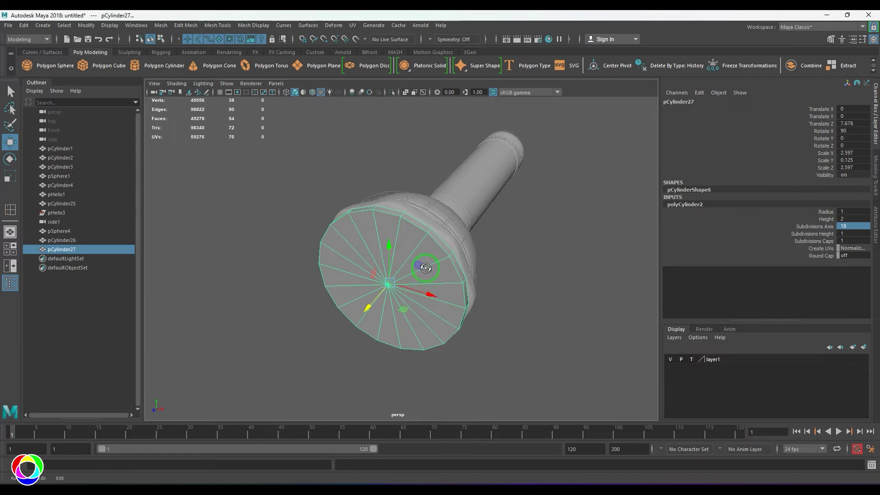
scroll(424, 284, up, 4)
key(r)
drag(380, 292, 361, 303)
key(w)
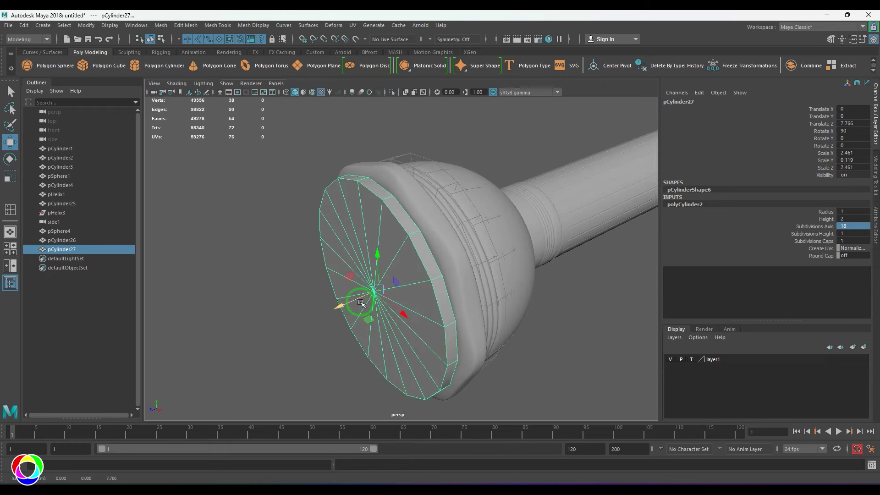
Delete the disc's side and rear faces in the side view, keeping only its front cap.
key(space)
key(space)
right_drag(346, 264, 355, 304)
scroll(357, 306, down, 2)
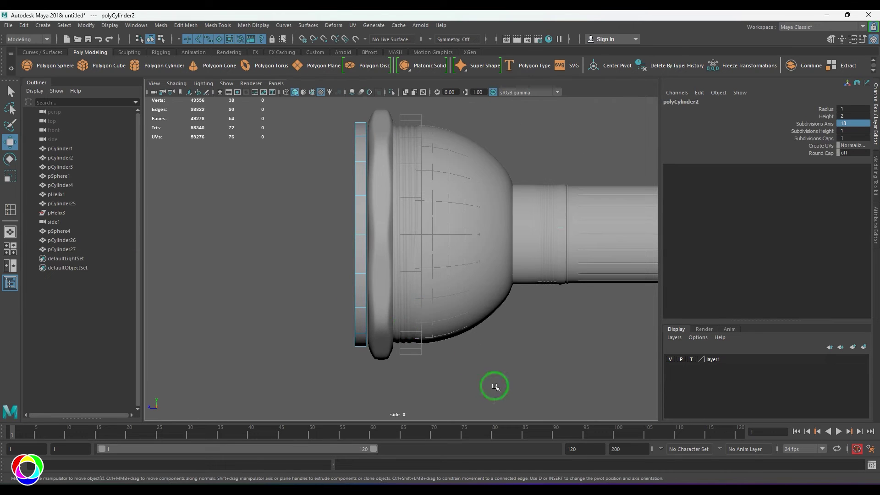
drag(486, 386, 362, 103)
drag(349, 215, 349, 183)
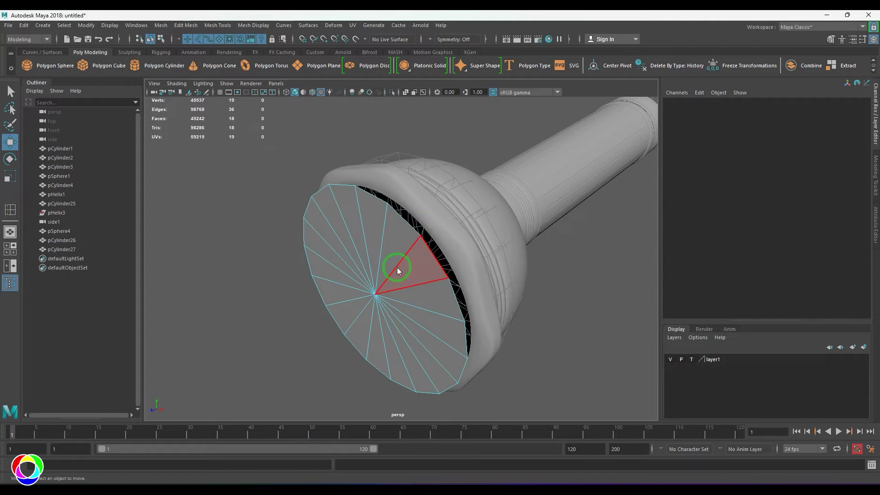
Move the front cap back into the octagonal ring's opening and chamfer its centre vertex.
right_drag(397, 271, 421, 250)
drag(353, 311, 389, 298)
right_drag(391, 289, 369, 289)
click(386, 292)
mouse_move(387, 294)
alt+mouse_down()
mouse_move(376, 302)
mouse_move(390, 300)
alt+mouse_up()
shift+right_drag(411, 262, 440, 306)
Scale the cap's central face outward until only a thin border of faces is left around the rim.
click(386, 295)
key(r)
drag(379, 298, 497, 298)
scroll(418, 258, up, 5)
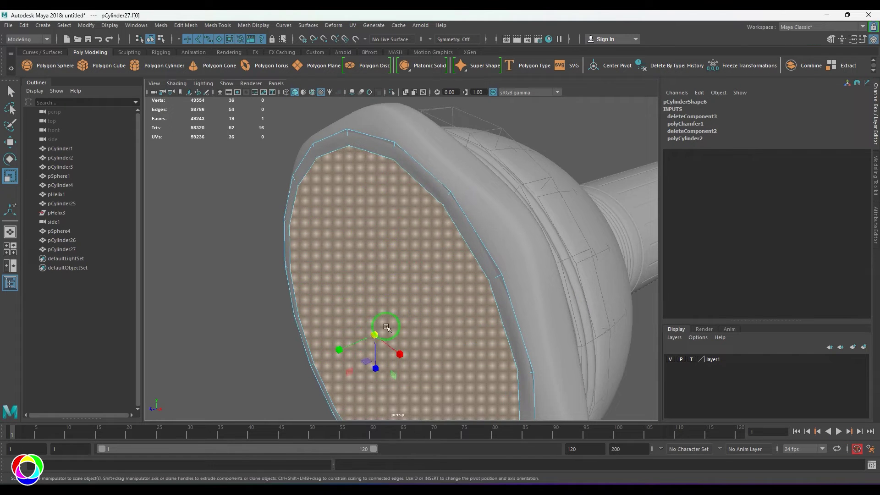
drag(376, 334, 378, 334)
Extrude the thin border faces of the cap into a raised rim and position the cap at about Z 7.456.
key(F10)
click(394, 149)
ctrl+right_drag(400, 137, 393, 239)
key(ctrl+e)
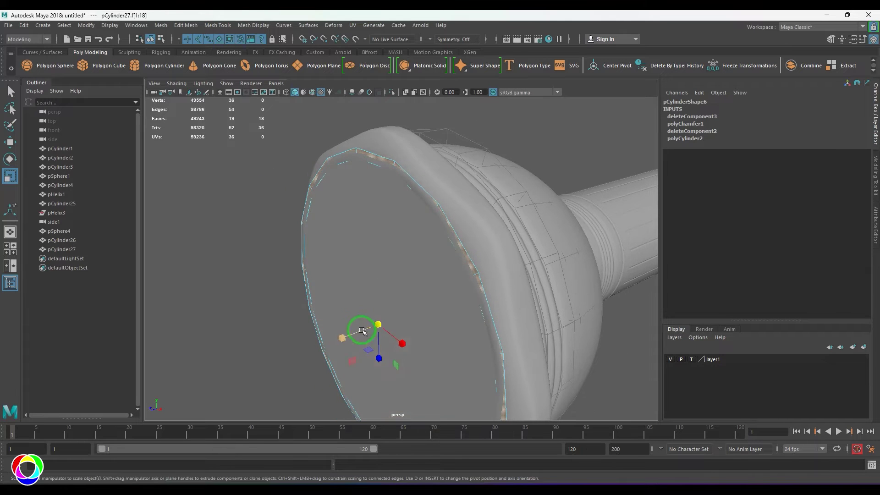
key(F8)
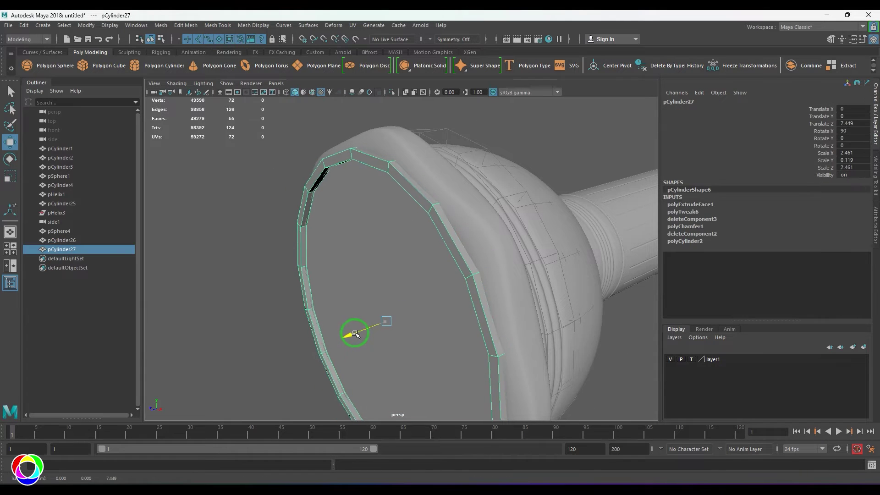
alt+drag(382, 278, 377, 276)
alt+middle_drag(394, 232, 391, 263)
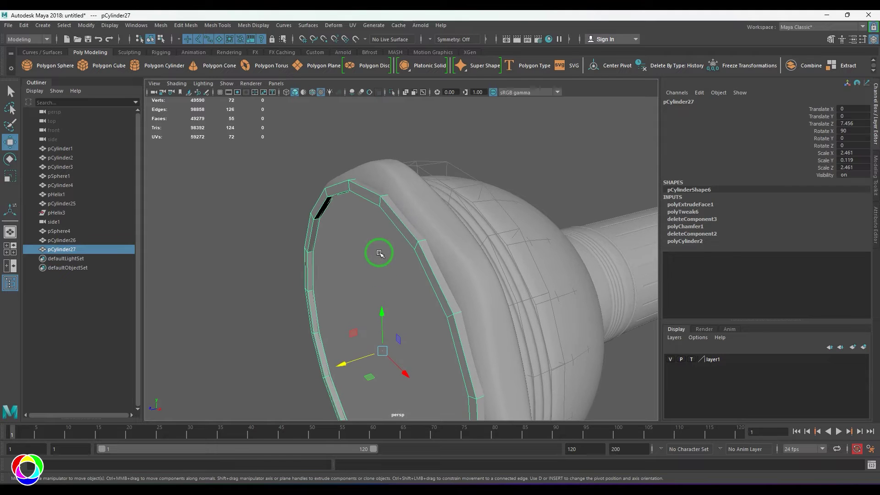
Isolate the cap and extract its central face as a separate mesh.
right_drag(379, 253, 381, 275)
scroll(380, 275, down, 3)
key(ctrl+1)
alt+drag(383, 276, 408, 291)
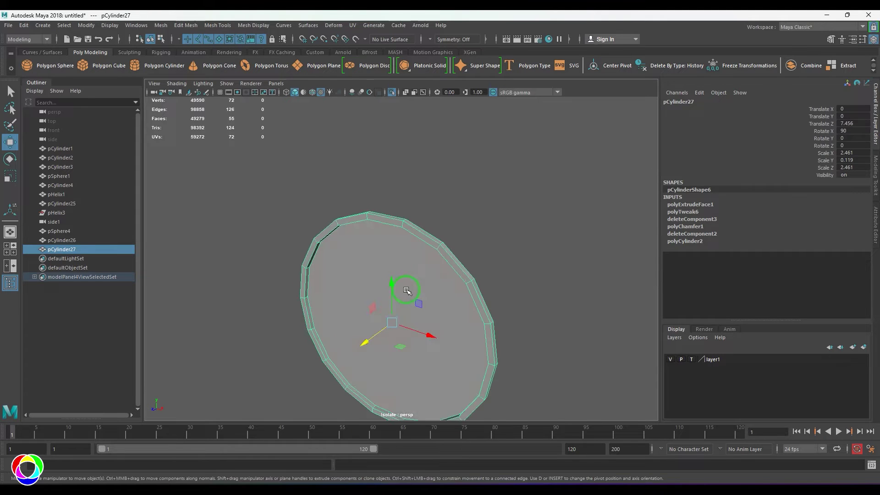
alt+middle_drag(409, 291, 406, 237)
right_drag(404, 212, 403, 231)
click(403, 231)
click(184, 25)
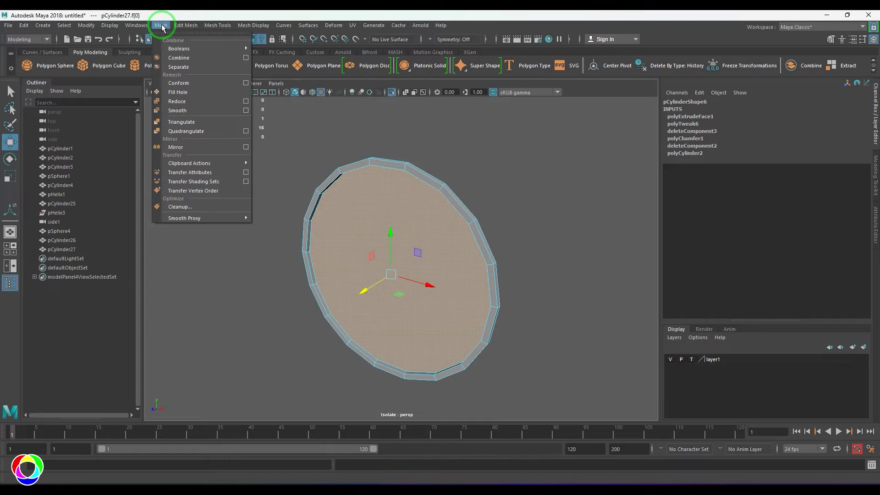
click(228, 281)
key(q)
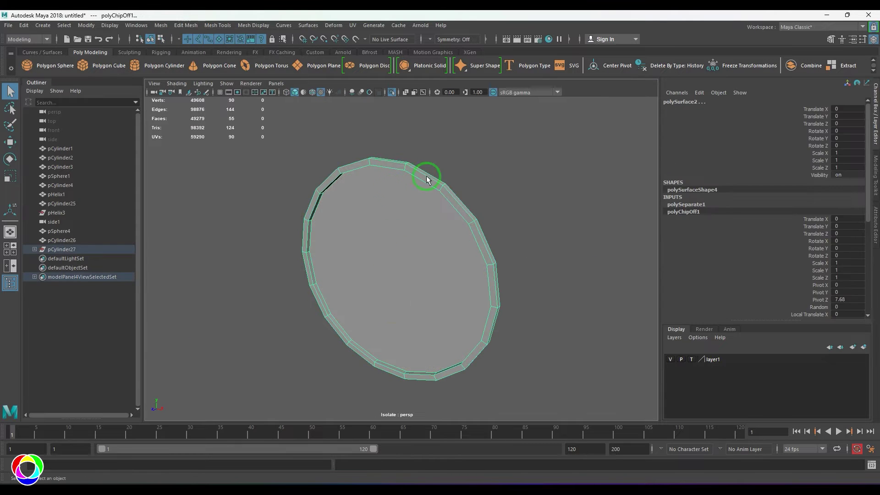
Ungroup the extracted lens face and the rim from their parent pCylinder27.
click(428, 176)
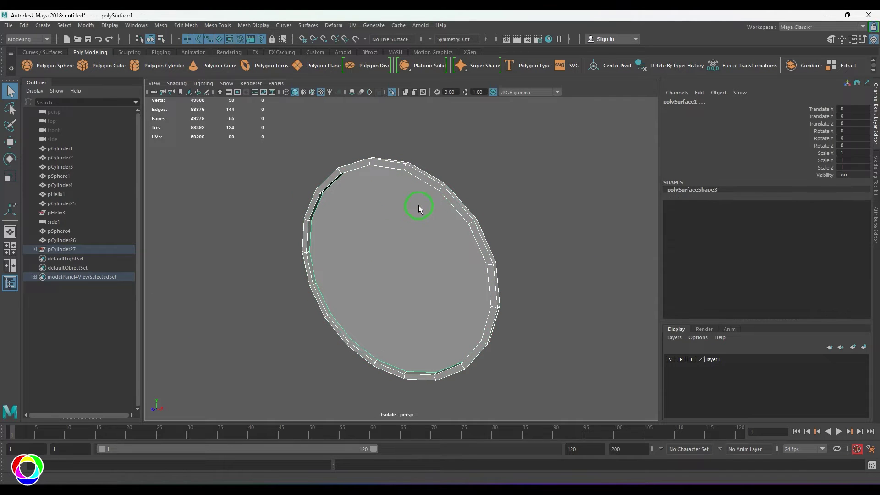
click(62, 249)
click(26, 26)
click(89, 208)
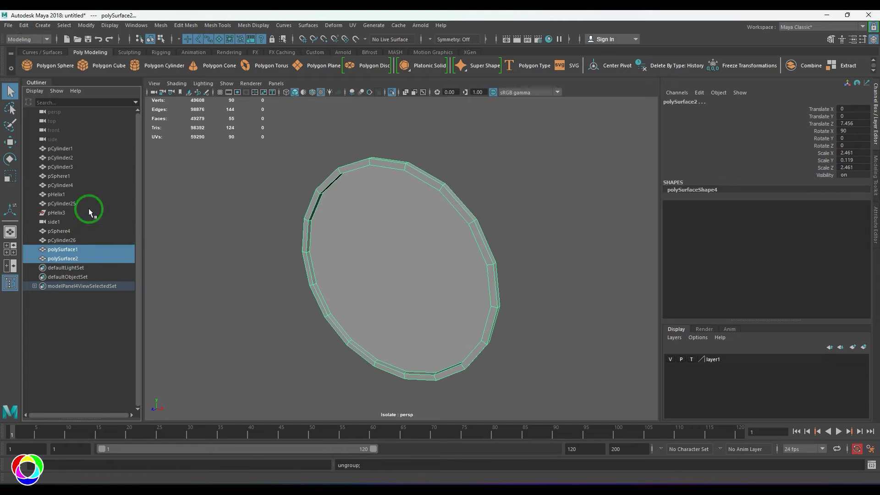
click(275, 207)
Isolate the thin rim ring and insert two supporting edge loops close to its border edges.
key(ctrl+1)
click(430, 180)
alt+drag(430, 179, 383, 239)
key(ctrl+1)
scroll(382, 239, up, 5)
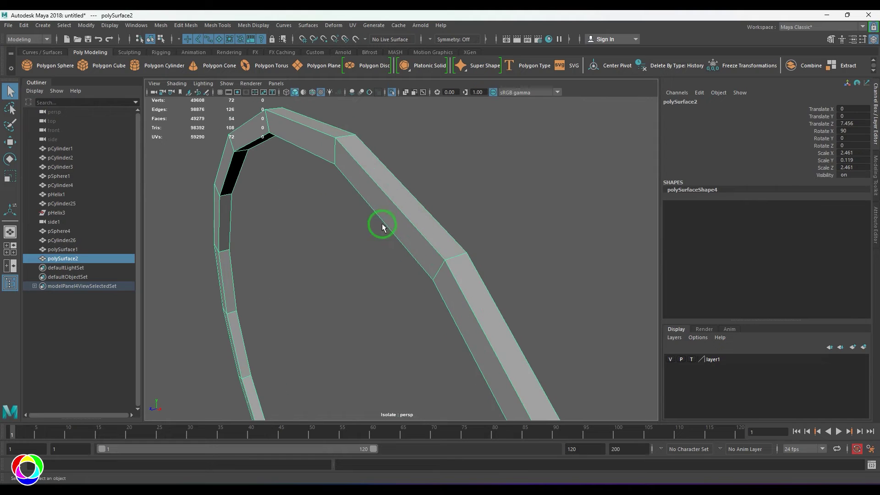
right_drag(381, 223, 294, 151)
key(F8)
shift+right_click(351, 138)
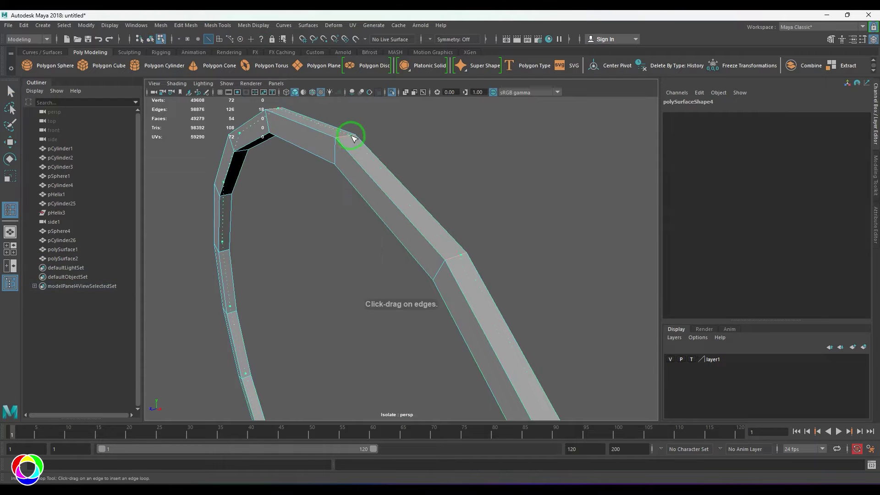
click(353, 137)
alt+drag(356, 138, 380, 156)
drag(377, 106, 377, 111)
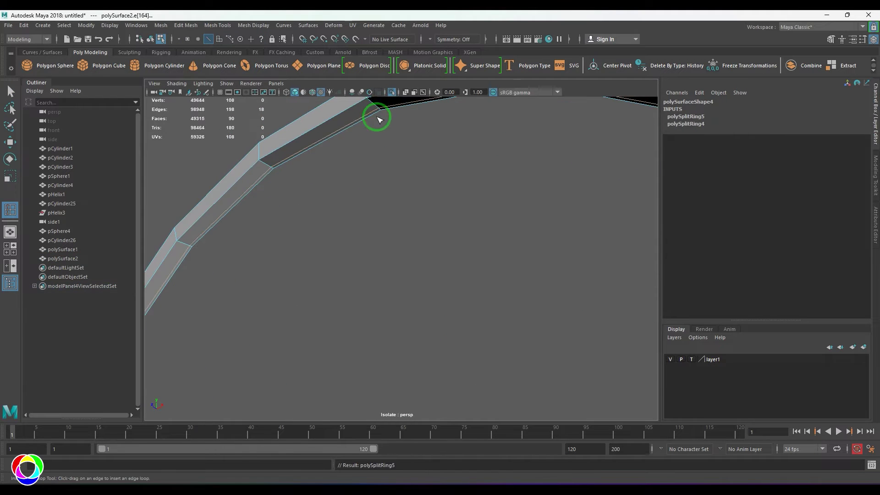
key(w)
key(F8)
Turn on the rim's smooth preview, show the whole flashlight and set the rim into the bezel at about Z 7.435.
key(3)
scroll(318, 139, down, 5)
click(318, 139)
alt+drag(318, 139, 358, 251)
click(385, 206)
key(ctrl+1)
scroll(384, 207, down, 5)
click(383, 259)
click(388, 260)
alt+middle_drag(385, 260, 379, 222)
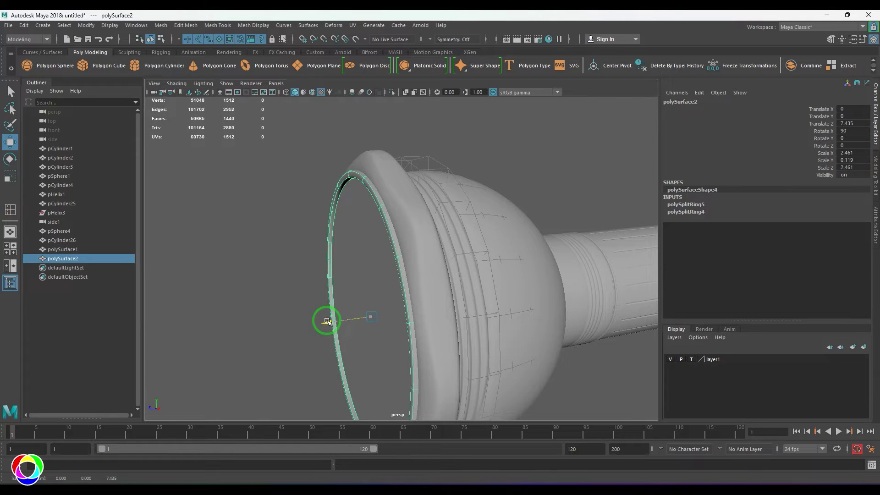
click(265, 214)
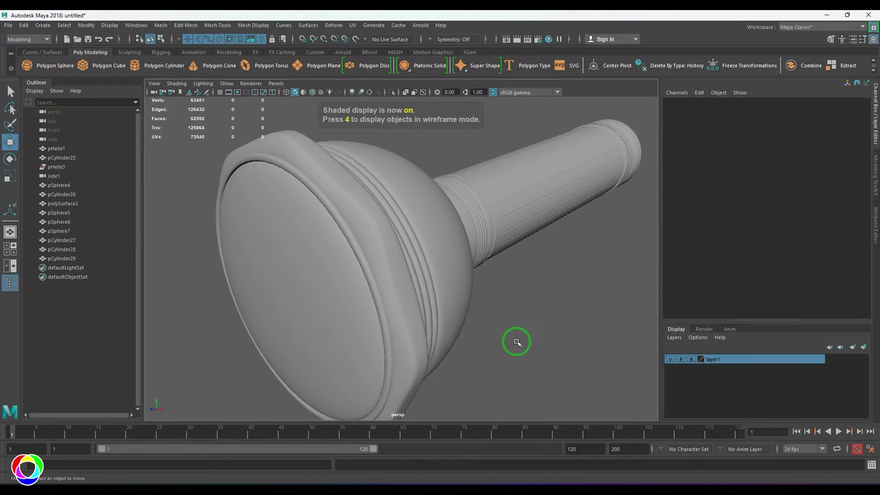
Create a new cylinder on the flashlight's handle and rotate it 90 in X to align with the handle.
mouse_move(516, 340)
alt+mouse_down()
mouse_move(447, 311)
mouse_move(405, 310)
mouse_move(430, 315)
alt+mouse_up()
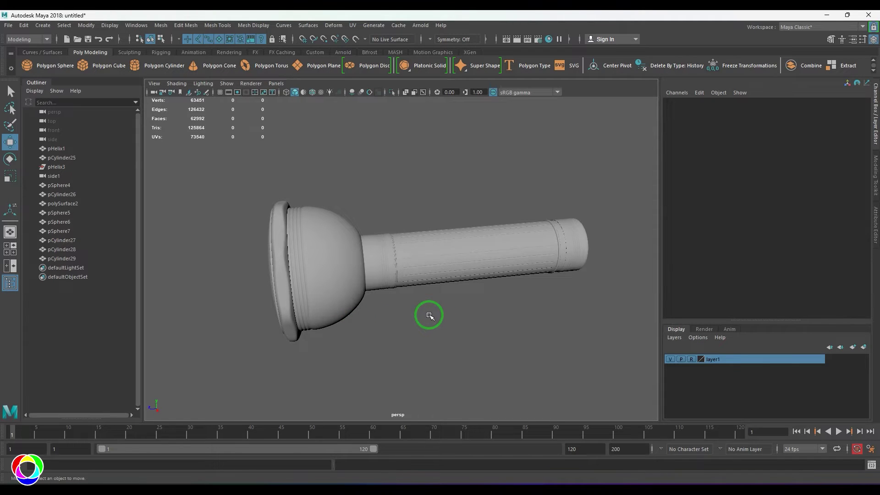
alt+drag(429, 315, 406, 288)
scroll(447, 330, down, 3)
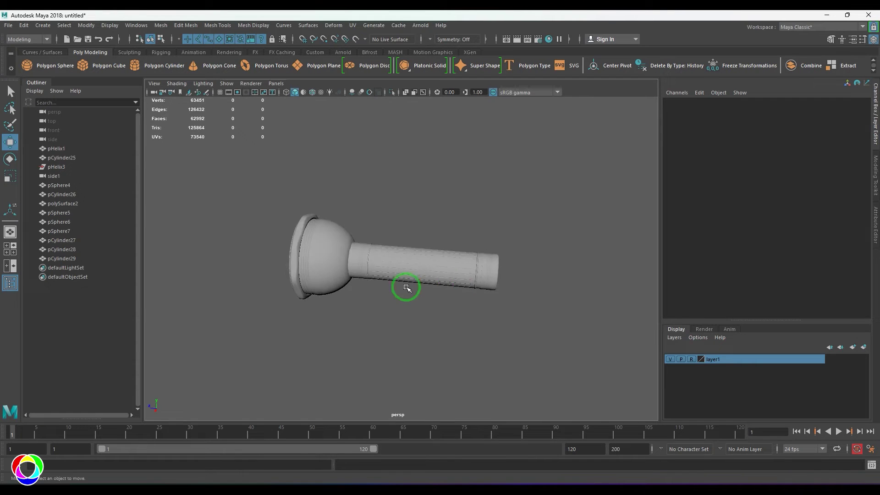
scroll(406, 289, up, 6)
alt+middle_drag(441, 308, 463, 308)
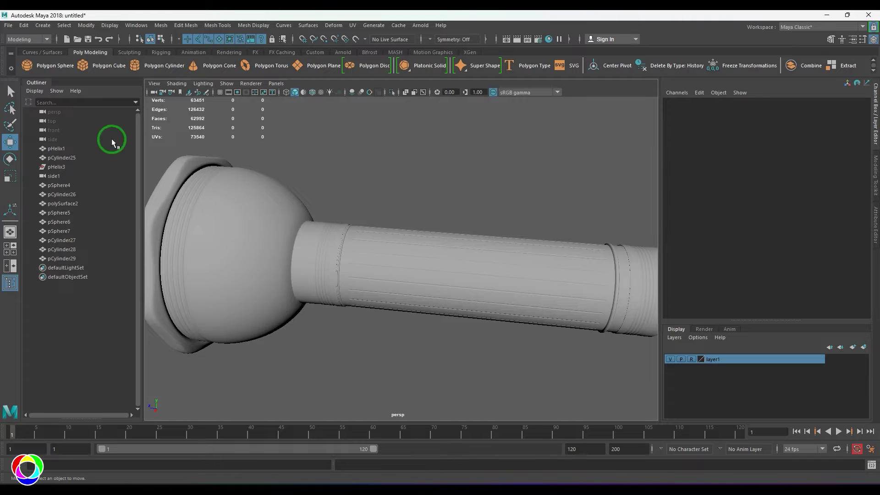
click(134, 69)
scroll(447, 287, down, 5)
alt+drag(458, 293, 441, 287)
scroll(481, 351, up, 5)
key(e)
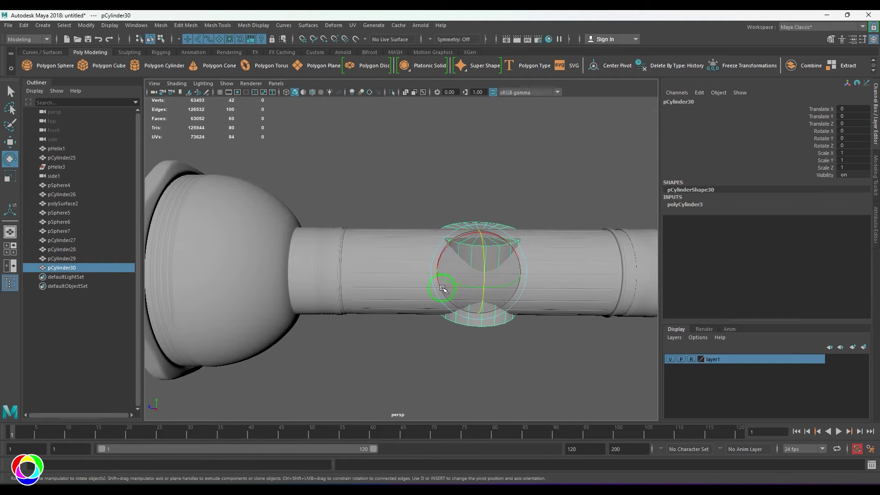
drag(460, 235, 411, 274)
Set the new cylinder's radius to 1.05 so that it fits closely around the handle.
click(703, 208)
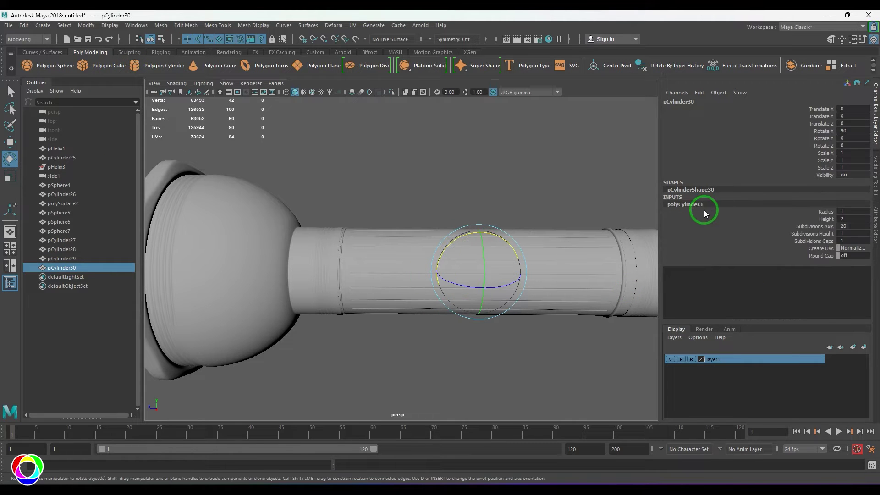
click(825, 212)
middle_drag(463, 282, 468, 282)
alt+drag(468, 284, 515, 298)
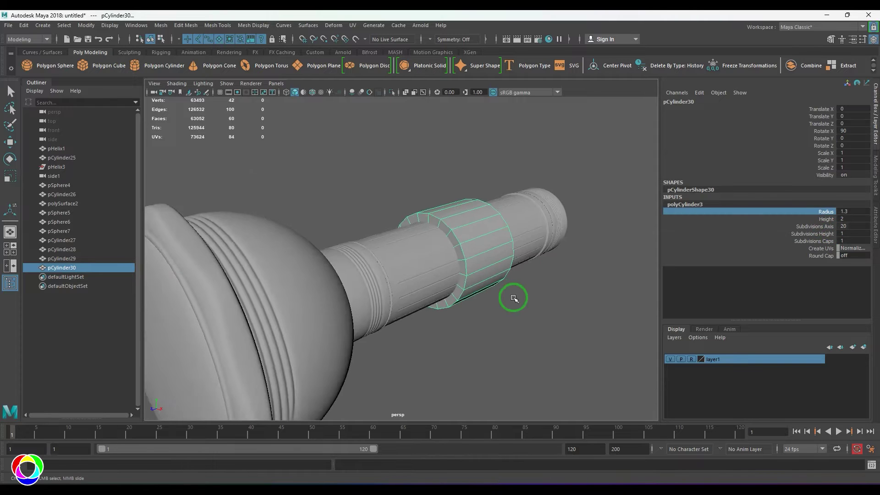
alt+right_drag(514, 298, 573, 302)
click(851, 211)
text(1.2)
key(Return)
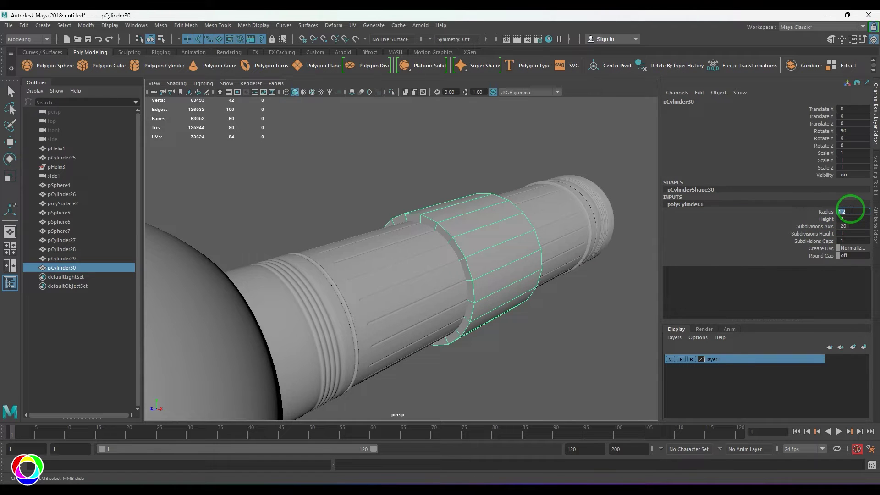
text(1.1)
key(Return)
text(1.05)
key(Return)
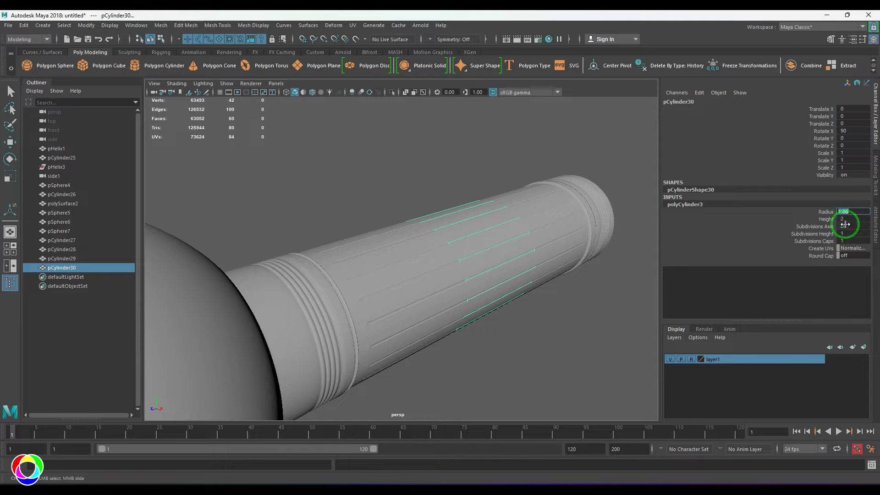
Set the new cylinder's radius to 1.1, its height subdivisions to 6 and its cap subdivisions to 0.
click(827, 237)
middle_drag(395, 295, 401, 295)
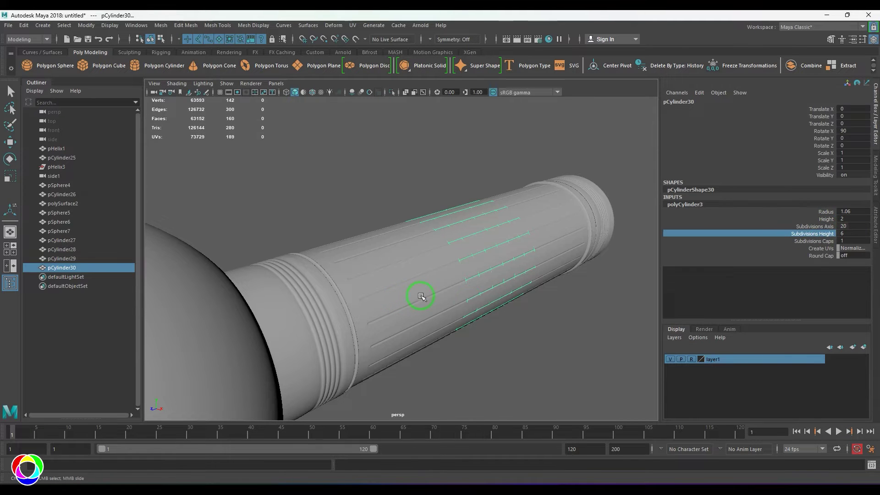
alt+drag(421, 296, 444, 306)
alt+middle_drag(444, 306, 433, 304)
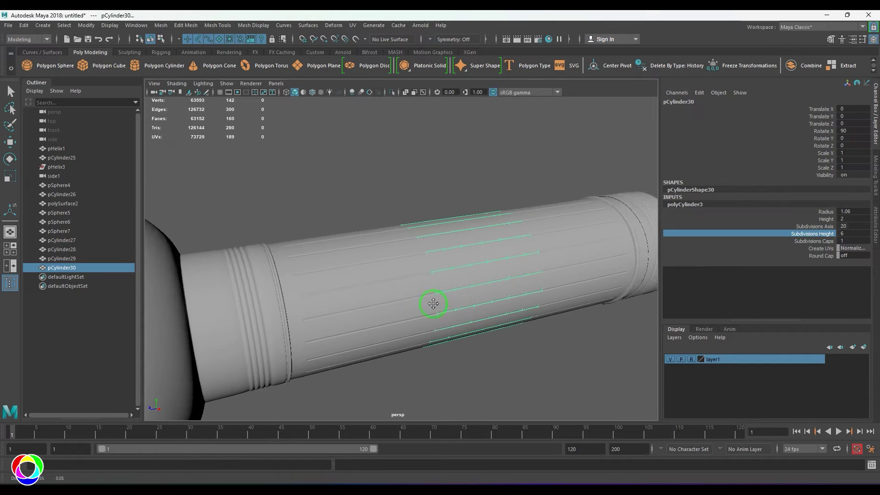
mouse_move(432, 303)
alt+mouse_down()
mouse_move(454, 302)
mouse_move(425, 310)
alt+mouse_up()
click(855, 212)
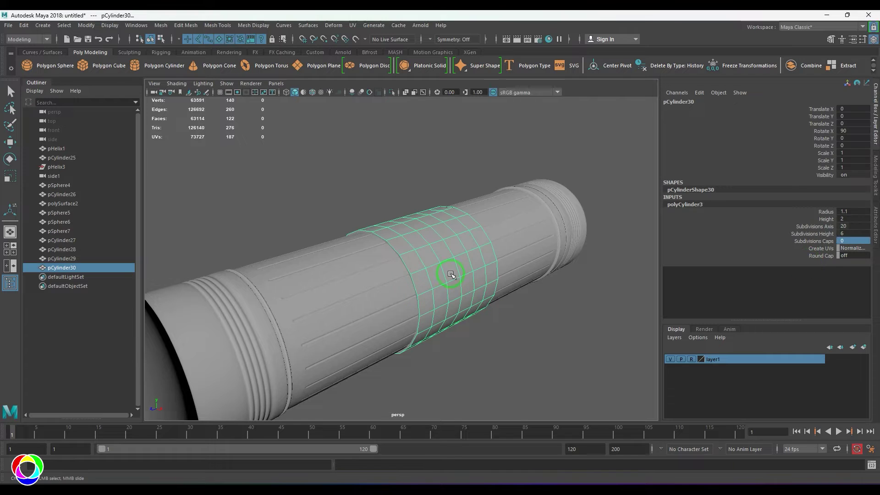
Isolate the cylinder and delete the cap faces at both of its ends.
key(e)
key(ctrl+1)
alt+drag(450, 274, 495, 280)
right_drag(389, 357, 389, 382)
click(428, 304)
key(Delete)
alt+drag(548, 315, 376, 343)
click(516, 328)
key(Delete)
In the top view, select a full lengthwise strip of faces beside the cylinder's centre line.
key(space)
drag(435, 337, 411, 317)
key(f)
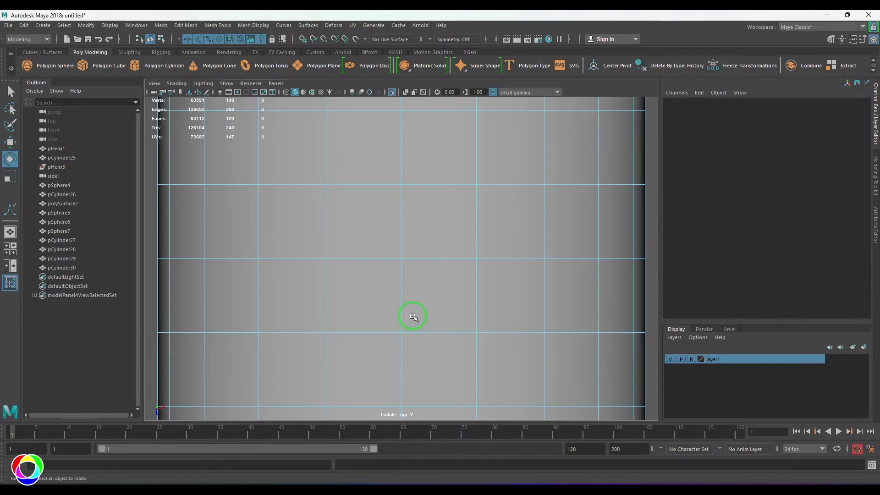
scroll(413, 315, down, 5)
click(393, 202)
key(q)
shift+double_click(392, 318)
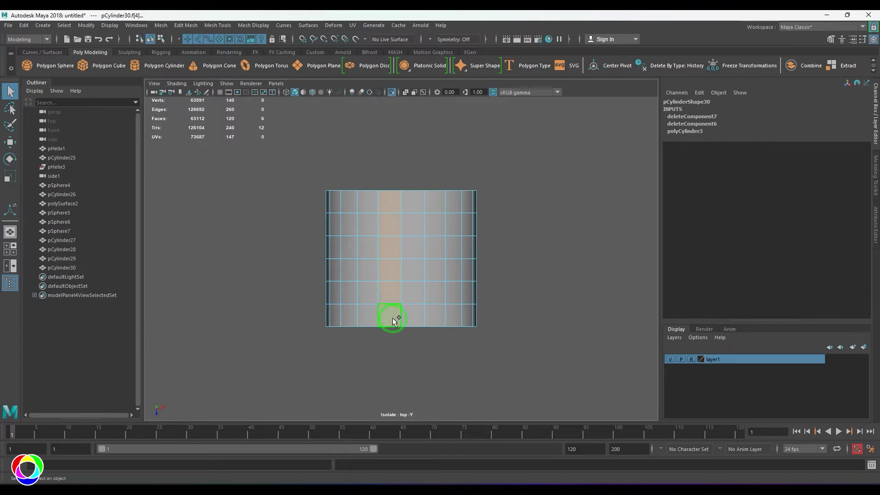
Show the whole model again and delete the ring of faces at one end of the cylinder band.
alt+drag(422, 262, 403, 286)
key(ctrl+1)
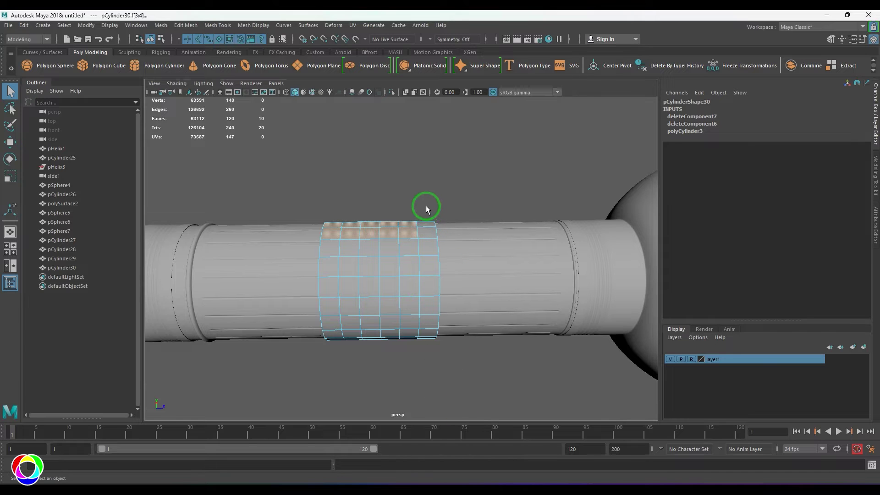
drag(426, 207, 457, 354)
key(Delete)
In the top view, select the two lengthwise strips of faces on either side of the cylinder band's centre line.
alt+drag(428, 277, 383, 207)
click(371, 285)
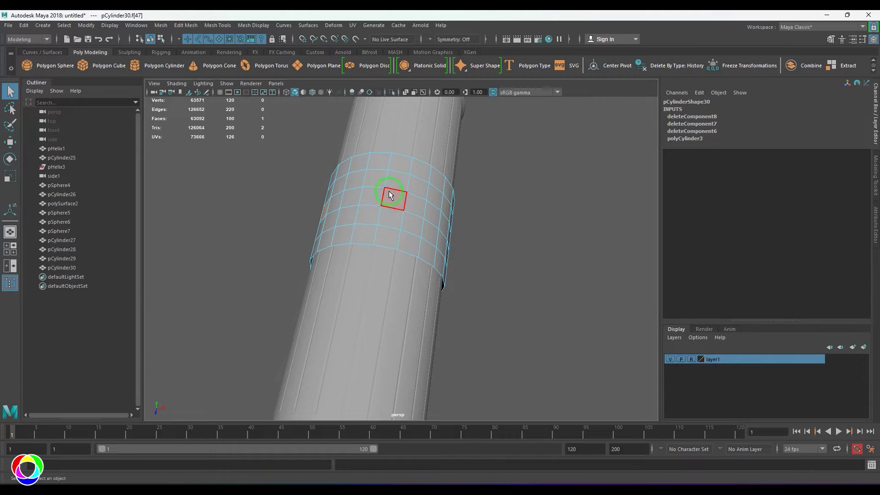
key(space)
key(space)
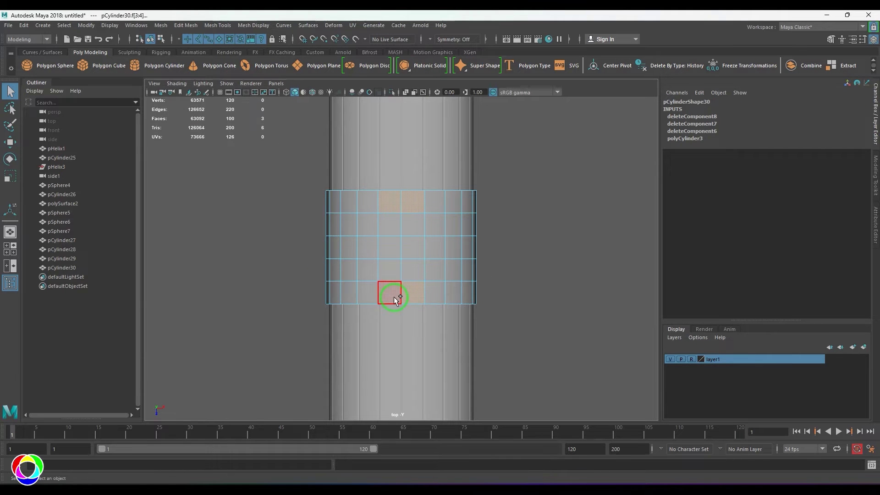
shift+double_click(412, 224)
key(ctrl+z)
shift+click(411, 269)
shift+click(414, 250)
key(space)
key(space)
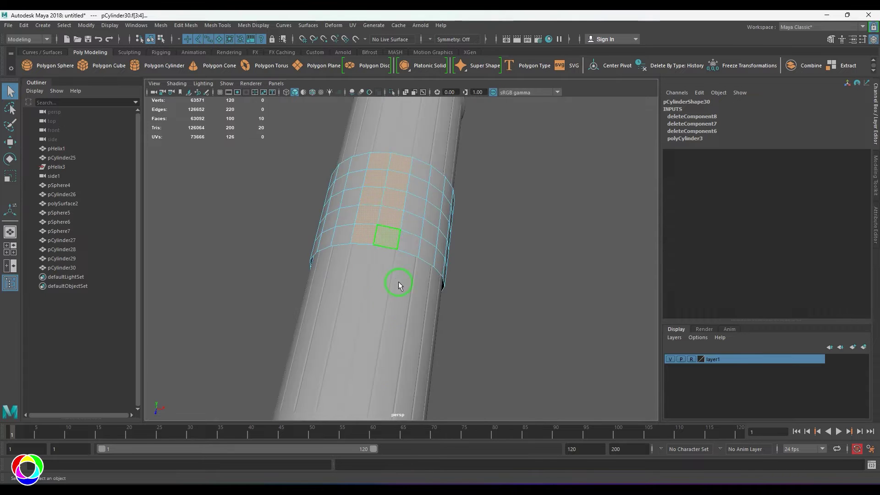
Extend the face selection down both sides in a stepped shape and delete all other faces of the cylinder band.
alt+drag(399, 284, 336, 270)
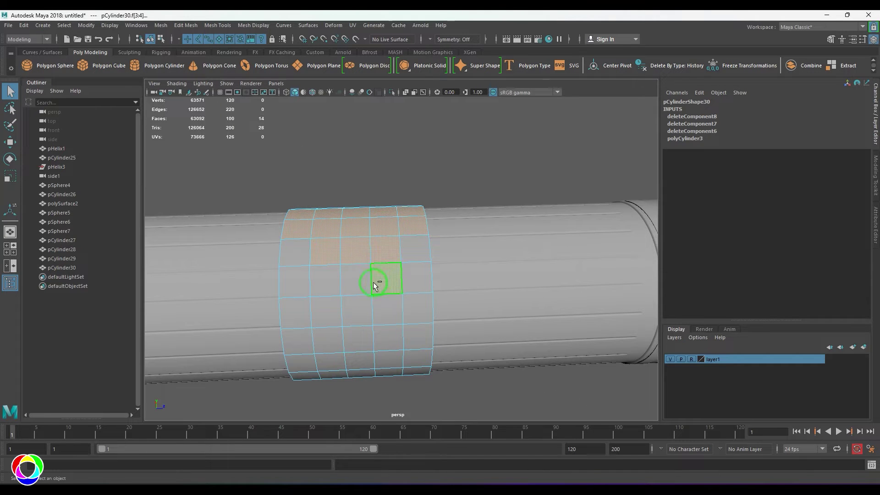
shift+click(344, 284)
alt+drag(418, 304, 650, 425)
shift+click(425, 240)
shift+click(450, 219)
shift+click(456, 212)
shift+click(456, 247)
key(Delete)
alt+drag(474, 284, 468, 256)
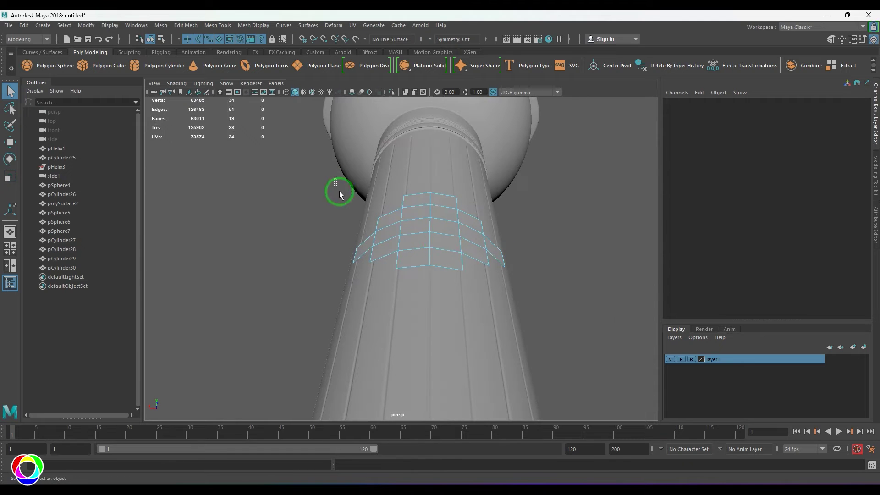
Delete the faces on one side of the stepped patch's centre line and return to object mode.
drag(340, 191, 416, 300)
key(Delete)
right_drag(444, 227, 510, 208)
alt+drag(510, 209, 490, 264)
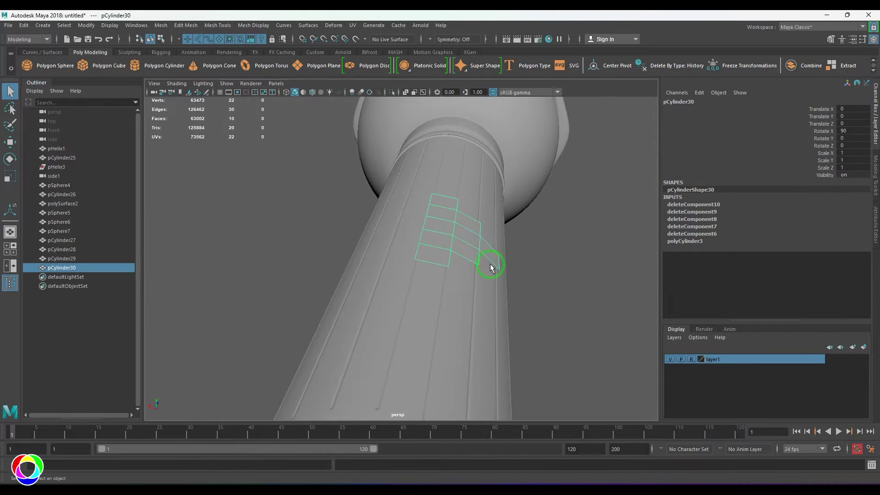
Reset the Duplicate Special options and create a mirrored instance of the half patch with an X scale of -1.
click(24, 25)
click(161, 169)
click(440, 53)
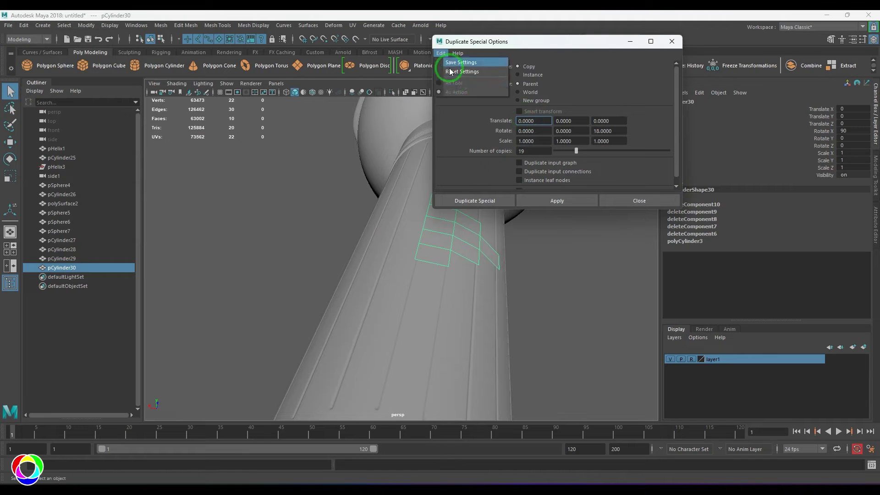
click(462, 71)
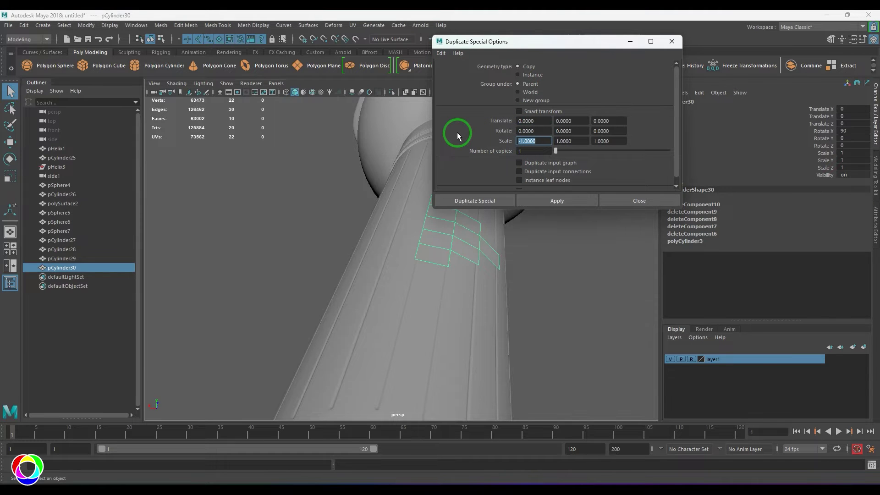
click(501, 196)
Select the row of faces along the patch's centre line and extrude it upward into a raised block.
alt+drag(552, 279, 420, 278)
right_drag(420, 278, 420, 302)
click(418, 265)
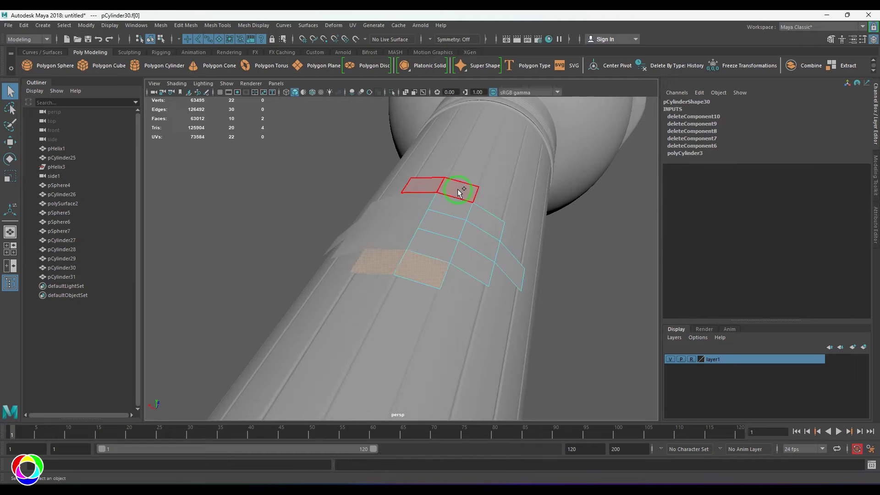
shift+double_click(457, 187)
alt+drag(458, 188, 443, 279)
key(ctrl+e)
drag(447, 196, 449, 169)
Isolate the half patch, delete the block's inner wall faces along the mirror seam, and show the whole model again.
alt+drag(403, 243, 494, 211)
key(F8)
key(ctrl+1)
key(F8)
click(540, 233)
shift+double_click(452, 200)
key(Delete)
key(ctrl+1)
key(r)
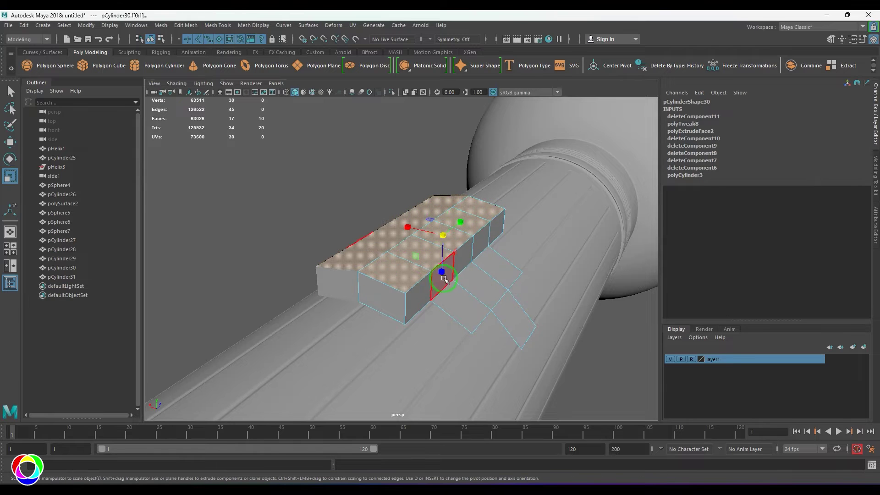
Select the outer top edges along the raised block and move them inward to slope its long side.
alt+drag(443, 255, 435, 229)
click(439, 263)
click(444, 275)
shift+double_click(500, 209)
key(w)
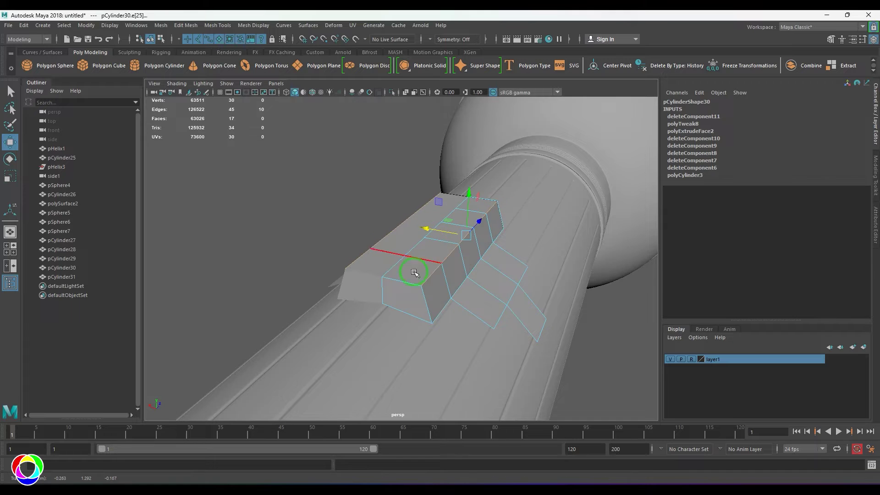
Select the top edges at both ends of the block and scale them inward to slope its ends.
click(409, 287)
alt+drag(443, 284, 350, 292)
alt+drag(364, 261, 281, 241)
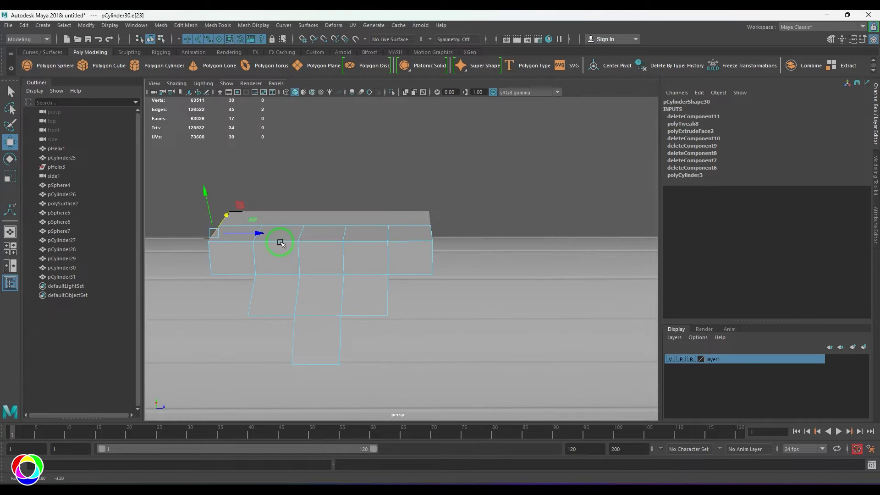
shift+double_click(431, 231)
key(r)
drag(340, 243, 403, 250)
Preview the half block with smoothing and return it to the unsmoothed display.
scroll(374, 277, up, 1)
right_drag(374, 276, 399, 252)
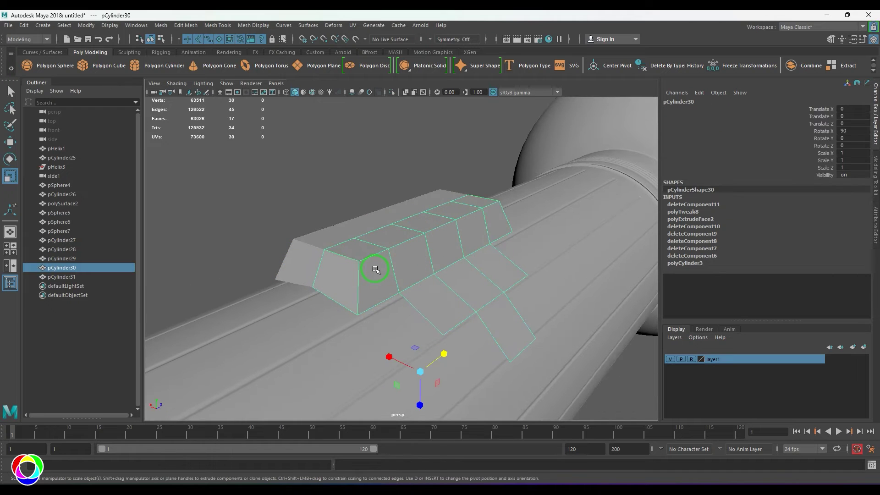
key(3)
key(1)
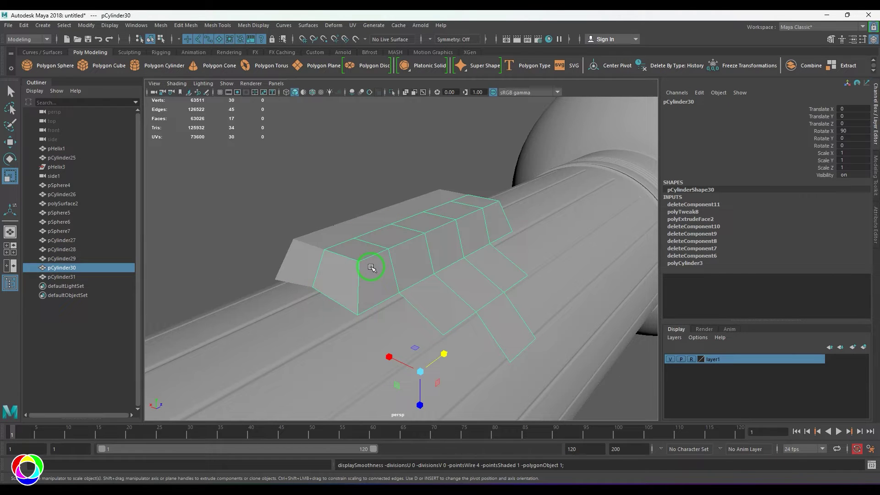
Bevel the block's top outline and corner edges with a fraction of 0.2 and 2 segments.
key(F10)
click(359, 261)
shift+click(358, 293)
shift+click(374, 255)
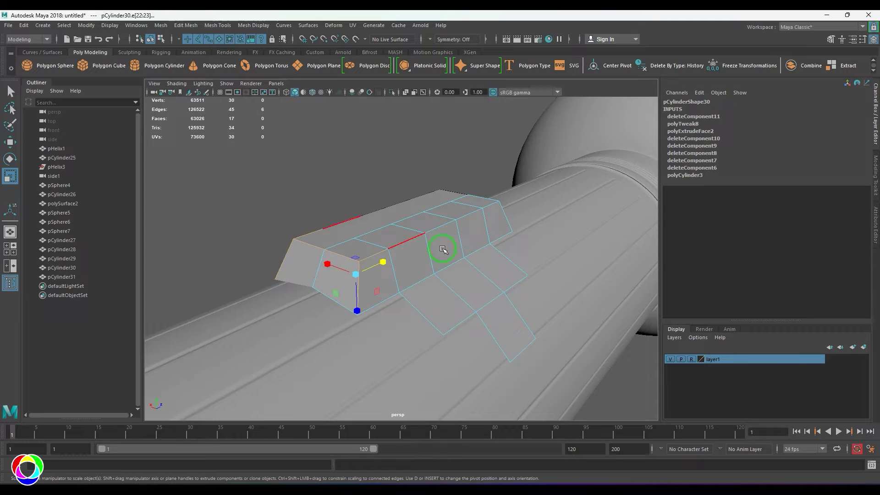
alt+drag(446, 250, 383, 231)
key(ctrl+b)
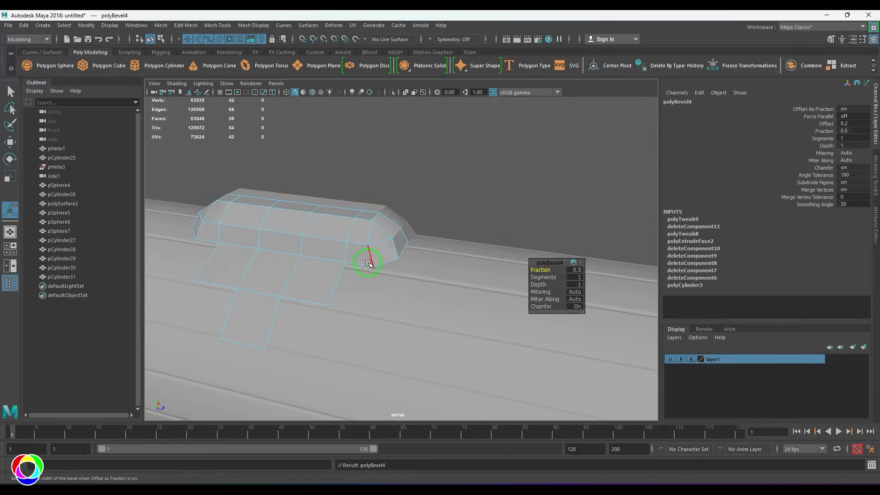
alt+drag(367, 261, 424, 263)
drag(540, 270, 552, 276)
alt+drag(402, 277, 436, 275)
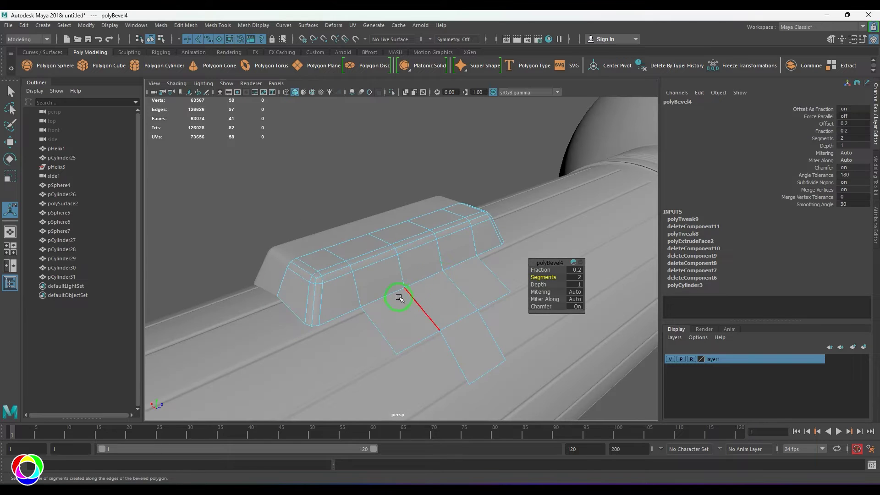
Select the two outer corner vertices of the side flap and scale them closer together to taper the flap.
alt+drag(399, 298, 334, 300)
key(q)
key(F9)
drag(402, 291, 384, 310)
shift+drag(207, 295, 248, 314)
key(w)
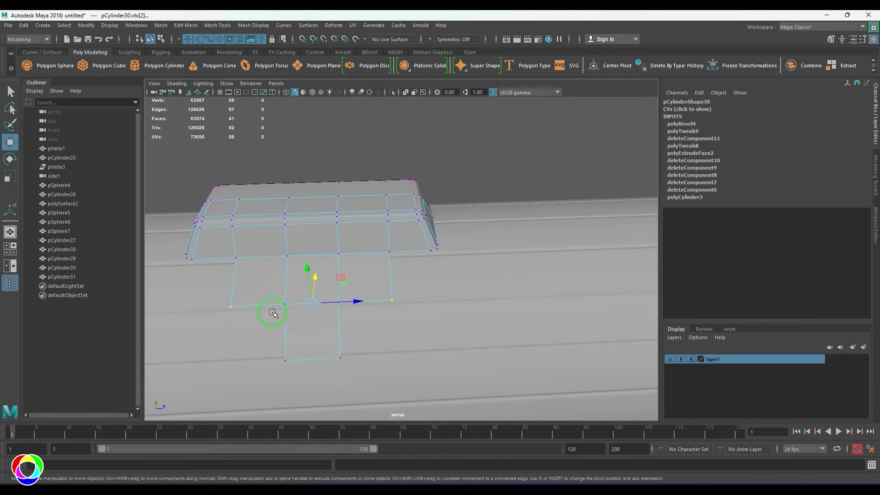
key(r)
drag(360, 302, 269, 320)
Extrude the part's outer border edges and move them slightly downward to give the shell thickness.
key(w)
key(F8)
key(F8)
drag(325, 274, 284, 261)
key(r)
key(w)
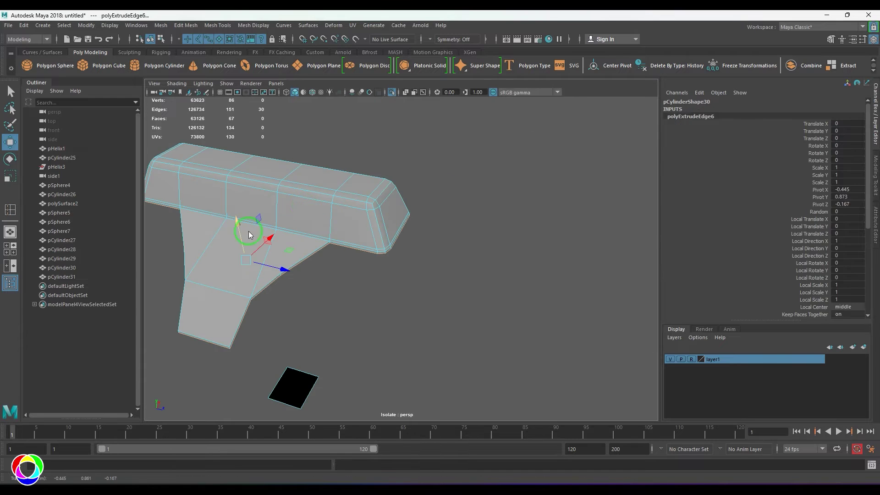
Preview the extruded part with smoothing from several sides and return to the unsmoothed display.
key(F8)
key(3)
click(450, 228)
scroll(449, 228, down, 3)
alt+drag(450, 228, 511, 300)
click(469, 265)
key(1)
Undo the border edge extrusion and its edge selection back to the object selection.
key(ctrl+z)
key(ctrl+z)
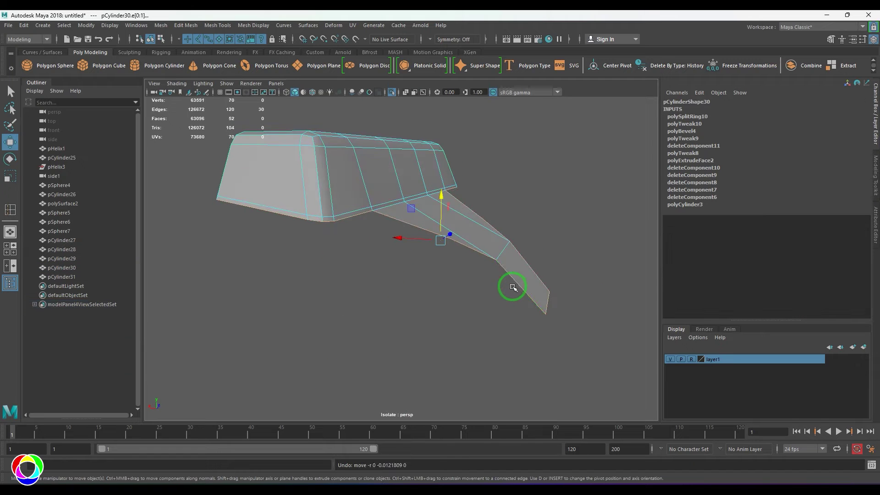
key(ctrl+z)
key(ctrl+z)
key(ctrl+z)
key(ctrl+z)
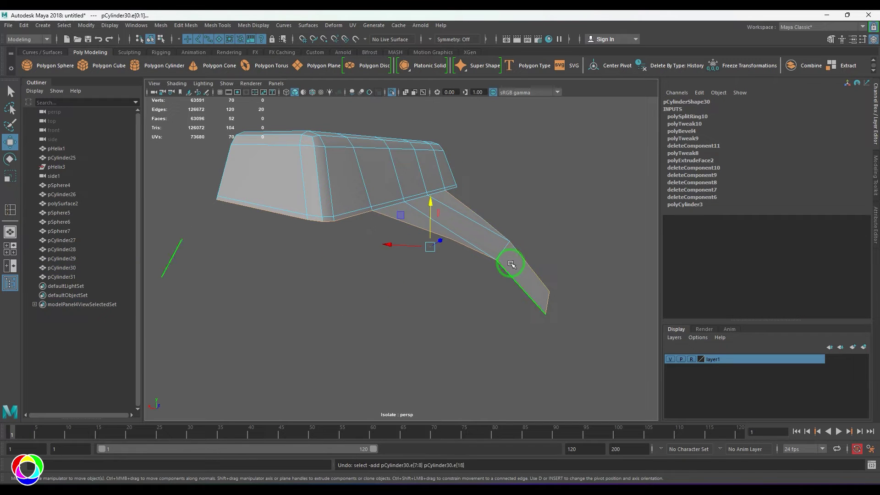
key(ctrl+z)
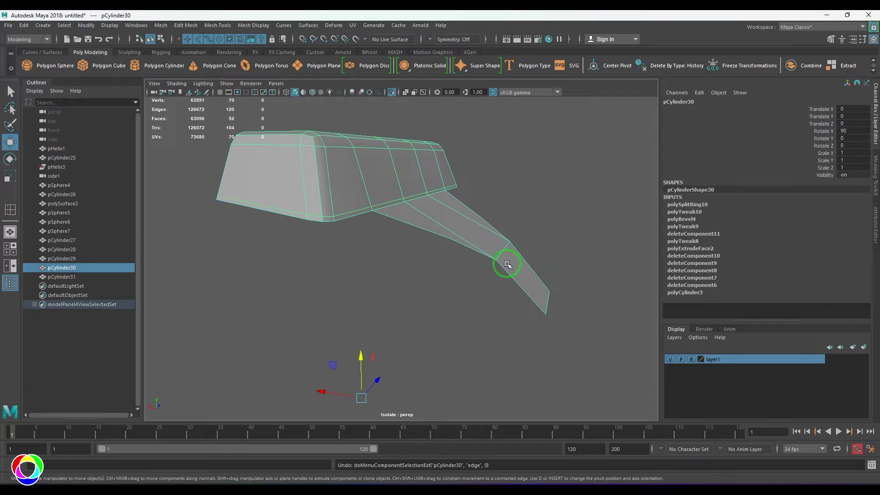
Delete the interior edges of the side flap to merge it into a single face.
alt+drag(508, 265, 457, 270)
right_drag(460, 260, 384, 224)
click(439, 236)
shift+click(549, 231)
key(Delete)
click(526, 289)
key(Delete)
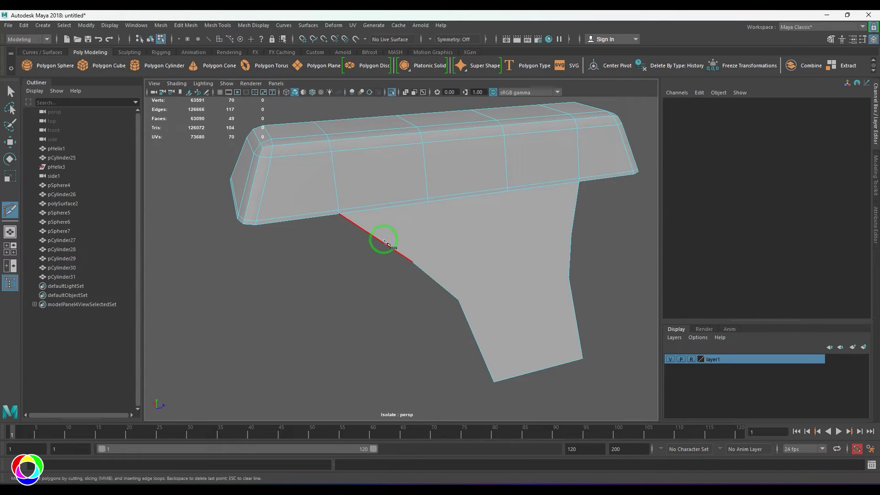
Use Multi-Cut to cut four crosswise edges over the side flap between its opposite borders.
click(412, 262)
click(458, 300)
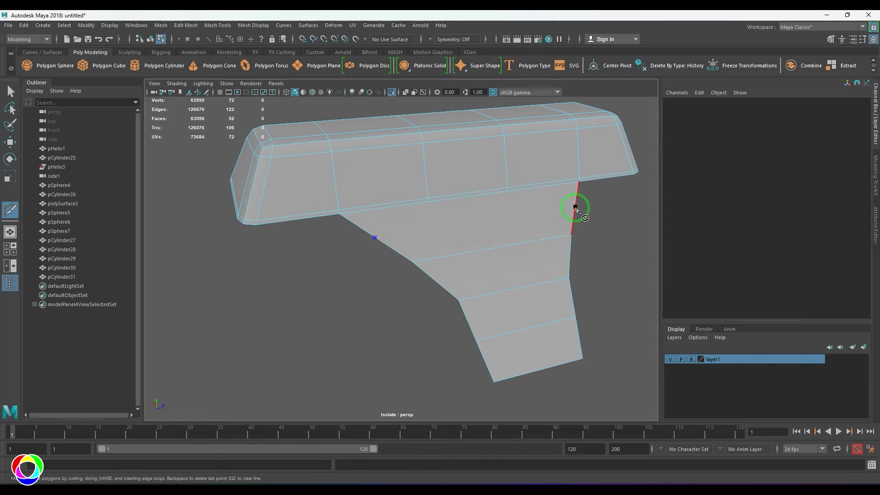
alt+drag(575, 253, 463, 277)
key(w)
Select all five faces of the side flap.
scroll(463, 277, up, 2)
key(F11)
click(407, 214)
shift+click(454, 232)
shift+click(482, 251)
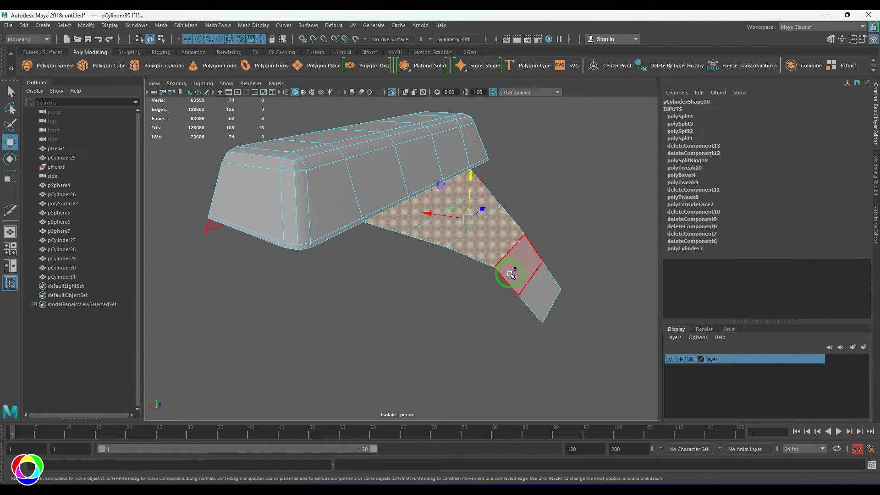
shift+click(505, 277)
shift+click(531, 317)
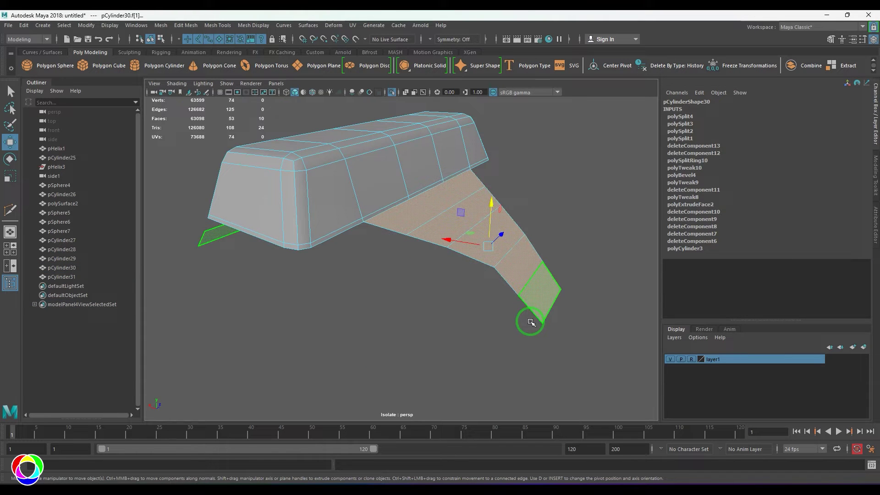
alt+drag(532, 338, 448, 277)
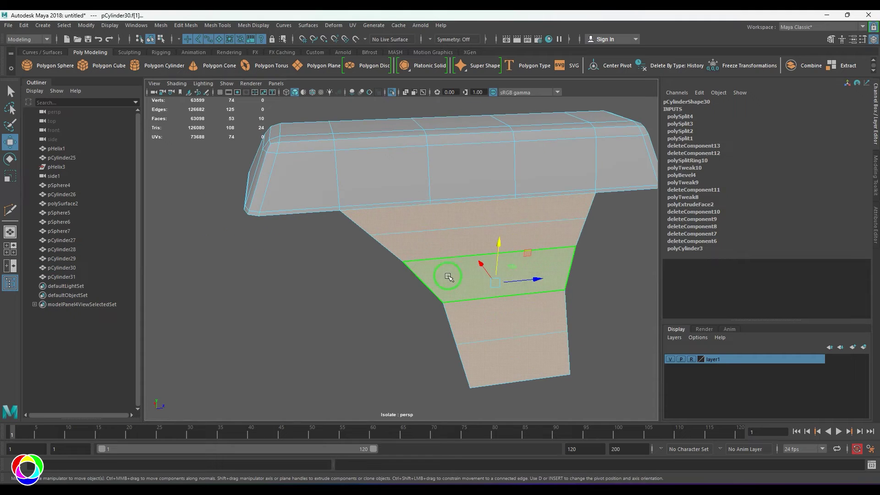
Use Multi-Cut to add a crosswise edge loop to the block and a lengthwise cut down the flap's middle.
right_drag(448, 277, 471, 144)
right_drag(453, 174, 502, 140)
shift+right_drag(502, 140, 466, 156)
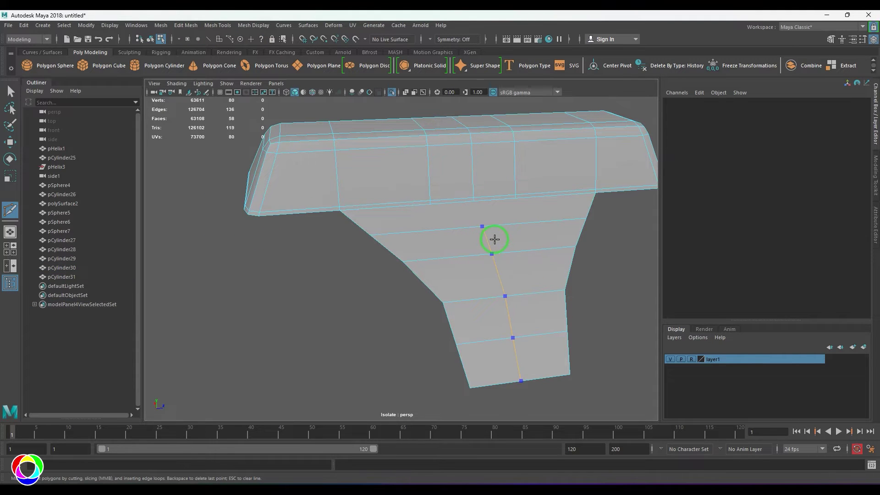
mouse_move(494, 238)
alt+mouse_down()
mouse_move(467, 261)
mouse_move(487, 240)
alt+mouse_up()
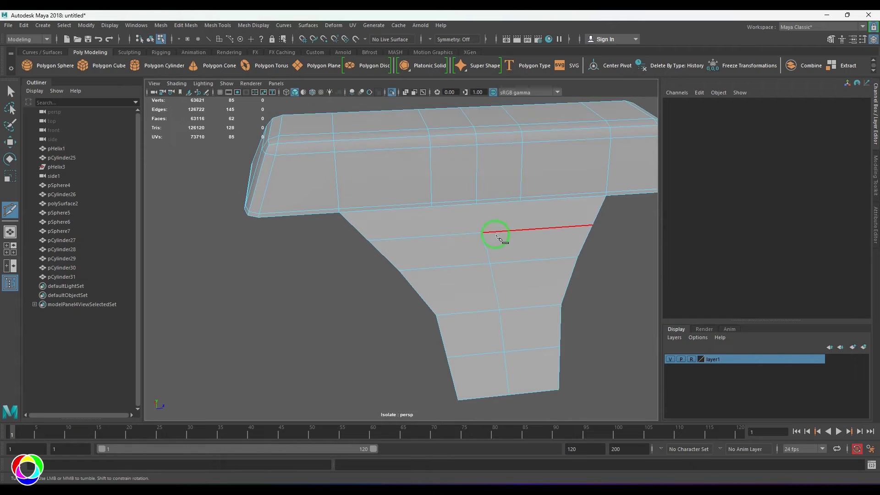
Finish the lengthwise cut at the flap's upper border and delete the two extra edge loops flanking the block's middle loop.
click(476, 203)
key(w)
double_click(431, 180)
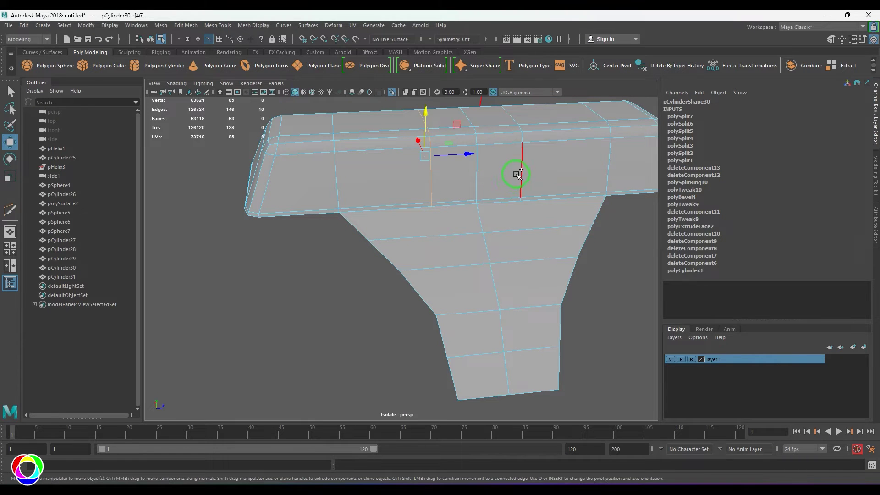
shift+double_click(521, 174)
shift+right_drag(530, 185, 426, 224)
alt+drag(426, 223, 516, 274)
alt+drag(481, 264, 476, 266)
alt+middle_drag(476, 266, 443, 280)
key(F8)
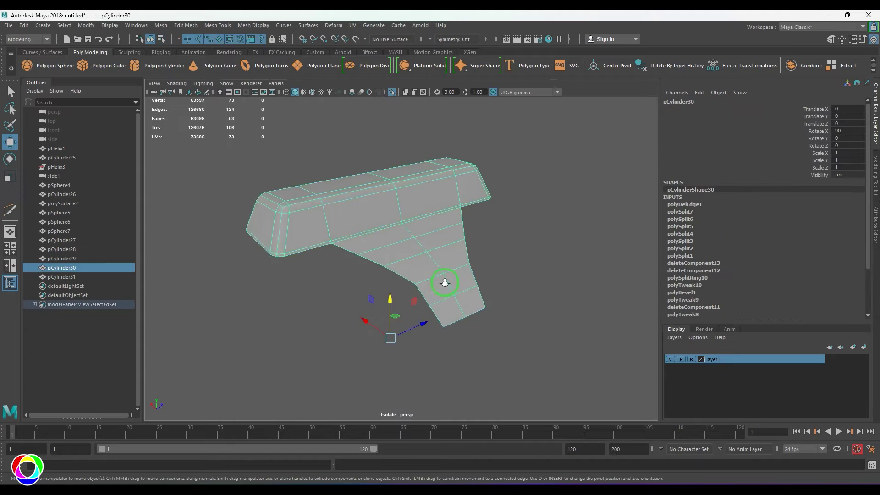
Select the middle edge loop and examine how it runs through the block and flap.
scroll(443, 280, up, 2)
alt+drag(444, 280, 407, 257)
scroll(435, 278, up, 3)
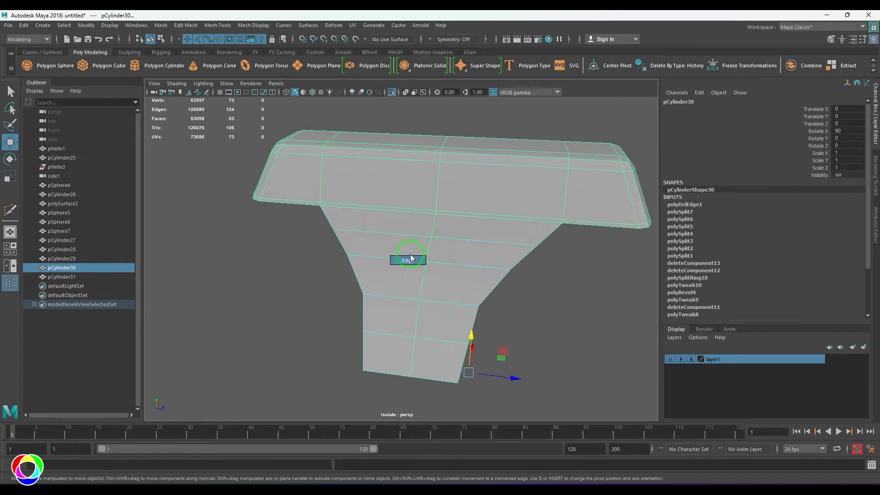
key(F10)
key(r)
key(w)
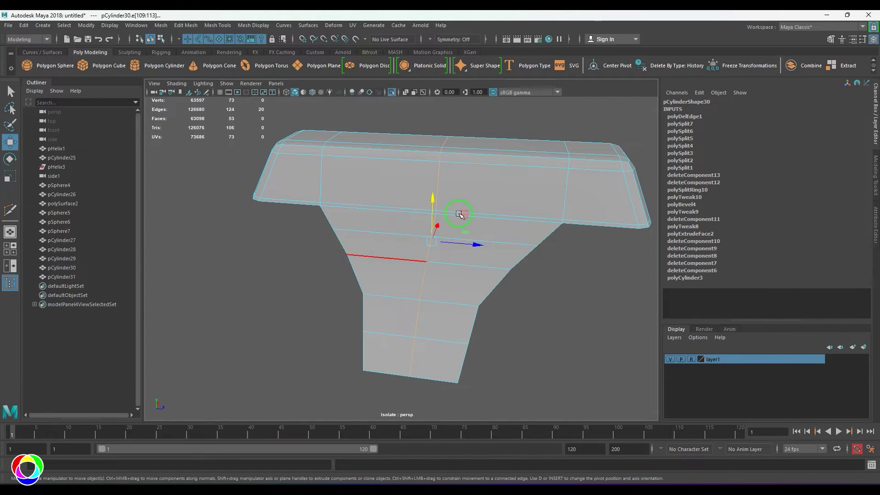
key(F8)
alt+drag(349, 255, 470, 283)
scroll(417, 277, up, 3)
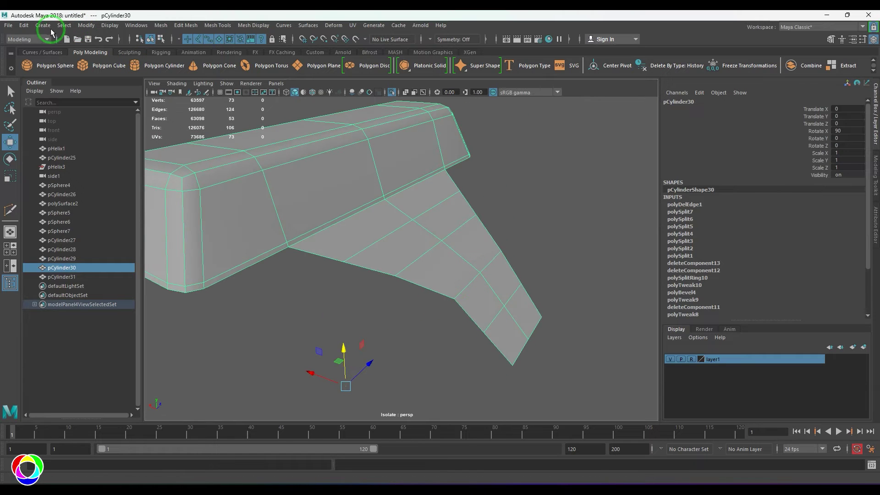
Draw a two-point circular arc between the vertices at the upper and lower ends of the flap's middle edge line.
click(51, 28)
click(112, 95)
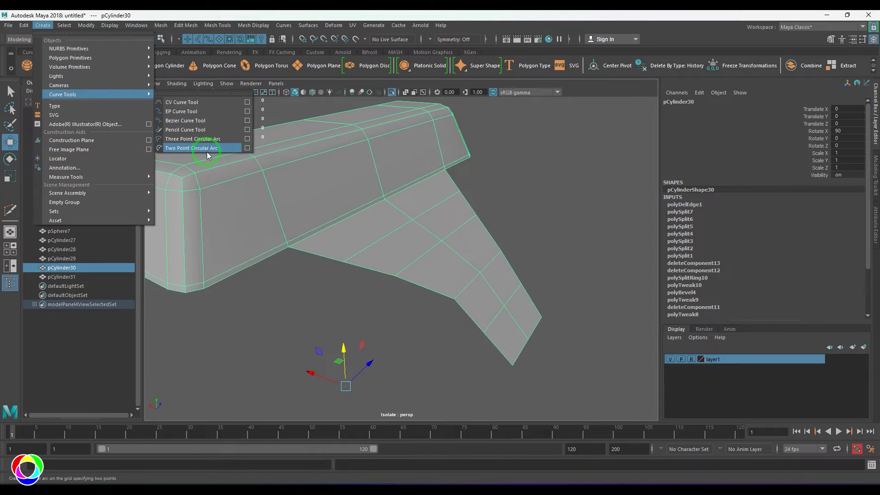
mouse_move(513, 228)
alt+mouse_down()
mouse_move(521, 224)
mouse_move(514, 228)
alt+mouse_up()
click(86, 25)
mouse_move(45, 26)
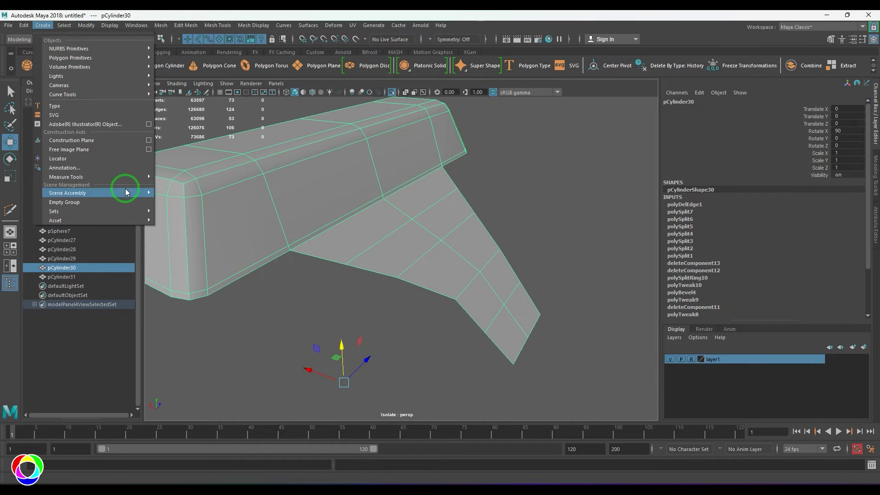
mouse_move(131, 95)
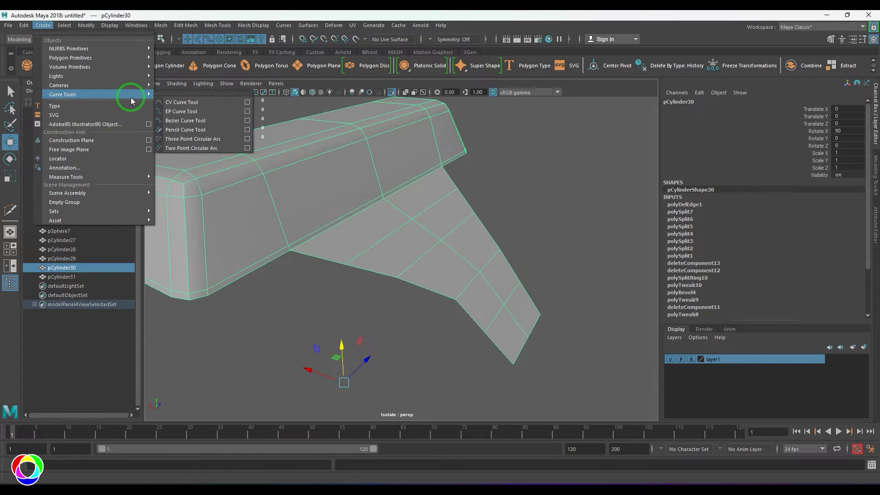
click(203, 142)
mouse_move(392, 240)
alt+mouse_down()
mouse_move(290, 130)
mouse_move(412, 242)
mouse_move(390, 236)
alt+mouse_up()
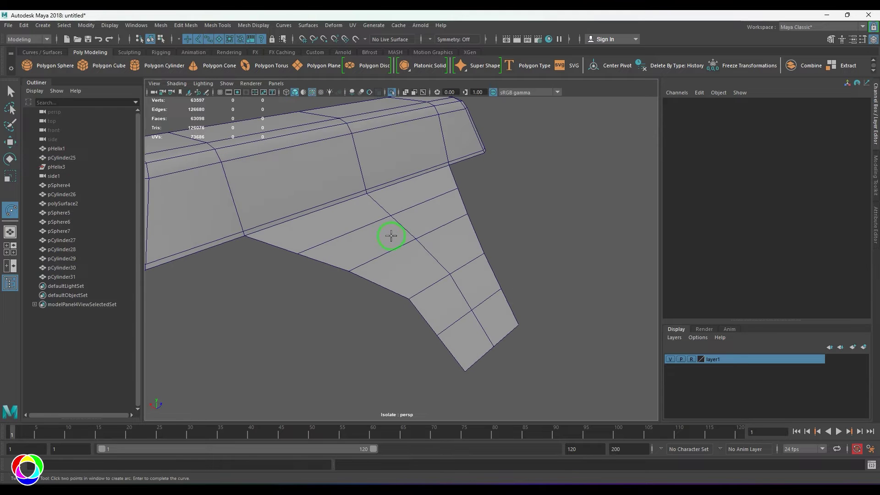
click(494, 346)
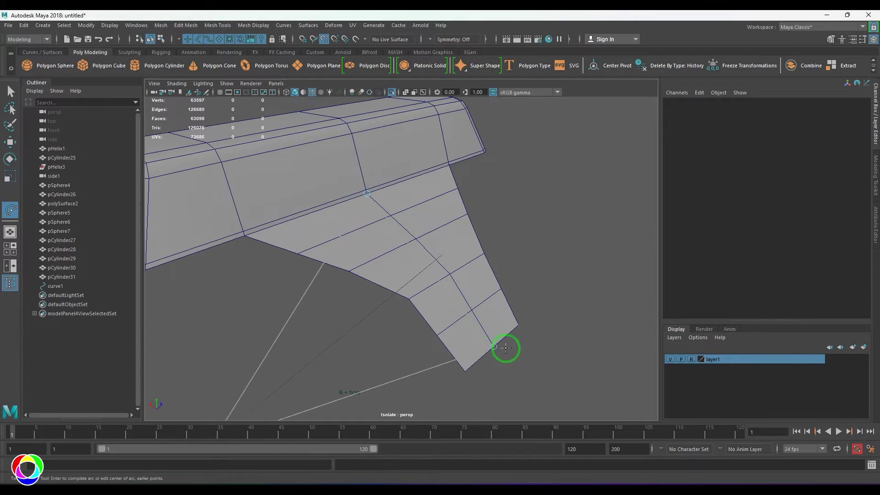
alt+drag(433, 303, 450, 298)
key(Return)
key(space)
key(f)
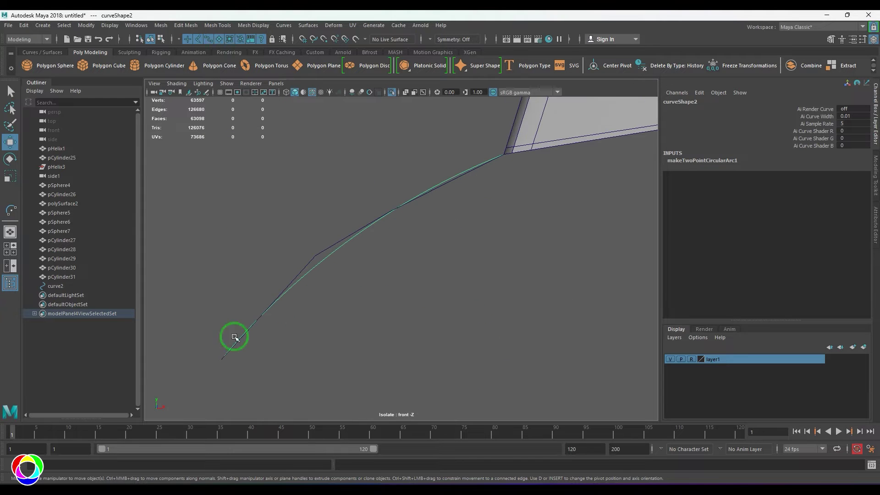
alt+drag(435, 206, 414, 283)
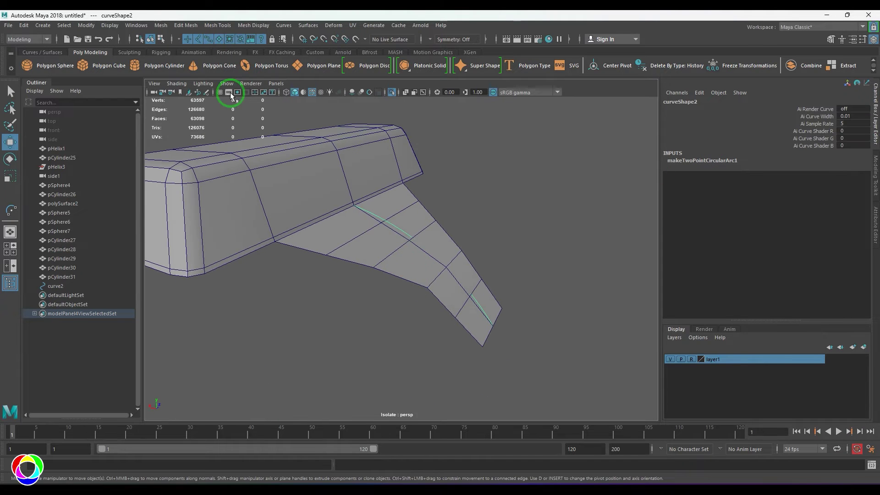
Display the arc's edit points and set it to 5 sections with Linear degree.
click(102, 27)
mouse_move(153, 152)
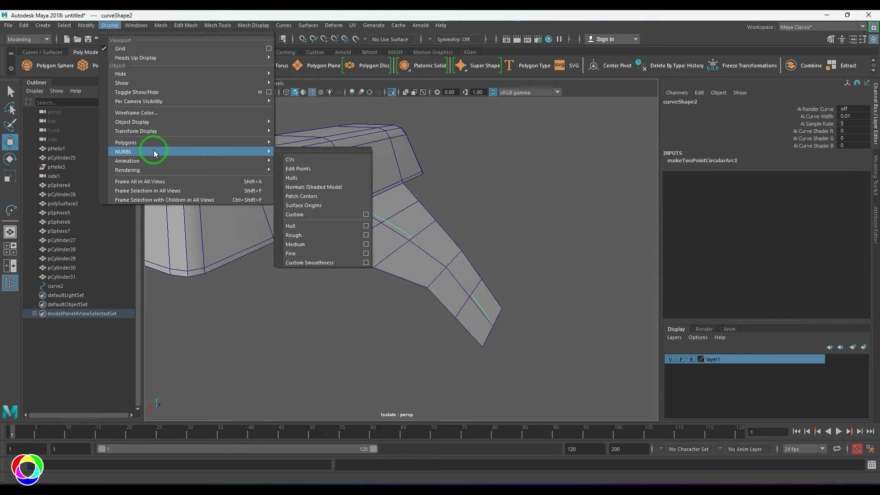
click(302, 169)
mouse_move(412, 247)
alt+mouse_down()
mouse_move(424, 261)
mouse_move(418, 275)
mouse_move(402, 253)
alt+mouse_up()
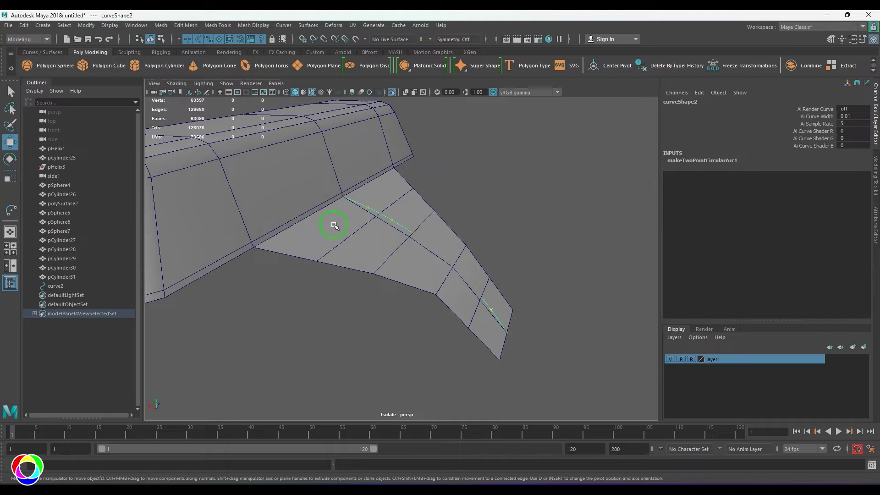
click(752, 160)
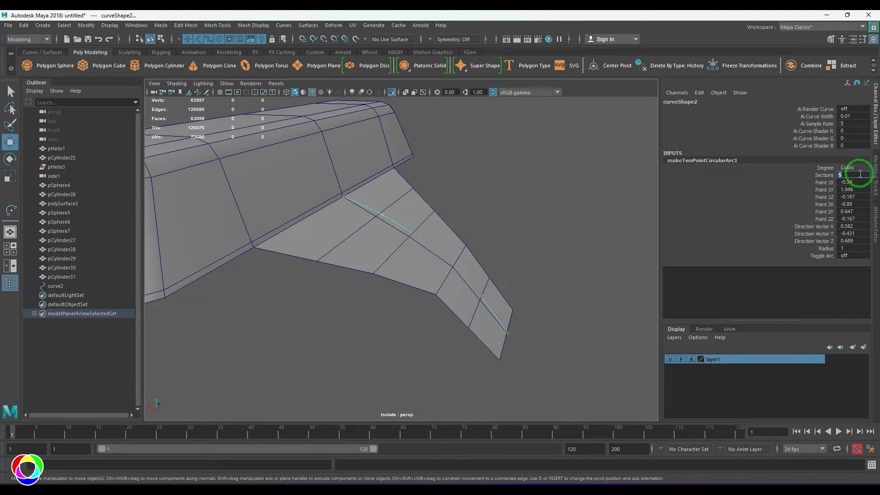
alt+drag(401, 253, 405, 248)
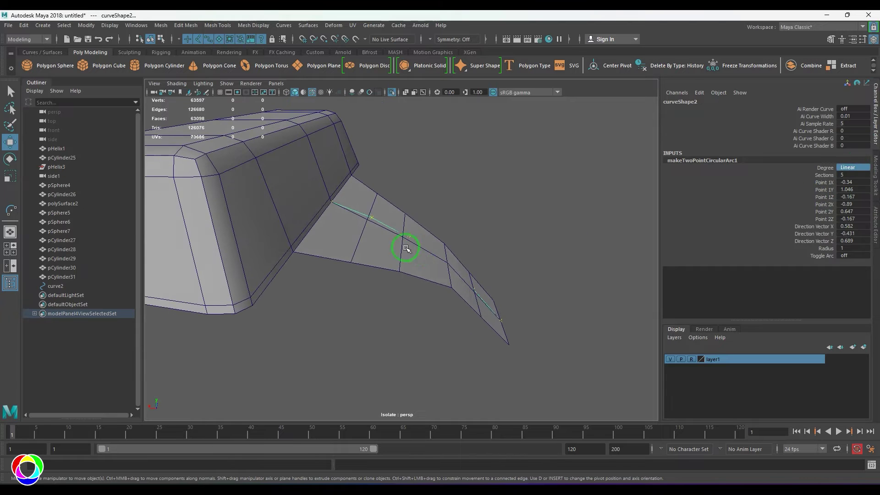
In the front view, snap the flap's three upper crosswise vertex rows onto the corresponding points of the arc.
key(space)
scroll(461, 221, up, 2)
click(318, 255)
right_drag(450, 260, 348, 257)
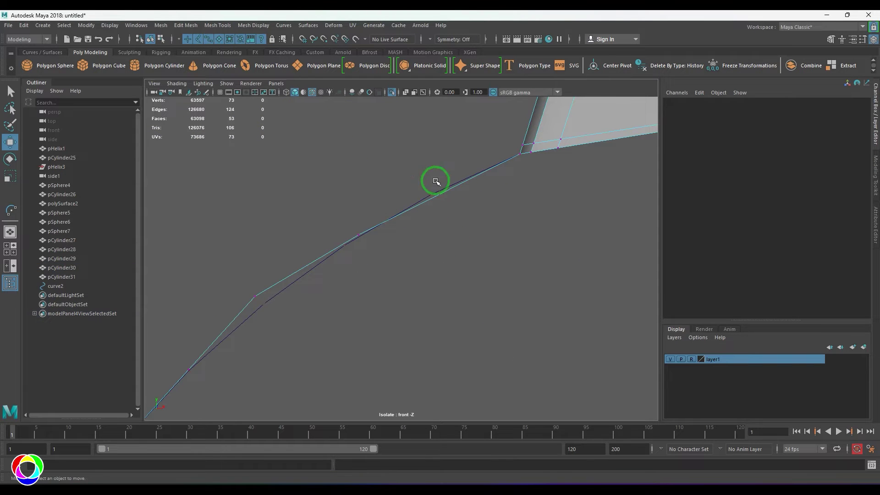
click(440, 195)
drag(440, 195, 447, 211)
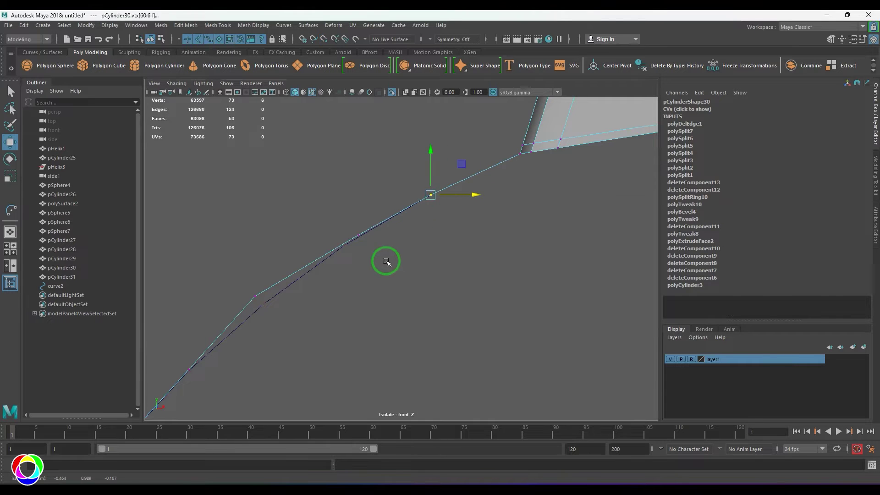
click(360, 236)
middle_drag(345, 246, 352, 197)
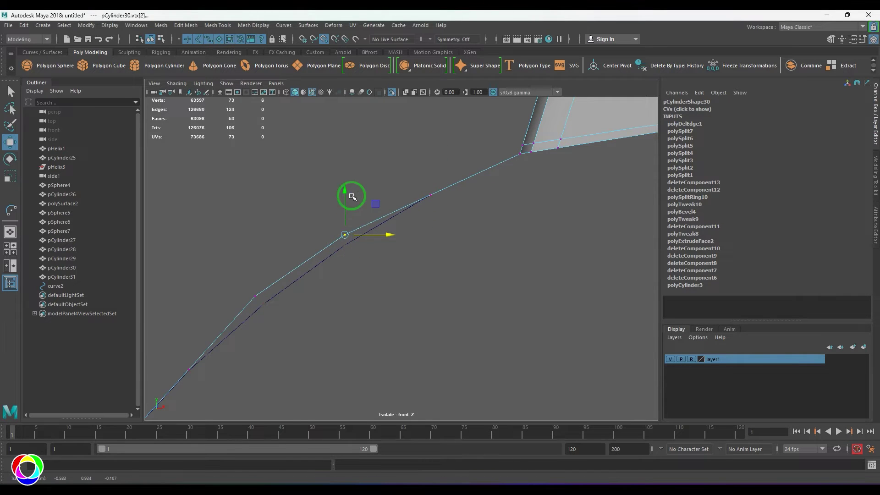
click(255, 297)
middle_drag(281, 303, 264, 308)
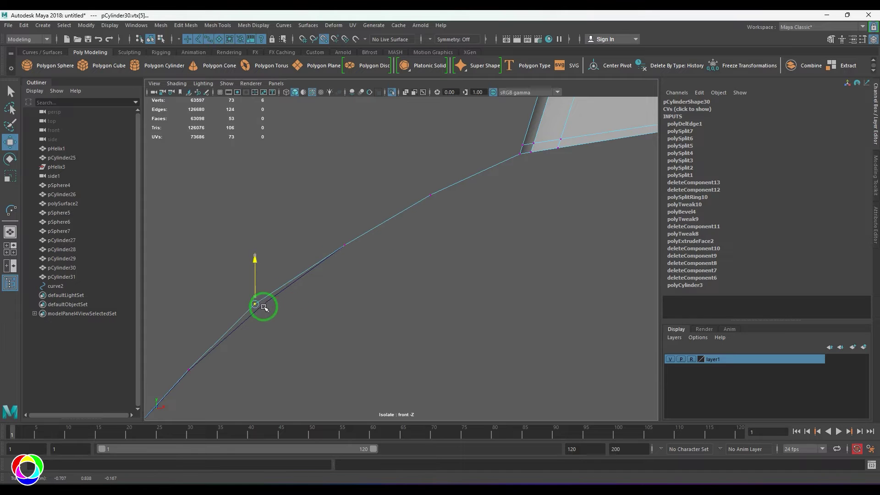
Snap the flap's lowest inner vertex row onto the arc's remaining point.
alt+middle_drag(247, 360, 376, 255)
scroll(375, 255, up, 1)
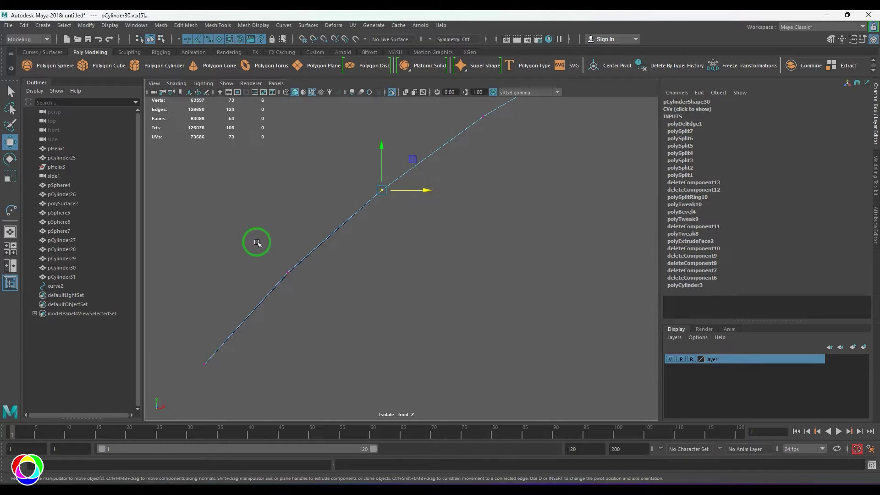
middle_drag(329, 271, 303, 296)
drag(255, 238, 251, 209)
key(ctrl+z)
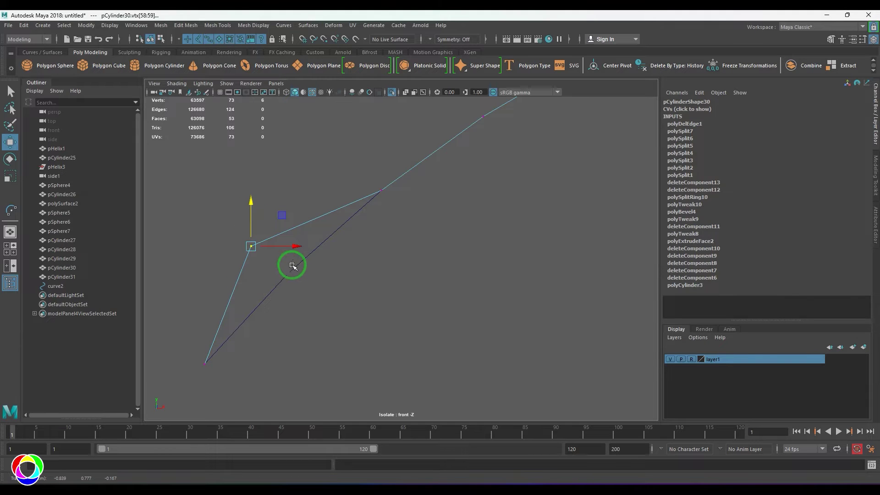
middle_drag(284, 288, 290, 281)
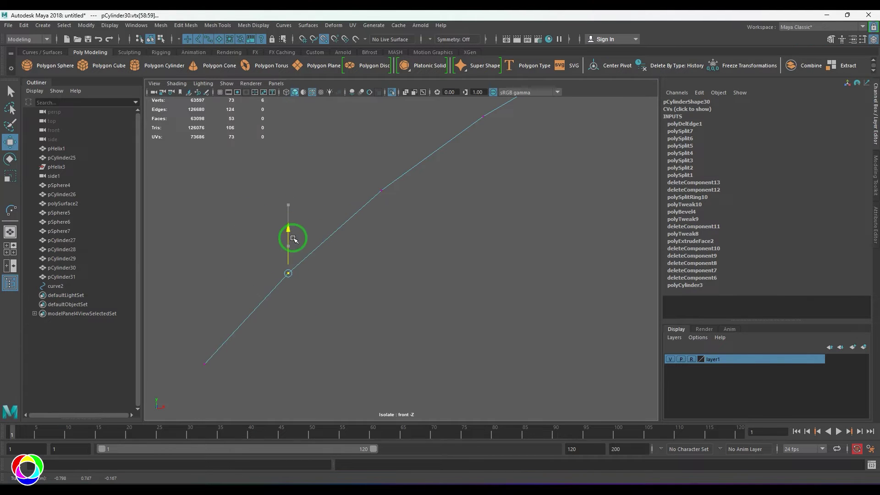
Delete the stray black square face beside the flap's lower end in the perspective view.
key(space)
drag(336, 243, 336, 212)
alt+drag(353, 266, 307, 285)
right_drag(398, 242, 428, 215)
mouse_move(403, 247)
alt+mouse_down()
mouse_move(470, 267)
mouse_move(345, 260)
mouse_move(392, 289)
mouse_move(365, 291)
mouse_move(390, 252)
alt+mouse_up()
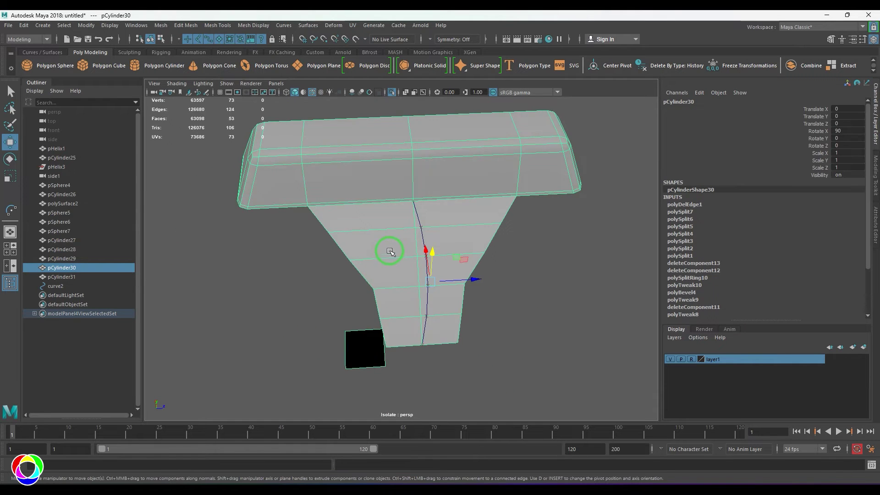
scroll(389, 251, down, 4)
click(501, 342)
click(424, 281)
right_drag(381, 322, 381, 348)
drag(370, 327, 403, 360)
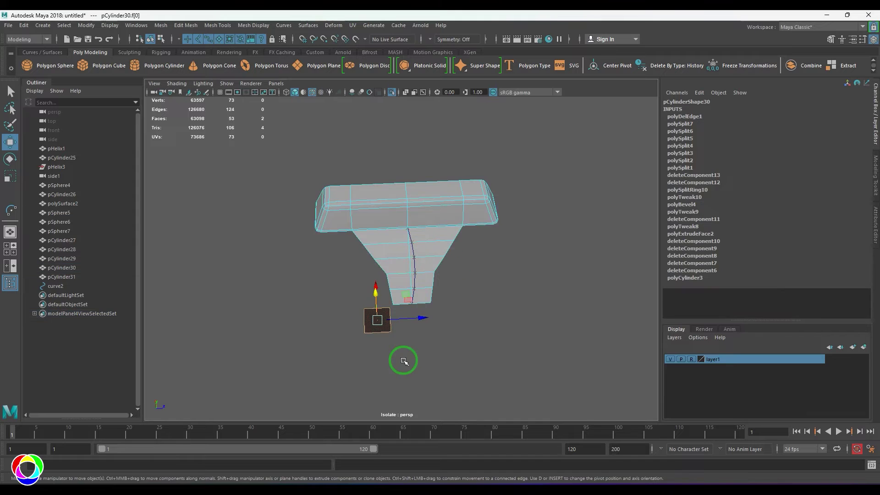
key(Delete)
Preview the block and flap with mesh smoothing and return to the unsmoothed display.
right_drag(404, 270, 451, 239)
scroll(431, 297, up, 4)
click(422, 288)
click(458, 306)
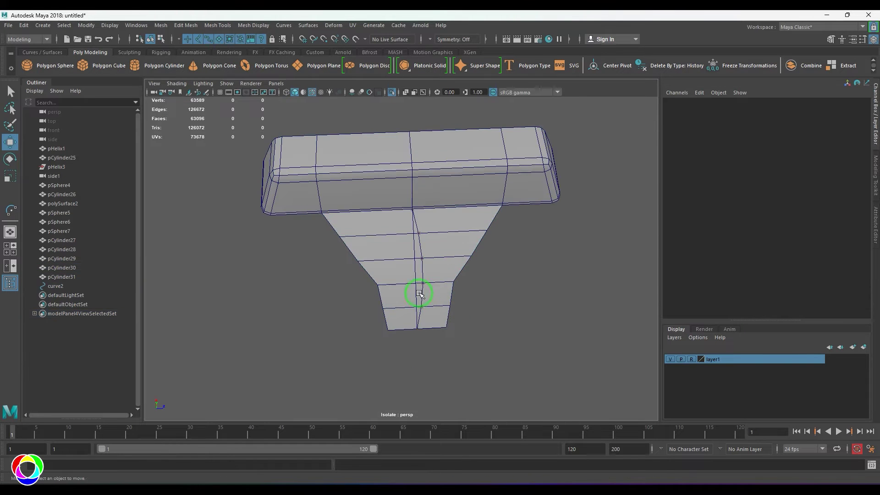
click(400, 277)
alt+drag(400, 277, 449, 257)
key(3)
click(542, 243)
alt+drag(541, 243, 449, 270)
click(449, 270)
key(1)
Delete the arc curve running down the middle of the flap.
click(460, 296)
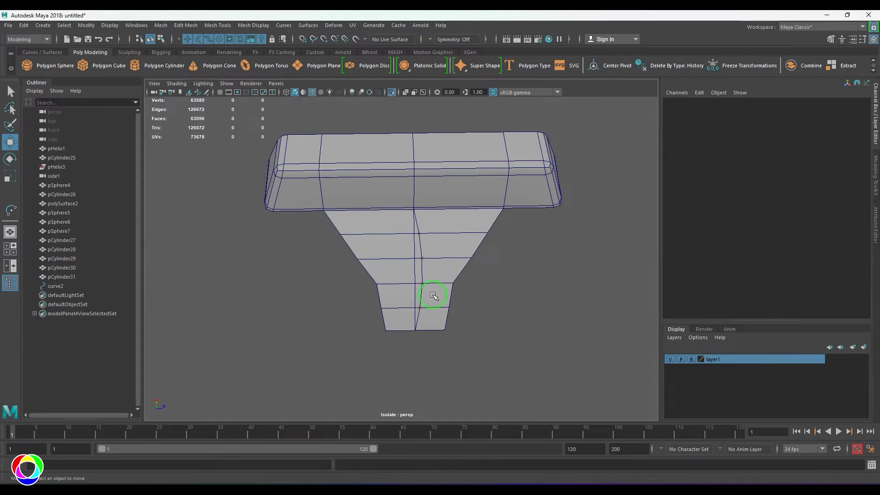
click(425, 294)
key(Delete)
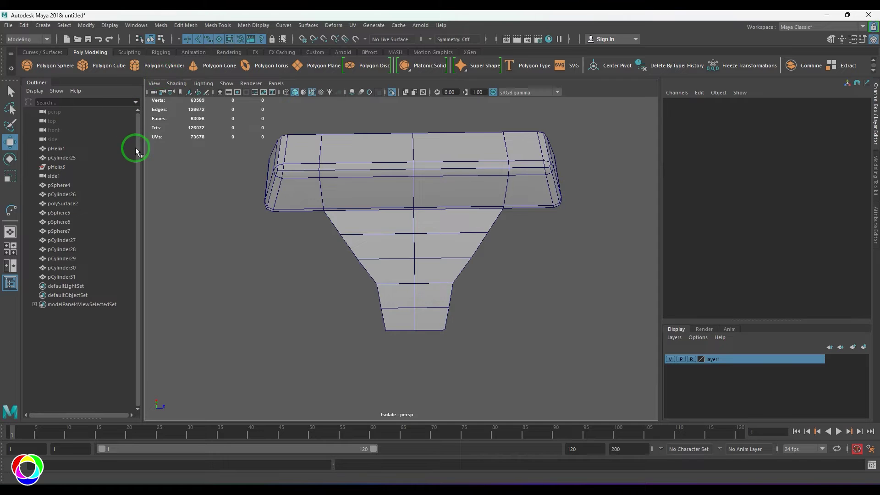
Draw a three-point circular arc along the flap's slanted side border, snapped to its upper corner, a middle vertex and the lower corner.
click(51, 26)
mouse_move(106, 95)
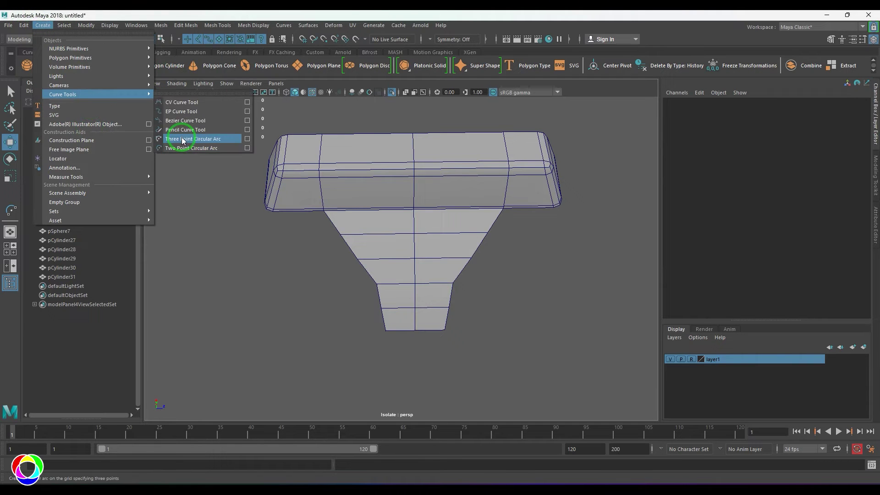
click(182, 140)
scroll(357, 225, up, 2)
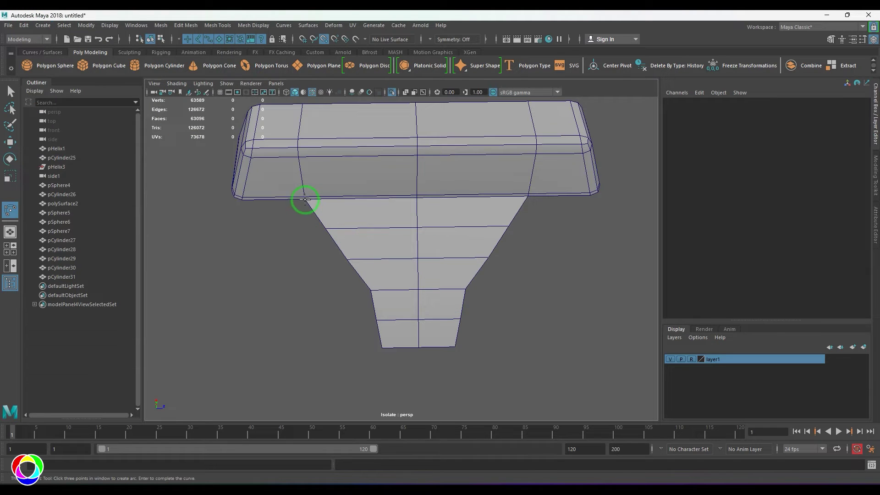
click(382, 346)
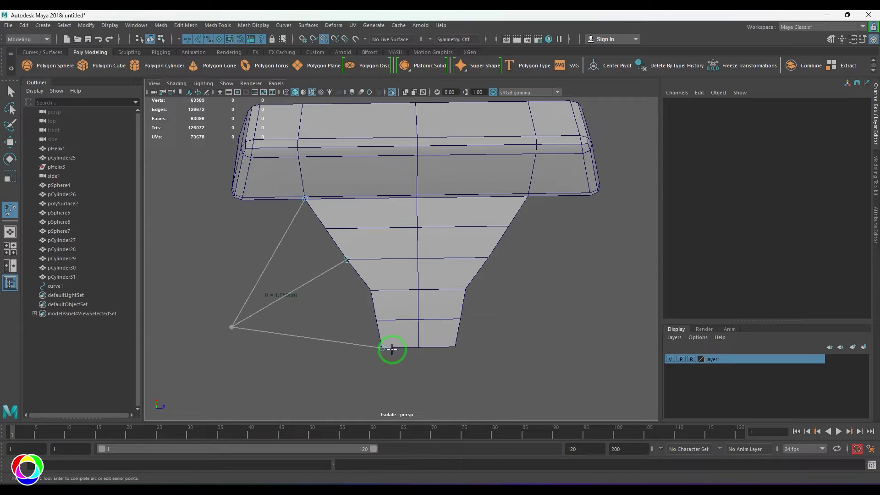
key(w)
Set the side arc to 5 sections with Linear degree and display its edit points.
click(742, 161)
click(855, 174)
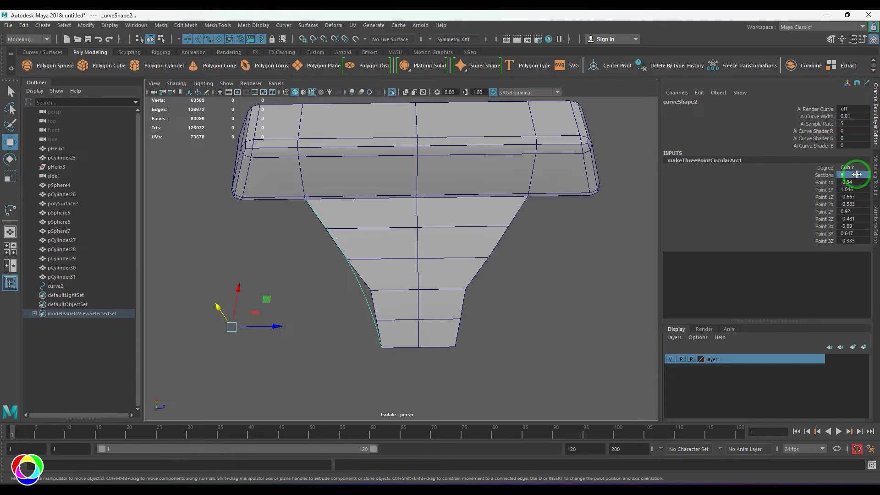
click(857, 167)
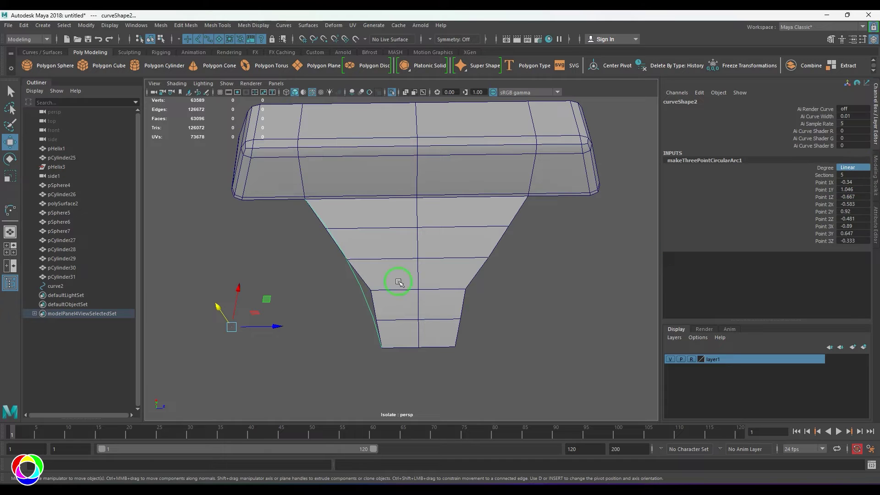
click(87, 27)
mouse_move(108, 27)
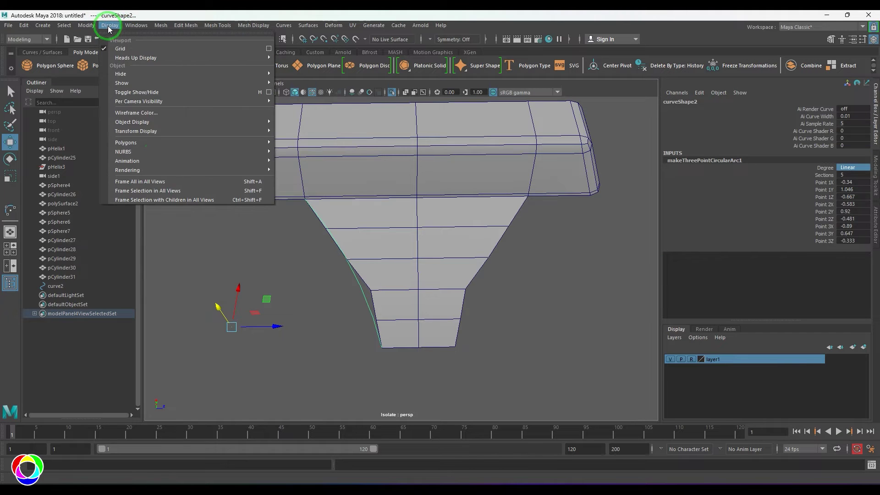
mouse_move(167, 157)
click(310, 173)
Snap the flap's slanted border vertices onto the edit points of the side arc.
alt+right_drag(385, 293, 458, 321)
click(352, 246)
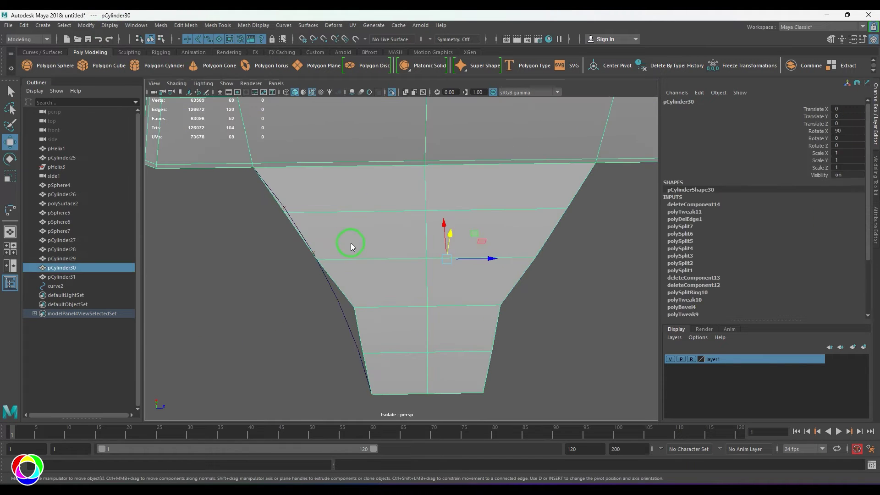
right_drag(351, 246, 306, 242)
drag(274, 198, 293, 226)
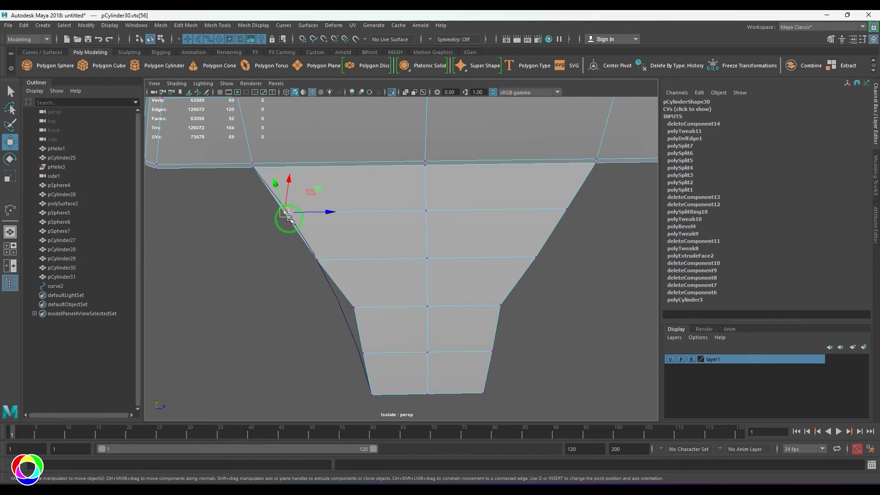
drag(282, 214, 285, 208)
click(314, 257)
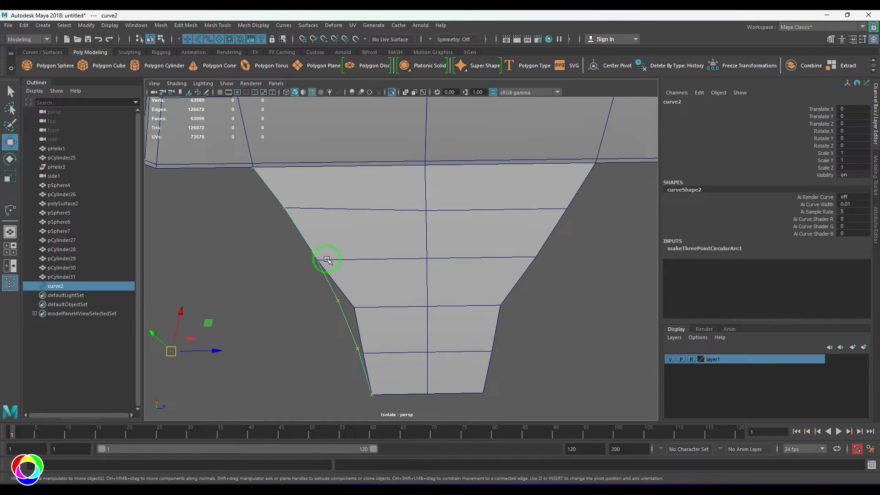
key(ctrl+z)
mouse_move(306, 248)
mouse_down()
mouse_move(322, 270)
mouse_move(313, 252)
mouse_up()
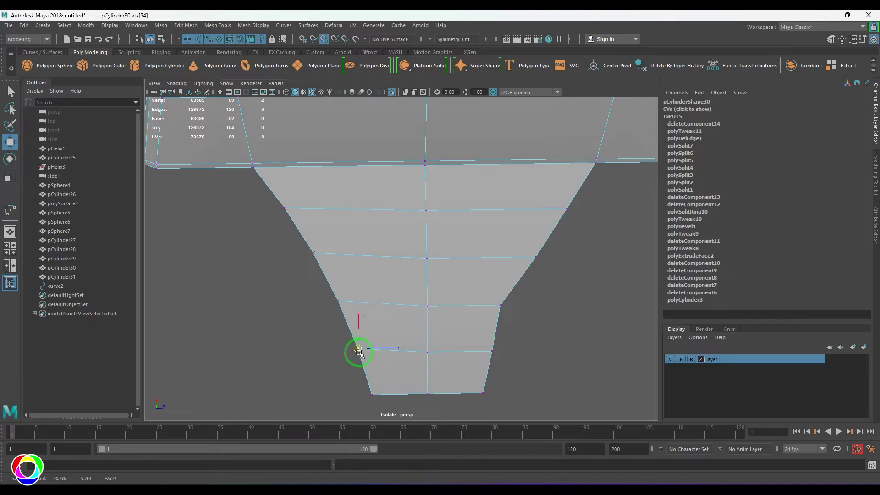
key(F8)
Delete the half of the block and flap opposite the newly curved border.
alt+drag(418, 330, 398, 250)
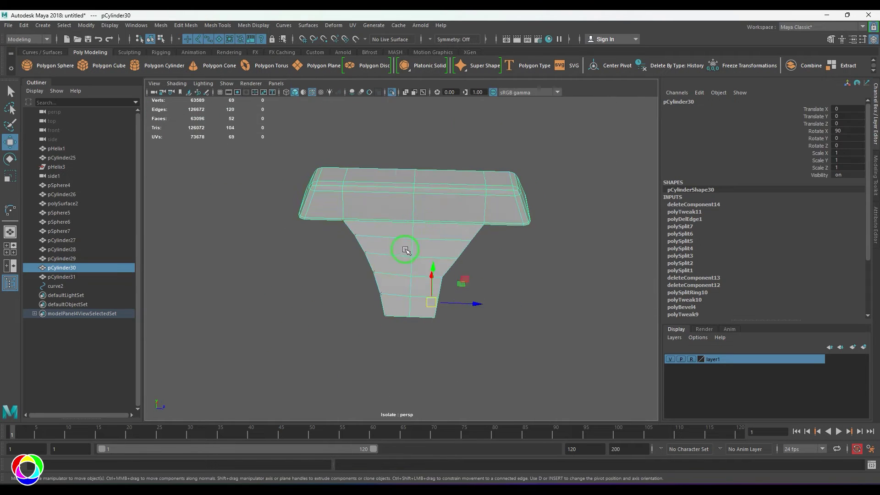
key(F11)
drag(436, 157, 509, 392)
key(Delete)
key(F8)
Turn off isolation and delete the old mirrored block half on the handle's other side.
key(ctrl+1)
alt+drag(385, 249, 298, 191)
click(297, 192)
key(Delete)
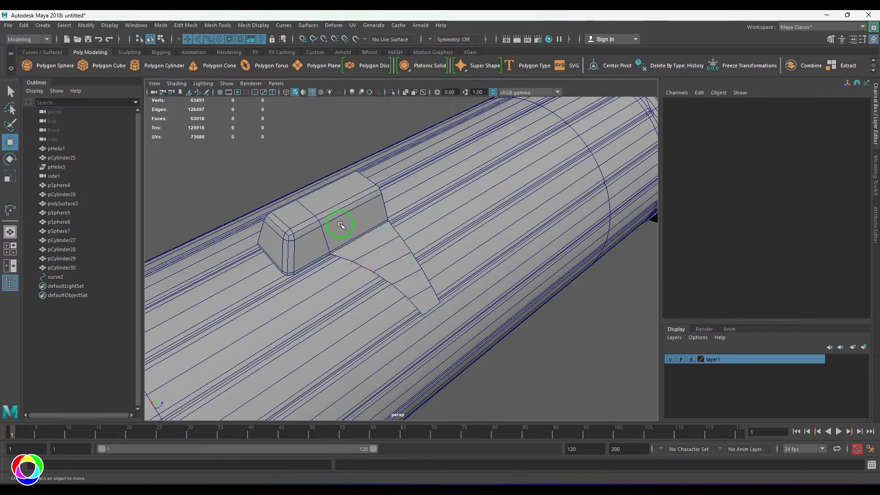
Delete the remaining piece's history, place its pivot at the cut edge's upper corner, and freeze its transformations.
click(338, 224)
alt+drag(337, 224, 395, 246)
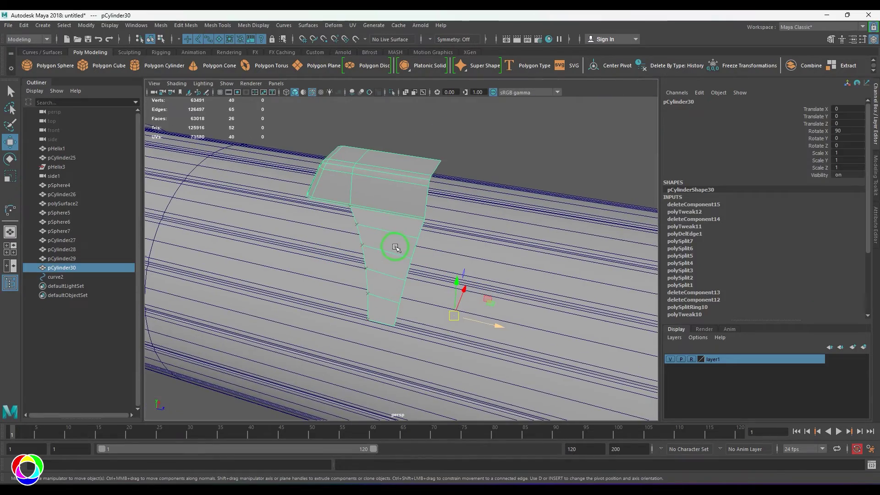
click(443, 165)
key(alt+shift+d)
click(85, 25)
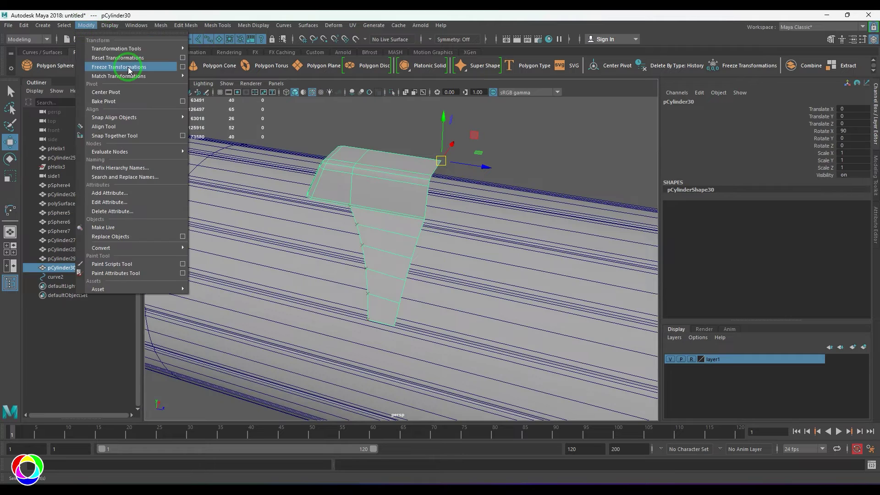
click(130, 67)
Duplicate the piece and mirror the copy along the handle with a Scale Z of -1.
scroll(369, 195, down, 2)
alt+drag(369, 194, 414, 224)
key(ctrl+d)
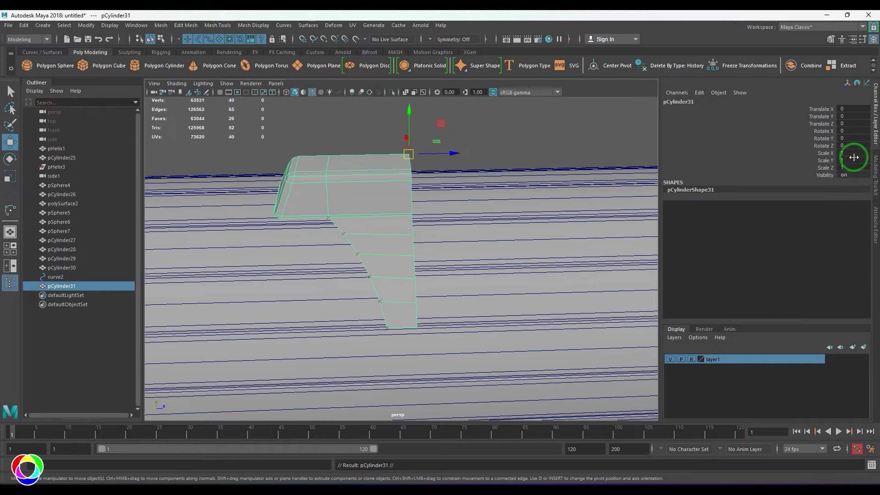
key(Return)
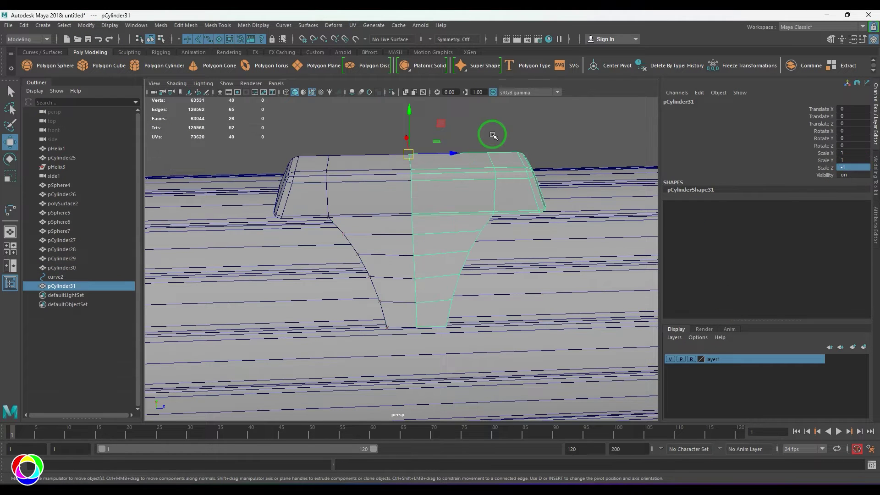
Combine the two mirrored pieces and merge the vertices along the flap's middle seam.
shift+click(377, 193)
click(160, 26)
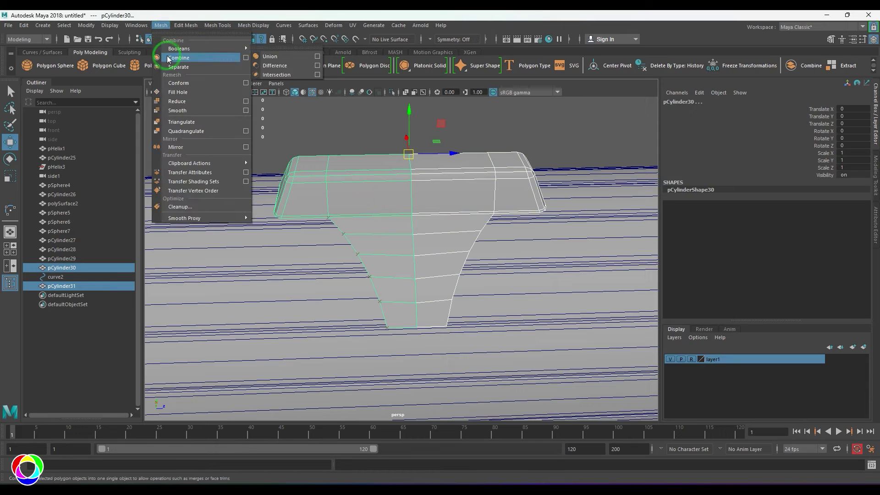
click(181, 55)
key(F9)
drag(392, 144, 431, 329)
shift+right_drag(434, 229, 484, 145)
key(q)
key(F8)
Delete the combined piece's history, then duplicate it and mirror the copy across the handle with Scale X -1.
alt+drag(442, 204, 442, 237)
key(alt+shift+d)
key(w)
key(d)
key(ctrl+d)
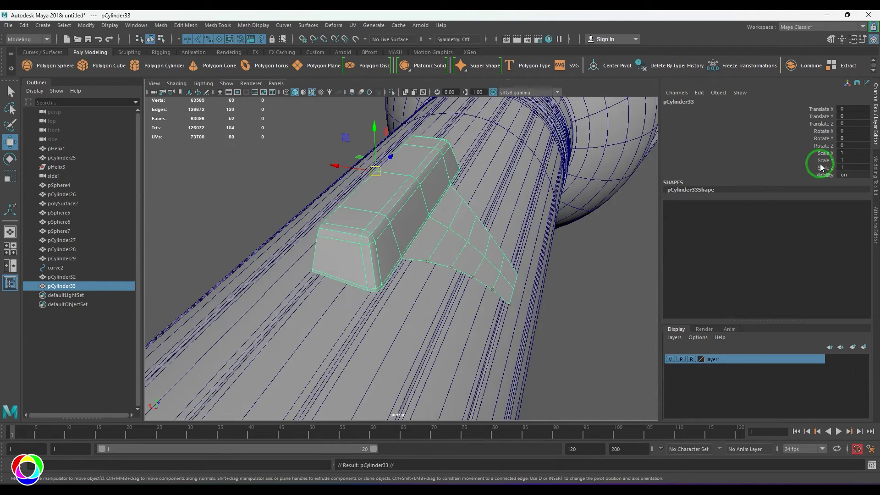
click(859, 152)
text(-1)
key(Return)
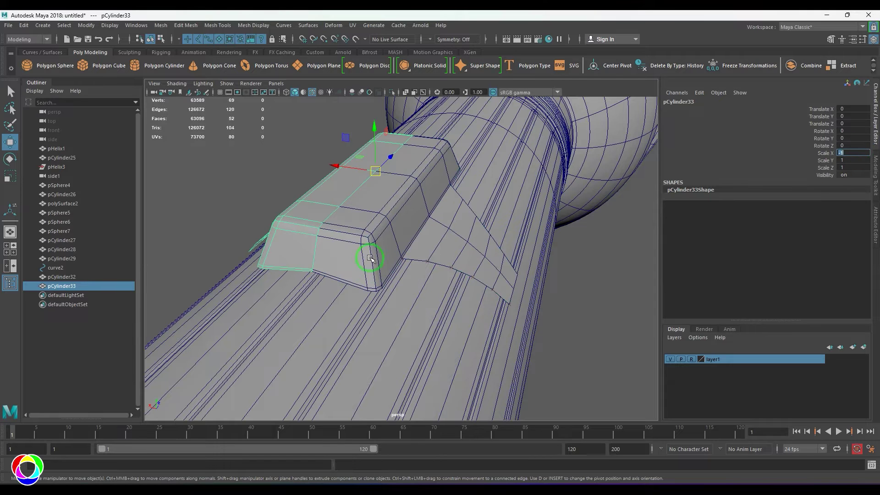
Combine both sides and merge the vertices along the block's centre seam with a 0.01 distance threshold.
shift+click(371, 258)
click(160, 25)
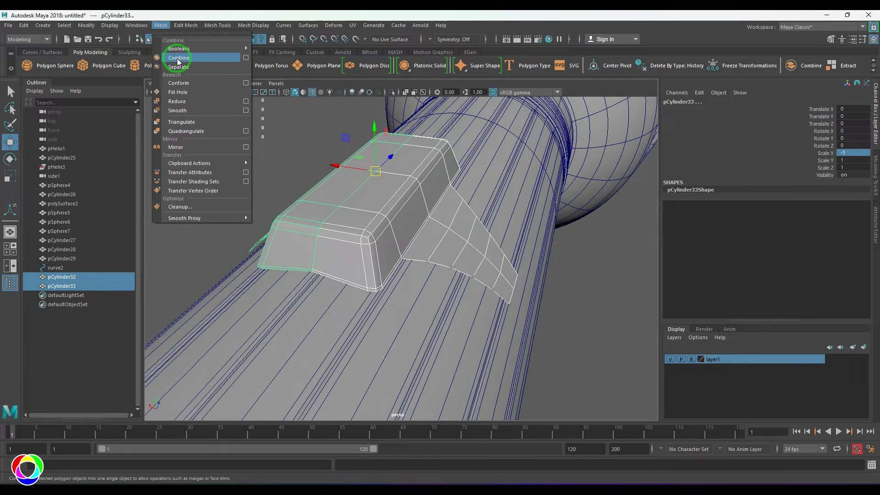
click(178, 61)
alt+drag(248, 188, 307, 191)
right_drag(376, 151, 341, 145)
alt+drag(386, 236, 353, 230)
shift+right_drag(354, 230, 351, 178)
shift+right_drag(386, 207, 387, 209)
right_drag(353, 224, 397, 204)
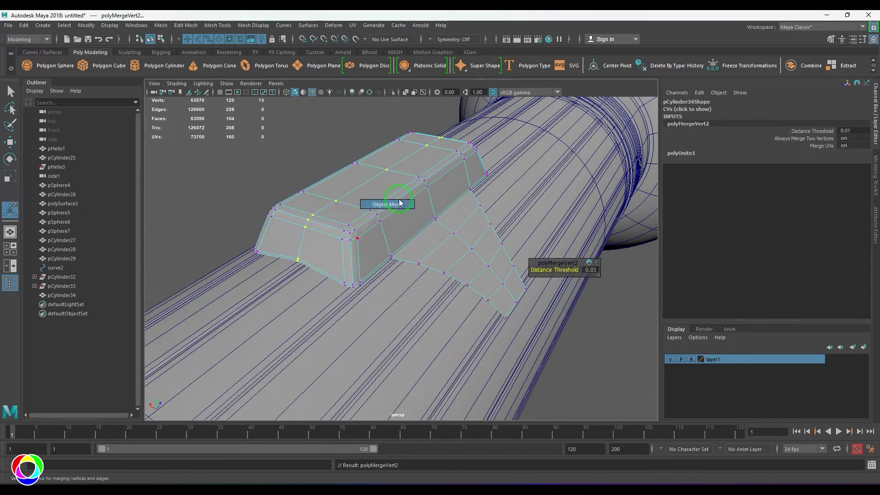
key(q)
Show the block with smooth preview and no wireframe overlay, and delete the leftover arc curve.
key(3)
click(577, 316)
mouse_move(545, 275)
alt+mouse_down()
mouse_move(416, 251)
mouse_move(451, 250)
mouse_move(454, 271)
alt+mouse_up()
click(312, 93)
scroll(415, 268, down, 6)
click(55, 268)
key(Delete)
Delete the combined block's construction history to clear the leftover pCylinder32 and pCylinder33 groups.
click(35, 267)
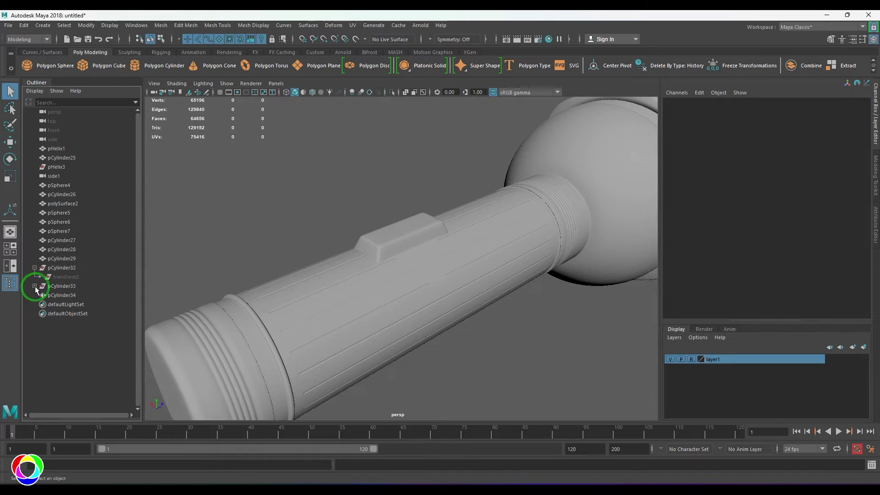
click(35, 286)
drag(64, 268, 93, 285)
key(4)
scroll(373, 269, down, 3)
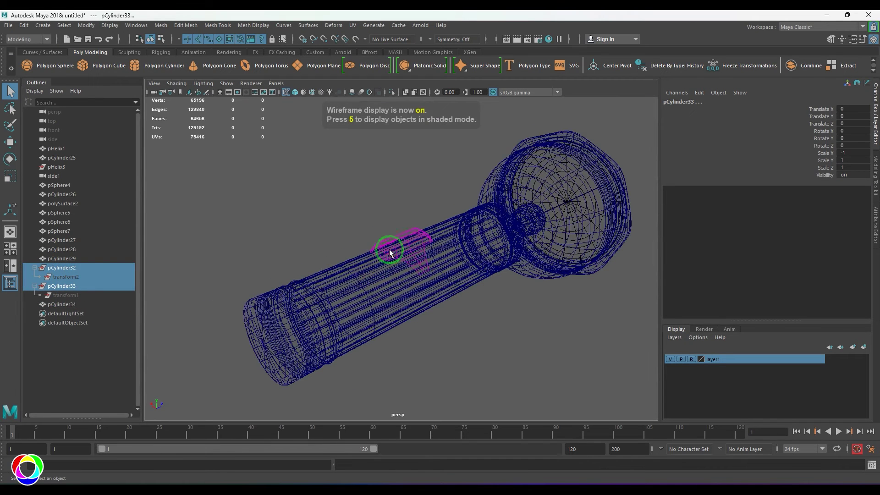
click(389, 249)
key(alt+shift+d)
scroll(389, 248, up, 6)
click(395, 245)
key(5)
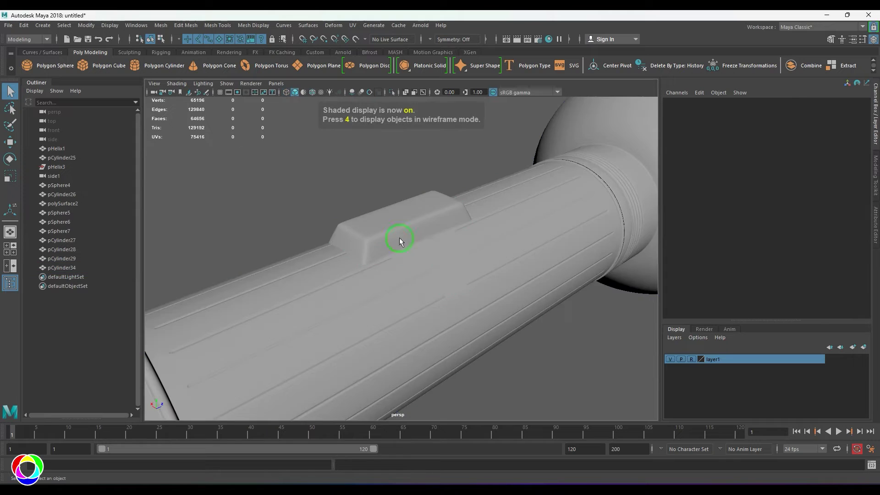
Slide the block along the handle toward the lamp head to a Translate Z of about 1.544.
scroll(401, 241, down, 5)
mouse_move(400, 242)
alt+mouse_down()
mouse_move(324, 297)
mouse_move(402, 297)
mouse_move(312, 279)
alt+mouse_up()
scroll(443, 239, up, 5)
click(443, 241)
scroll(401, 287, down, 5)
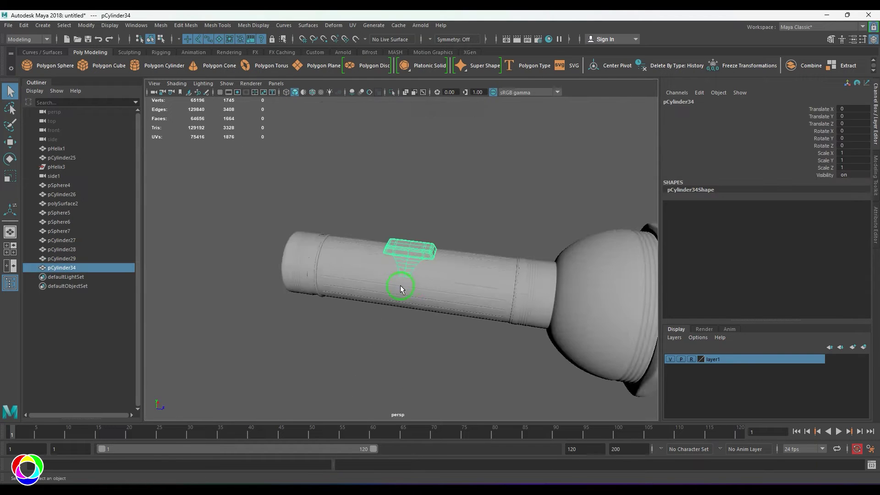
scroll(412, 284, up, 5)
key(w)
scroll(475, 274, down, 2)
alt+middle_drag(475, 274, 396, 281)
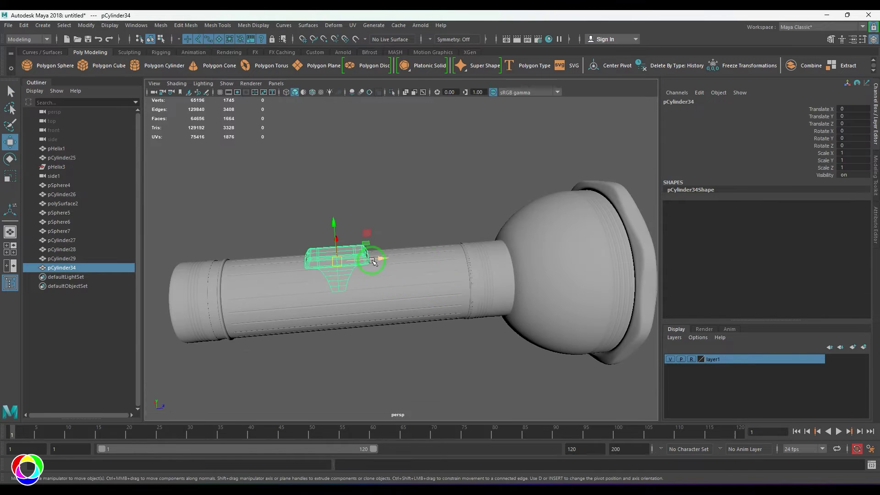
drag(376, 258, 366, 321)
Turn off the block's smooth preview and extrude its open bottom border edges toward the handle.
scroll(424, 261, up, 4)
scroll(399, 279, up, 3)
key(1)
key(F10)
double_click(392, 299)
alt+right_drag(366, 320, 382, 335)
key(ctrl+e)
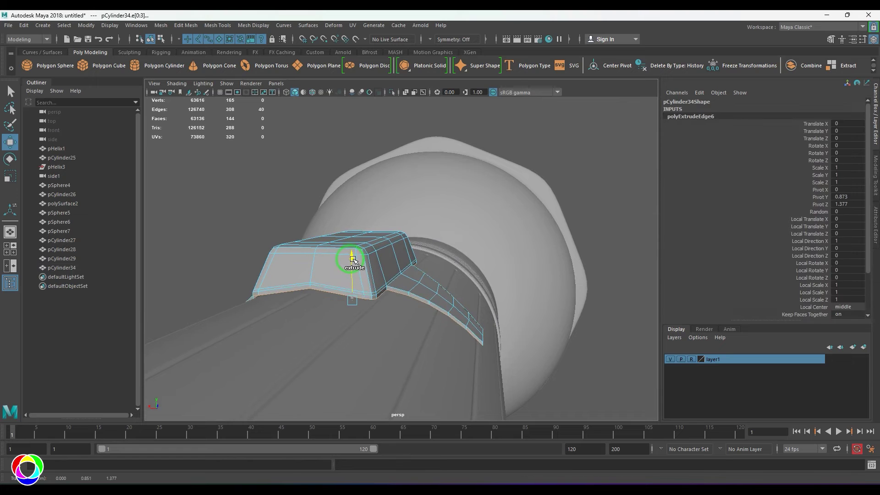
key(F8)
Adjust the block's height on the handle to Translate Y -0.016, checking the fit with smooth preview.
alt+drag(352, 259, 391, 292)
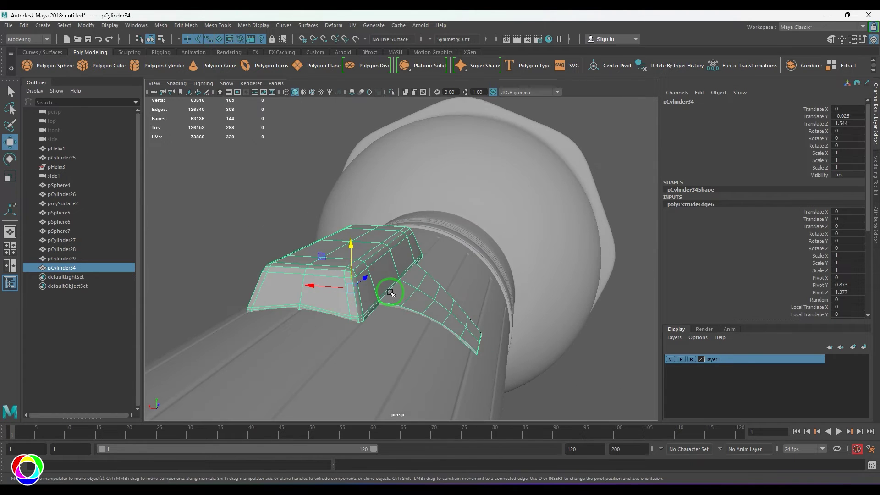
key(4)
key(5)
key(3)
click(240, 256)
mouse_move(241, 256)
alt+mouse_down()
mouse_move(312, 297)
mouse_move(405, 297)
alt+mouse_up()
click(405, 296)
key(1)
drag(357, 243, 358, 246)
Lower the extruded border edges slightly further into the handle surface.
alt+drag(390, 312, 366, 304)
key(F8)
drag(370, 247, 366, 249)
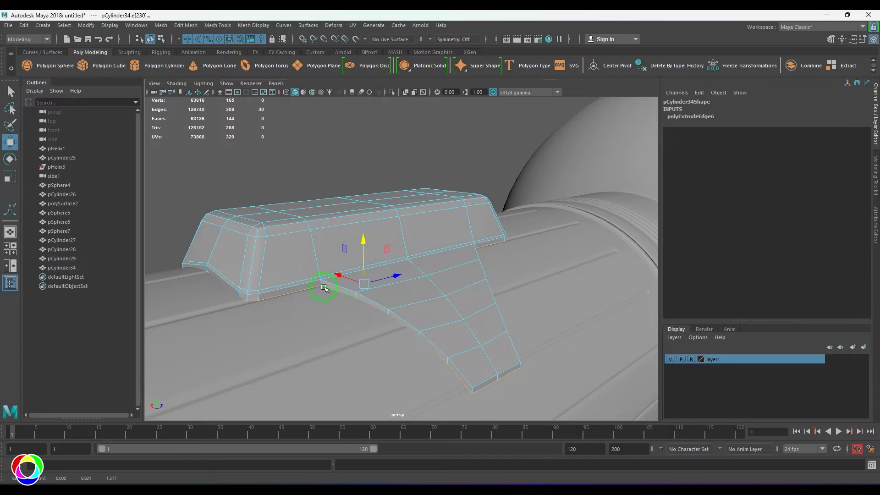
Insert two supporting edge loops along the rim of the block and flaps and turn on smooth preview.
alt+middle_drag(323, 287, 342, 247)
scroll(342, 247, up, 3)
key(F8)
shift+right_drag(348, 234, 282, 249)
drag(326, 260, 326, 257)
drag(326, 262, 326, 263)
key(w)
key(F8)
key(3)
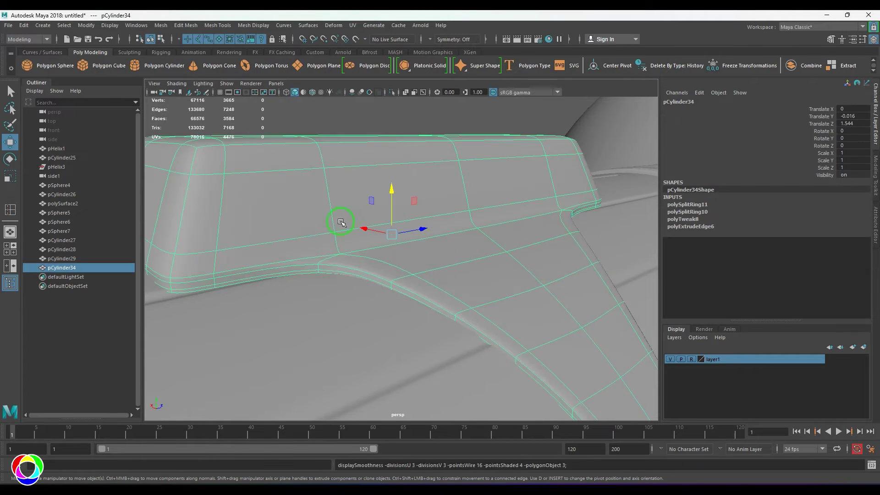
scroll(340, 221, down, 8)
click(340, 222)
Create a polygon cube and snap it to the middle of the block's top, at Translate Y 1.275 and Z 1.377.
alt+drag(396, 271, 387, 297)
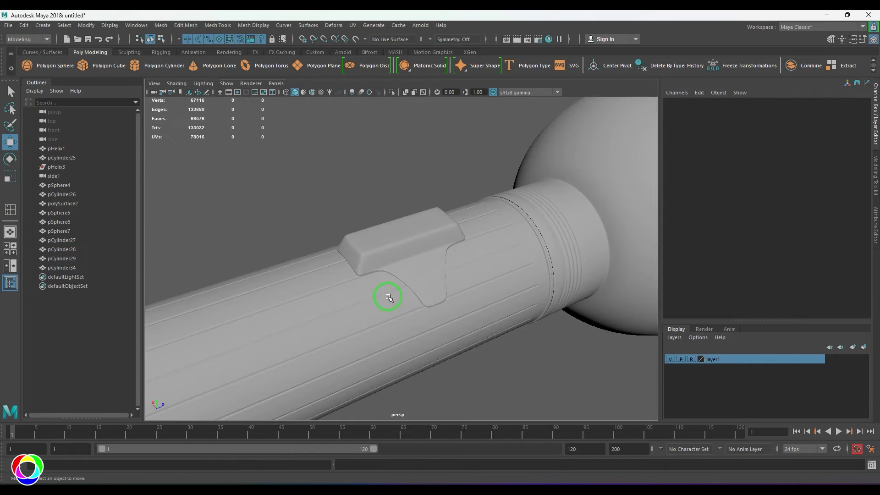
alt+drag(439, 258, 440, 299)
scroll(424, 301, down, 3)
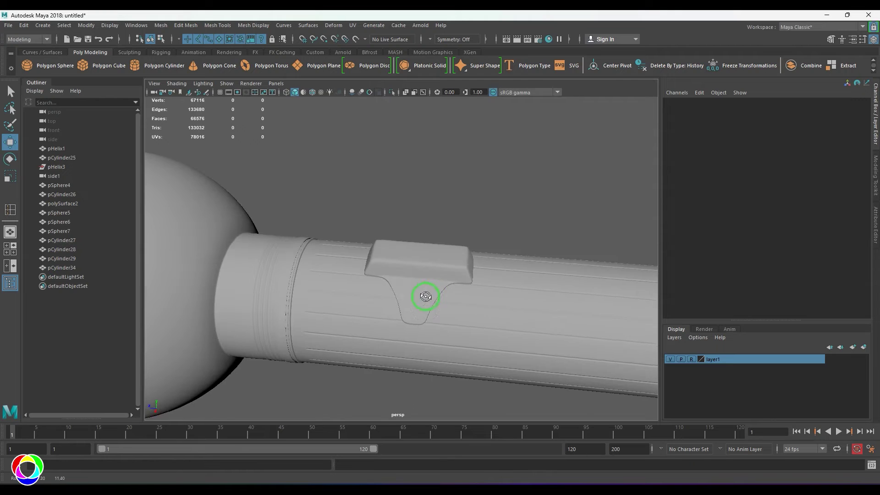
click(449, 274)
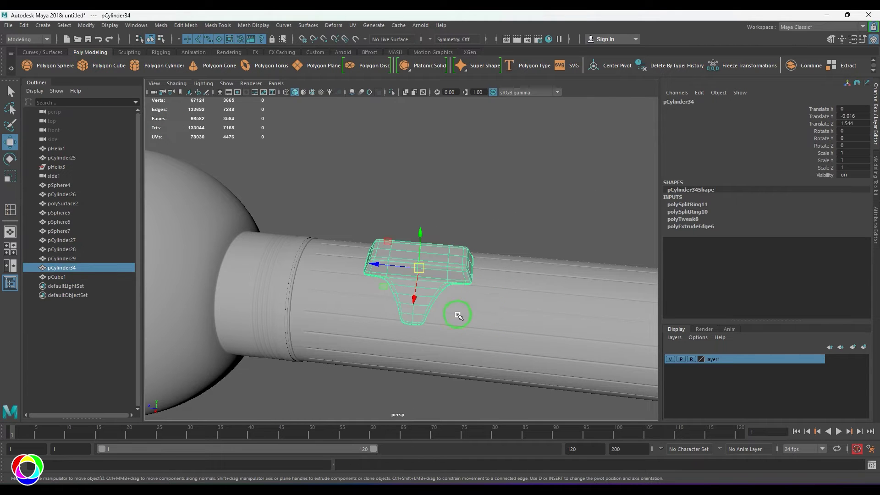
click(68, 276)
scroll(455, 281, up, 5)
click(312, 92)
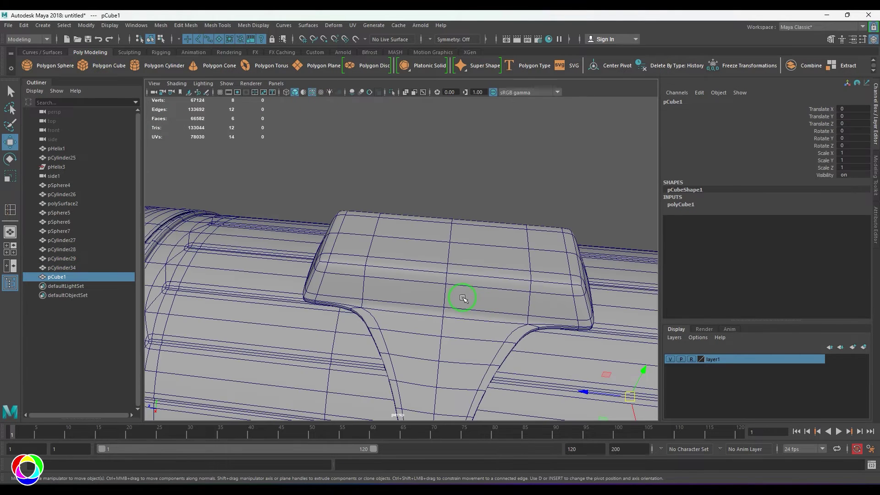
middle_click(450, 245)
alt+drag(449, 243, 430, 257)
alt+right_drag(431, 257, 430, 290)
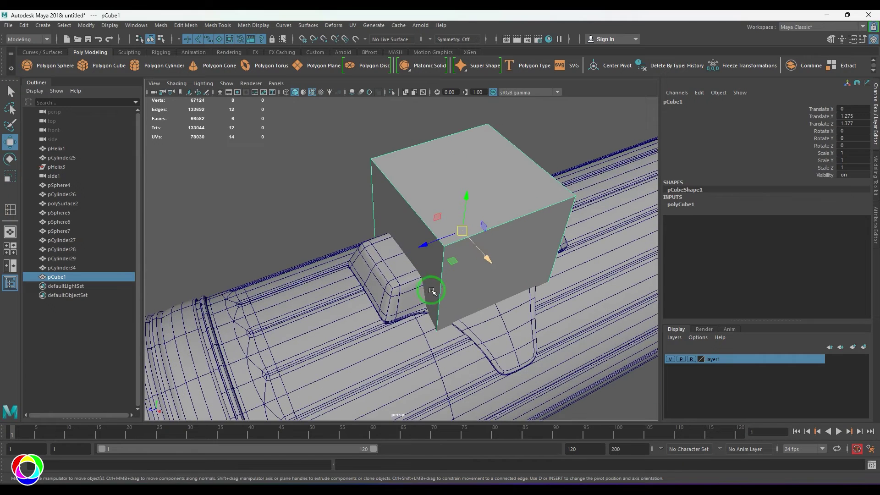
Scale the cube down in width and height into a narrow box and lower it into the block's top.
key(r)
drag(487, 257, 471, 240)
drag(465, 198, 463, 221)
key(w)
drag(464, 208, 433, 266)
alt+right_drag(433, 267, 448, 288)
alt+drag(448, 288, 439, 281)
Turn off the block's smooth preview and apply a mesh Smooth with 1 division.
click(452, 302)
key(1)
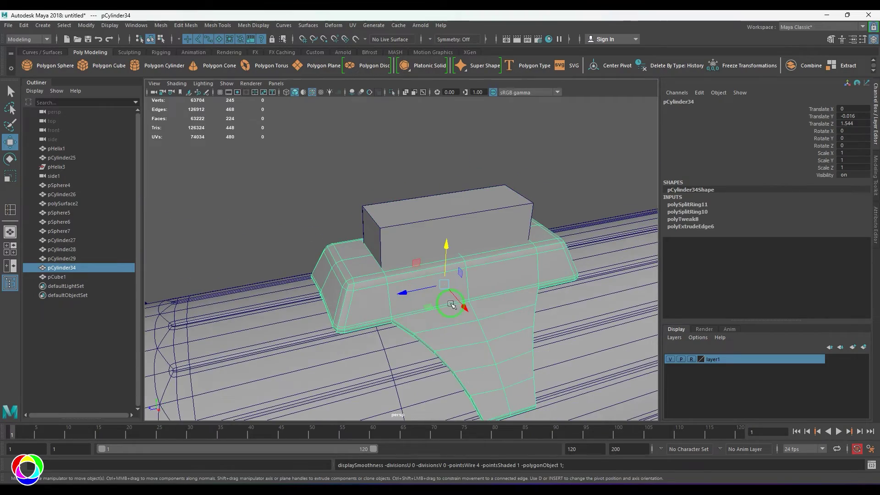
click(161, 27)
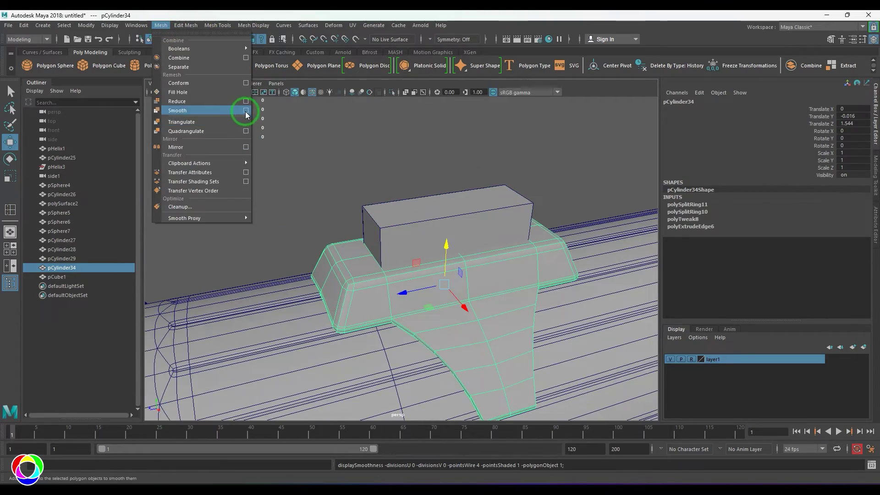
click(246, 111)
click(477, 204)
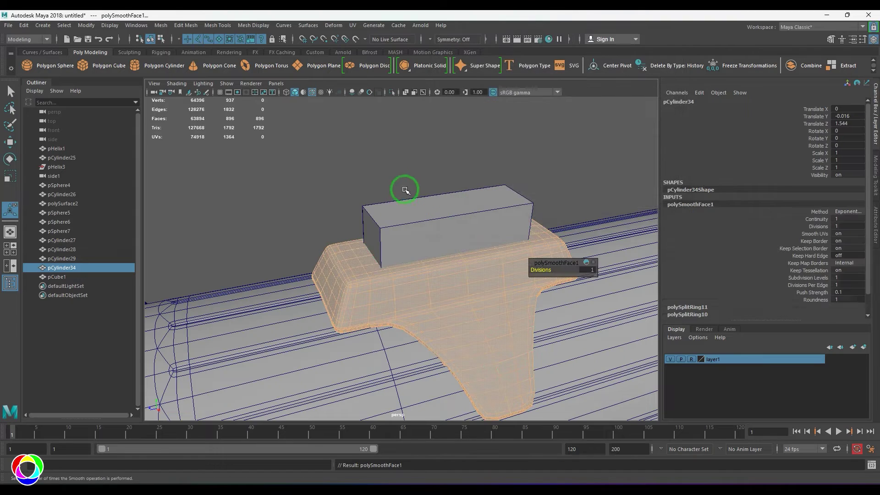
Move the vertices at both ends of the box outward to lengthen it along the block's top.
click(499, 247)
alt+drag(454, 243, 427, 238)
key(F9)
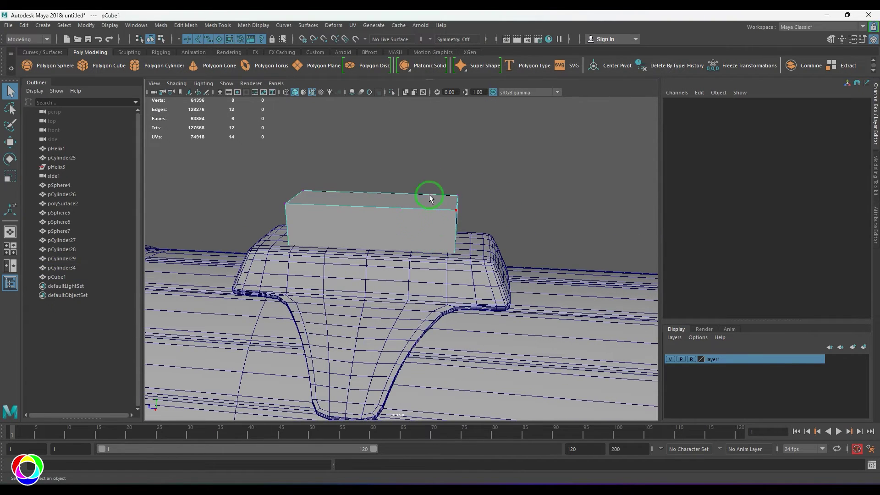
drag(416, 165, 477, 262)
key(w)
alt+drag(396, 227, 302, 254)
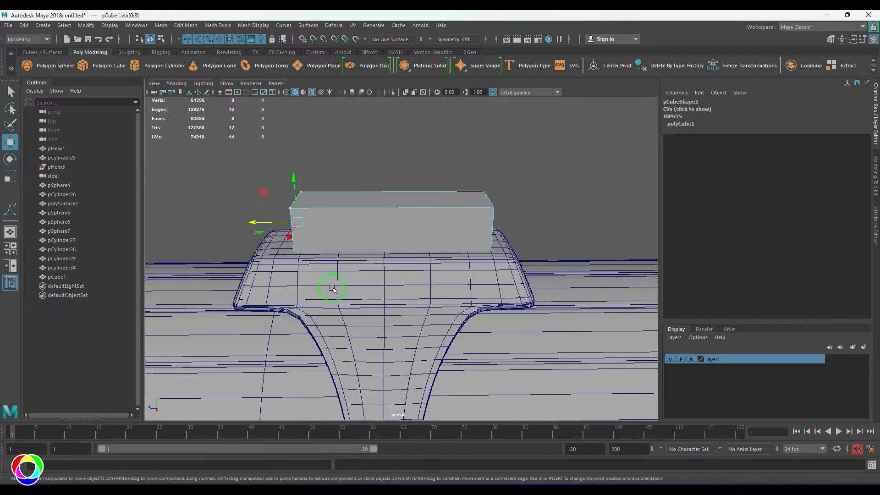
alt+right_drag(333, 289, 347, 288)
alt+drag(228, 220, 343, 204)
Try to shift the box's end vertices sideways along X, and undo the move.
scroll(444, 353, up, 2)
key(ctrl+z)
drag(316, 172, 302, 172)
key(ctrl+z)
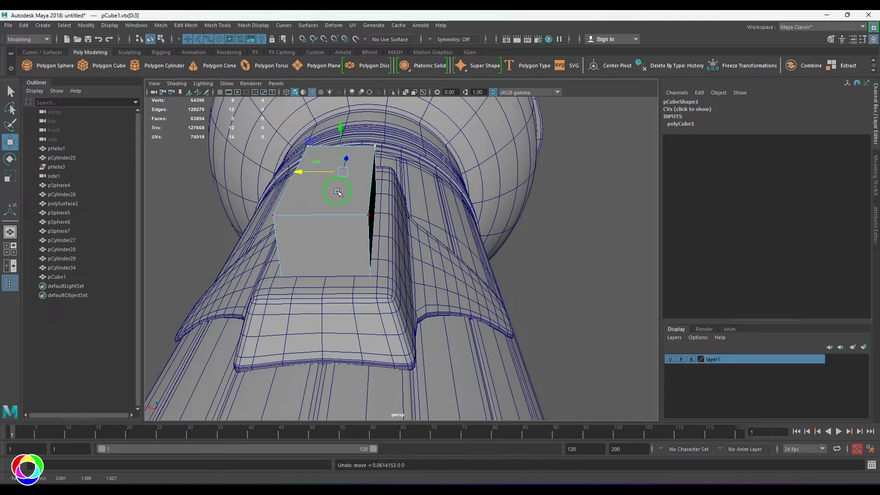
Move the vertices along both long sides of the box inward to narrow it on the block's top.
drag(412, 342, 347, 91)
scroll(322, 192, up, 2)
drag(323, 193, 307, 193)
scroll(366, 263, up, 1)
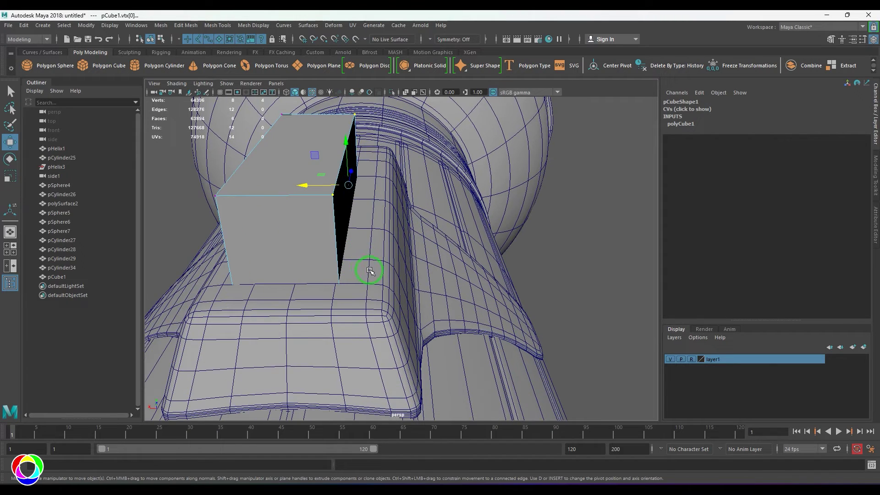
alt+drag(370, 270, 333, 254)
drag(336, 302, 336, 302)
click(306, 280)
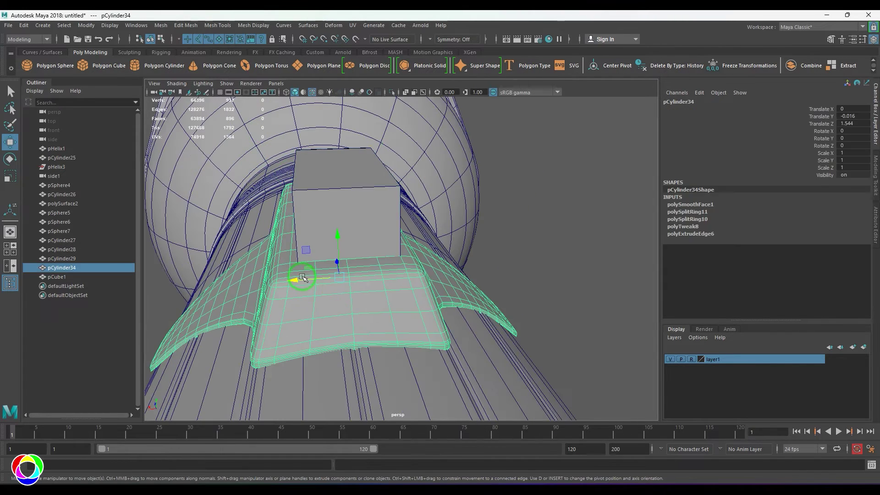
key(ctrl+z)
alt+drag(250, 231, 267, 222)
scroll(313, 298, up, 3)
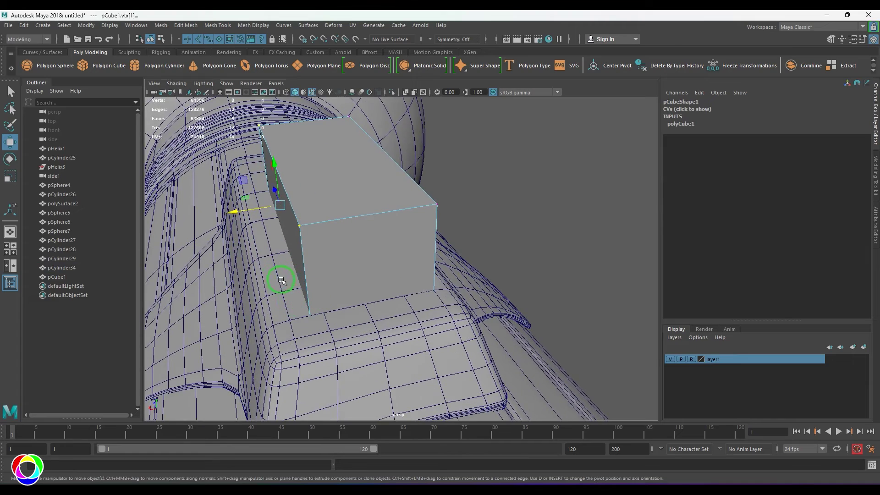
middle_drag(276, 254, 290, 252)
scroll(342, 271, down, 4)
Lower the box's top face to make the box shallower.
alt+drag(342, 271, 396, 251)
right_drag(404, 244, 403, 280)
click(388, 212)
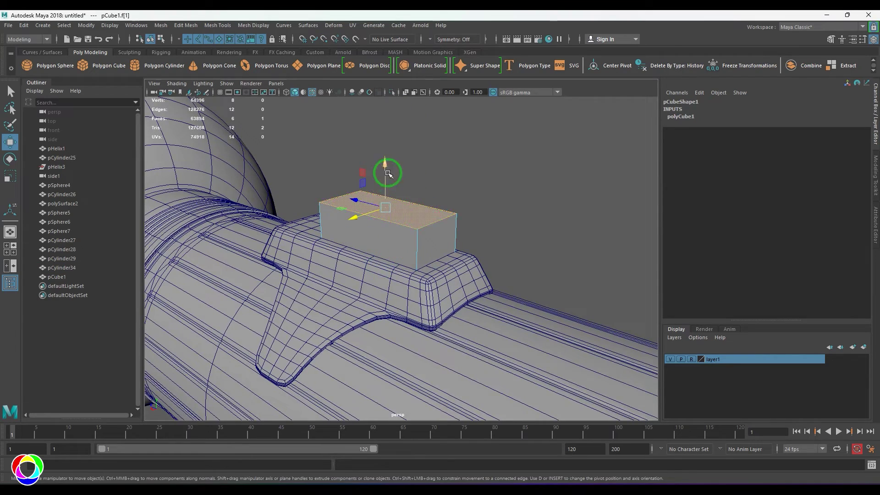
drag(386, 173, 385, 195)
scroll(511, 309, up, 3)
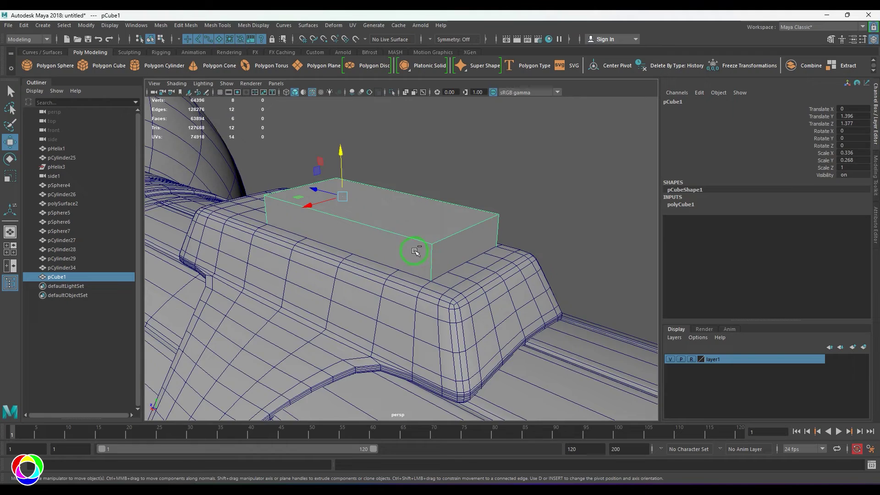
Isolate the box, delete its bottom face, and show the rest of the model again.
key(ctrl+1)
alt+drag(414, 251, 401, 206)
key(F11)
click(447, 190)
key(Delete)
alt+drag(432, 172, 411, 259)
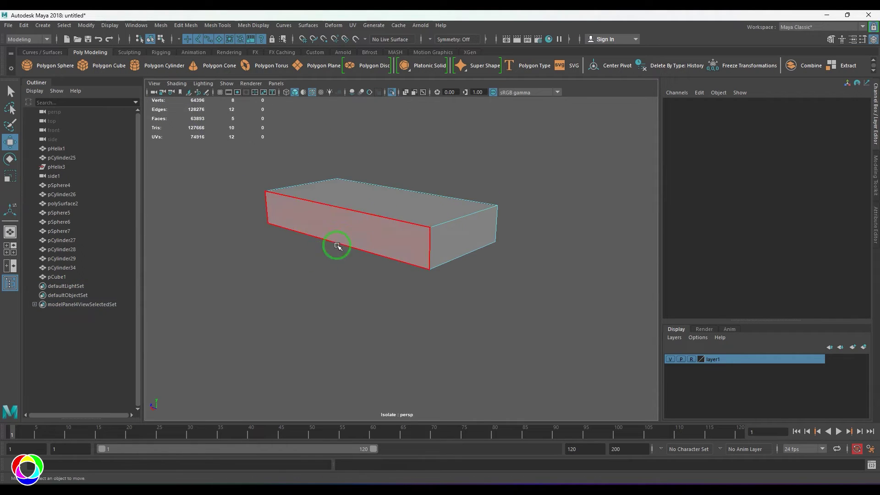
key(F8)
key(ctrl+1)
alt+drag(387, 232, 434, 274)
Bevel the upper and vertical edges of the box.
key(F10)
alt+drag(401, 314, 392, 268)
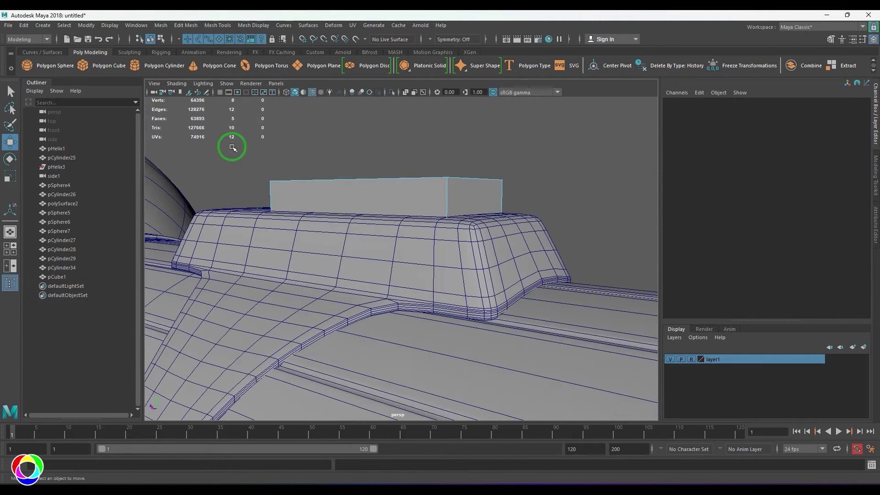
key(ctrl+b)
alt+drag(461, 212, 549, 277)
alt+drag(453, 252, 460, 267)
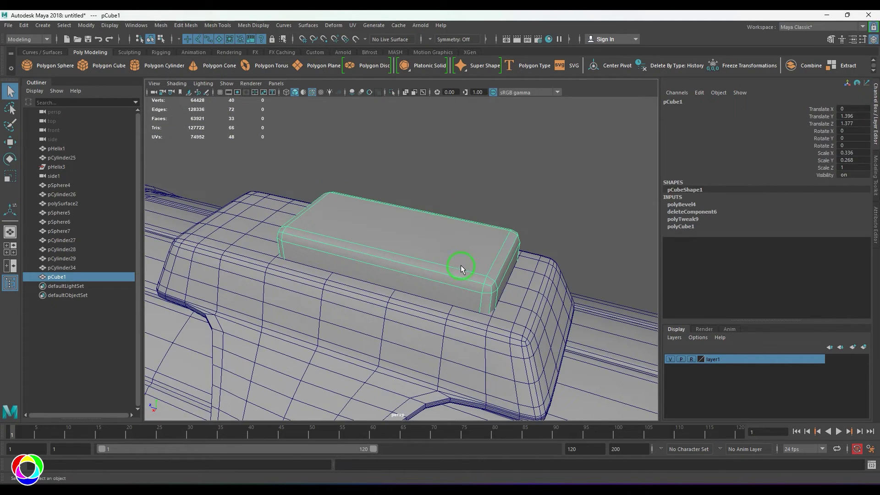
click(495, 197)
alt+drag(495, 196, 487, 261)
Isolate the switch block and delete faces in the middle of its top to open a recess under the box.
click(419, 295)
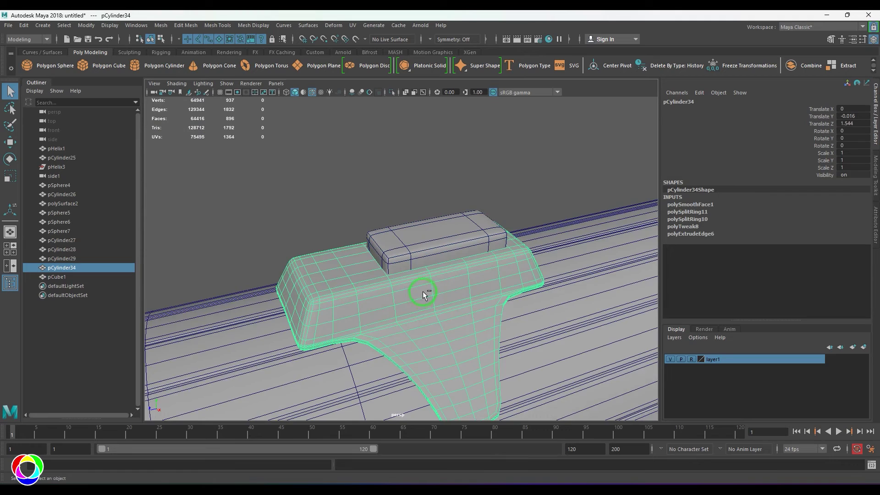
key(ctrl+1)
alt+drag(432, 290, 393, 310)
key(F11)
alt+drag(361, 279, 368, 278)
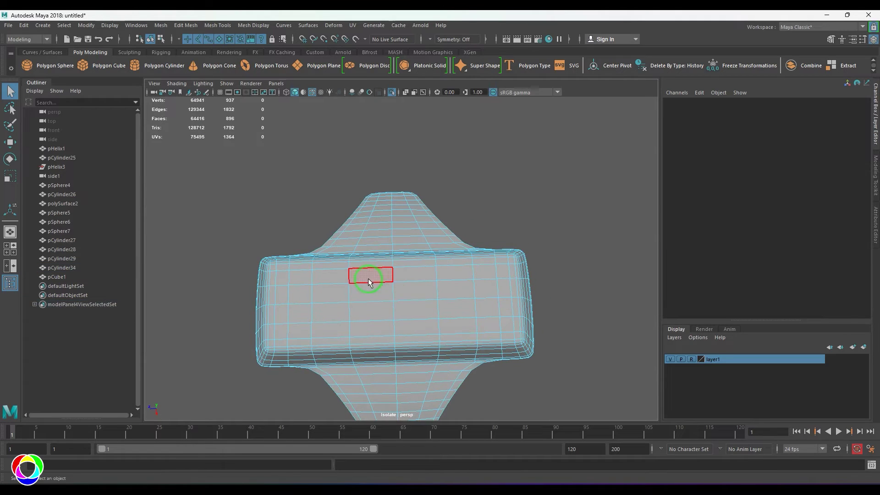
drag(480, 315, 451, 287)
key(Delete)
key(F8)
key(ctrl+1)
Widen the opening in the block's top by deleting the four-face strip along one long side.
key(ctrl+1)
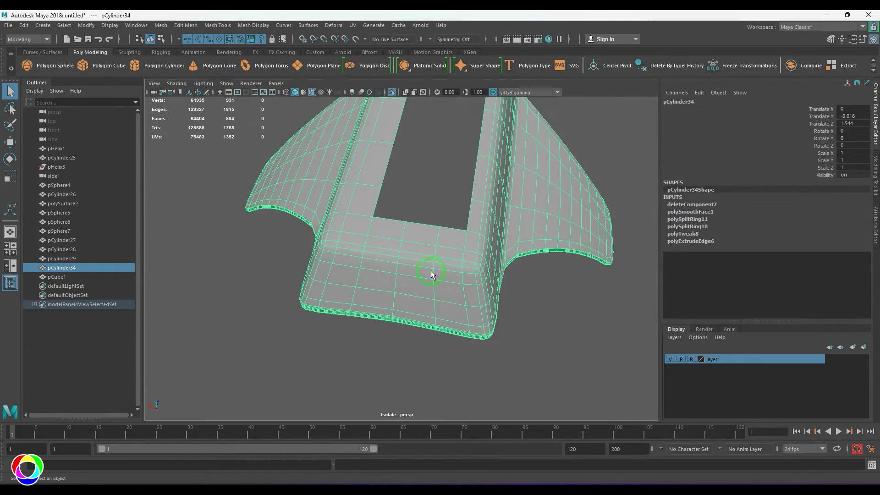
alt+drag(383, 218, 395, 247)
key(F11)
drag(400, 140, 419, 255)
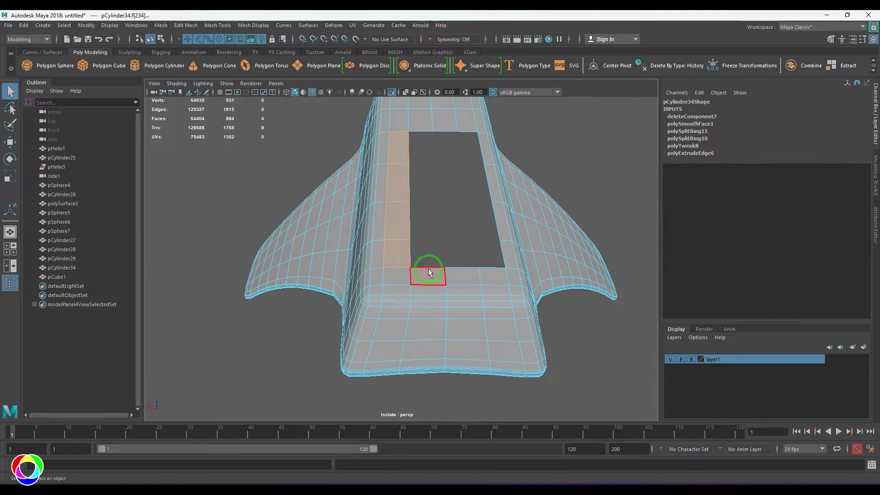
key(Delete)
key(F8)
key(ctrl+1)
Isolate the block and extrude the opening's border edges downward to form a short inner wall.
alt+drag(496, 237, 443, 294)
key(ctrl+1)
key(F10)
double_click(450, 257)
key(w)
key(ctrl+e)
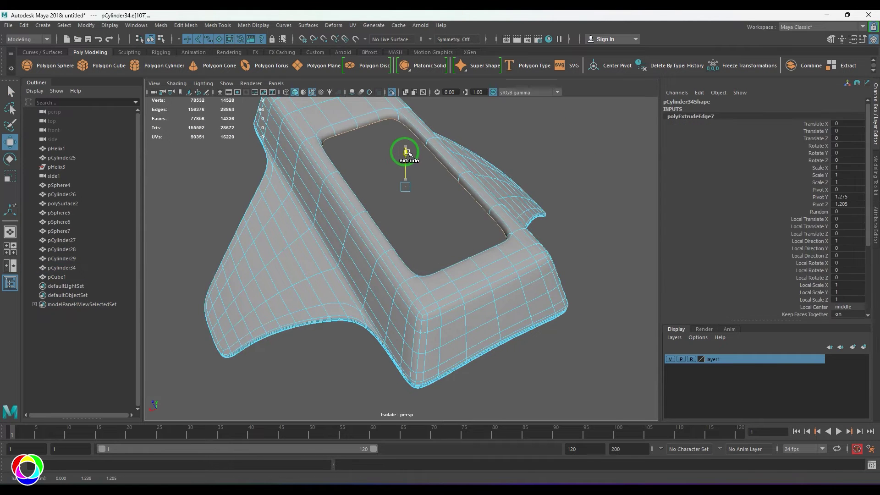
drag(402, 155, 405, 158)
Insert two edge loops around the opening's inner wall and turn on the block's smooth preview.
alt+middle_drag(406, 156, 436, 220)
scroll(426, 206, up, 3)
key(F8)
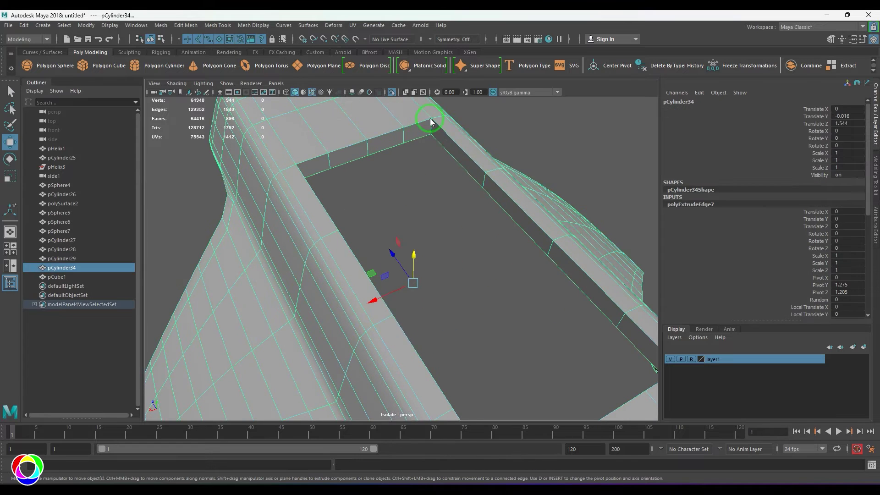
shift+right_drag(430, 122, 381, 138)
drag(384, 141, 366, 142)
key(w)
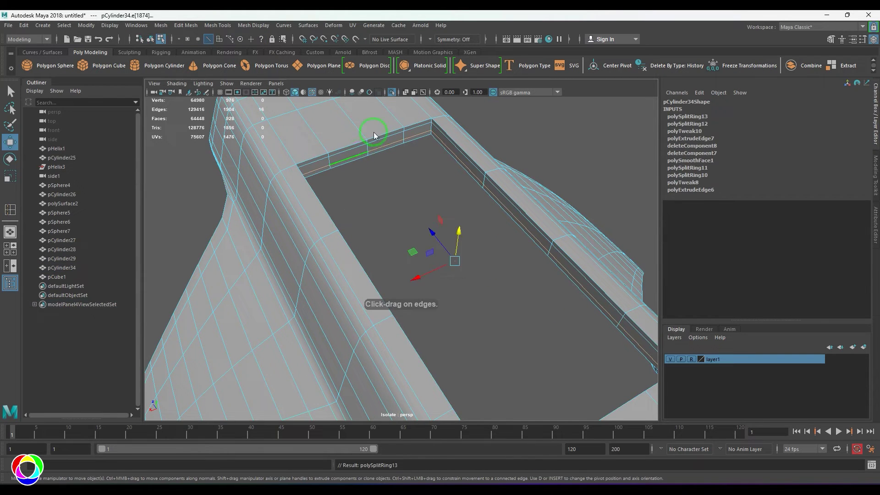
key(3)
click(456, 186)
key(ctrl+1)
scroll(432, 202, down, 4)
alt+drag(432, 204, 481, 188)
Scale the box down slightly to fit the opening and turn off the smooth preview of the box and the block.
click(393, 227)
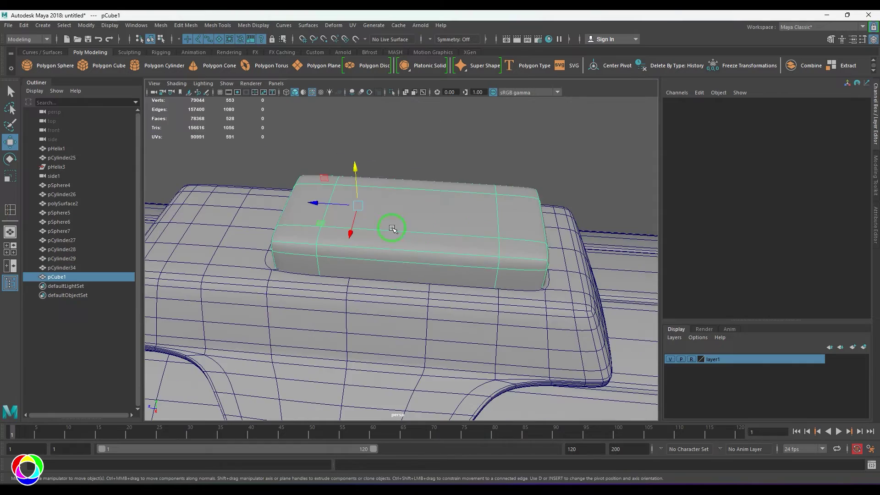
key(r)
drag(357, 204, 381, 248)
drag(304, 244, 300, 246)
key(1)
click(336, 327)
key(1)
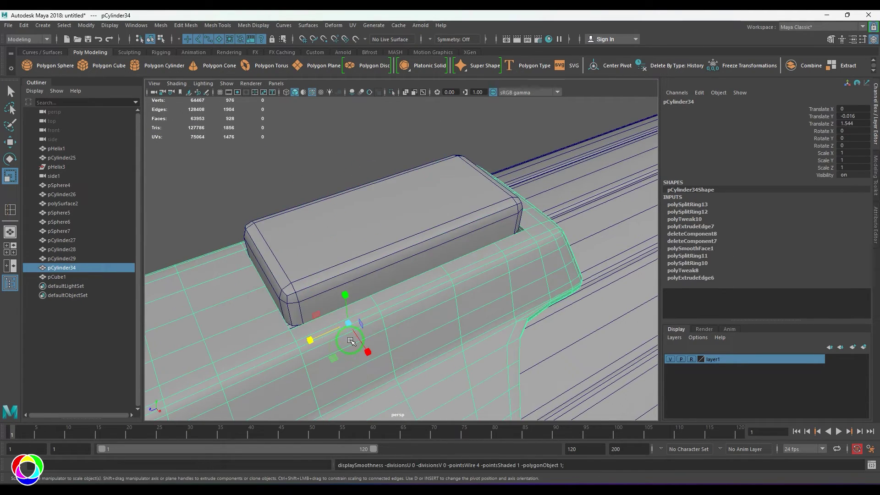
Insert two edge loops across the box to divide its length.
click(385, 245)
shift+right_drag(386, 241, 359, 276)
click(359, 276)
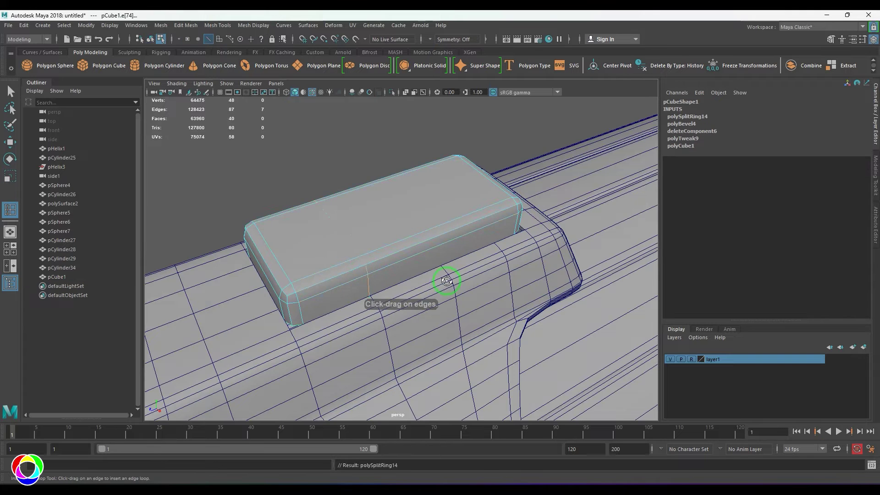
alt+drag(447, 282, 502, 276)
click(436, 246)
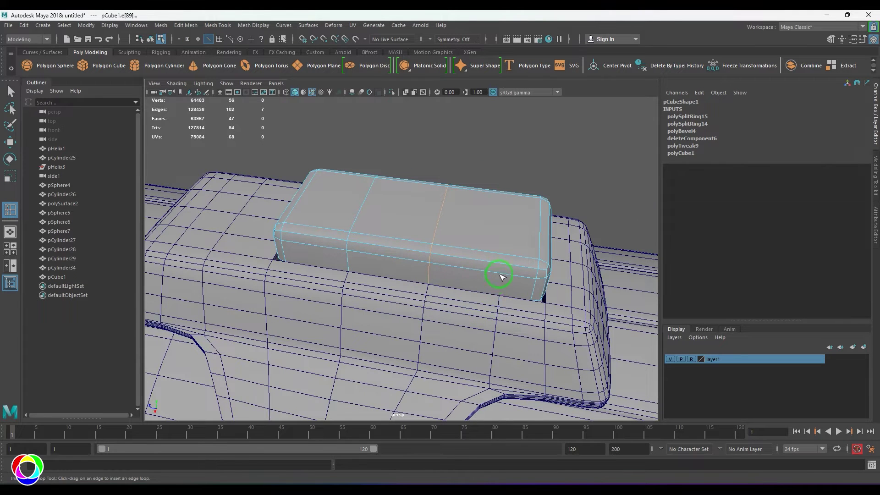
Turn on the smooth preview of the box and the block.
key(w)
key(3)
click(440, 318)
key(3)
click(591, 201)
scroll(546, 298, down, 3)
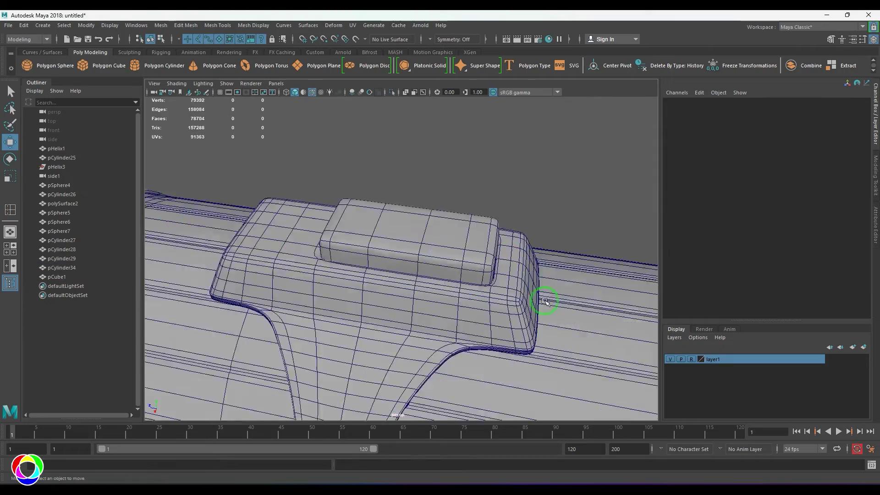
Hide the wireframe overlay and examine the smoothed box and block from several angles.
mouse_move(546, 298)
alt+mouse_down()
mouse_move(403, 186)
mouse_move(460, 234)
mouse_move(424, 310)
alt+mouse_up()
click(312, 92)
click(424, 310)
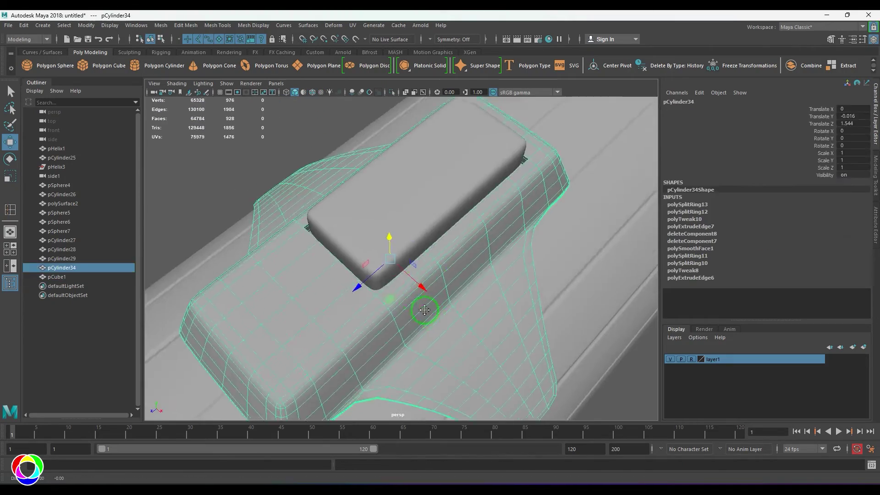
right_drag(424, 310, 424, 275)
scroll(433, 316, down, 3)
double_click(442, 320)
mouse_move(442, 320)
alt+mouse_down()
mouse_move(236, 285)
mouse_move(332, 377)
alt+mouse_up()
mouse_move(467, 371)
alt+mouse_down()
mouse_move(337, 361)
mouse_move(463, 263)
mouse_move(357, 284)
mouse_move(421, 271)
alt+mouse_up()
scroll(352, 216, up, 4)
Show the wireframe overlay again and turn off the box's smooth preview.
click(448, 226)
key(1)
click(312, 92)
key(3)
click(385, 289)
click(408, 156)
Delete the three edge loops that run across the box.
alt+drag(408, 157, 473, 213)
right_drag(474, 213, 474, 184)
double_click(475, 209)
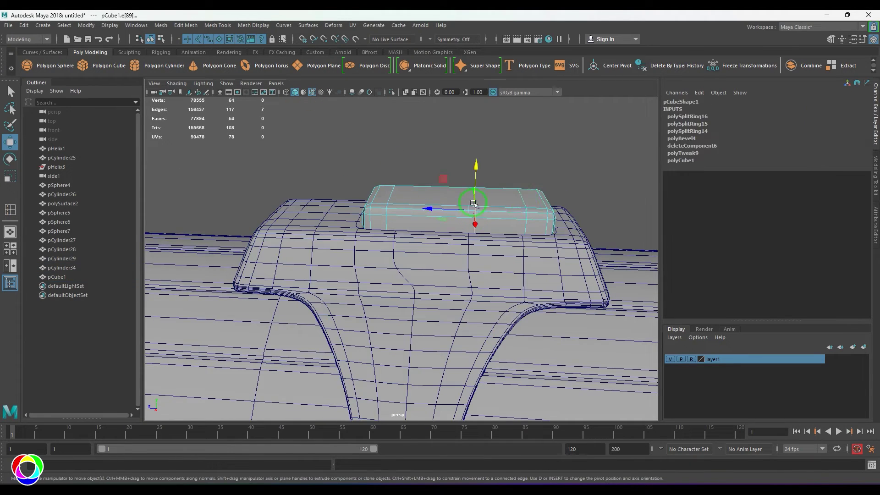
key(ctrl+Delete)
double_click(524, 215)
shift+double_click(397, 212)
key(ctrl+Delete)
Insert 5 evenly spaced edge loops across the box using the multiple edge loops setting.
shift+right_drag(397, 212, 464, 211)
drag(164, 199, 166, 199)
click(454, 213)
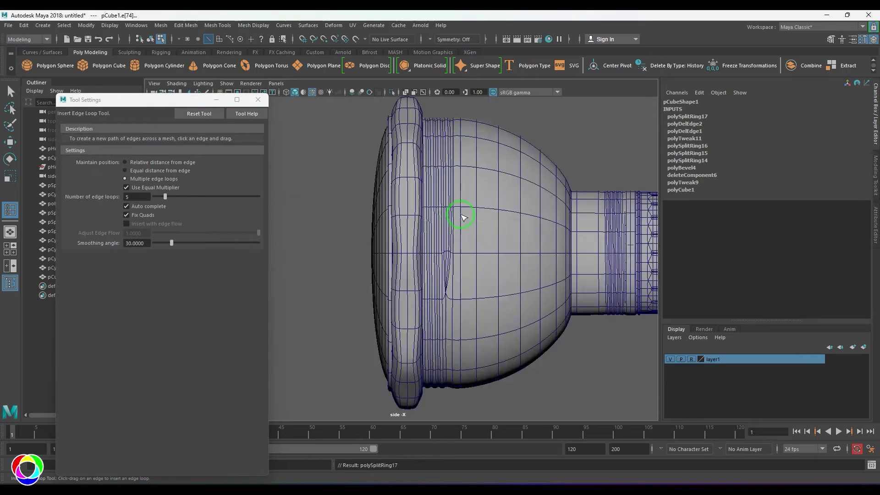
key(w)
In the side view, raise the box's middle vertices highest and the neighbouring columns less to form a hump.
drag(440, 227, 459, 256)
drag(449, 195, 449, 179)
shift+drag(404, 229, 427, 256)
drag(450, 196, 450, 185)
drag(376, 229, 394, 255)
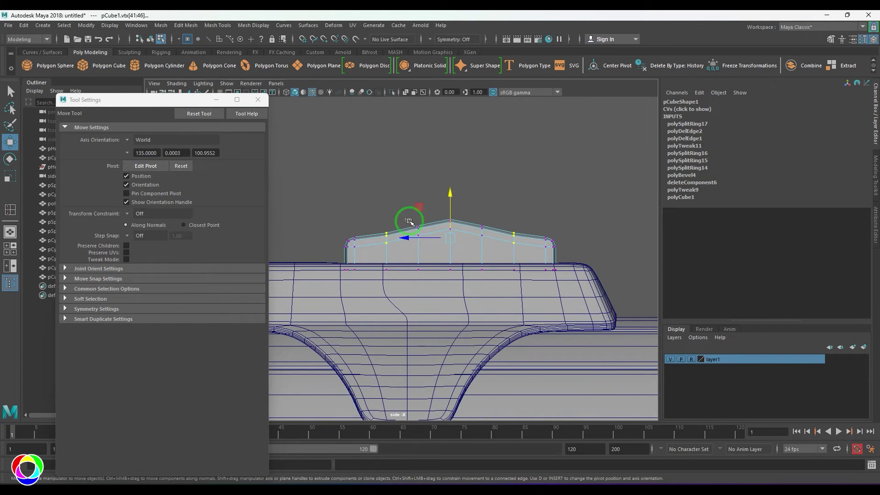
drag(409, 222, 427, 243)
shift+drag(473, 219, 492, 242)
drag(449, 194, 450, 190)
Hide the wireframe overlay and display the box without smoothing.
right_drag(471, 244, 497, 220)
click(472, 243)
click(312, 92)
click(416, 245)
key(1)
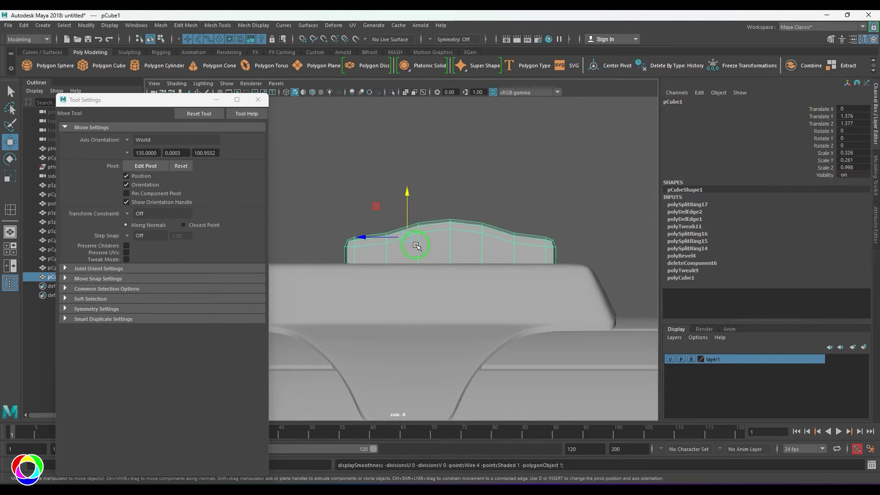
Raise the vertices of the two outermost inserted loops slightly to soften the hump, and return to the perspective view.
right_drag(416, 245, 386, 245)
drag(376, 222, 396, 252)
drag(386, 199, 387, 196)
drag(510, 222, 529, 253)
drag(514, 200, 513, 197)
right_drag(437, 252, 462, 231)
click(468, 202)
key(space)
key(space)
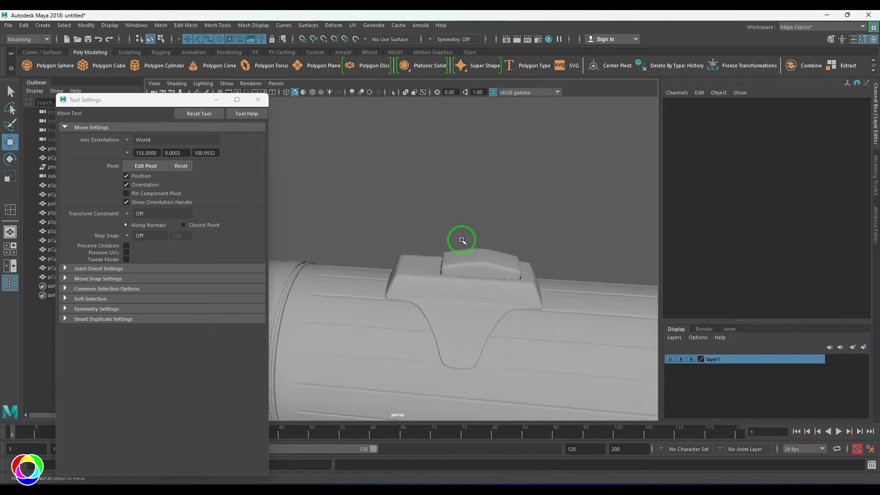
Insert a single edge loop across the block between its end and the opening.
alt+drag(462, 240, 427, 279)
scroll(452, 282, up, 3)
click(448, 288)
scroll(448, 289, up, 3)
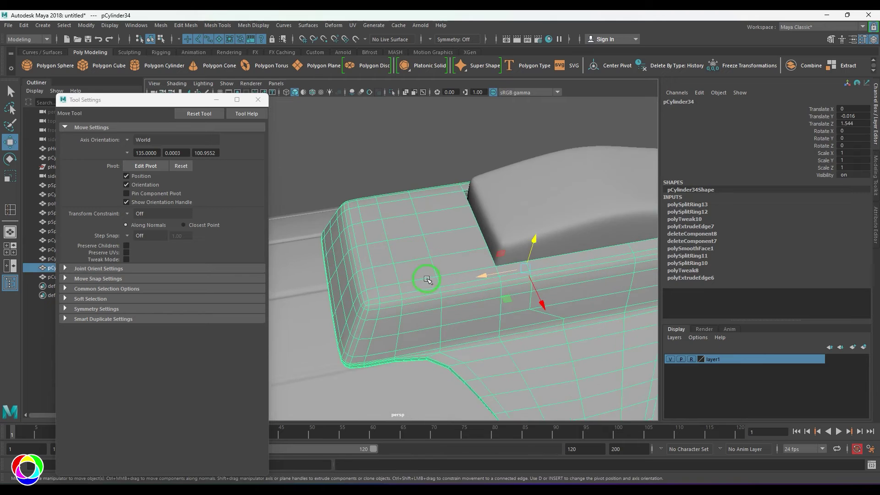
alt+middle_drag(426, 279, 387, 257)
key(ctrl+z)
right_drag(388, 257, 393, 219)
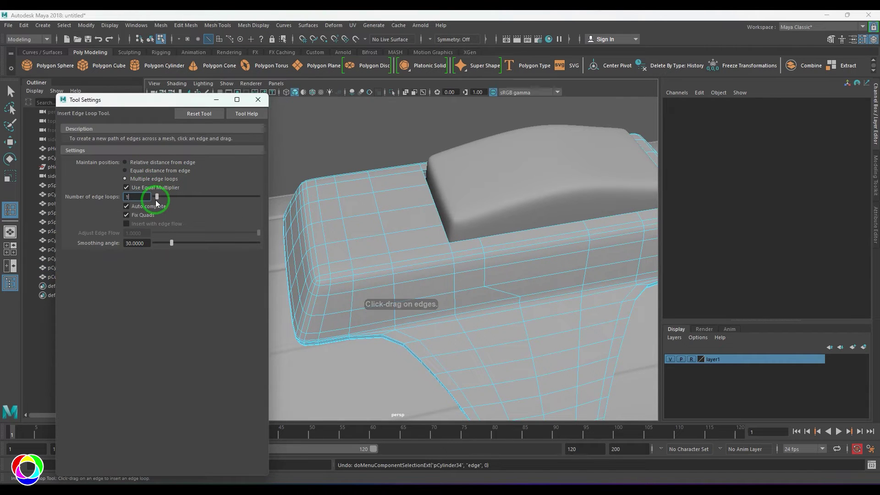
click(418, 227)
key(w)
alt+middle_drag(414, 248, 432, 266)
right_drag(432, 267, 397, 257)
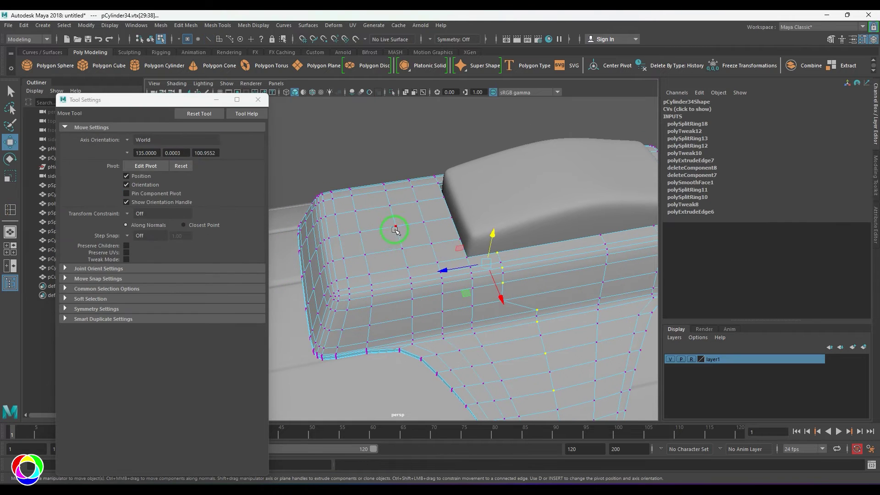
click(394, 230)
alt+drag(395, 231, 400, 276)
key(ctrl+z)
key(ctrl+z)
key(ctrl+z)
key(ctrl+z)
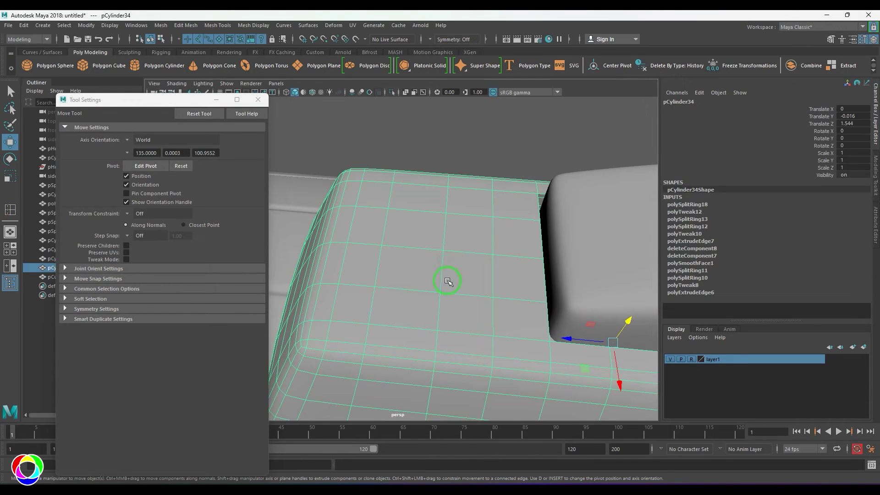
Shift the edge loop across the block's end slightly toward the box.
key(ctrl+z)
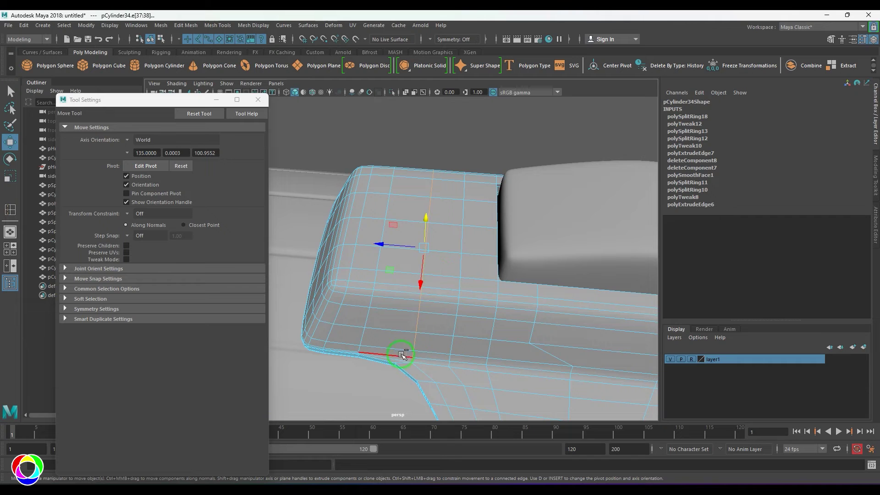
drag(381, 244, 388, 244)
alt+drag(415, 252, 457, 258)
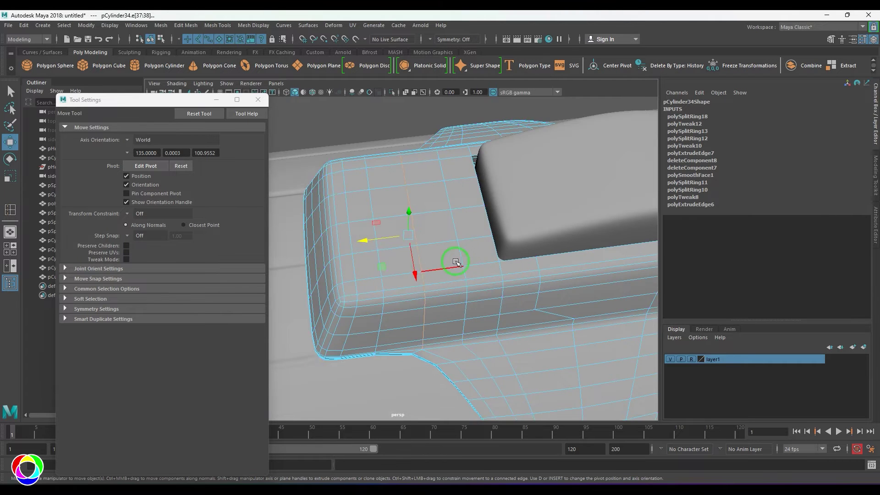
Delete the edges meeting at the central vertex on the block's top beside the box, and select the merged face.
right_drag(451, 250, 445, 222)
alt+drag(431, 259, 466, 274)
shift+right_drag(480, 209, 431, 213)
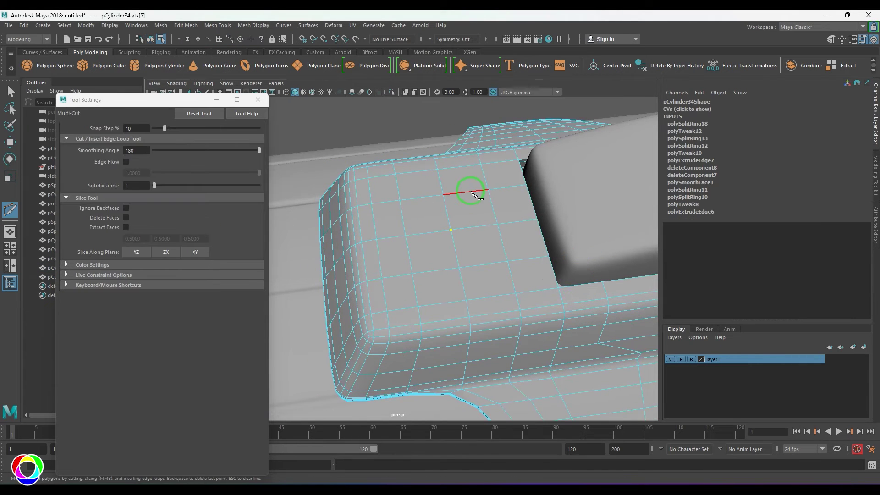
key(w)
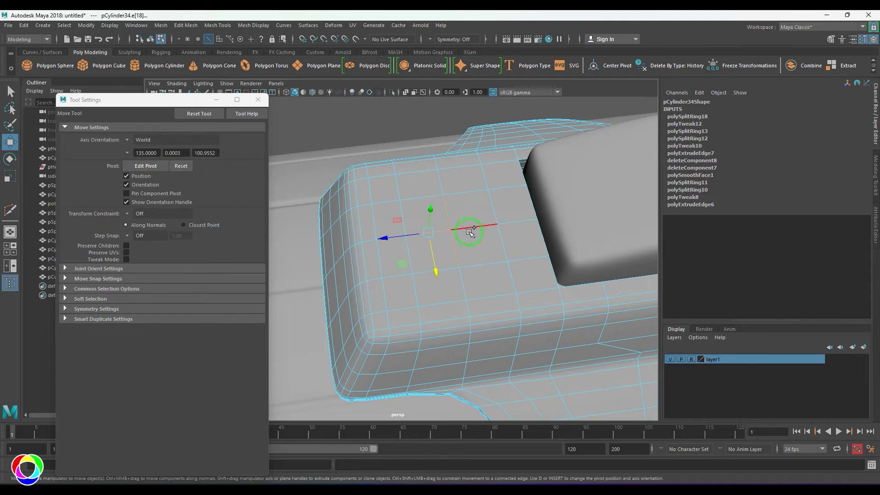
key(Delete)
click(466, 235)
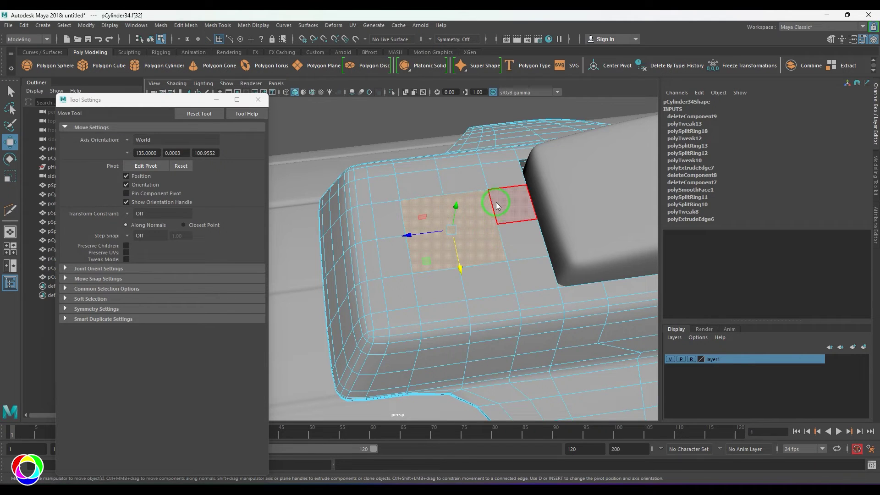
Poke the merged face beside the box and chamfer its new centre vertex.
shift+right_drag(496, 202, 526, 192)
alt+drag(525, 192, 471, 216)
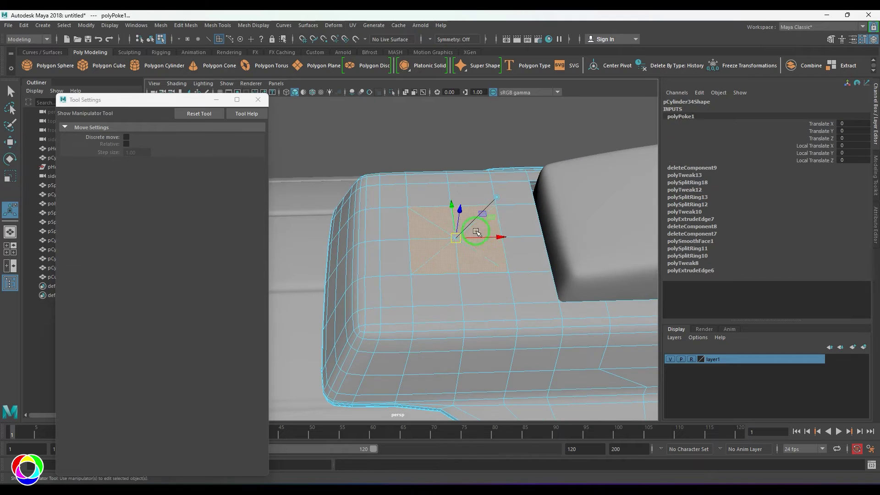
key(w)
key(F9)
click(458, 240)
Circularize the small face left at the centre and scale it up into a larger circle.
shift+right_drag(436, 279, 465, 298)
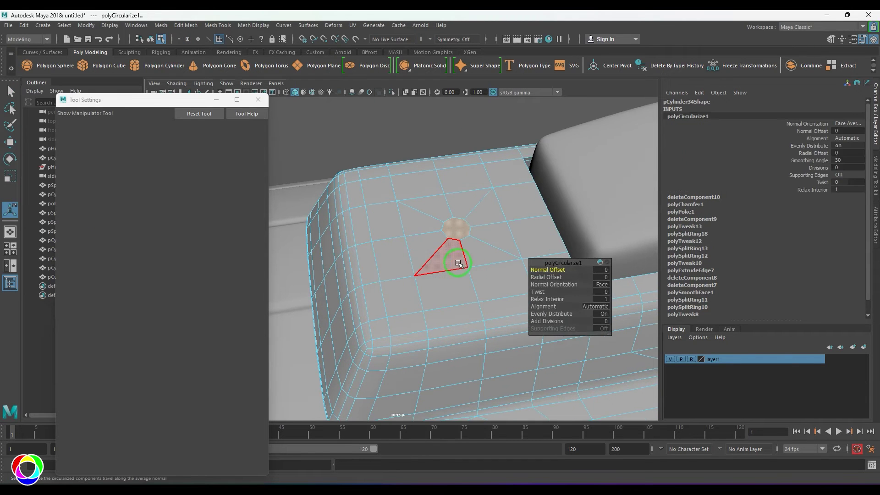
key(r)
key(w)
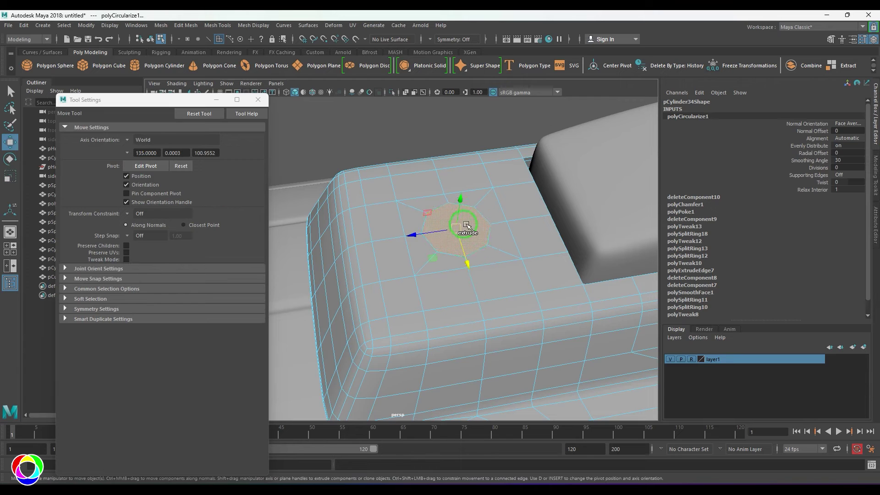
Extrude the circular face down into a shallow recess, and extrude its floor again with the vertices merged to the centre.
shift+right_drag(465, 222, 467, 207)
alt+drag(487, 283, 473, 288)
alt+middle_drag(473, 289, 446, 269)
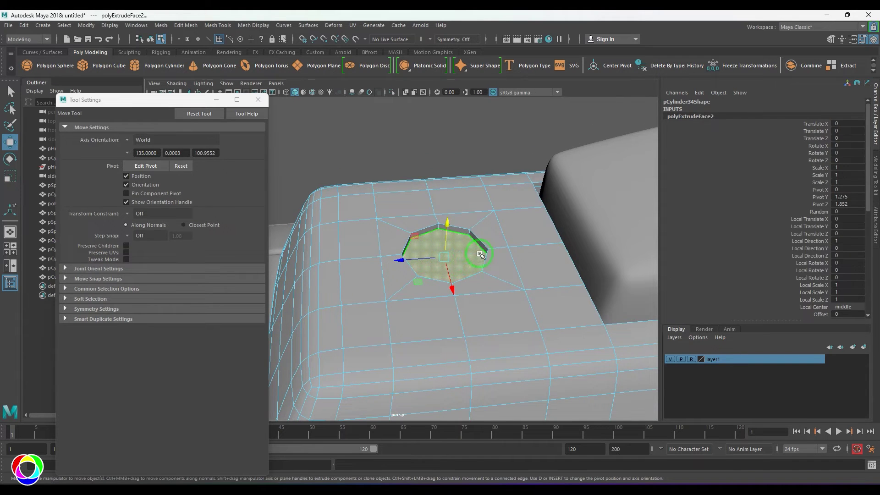
shift+right_drag(489, 214, 489, 199)
shift+right_drag(489, 280, 320, 183)
key(F8)
key(w)
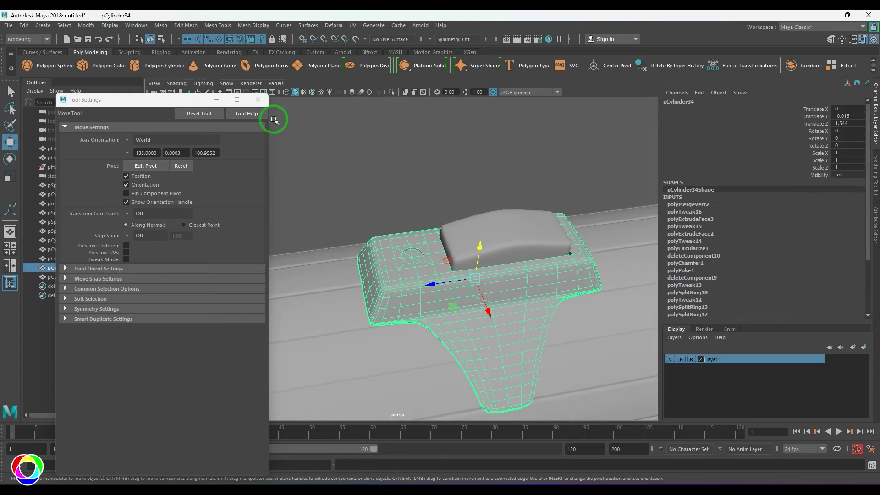
Close the Tool Settings and create a polygon sphere with 8 axis and 8 height subdivisions, raised to about 1.367 on Y.
click(258, 99)
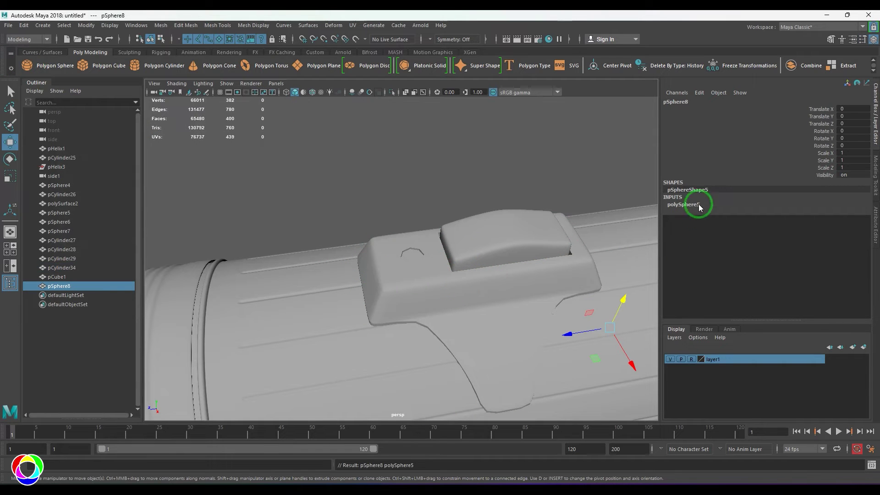
click(697, 204)
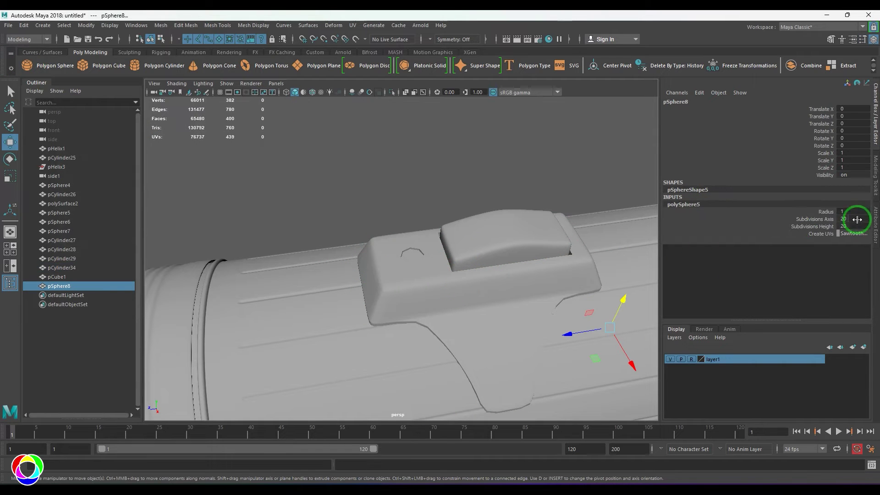
drag(619, 300, 665, 187)
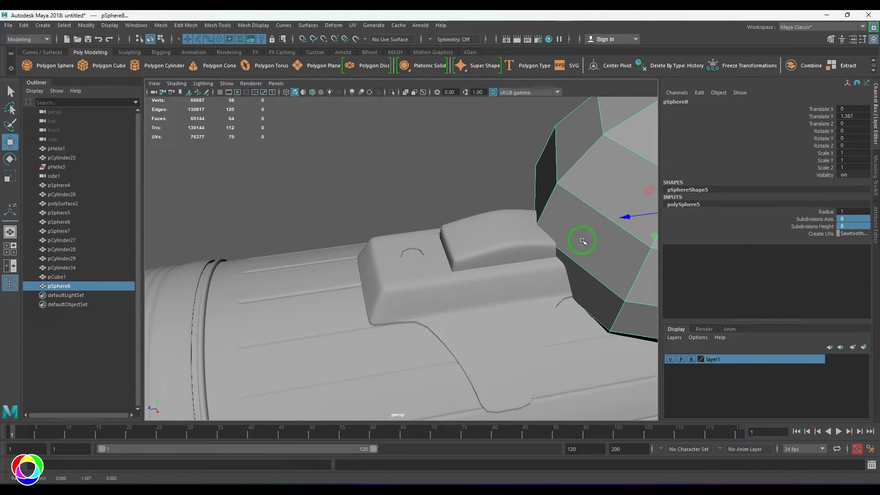
Snap the sphere to the centre vertex of the circular recess.
alt+middle_drag(583, 241, 542, 230)
alt+middle_drag(343, 275, 389, 281)
scroll(389, 281, up, 5)
click(380, 268)
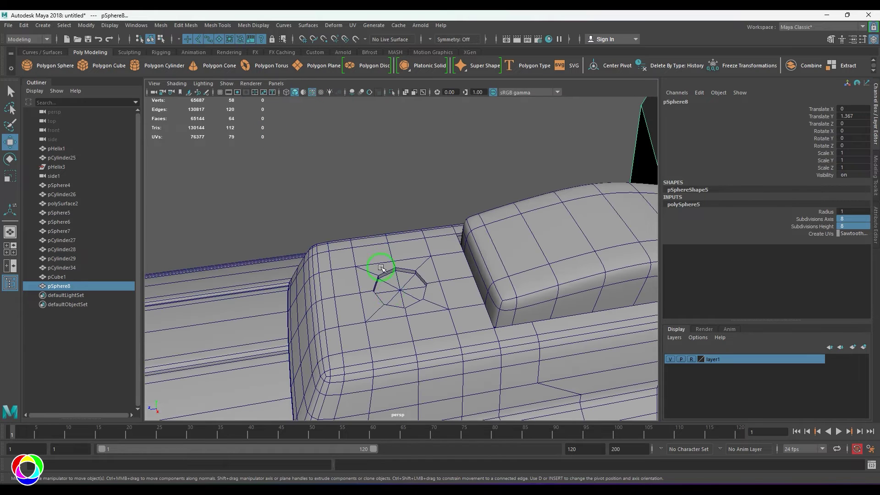
middle_click(400, 290)
Scale the sphere down uniformly to about 0.072 to fit the recess, and stretch its height to about 0.106.
scroll(400, 290, down, 5)
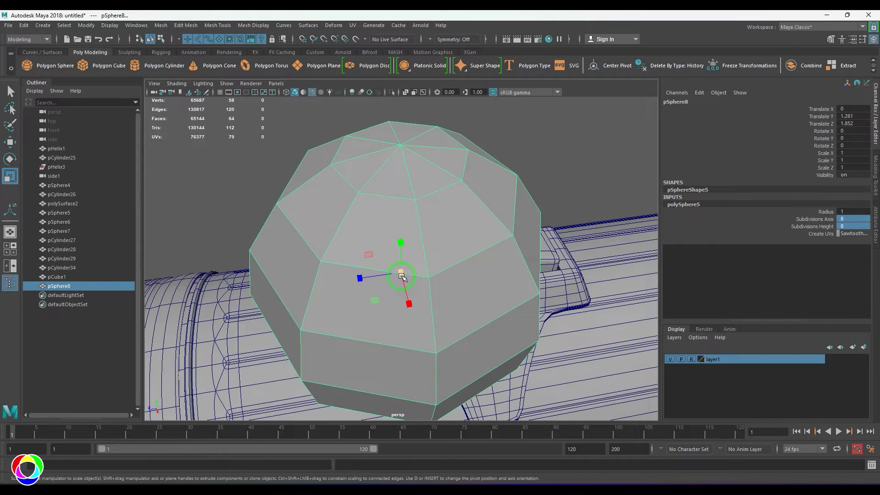
drag(401, 275, 229, 293)
alt+right_drag(229, 294, 445, 357)
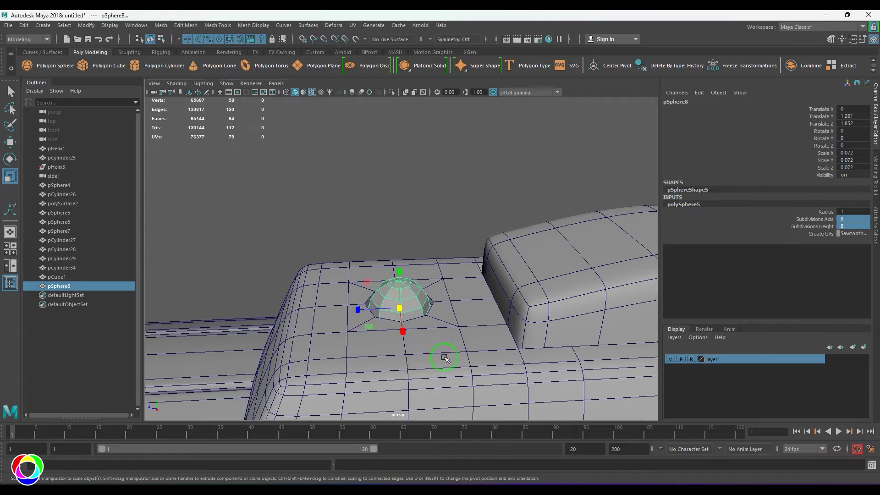
alt+middle_drag(445, 357, 410, 293)
drag(404, 237, 401, 204)
Delete the sphere's lower-half faces in the side view, leaving a dome, and return to object mode in the shaded perspective view.
key(space)
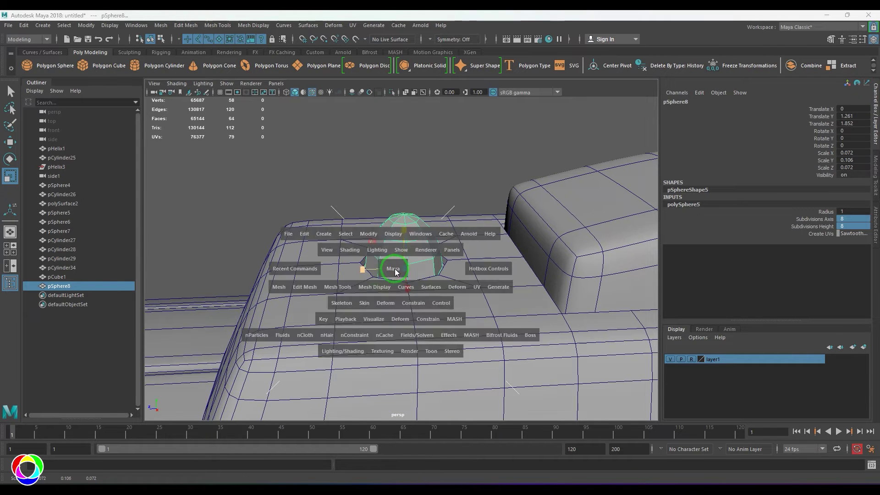
drag(392, 271, 321, 280)
key(w)
alt+middle_drag(318, 285, 451, 290)
scroll(451, 290, up, 3)
scroll(452, 291, up, 2)
key(F11)
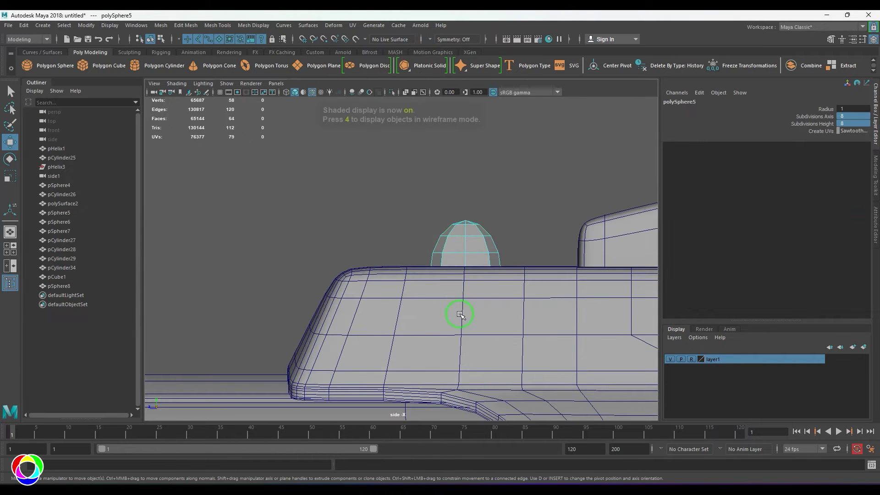
key(4)
drag(404, 278, 667, 381)
key(Delete)
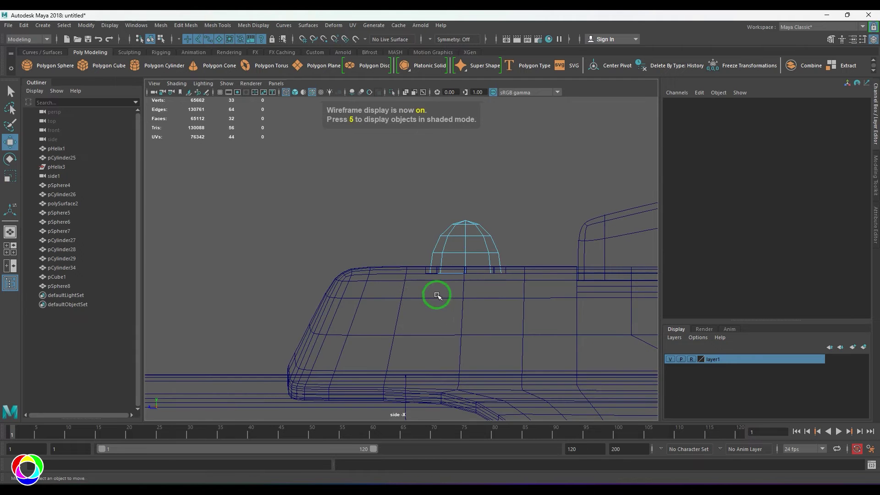
key(5)
key(space)
mouse_move(438, 294)
mouse_down()
mouse_move(462, 284)
mouse_move(490, 312)
mouse_up()
right_drag(404, 274, 424, 259)
Try to scale the dome horizontally in the recess, and undo the scaling.
key(r)
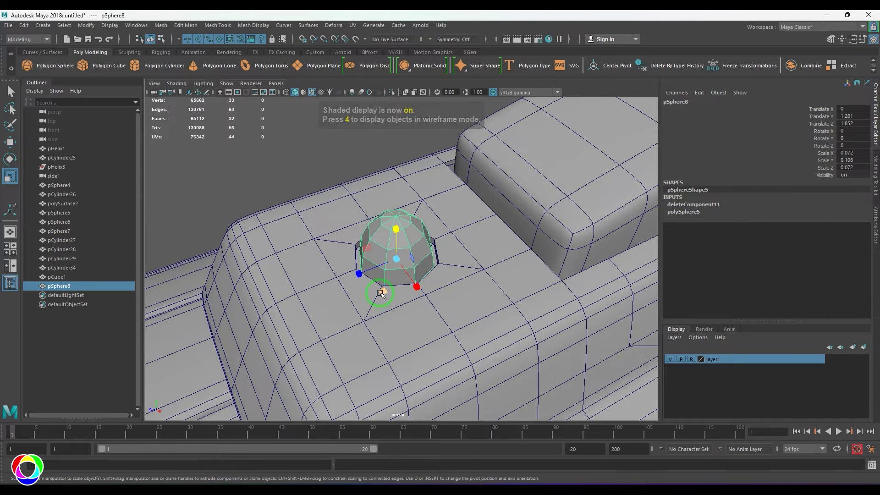
drag(397, 292, 429, 282)
key(ctrl+z)
Turn on smooth preview for the dome and the switch block, and hide the wireframe on shaded surfaces.
key(3)
click(455, 316)
key(3)
scroll(440, 275, down, 3)
click(440, 193)
scroll(440, 192, down, 2)
alt+drag(440, 192, 451, 263)
click(312, 92)
alt+drag(448, 295, 433, 296)
scroll(433, 296, up, 3)
Turn off the block's smooth preview, isolate it, and bevel the rim edge loop of the circular recess.
click(433, 295)
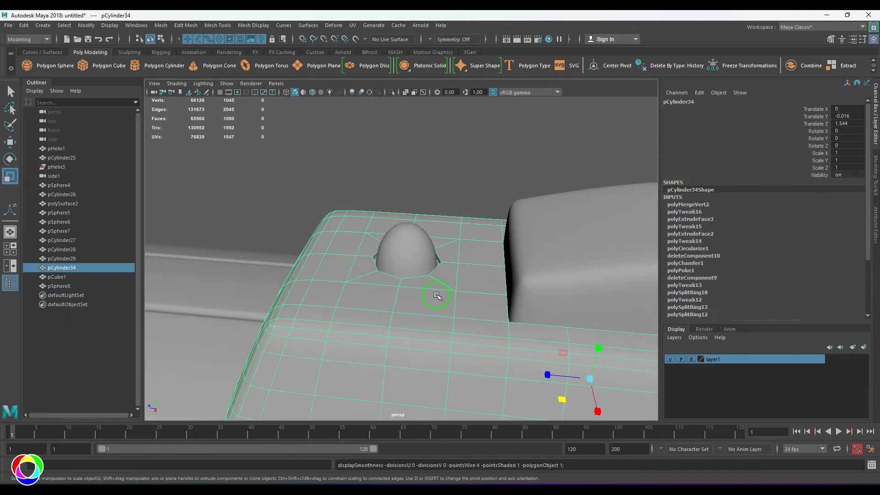
key(1)
alt+right_drag(436, 295, 483, 299)
key(ctrl+1)
alt+drag(516, 282, 428, 241)
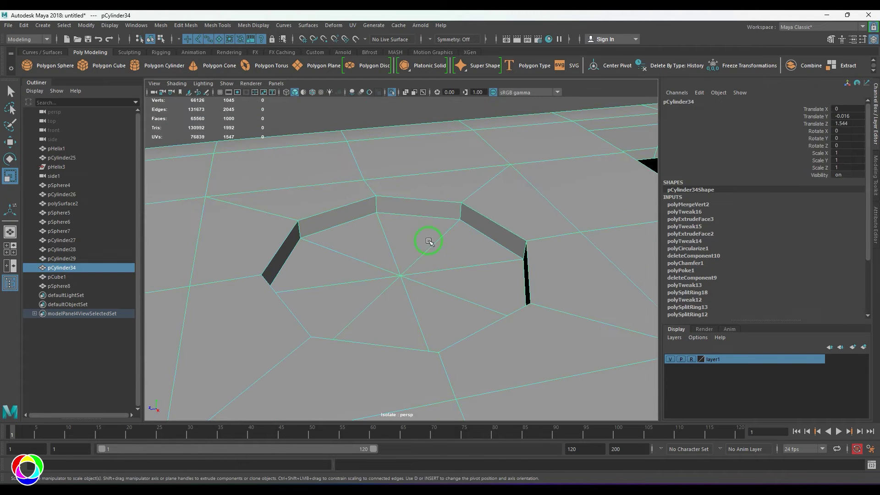
key(F10)
double_click(479, 216)
key(ctrl+b)
Insert supporting edge loops on both sides of the recess's bevelled rim.
key(q)
key(F8)
shift+right_drag(474, 203, 436, 216)
click(464, 214)
key(w)
key(ctrl+z)
click(465, 205)
click(487, 185)
key(w)
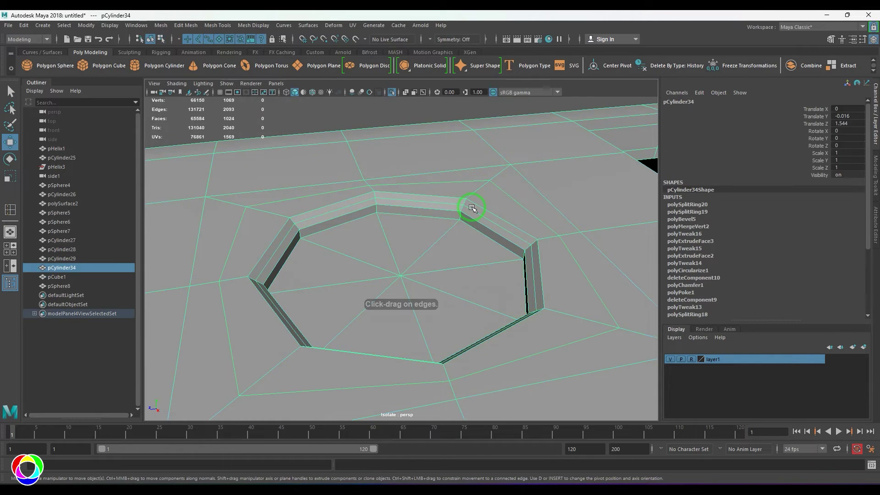
Smooth-preview the block and exit isolation to show the complete flashlight.
key(3)
click(405, 121)
click(391, 92)
scroll(442, 249, down, 5)
alt+drag(314, 158, 444, 228)
scroll(414, 291, down, 5)
alt+drag(444, 329, 451, 304)
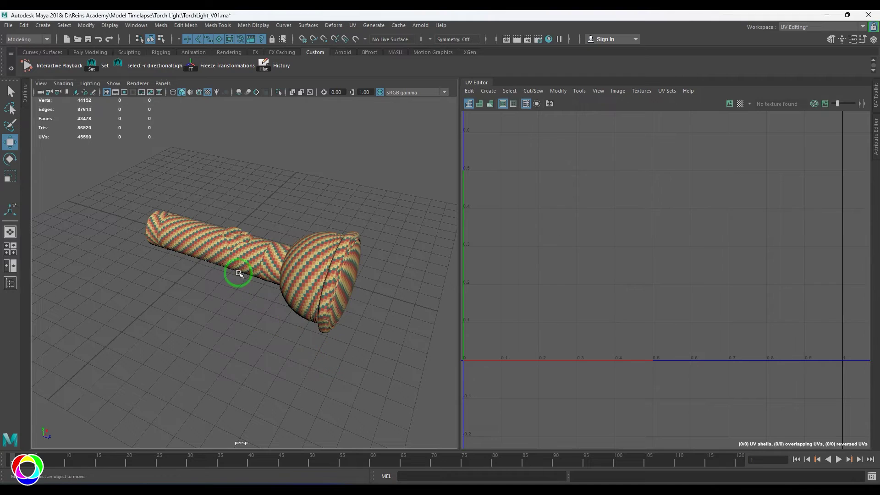
Select all flashlight parts in TorchLight_V01.ma, and examine their UV shells and the checker pattern on the model.
click(239, 263)
click(212, 338)
drag(131, 186, 491, 369)
scroll(699, 320, down, 5)
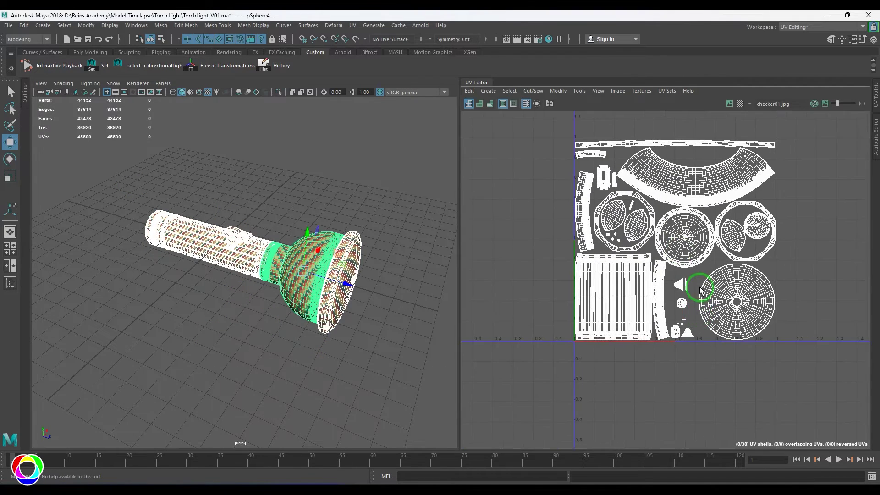
scroll(700, 290, up, 2)
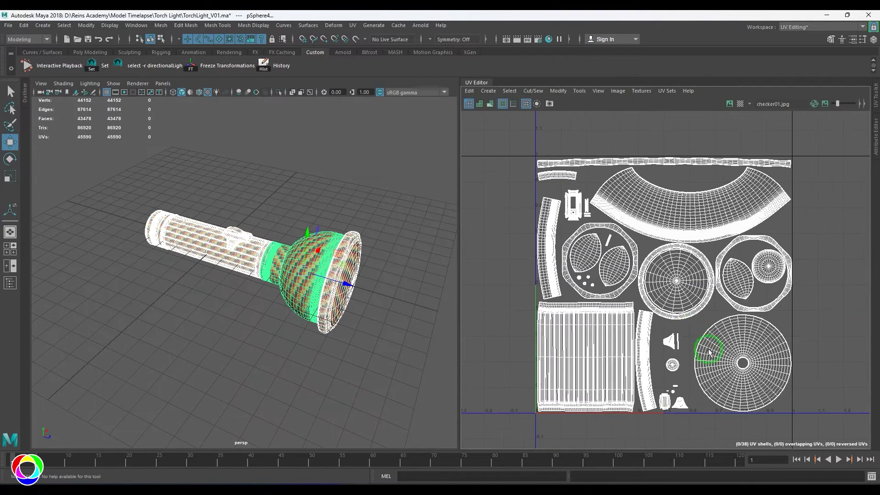
click(351, 355)
drag(111, 198, 435, 385)
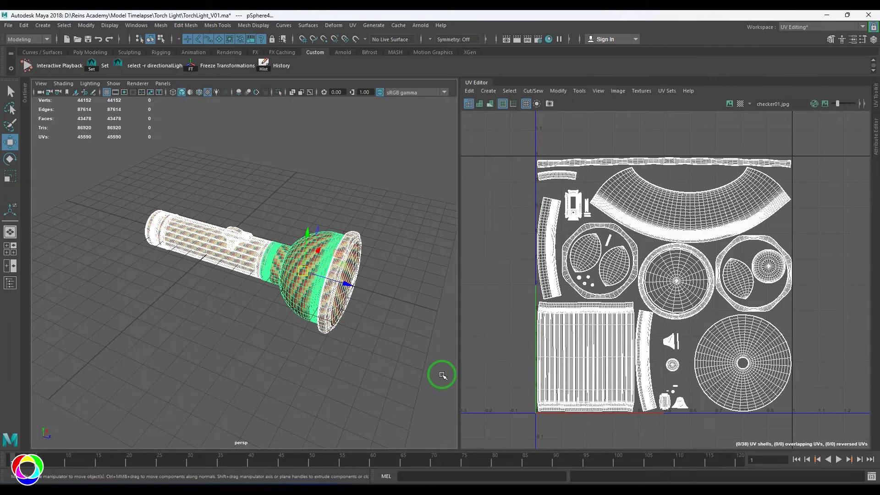
click(384, 351)
alt+drag(384, 350, 248, 333)
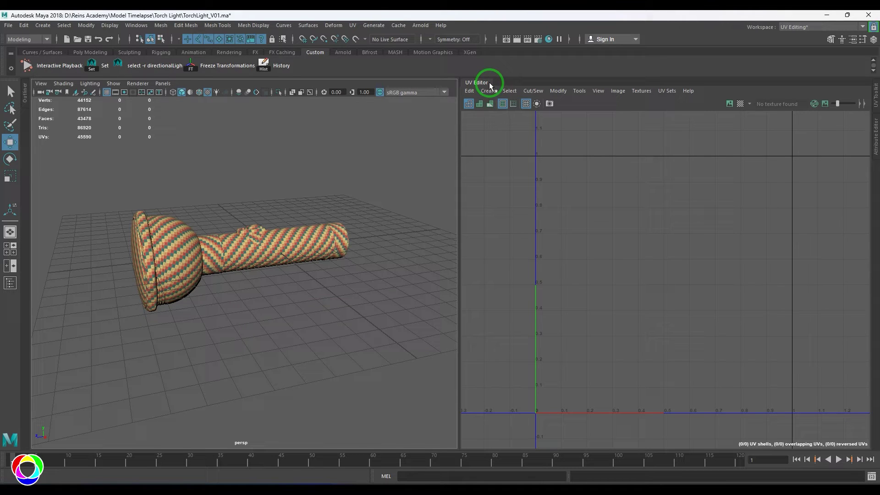
Switch to the Maya Classic workspace and select the whole flashlight group.
click(828, 28)
click(821, 39)
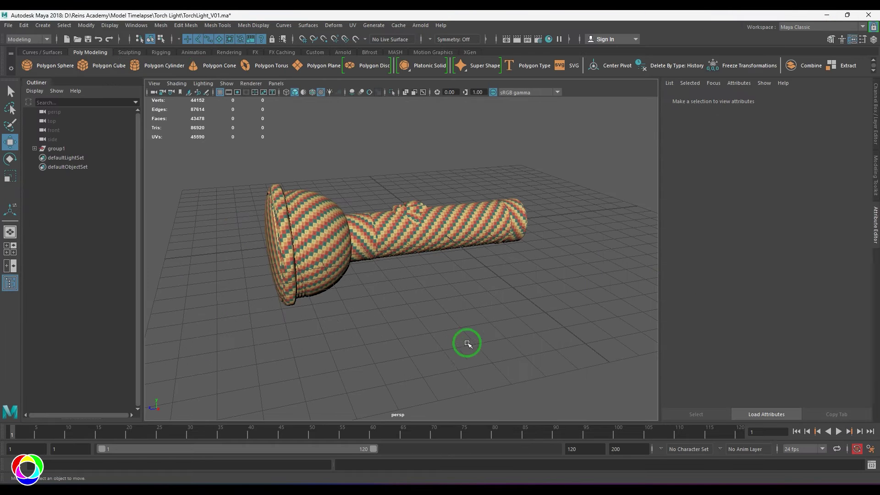
click(259, 93)
click(434, 229)
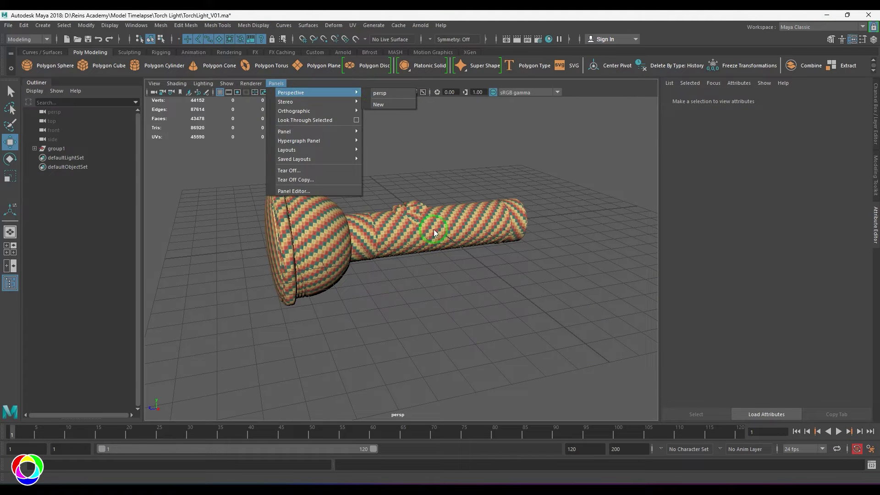
key(Up)
Raise the flashlight group above the grid to about 2.8 on Y in the side view.
key(space)
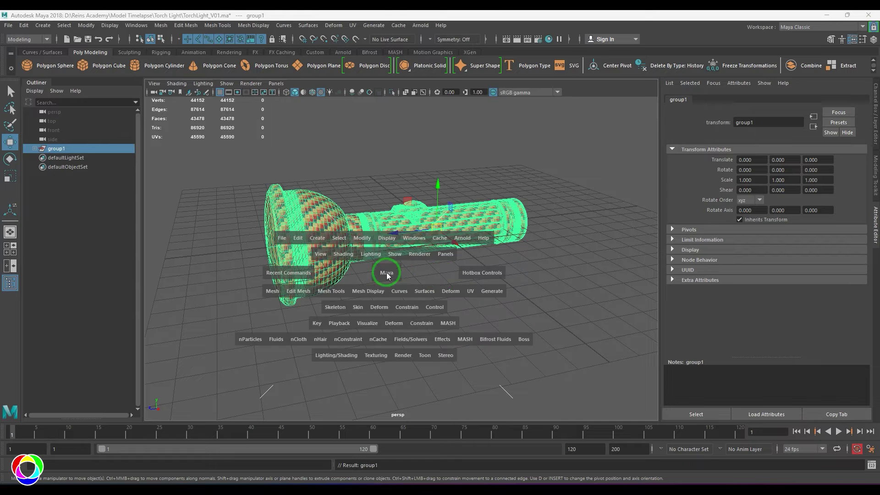
drag(387, 273, 447, 183)
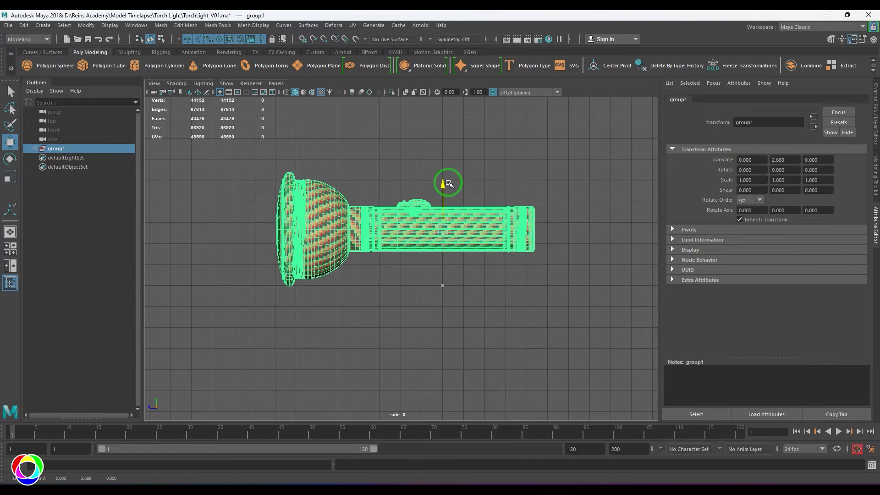
alt+right_drag(448, 182, 475, 277)
Tilt the flashlight group to about -8.242 degrees on X and lower it to about 1.707 on Y.
key(e)
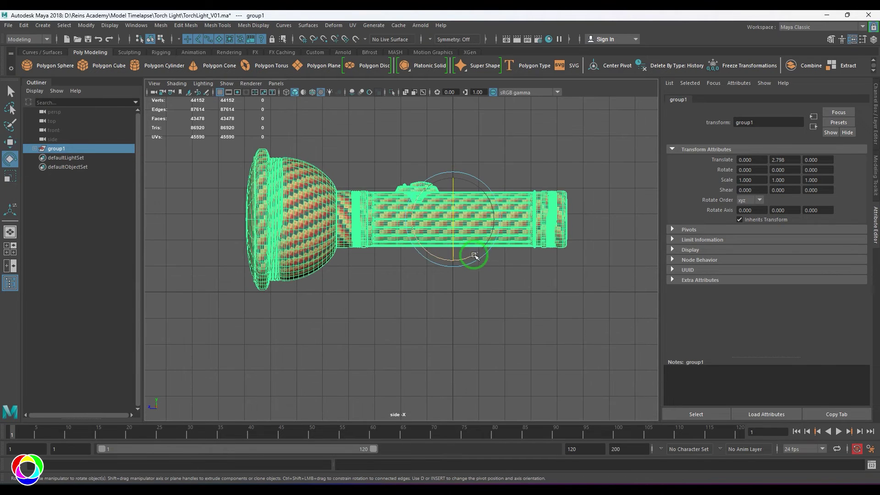
drag(472, 261, 471, 255)
key(w)
drag(452, 178, 459, 204)
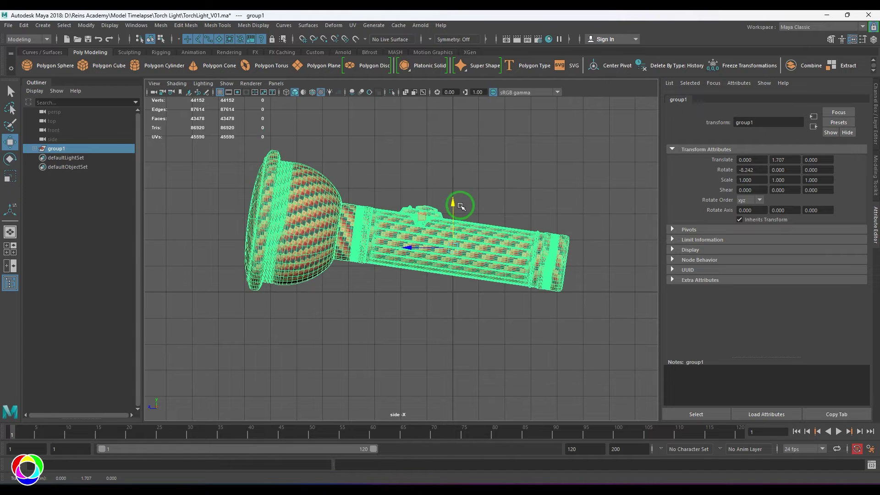
Fine-tune the group's tilt to about -8.052 degrees on X with an enlarged manipulator, and lower it to about 1.678 on Y.
alt+right_drag(461, 206, 481, 326)
key(e)
drag(466, 287, 466, 287)
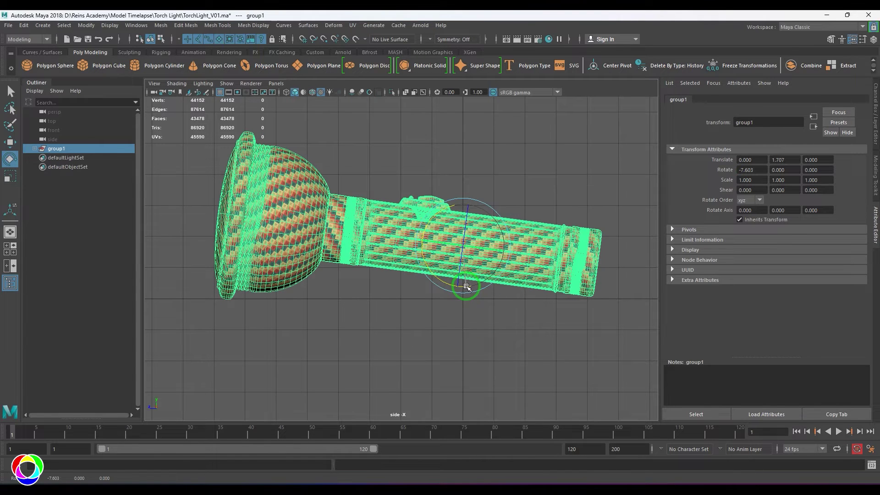
key(plus)
key(plus)
key(plus)
key(plus)
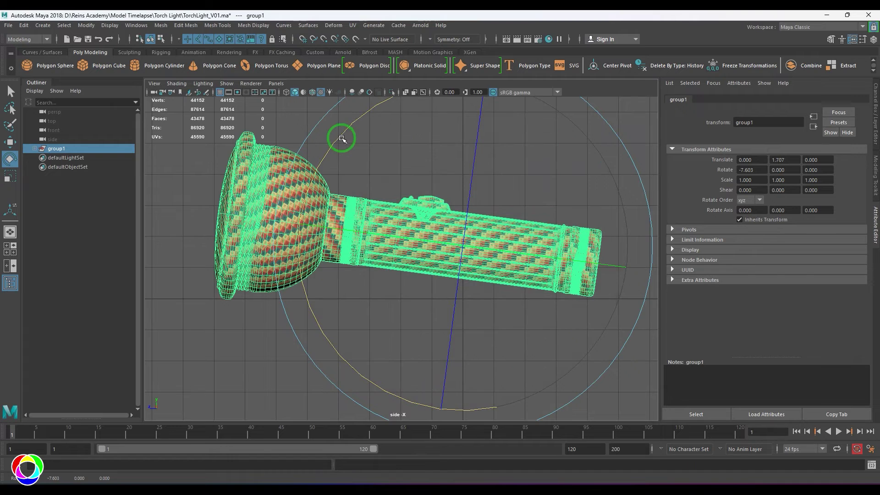
drag(341, 136, 343, 133)
key(w)
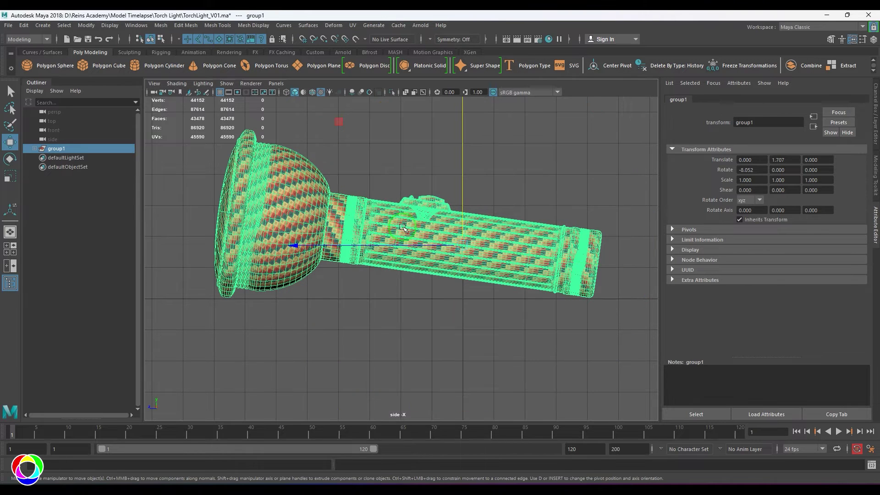
drag(463, 200, 461, 198)
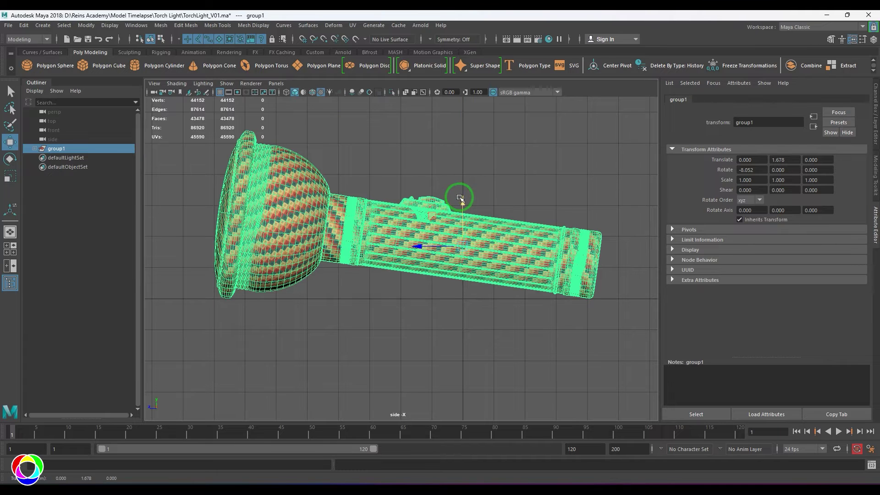
click(453, 339)
Create a polygon plane under the flashlight in the perspective view and scale it up into a large ground.
alt+drag(448, 331, 445, 292)
shift+right_click(467, 263)
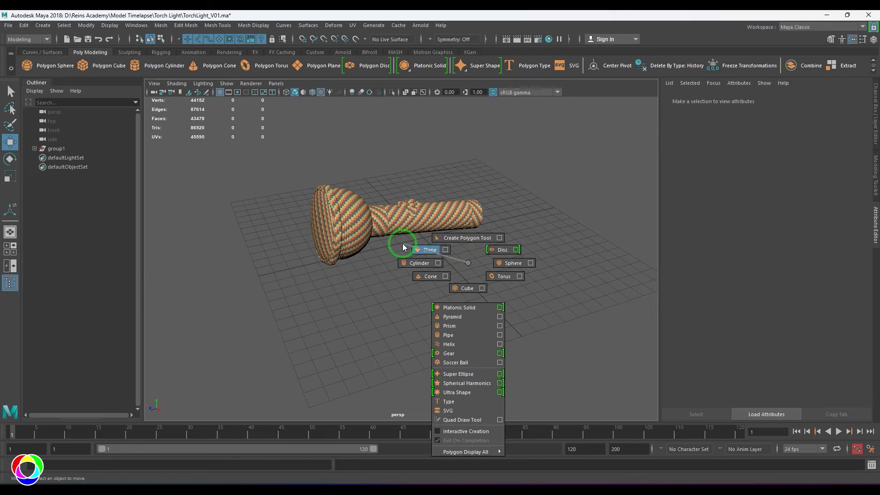
shift+right_drag(402, 244, 406, 247)
scroll(417, 258, down, 6)
key(r)
drag(412, 251, 464, 257)
click(317, 207)
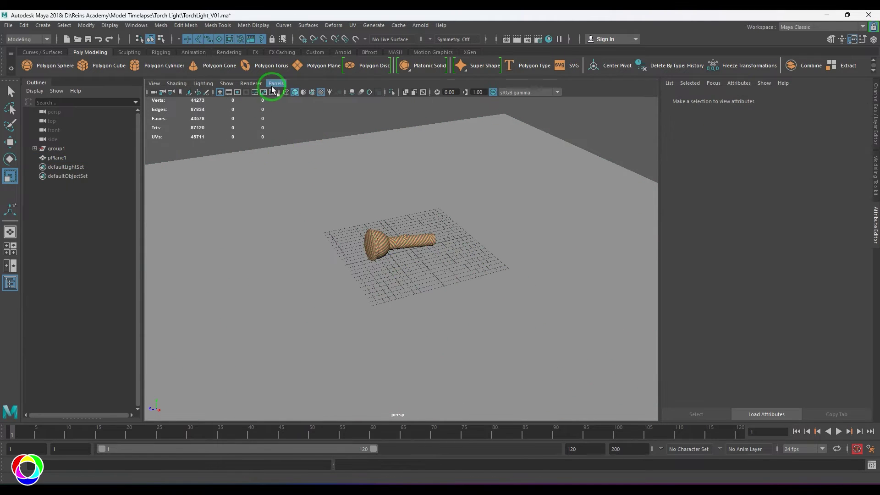
Create a new perspective camera with a focal length of 70 and view the flashlight through it from closer up.
click(275, 83)
mouse_move(348, 93)
click(400, 105)
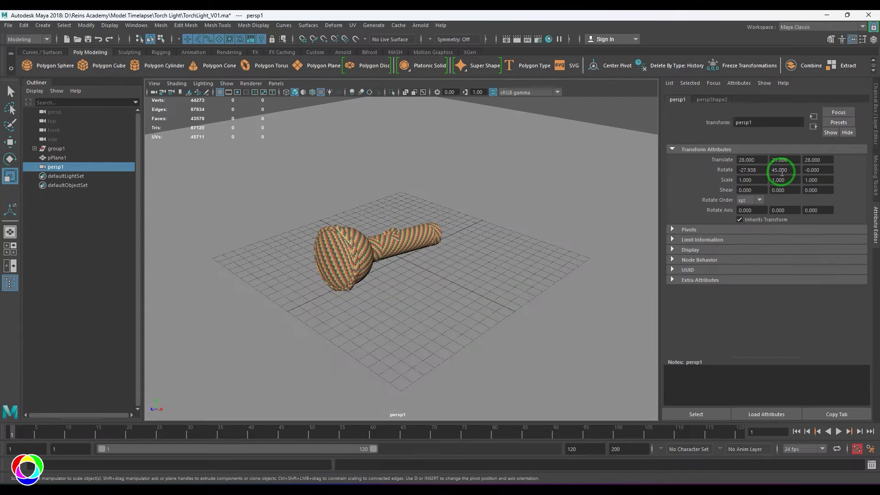
click(708, 99)
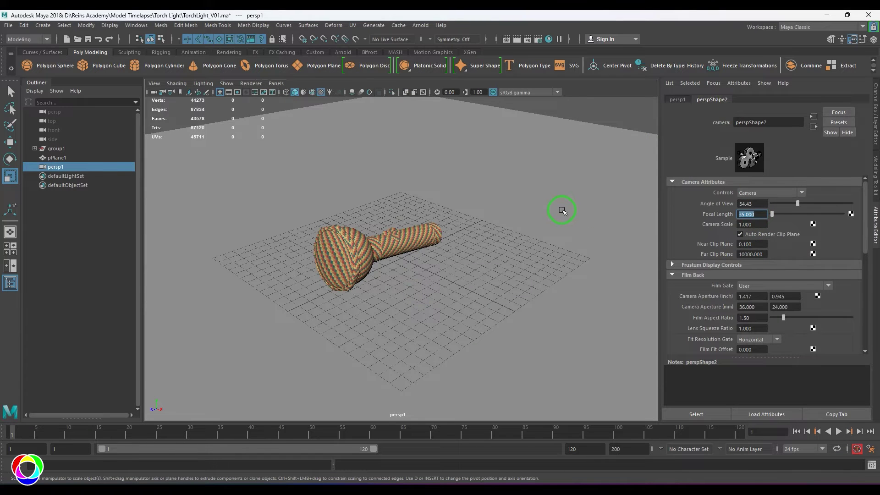
key(Return)
alt+drag(477, 252, 499, 244)
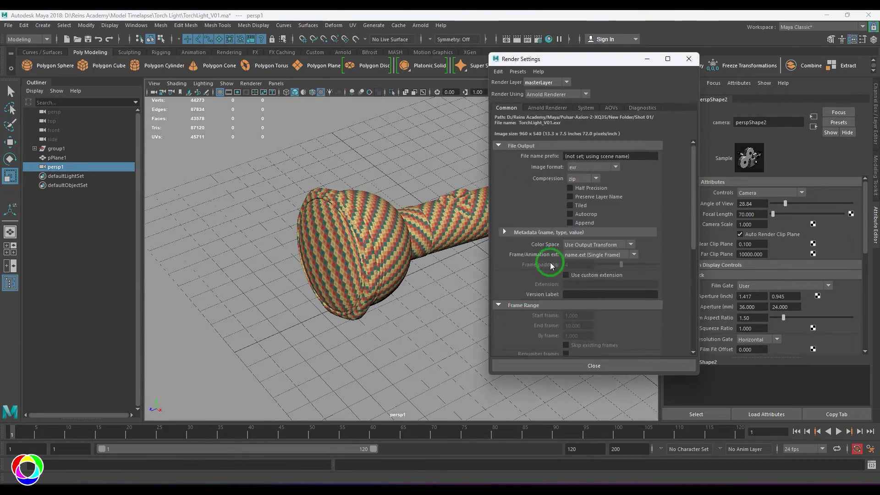
Check the render image size, then show the new camera's resolution gate and frame the whole flashlight inside it.
scroll(552, 267, down, 5)
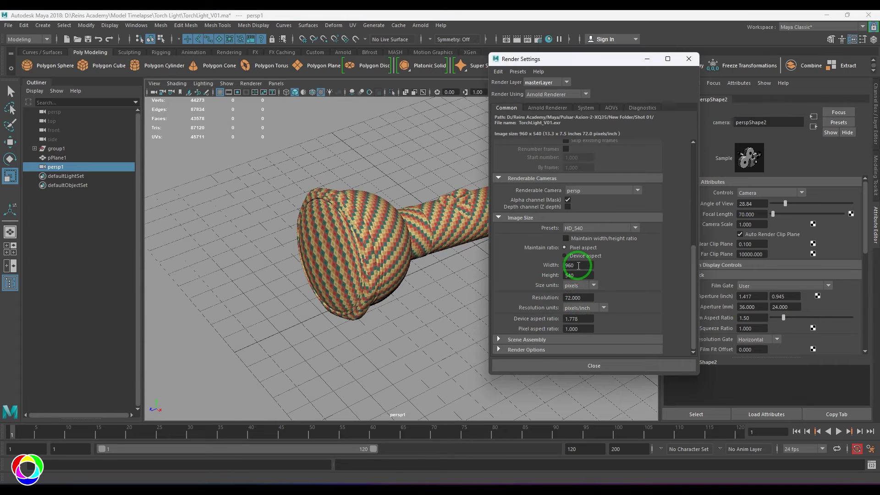
click(689, 59)
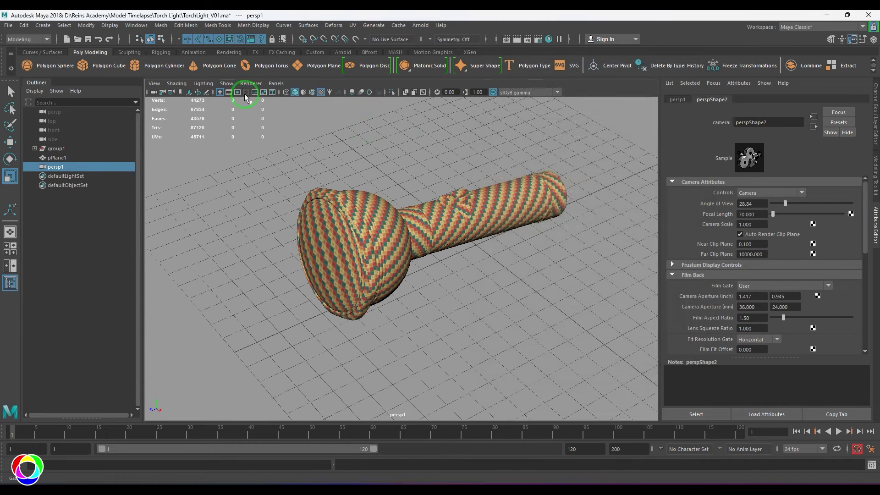
click(246, 92)
alt+middle_drag(432, 280, 407, 288)
mouse_move(407, 288)
alt+right_down()
mouse_move(420, 285)
mouse_move(402, 280)
alt+right_up()
alt+middle_drag(402, 281, 448, 279)
alt+right_drag(448, 279, 455, 277)
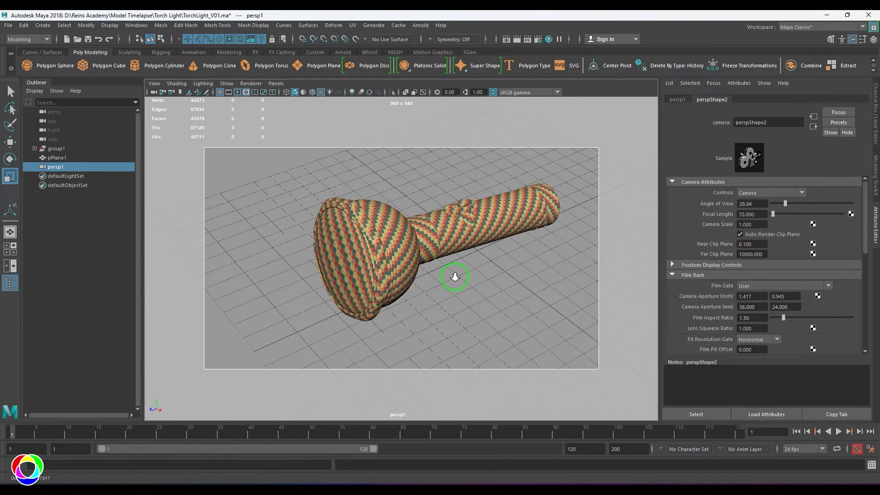
alt+drag(455, 276, 457, 277)
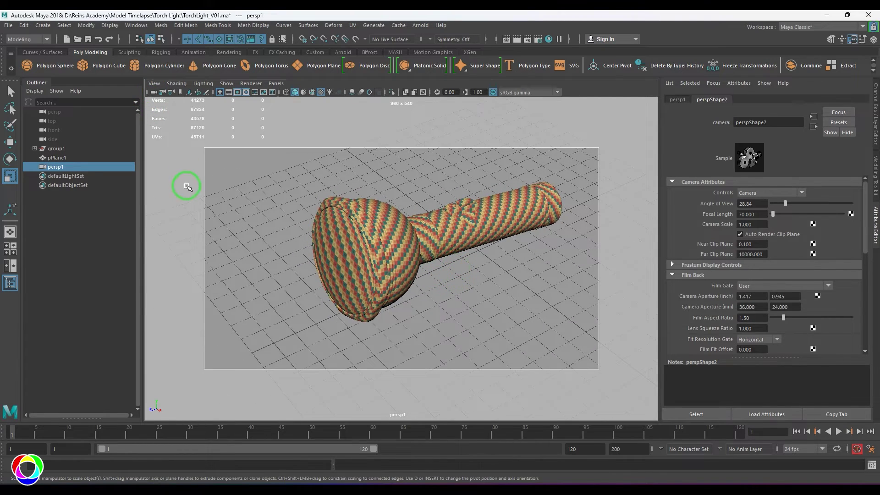
Select all of the new camera's transform channels from Translate X through Visibility and open their channel options.
click(873, 105)
drag(817, 109, 814, 185)
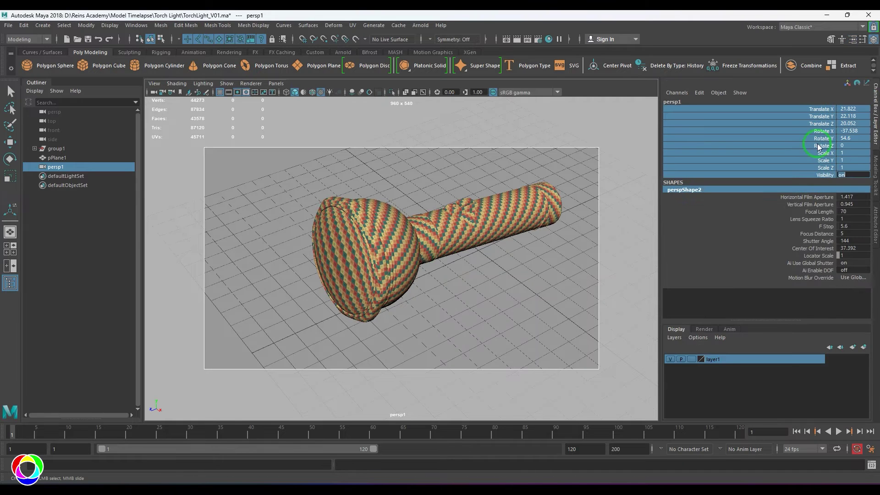
click(788, 265)
drag(815, 108, 818, 176)
right_click(814, 140)
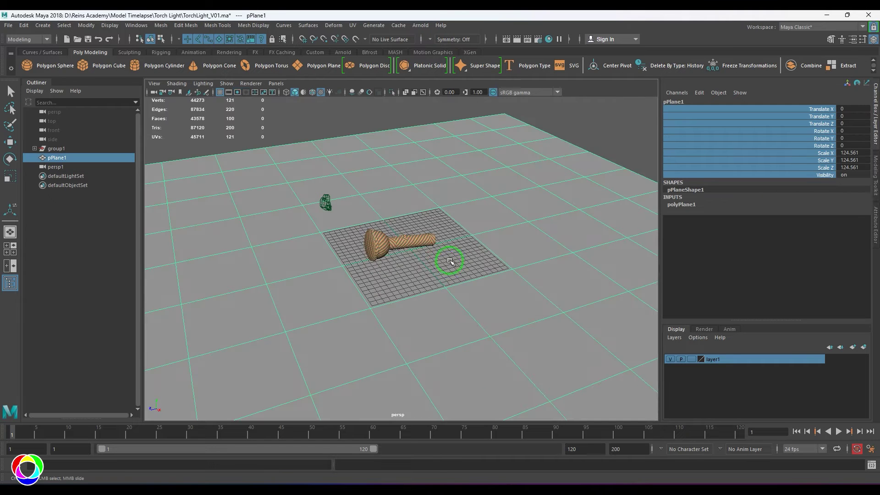
Create an Arnold area light in the original perspective view and raise it above the flashlight.
click(399, 255)
click(372, 26)
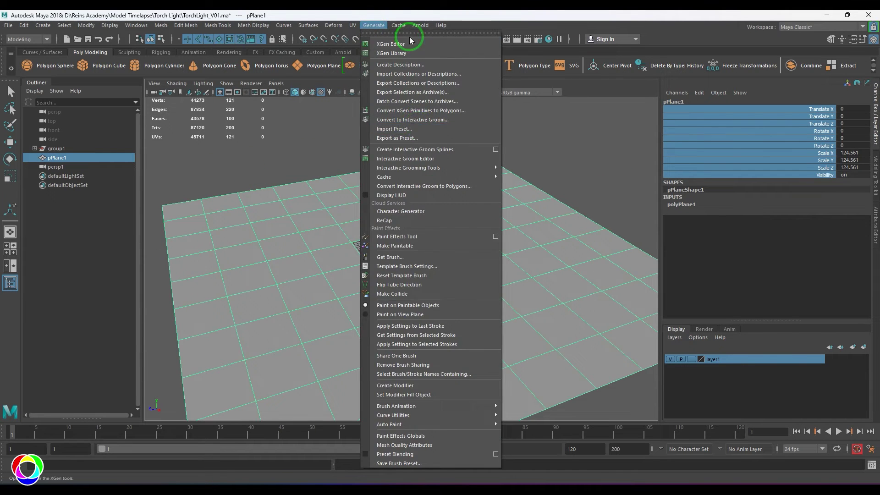
mouse_move(483, 73)
click(534, 80)
key(w)
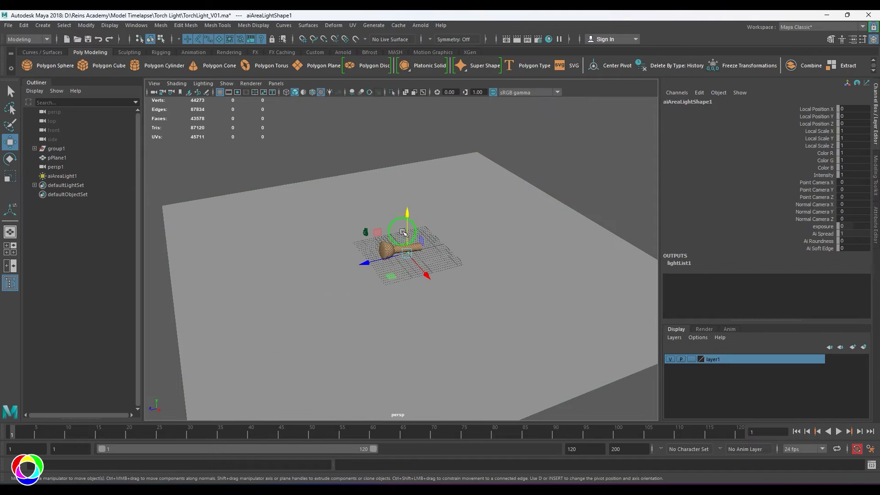
drag(407, 212, 408, 107)
Rotate the area light to face down at the ground, enlarge it and position it higher above the flashlight.
key(e)
drag(403, 171, 442, 153)
key(r)
key(w)
drag(388, 155, 355, 156)
drag(394, 109, 396, 92)
Switch to the persp1 camera view and assign a new aiStandardSurface material to the flashlight and ground plane together.
click(277, 84)
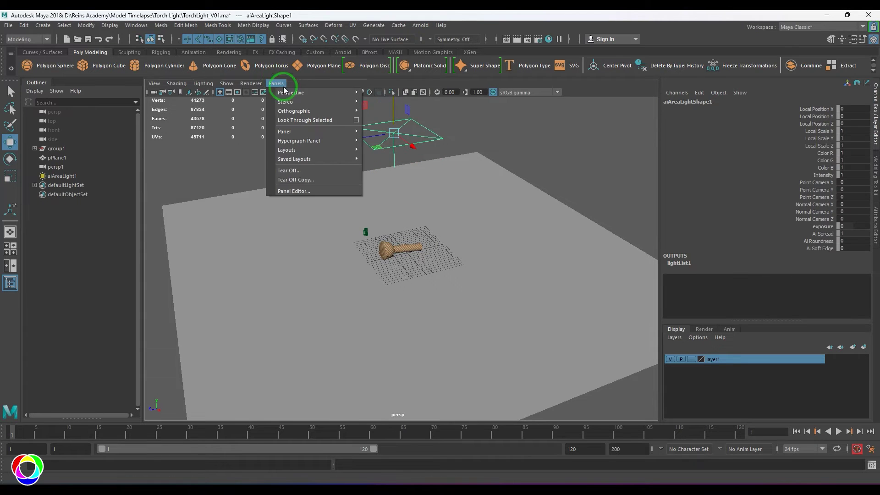
click(380, 102)
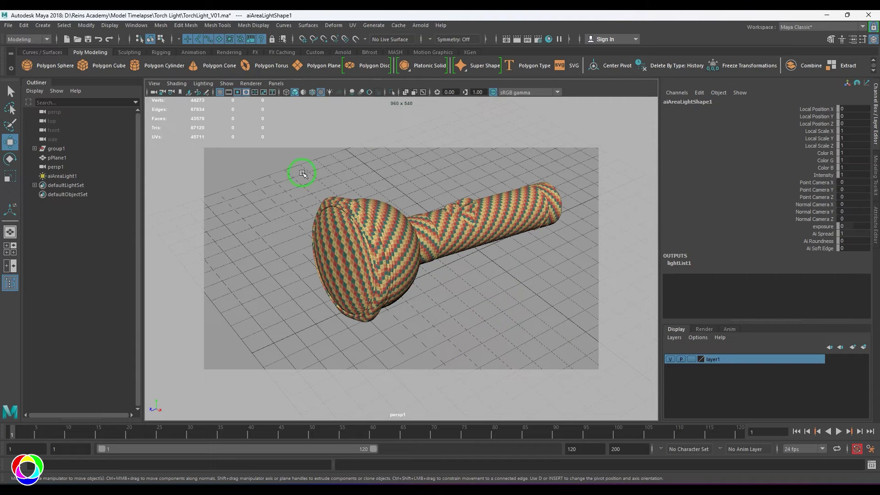
drag(292, 160, 628, 349)
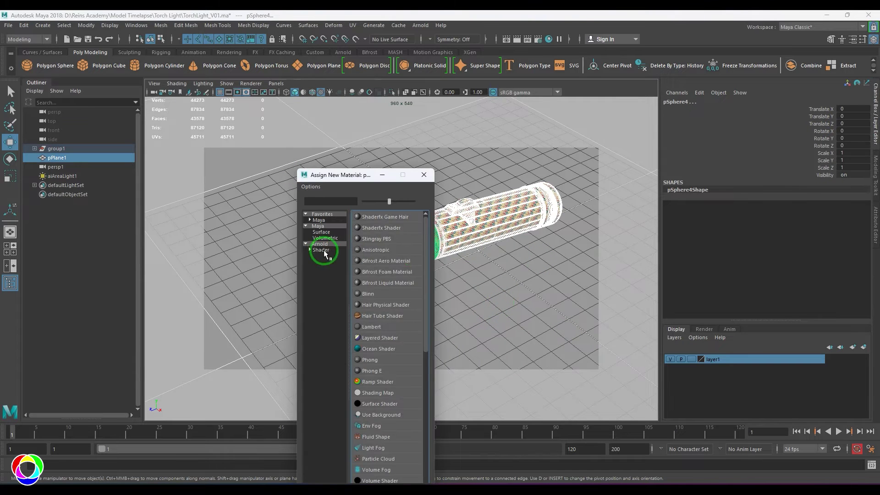
click(324, 250)
click(388, 283)
Set the base color of the shared aiStandardSurface material to a neutral grey with an HSV value of 0.5.
click(785, 100)
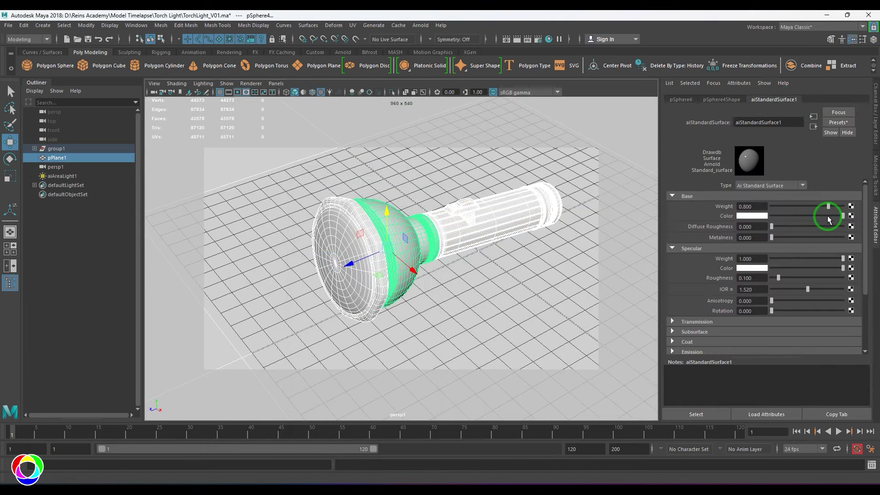
drag(828, 217, 806, 217)
click(746, 216)
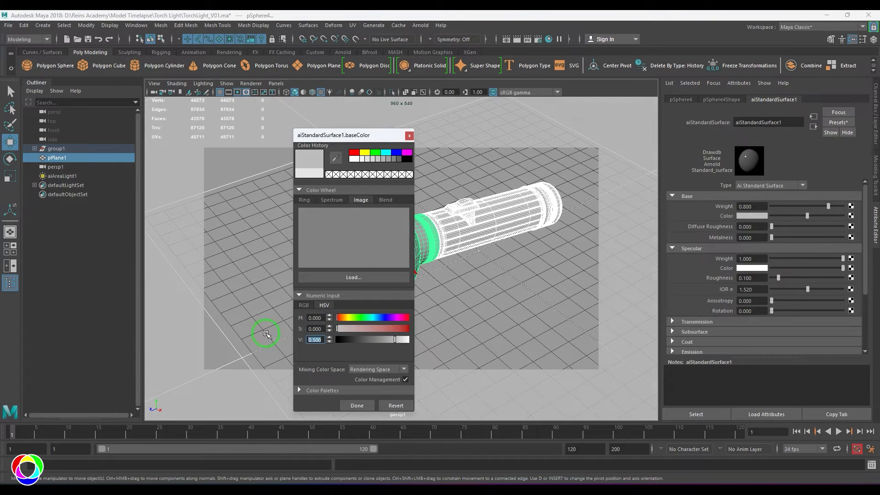
click(358, 405)
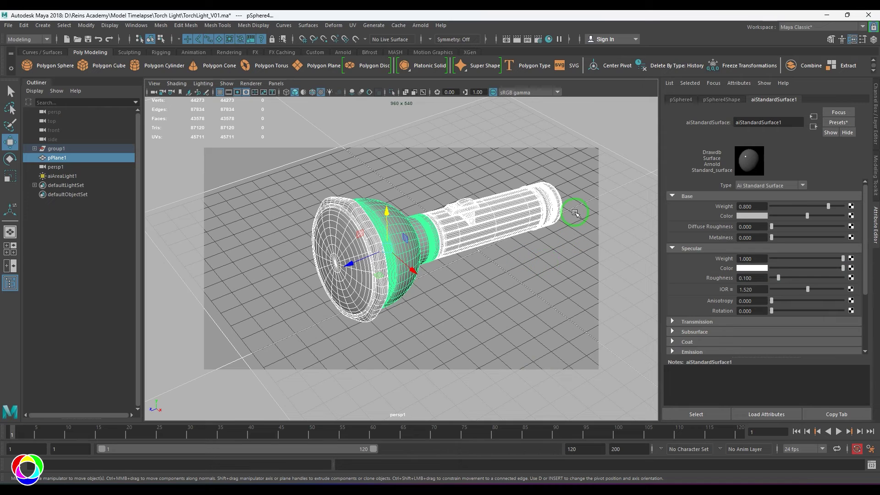
Start a live Arnold render of the persp1 camera and set the area light's exposure to 10.
click(68, 176)
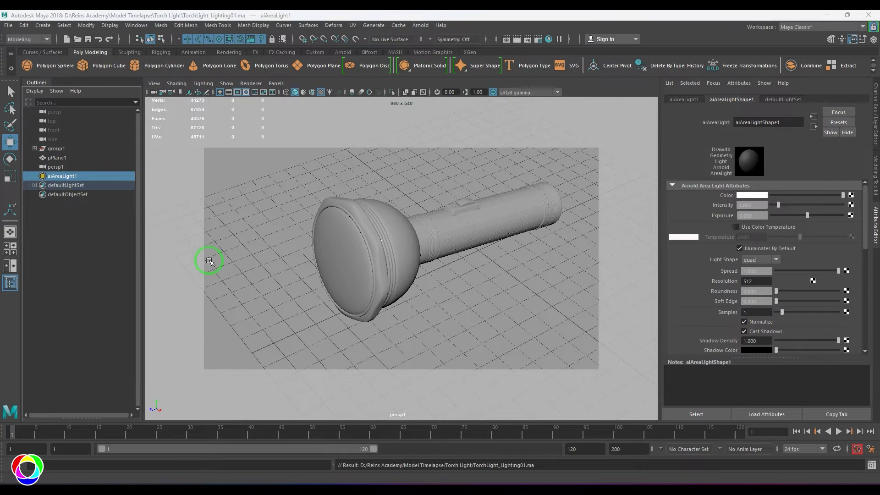
click(58, 211)
click(69, 176)
click(420, 26)
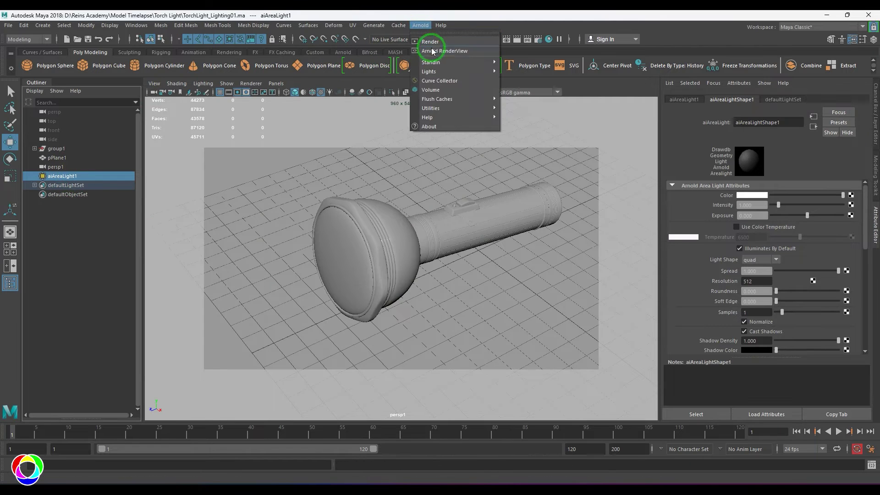
click(435, 53)
drag(475, 115, 424, 98)
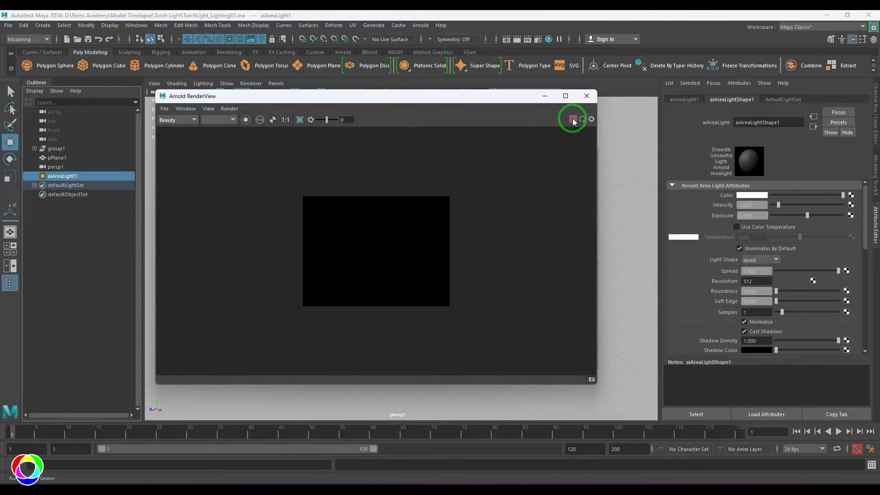
click(573, 119)
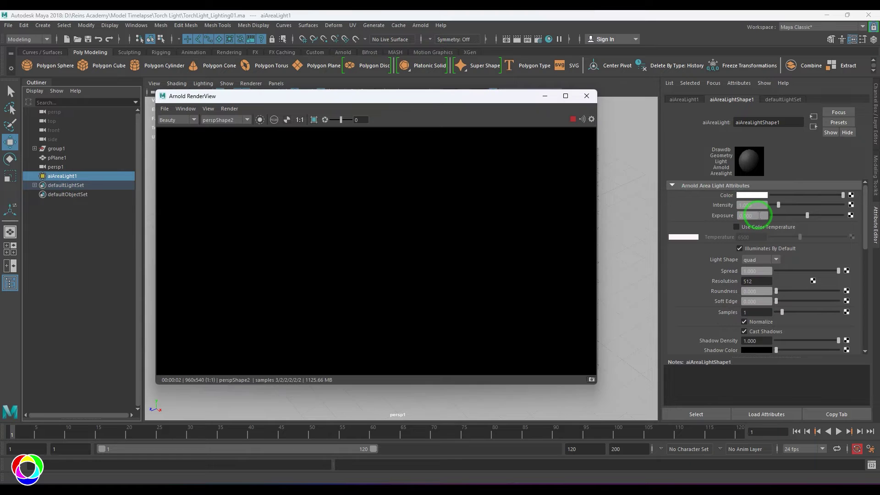
drag(762, 215, 675, 205)
text(10)
key(Return)
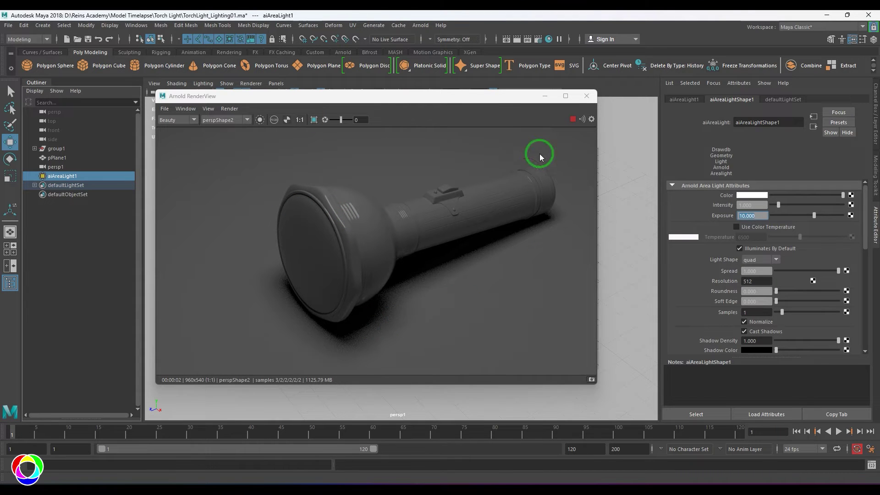
Raise the area light to about 48.45 on Y in the original perspective view and scale it uniformly to about 38.1.
drag(449, 95, 648, 117)
click(276, 83)
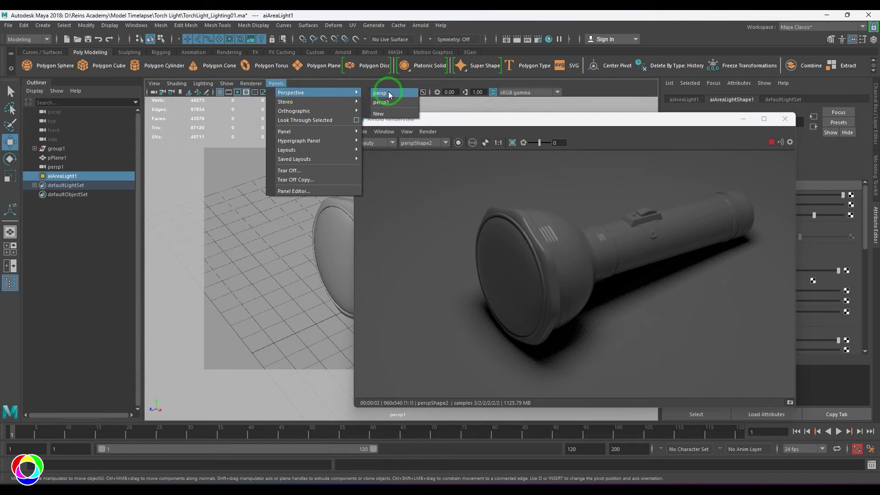
click(385, 90)
alt+middle_drag(332, 202, 253, 185)
drag(274, 143, 273, 119)
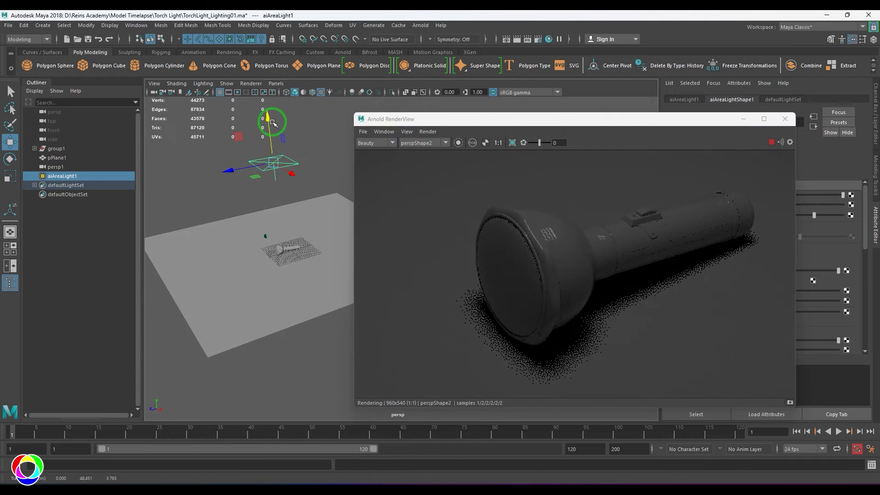
key(r)
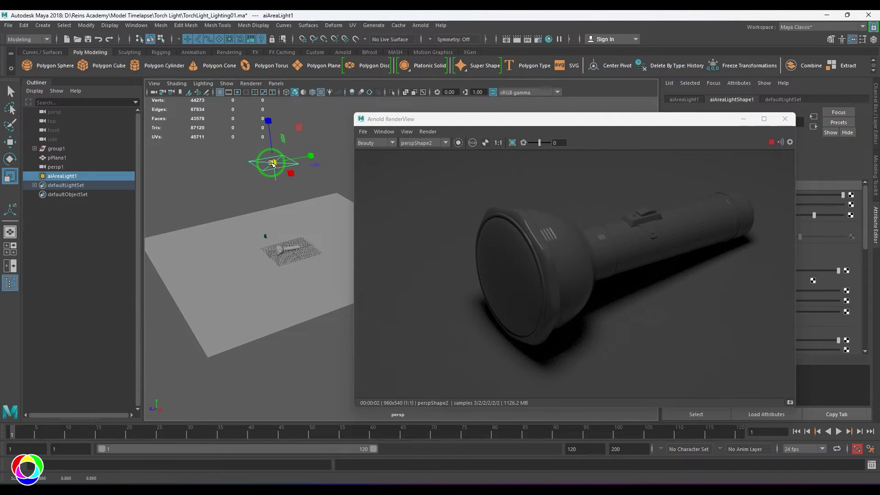
drag(273, 164, 373, 197)
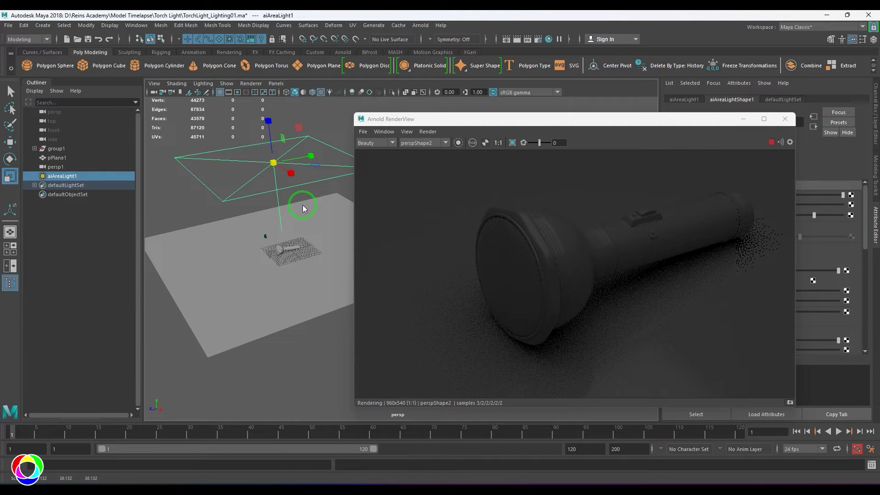
key(w)
Try an exposure of 15 on the area light, settle it at 13 and stop the live render.
drag(504, 119, 327, 109)
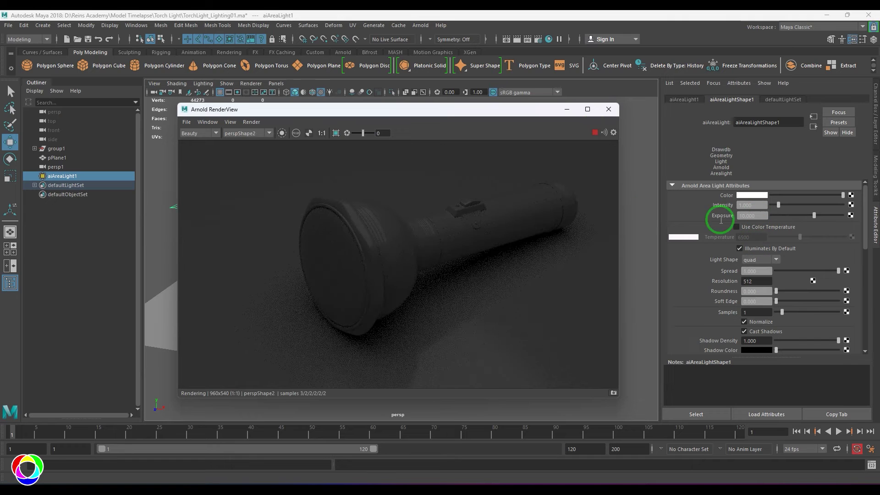
drag(754, 215, 730, 211)
text(15)
key(Return)
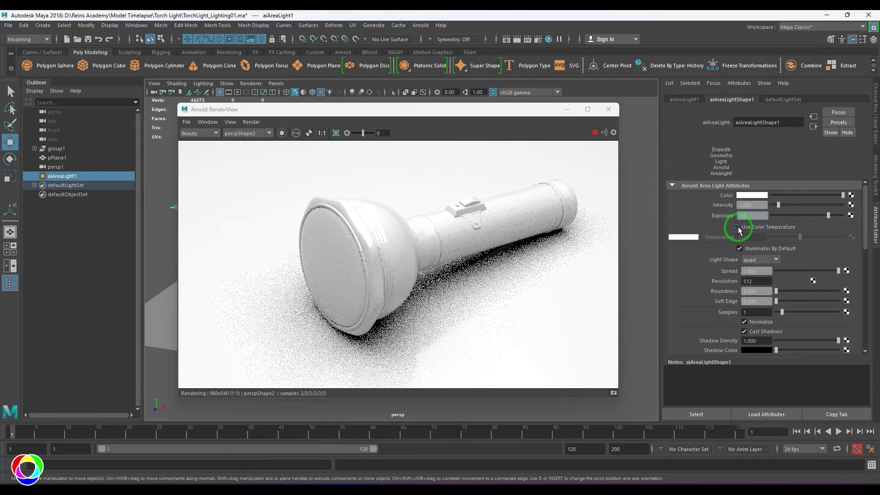
key(Return)
click(589, 138)
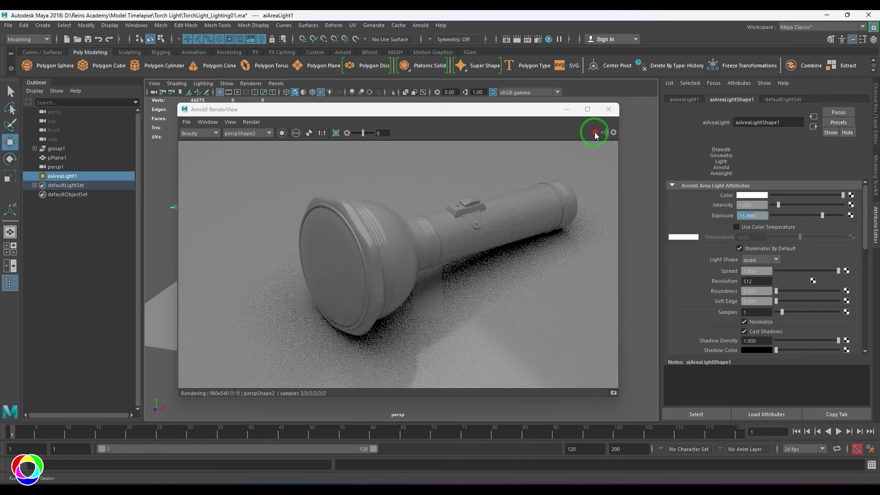
Select all flashlight parts without the ground plane and assign them their own new aiStandardSurface material.
click(561, 301)
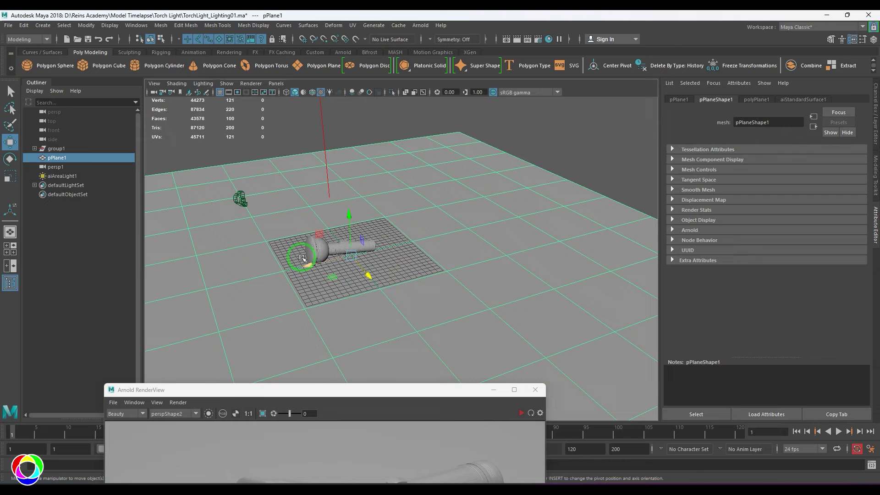
drag(287, 215, 415, 292)
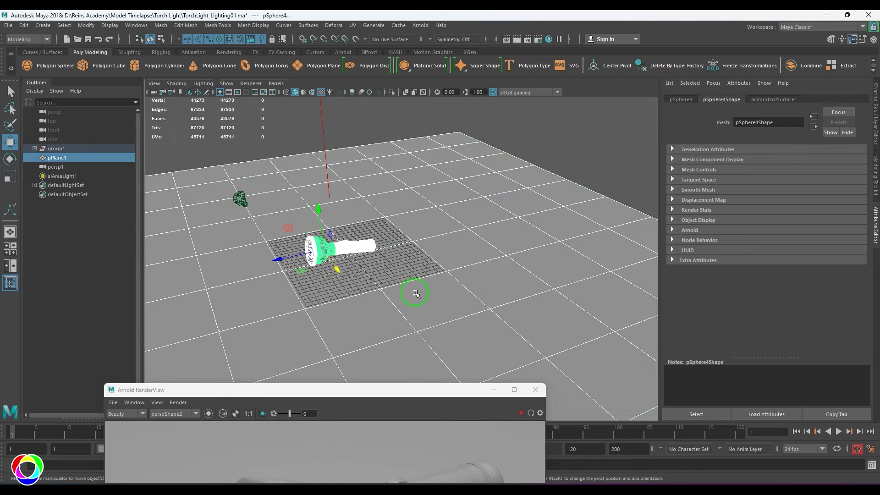
ctrl+drag(484, 305, 485, 306)
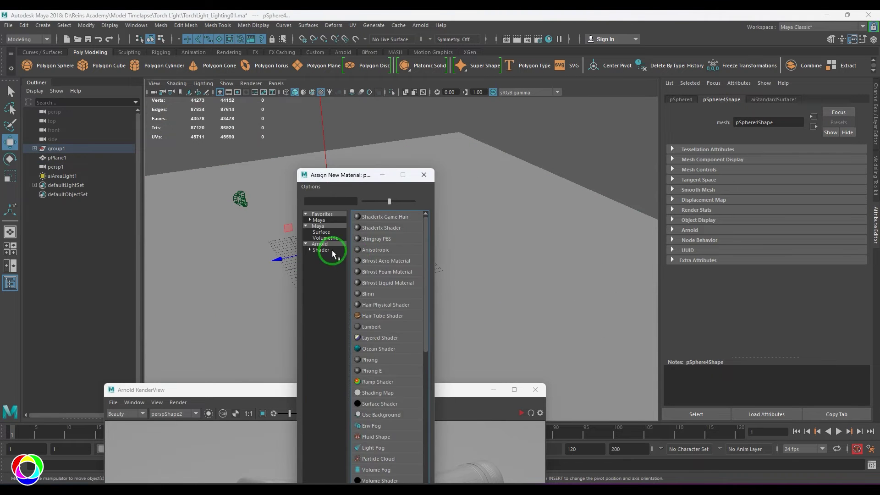
click(331, 250)
click(383, 284)
Look through the persp1 camera, select the ground plane and bring the Arnold render window fully into view.
click(276, 83)
click(393, 91)
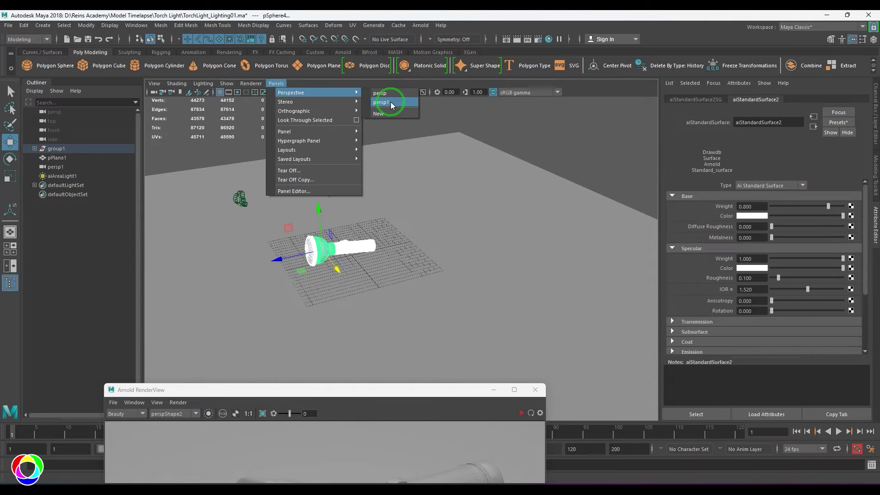
click(417, 351)
drag(435, 389, 481, 98)
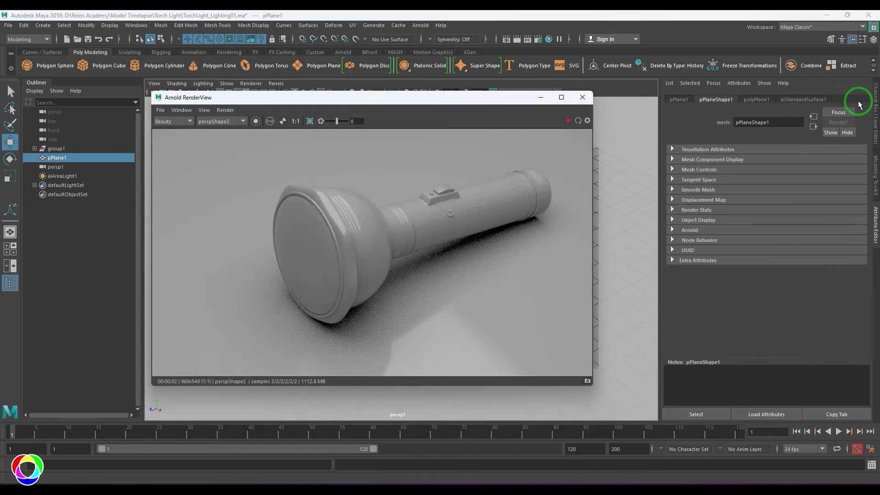
Darken the base color of the ground plane's aiStandardSurface material to a dark grey and start the live render.
click(804, 99)
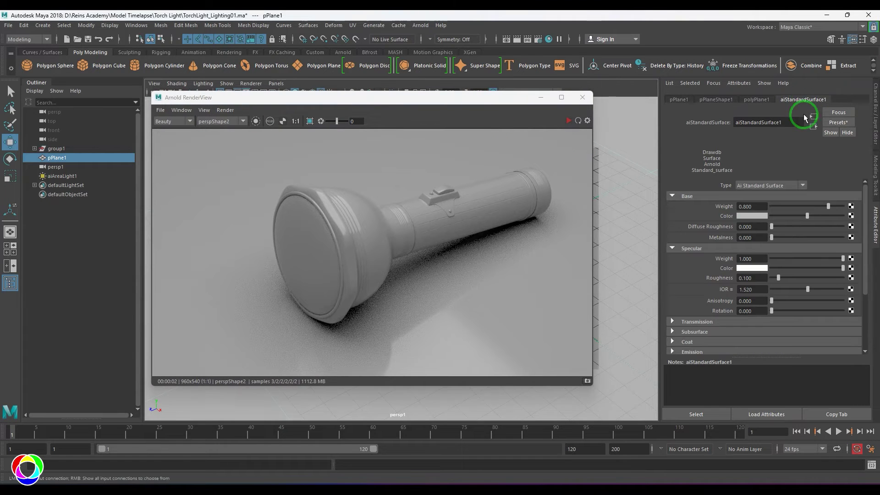
click(751, 215)
drag(697, 248, 738, 261)
click(705, 237)
click(568, 121)
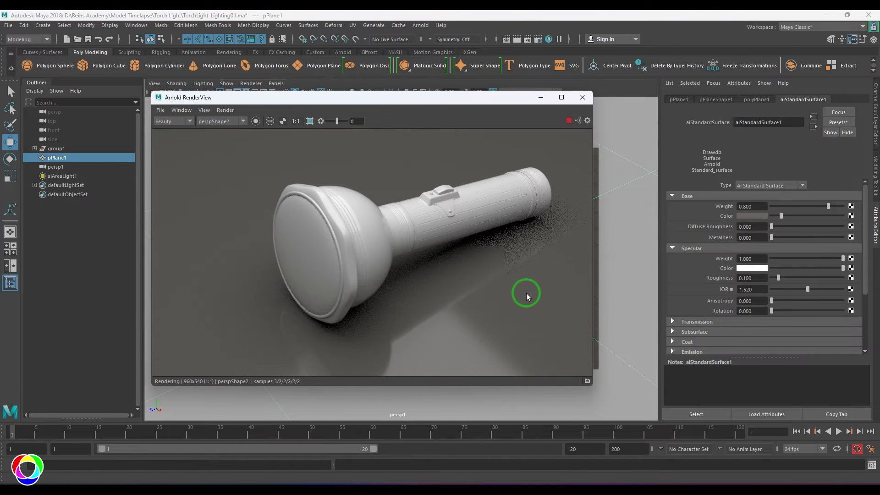
Try a specular roughness of 0.5 on the ground plane's material and settle it at 0.4.
click(751, 278)
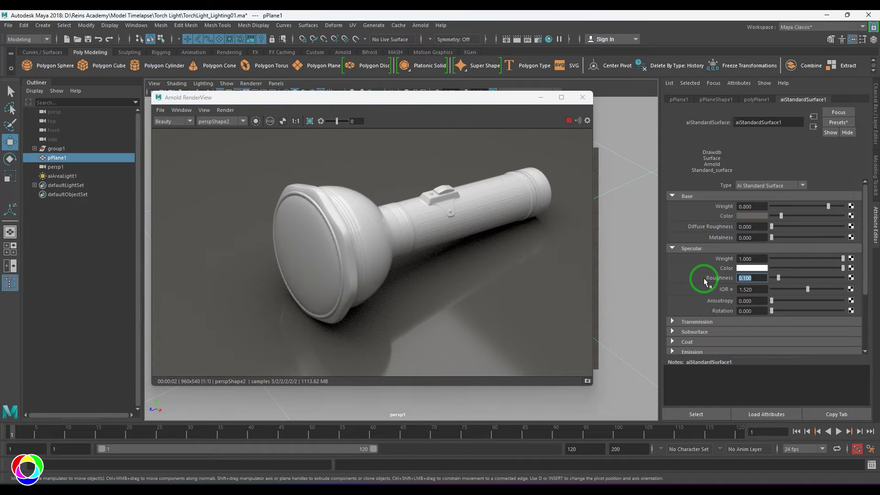
text(0.5)
key(Return)
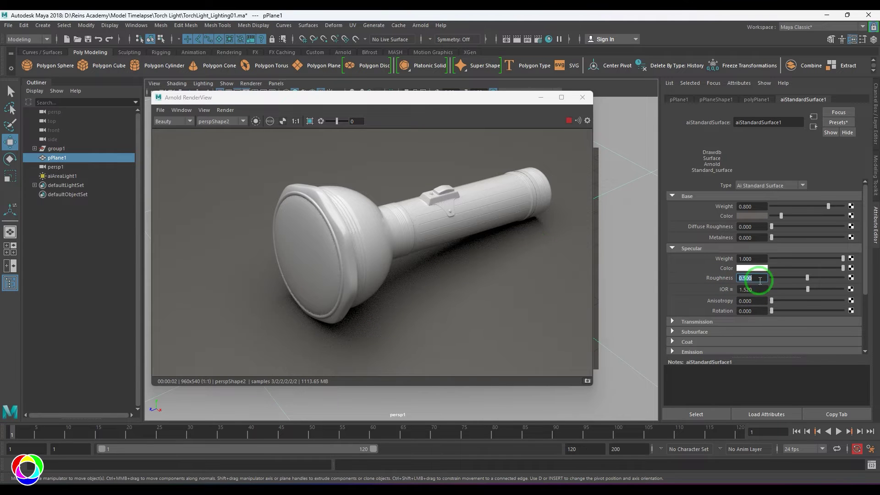
text(0.4)
key(Return)
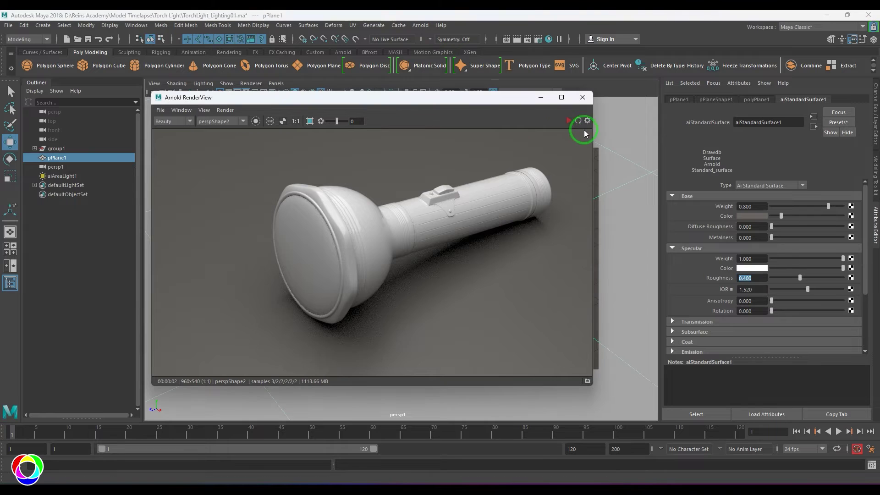
Rename the ground plane's material to ground_shader.
drag(509, 104, 431, 172)
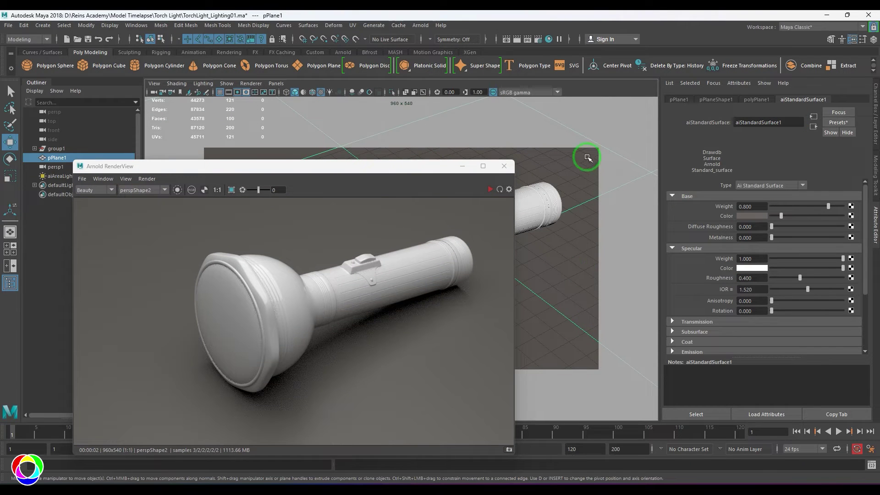
double_click(784, 122)
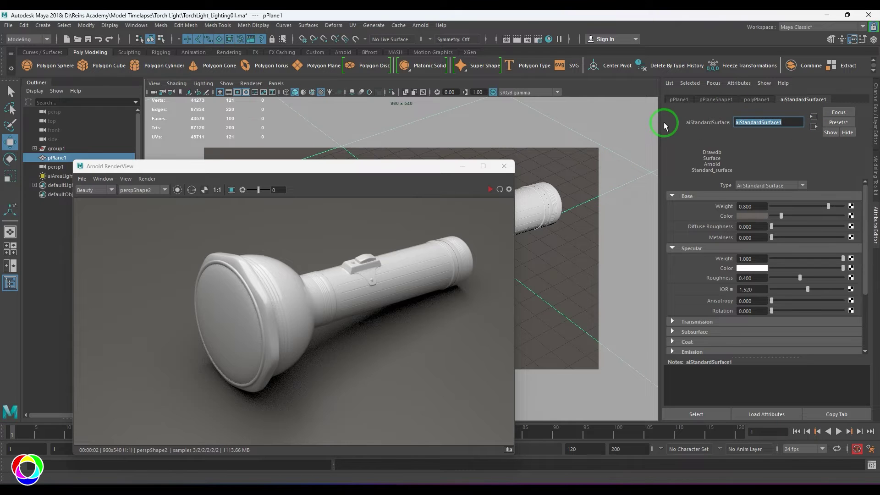
text(ground_shader)
key(Return)
Select the flashlight head and rename its material to chrome_shader.
drag(381, 170, 380, 319)
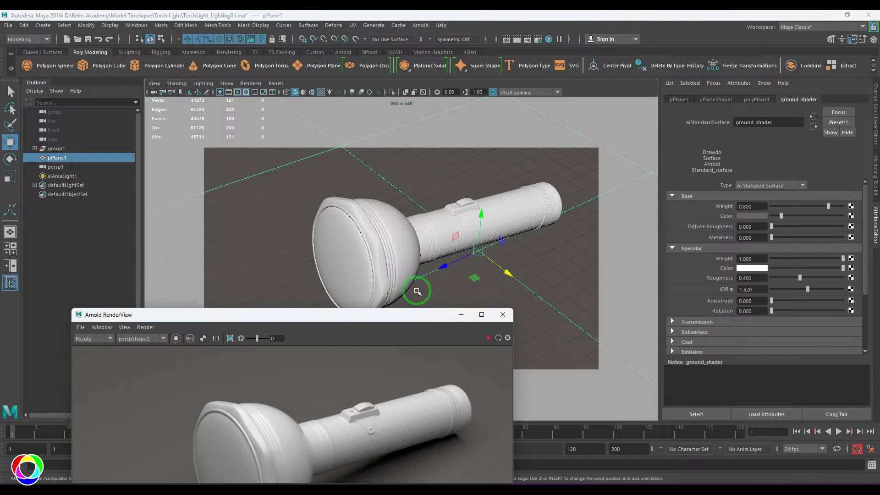
click(391, 234)
double_click(792, 122)
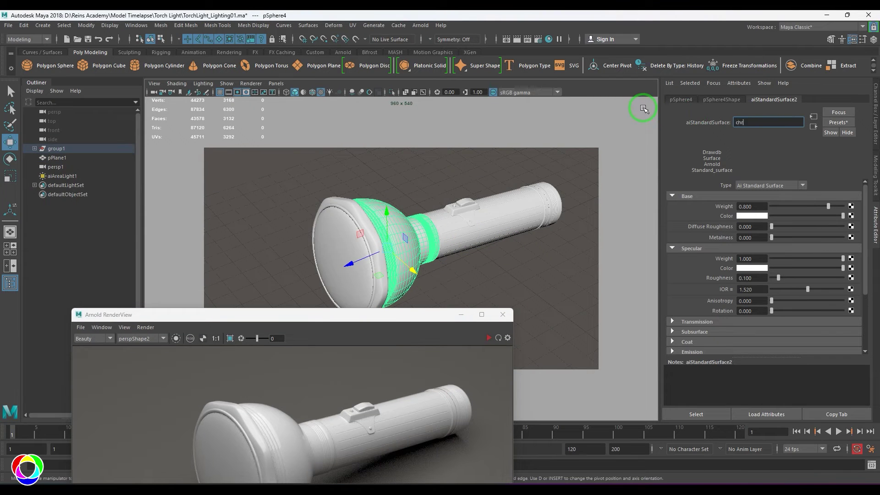
text(chrome_shader)
key(Return)
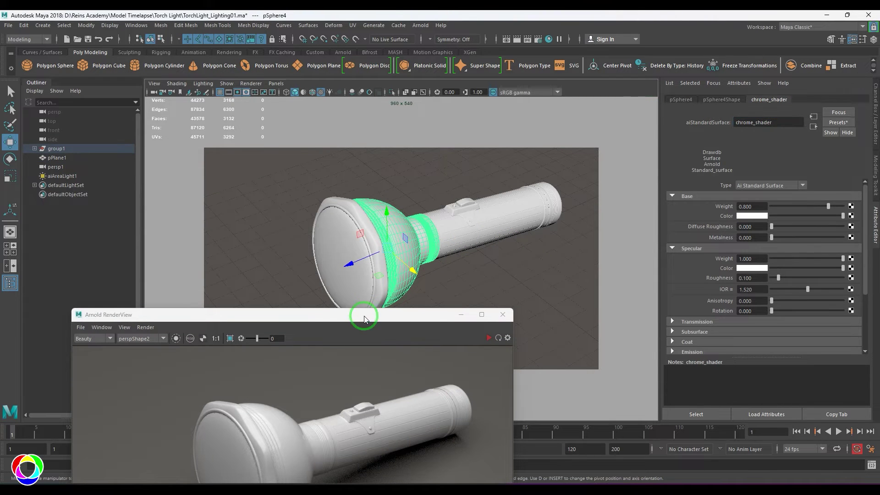
Set the metalness of chrome_shader to 1 and start the live Arnold render.
drag(365, 319, 442, 113)
click(751, 237)
text(1)
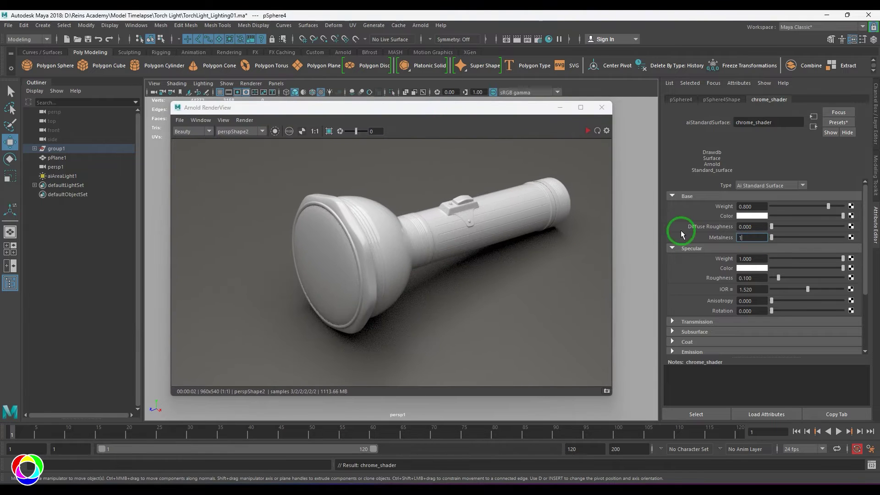
key(Return)
click(587, 131)
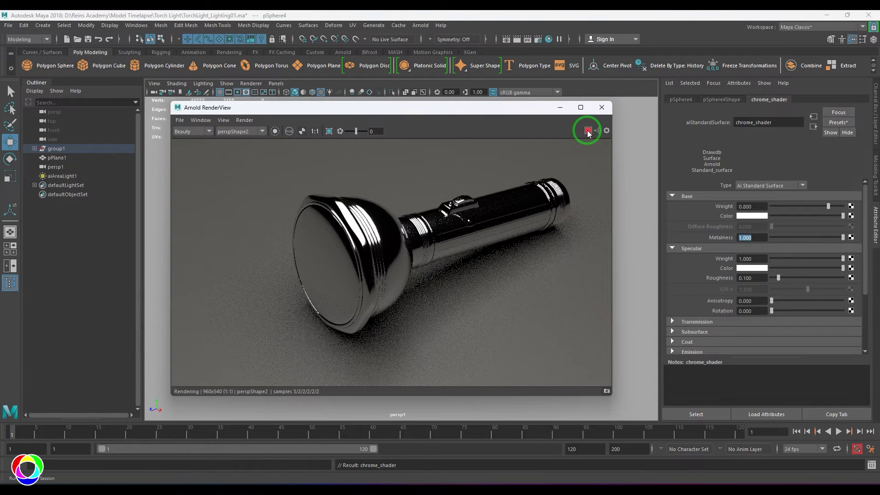
Try specular roughness values of 0.3 and 0.4 on chrome_shader, settle it at 0.35 and stop the live render.
click(754, 278)
text(0.)
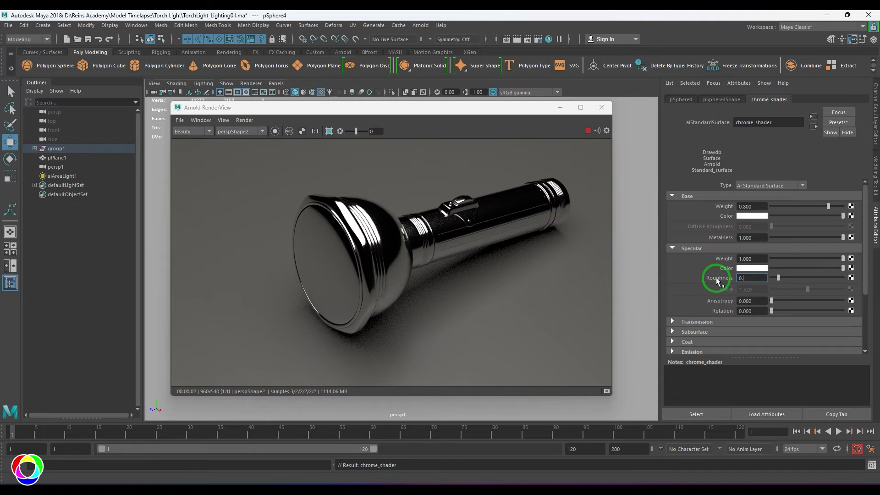
text(3)
key(Return)
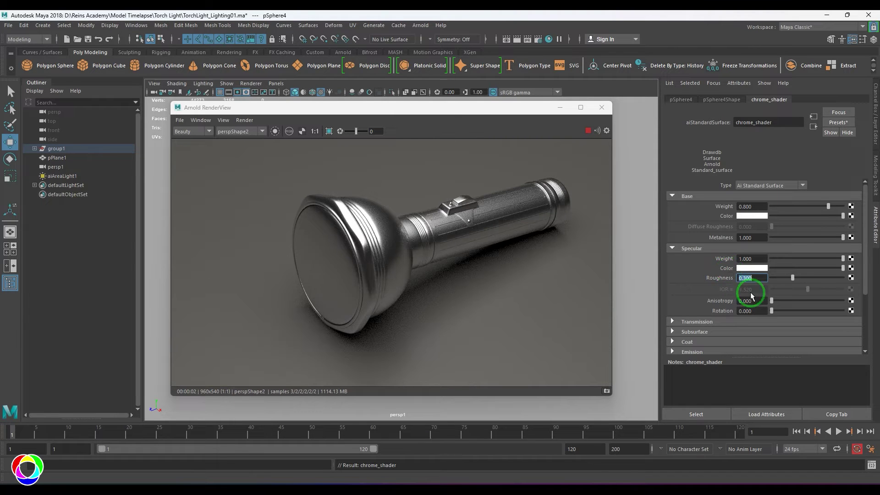
text(0.4)
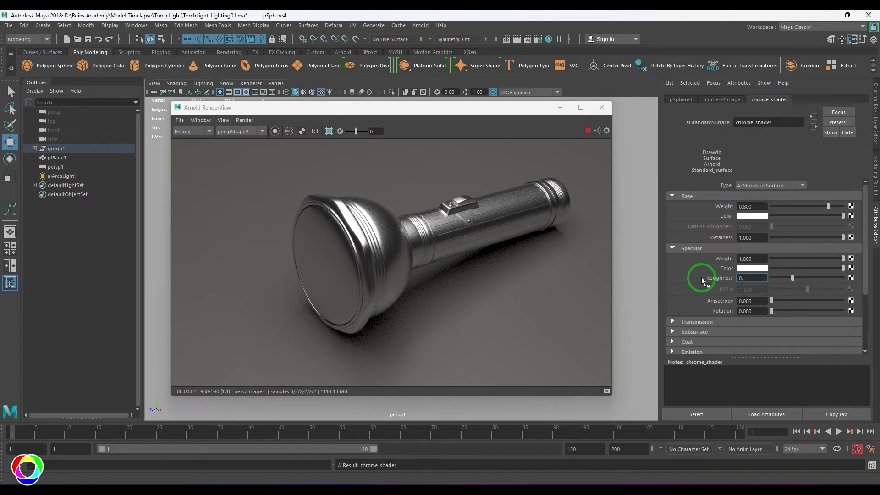
key(Return)
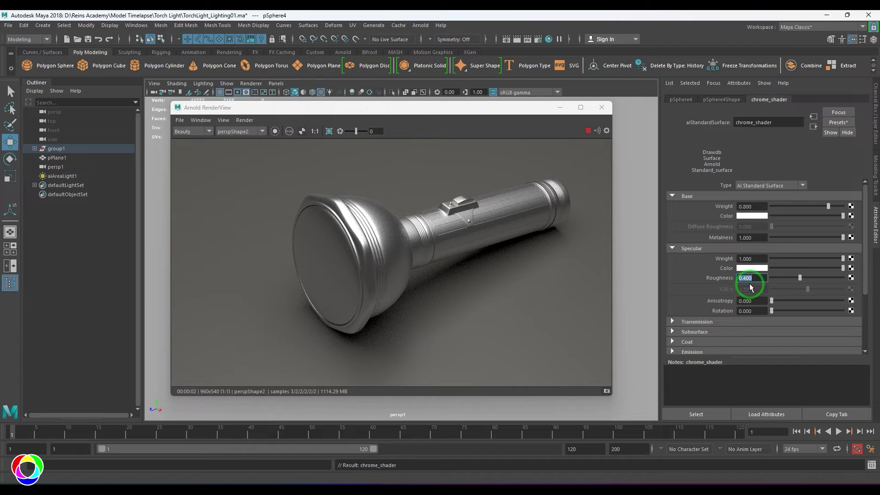
text(0.35)
key(Return)
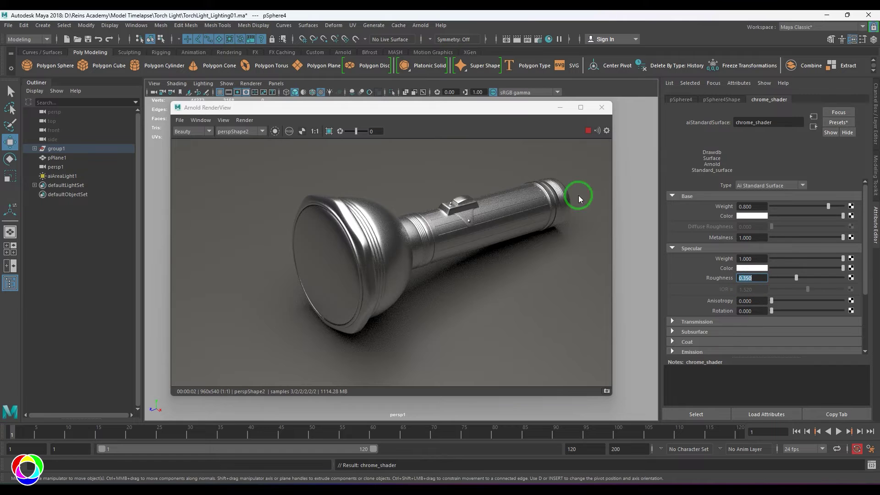
click(588, 130)
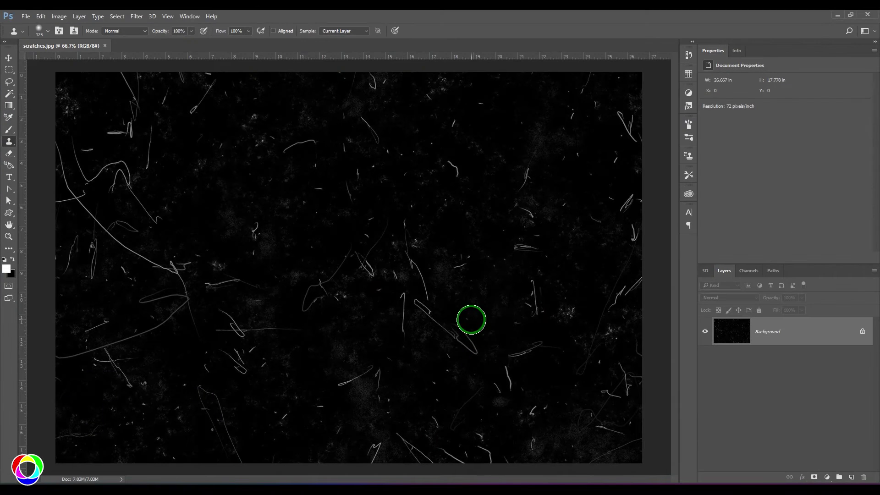
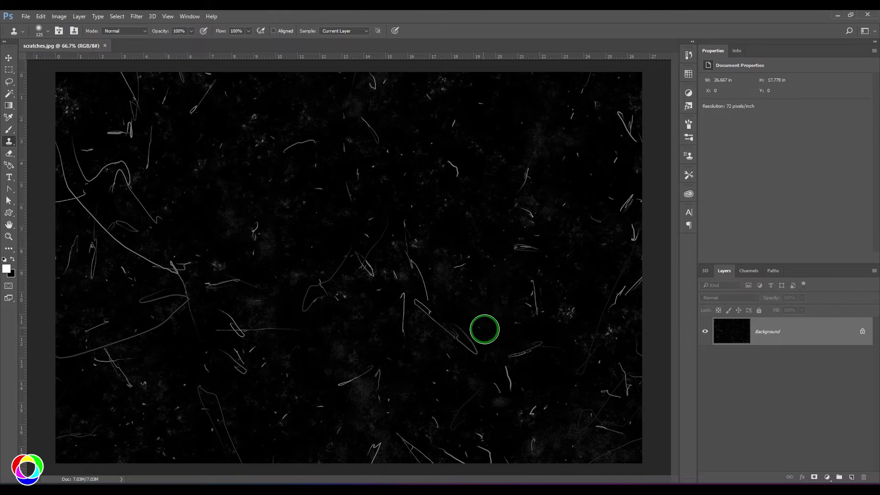
Leave the scratches image in Photoshop, return to Maya and graph chrome_shader with its shading group in the Hypershade.
click(838, 15)
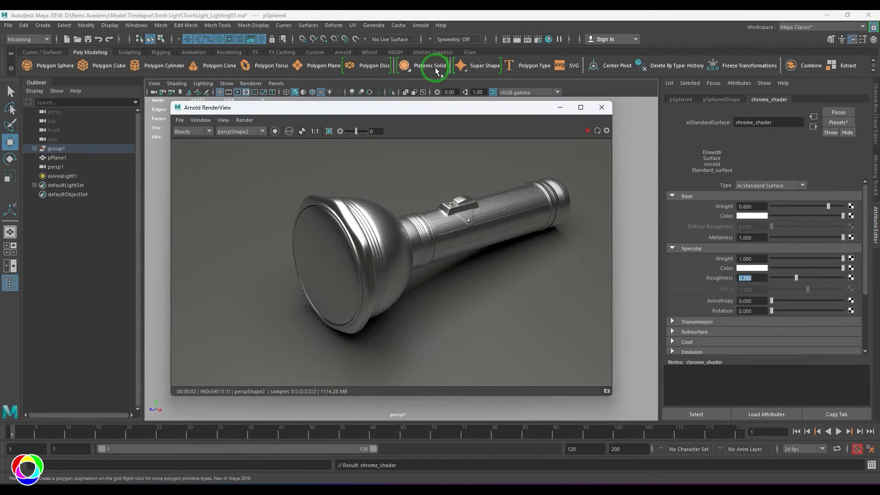
click(547, 39)
drag(392, 117, 561, 80)
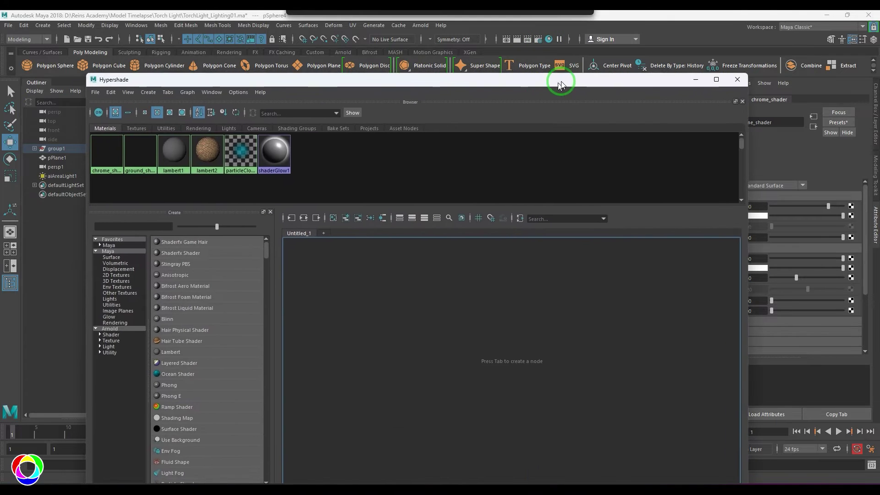
drag(120, 143, 476, 346)
drag(360, 249, 595, 322)
drag(448, 290, 558, 309)
click(447, 301)
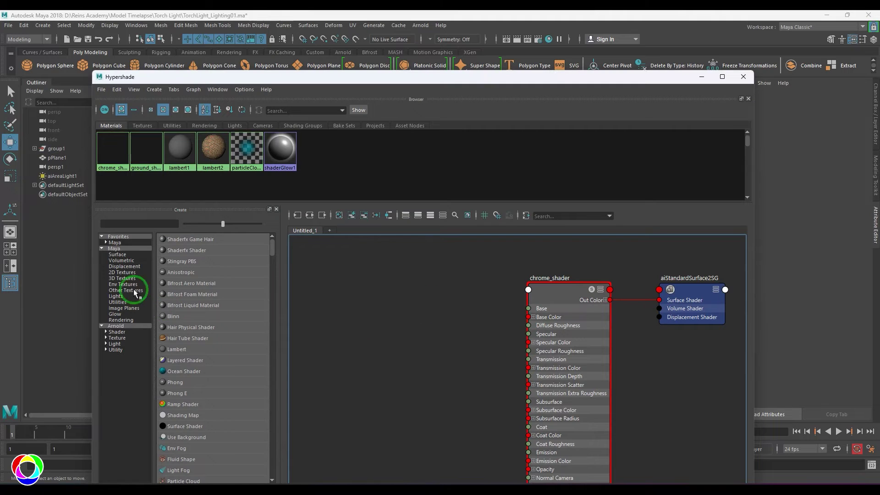
Create a 2D File texture node beside chrome_shader and load scratches.jpg from D:/resources/Textures into it.
click(122, 272)
drag(197, 273, 401, 329)
click(465, 379)
click(399, 323)
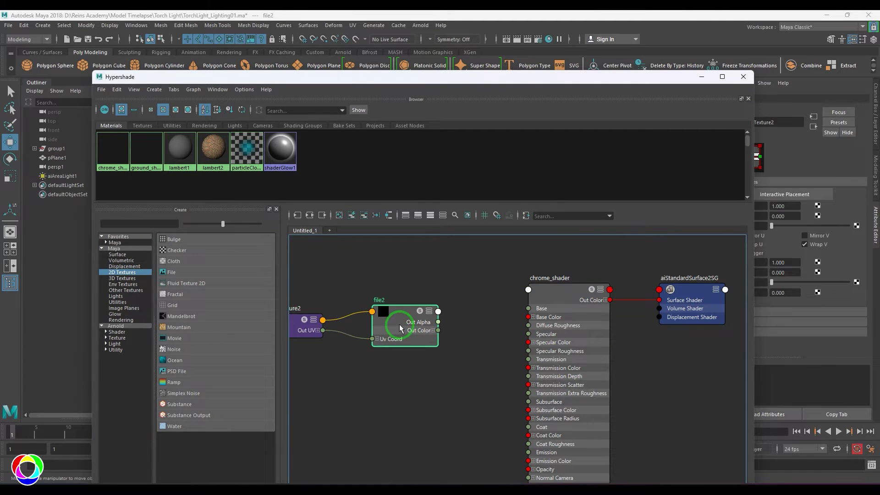
drag(571, 88, 450, 63)
click(551, 256)
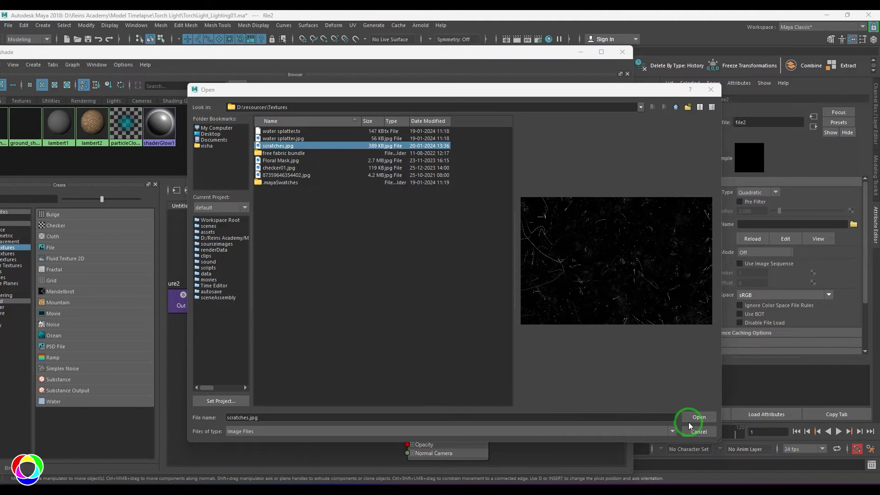
click(287, 329)
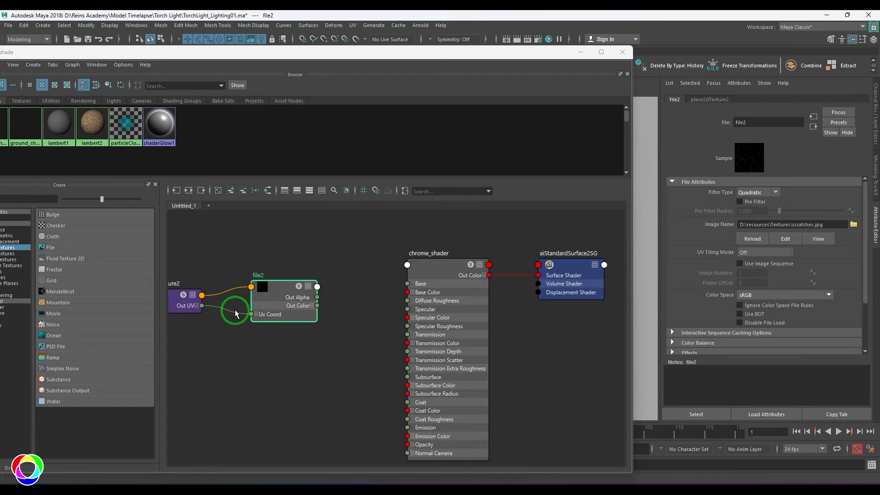
Move the file texture and its placement node together farther from chrome_shader to make room in the graph.
click(300, 275)
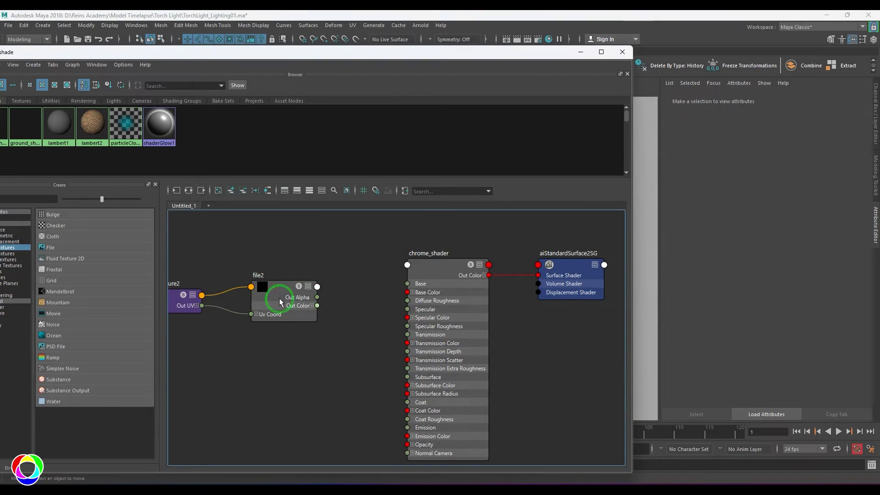
drag(214, 284, 289, 298)
drag(380, 55, 521, 48)
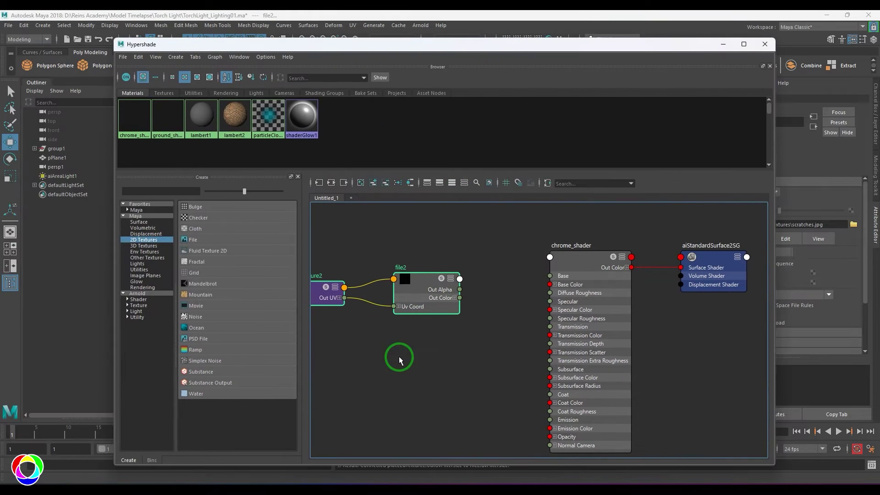
drag(334, 245, 409, 302)
drag(422, 302, 398, 288)
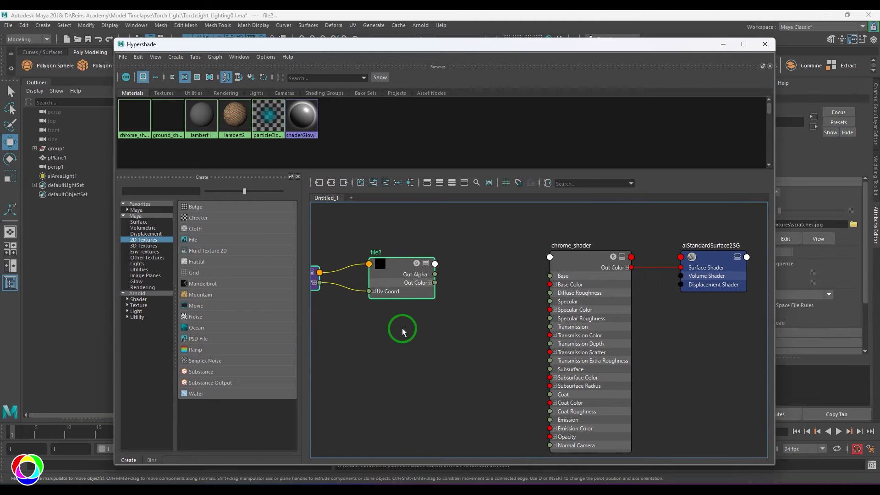
Add a layeredTexture node between the file texture and chrome_shader, and shift the file and placement nodes away from it.
click(407, 329)
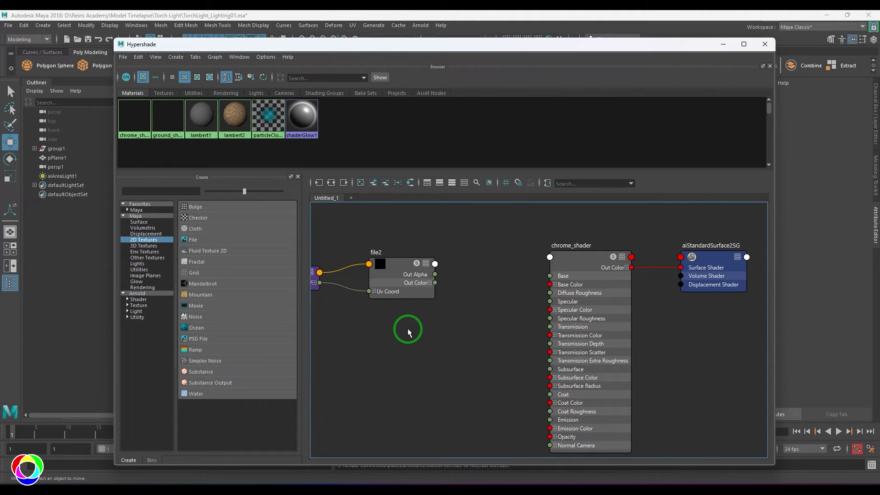
key(Tab)
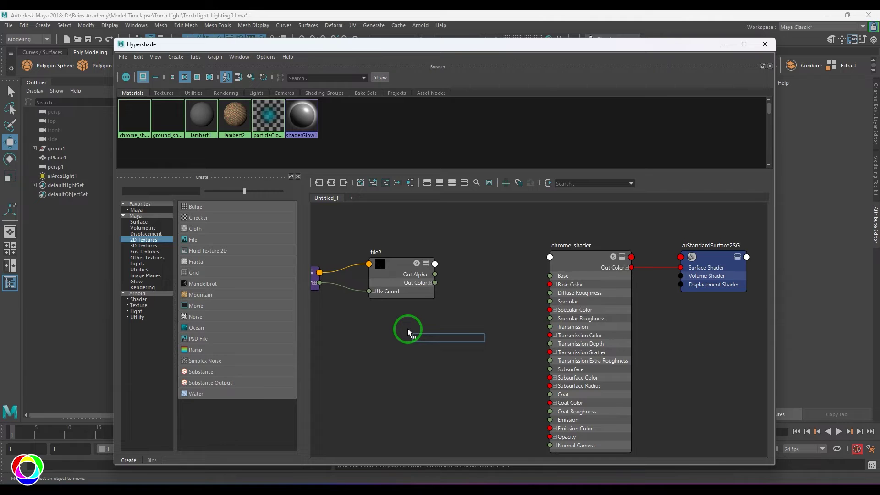
text(layer)
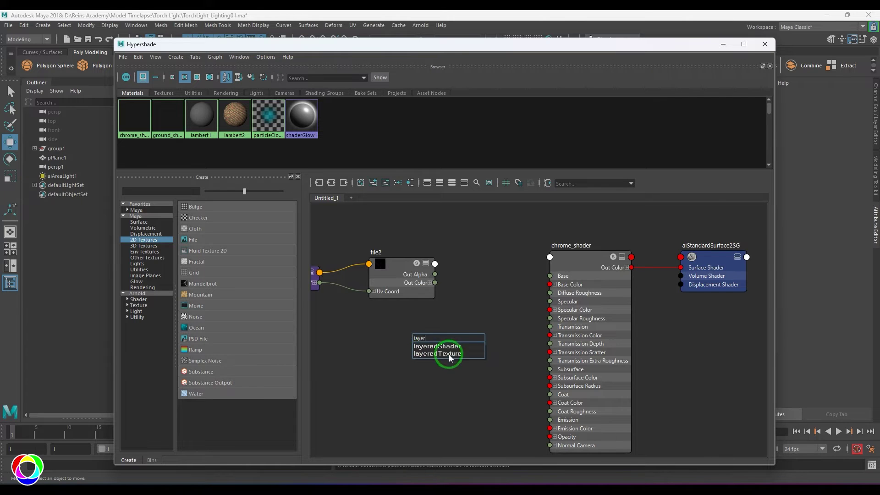
click(449, 353)
click(439, 285)
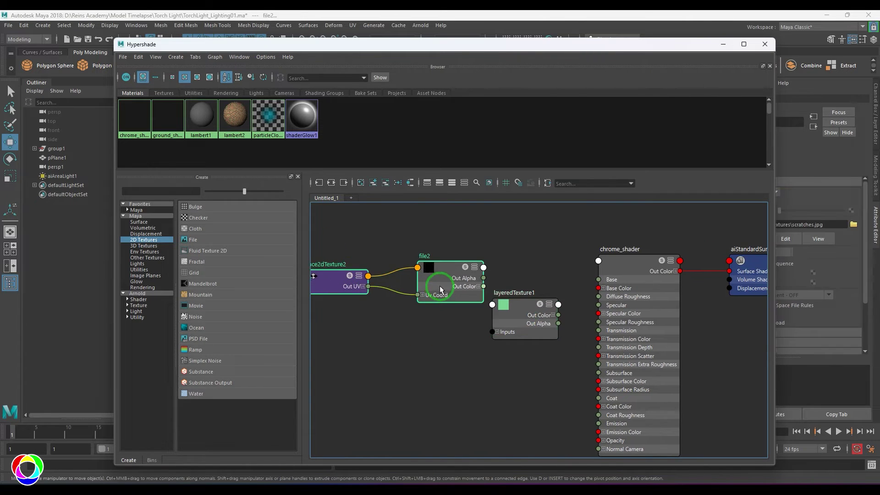
drag(439, 285, 394, 279)
click(484, 336)
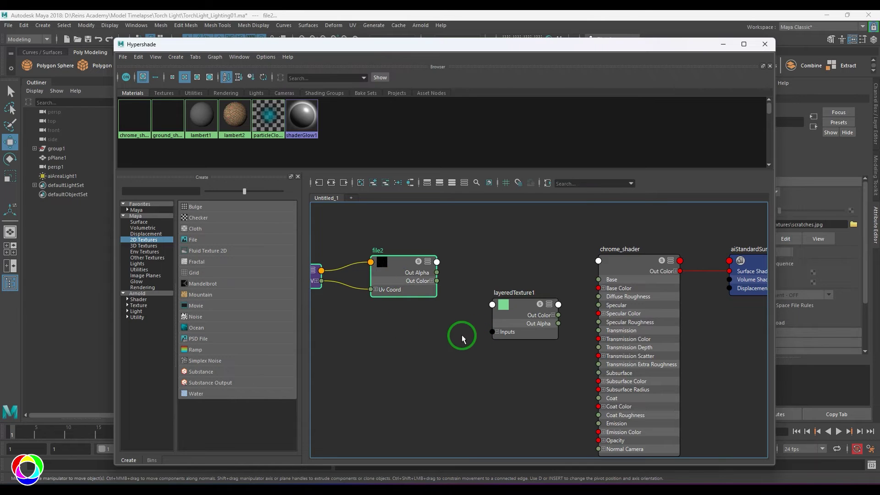
Create a Solid Fractal 3D texture and place it with its placement node below the scratches file texture.
click(150, 245)
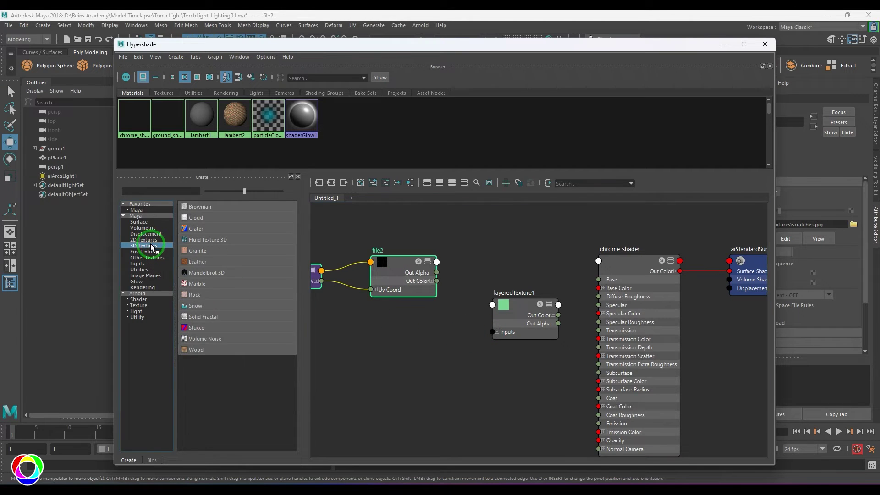
click(214, 314)
drag(359, 354, 527, 434)
drag(528, 400, 421, 346)
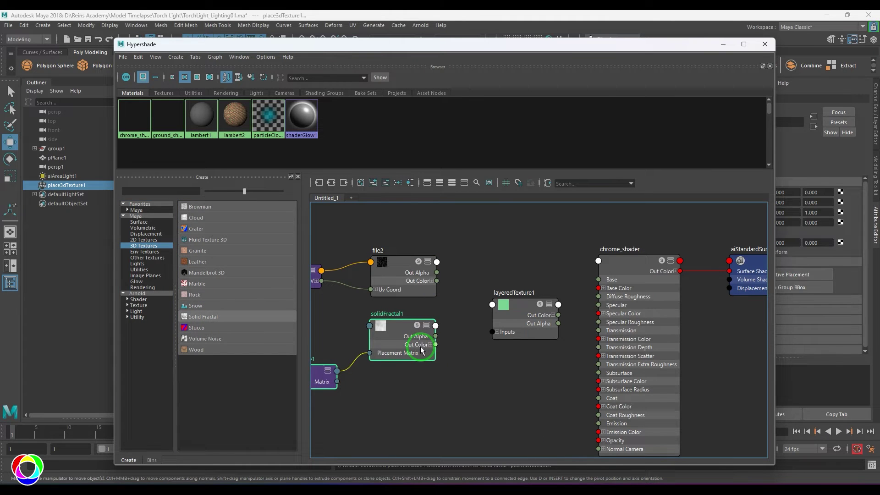
Add the scratches file and solid fractal textures as layers of layeredTexture1 and delete its default green layer.
click(527, 312)
drag(622, 45, 491, 38)
middle_drag(277, 265, 702, 209)
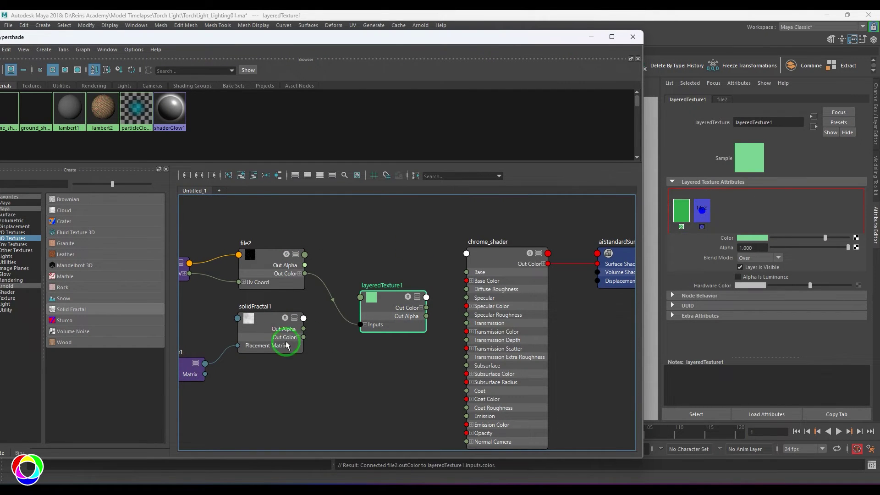
middle_drag(278, 330, 747, 218)
click(681, 227)
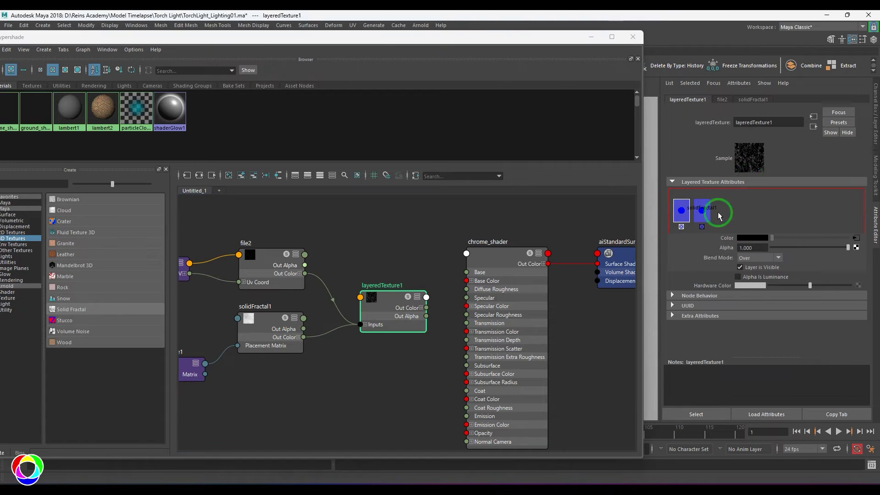
click(686, 209)
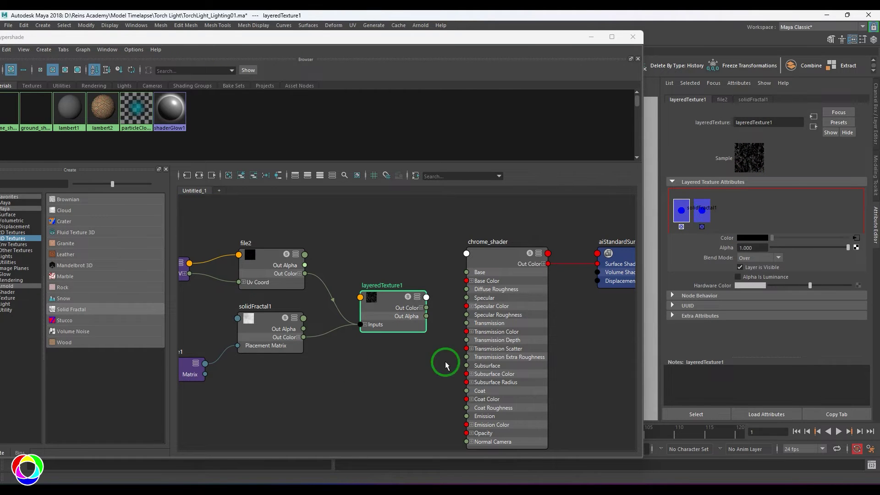
Shift the file texture and its placement node away from layeredTexture1, and add an aiColorCorrect node between them.
alt+middle_drag(368, 344, 493, 348)
drag(222, 228, 417, 293)
drag(422, 281, 349, 255)
click(430, 242)
key(Tab)
text(colorcorr)
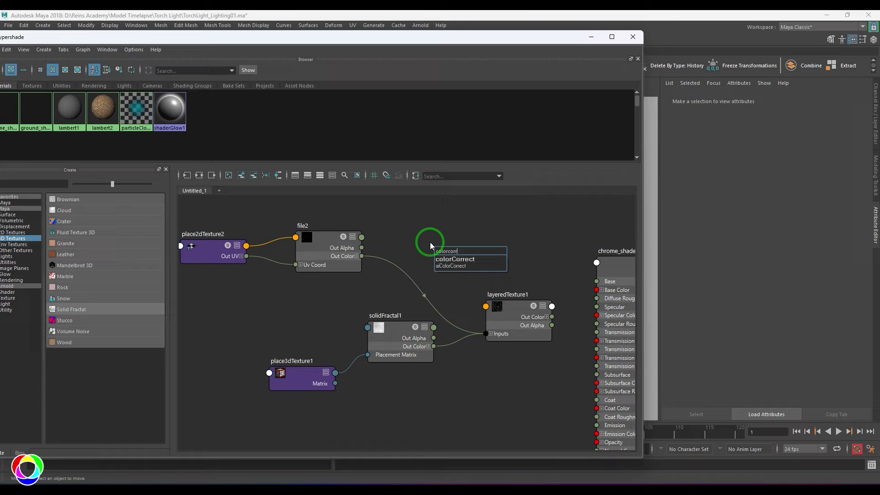
click(450, 266)
drag(447, 252, 448, 213)
Route the file's Out Color through the aiColorCorrect node into the Color of layeredTexture1's Inputs[1], and move the solid fractal nodes lower.
drag(361, 256, 420, 226)
click(491, 334)
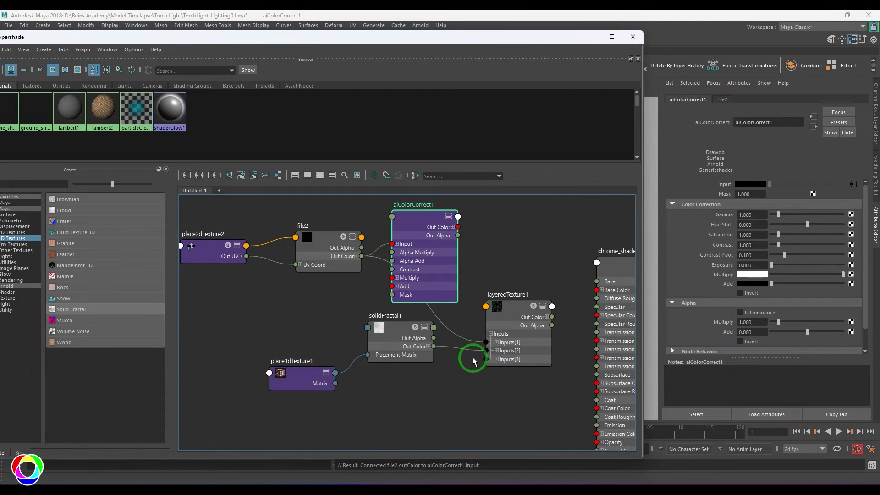
click(497, 342)
drag(457, 227, 485, 350)
drag(431, 254, 426, 251)
drag(309, 337, 383, 389)
drag(399, 334, 391, 366)
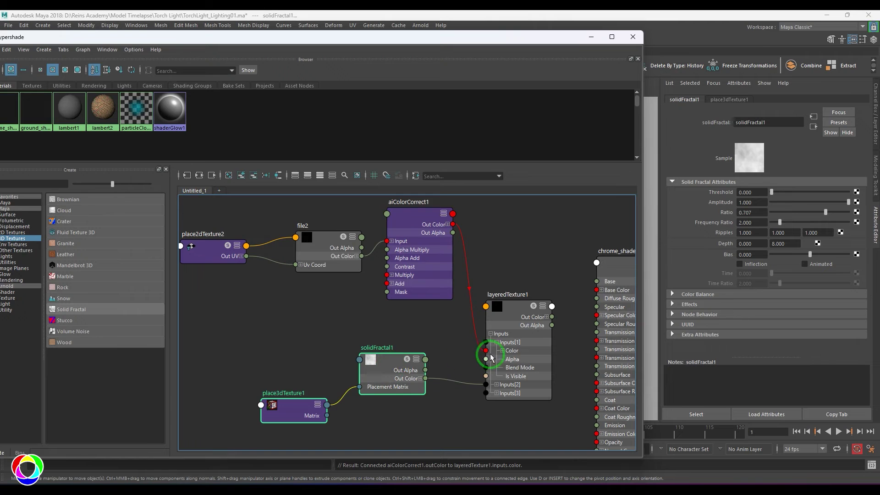
Connect layeredTexture1's Out Color R to the Specular Roughness of chrome_shader.
alt+middle_drag(512, 352, 388, 324)
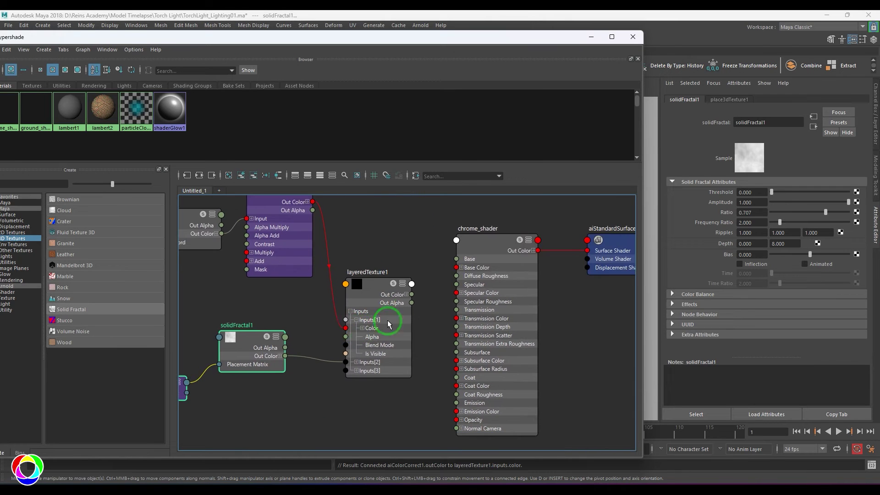
click(406, 295)
drag(428, 304, 450, 320)
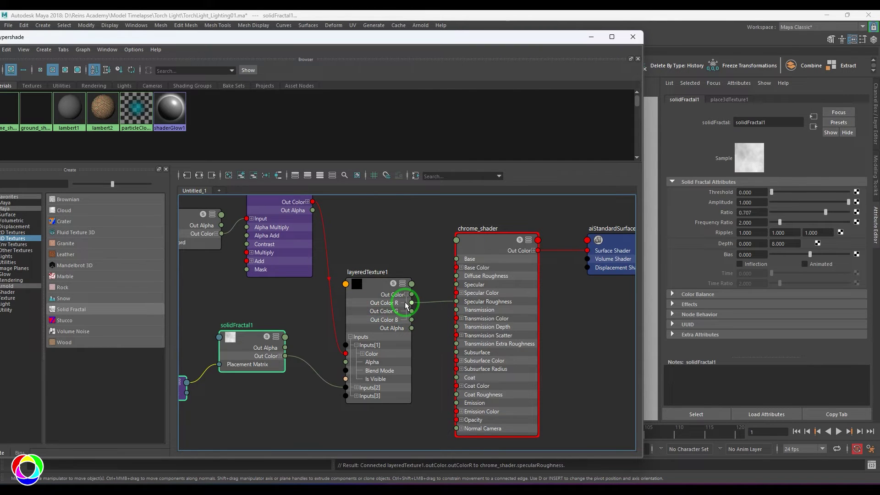
Start the Arnold render and isolate the selected node to inspect the aiColorCorrect output on the flashlight.
drag(512, 37, 472, 295)
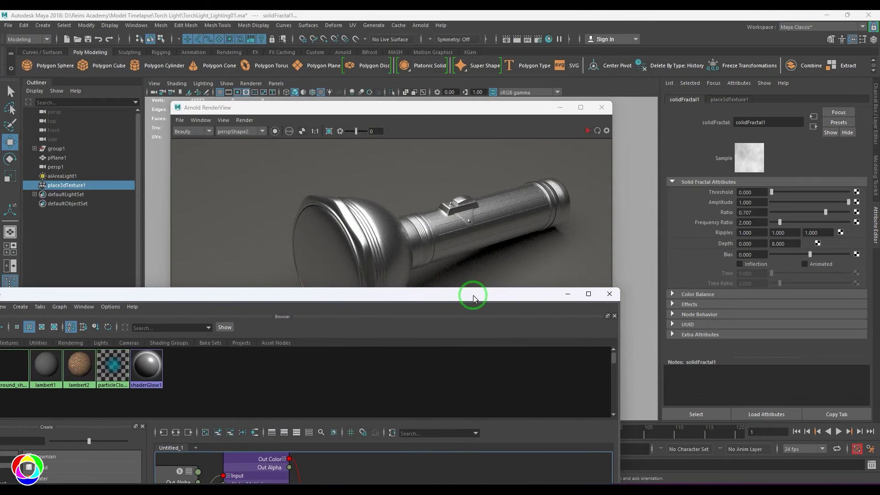
click(424, 114)
click(587, 132)
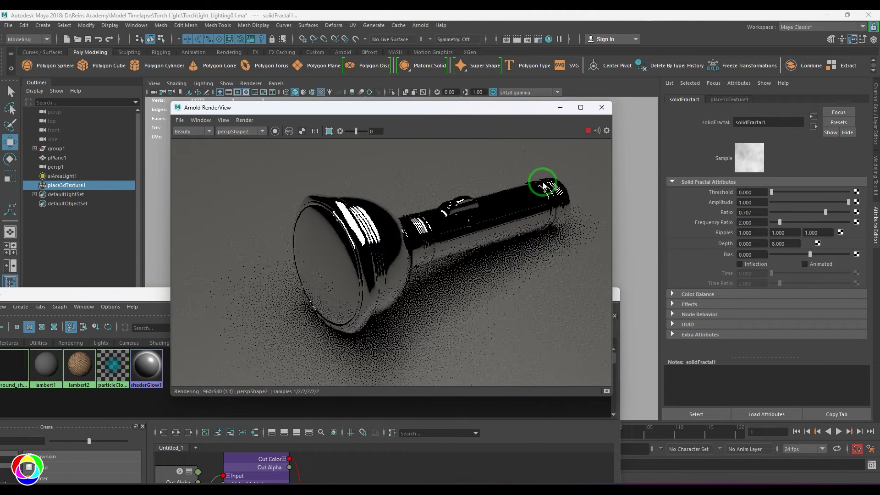
click(274, 131)
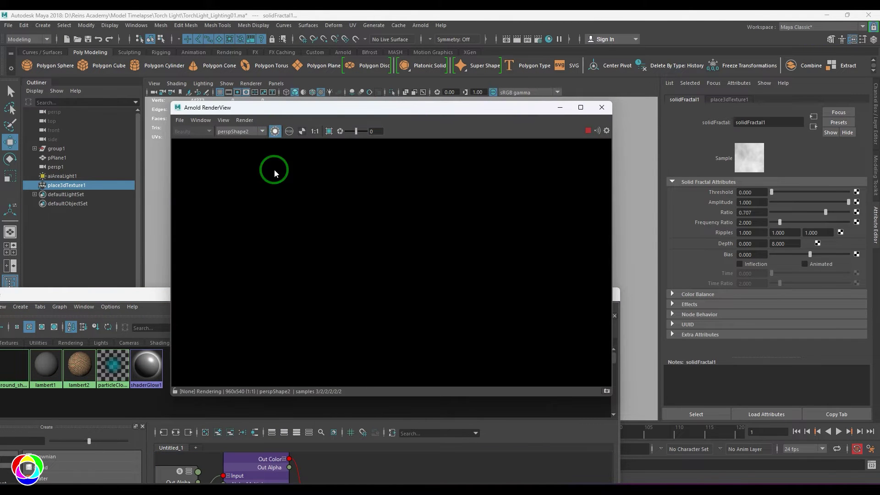
drag(148, 297, 177, 202)
click(281, 379)
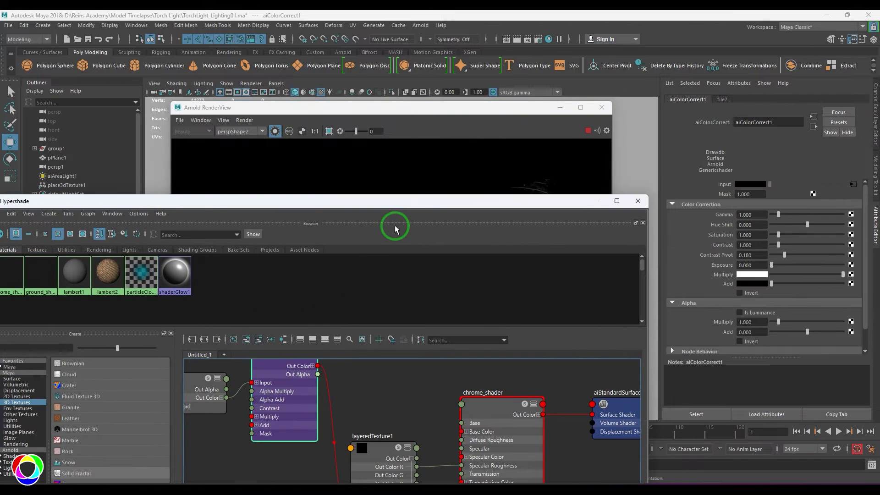
Turn on Alpha Is Luminance in the Color Balance settings of the scratches file texture.
drag(418, 203, 441, 261)
click(759, 343)
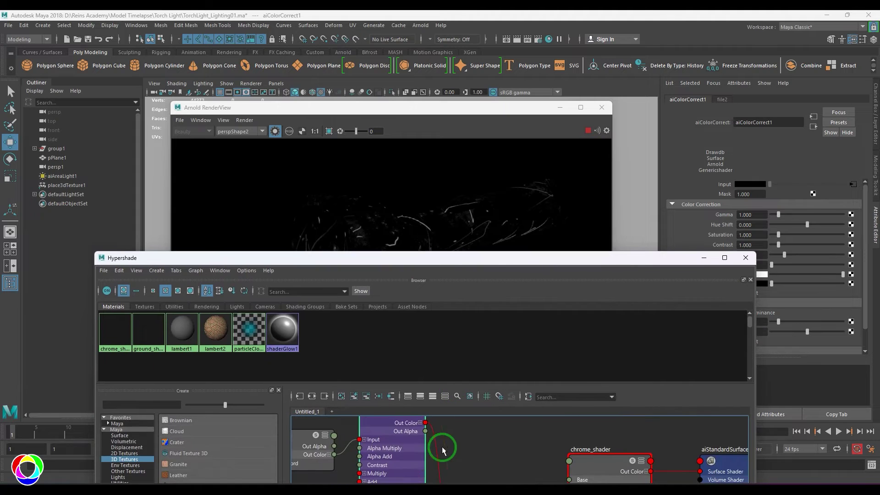
click(413, 448)
drag(551, 260, 435, 433)
scroll(733, 300, down, 3)
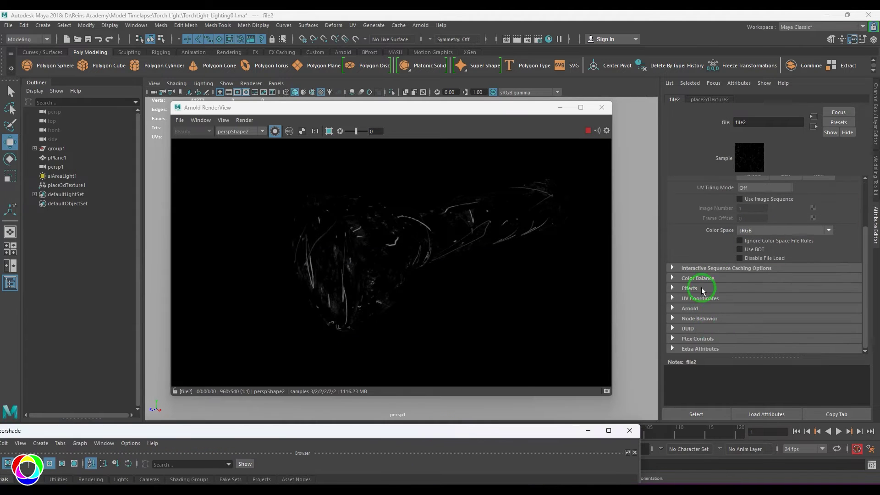
click(699, 278)
click(755, 345)
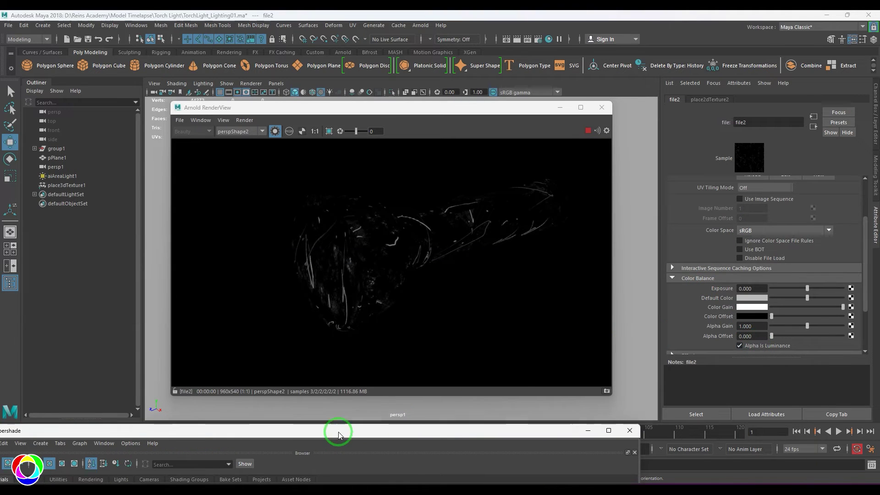
Select the aiColorCorrect node, minimize the Hypershade, and examine the full beauty render close up on the flashlight head.
drag(338, 430, 339, 221)
click(379, 392)
click(587, 221)
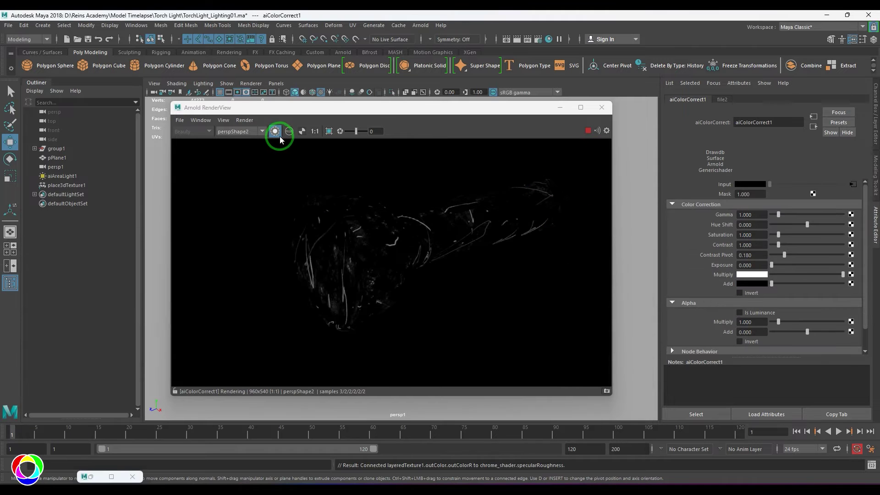
click(277, 134)
scroll(389, 233, up, 1)
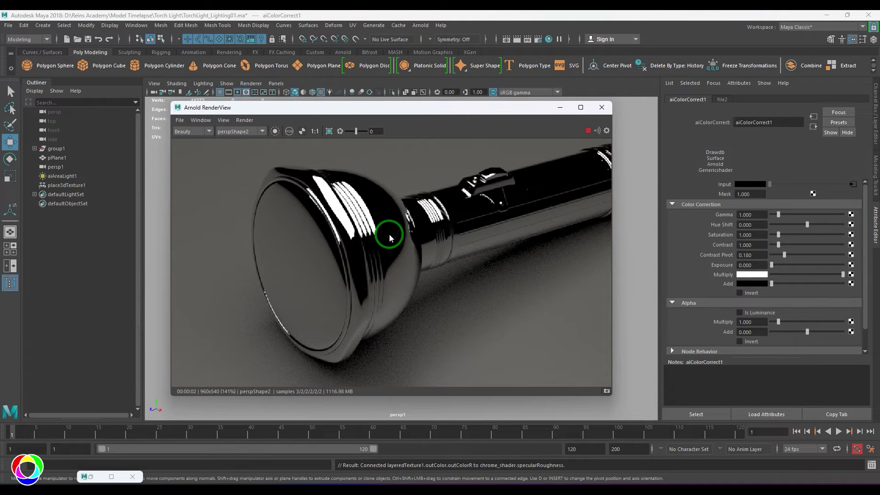
Turn on Alpha Is Luminance for the first layer of the layered texture driving chrome_shader's specular roughness.
click(852, 184)
click(813, 126)
click(813, 127)
click(813, 126)
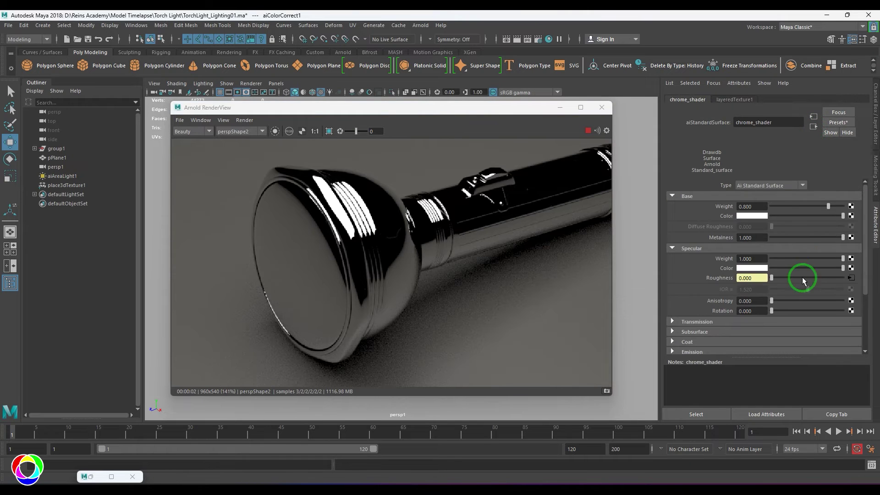
click(850, 278)
click(683, 214)
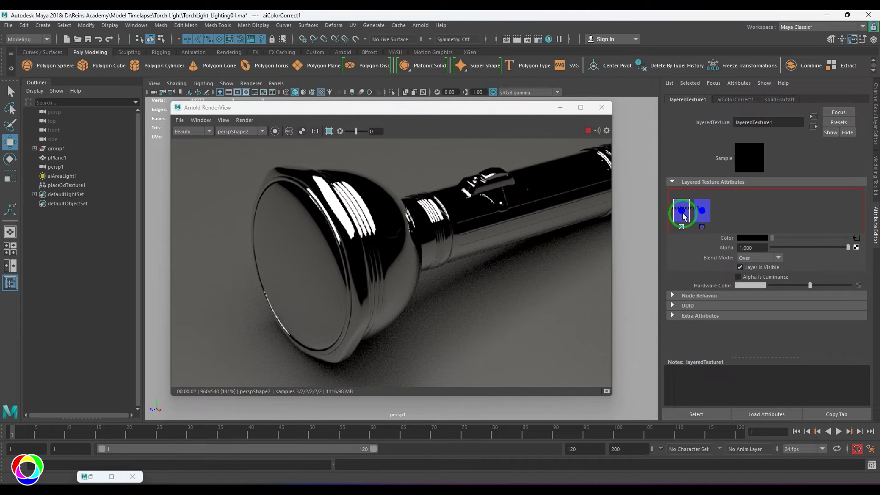
click(770, 278)
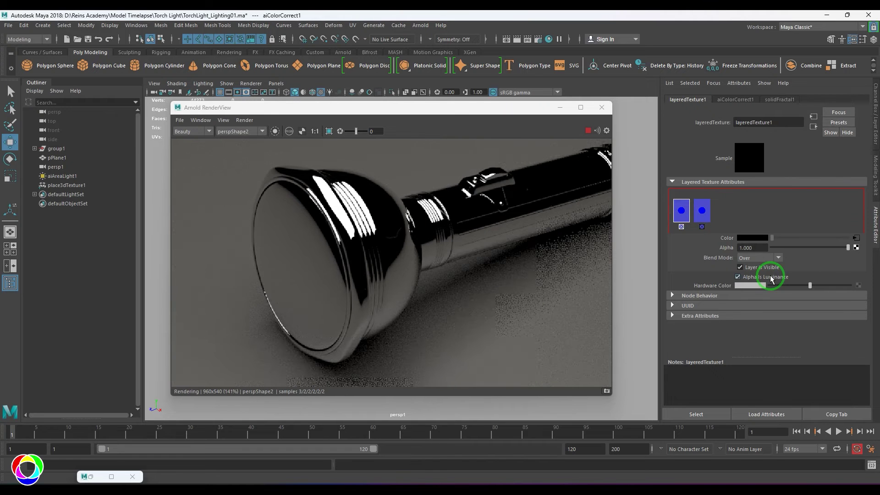
click(772, 276)
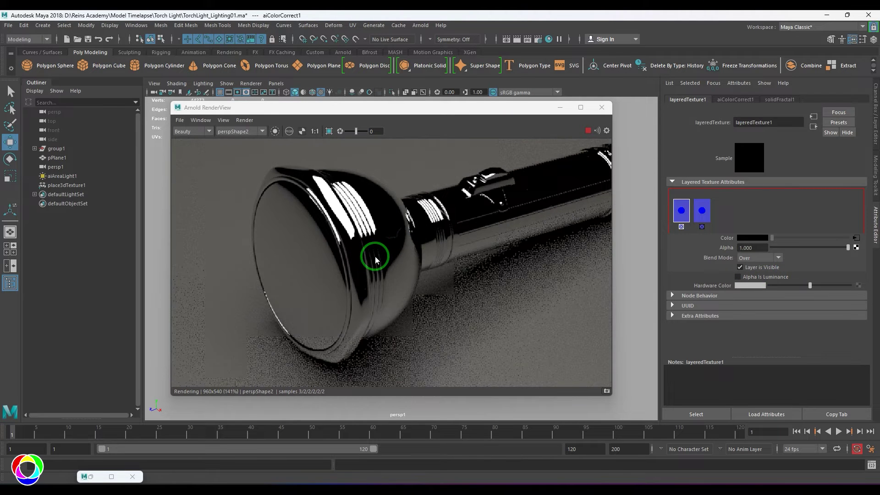
scroll(375, 259, up, 2)
scroll(375, 260, down, 2)
click(758, 277)
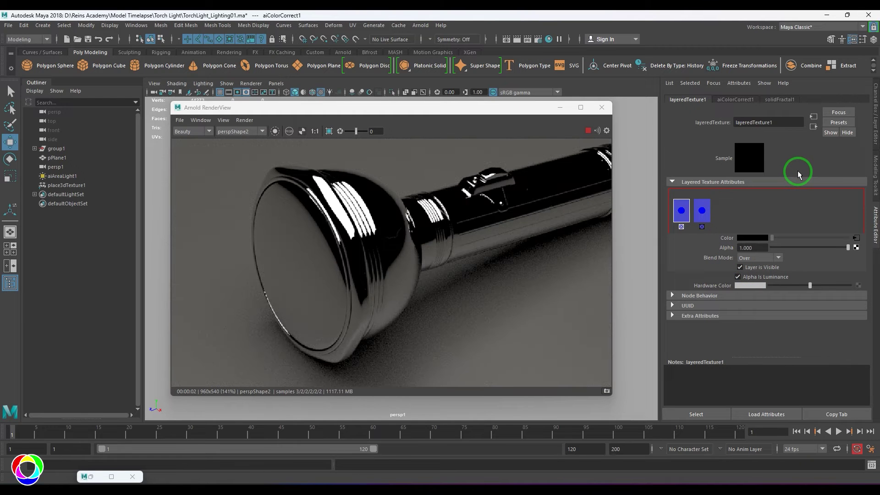
Set the scratches texture's Repeat UV to 5 by 5 while viewing it isolated, and return to the beauty render.
click(89, 476)
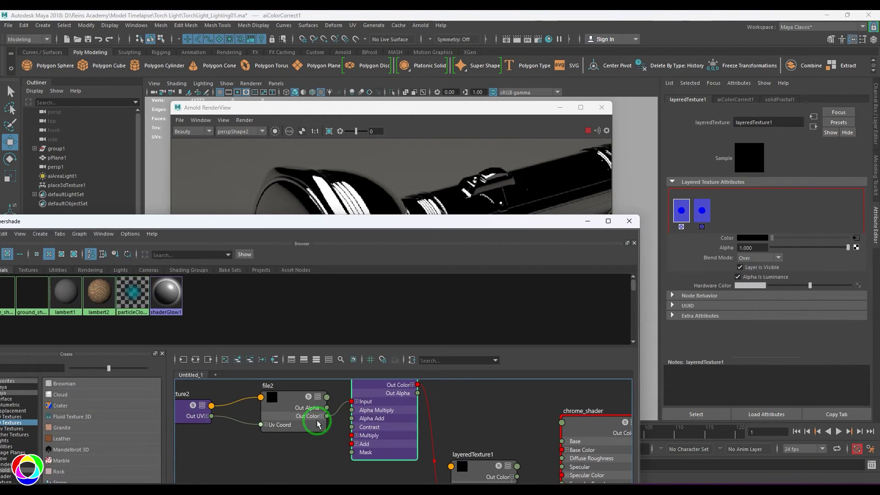
click(298, 406)
click(275, 131)
click(190, 414)
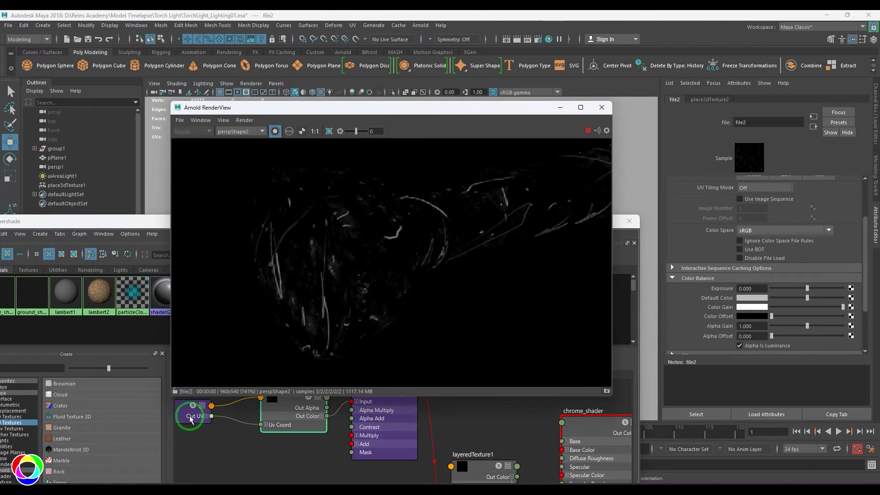
drag(410, 224, 402, 356)
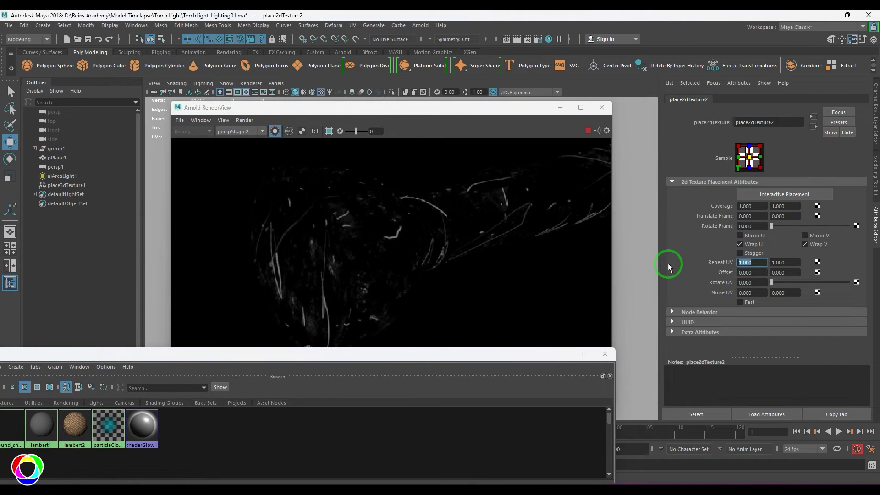
click(765, 264)
text(5)
key(Tab)
text(5)
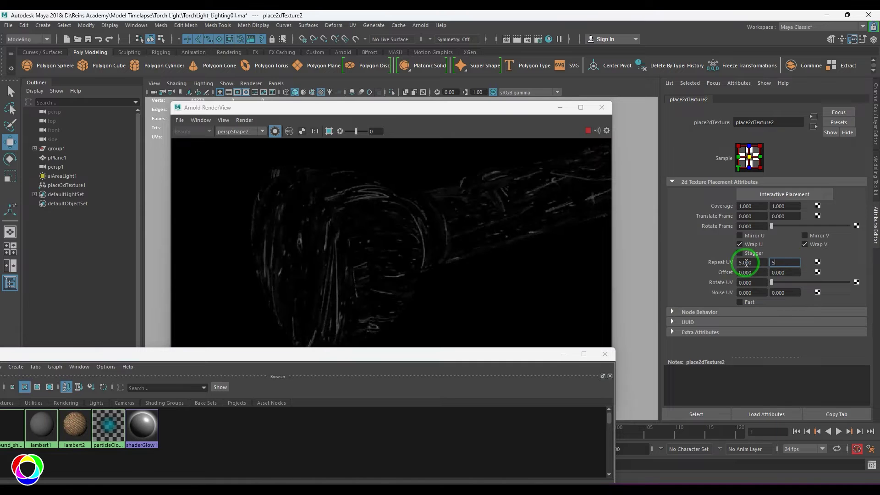
key(Return)
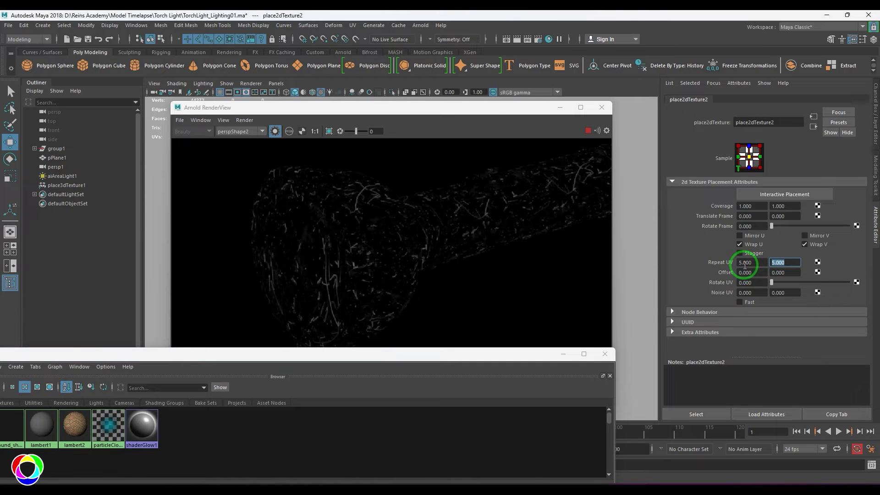
click(275, 131)
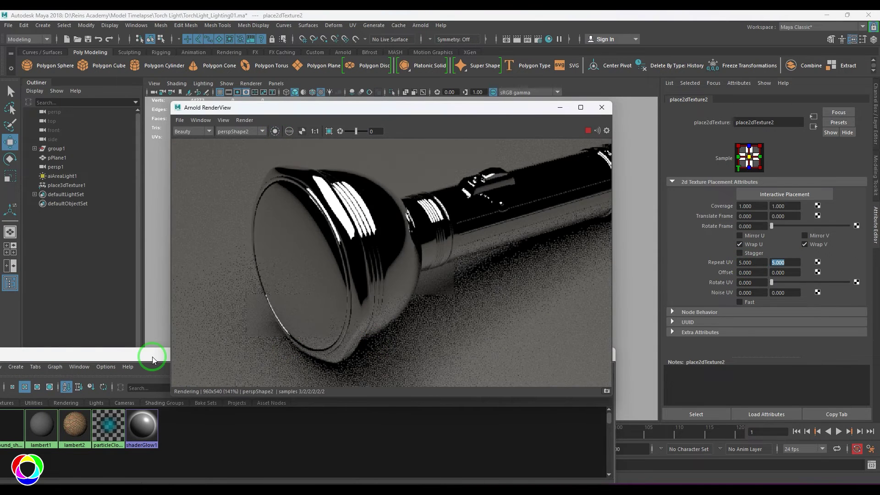
Check the aiColorCorrect node's isolated output and raise its Add color to a mid grey in the beauty render.
drag(151, 357, 170, 180)
click(385, 381)
drag(555, 177, 456, 441)
click(752, 293)
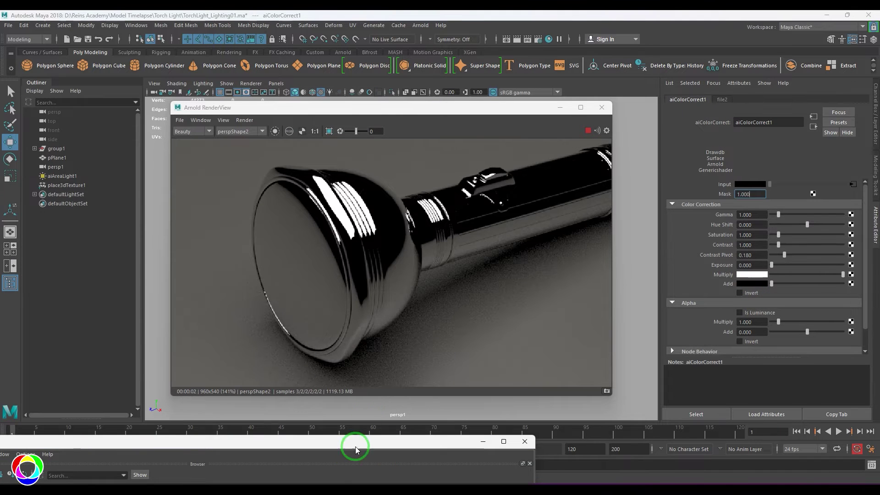
drag(355, 441, 465, 208)
click(275, 131)
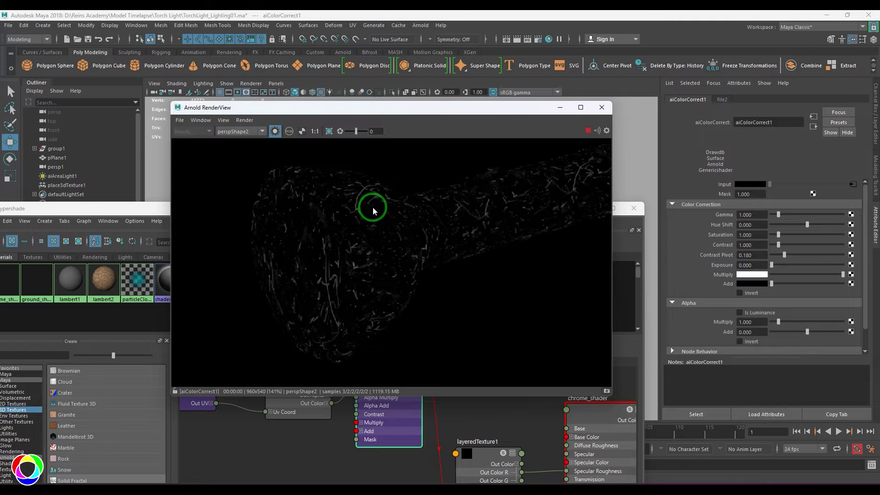
click(269, 135)
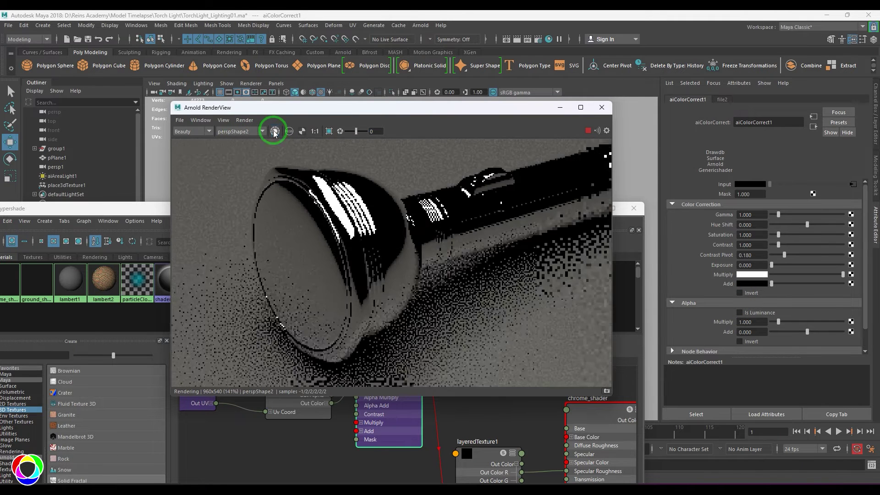
drag(783, 287, 792, 287)
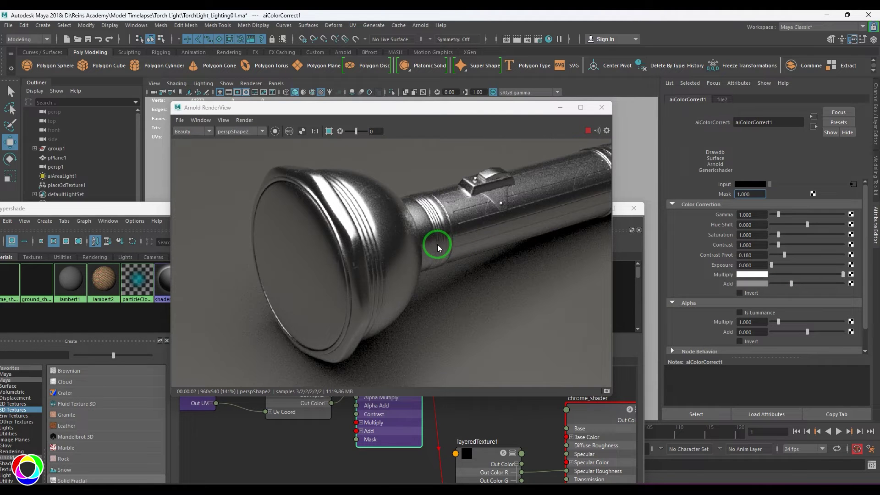
middle_drag(388, 233, 395, 260)
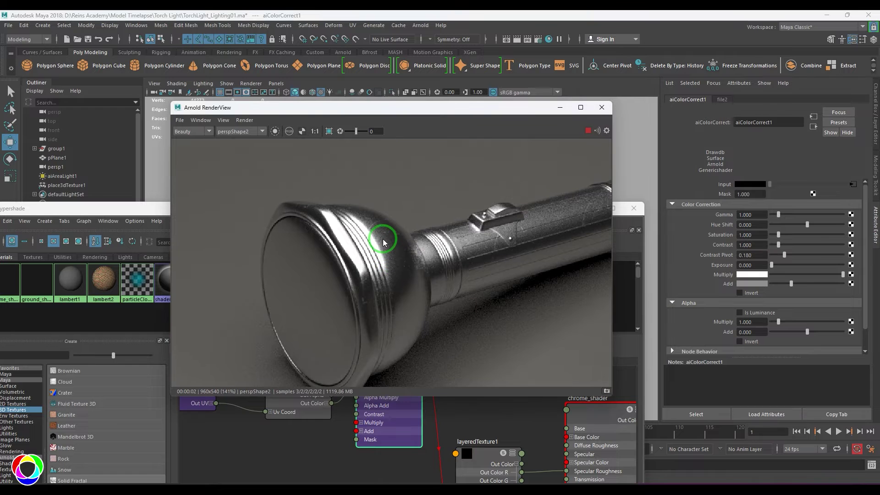
Create a remapValue node in the shader graph and connect file2's Out Color R to its Input Value.
click(469, 305)
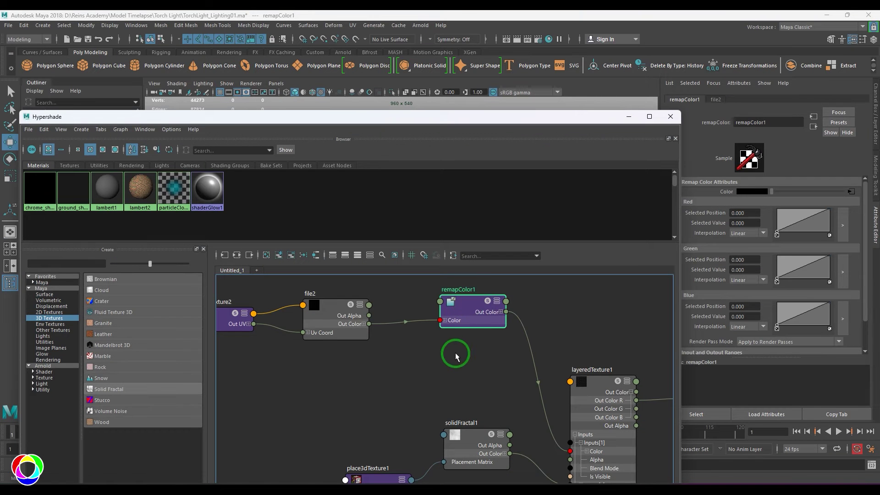
key(Tab)
text(remap)
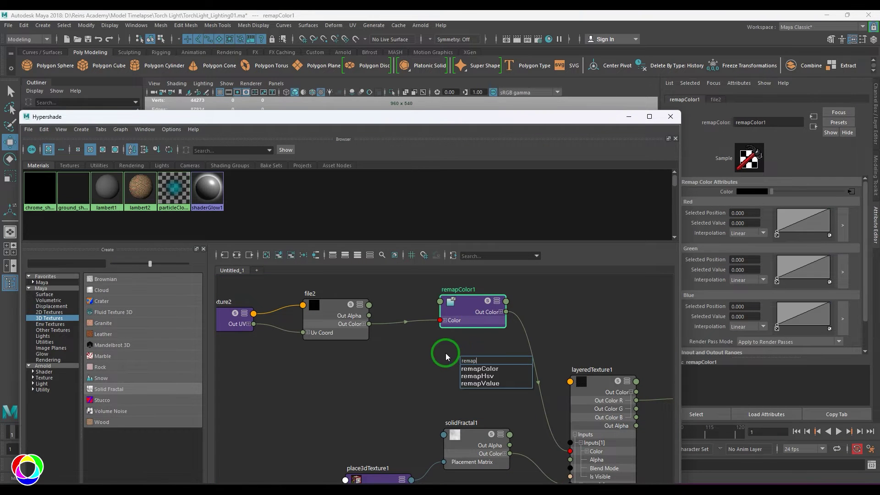
click(480, 383)
click(363, 324)
drag(369, 332, 452, 361)
drag(480, 358, 435, 362)
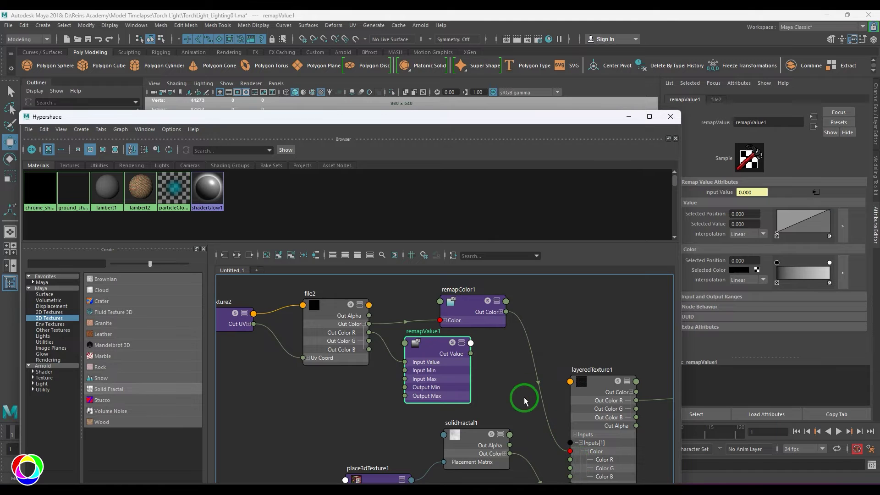
Connect remapValue1's Out Value to Color R, Color G and Color B of the scratches layer in layeredTexture1.
alt+middle_drag(522, 398, 522, 345)
drag(471, 302, 570, 424)
alt+middle_drag(540, 347, 534, 373)
drag(540, 332, 520, 364)
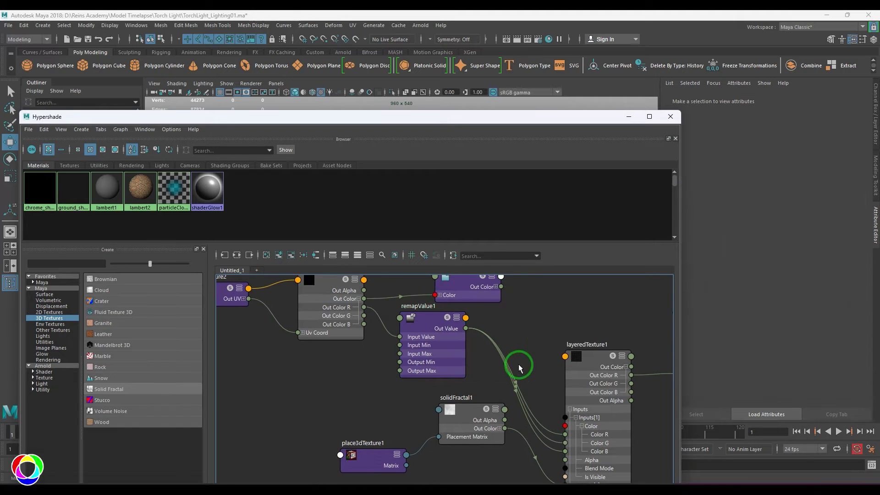
Select layeredTexture1 and check its isolated output on the flashlight in the render view.
click(589, 367)
drag(569, 118, 513, 120)
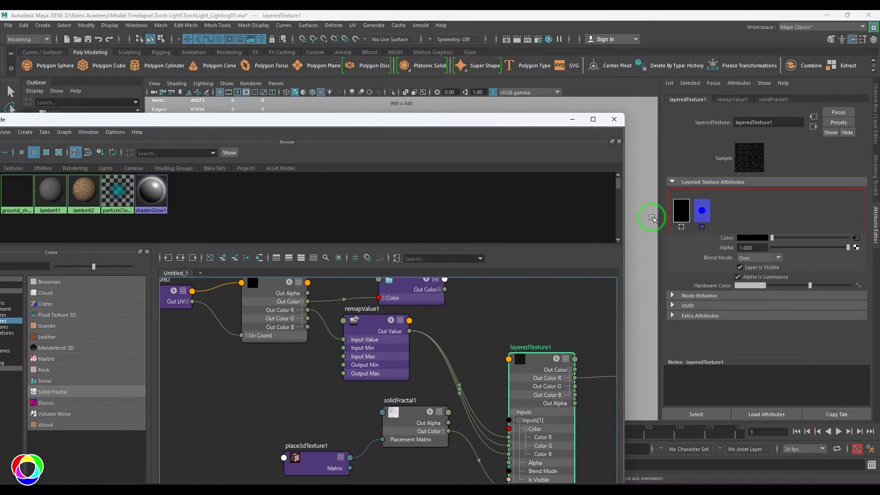
click(854, 238)
click(367, 330)
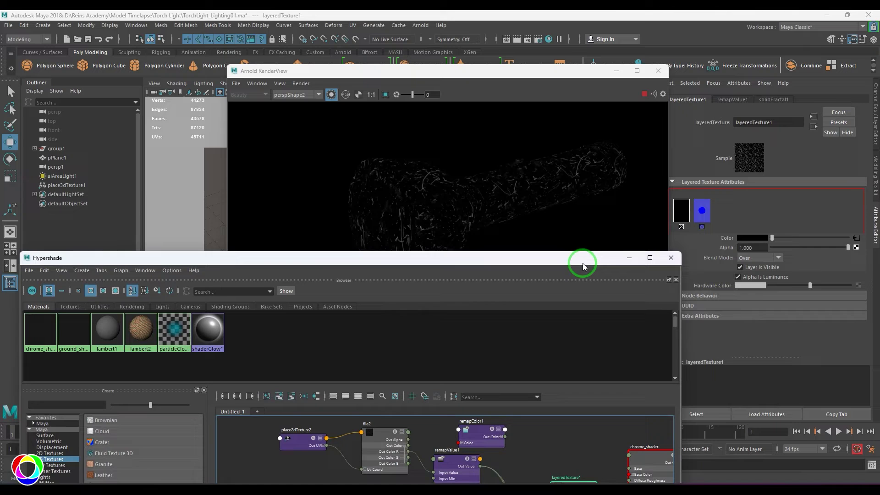
drag(580, 262, 571, 238)
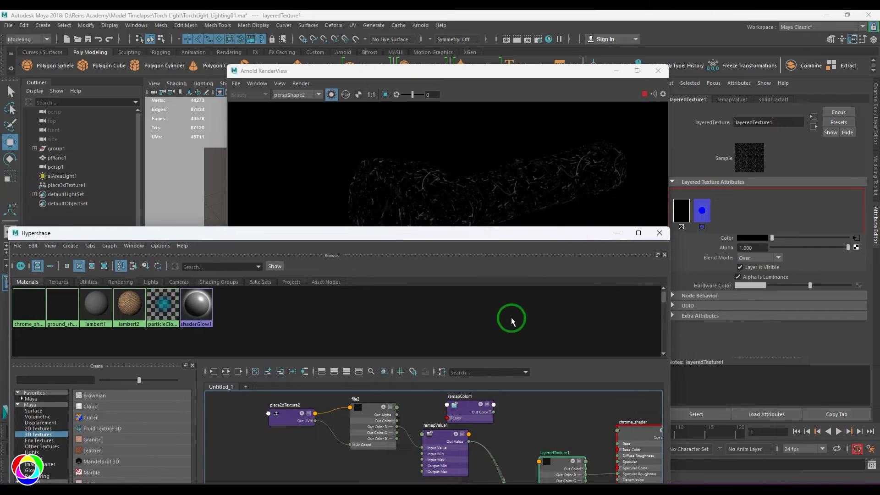
Open remapValue1's value curve in the enlarged editor and return the render view to the beauty pass.
click(444, 438)
drag(553, 81, 501, 93)
click(842, 226)
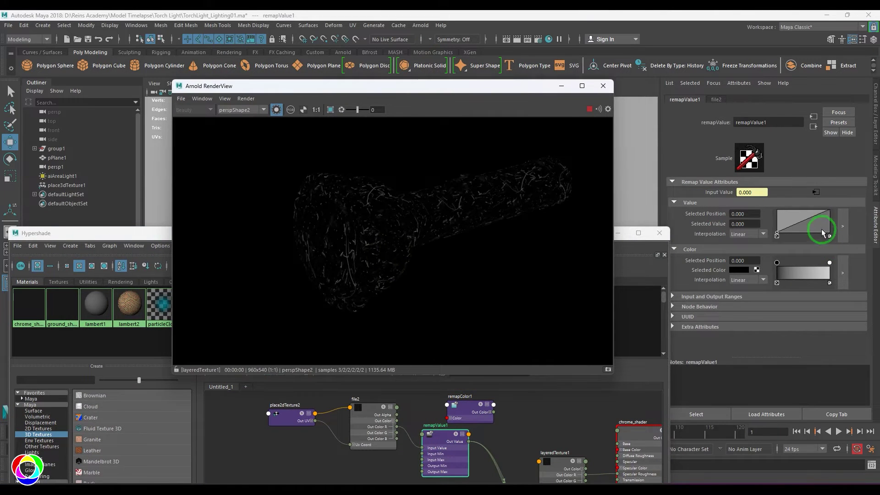
drag(610, 199, 629, 177)
Try the value curve's first point at position 0.4, and return it to position 0.
drag(763, 216, 728, 214)
click(629, 203)
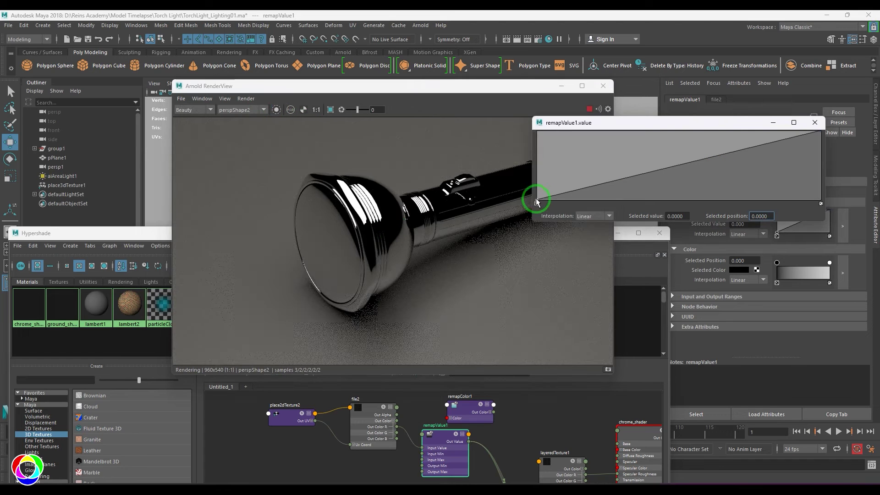
text(0)
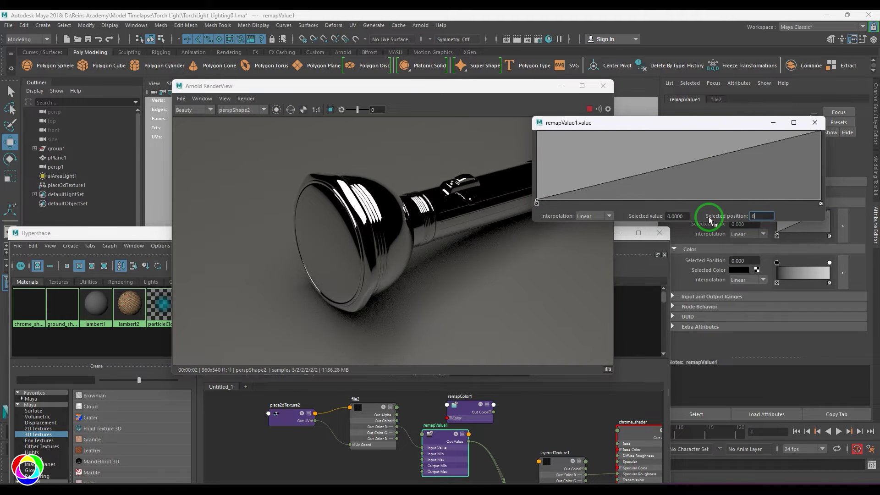
text(.4)
key(Return)
drag(773, 219, 728, 220)
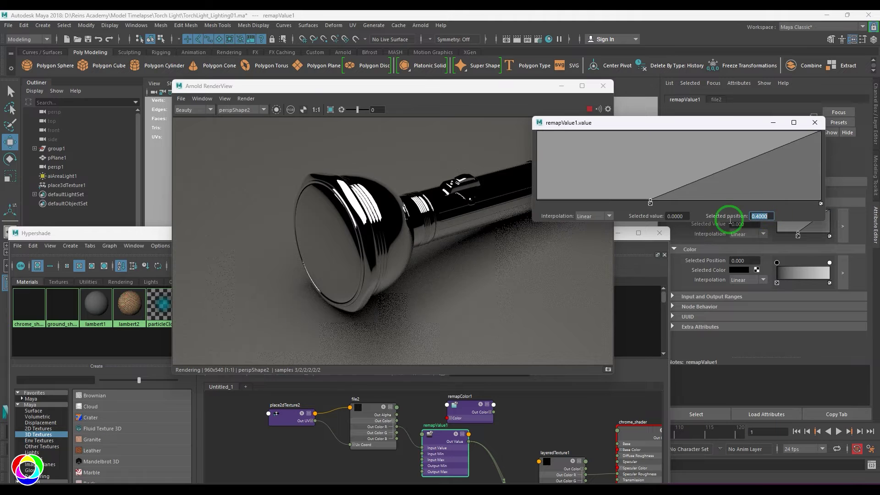
text(0)
Set the value of the curve's first point to 0.4, and lower it to 0.245 while comparing the close-up render.
click(671, 220)
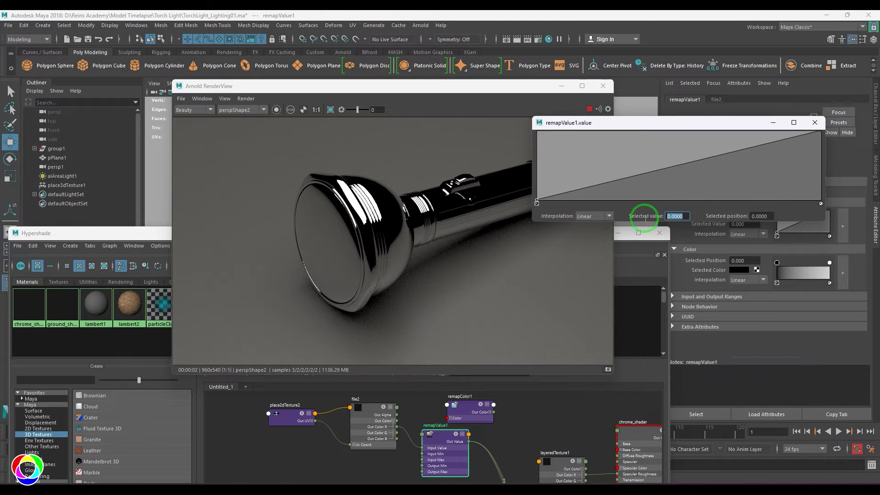
text(0.4)
key(Return)
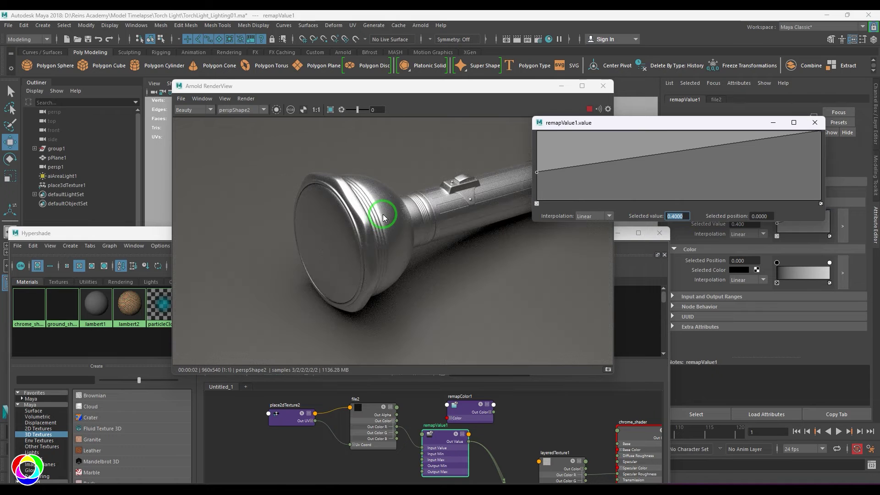
scroll(384, 217, up, 2)
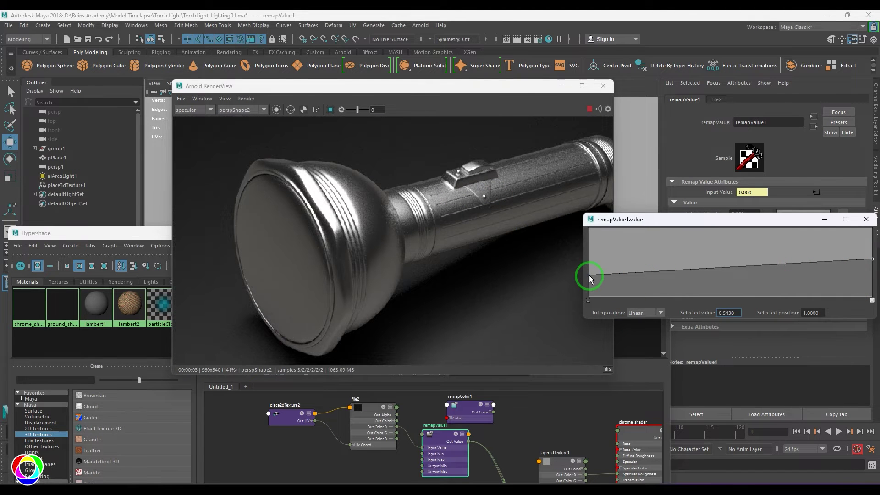
drag(590, 279, 585, 297)
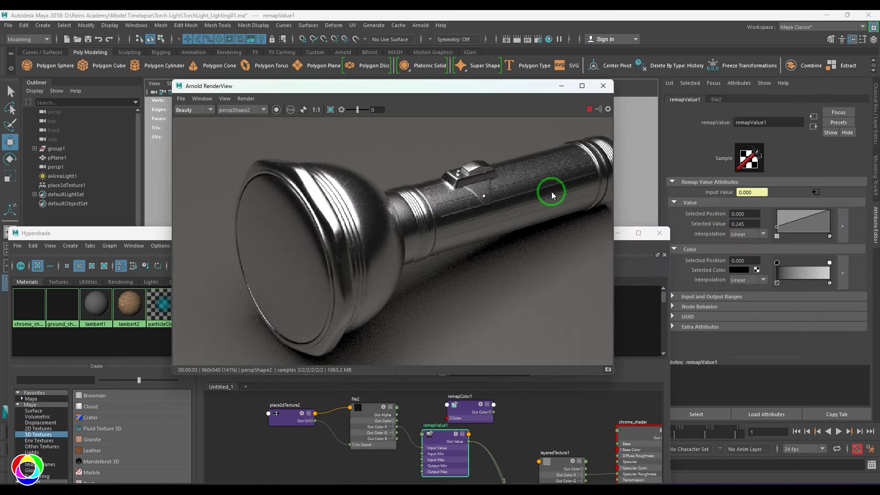
scroll(401, 231, down, 1)
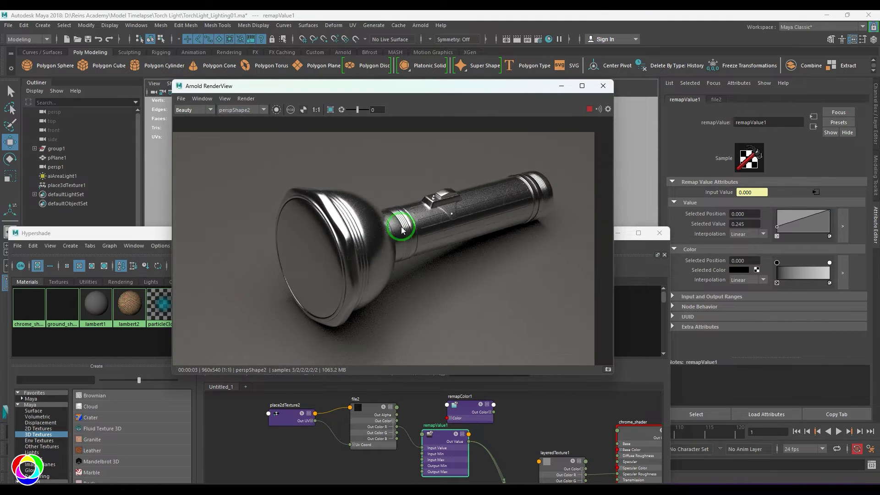
scroll(493, 230, up, 1)
Move the solidFractal1 layer ahead of the scratches layer in layeredTexture1 while viewing it isolated, and return to the beauty render.
click(625, 254)
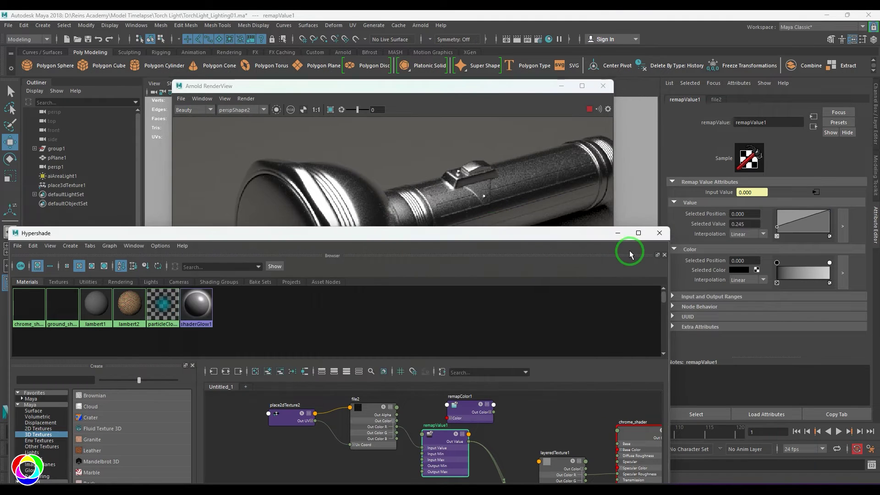
drag(491, 232, 495, 311)
click(570, 370)
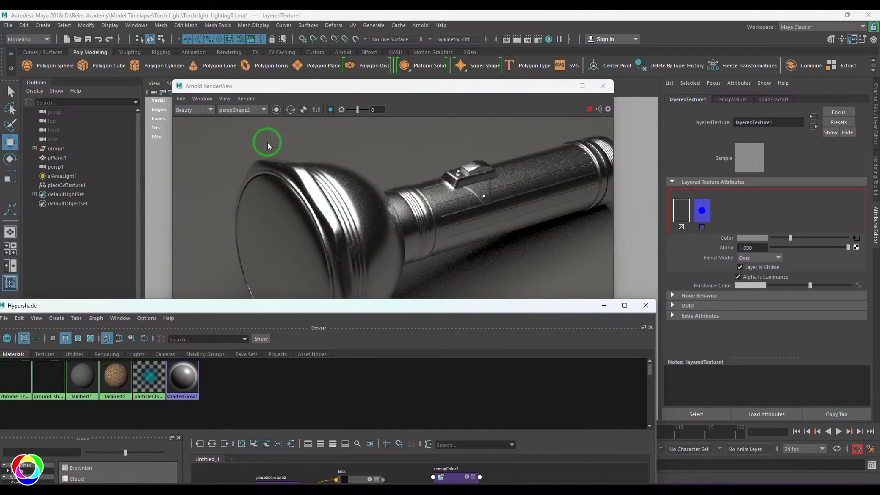
click(276, 110)
click(510, 244)
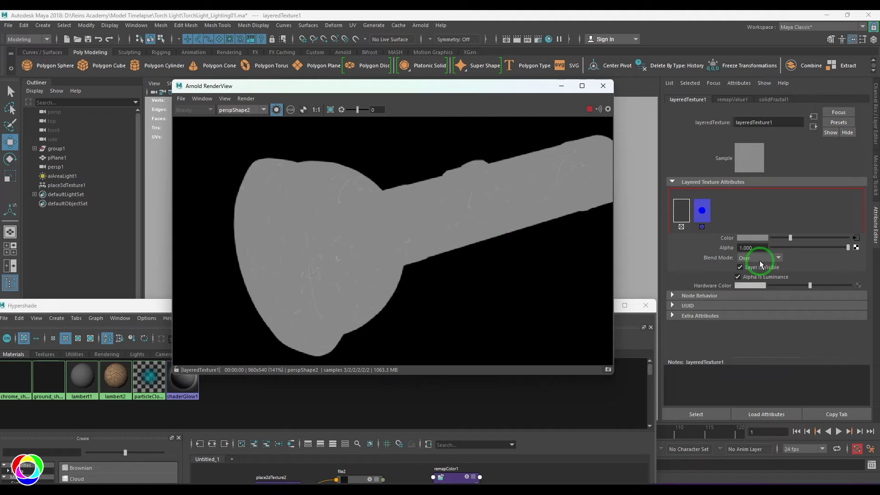
drag(700, 219, 683, 208)
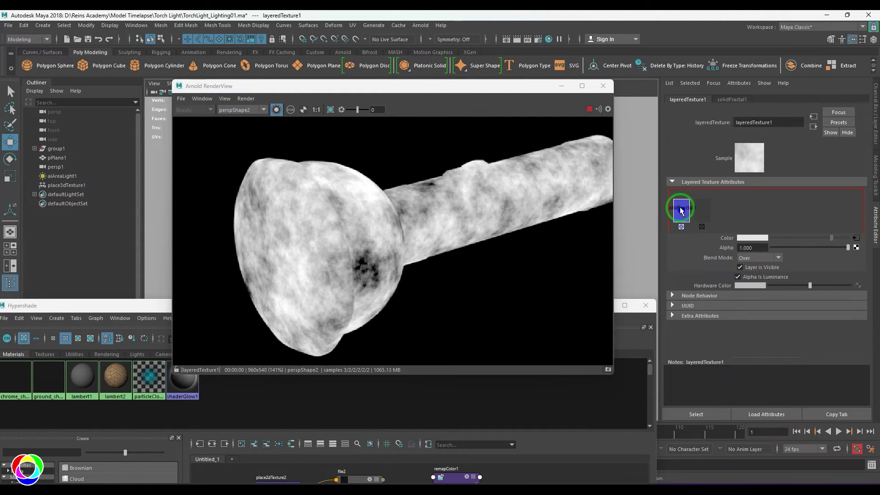
click(277, 110)
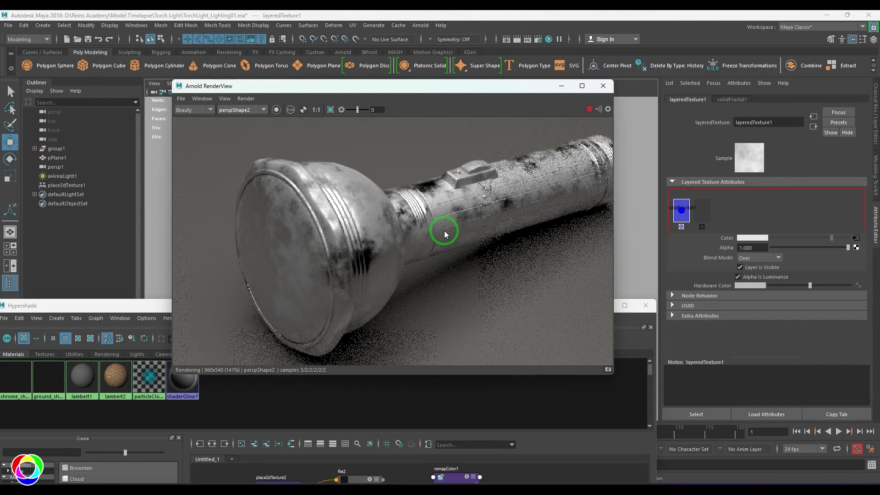
Set the solid fractal layer's Blend Mode to Multiply and its Alpha to about 0.2.
click(778, 258)
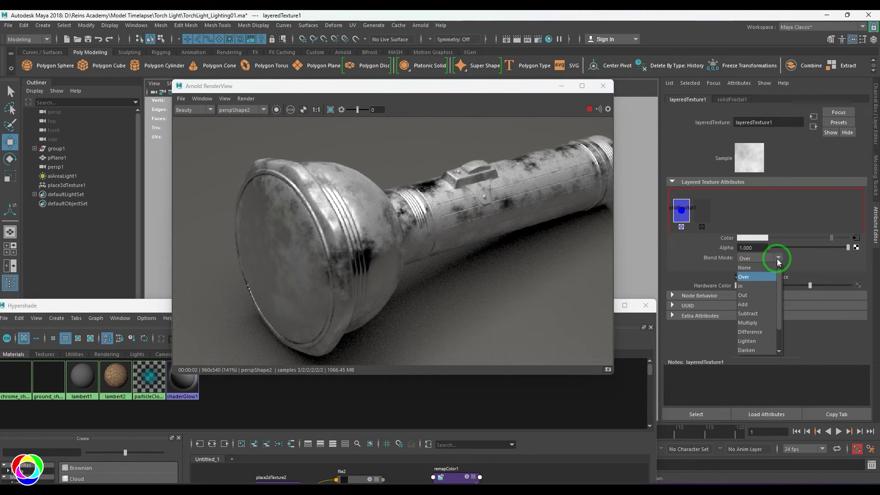
click(751, 322)
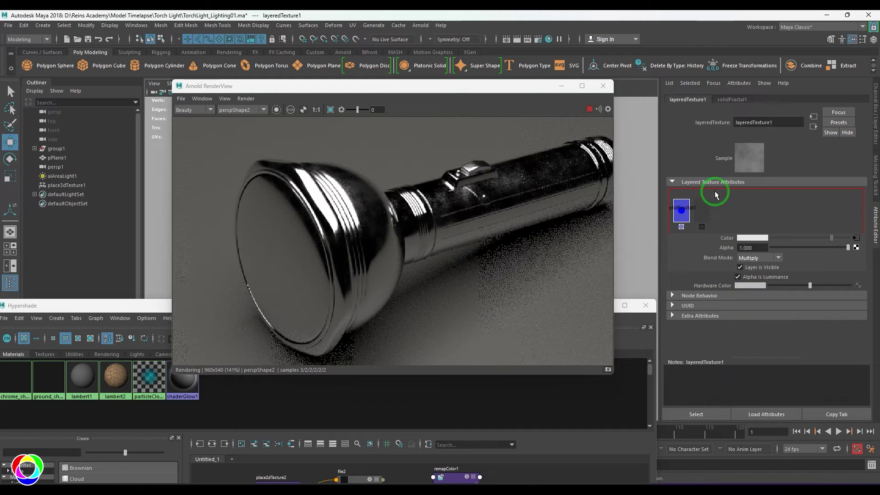
drag(809, 252, 787, 252)
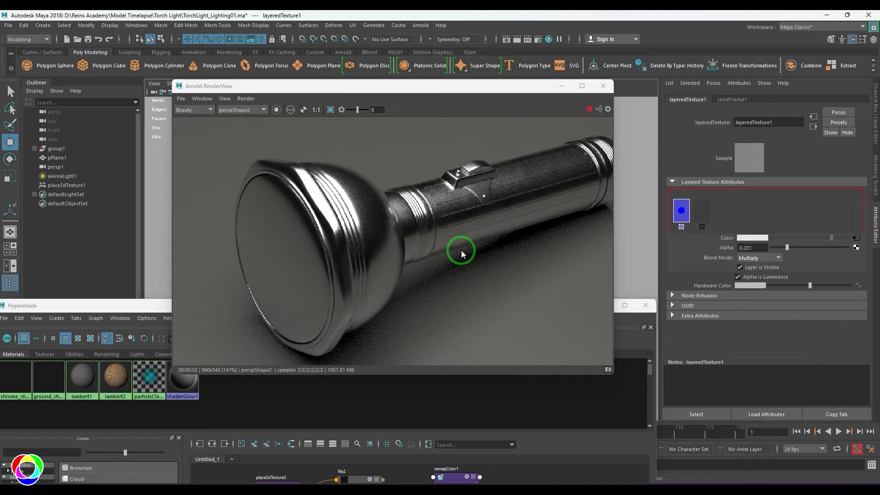
scroll(439, 235, down, 3)
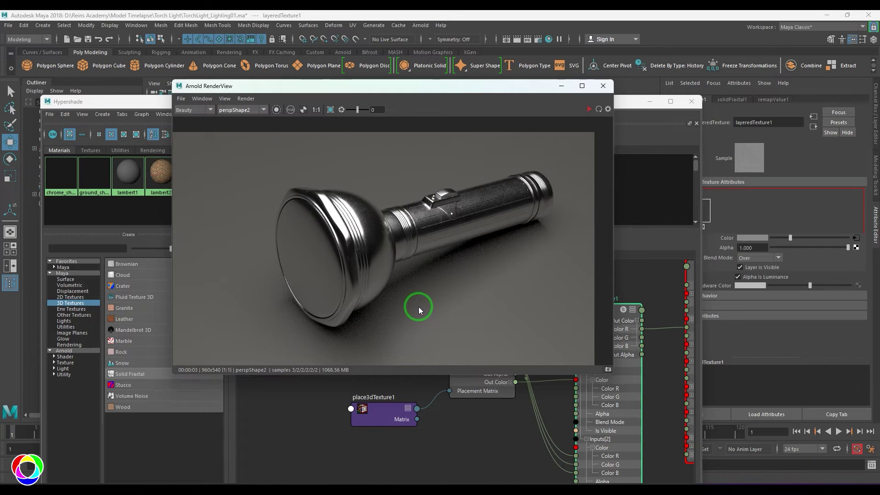
Move file2 and its place2dTexture node lower in the graph, in line with the other texture nodes.
click(482, 456)
scroll(426, 380, down, 2)
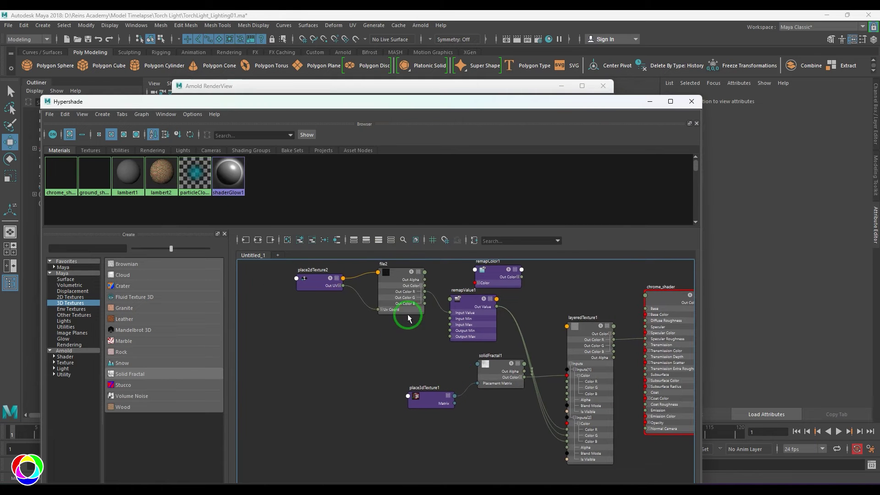
drag(266, 284, 355, 357)
alt+middle_drag(496, 406, 463, 396)
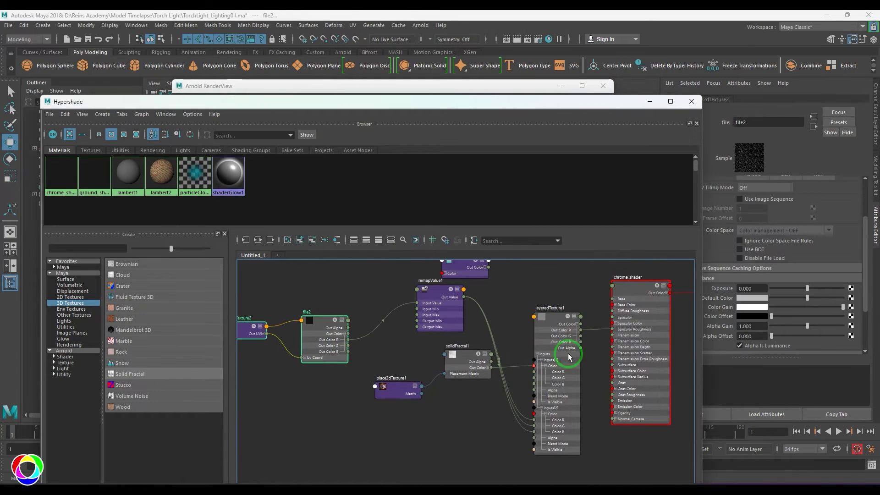
Select chrome_shader and expand its Geometry attributes to reach Bump Mapping.
click(632, 295)
drag(607, 103, 537, 100)
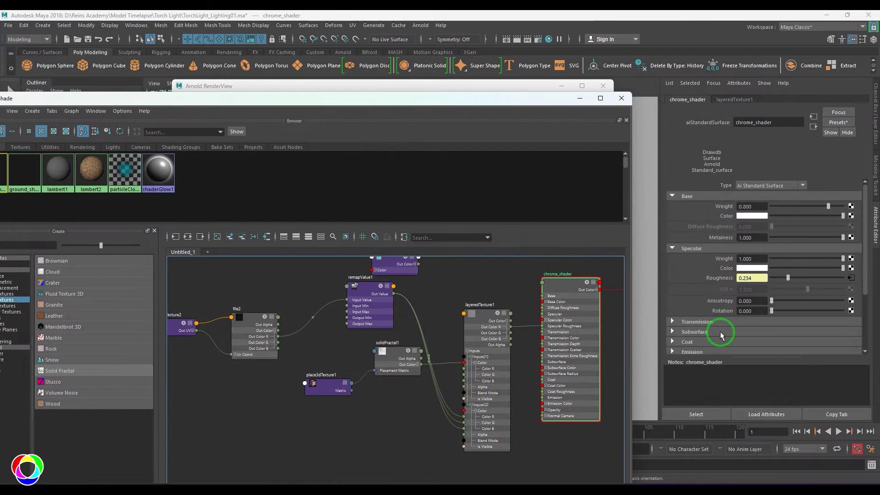
scroll(722, 333, down, 3)
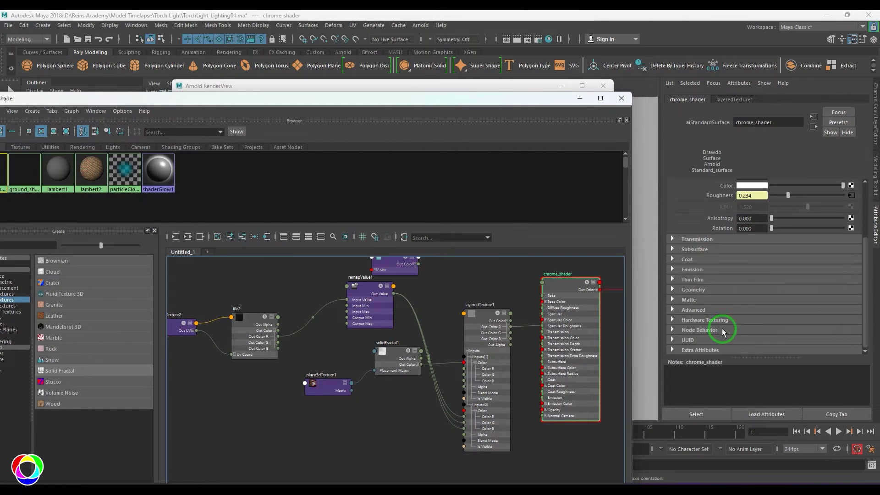
click(706, 291)
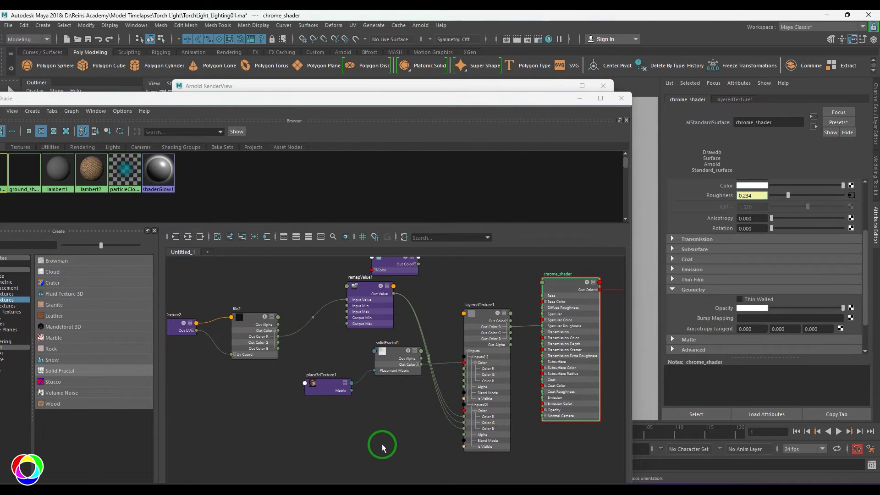
Create a second layeredTexture node below solidFractal1 and add a second layer to it.
click(377, 414)
key(Tab)
text(layer)
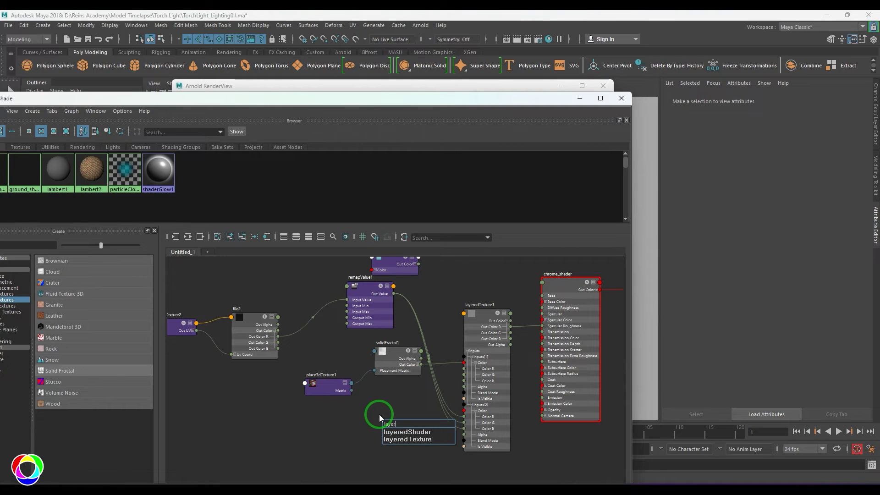
click(407, 438)
click(708, 214)
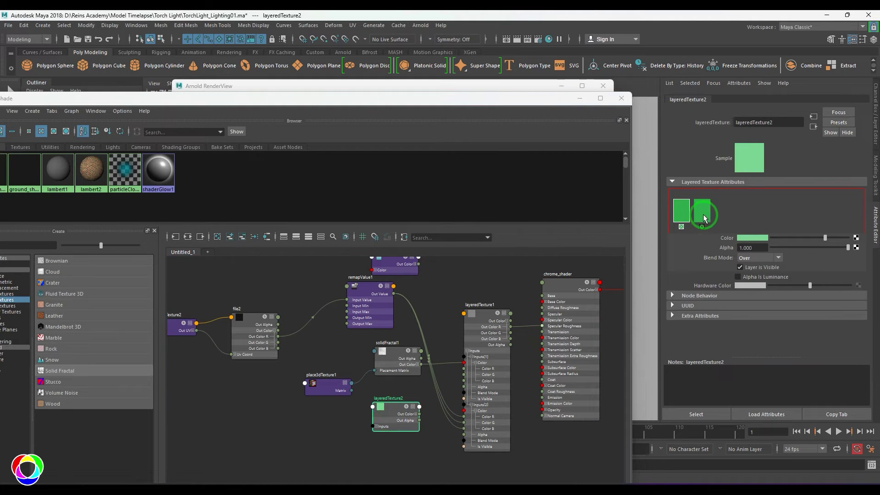
click(520, 403)
Create a Rock 3D texture in the shader graph.
click(320, 428)
key(Tab)
key(Escape)
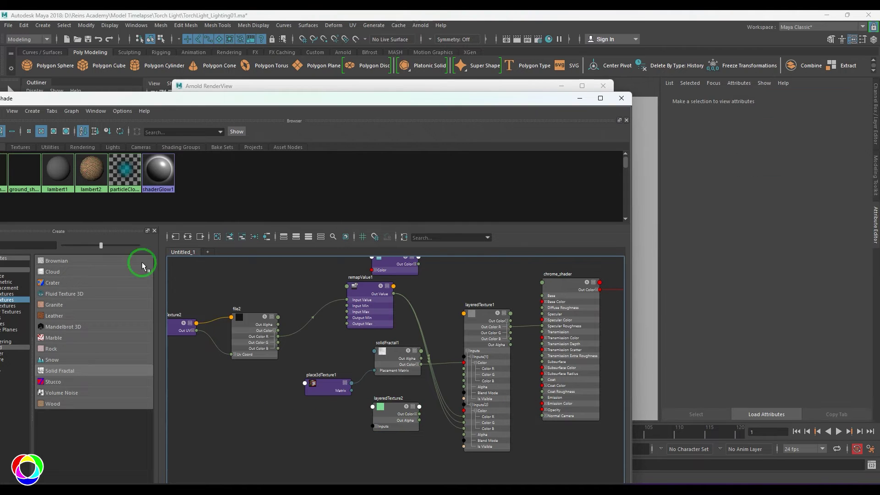
click(61, 349)
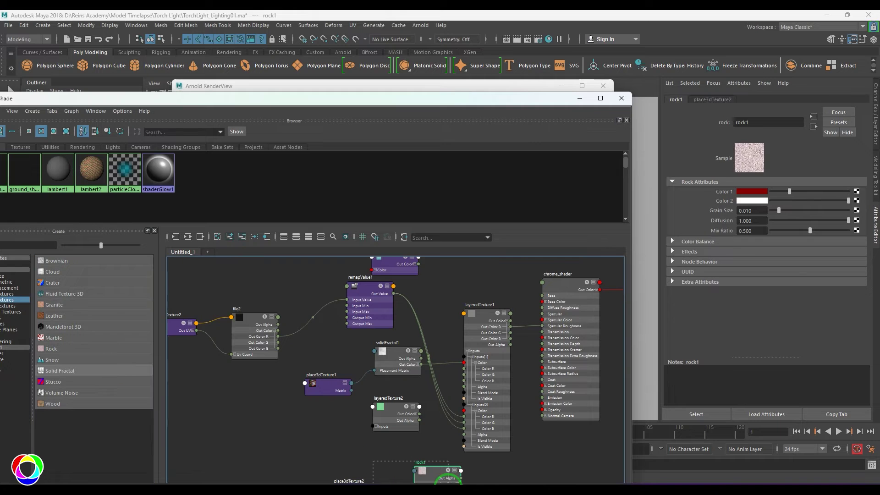
Move the rock1 and place3dTexture2 nodes up beside the layeredTexture2 node in the graph.
scroll(447, 459, down, 2)
alt+middle_drag(422, 467, 451, 429)
drag(459, 444, 387, 413)
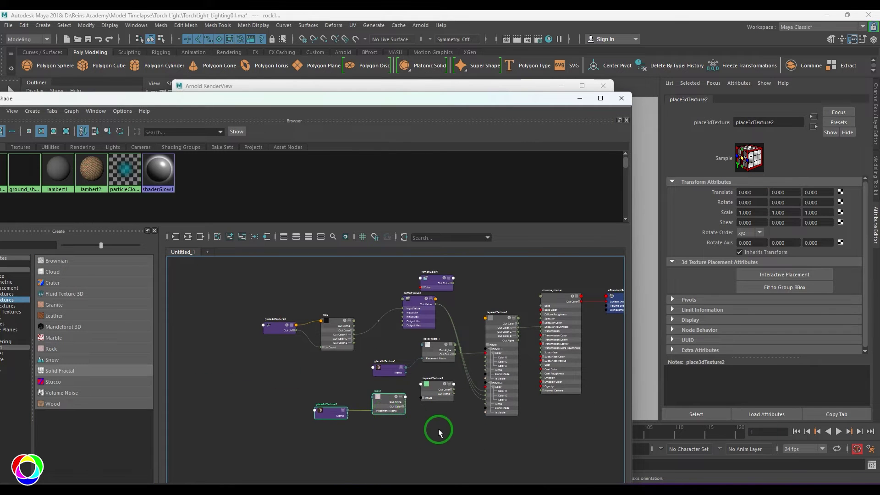
Set rock1's Color 1 to black, Color 2 to grey and Grain Size to 0.002.
click(438, 428)
scroll(438, 428, up, 4)
click(310, 354)
drag(788, 192, 774, 213)
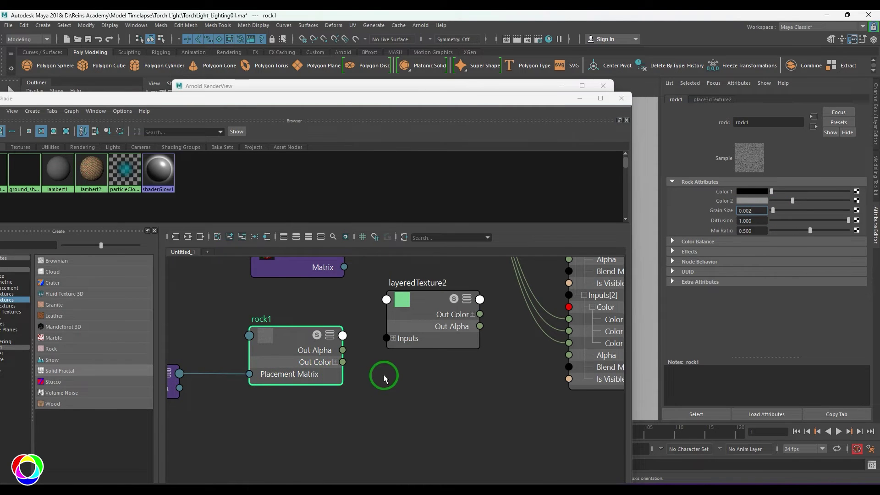
Add rock1 as a layer in layeredTexture2 and remove its default green layer.
scroll(385, 381, down, 3)
click(417, 361)
middle_drag(333, 386, 685, 224)
click(681, 226)
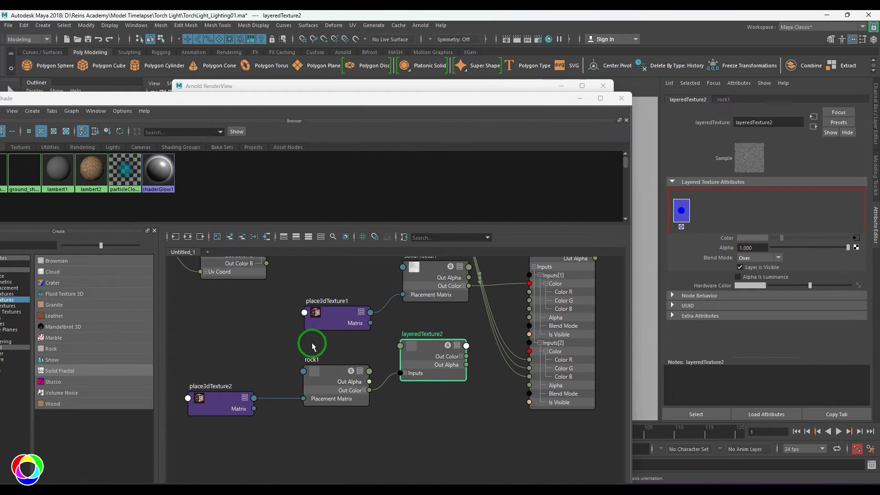
Add file2 as a layer in layeredTexture2 and set that layer's blend mode to Add.
middle_drag(311, 344, 350, 417)
middle_drag(251, 291, 726, 213)
click(702, 213)
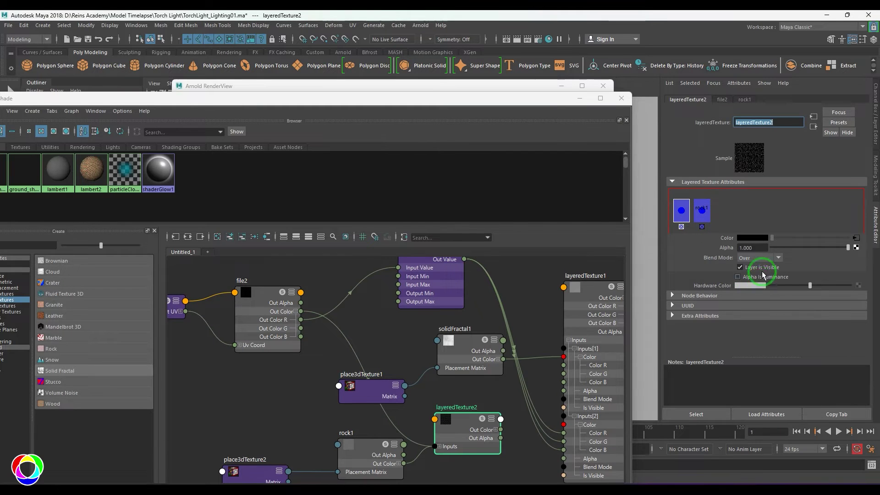
click(759, 258)
click(756, 306)
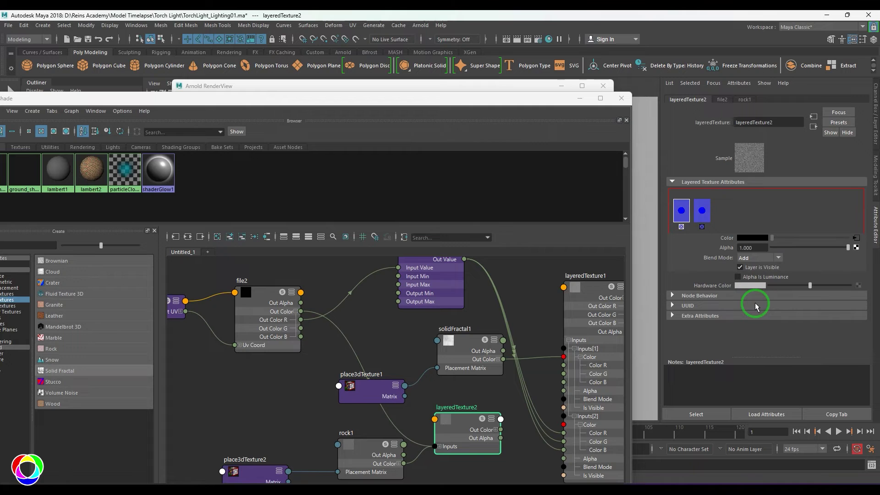
Add a third layer to layeredTexture2 and give it a solid grey colour.
alt+middle_drag(419, 422, 444, 354)
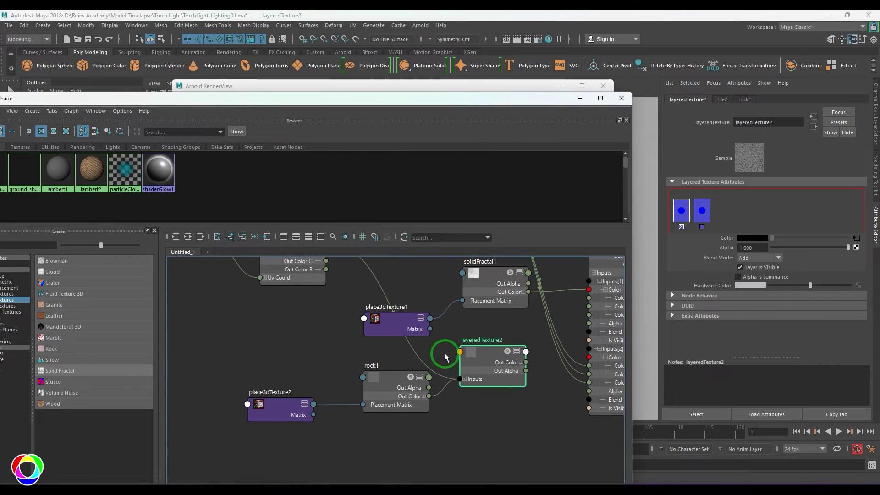
click(722, 212)
click(759, 247)
click(759, 238)
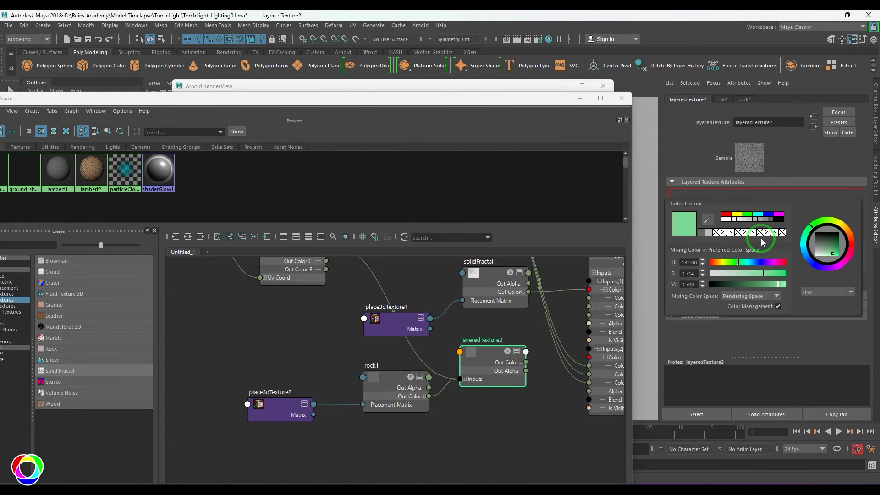
click(707, 231)
Set the rock1 layer's blend mode to Multiply and its alpha to 0.030.
click(701, 215)
click(744, 248)
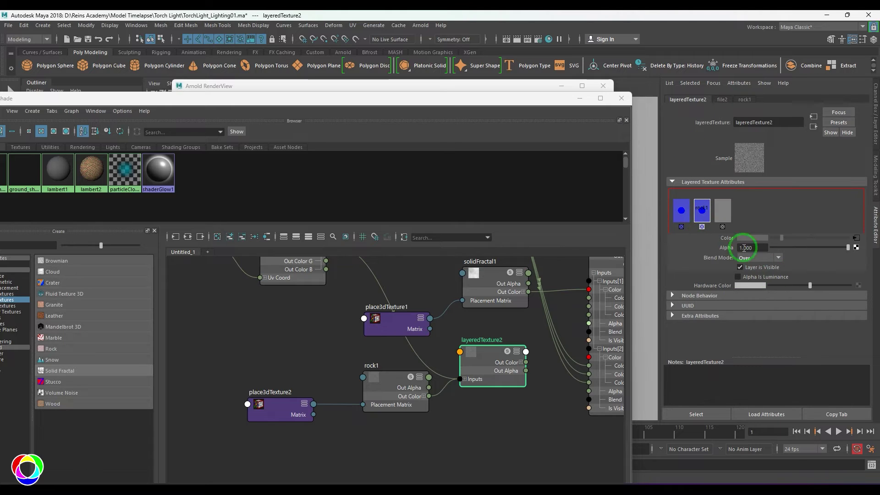
click(768, 259)
click(751, 304)
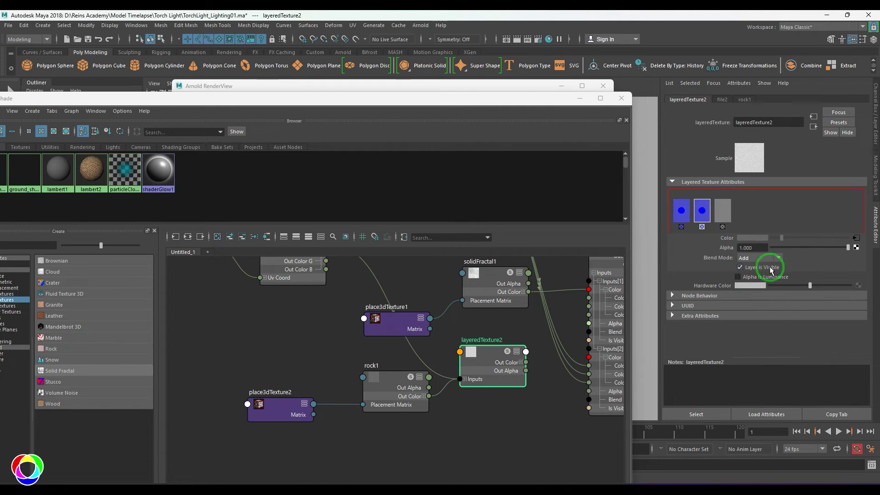
click(766, 259)
click(751, 322)
drag(846, 247, 769, 255)
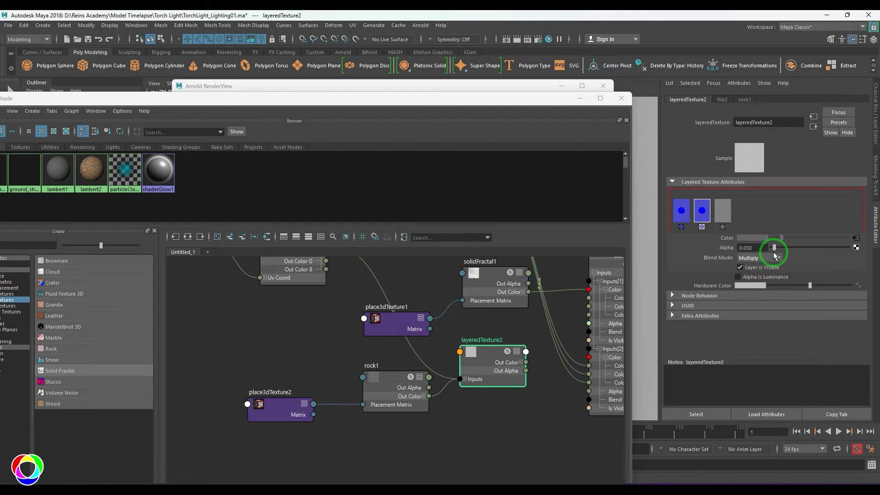
Connect layeredTexture2 to chrome_shader's Bump Mapping and start the Arnold render.
alt+middle_drag(476, 400, 343, 442)
alt+middle_drag(468, 375, 483, 403)
scroll(492, 395, down, 2)
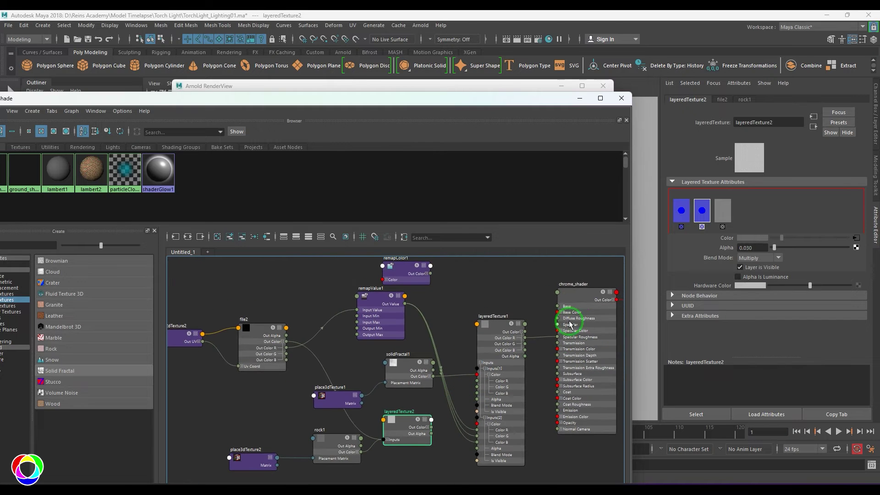
click(569, 322)
middle_drag(409, 422, 709, 318)
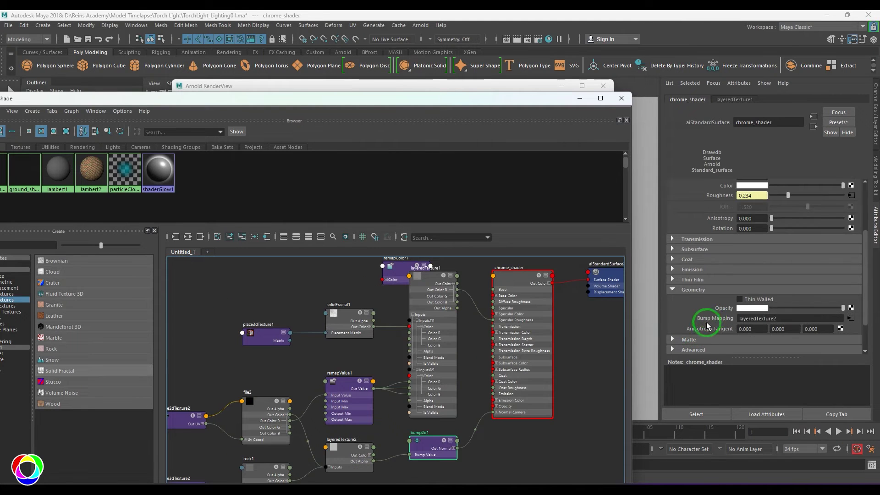
click(472, 87)
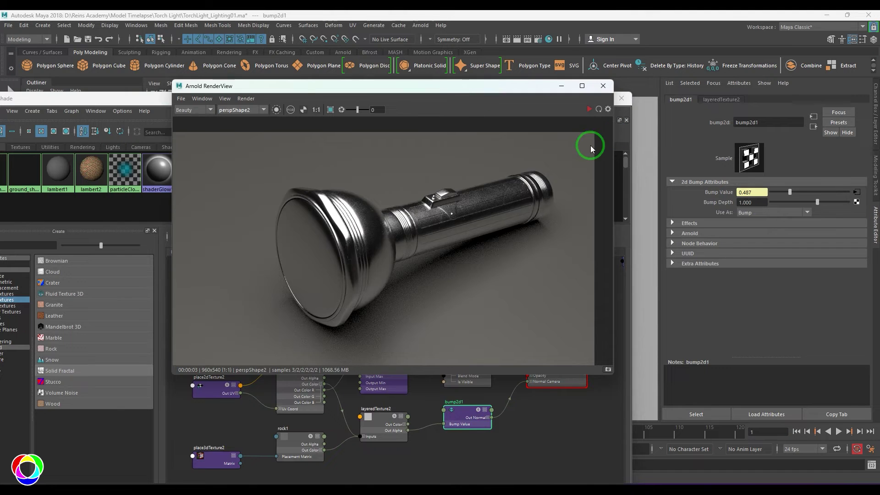
click(589, 109)
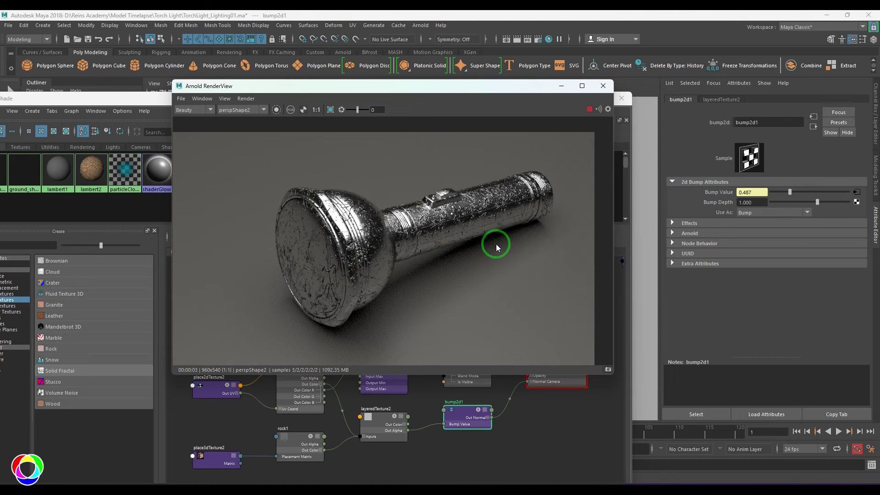
Hide the file2 layer of layeredTexture2, with the Hypershade window moved away from the render.
click(387, 428)
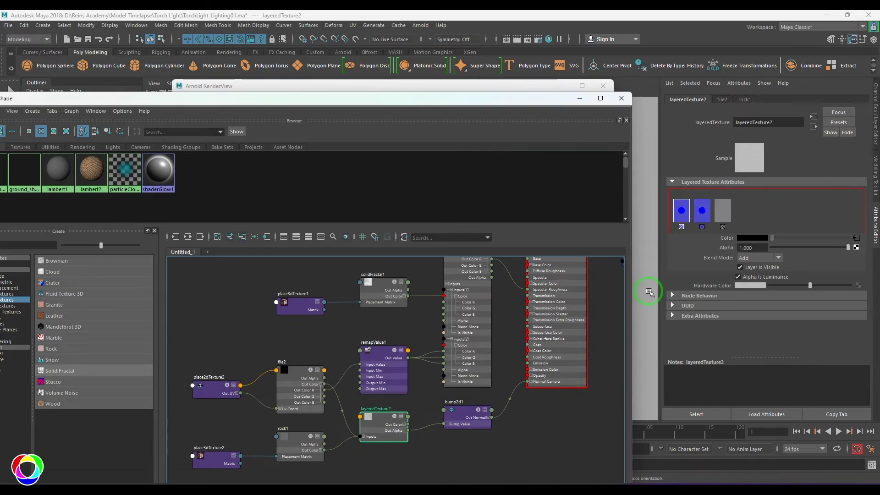
drag(505, 103, 456, 262)
click(511, 105)
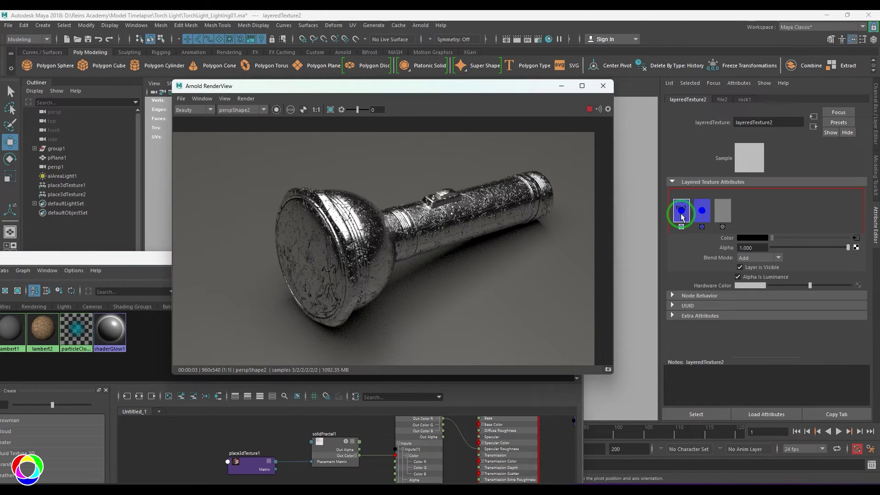
click(749, 269)
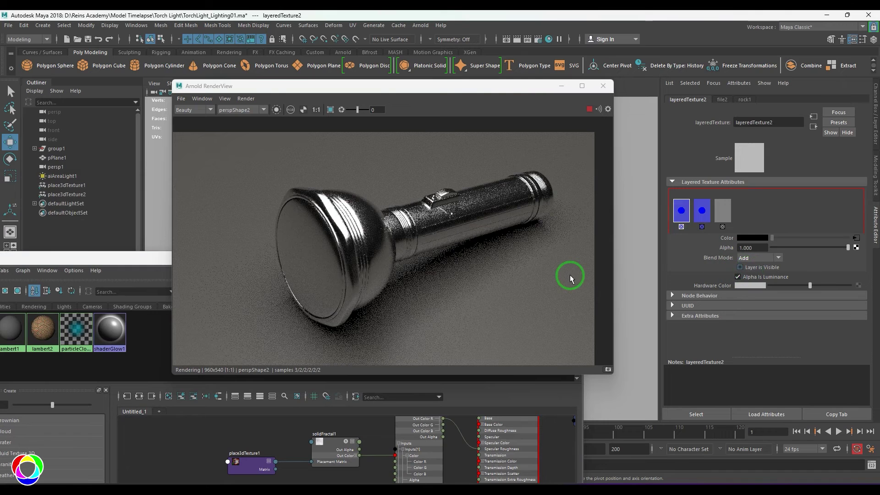
Raise the rock1 layer's alpha and set its blend mode to Over.
click(703, 211)
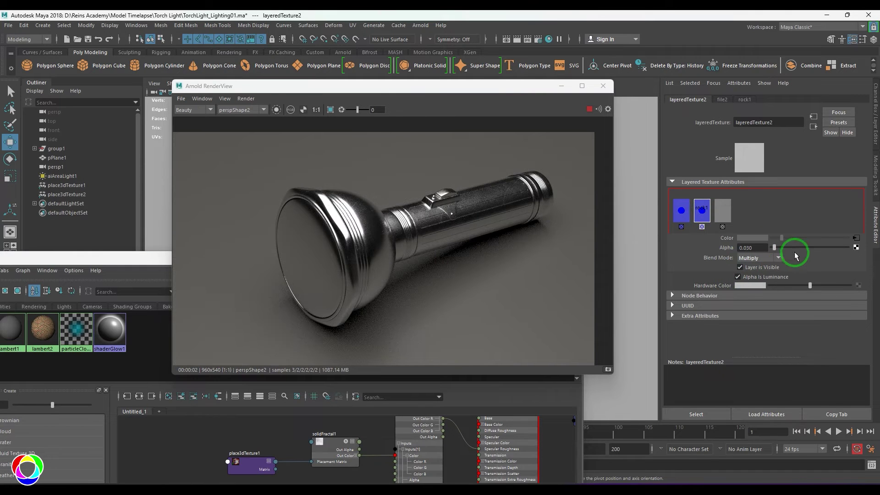
drag(794, 252, 790, 248)
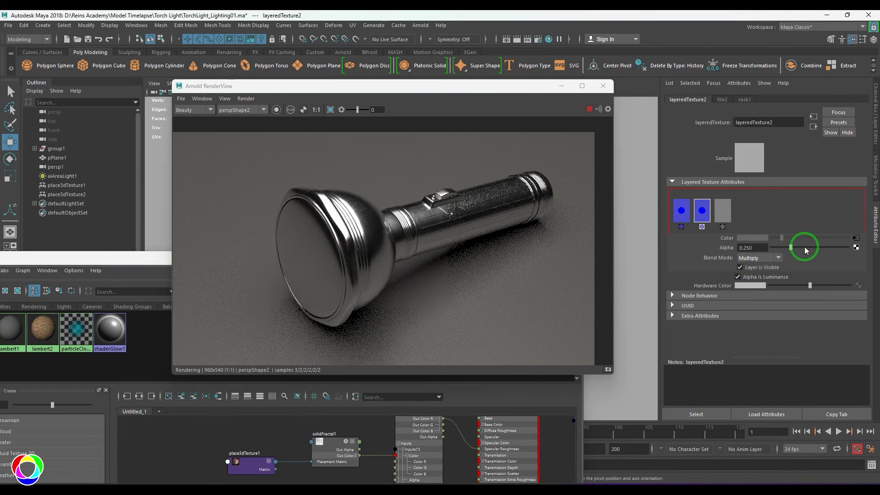
click(822, 248)
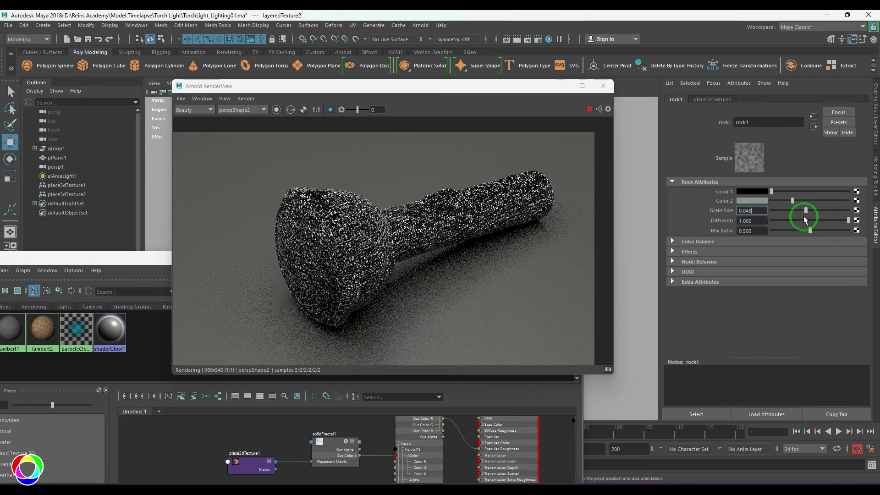
Reduce rock1's Grain Size to about 0.008 and return to the layeredTexture2 attributes.
drag(805, 218, 777, 211)
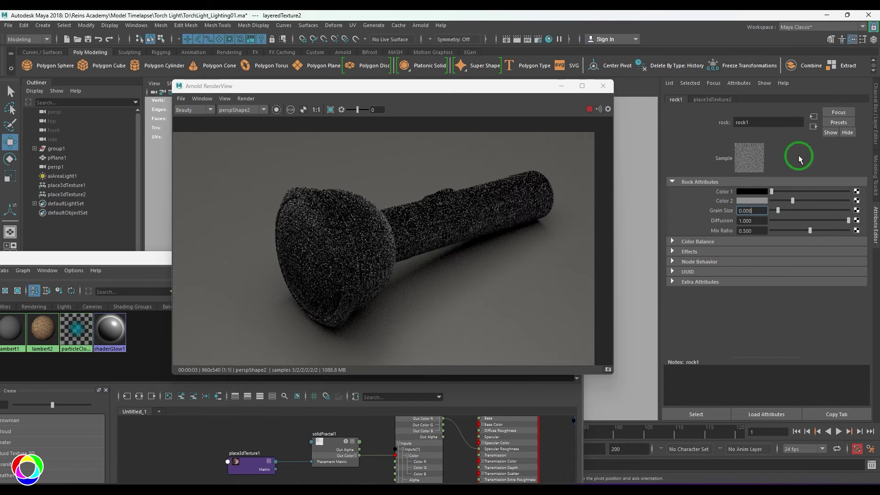
click(813, 126)
Set the rock1 layer's alpha in layeredTexture2 to 0.030.
click(702, 214)
click(784, 247)
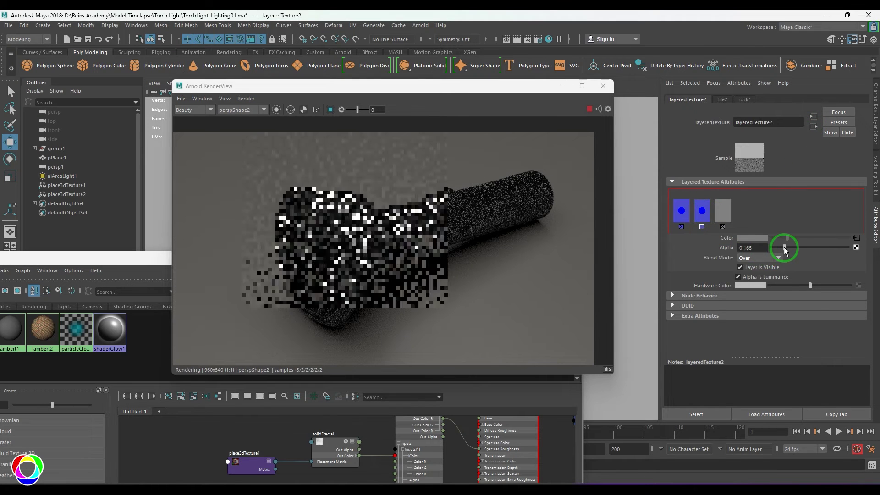
click(746, 247)
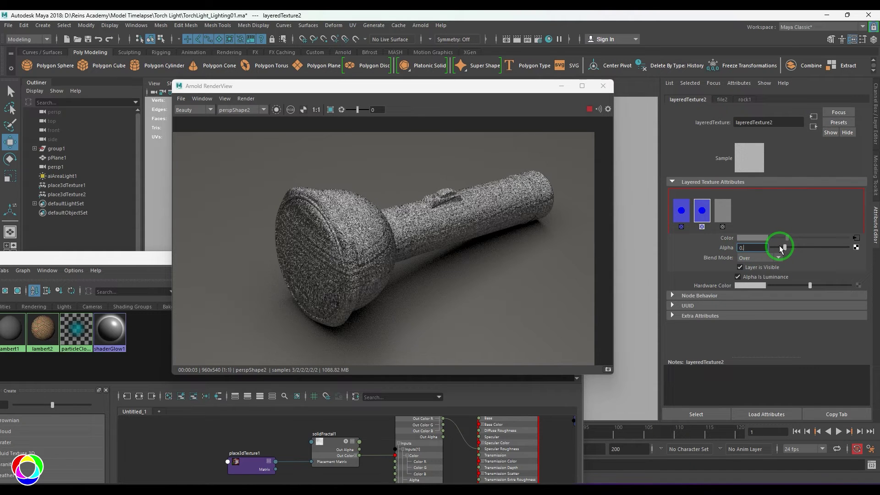
text(0.030)
key(Return)
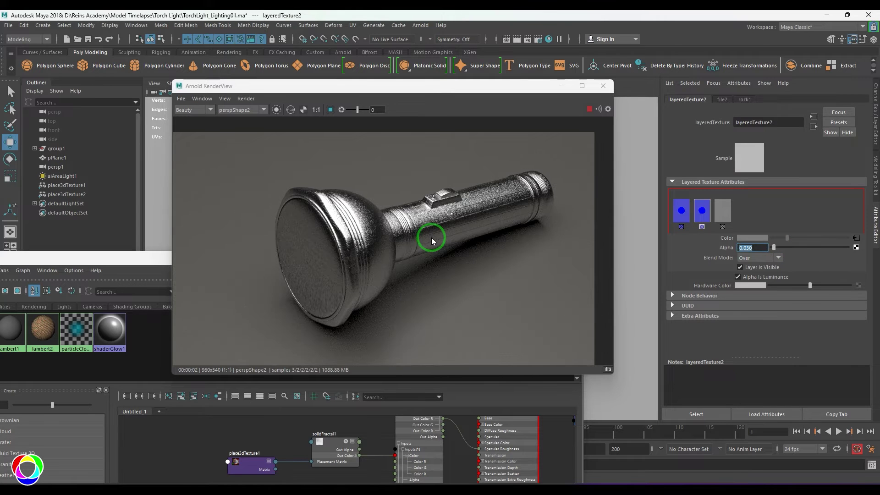
Lower the rock1 layer's alpha in layeredTexture2 to 0.015.
scroll(430, 237, up, 2)
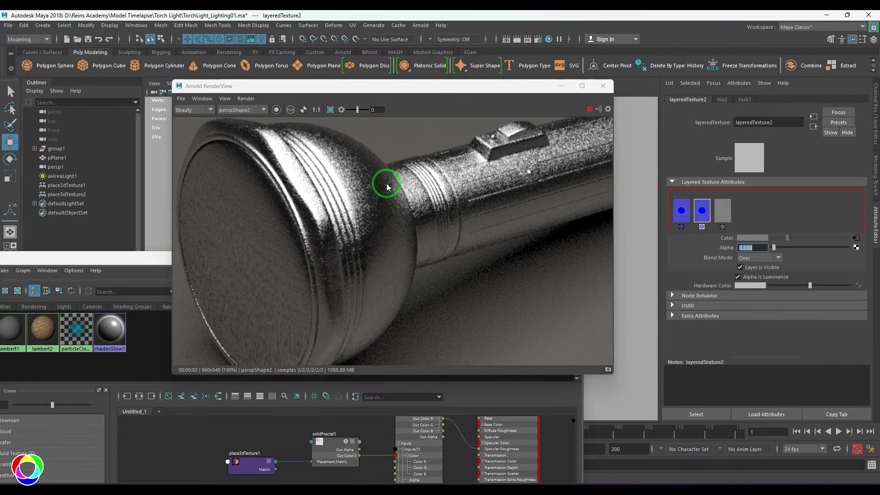
click(758, 248)
text(0.015)
key(Return)
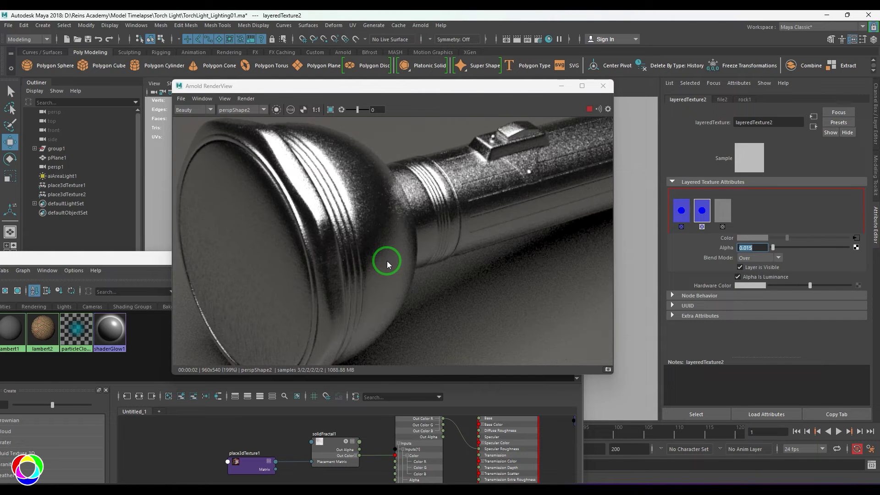
Make the file2 layer of layeredTexture2 visible again.
scroll(386, 260, down, 1)
click(685, 214)
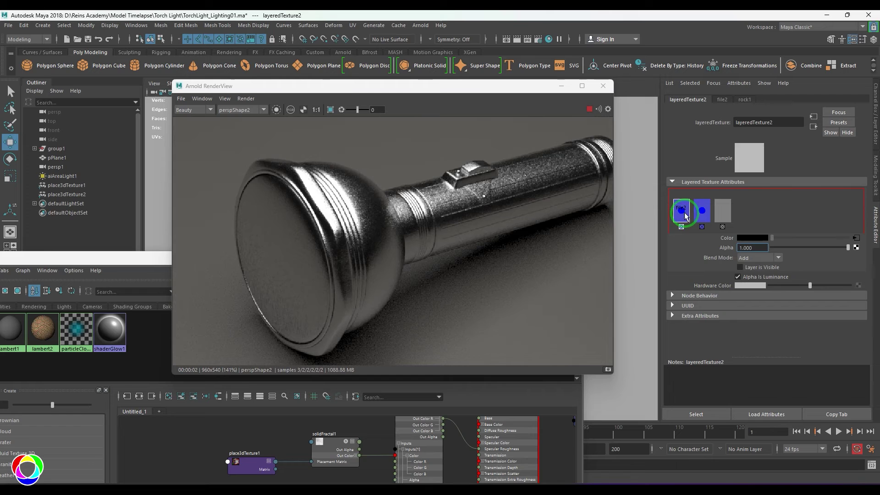
click(751, 269)
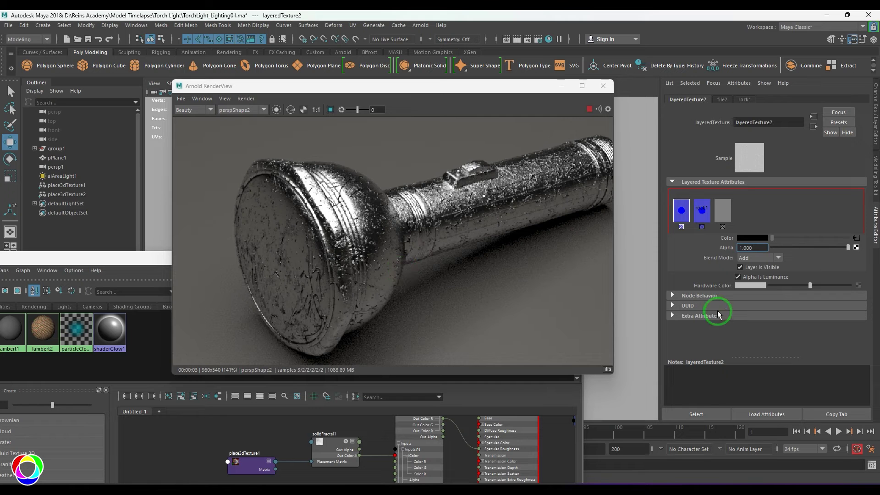
Move the file2 and place2dTexture2 nodes clear of the others and expand layeredTexture2's first layer inputs in the Hypershade.
drag(120, 258, 296, 89)
alt+middle_drag(415, 367, 418, 322)
scroll(418, 322, up, 2)
alt+middle_drag(468, 357, 543, 390)
drag(361, 300, 520, 371)
drag(512, 340, 452, 303)
click(593, 414)
click(599, 423)
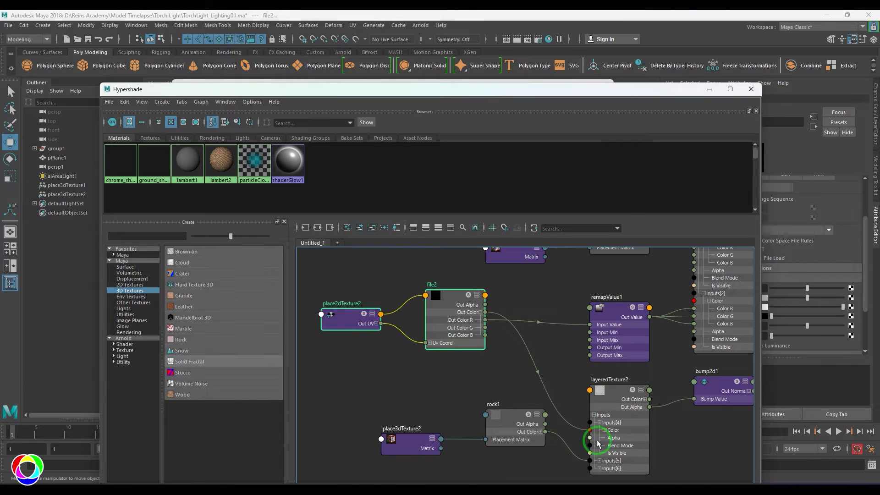
Open the node creation search in the empty graph area below file2.
alt+middle_drag(499, 365, 502, 373)
scroll(507, 367, up, 1)
click(507, 365)
key(Tab)
text(inve)
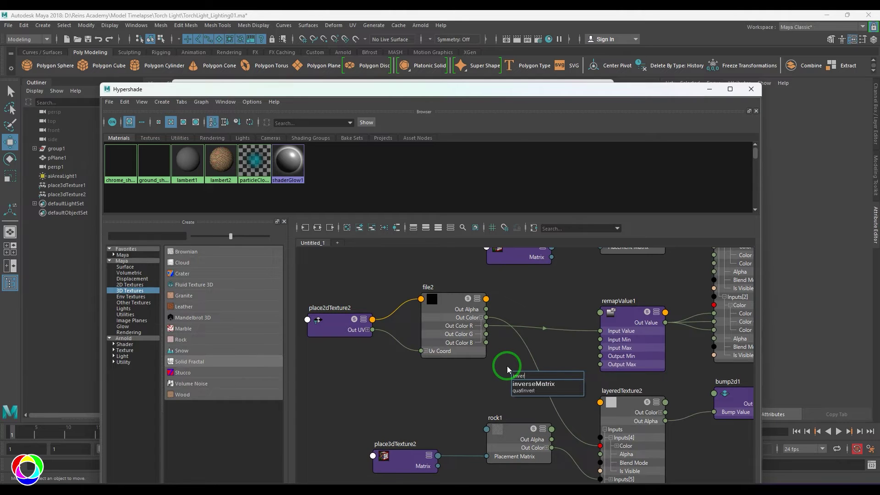
text(r)
key(BackSpace)
key(BackSpace)
key(BackSpace)
key(BackSpace)
key(BackSpace)
Create an aiColorCorrect node and wire it between file2's Out Color and the color of layeredTexture2's first layer.
text(c)
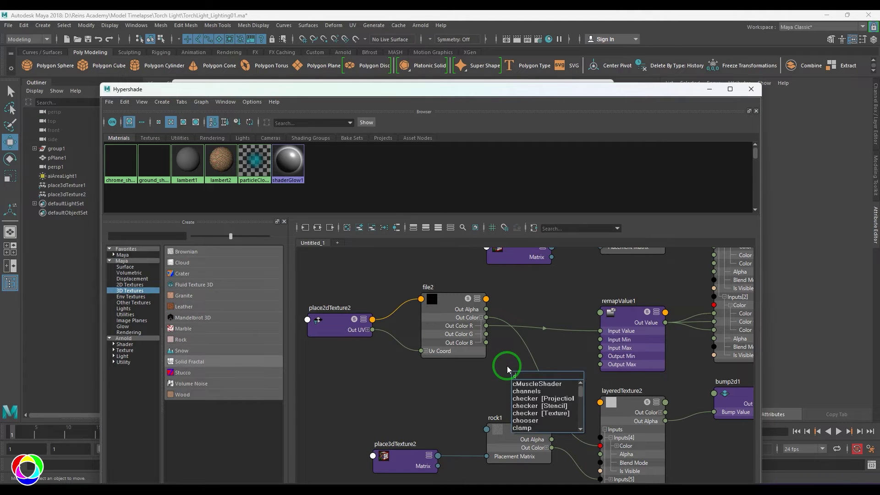
text(olorcorr)
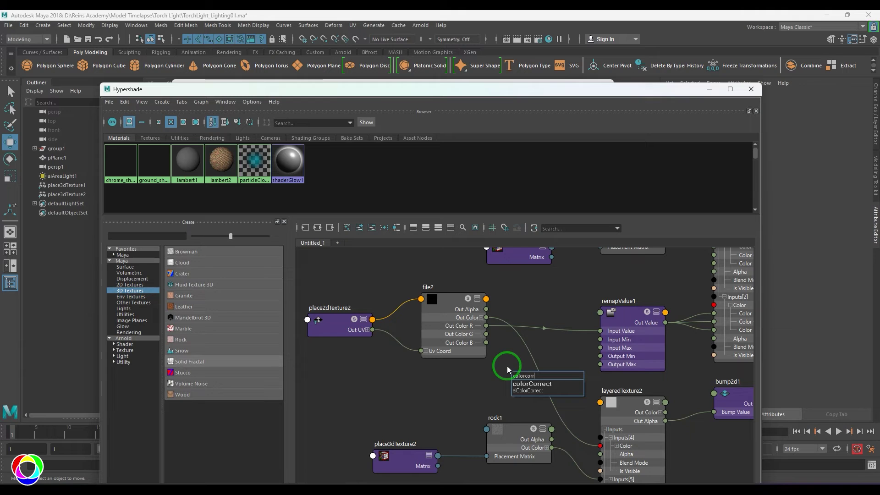
key(Return)
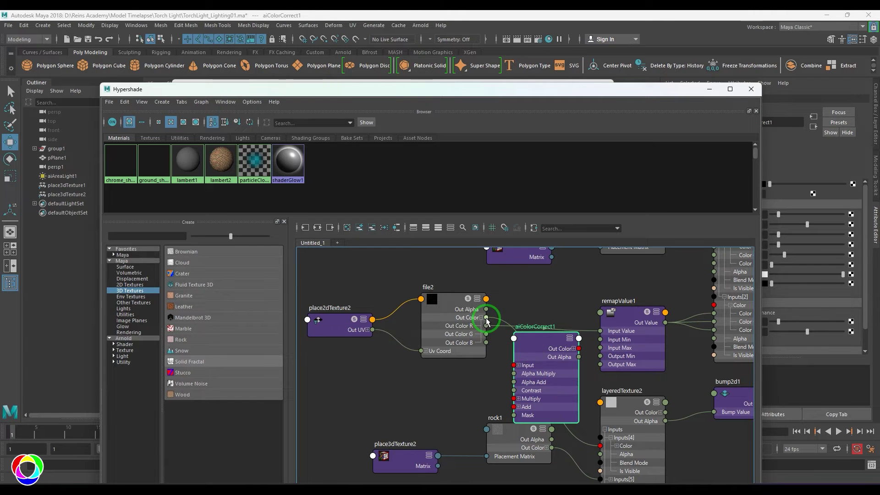
drag(486, 319, 598, 445)
Minimise the Hypershade, turn on Invert in aiColorCorrect1's Color Correction and restart the Arnold render.
click(709, 88)
click(705, 306)
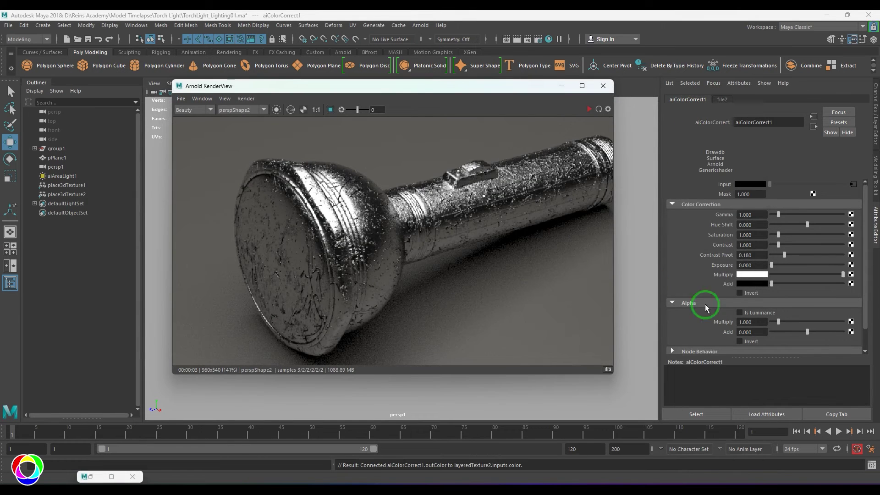
click(740, 293)
click(589, 109)
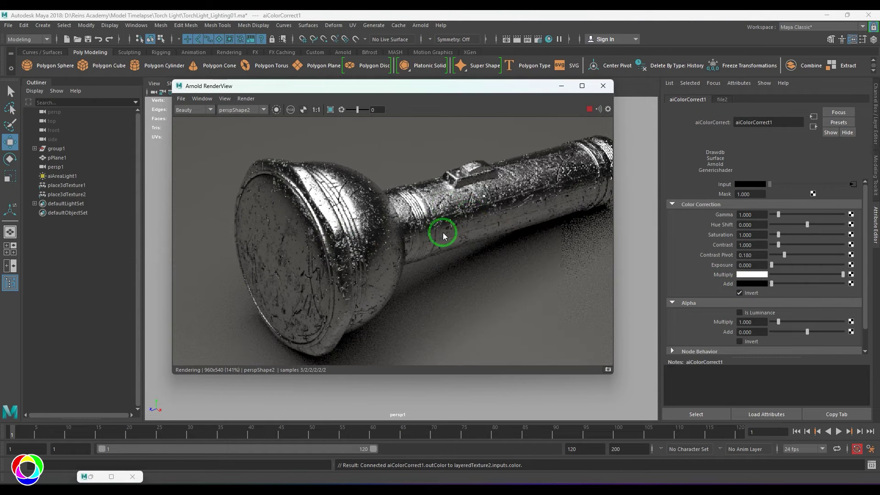
Lower the alpha of layeredTexture2's first layer, trying 0.1 and settling on 0.02.
click(111, 477)
click(618, 403)
click(707, 100)
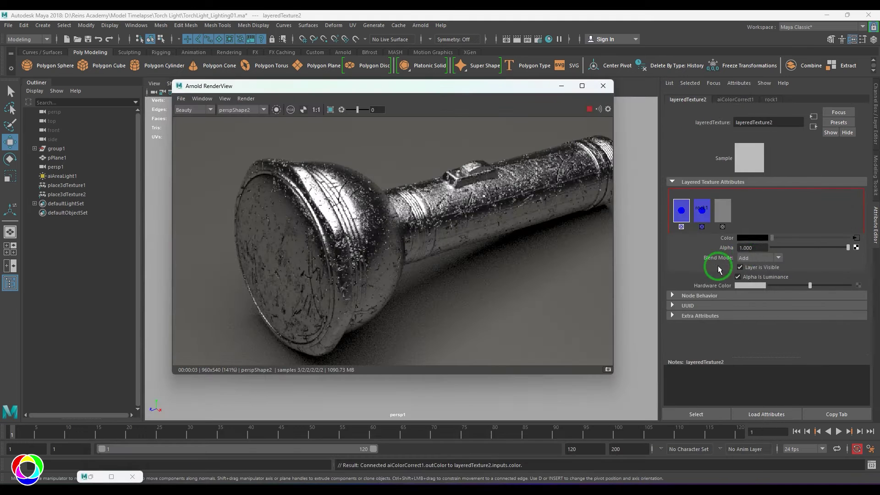
drag(757, 249, 714, 248)
text(0.1)
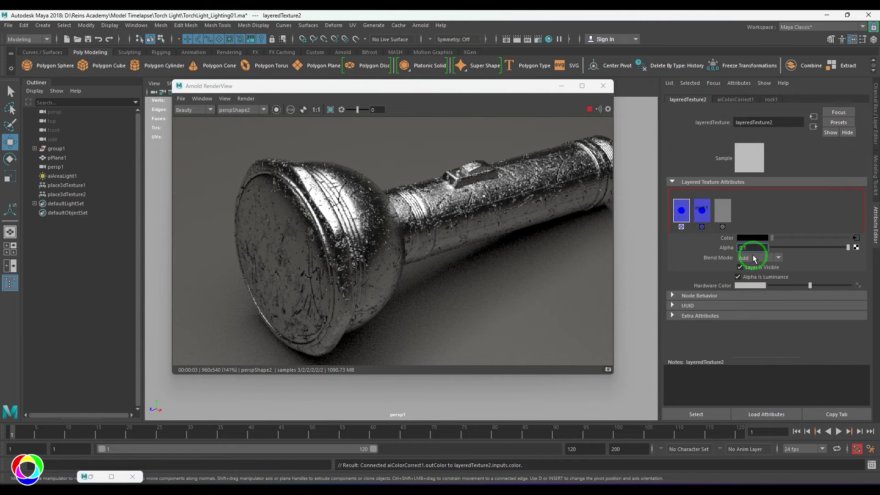
key(Return)
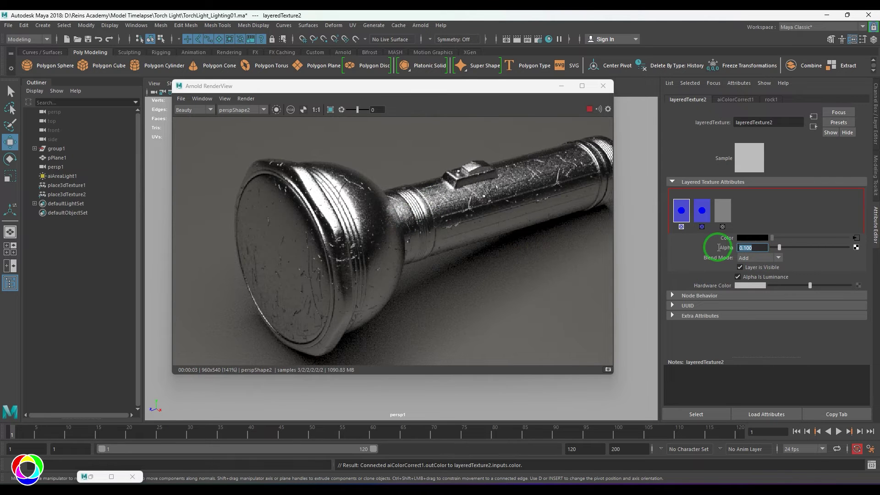
text(0.02)
key(Return)
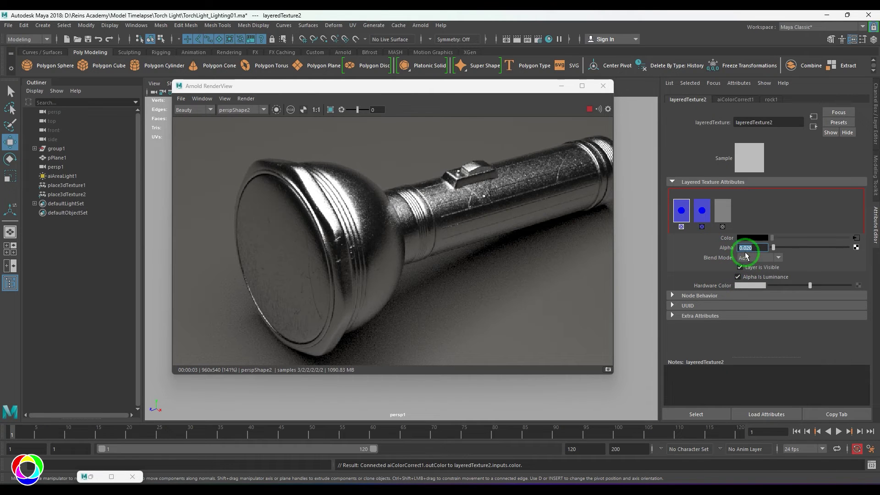
key(Return)
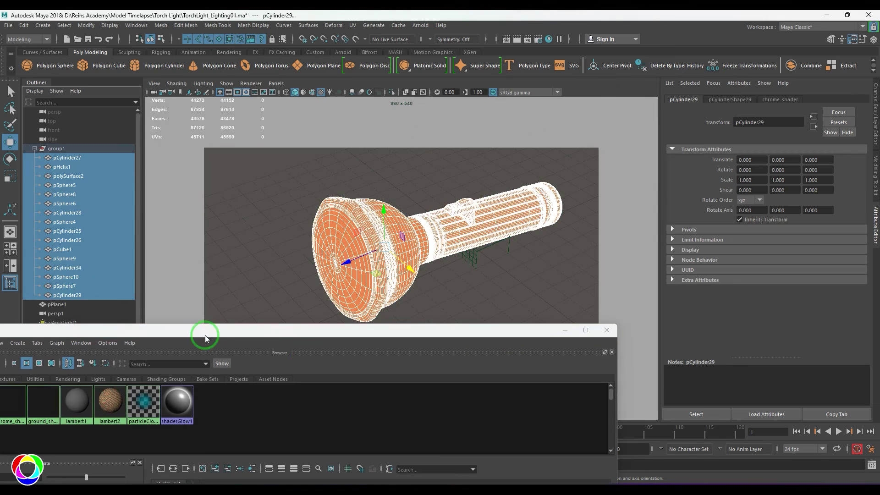
Assign aiStandardSurface3 to the selected torch parts and minimise the Hypershade.
drag(438, 335, 271, 88)
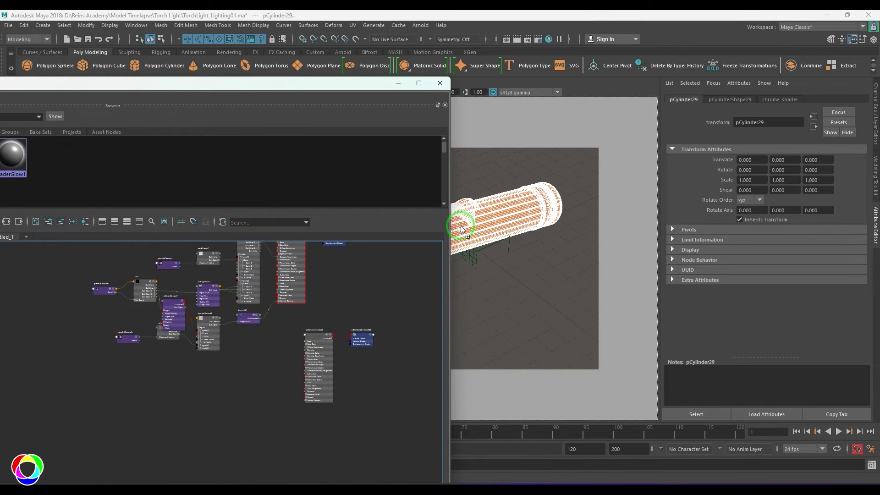
right_drag(311, 324, 319, 293)
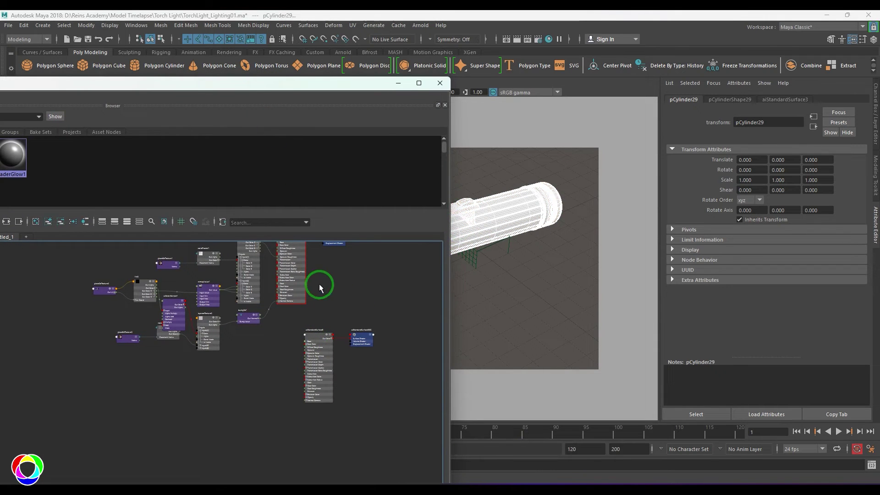
click(396, 84)
Expand the snapshot strip in Arnold RenderView, restart the render and move the window clear of the shader attributes.
click(112, 476)
drag(661, 15, 473, 54)
click(697, 338)
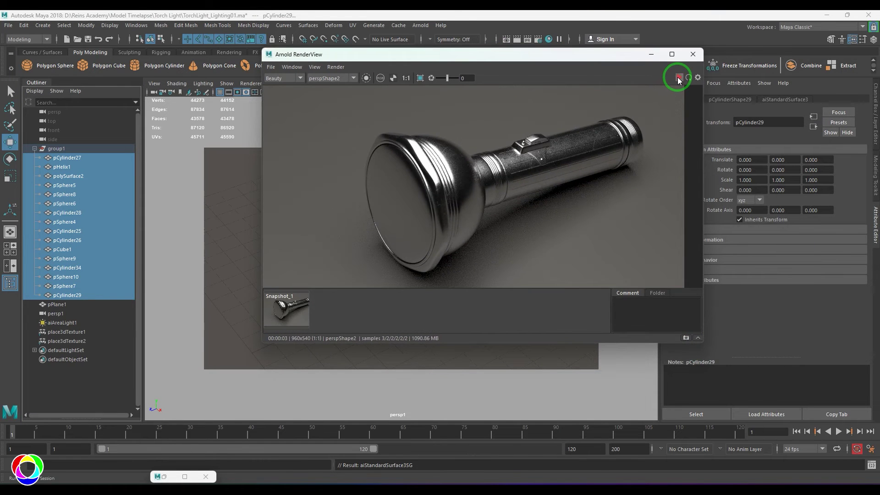
click(678, 78)
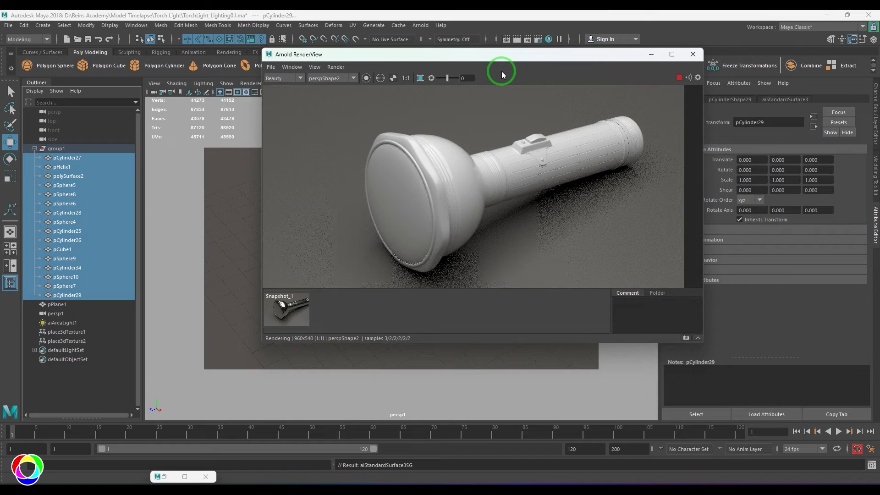
drag(501, 55, 407, 70)
Connect a Stucco texture to the Base Color of aiStandardSurface3.
click(785, 100)
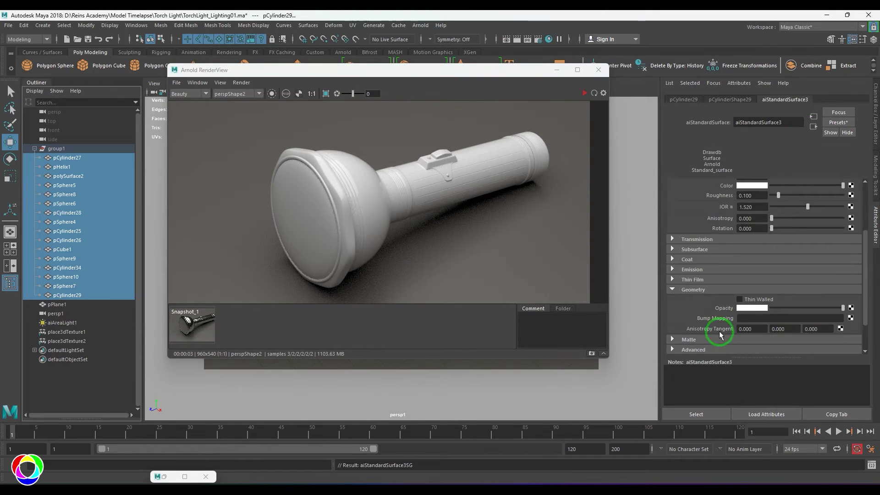
scroll(719, 331, up, 3)
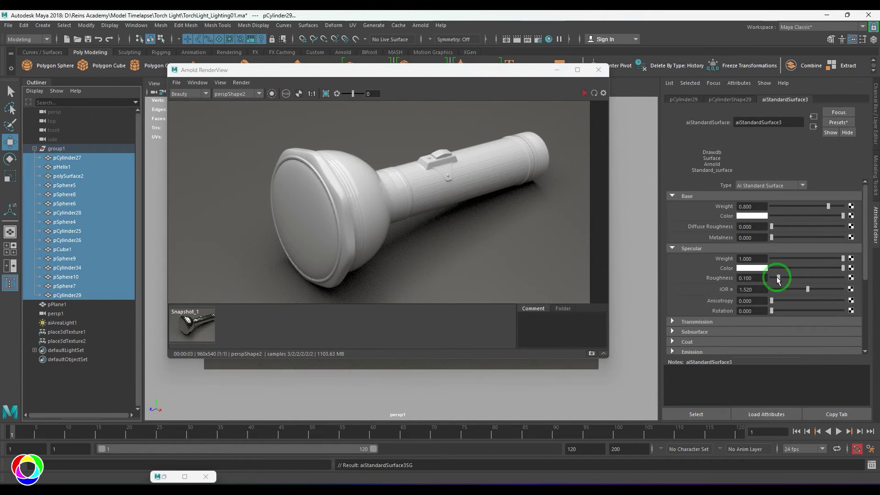
click(850, 216)
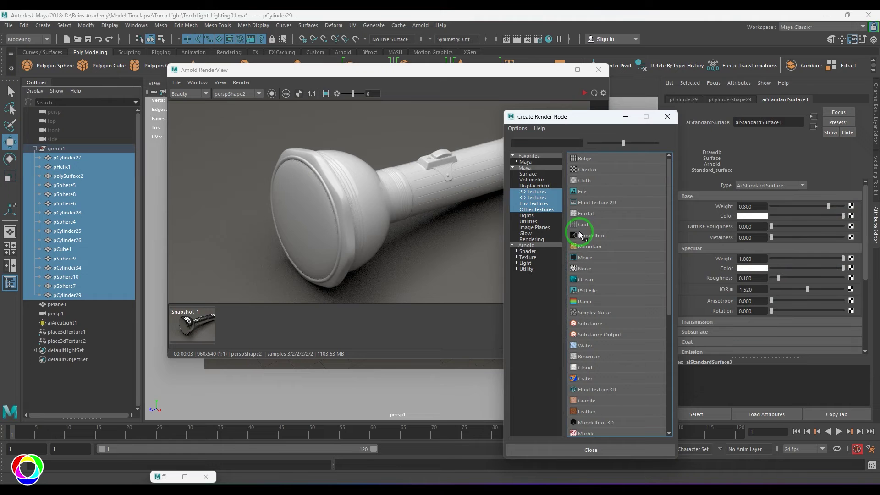
click(546, 198)
click(611, 277)
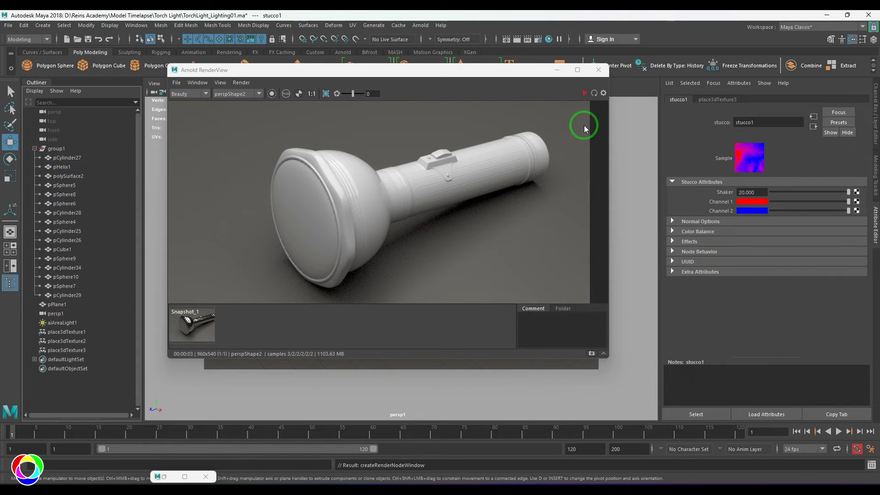
Change stucco1's Channel 1 color to a very dark, desaturated brown with a value of 0.034.
click(760, 205)
click(724, 247)
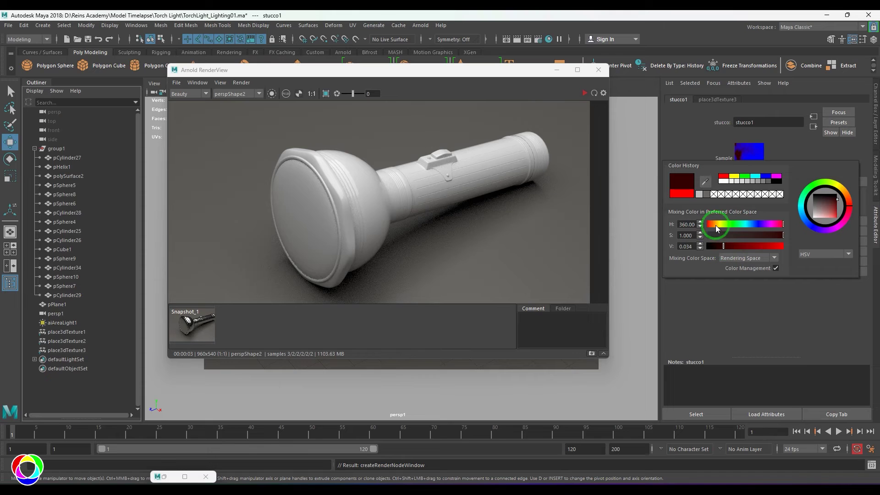
click(716, 224)
click(715, 224)
click(731, 235)
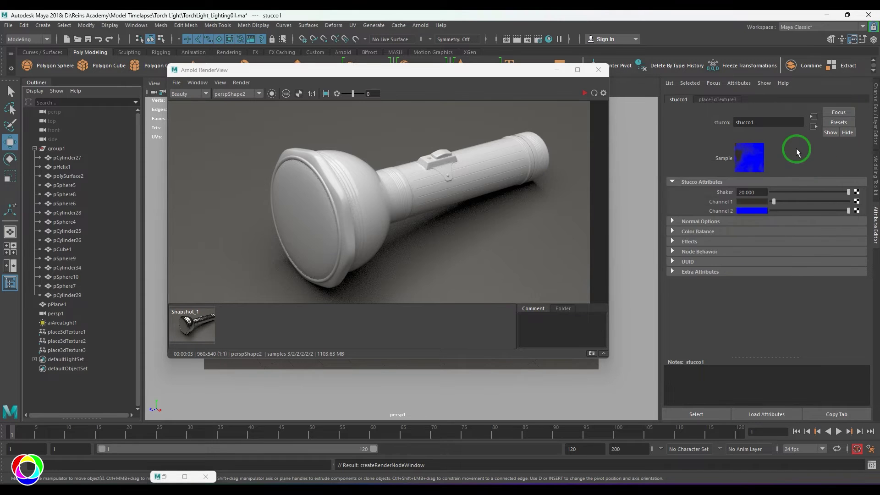
Give stucco1's Channel 2 a slightly lighter dark brown with hue 34.615 and saturation 0.263, and restart the Arnold render.
click(758, 212)
click(708, 209)
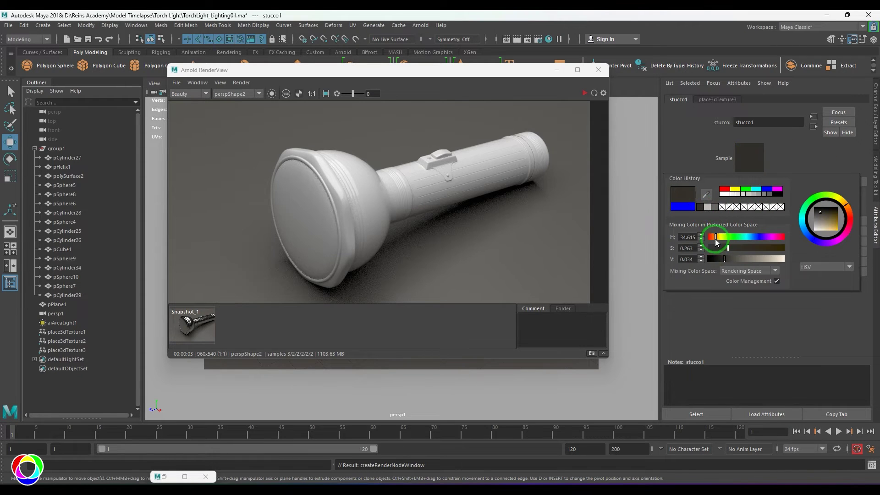
click(730, 259)
click(584, 93)
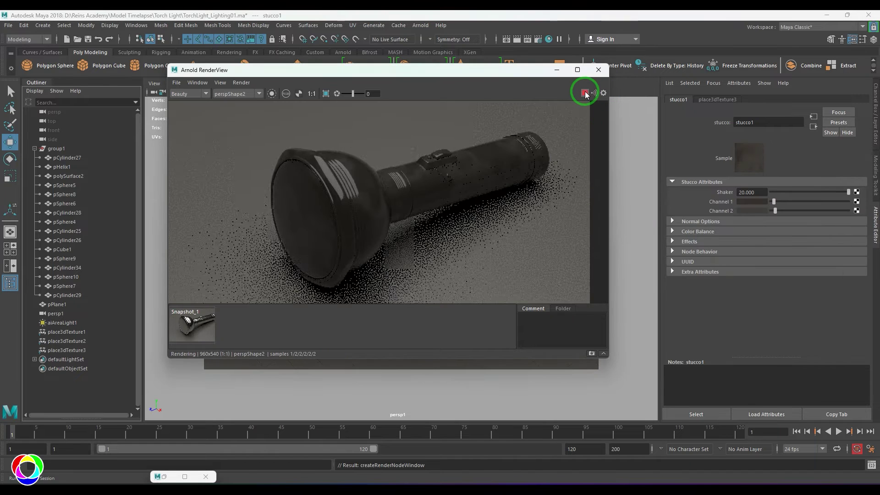
Return to aiStandardSurface3, set its specular roughness to 0.552 and refresh the Arnold render.
click(813, 128)
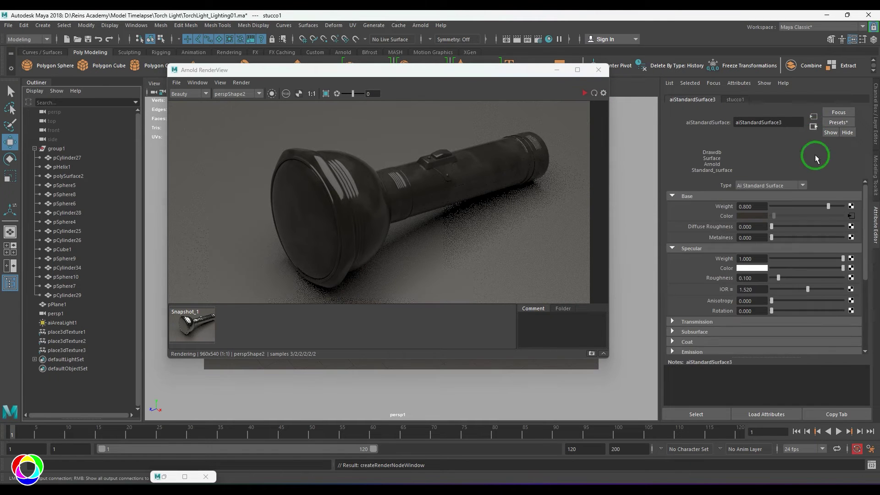
click(807, 278)
drag(807, 281, 811, 279)
click(584, 93)
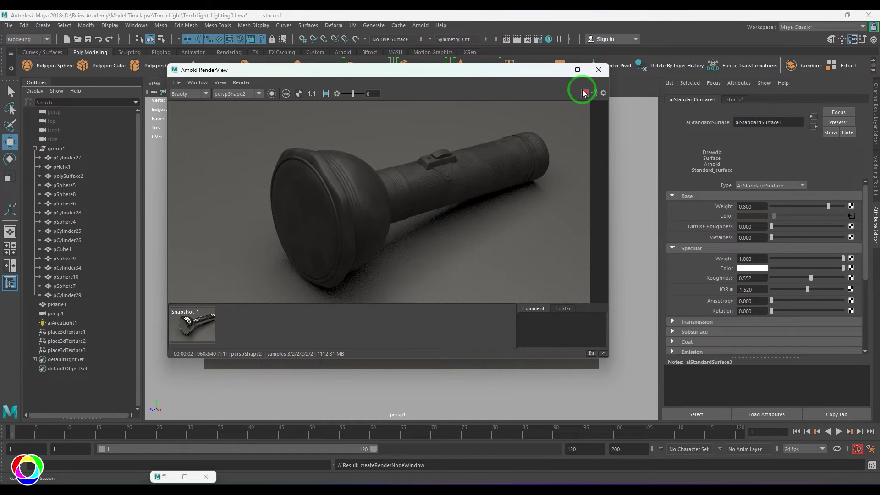
Restore the Hypershade and create an aiMixShader node in the empty graph area between the chrome and dirt shaders.
click(165, 477)
click(531, 87)
click(496, 311)
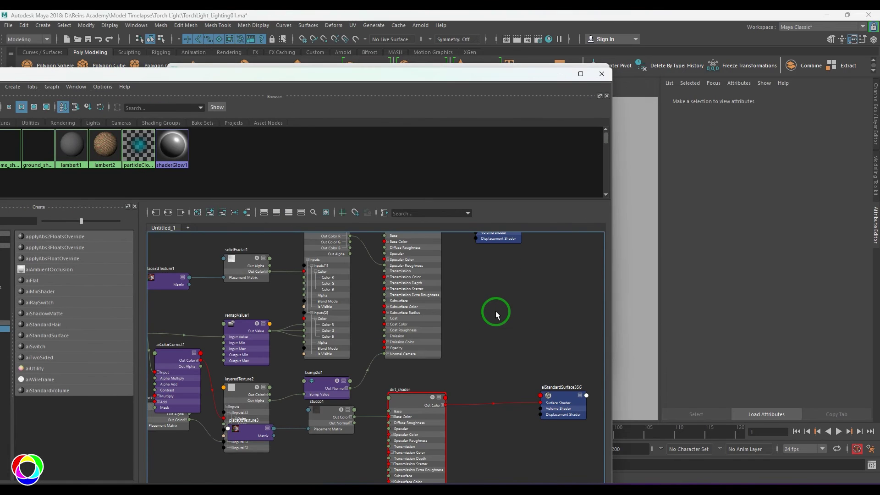
key(Tab)
text(mix)
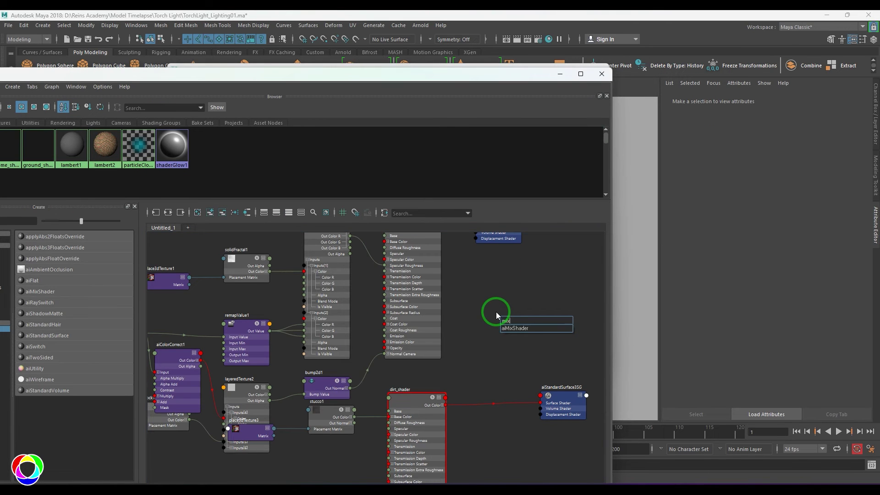
click(522, 328)
drag(522, 325, 532, 323)
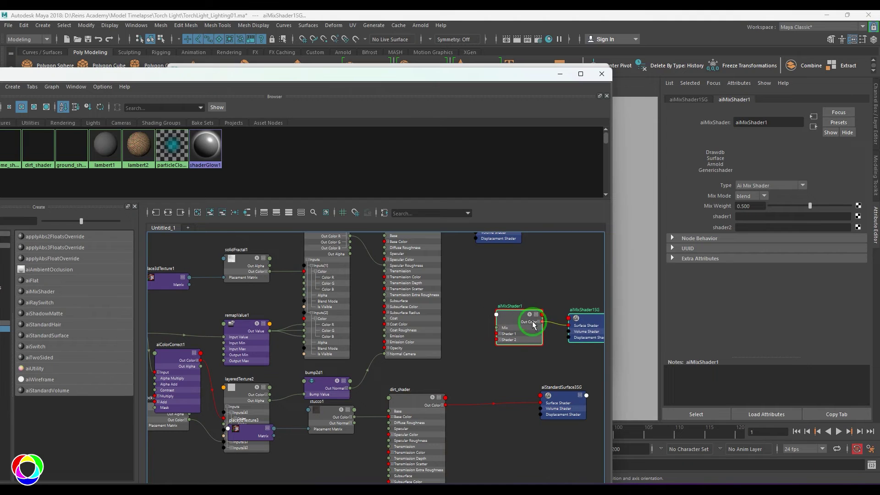
Connect dirt_shader to shader1 and chrome_shader to shader2 of aiMixShader1.
alt+middle_drag(446, 338, 462, 382)
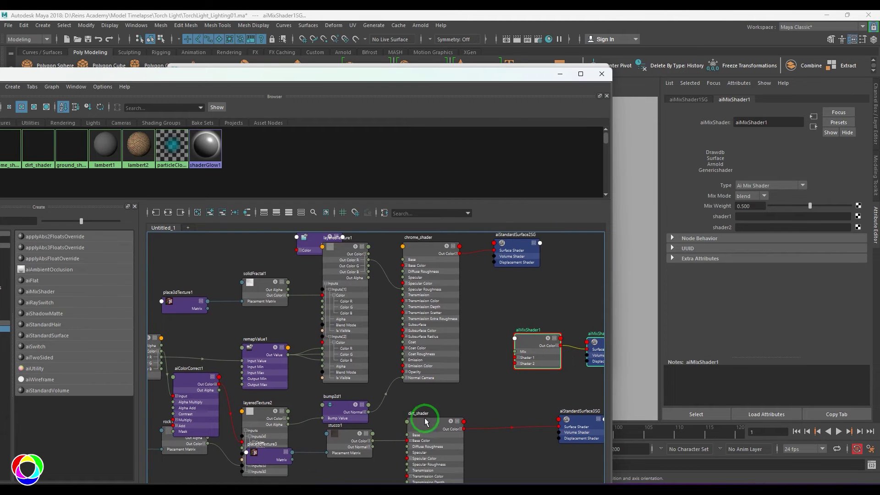
middle_drag(425, 419, 714, 216)
click(505, 411)
click(531, 344)
alt+middle_drag(478, 313, 447, 319)
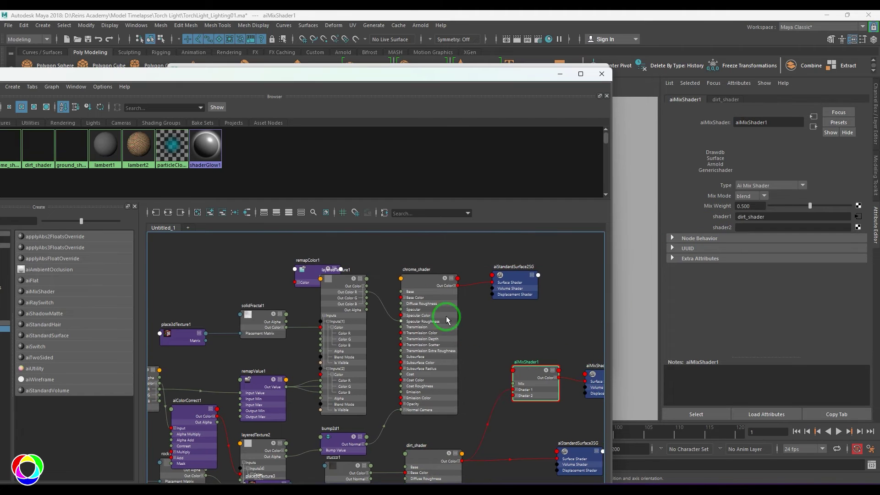
Set aiMixShader1's Mix Weight to 0 and assign the shader to all torch parts in group1.
double_click(749, 205)
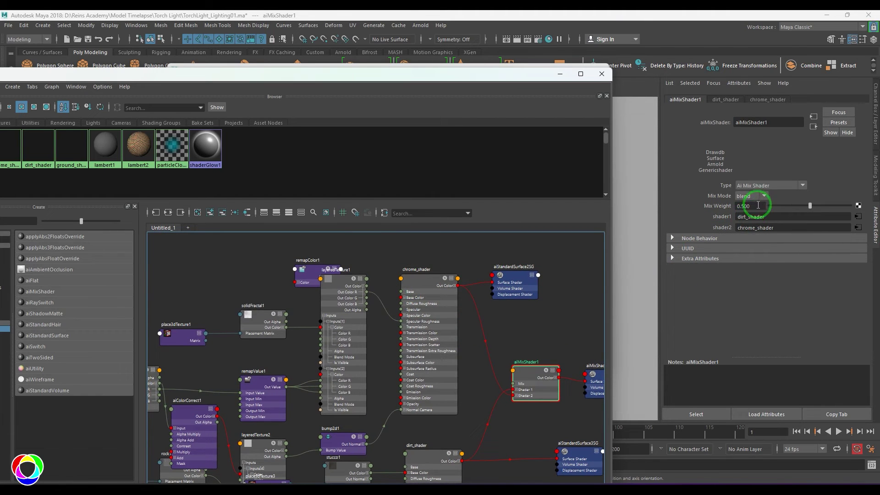
drag(485, 76, 200, 88)
drag(461, 70, 717, 340)
drag(185, 87, 173, 118)
click(67, 157)
shift+click(71, 297)
scroll(261, 367, up, 4)
right_drag(293, 387, 245, 291)
Bring Arnold RenderView into clear view and start the render of the mixed shader.
drag(559, 339, 435, 160)
drag(556, 170, 459, 169)
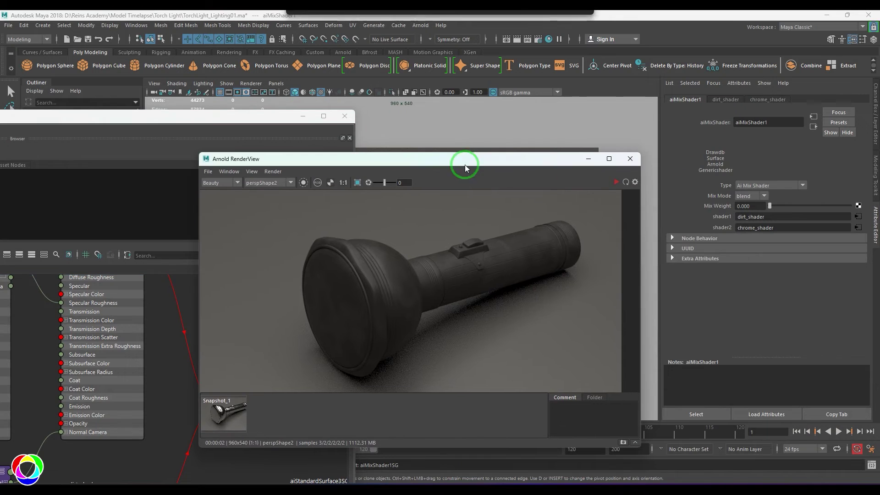
click(615, 182)
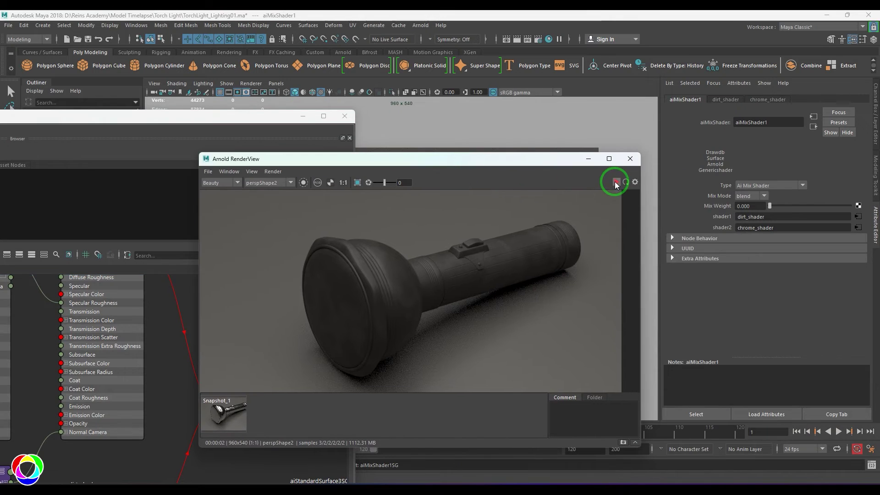
Set aiMixShader1's Mix Weight to 1 and refresh the Arnold render.
double_click(750, 205)
text(1)
key(Return)
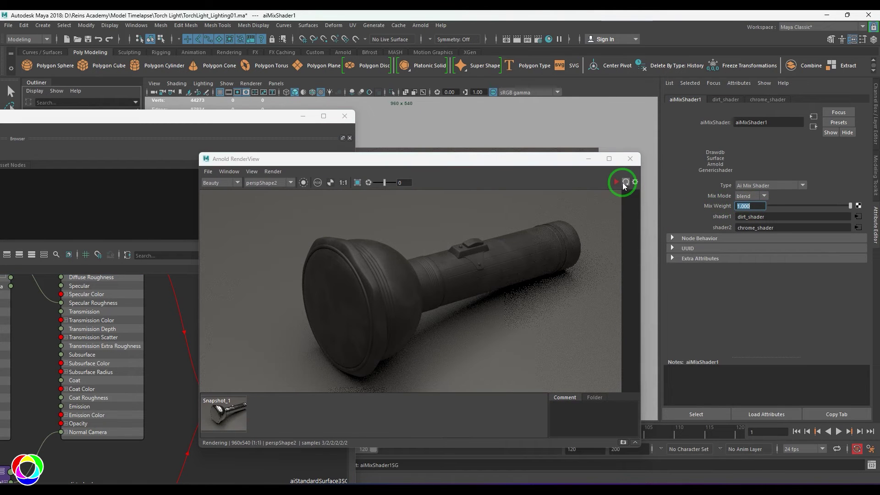
click(615, 182)
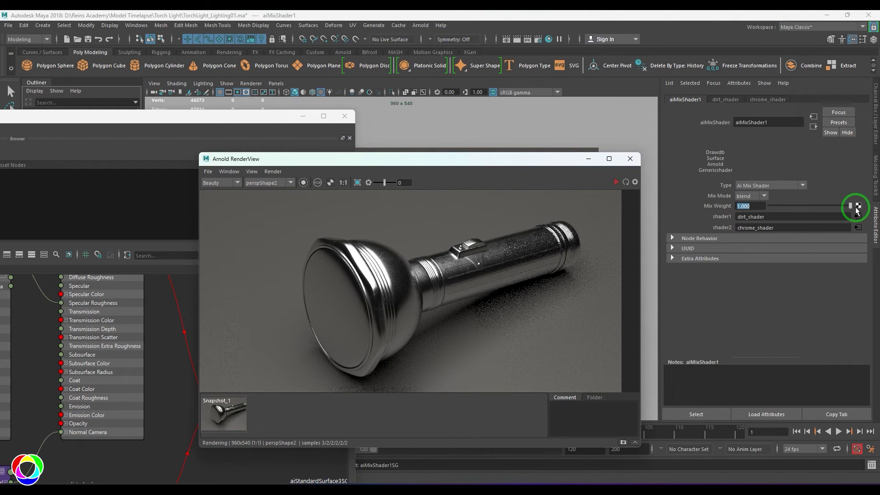
Move the render window aside and create an Arnold aiCurvature texture node in the Hypershade.
drag(459, 159, 665, 307)
drag(264, 118, 627, 55)
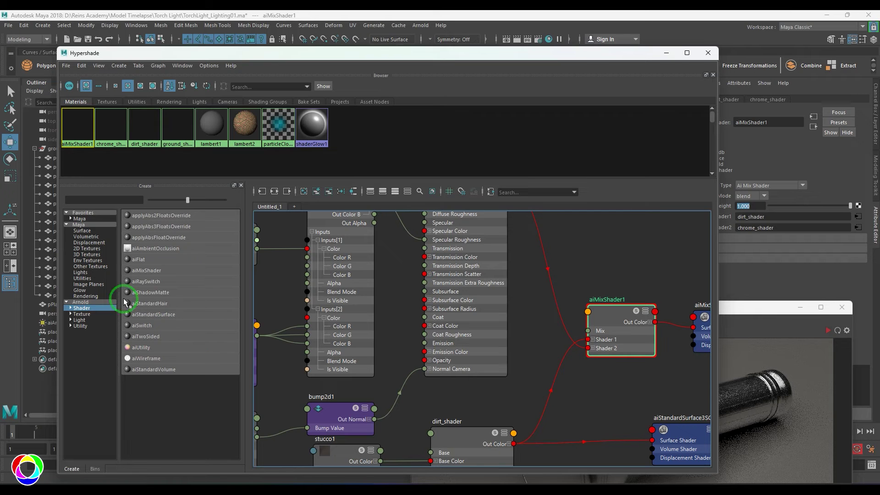
click(80, 314)
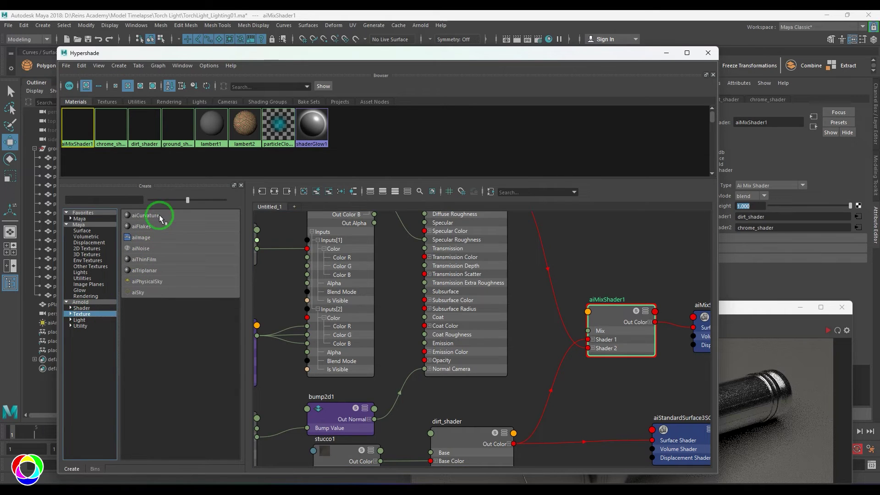
click(161, 219)
click(625, 246)
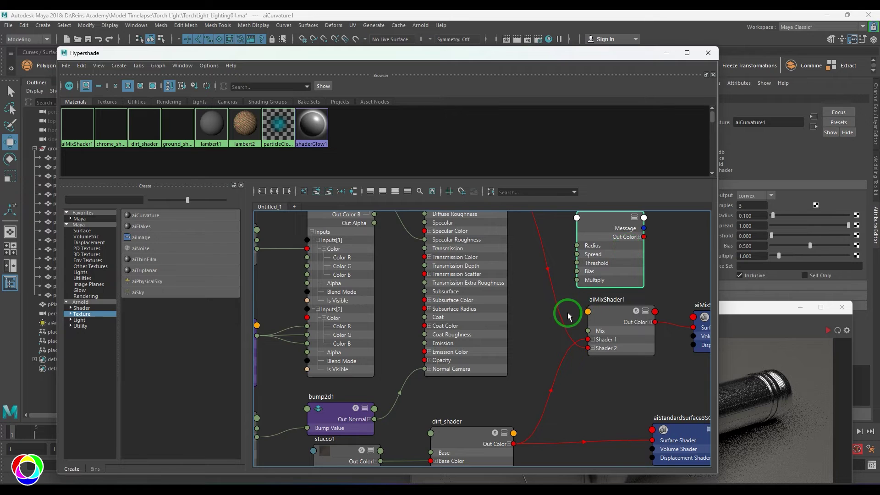
alt+middle_drag(568, 306, 457, 362)
Select all torch parts in group1 and assign them a new aiStandardSurface material.
drag(543, 56, 280, 333)
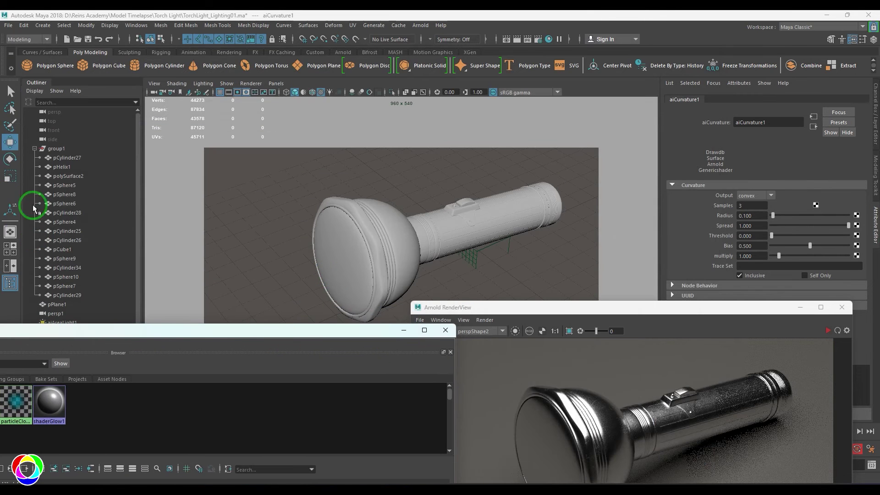
click(67, 157)
shift+click(69, 293)
right_drag(409, 235, 418, 304)
click(331, 250)
click(393, 285)
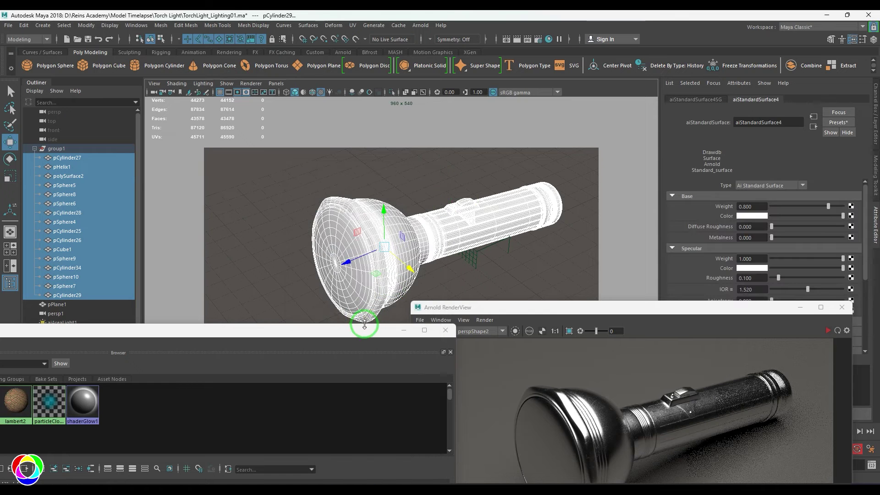
Connect the aiCurvature1 output to the Base Color of aiStandardSurface4 and show the aiCurvature1 settings.
mouse_move(367, 330)
mouse_down()
mouse_move(417, 129)
mouse_move(413, 85)
mouse_up()
drag(286, 322, 372, 323)
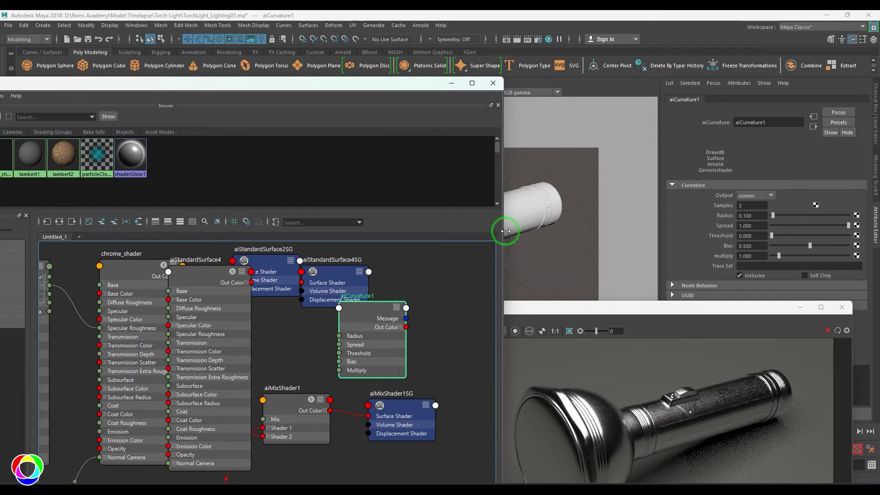
click(201, 279)
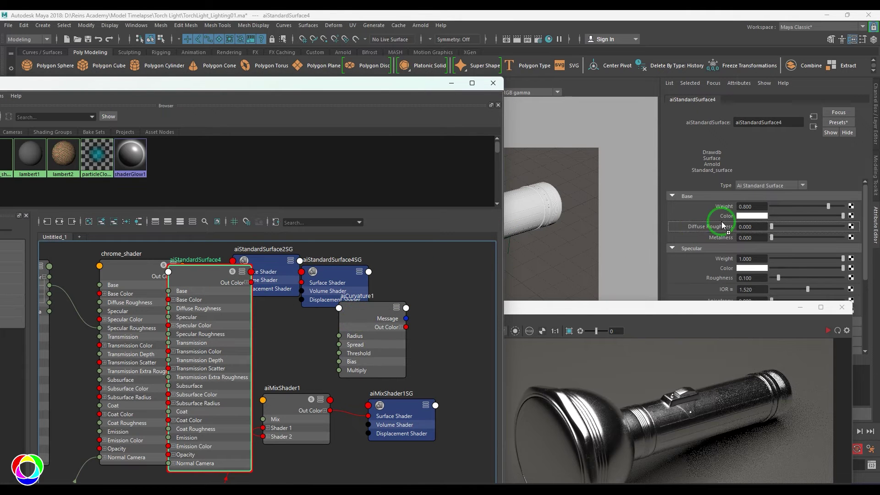
middle_drag(722, 224, 726, 216)
click(363, 319)
Render the torch's curvature in Arnold with the Hypershade out of the way and set aiCurvature1's multiply to 7.169.
click(451, 84)
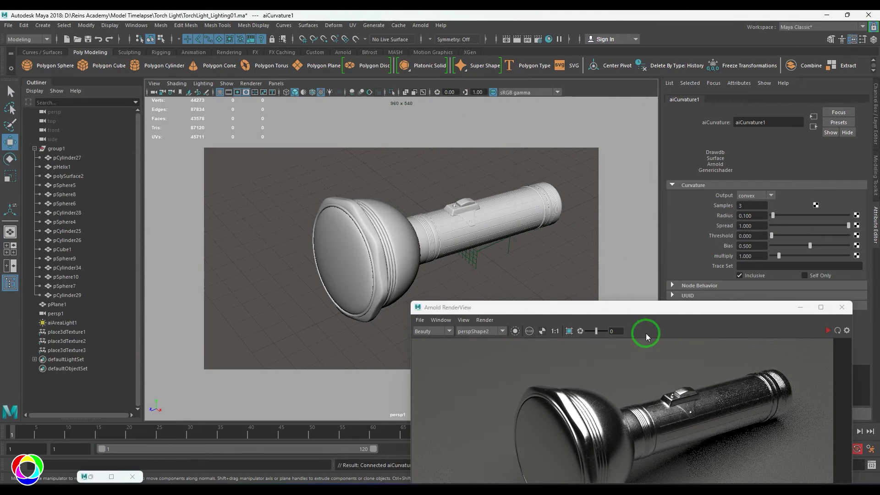
drag(629, 308, 360, 121)
click(560, 145)
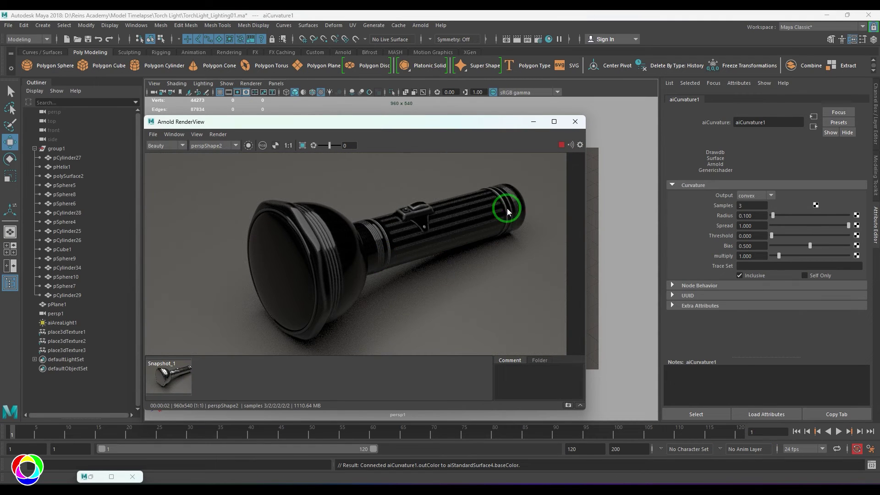
scroll(510, 225, up, 2)
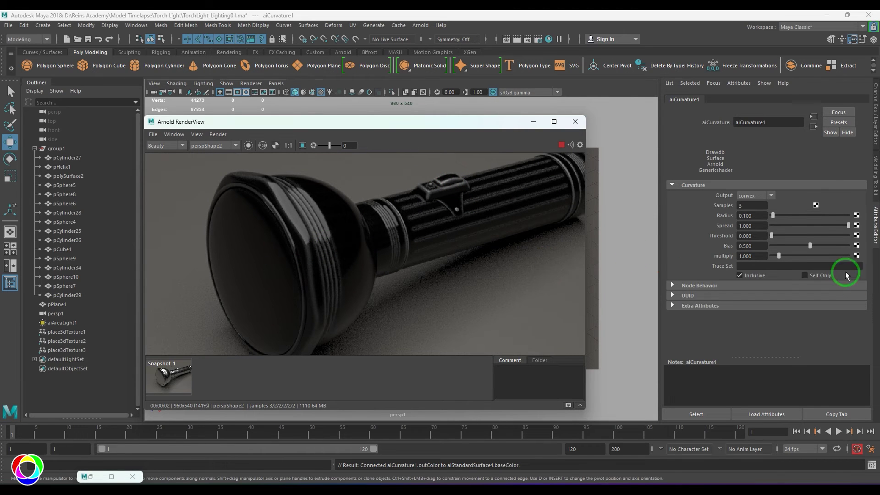
drag(819, 261, 822, 257)
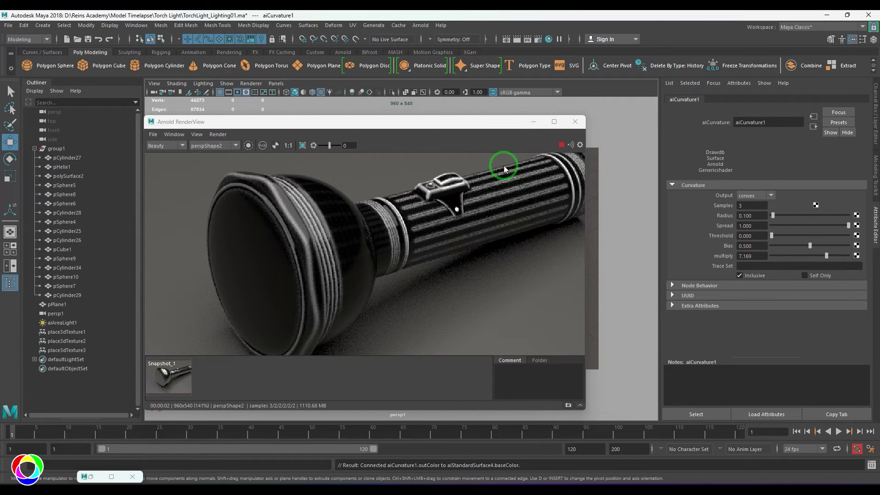
Set aiCurvature1's Output to concave and refresh the Arnold render.
click(561, 145)
click(760, 195)
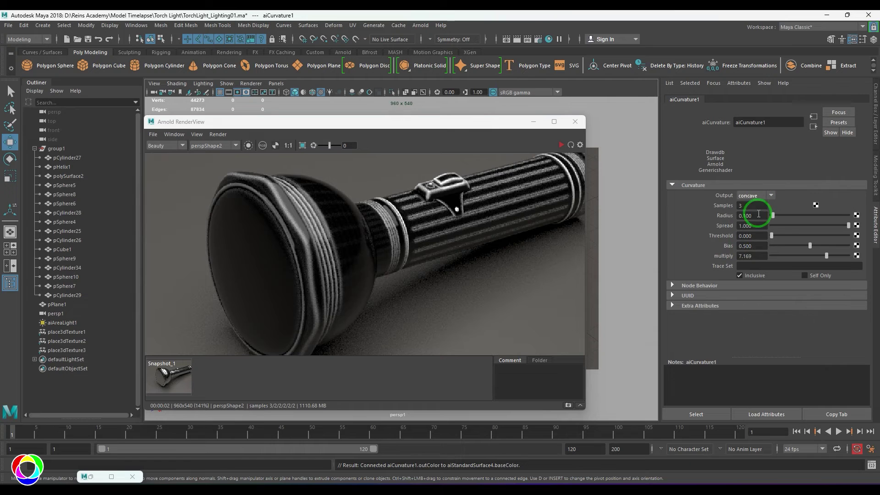
click(562, 146)
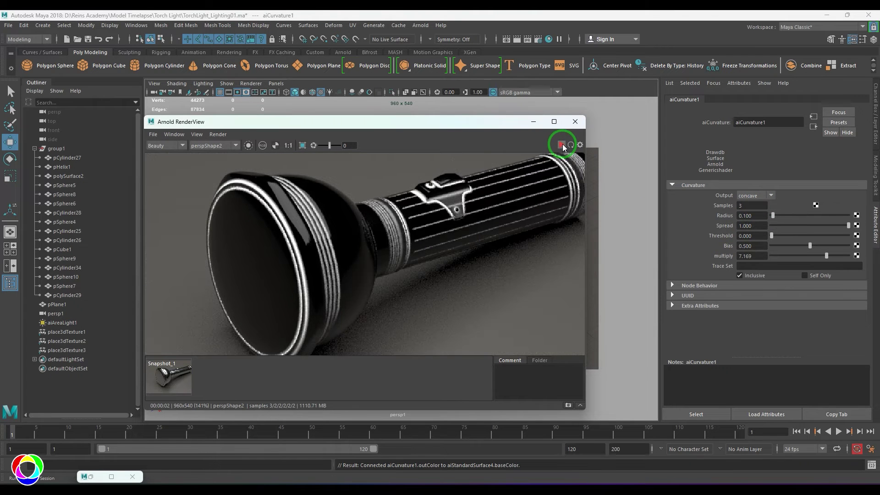
click(561, 145)
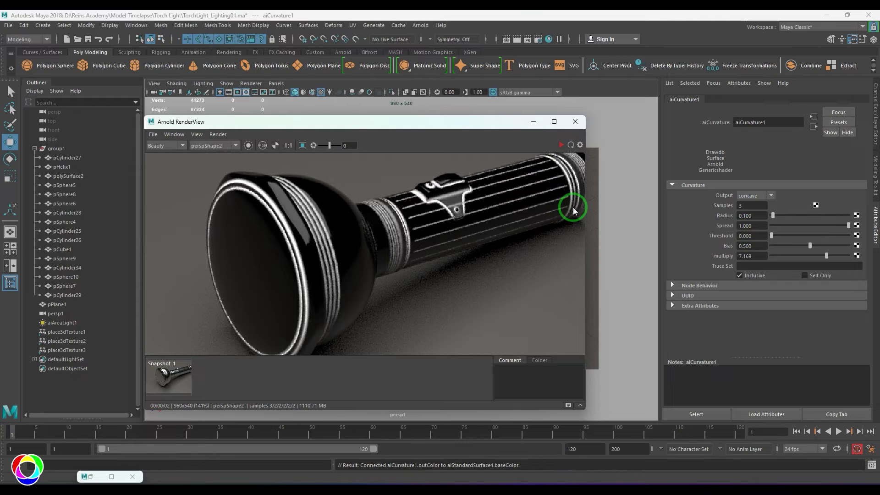
Restore the Hypershade beside the render and open aiMixShader1's Mix Weight for editing.
drag(412, 123, 570, 99)
click(92, 476)
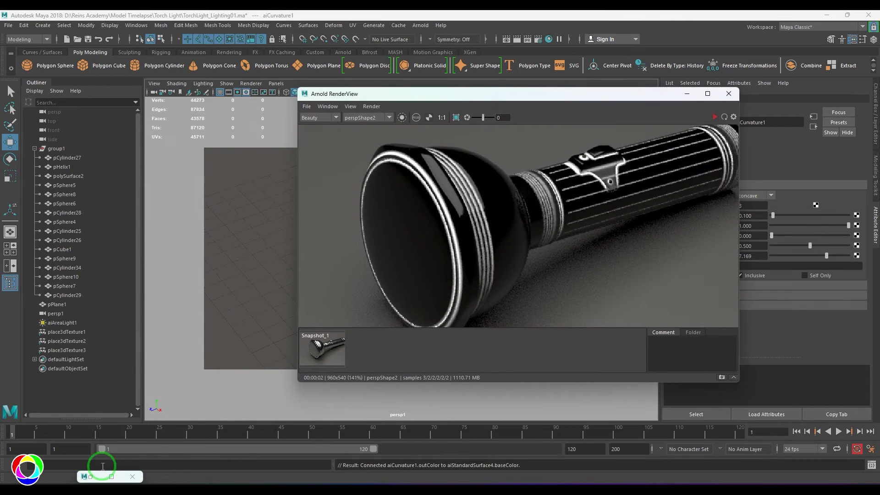
click(286, 400)
drag(646, 95, 569, 97)
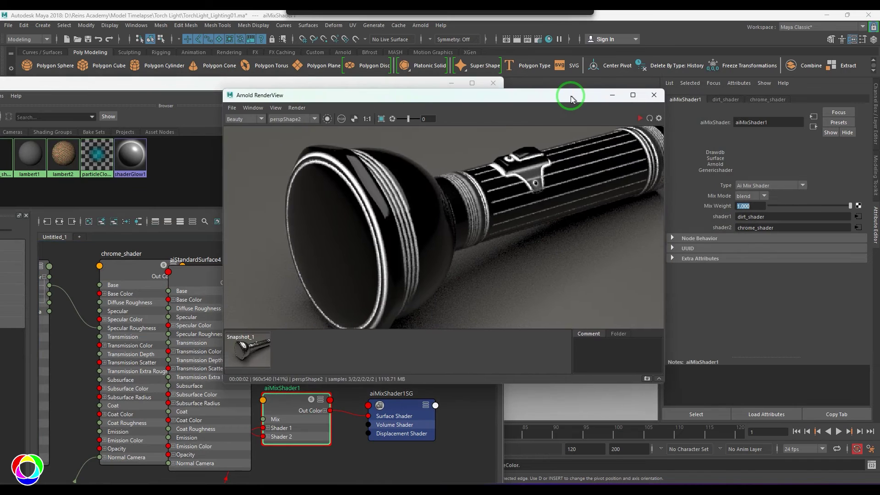
click(747, 206)
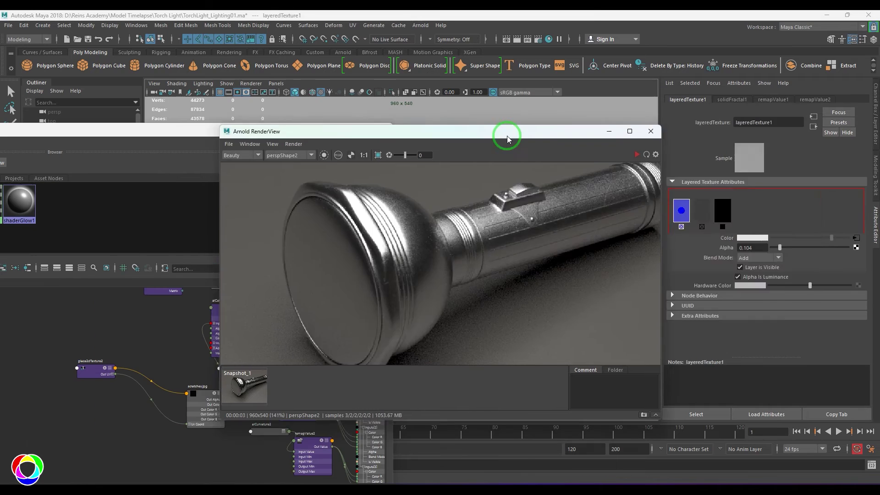
Arrange the windows around the chrome shader network and assign dirt_shader to the shader1 input of aiMixShader1.
drag(507, 133, 670, 131)
click(305, 127)
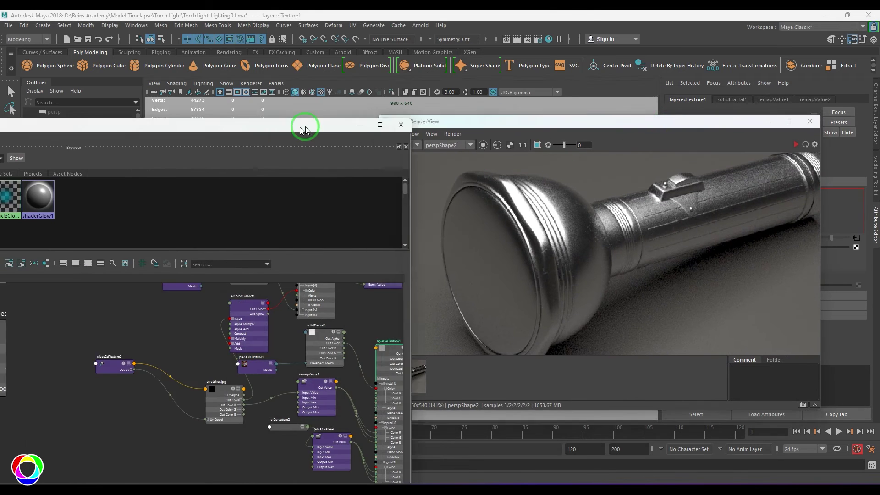
scroll(472, 344, up, 5)
alt+middle_drag(574, 294, 501, 348)
click(503, 289)
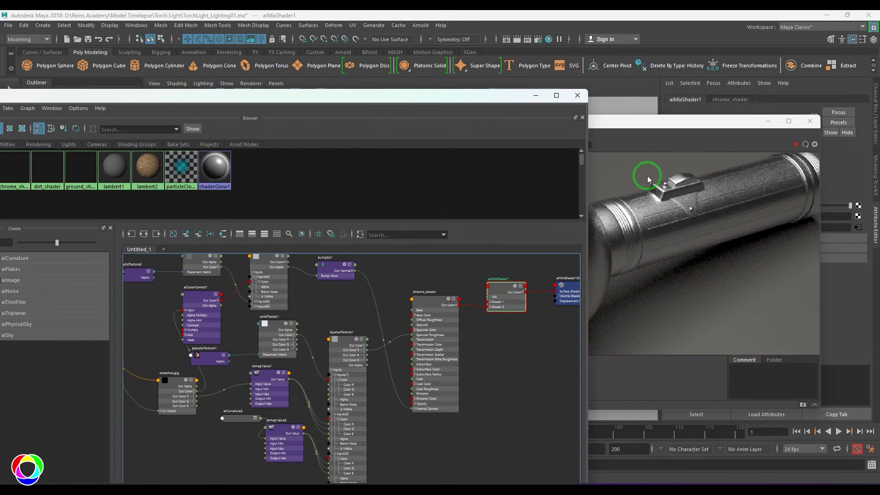
drag(671, 125, 732, 379)
drag(280, 92, 353, 79)
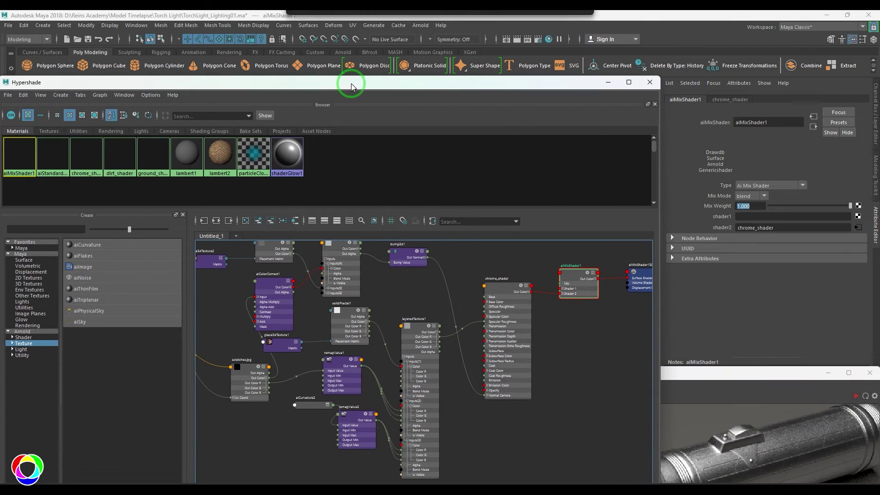
middle_drag(121, 160, 707, 217)
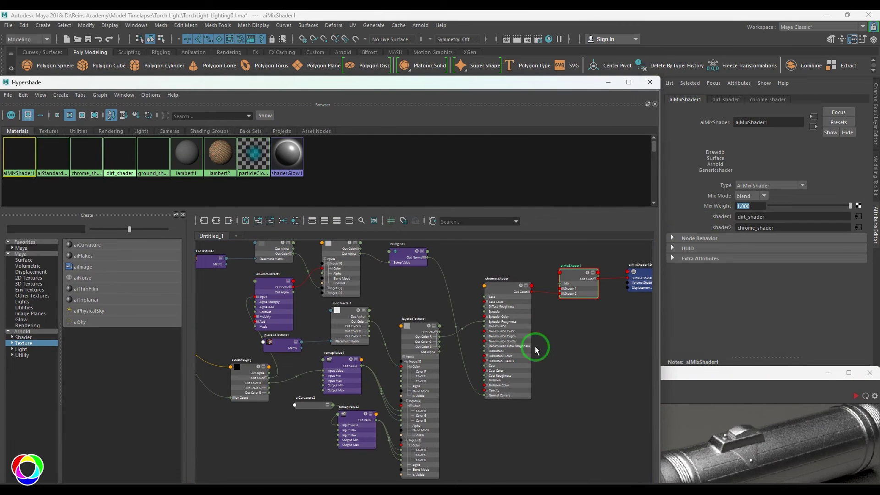
Create a new aiCurvature node in the graph and place it beneath aiMixShader1.
click(571, 347)
key(Tab)
text(cur)
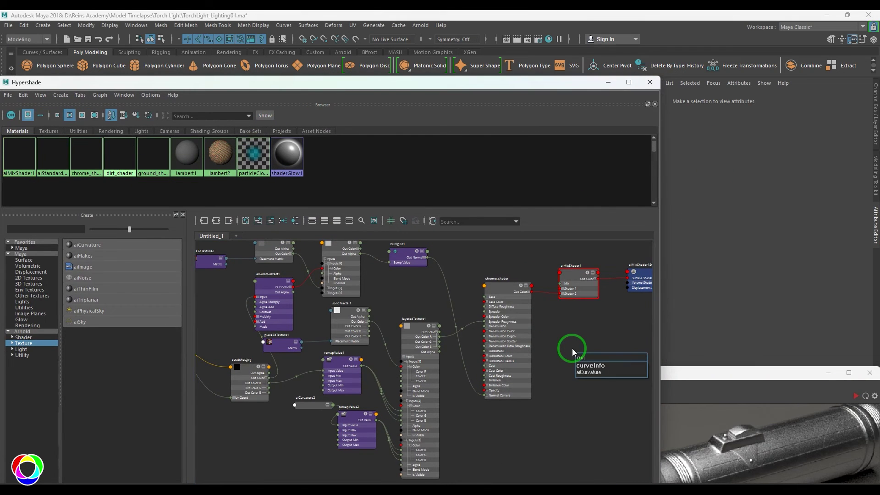
click(581, 373)
drag(585, 368, 556, 367)
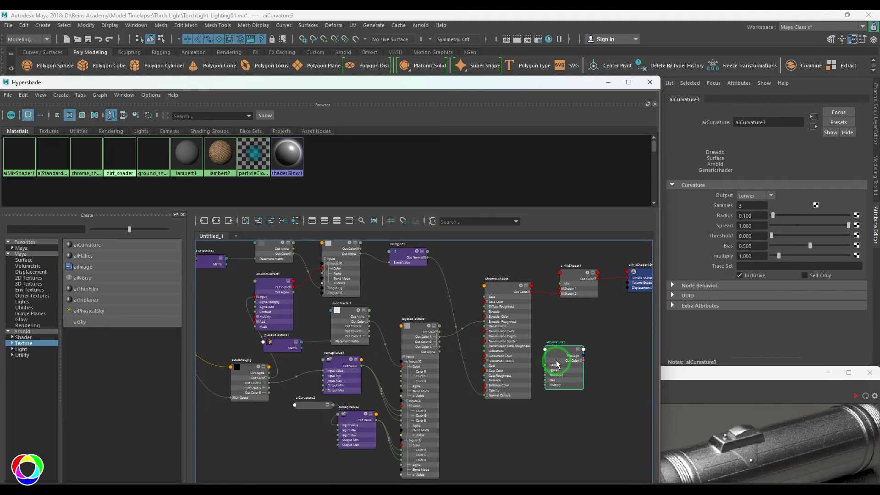
Connect the new aiCurvature node's outColorR to the mix attribute of aiMixShader1 in the Connection Editor.
click(573, 280)
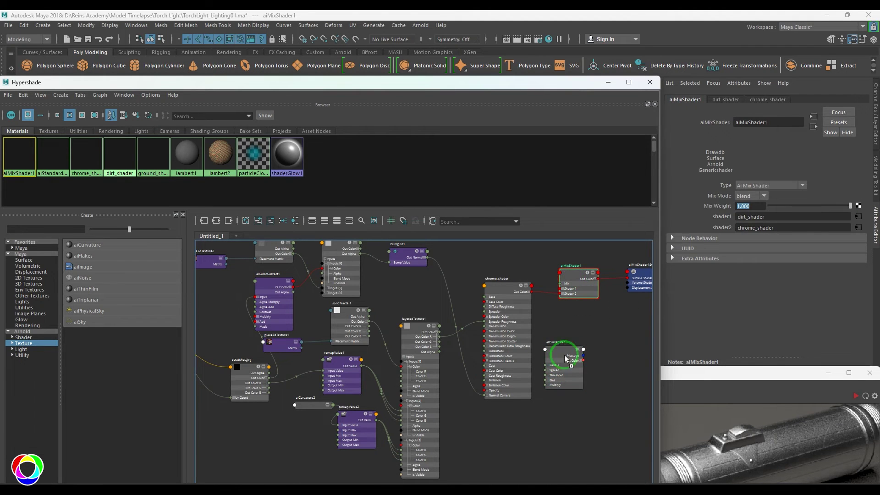
middle_drag(701, 206, 700, 206)
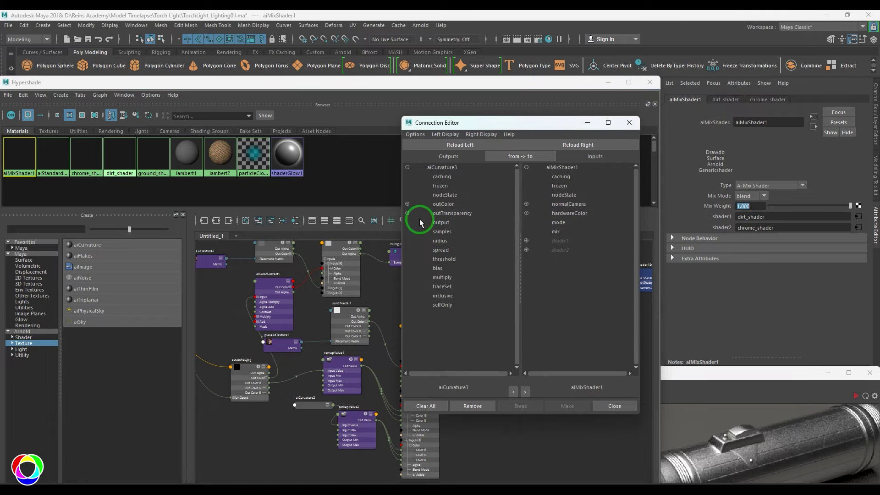
click(407, 204)
click(455, 213)
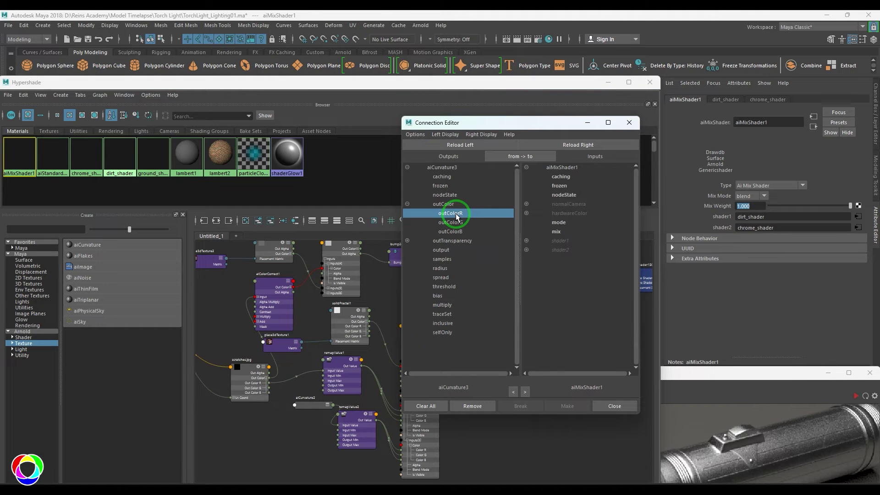
click(560, 231)
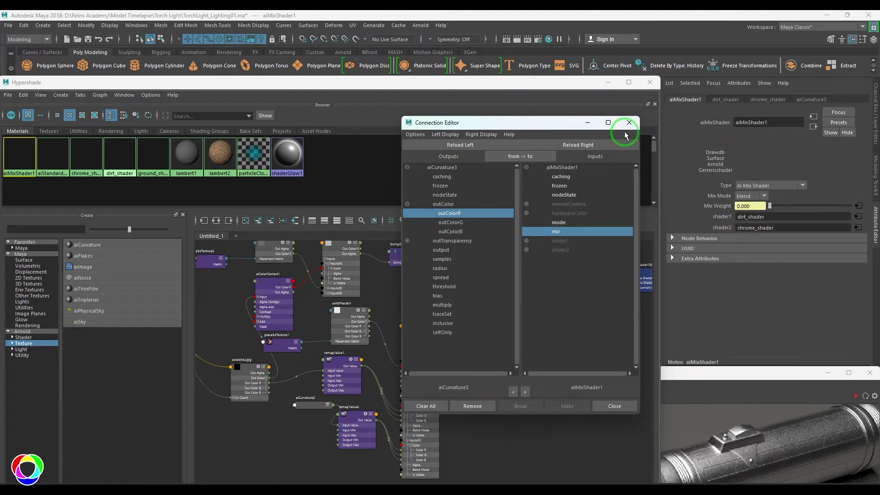
click(628, 122)
Set aiCurvature3's Output to concave and run an Arnold render of the torch.
drag(541, 82, 312, 174)
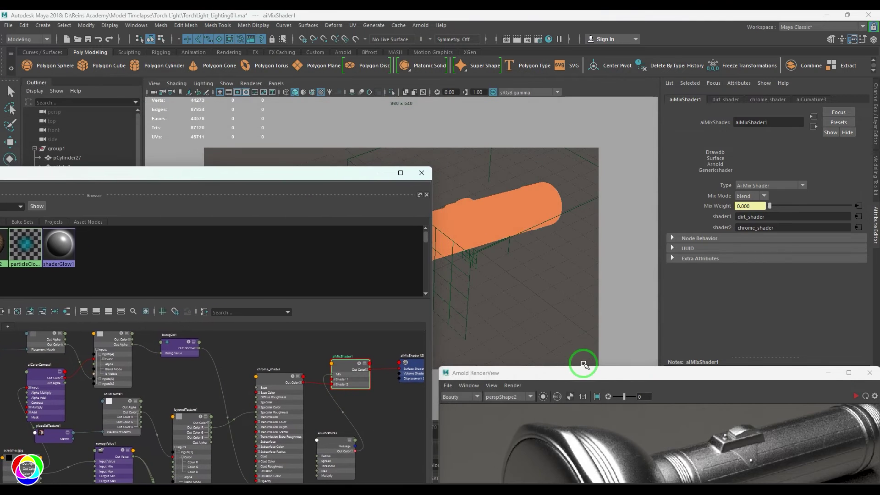
click(329, 441)
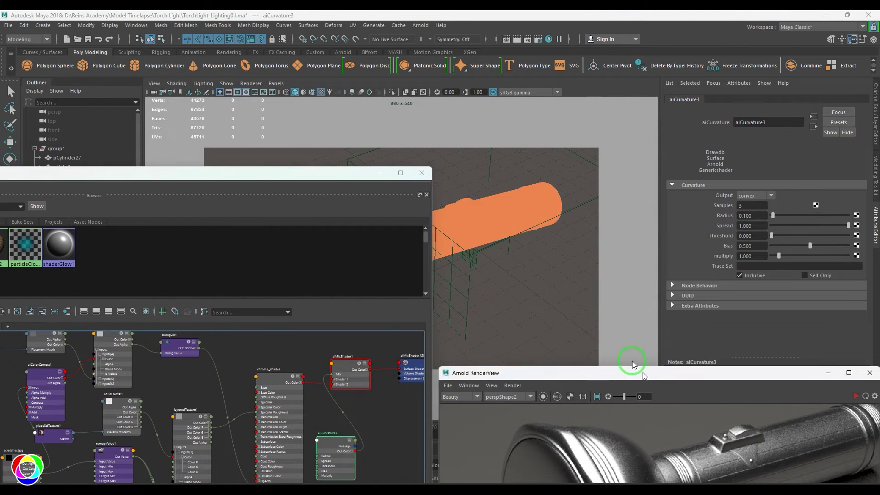
click(755, 195)
drag(642, 373, 521, 124)
click(756, 205)
click(739, 248)
click(689, 146)
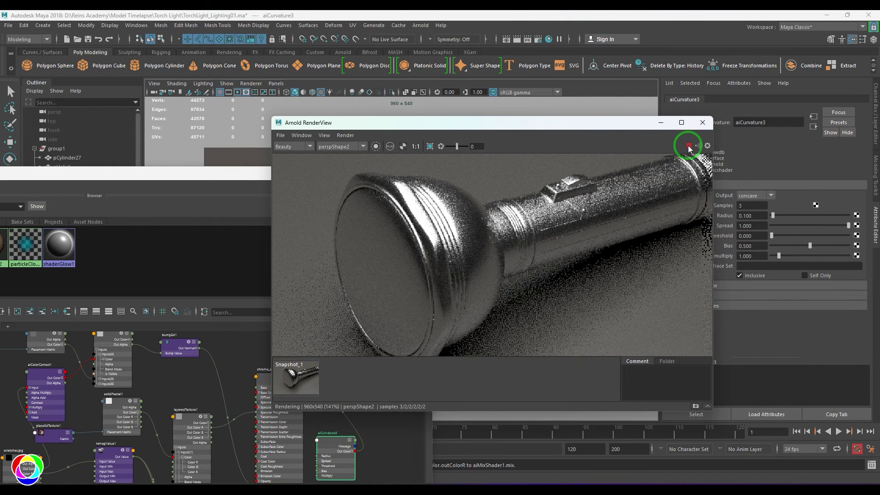
drag(563, 123, 518, 118)
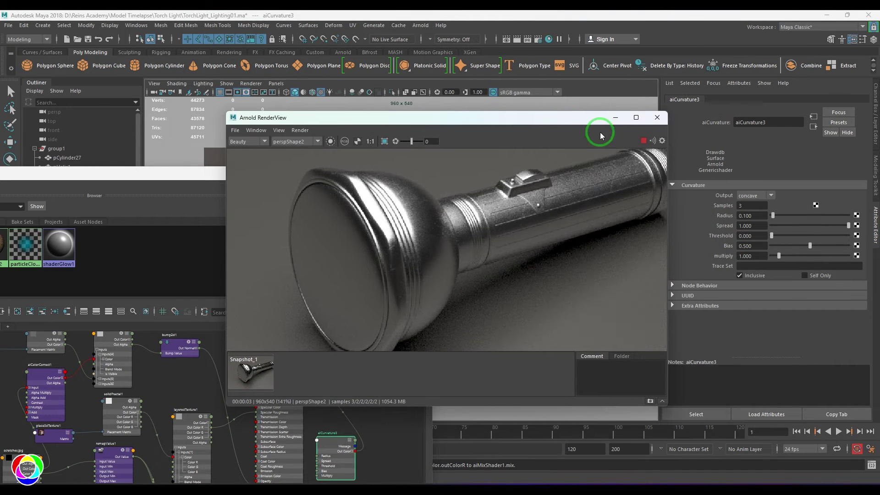
click(644, 141)
Select all torch parts in group1, from pCylinder27 to pCylinder29, and assign aiMixShader1 to them.
drag(572, 123, 805, 329)
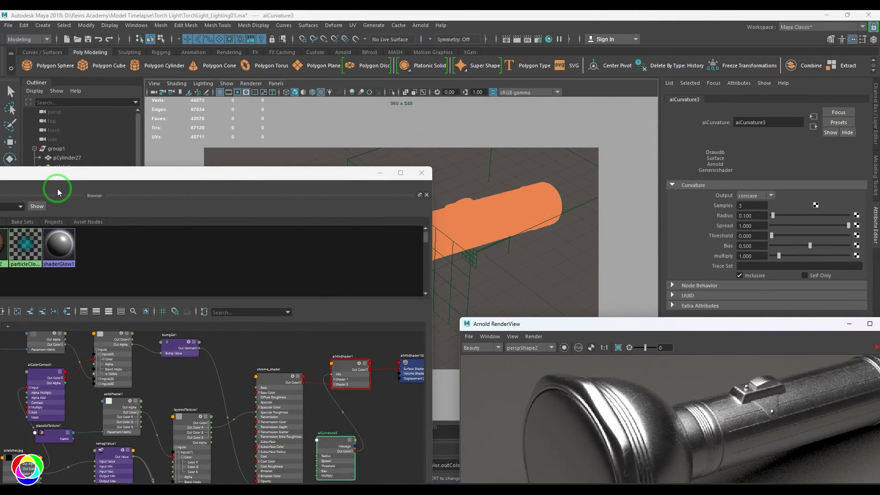
drag(57, 188, 79, 311)
click(69, 157)
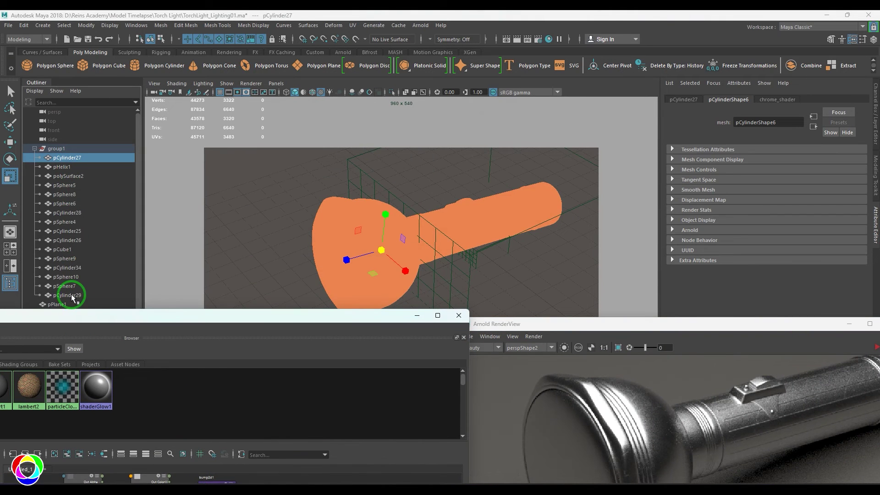
shift+click(71, 295)
drag(240, 319, 158, 143)
right_drag(299, 329, 299, 285)
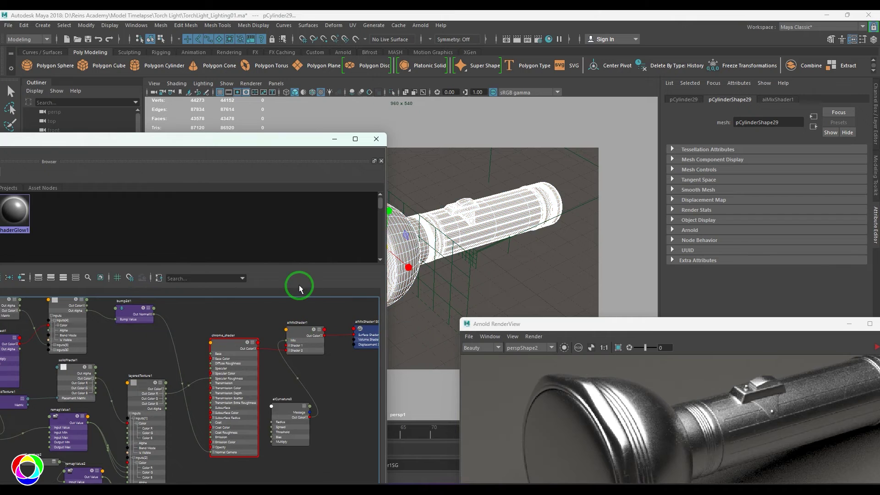
Bring Arnold RenderView forward and render the torch with the curvature-driven mix shader.
drag(572, 324, 354, 132)
click(658, 155)
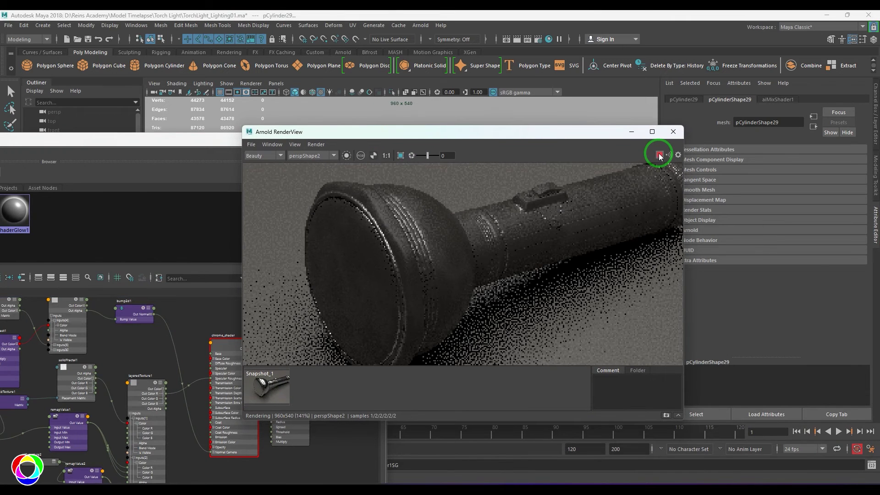
click(543, 216)
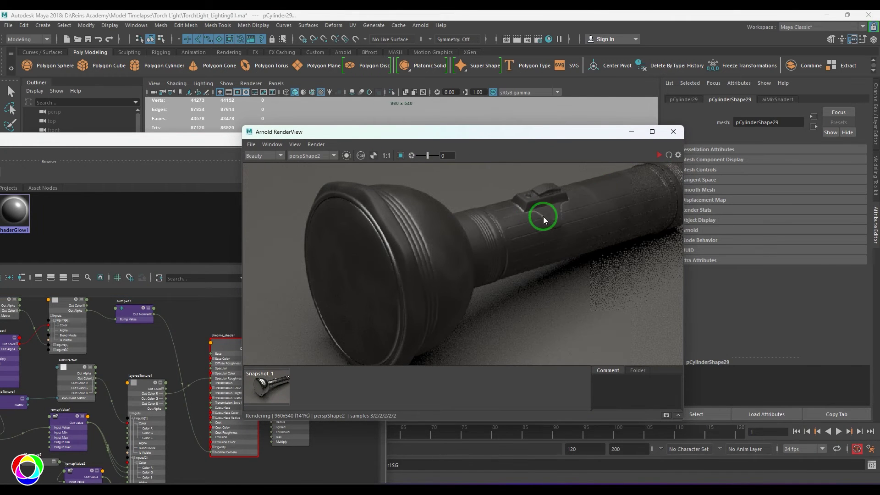
Set aiCurvature3's Output to convex and rerun the Arnold render.
click(207, 167)
click(298, 415)
click(541, 133)
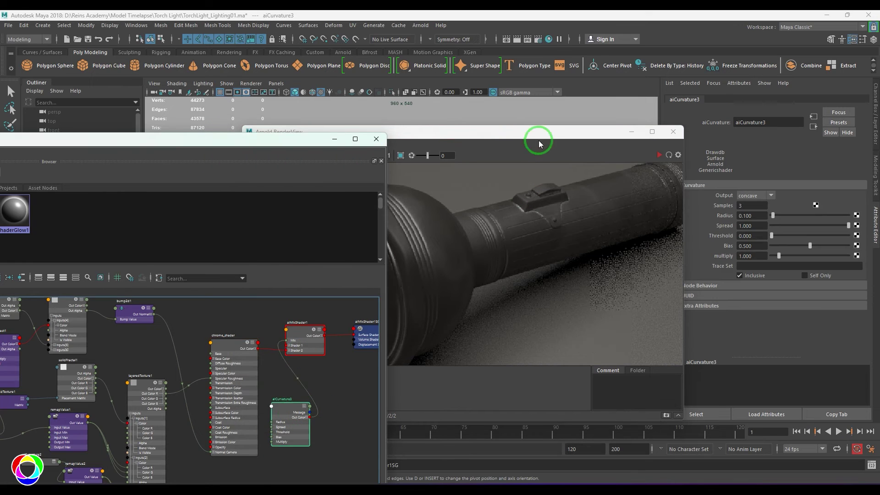
drag(541, 134, 488, 132)
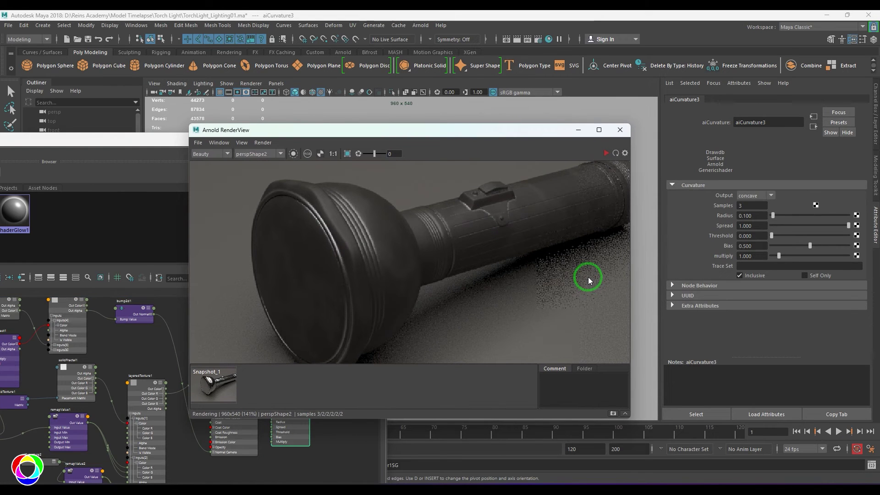
click(762, 197)
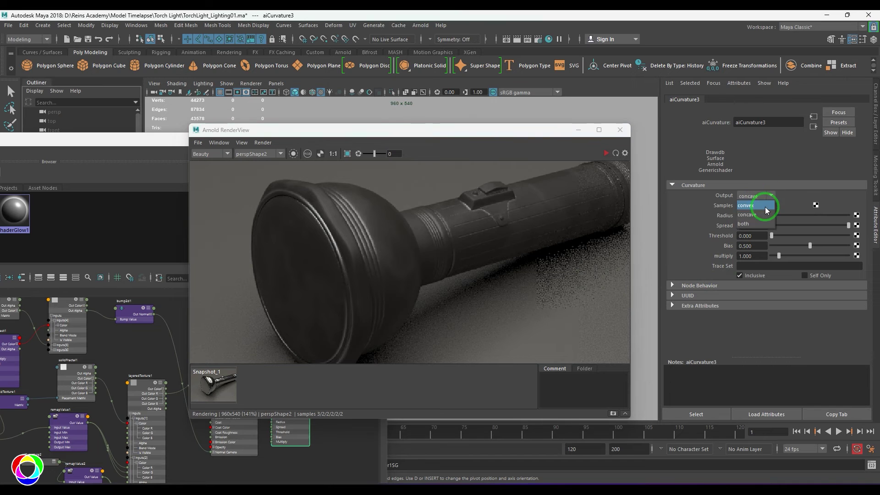
click(606, 153)
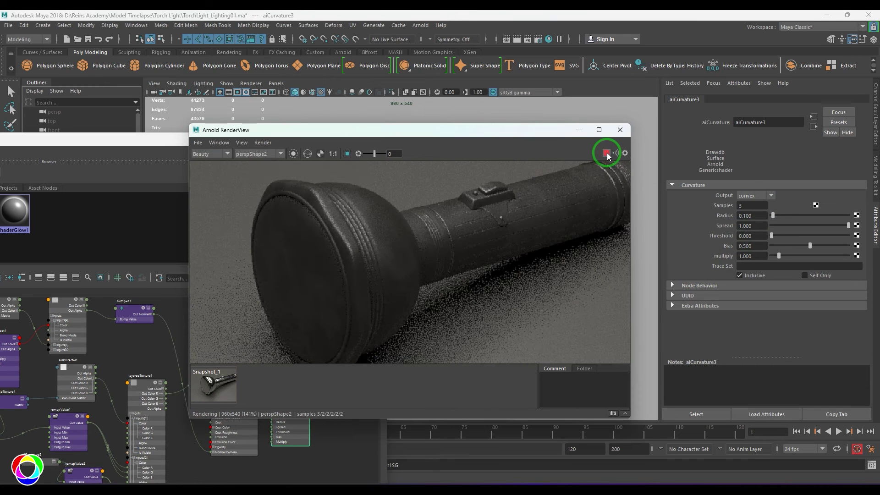
Set aiCurvature3's Output to concave and run the Arnold render of the torch.
click(754, 195)
click(751, 206)
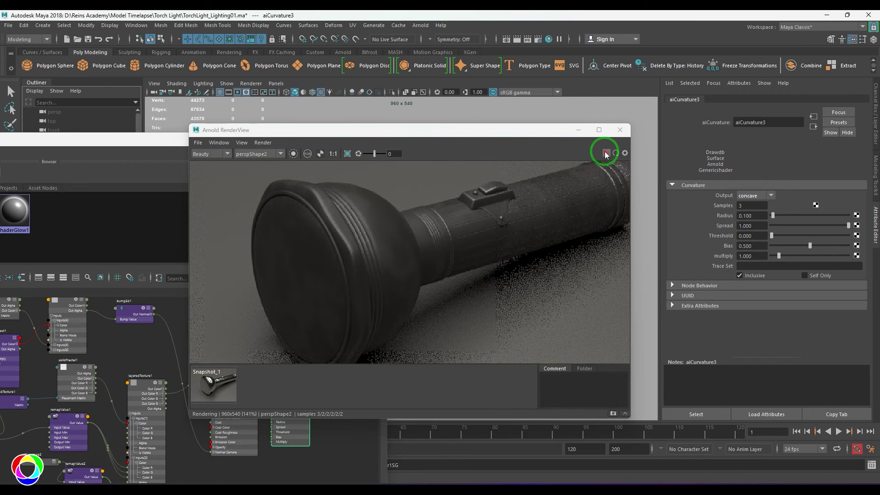
click(605, 154)
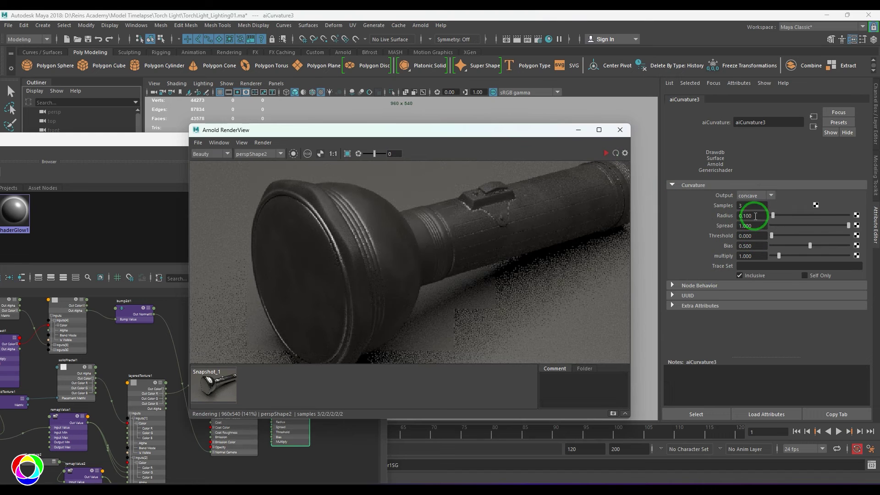
Set aiCurvature3's Radius to 0.25 and rerun the Arnold render of the torch.
drag(754, 215, 702, 213)
text(0.25)
key(Return)
click(606, 153)
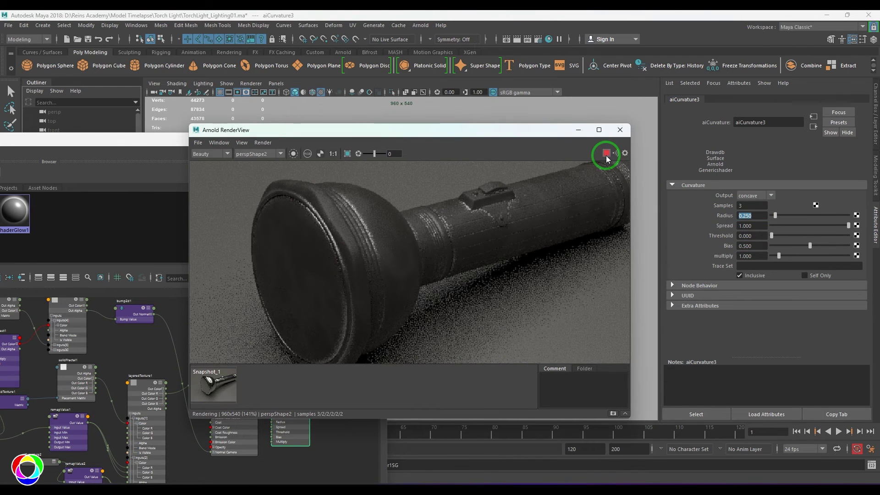
click(606, 153)
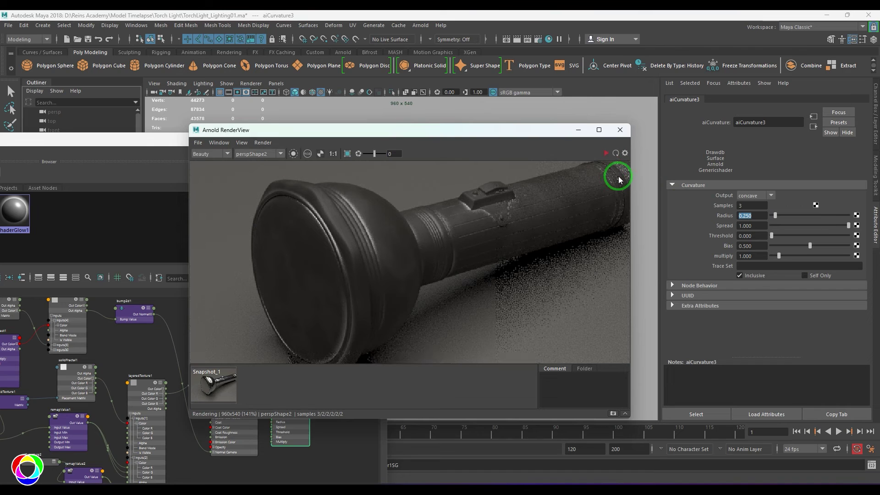
Add an aiColorCorrect node to the shader graph near aiMixShader1.
drag(483, 132, 521, 124)
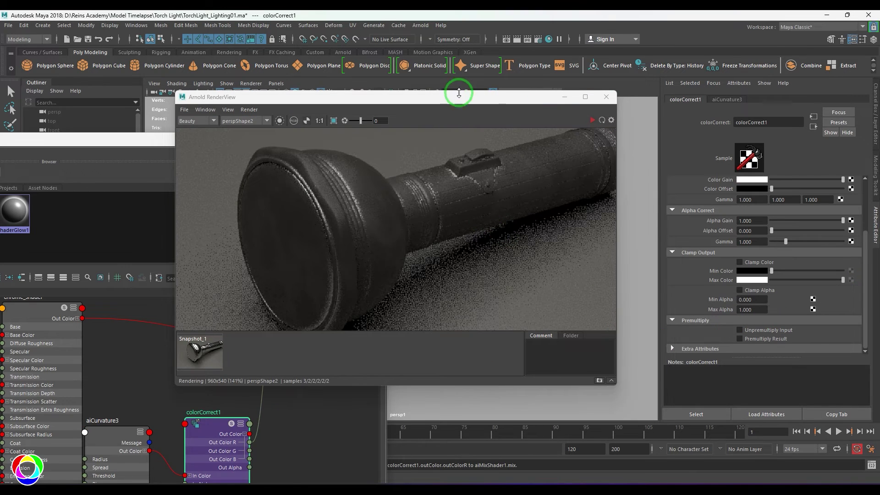
drag(458, 95, 610, 95)
click(281, 401)
key(Tab)
text(col)
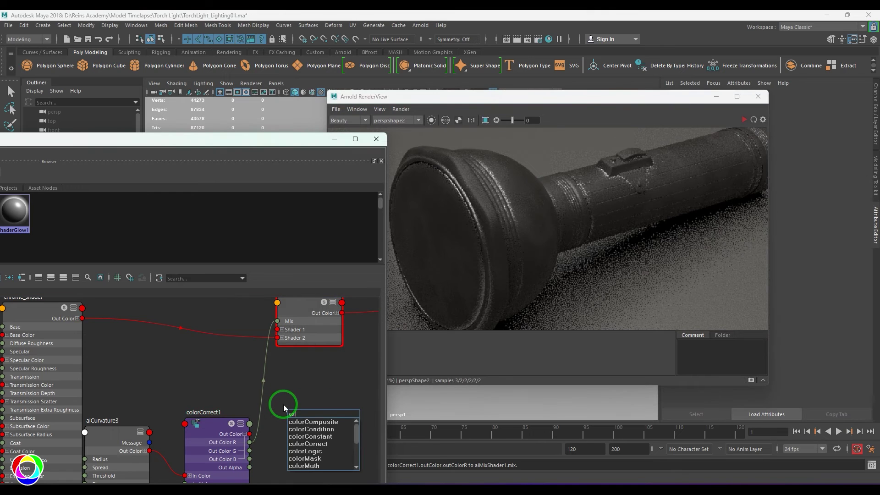
text(orcorr)
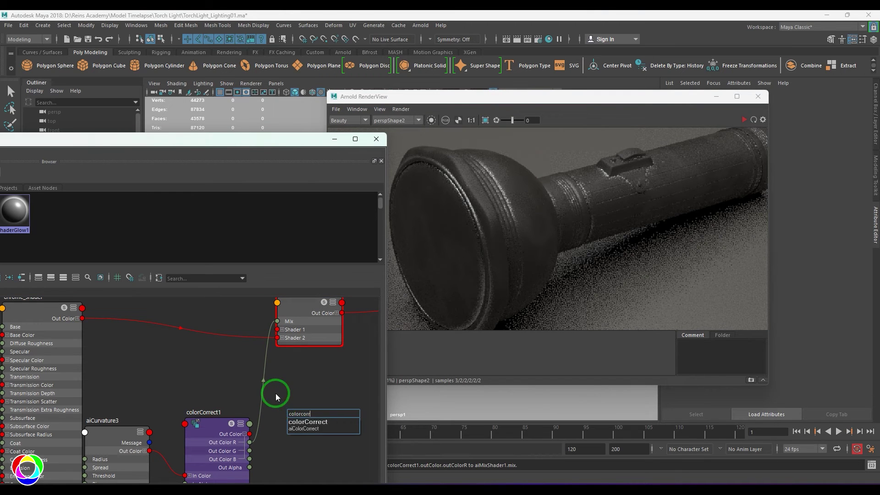
click(299, 428)
drag(300, 445, 292, 419)
Route aiCurvature3 through the aiColorCorrect node's Out Color R into aiMixShader1's Mix, and remove colorCorrect1.
alt+middle_drag(293, 419, 303, 409)
drag(160, 439, 288, 309)
click(201, 352)
click(235, 417)
key(Delete)
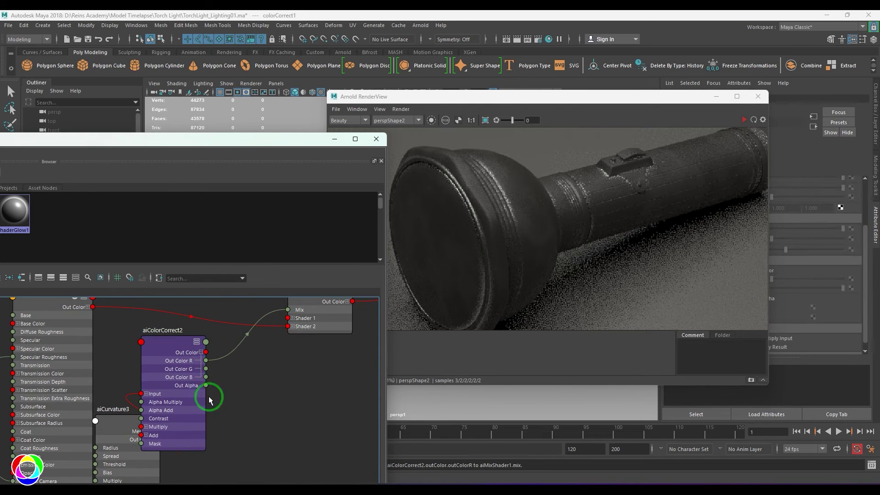
drag(169, 349, 257, 390)
Enable Invert in aiColorCorrect2's Color Correction settings and rerender the torch in Arnold.
drag(660, 96, 496, 114)
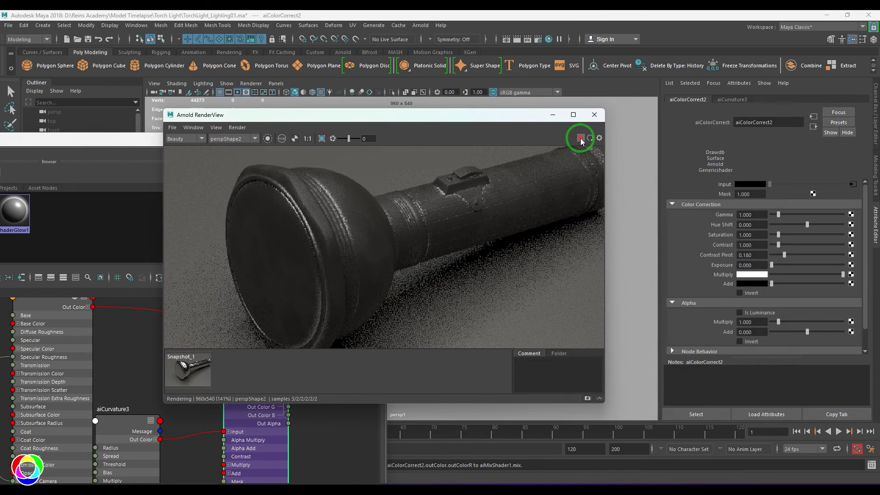
click(581, 137)
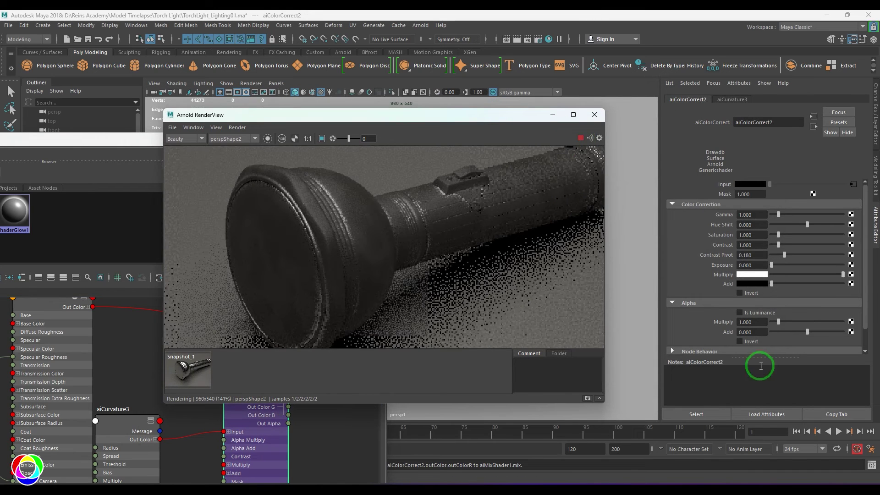
click(738, 294)
click(739, 293)
click(581, 137)
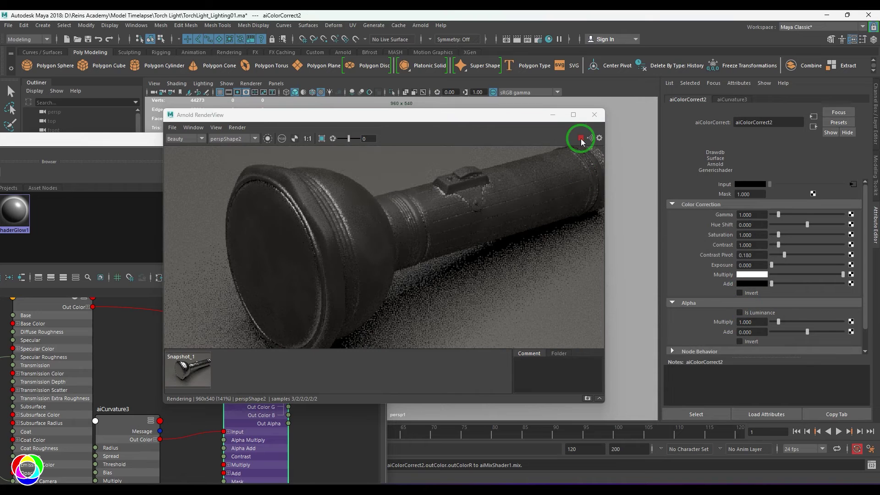
click(739, 293)
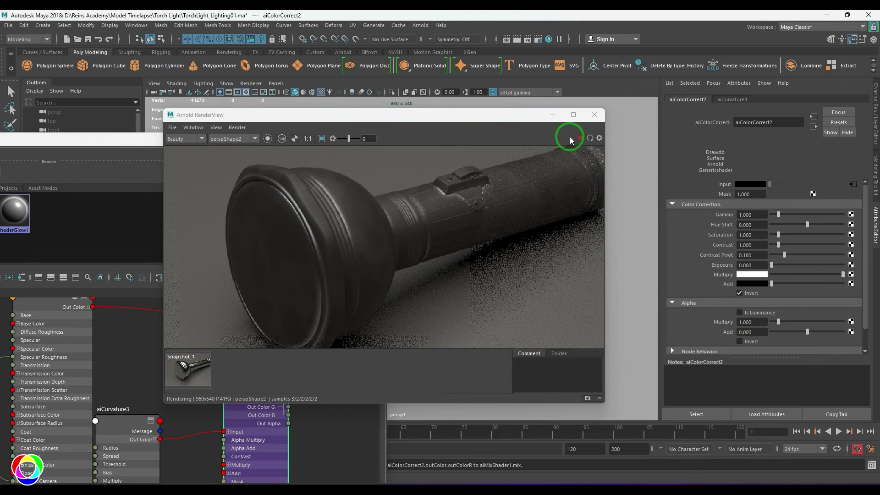
click(580, 137)
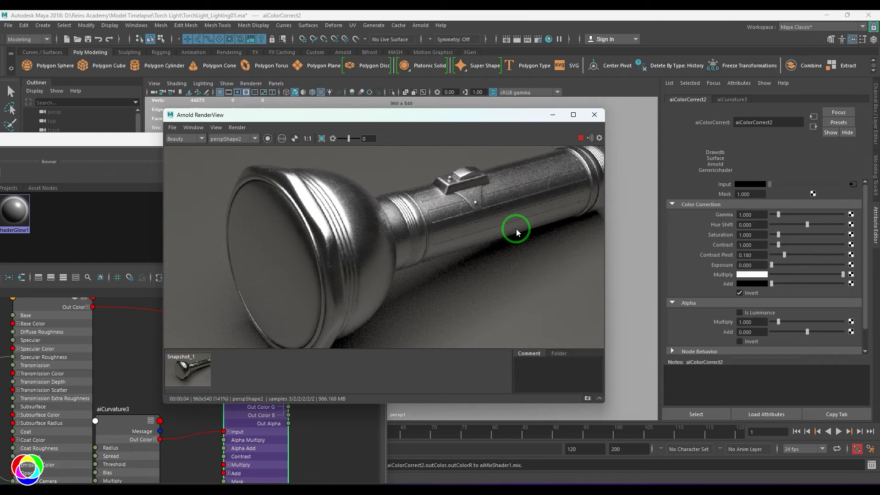
Set aiCurvature3's multiply to 10 and rerender the torch.
drag(477, 114, 485, 92)
click(240, 180)
click(148, 422)
click(677, 242)
drag(756, 255, 711, 257)
text(10)
key(Return)
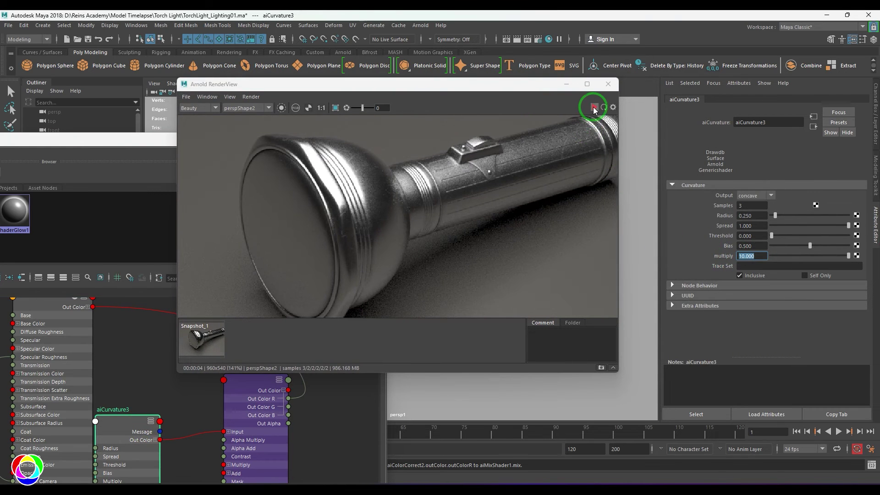
click(594, 107)
Reduce aiCurvature3's Radius to 0.1 while the Arnold render is running.
click(753, 216)
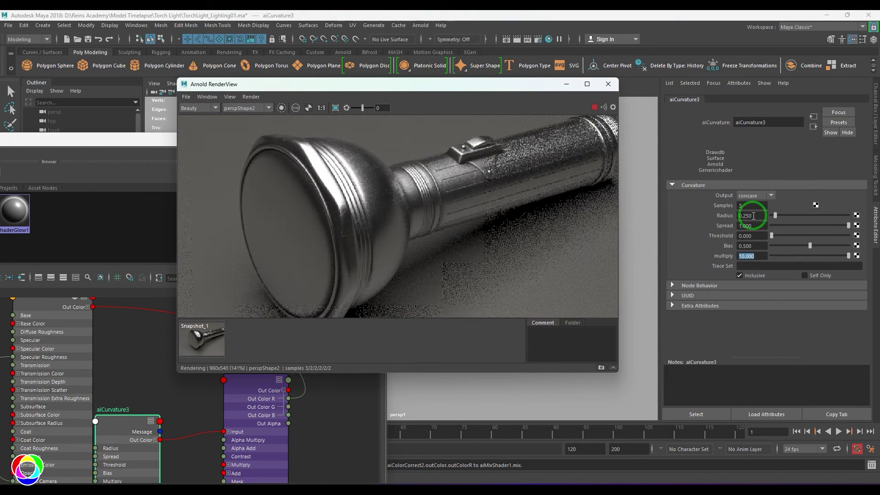
drag(754, 215, 713, 216)
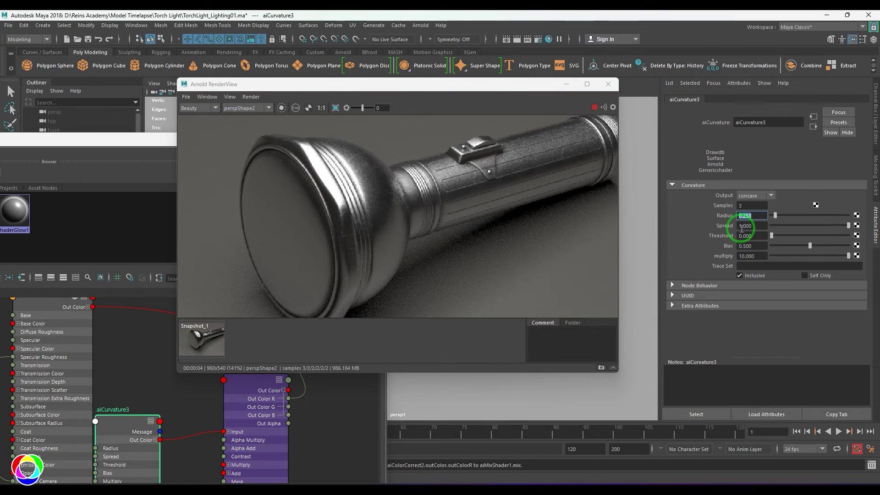
text(0.1)
key(Return)
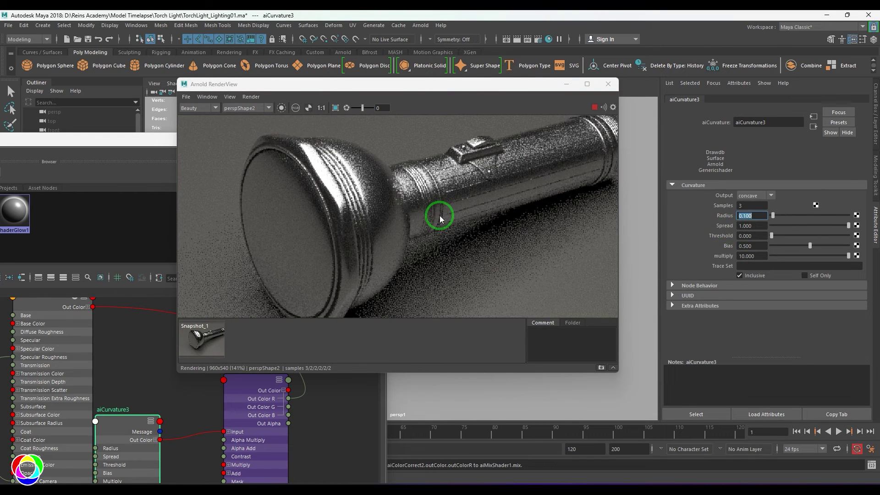
View the specular pass of the render, try aiCurvature3's Spread at 0.145, and restore it to 1.
click(198, 108)
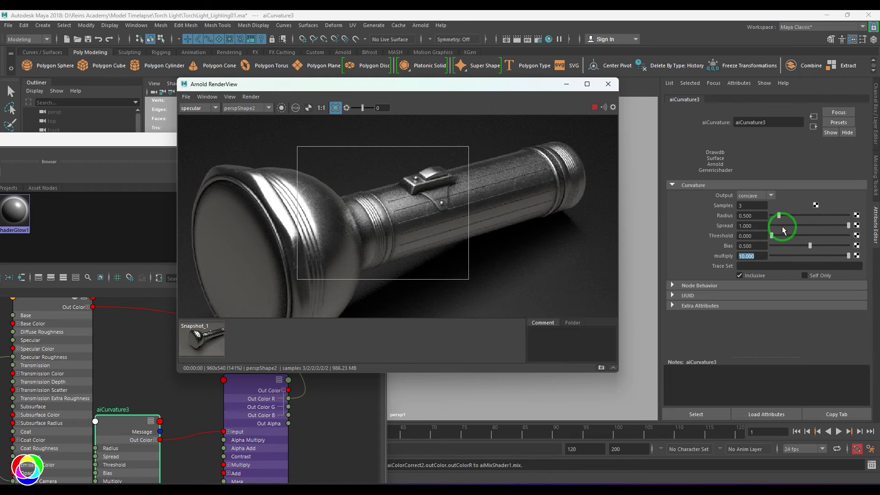
click(782, 226)
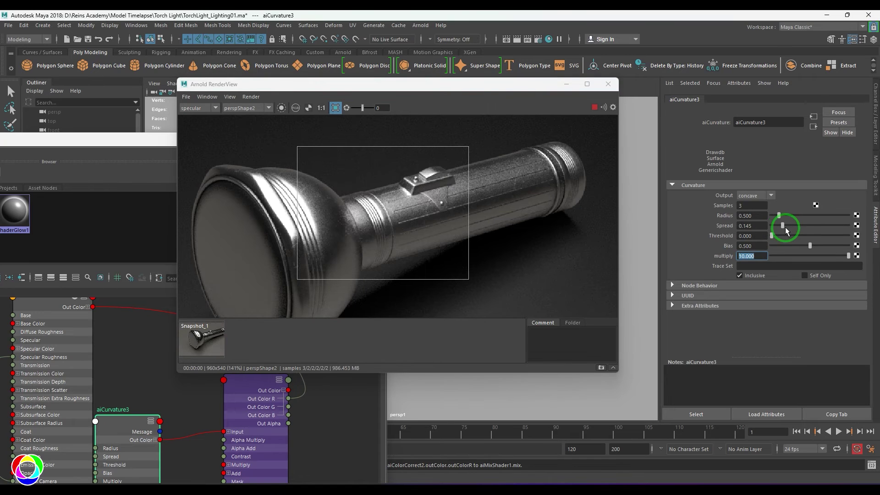
drag(754, 226, 708, 226)
text(1)
key(Return)
Set aiCurvature3's Bias to about 0.922 and its multiply to 25.
click(790, 247)
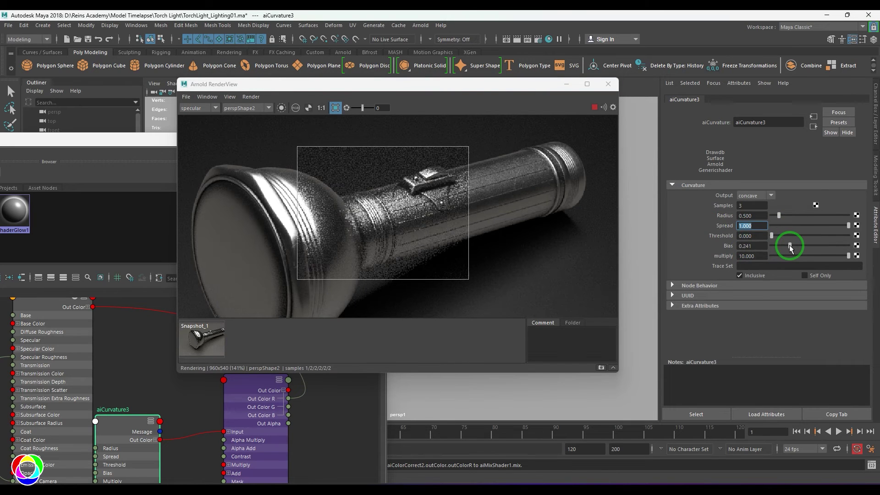
drag(790, 248, 842, 248)
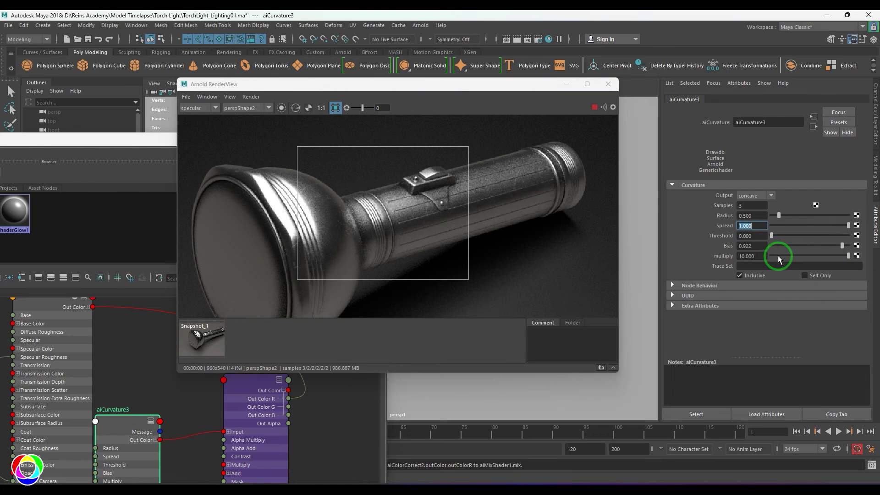
double_click(751, 256)
text(25)
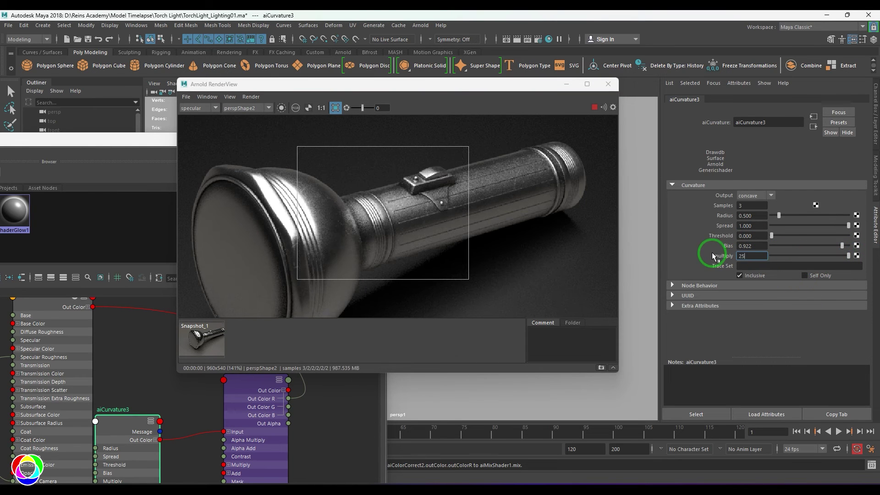
key(Return)
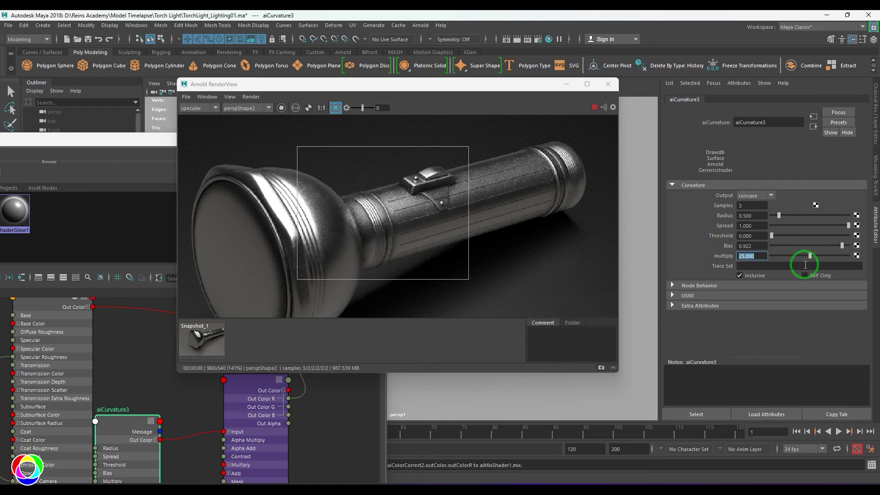
Set aiCurvature3's Radius to 1 and return the render view to the Beauty pass.
drag(757, 216, 710, 213)
text(1)
key(Return)
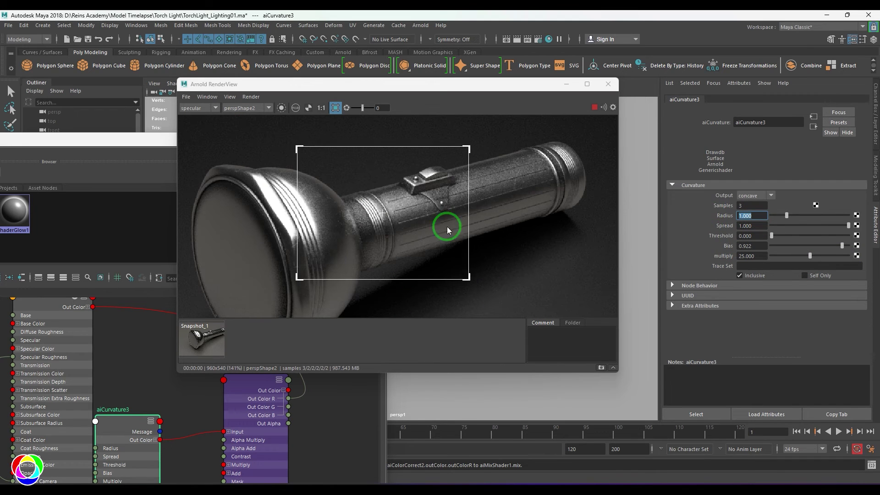
click(395, 233)
click(197, 109)
click(210, 133)
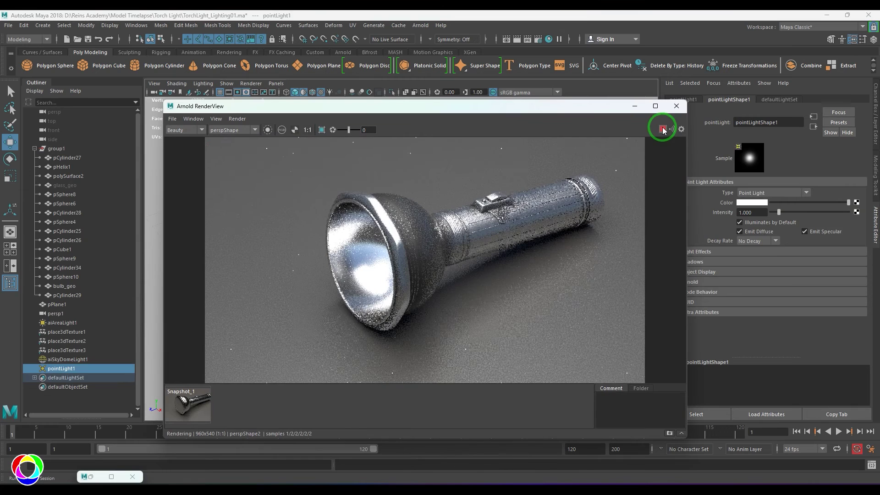
Set pointLight1's Arnold Exposure to 10 to light up the torch head.
drag(578, 111, 515, 106)
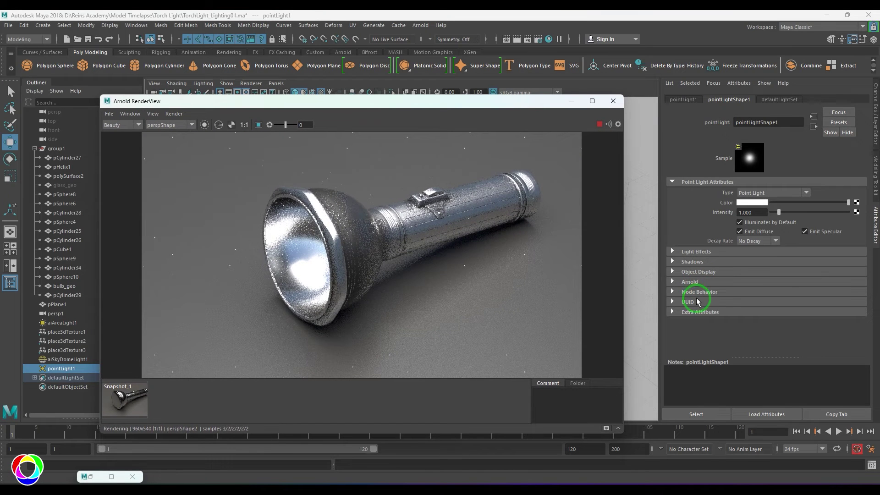
click(672, 282)
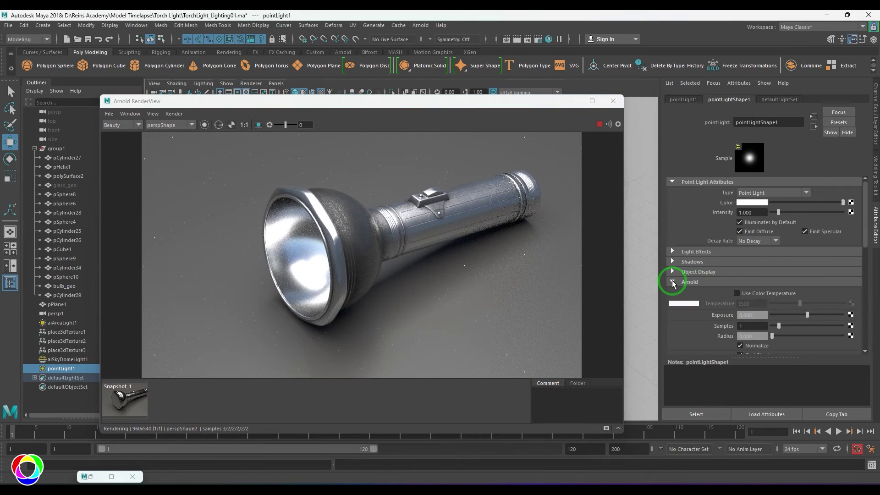
click(753, 315)
text(10)
key(Return)
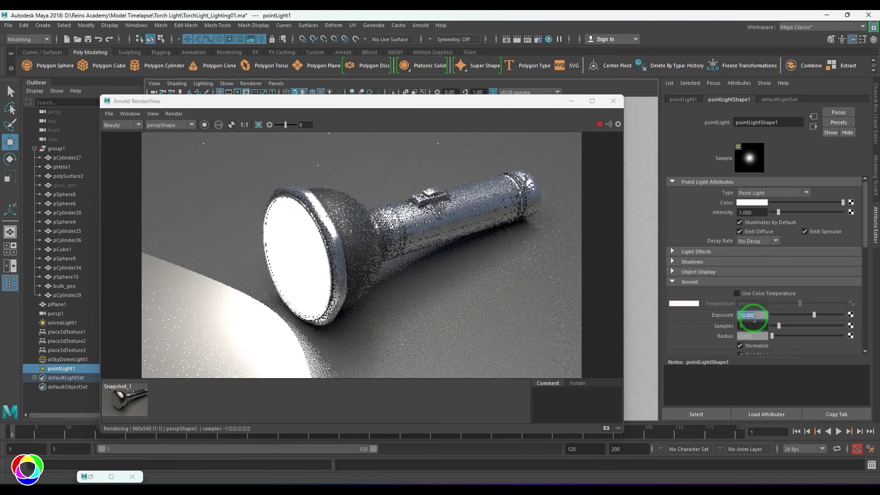
Try an Arnold Radius of 3 on pointLight1.
click(752, 336)
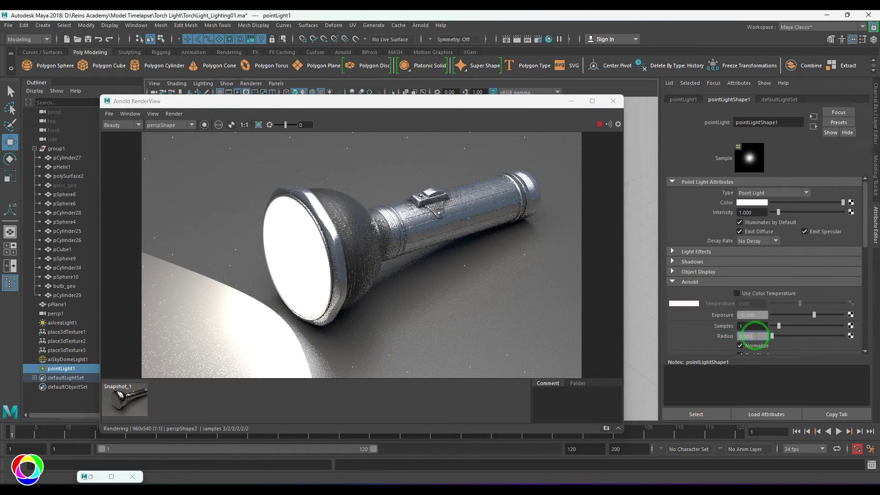
double_click(744, 338)
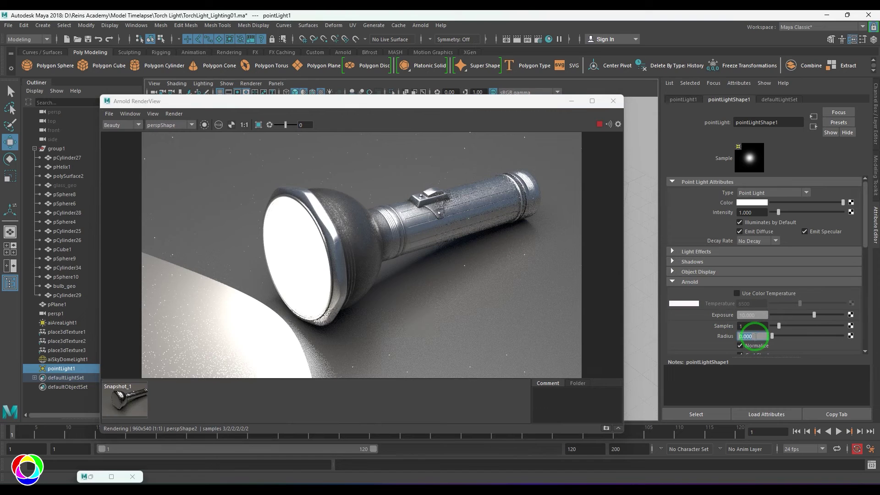
text(3)
key(Return)
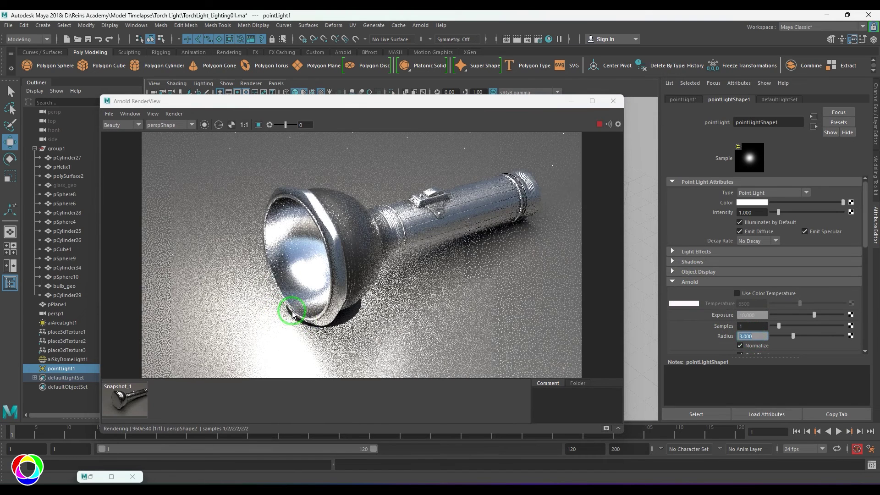
Set pointLight1's Arnold Radius to 1.
click(756, 337)
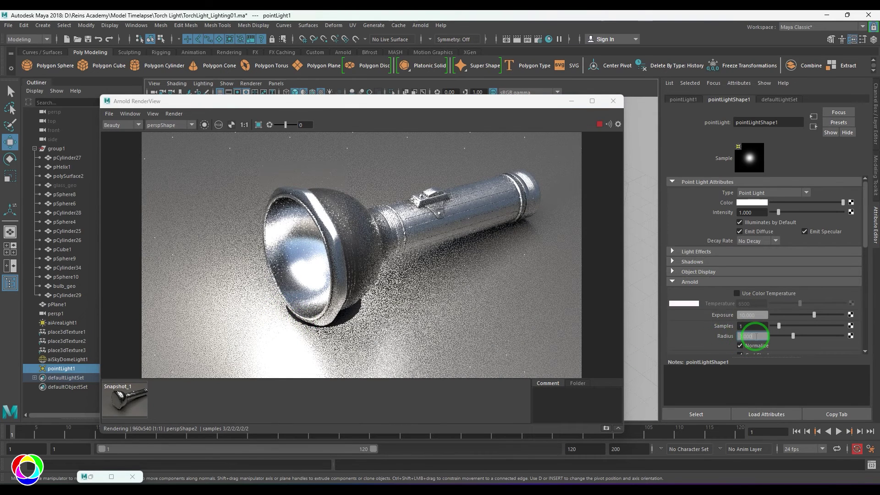
text(1)
key(Return)
click(757, 338)
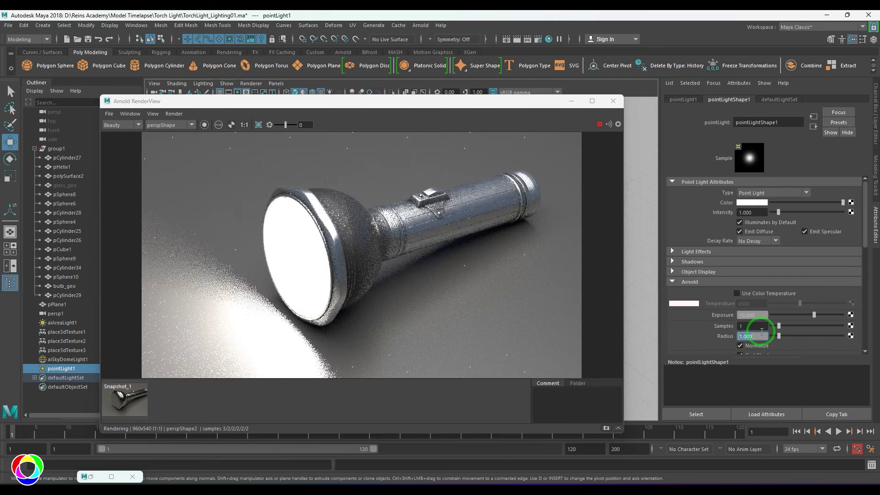
Turn on color temperature for pointLight1 and set the temperature to 3500.
click(737, 293)
click(749, 337)
drag(799, 303, 774, 308)
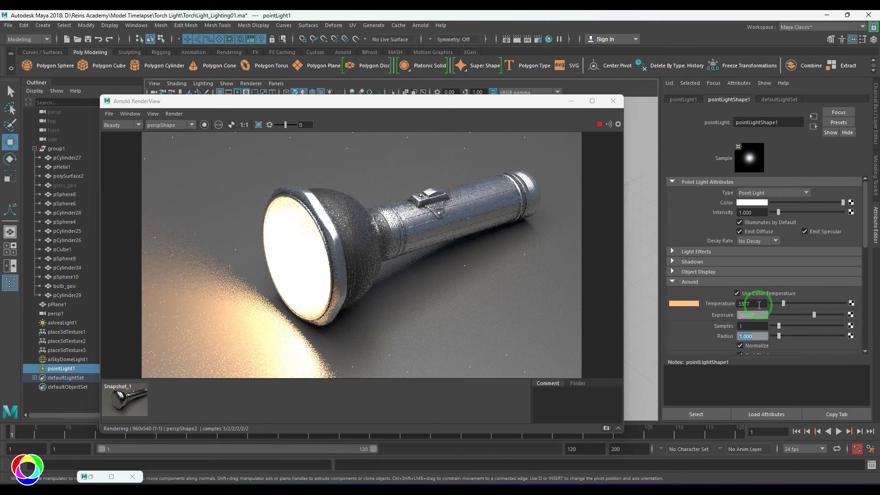
click(720, 307)
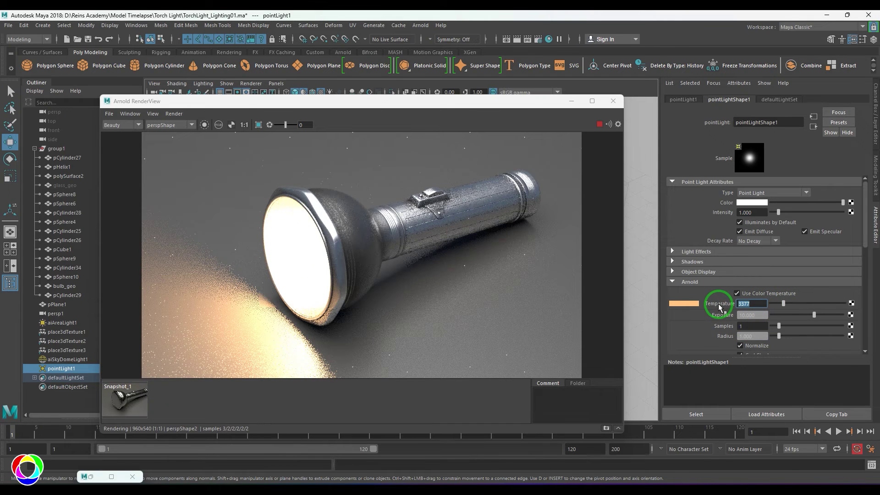
text(3)
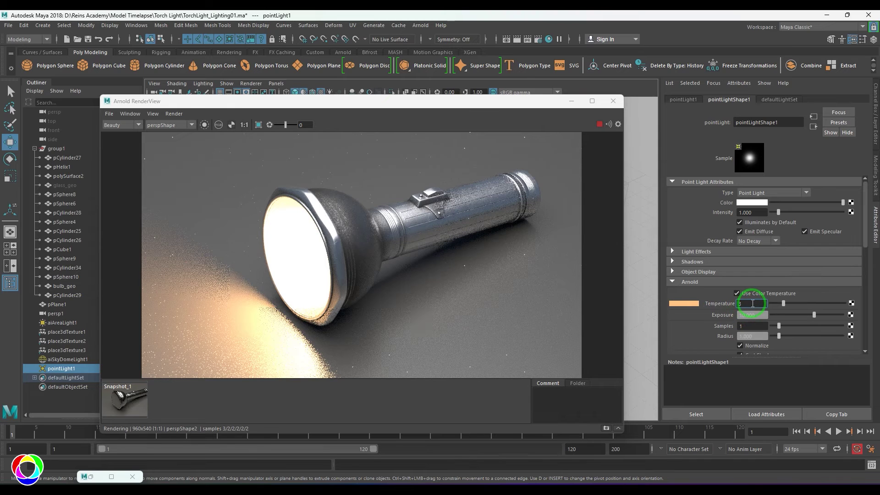
text(00)
click(599, 124)
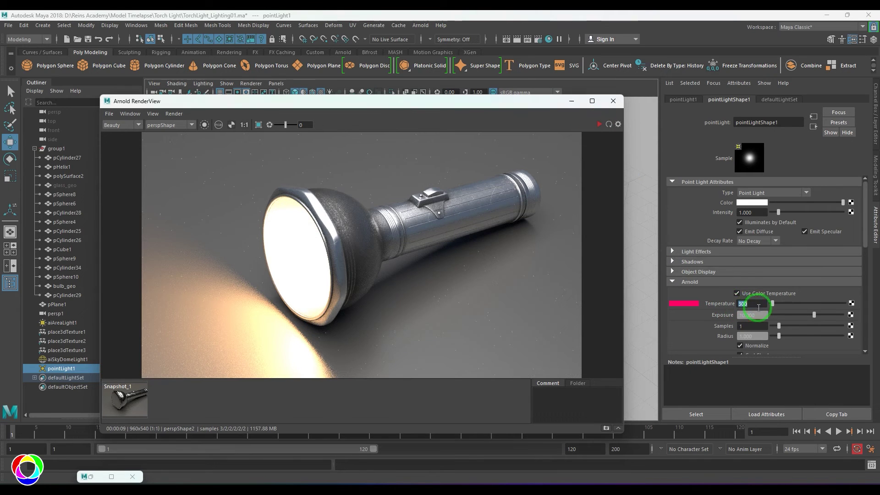
text(3)
key(Return)
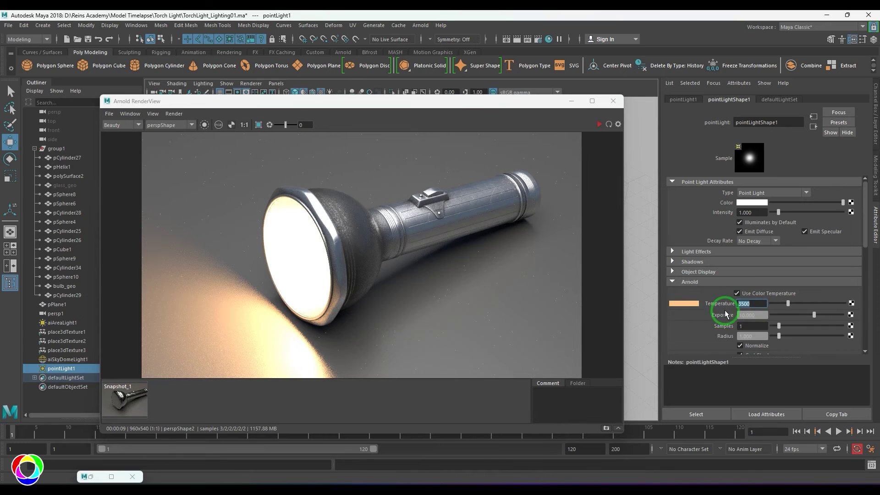
Try an Arnold Exposure of 6 on pointLight1 and re-render the torch.
drag(757, 314, 704, 317)
text(6)
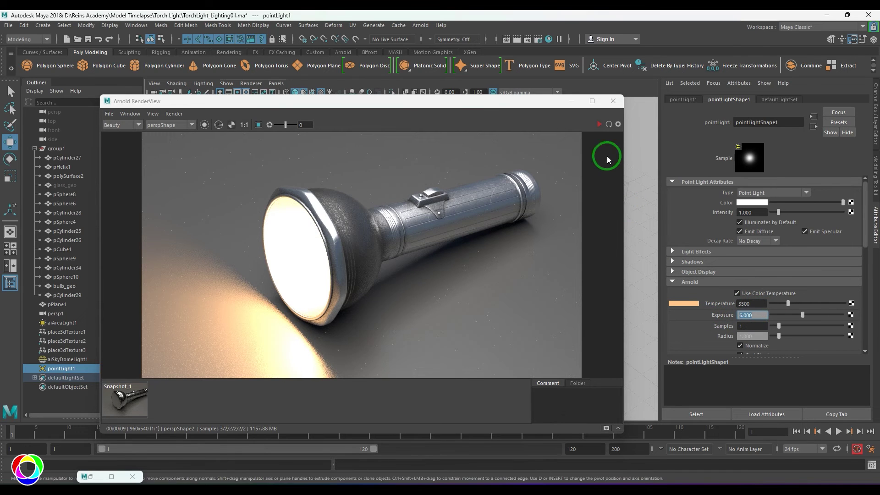
click(599, 124)
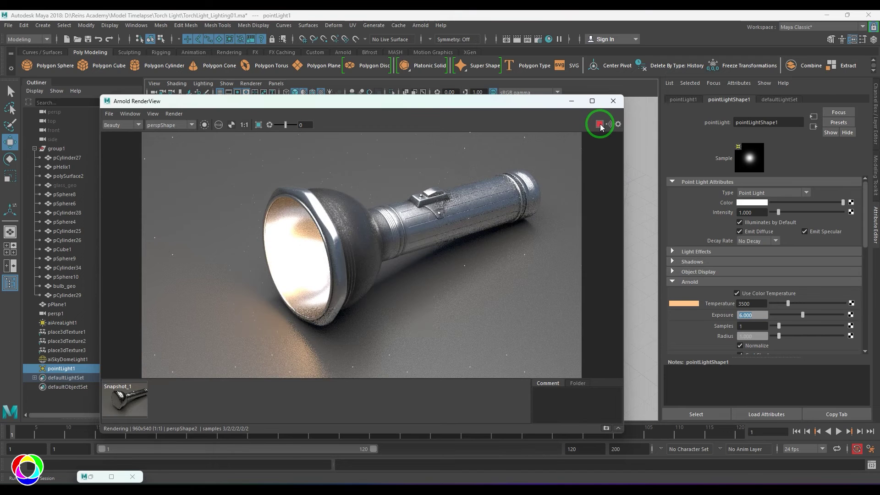
Unhide glass_geo and set pointLight1's Arnold Exposure to 7, checking the torch in the Arnold render.
drag(435, 99, 562, 101)
click(65, 185)
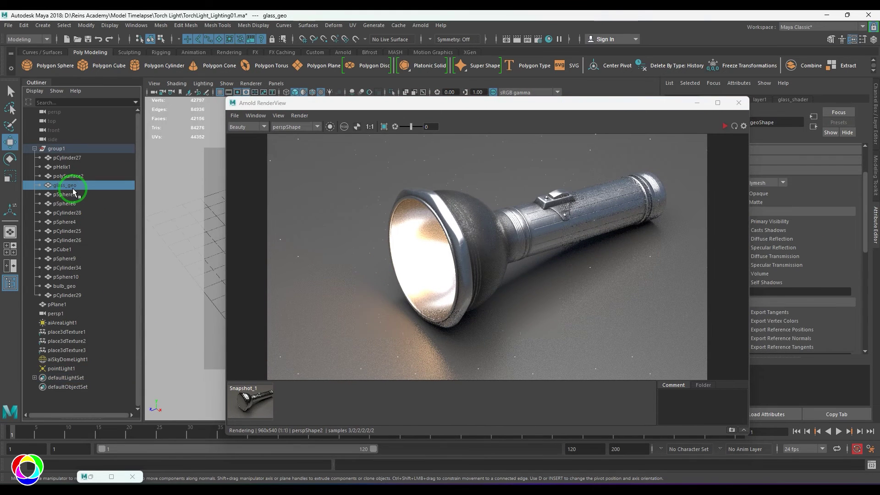
click(725, 126)
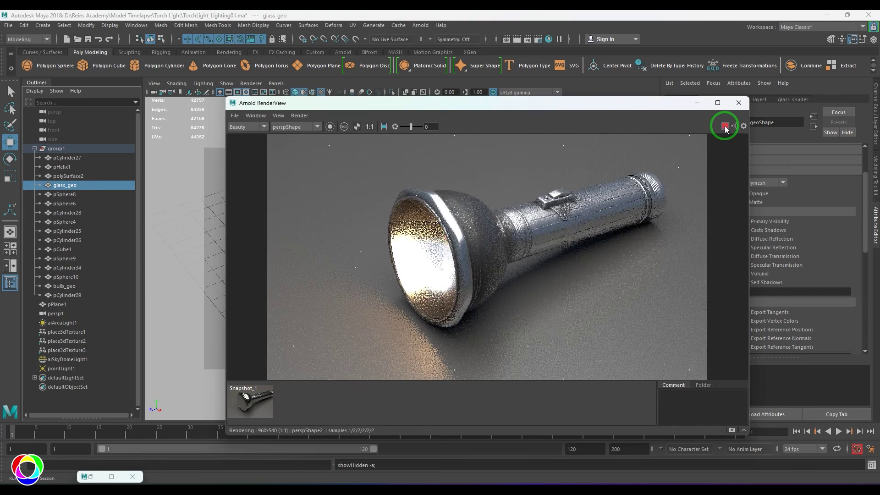
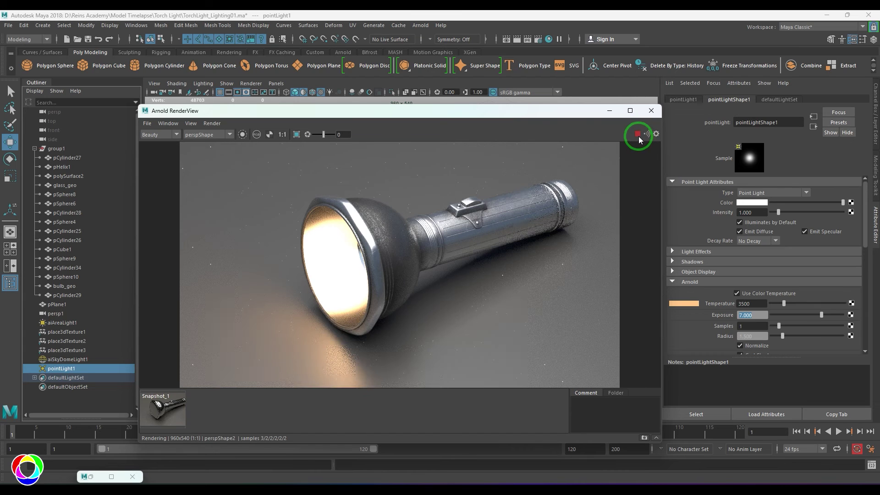
click(637, 133)
Try a Spread of 0 on aiAreaLight1, re-render, and raise the Spread slightly.
click(69, 323)
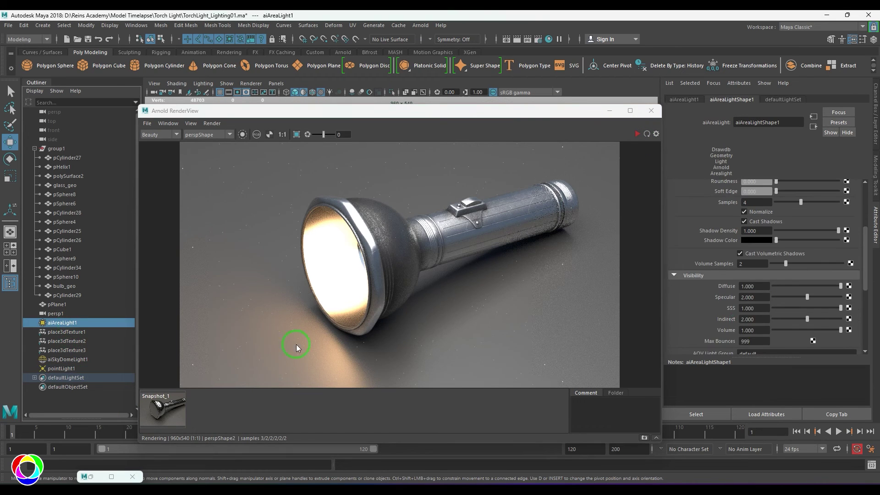
scroll(782, 278, up, 2)
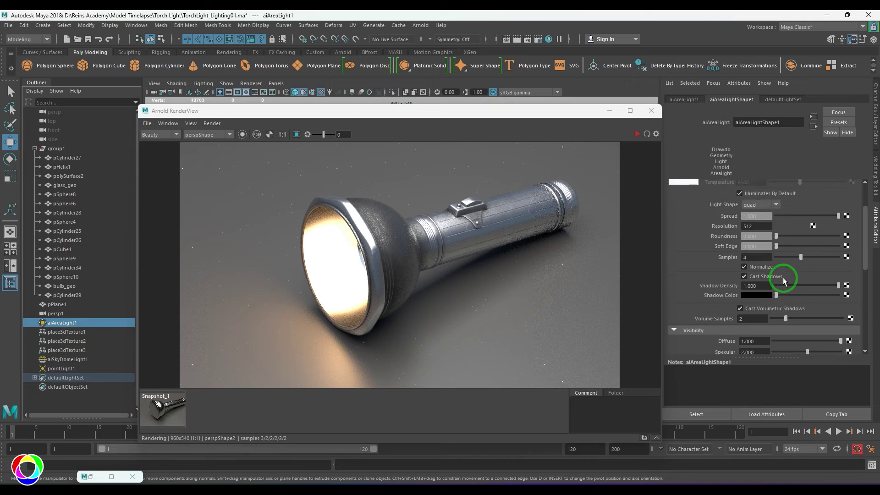
drag(782, 216, 754, 214)
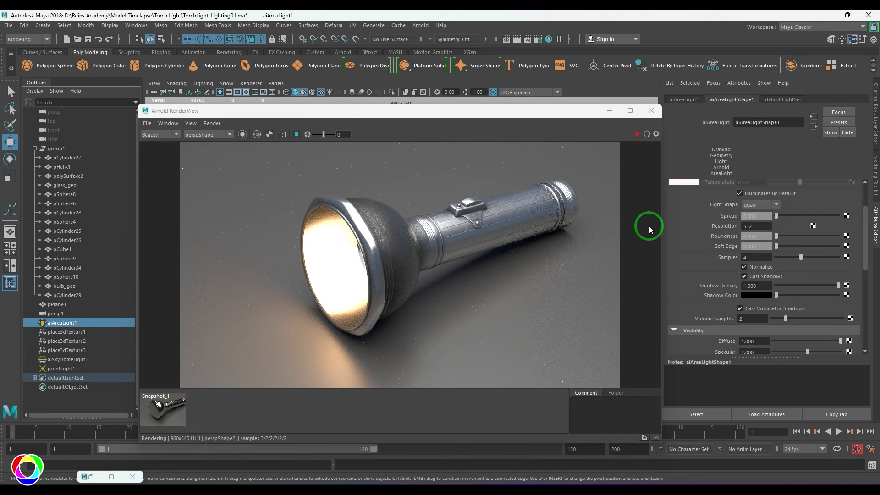
click(638, 134)
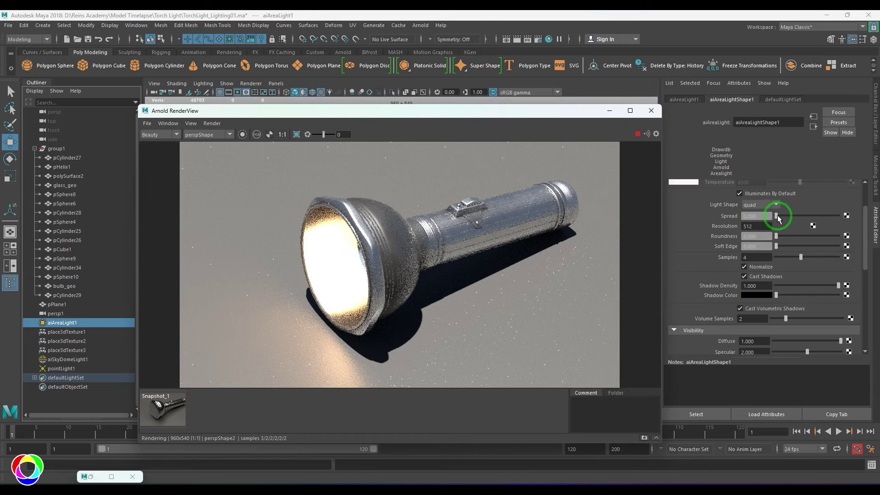
drag(777, 219, 782, 219)
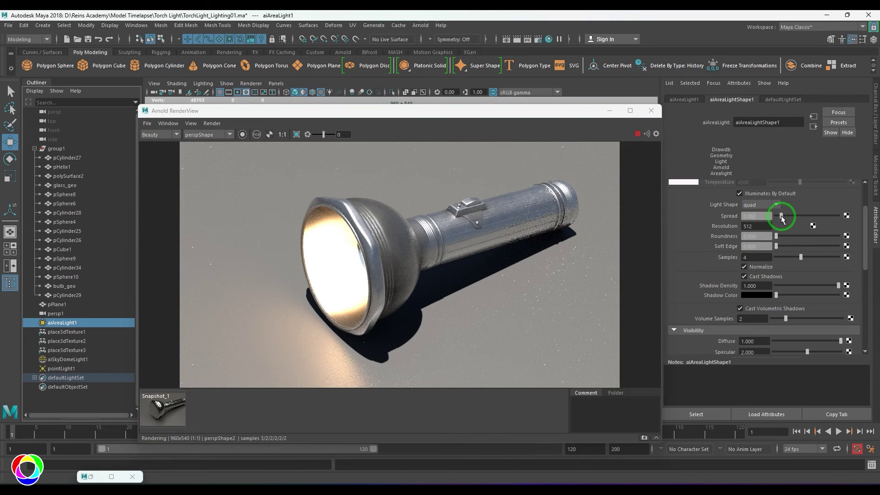
Scale aiAreaLight1 down uniformly in the perspective view and re-render the torch.
drag(542, 114, 678, 204)
click(275, 83)
mouse_move(312, 94)
click(381, 94)
drag(461, 203, 470, 467)
scroll(422, 261, down, 10)
alt+middle_drag(429, 233, 442, 267)
key(r)
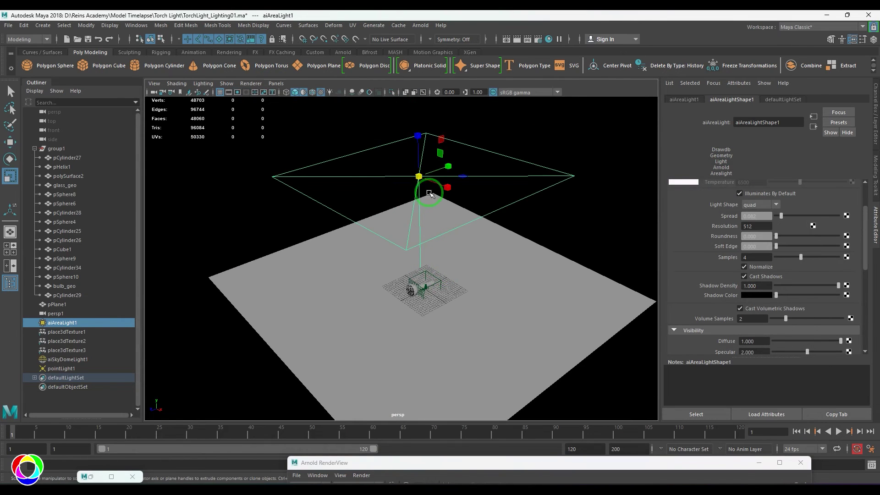
drag(419, 176, 306, 204)
drag(460, 460, 385, 132)
click(707, 151)
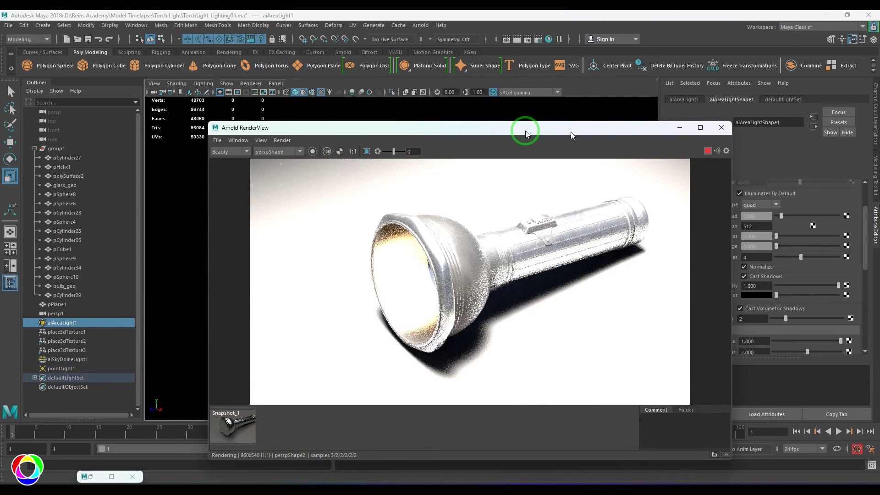
drag(570, 131, 475, 129)
Try a Spread of 0.3 on aiAreaLight1.
click(763, 216)
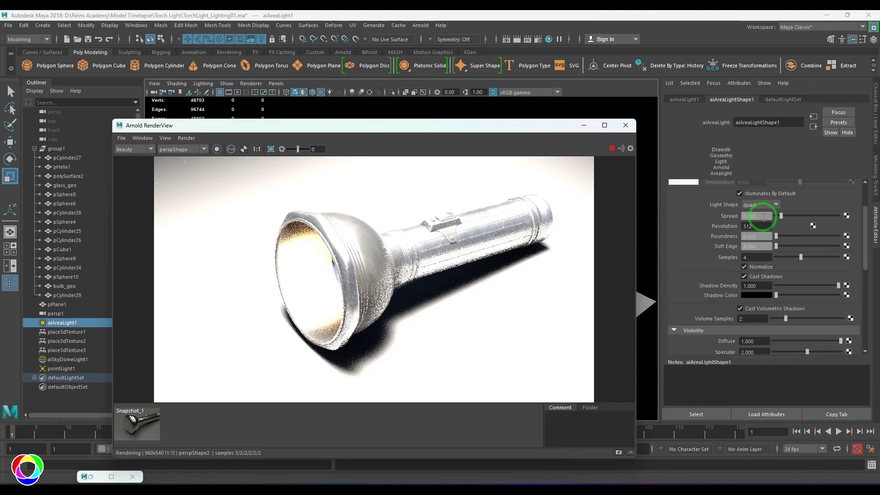
drag(763, 216, 713, 216)
text(0.)
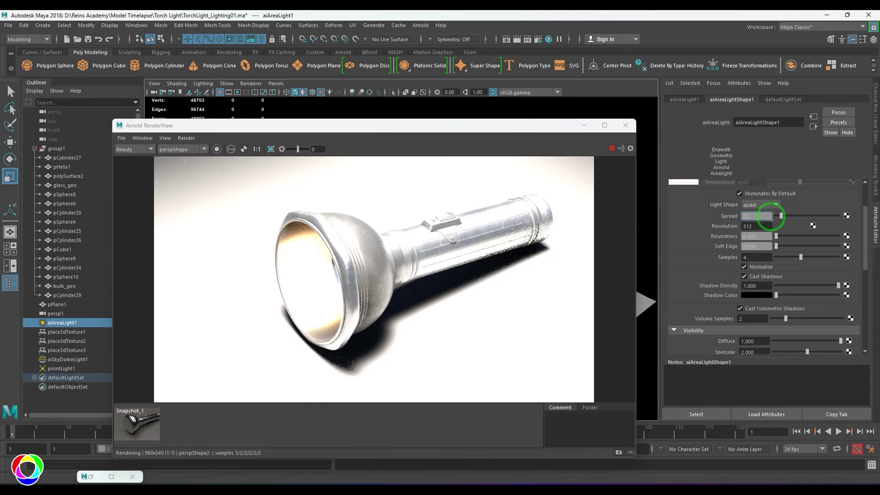
text(0.3)
key(Return)
Adjust the scale of aiAreaLight1 in the perspective view and re-render to check its shadow.
drag(472, 127, 581, 192)
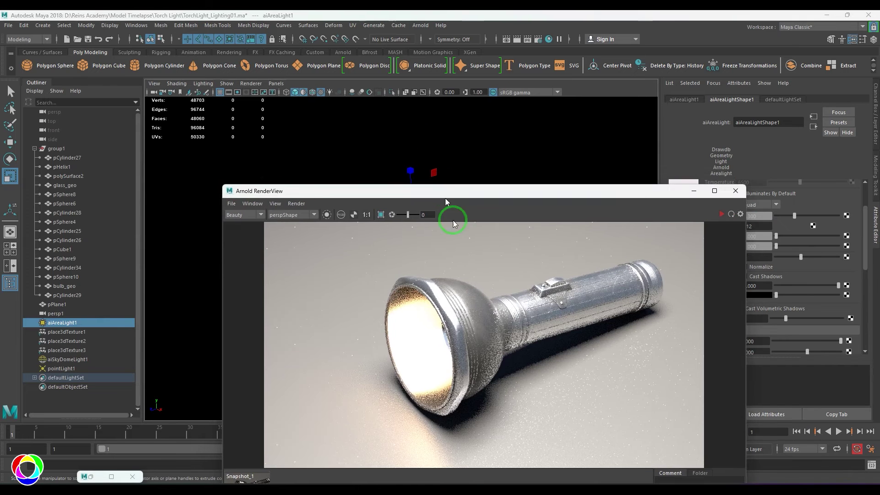
drag(445, 195, 479, 305)
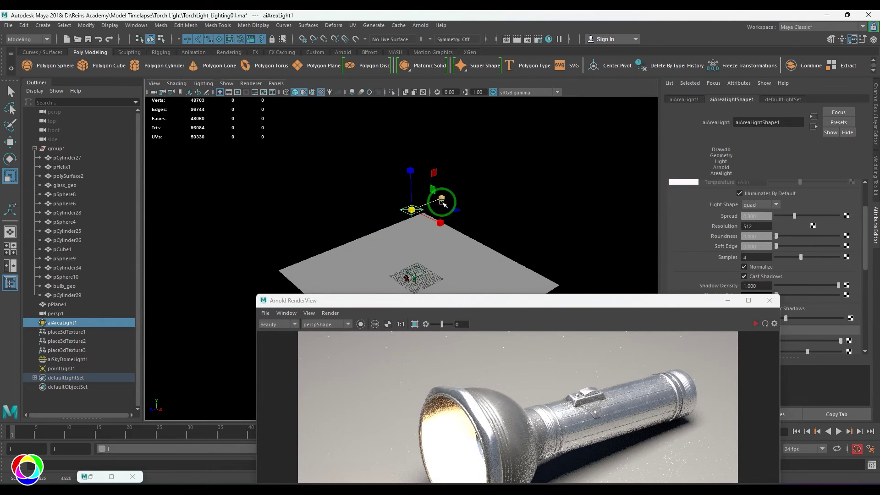
drag(546, 300, 472, 90)
click(681, 114)
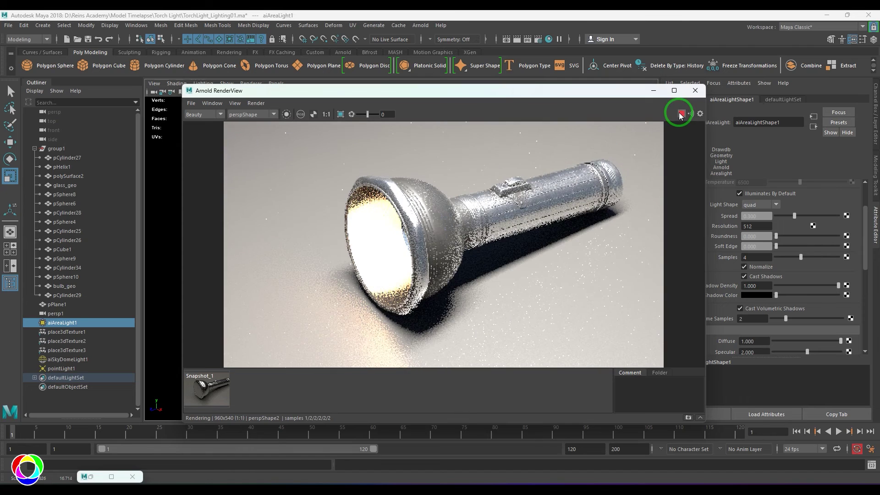
Set aiAreaLight1's Spread to 0.1 and re-render the torch.
drag(762, 214, 703, 219)
text(.1)
key(Return)
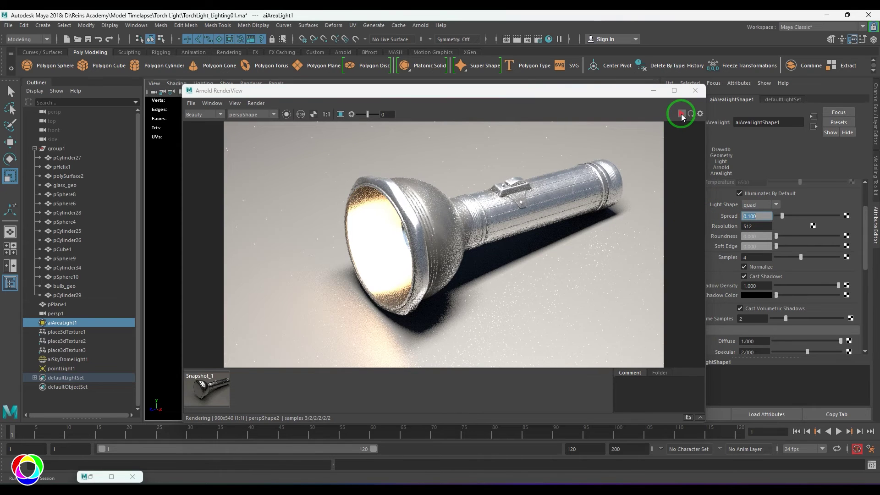
click(681, 114)
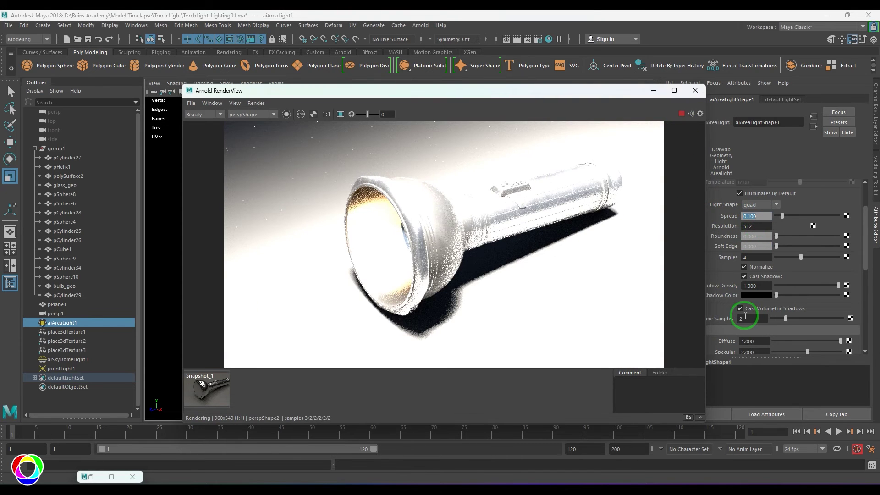
Try Exposure values of 8 and 9 on aiAreaLight1, re-rendering after each.
scroll(746, 303, up, 2)
click(681, 114)
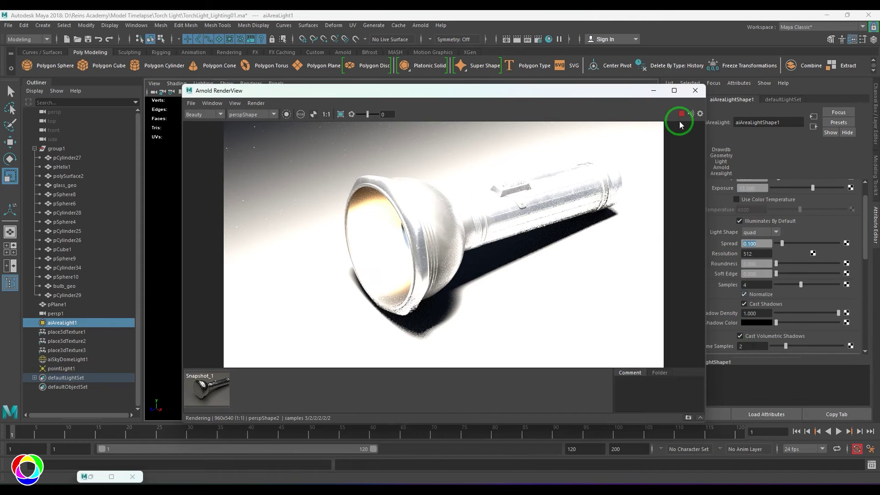
click(754, 188)
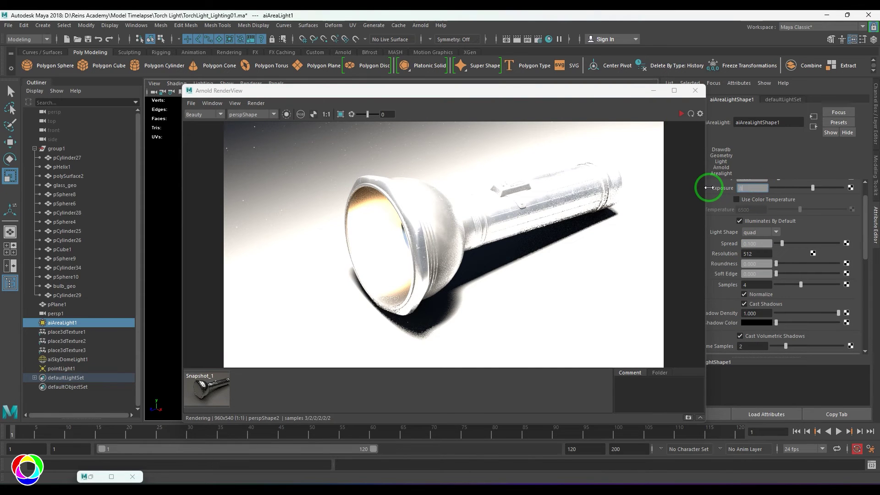
text(8)
key(Return)
click(681, 114)
click(755, 188)
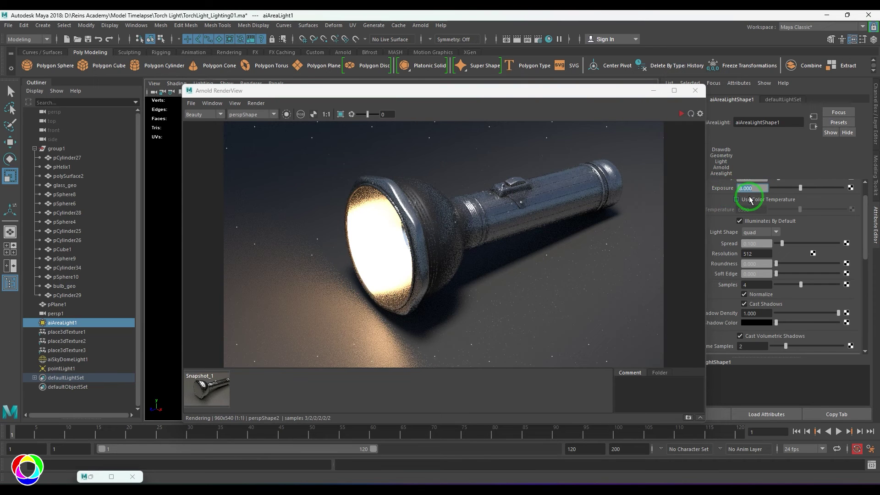
text(9)
key(Return)
click(681, 114)
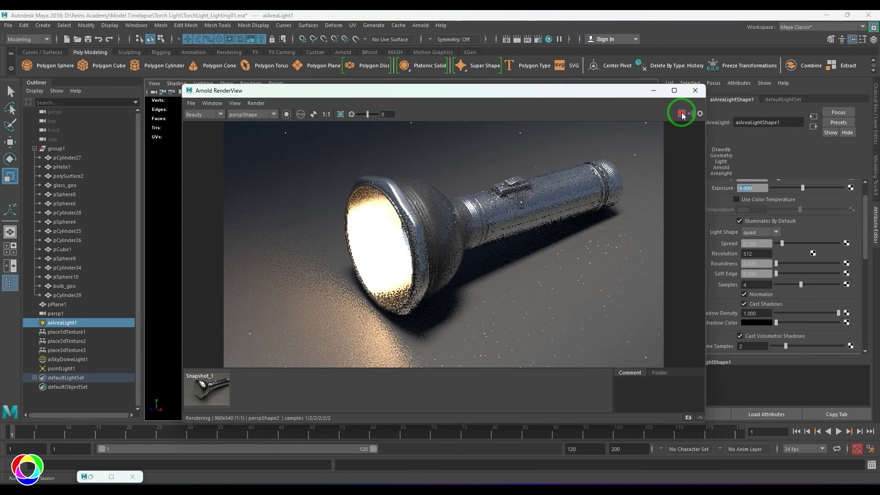
Set aiAreaLight1's Exposure to 10 and render the torch to check the lighting.
click(755, 189)
text(10)
key(Return)
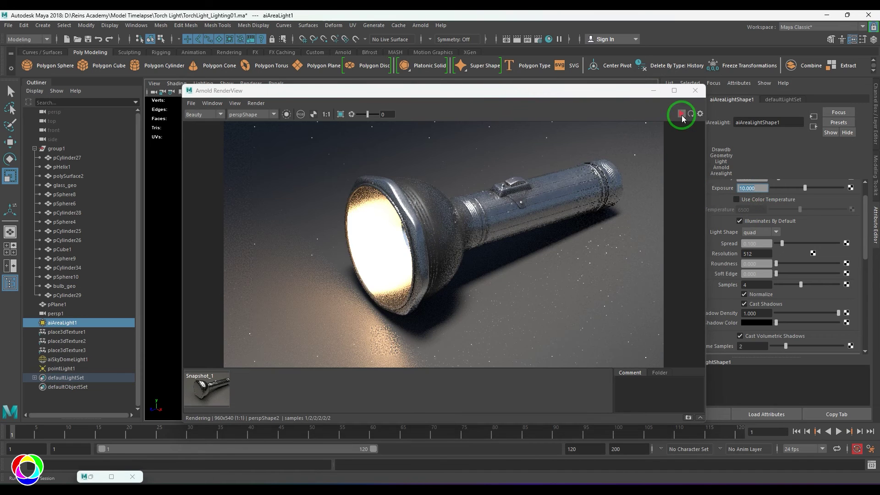
click(680, 114)
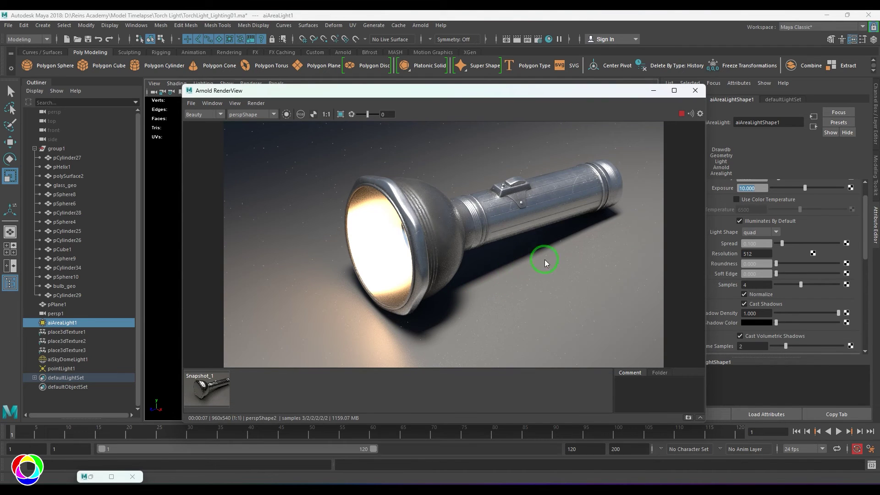
click(682, 114)
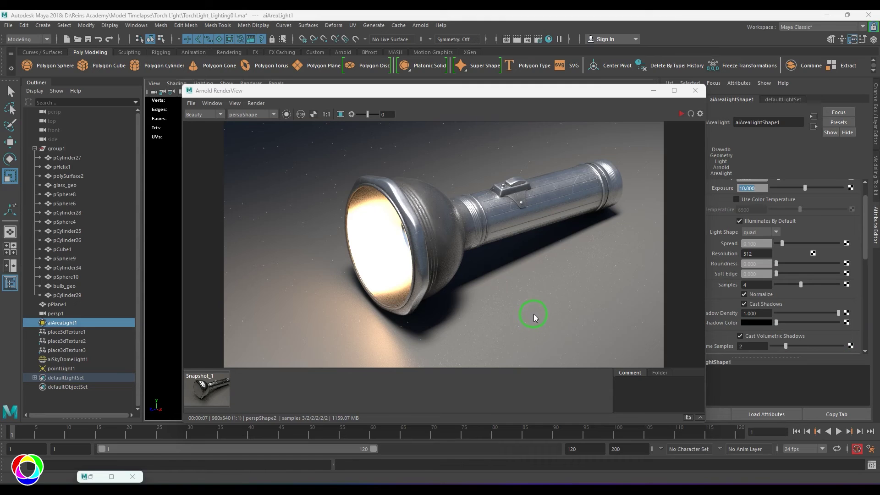
Assign aiAreaLight1 to an AOV light group named top.
drag(463, 91, 405, 92)
scroll(764, 259, down, 3)
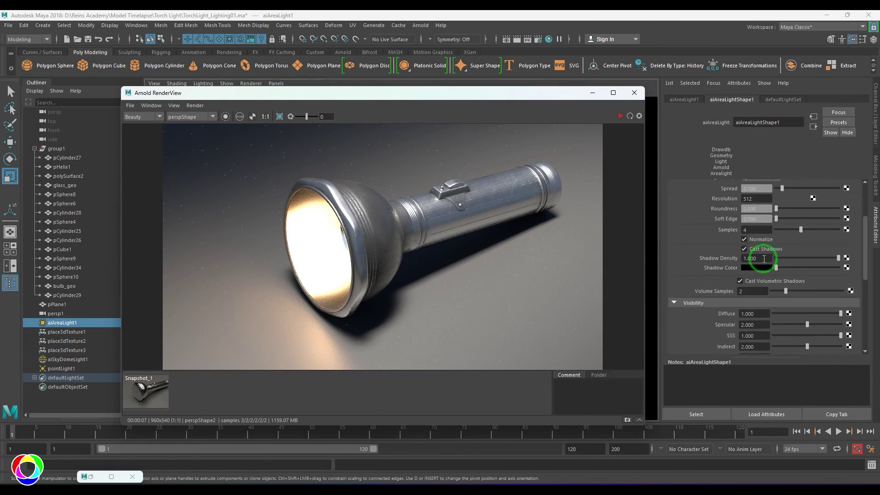
scroll(764, 258, down, 3)
drag(765, 244, 686, 251)
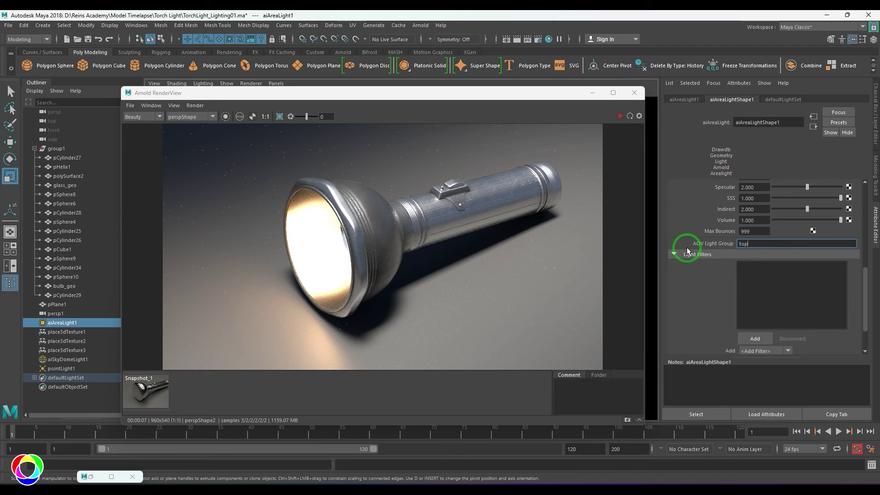
key(Return)
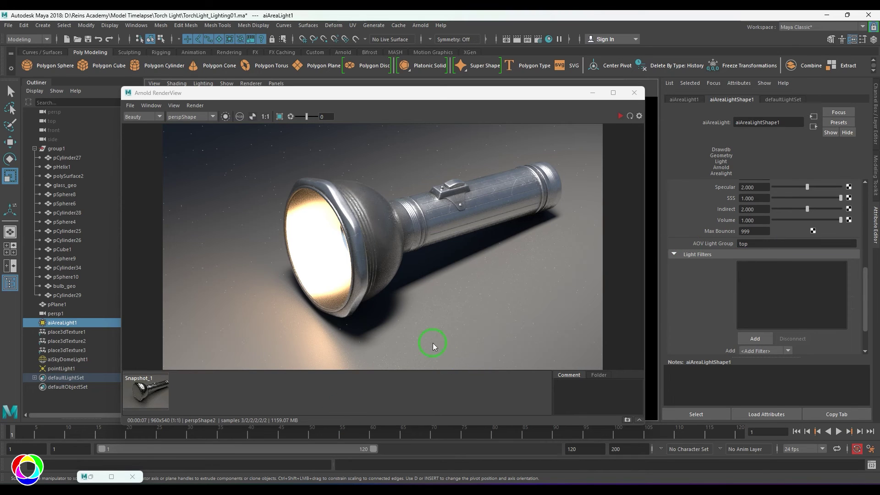
Assign pointLight1 to an AOV light group named key.
click(61, 368)
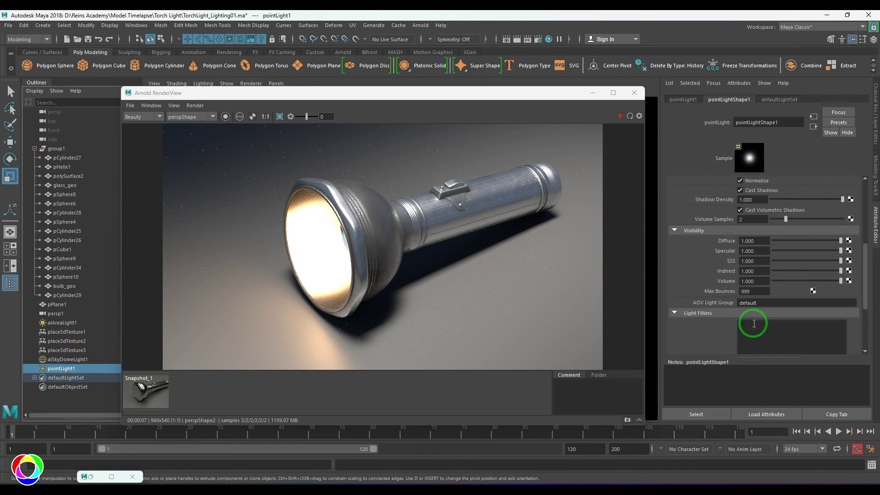
click(760, 304)
drag(761, 303, 695, 316)
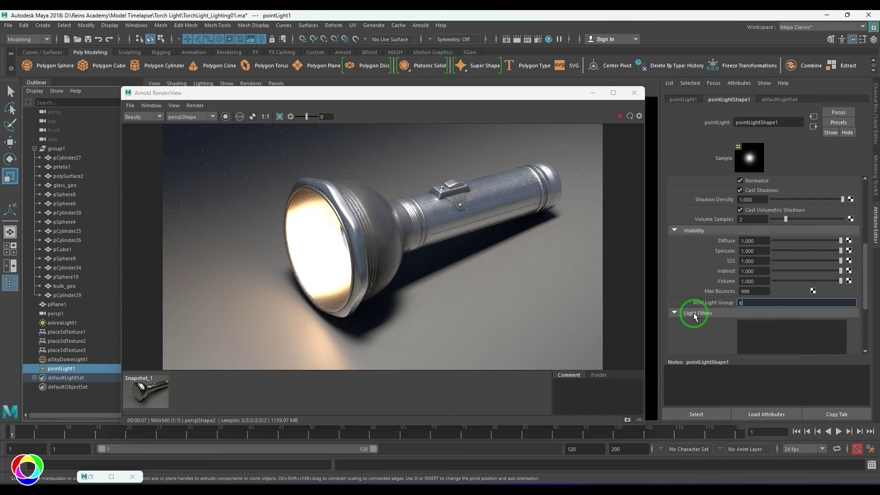
key(Return)
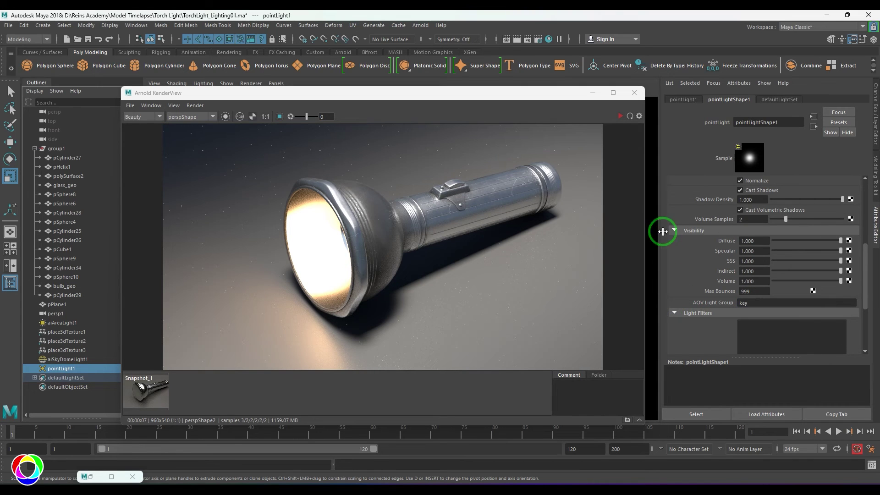
Add a custom AOV named specular_top in the Arnold render settings.
click(538, 39)
click(611, 108)
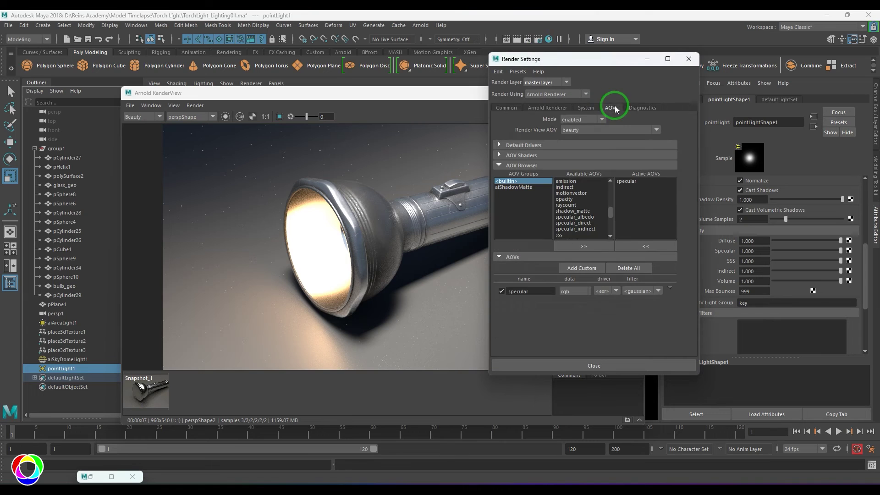
click(640, 181)
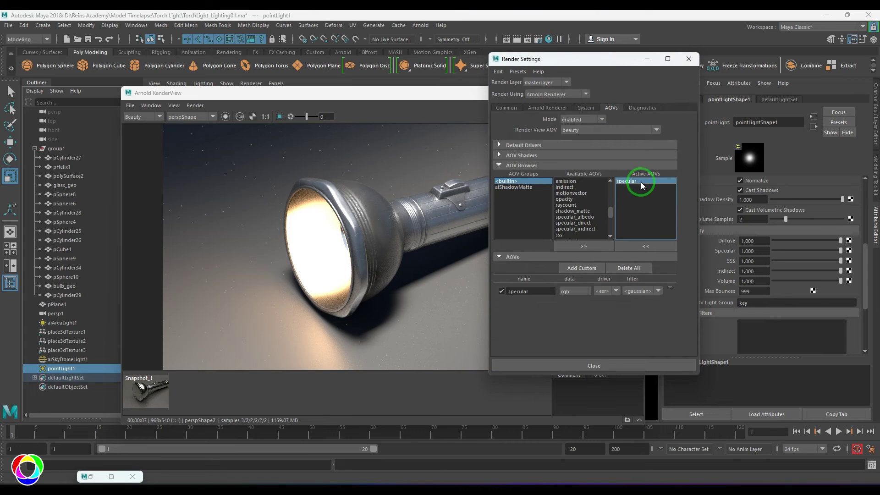
click(589, 267)
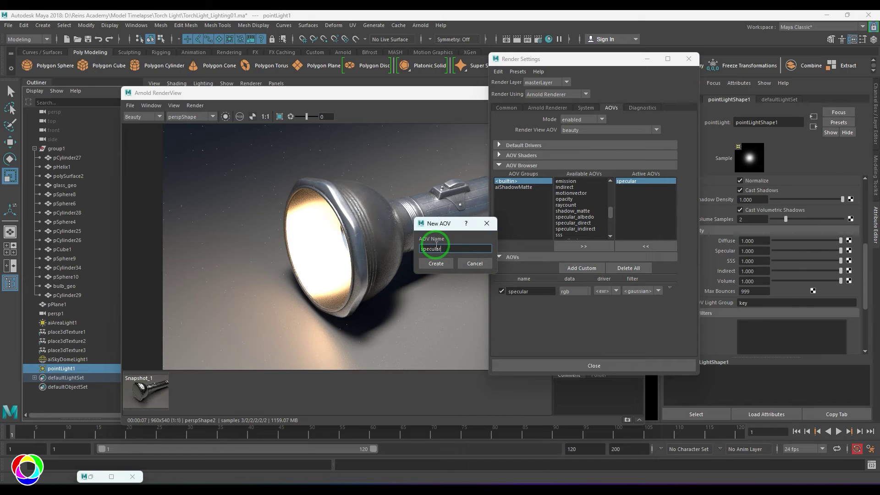
text(specular_top)
key(Return)
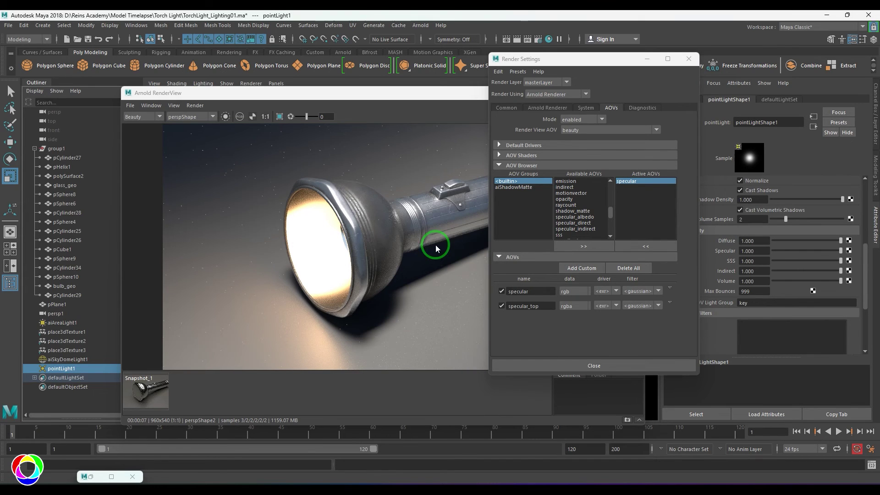
Add a custom AOV named specular_key and remove the plain specular AOV from the active AOVs.
click(583, 269)
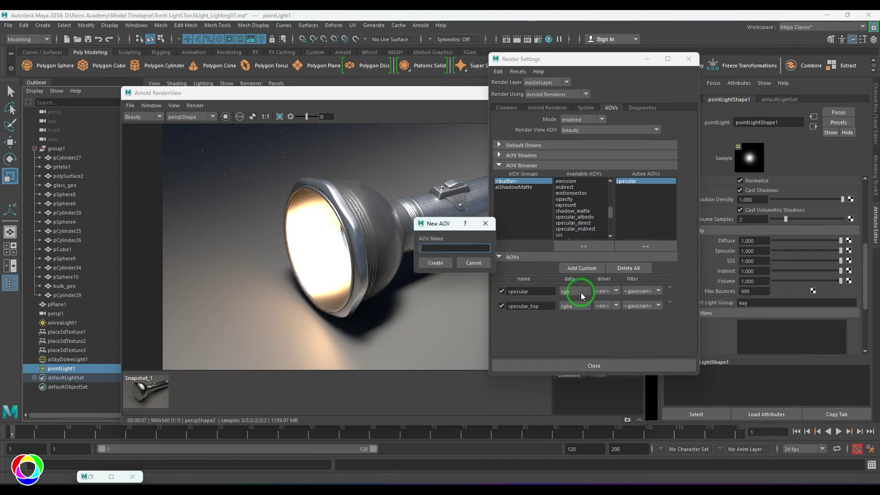
text(specular_key)
click(430, 260)
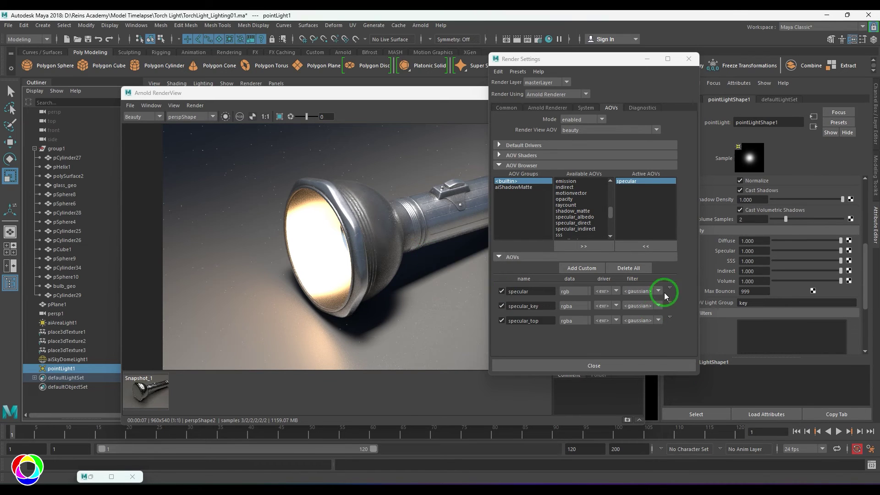
click(633, 179)
click(663, 245)
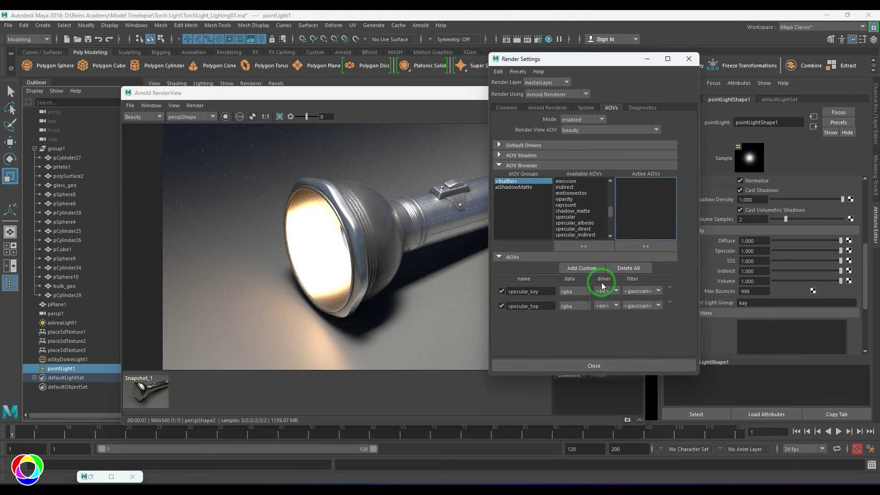
Re-render the torch and inspect the specular_key and specular_top passes before returning to Beauty.
click(381, 100)
click(618, 115)
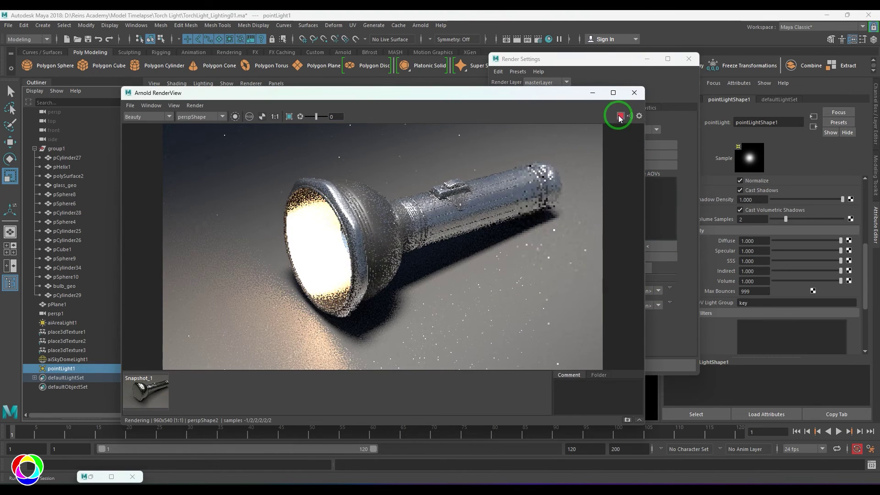
click(158, 117)
click(161, 131)
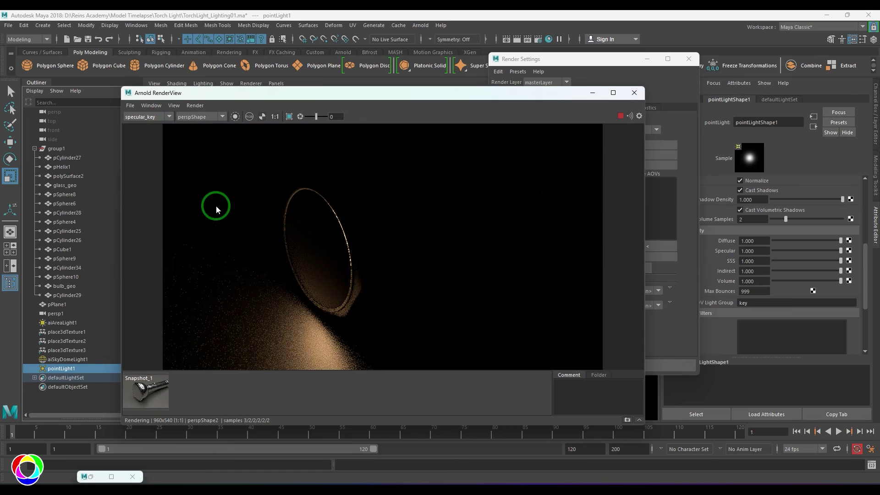
click(155, 117)
click(151, 137)
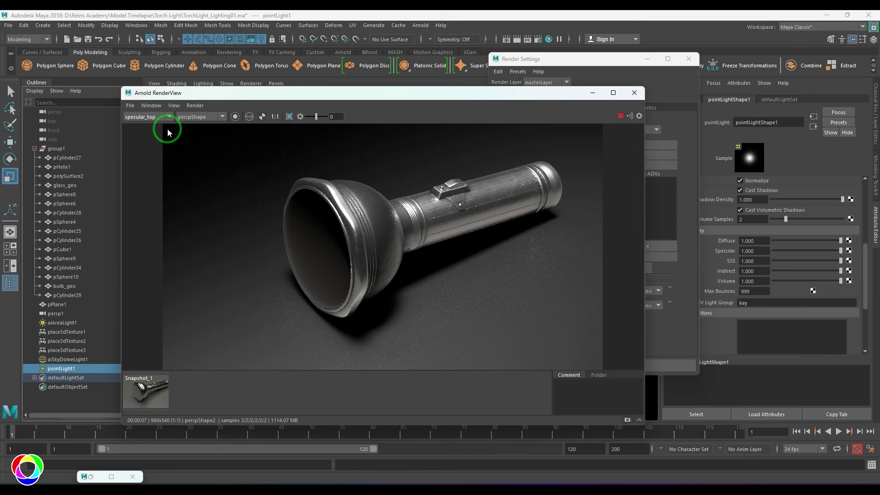
click(620, 116)
click(156, 117)
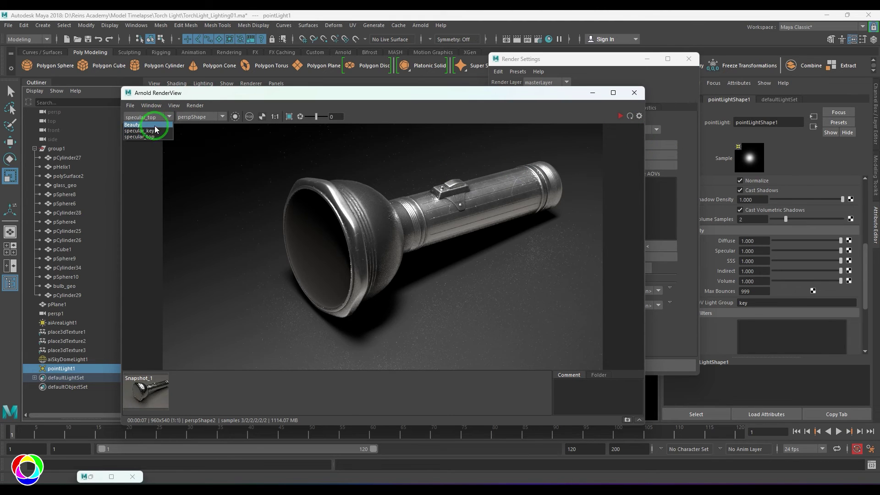
click(148, 124)
Add two custom AOVs named diffuse_key and diffuse_top in the render settings.
click(603, 59)
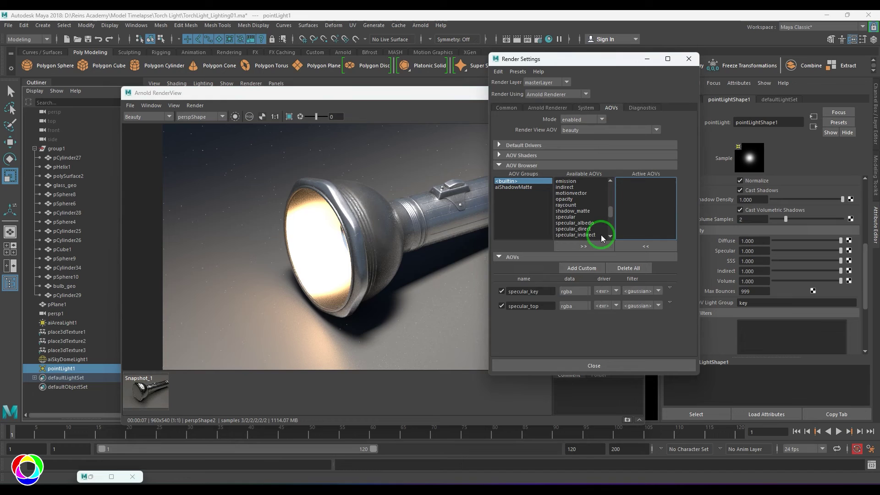
click(586, 268)
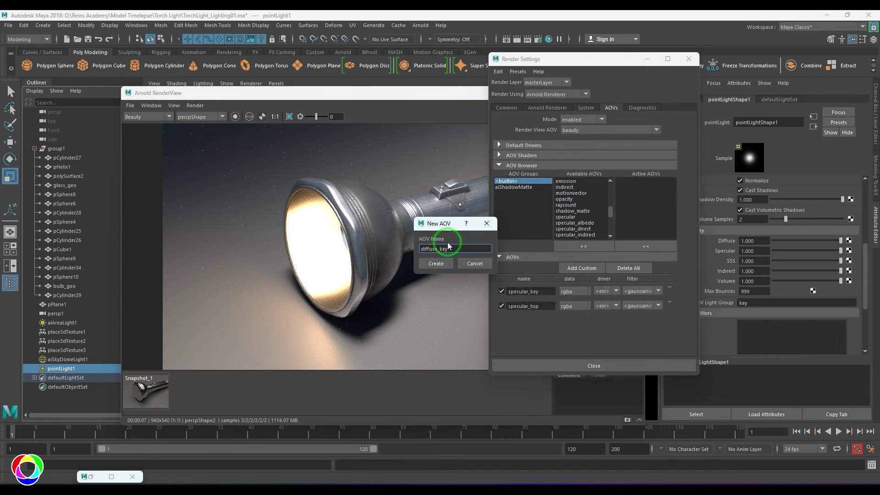
click(435, 263)
click(587, 269)
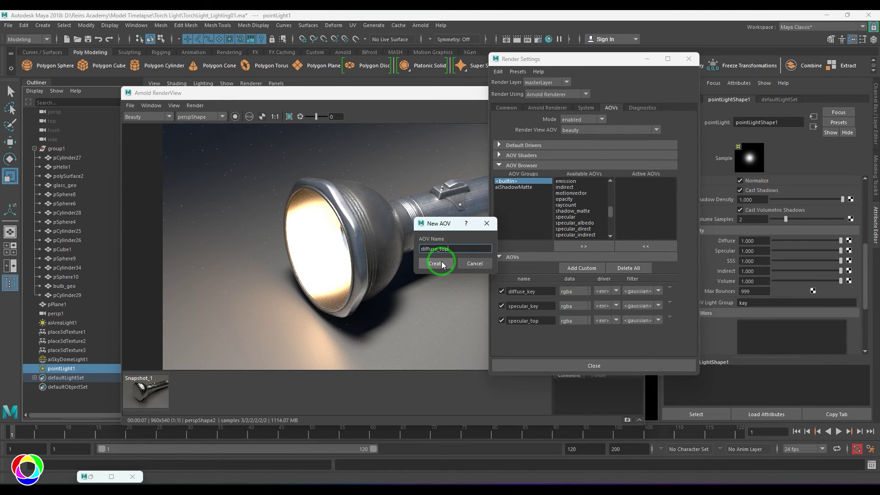
text(diffuse_top)
click(441, 263)
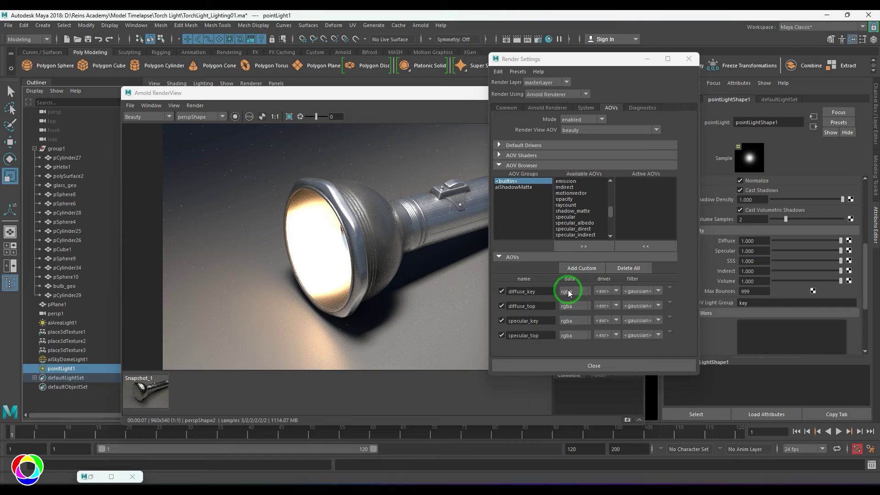
Activate the built-in indirect and emission AOVs.
scroll(578, 215, down, 5)
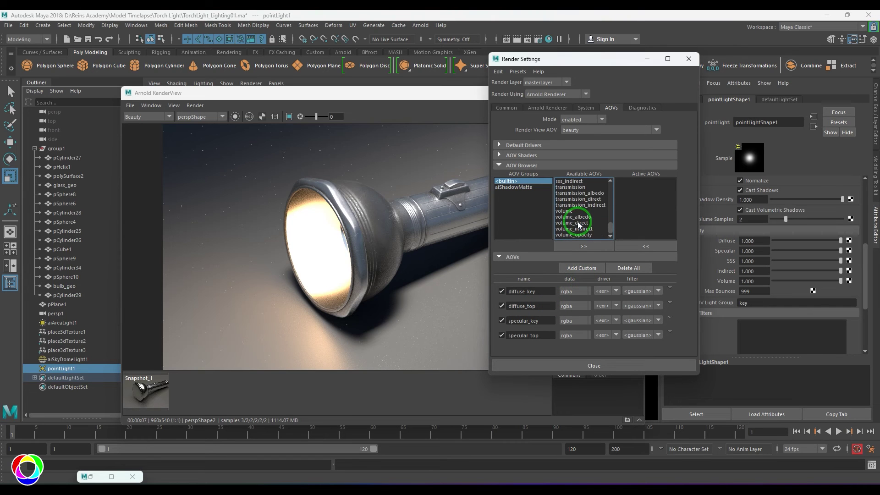
scroll(578, 224, up, 10)
double_click(575, 235)
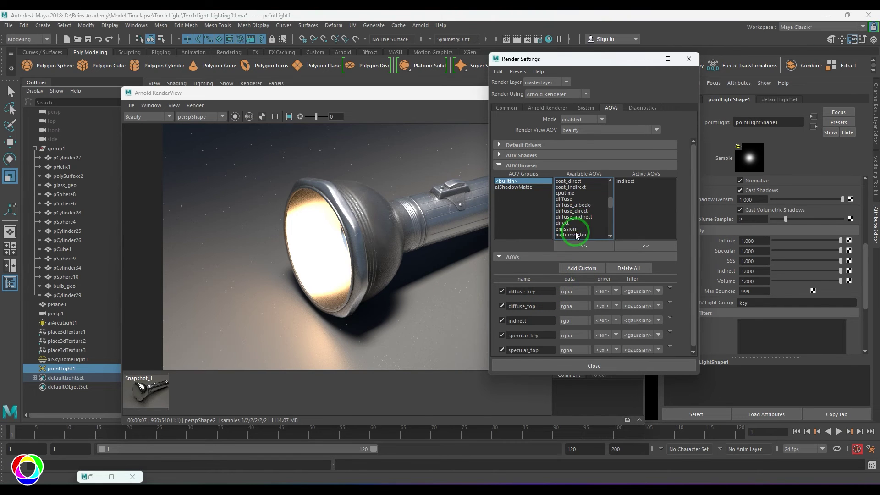
scroll(576, 231, down, 1)
click(567, 210)
click(578, 245)
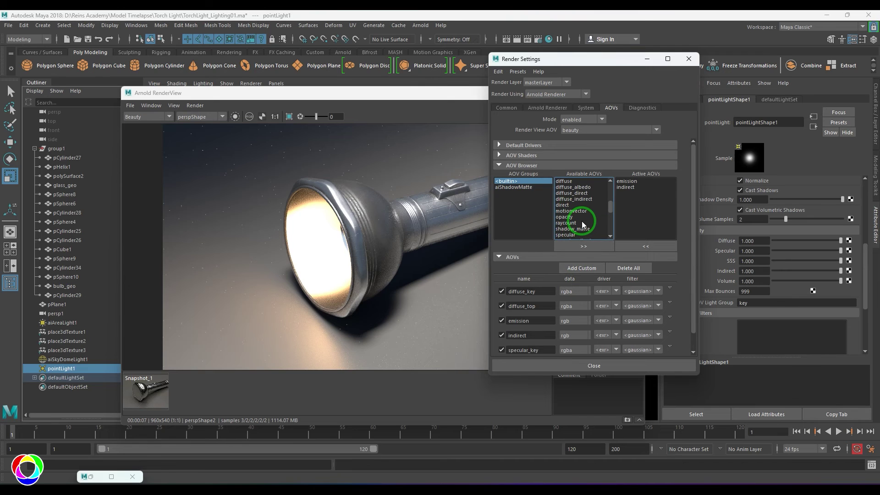
Add two custom AOVs named transmission_key and transmission_top.
scroll(580, 217, down, 4)
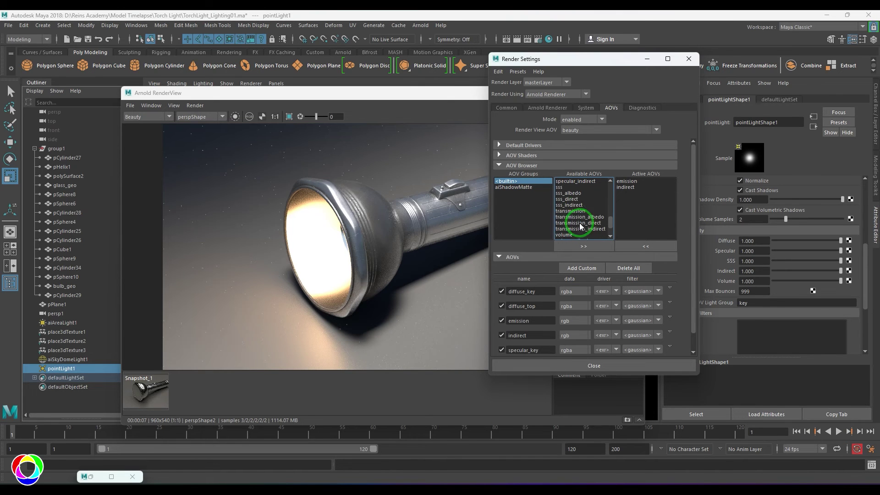
click(579, 211)
click(579, 268)
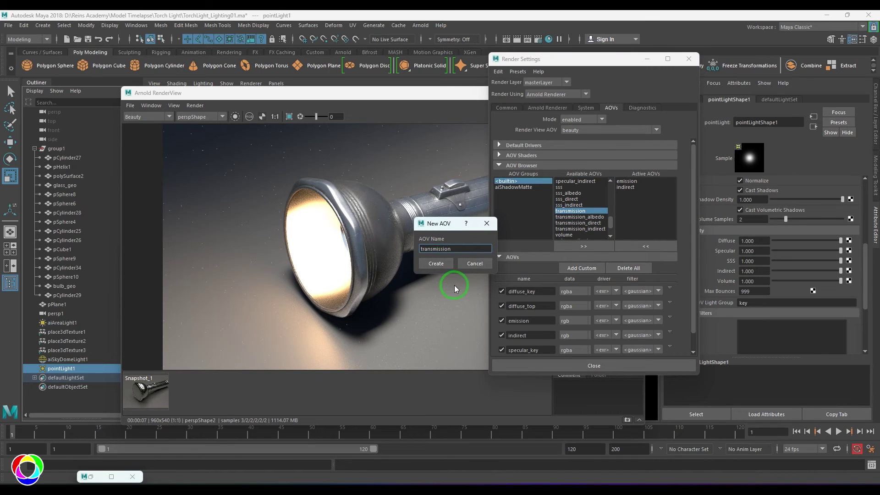
text(_key)
key(Return)
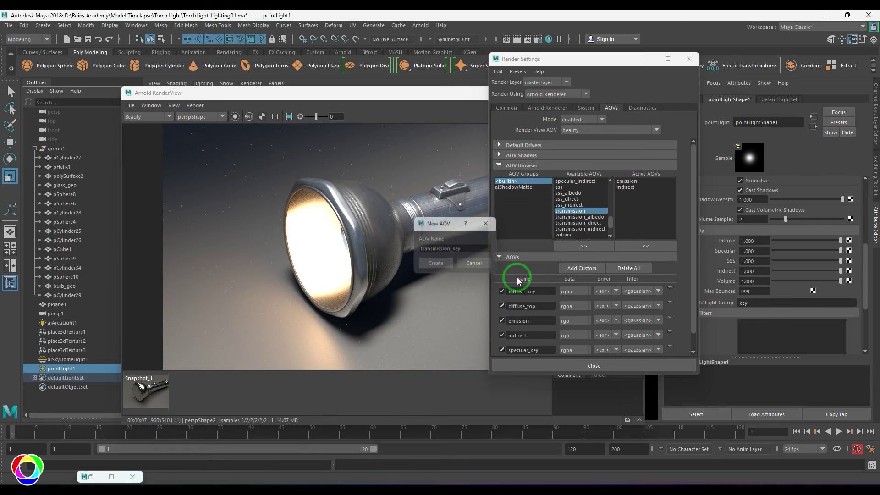
click(582, 268)
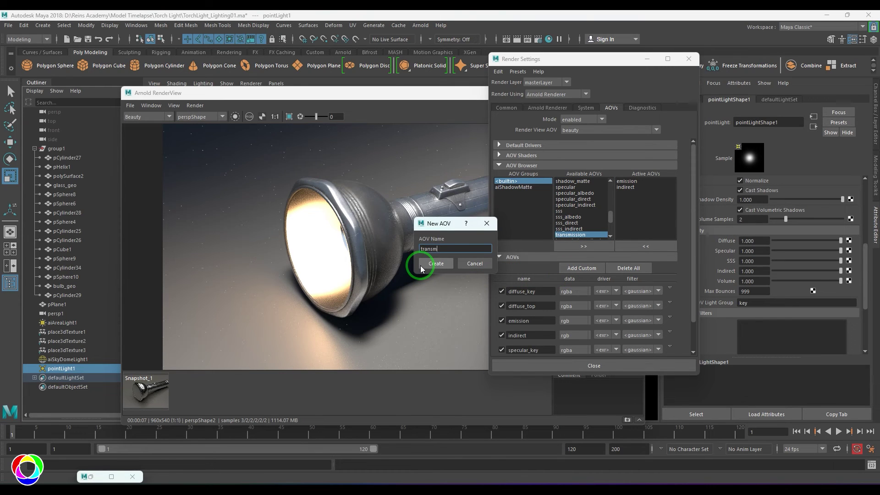
text(_top)
click(419, 264)
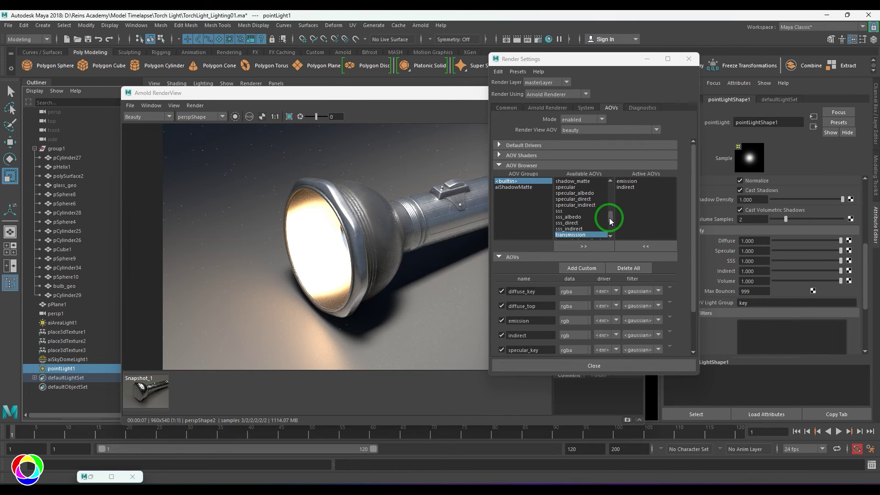
scroll(608, 218, up, 2)
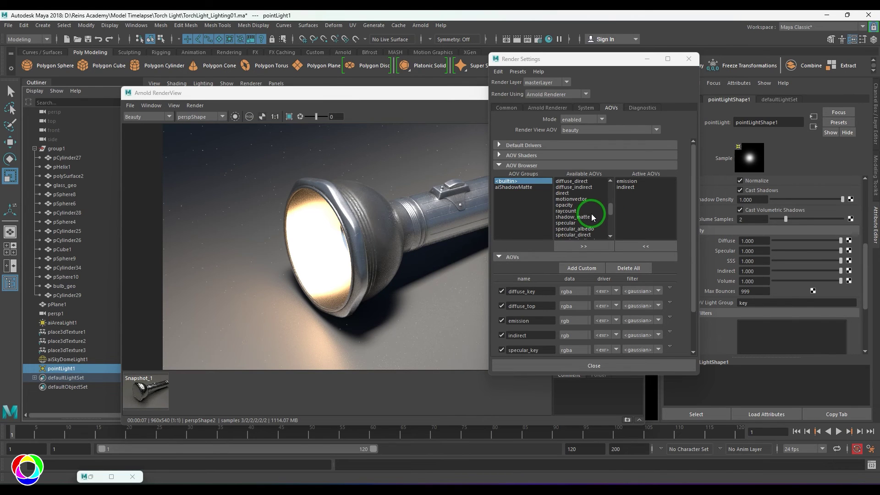
scroll(591, 216, down, 8)
scroll(602, 182, up, 10)
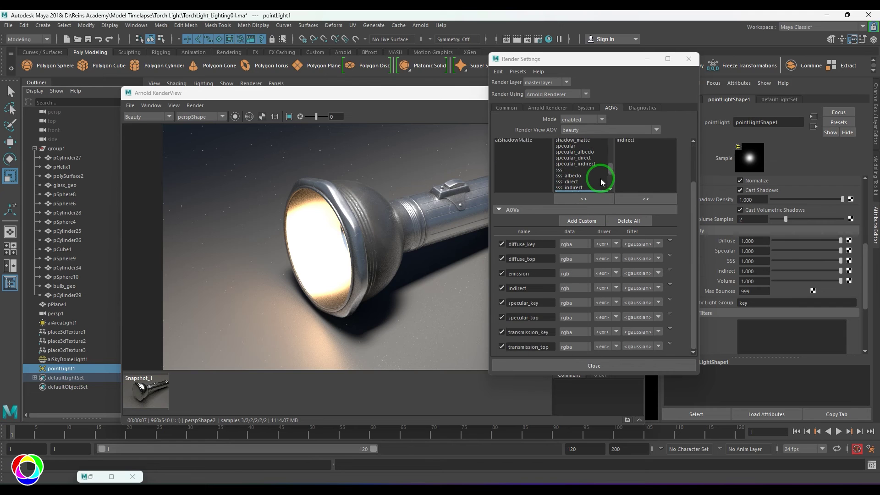
scroll(602, 182, up, 2)
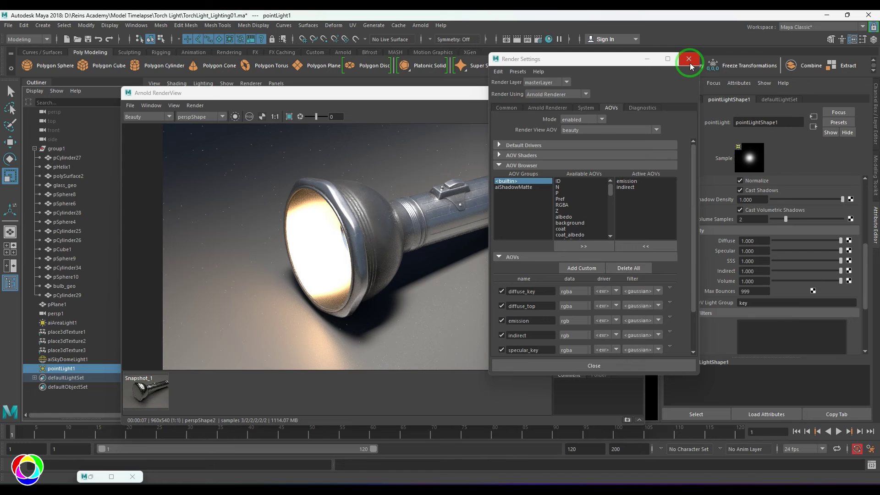
Re-render the torch with the new AOVs and inspect the diffuse_key, diffuse_top, emission and indirect passes.
click(222, 94)
click(620, 117)
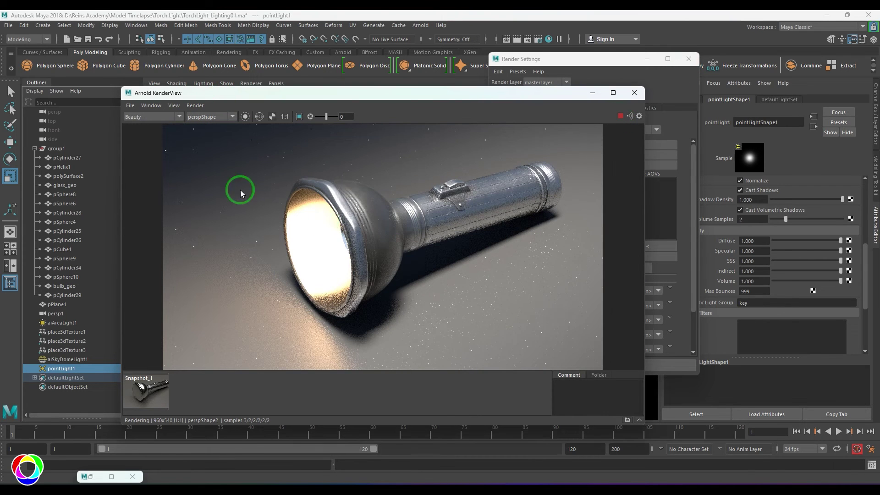
click(164, 116)
click(164, 131)
click(161, 116)
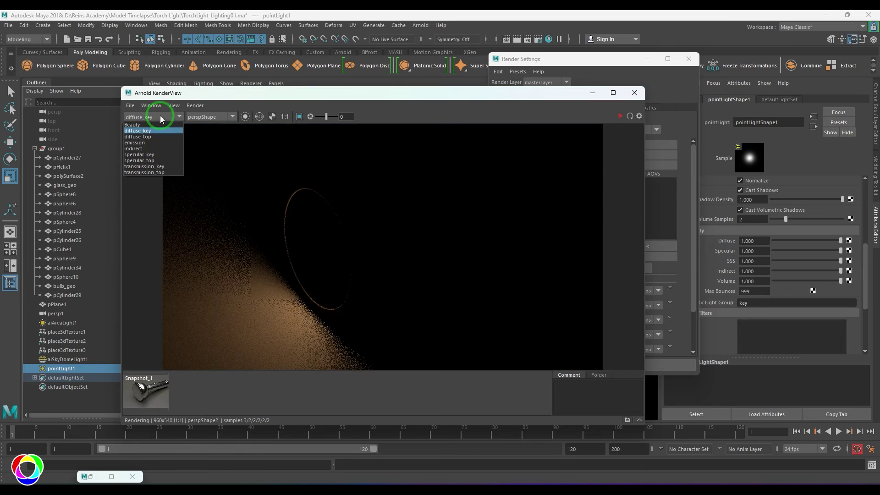
click(160, 137)
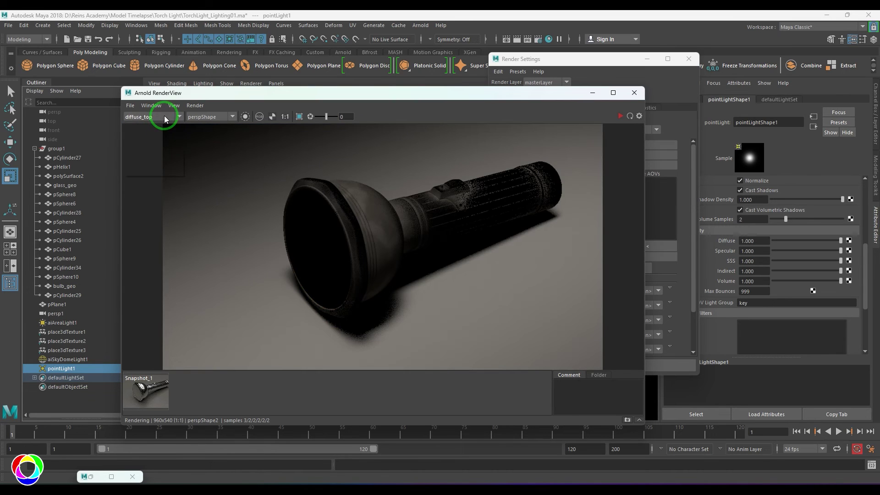
click(164, 116)
click(164, 142)
click(178, 117)
click(166, 148)
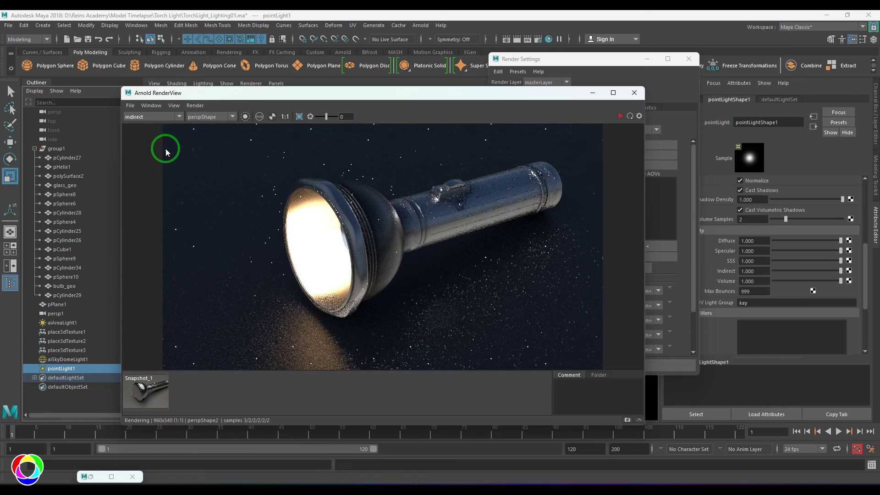
Inspect the specular_key, specular_top, transmission_key and transmission_top passes in the render, and return to the Beauty view.
click(161, 120)
click(161, 154)
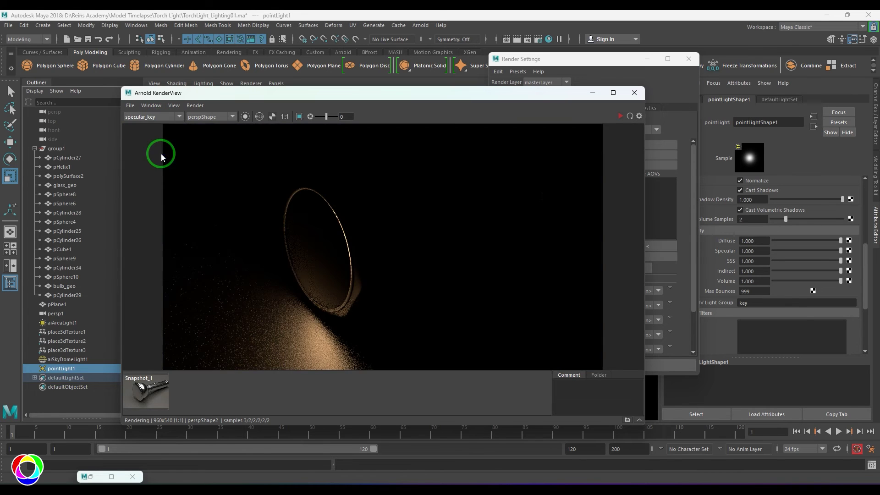
click(166, 120)
click(163, 160)
click(169, 118)
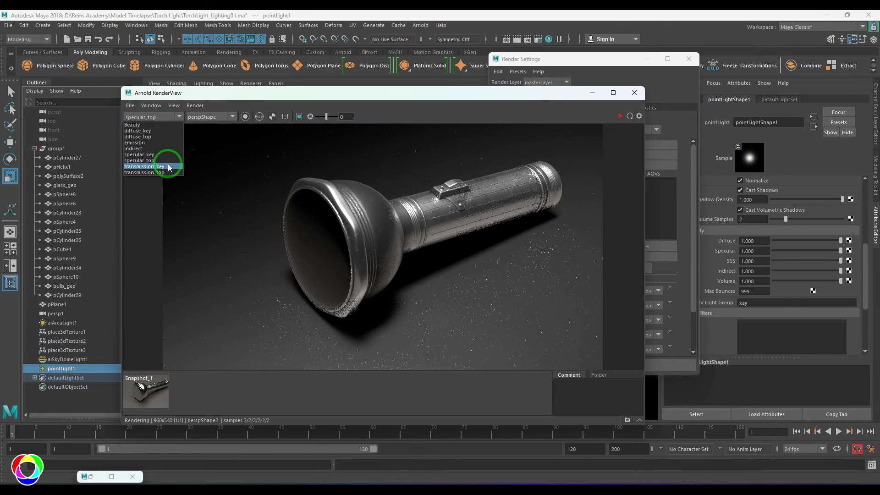
click(168, 166)
click(172, 118)
click(167, 172)
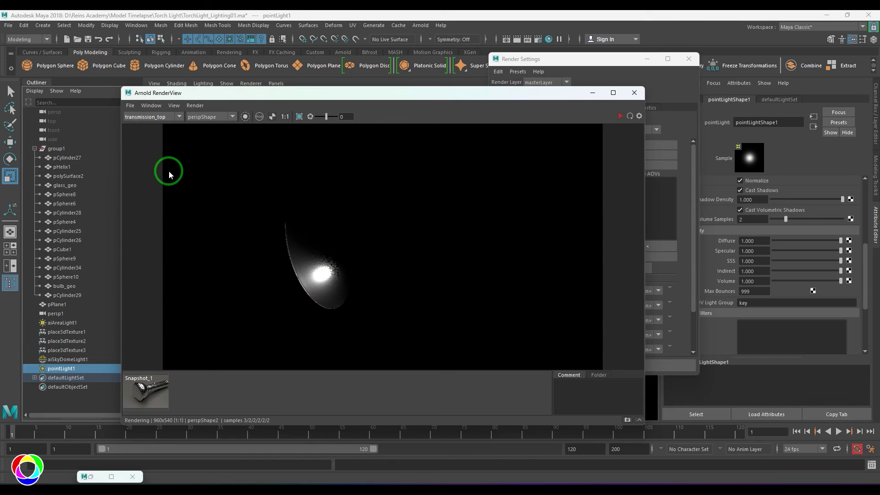
click(171, 119)
click(171, 126)
Set the render image size to 1920 by 1080 pixels in the render settings.
drag(481, 102, 415, 111)
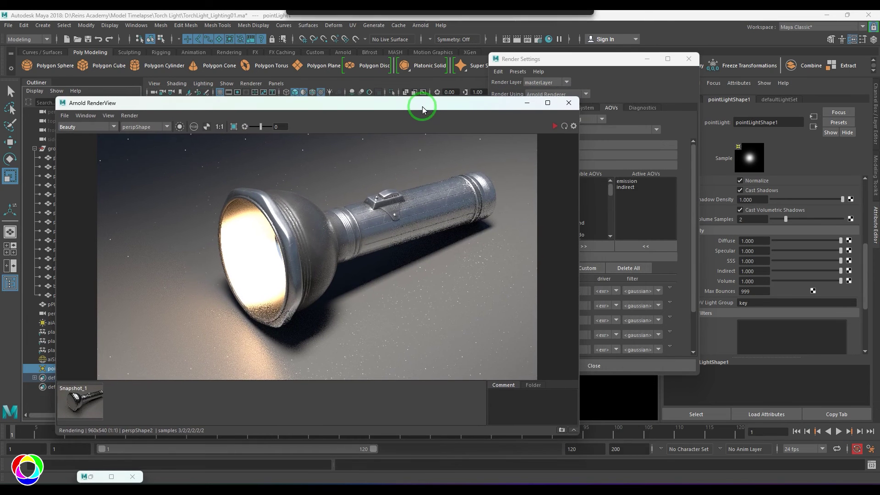
click(623, 64)
click(578, 220)
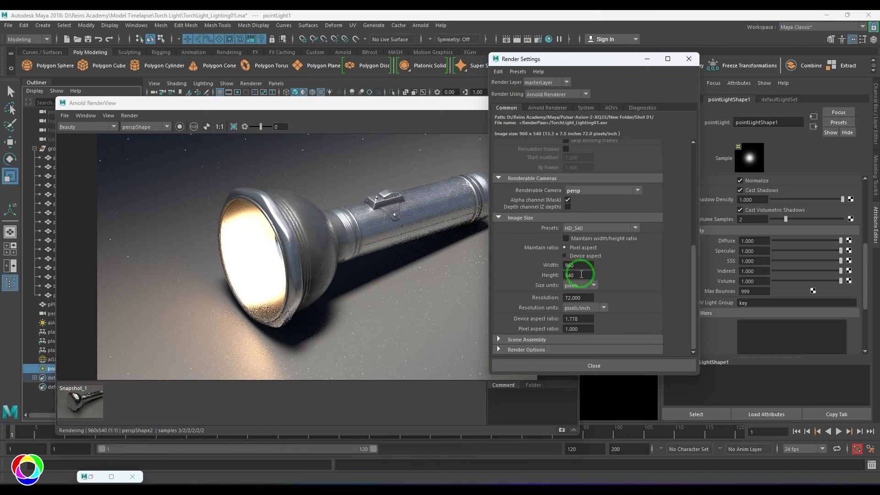
drag(585, 266, 505, 252)
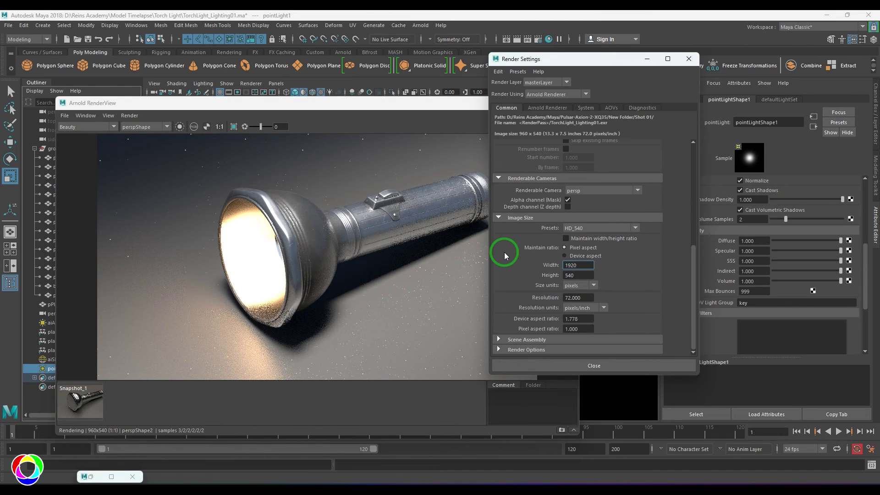
text(1920)
click(578, 274)
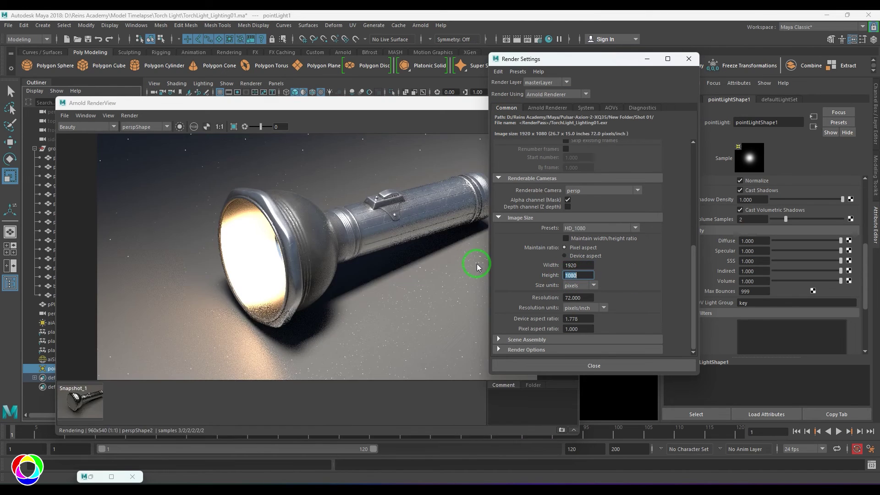
scroll(599, 244, up, 3)
Raise the Arnold sampling to Camera (AA) 5, Specular 4 and Transmission 3.
click(550, 108)
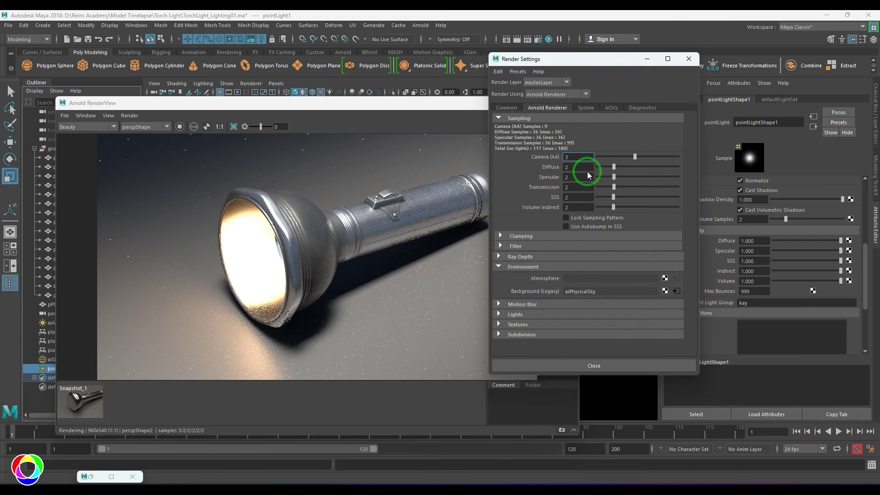
drag(581, 157, 519, 152)
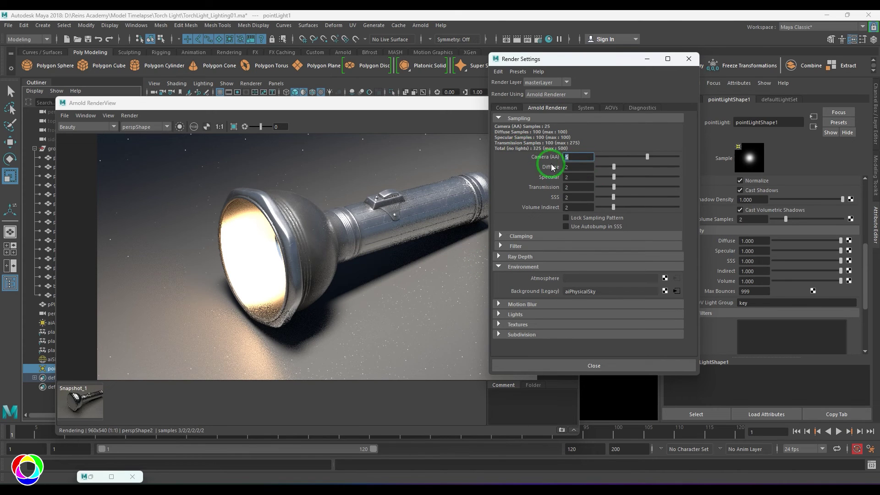
drag(581, 186, 520, 188)
text(3)
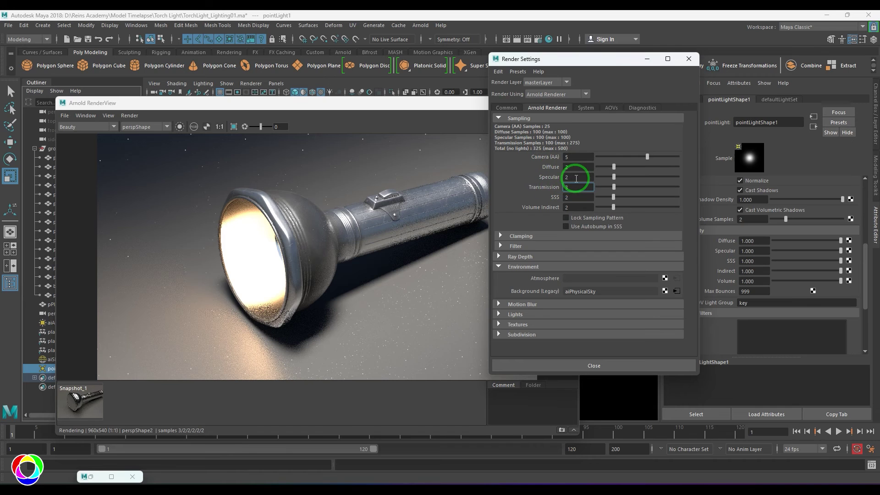
drag(576, 178, 553, 178)
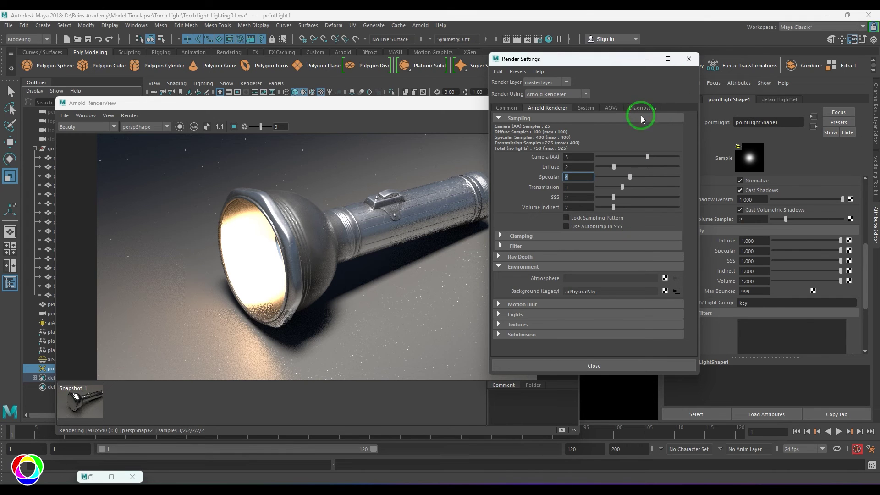
Open the exr driver attributes of the AOVs and enable Merge AOVs.
click(611, 108)
click(670, 288)
click(690, 326)
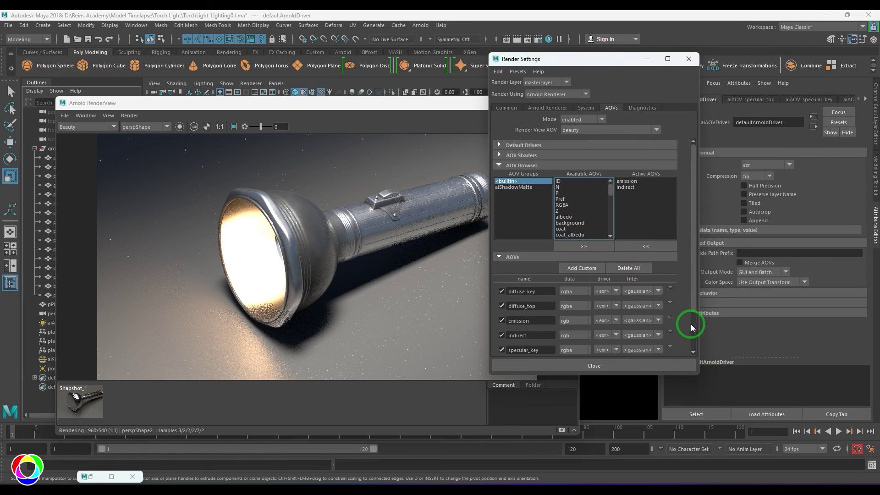
click(740, 263)
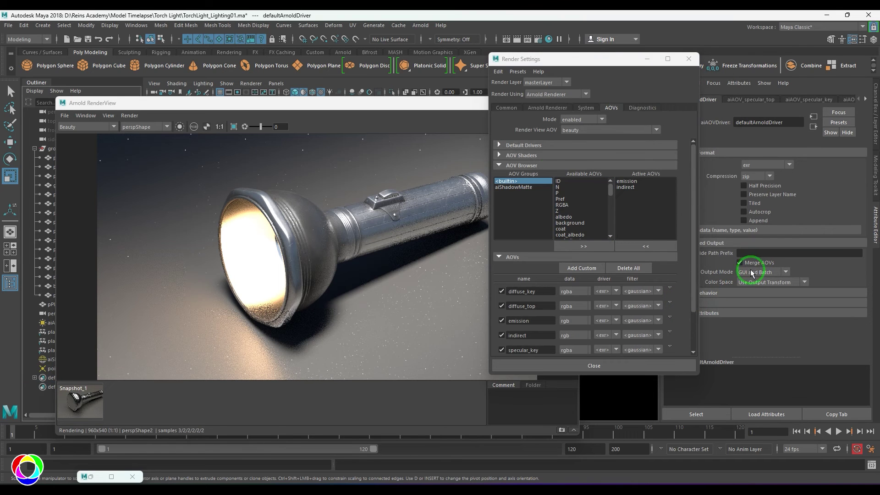
Set the project's images location to the renders folder inside the Torch Light directory and accept the project settings.
click(500, 74)
click(510, 82)
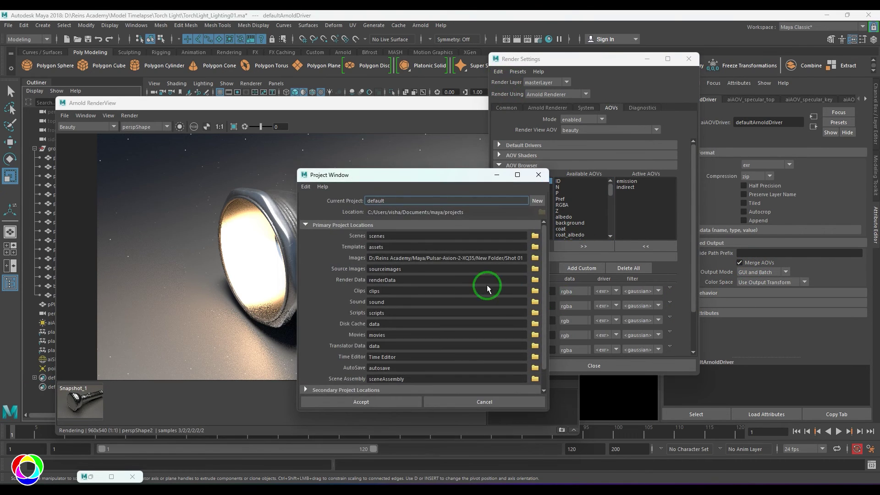
click(535, 257)
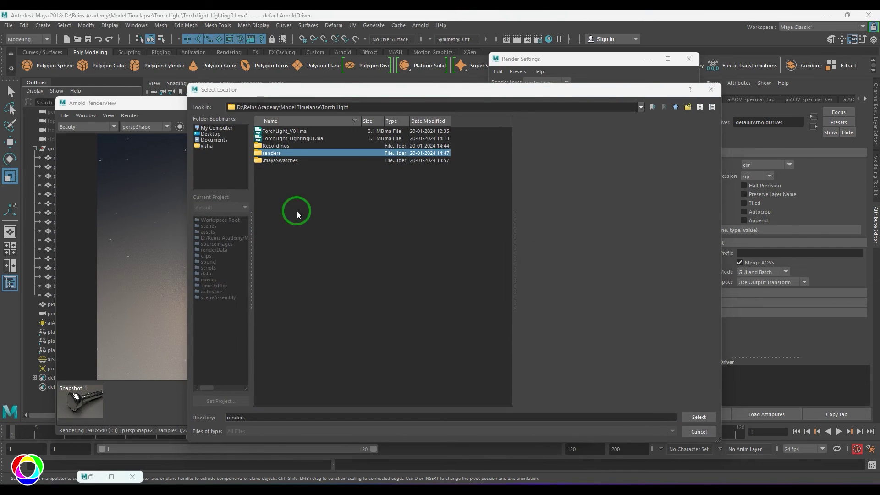
click(275, 153)
click(698, 417)
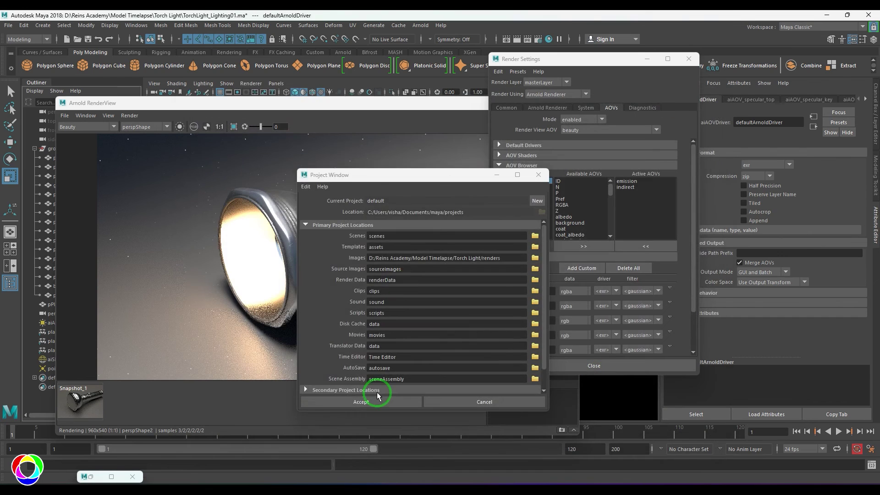
click(372, 399)
Set the renderable camera to persp1 and recheck the sampling settings and the AOV list.
click(506, 108)
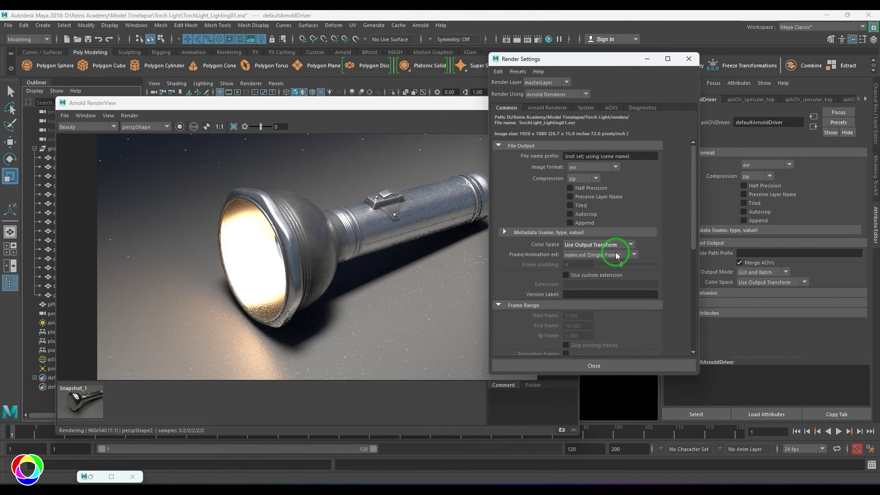
scroll(636, 270, down, 5)
click(625, 285)
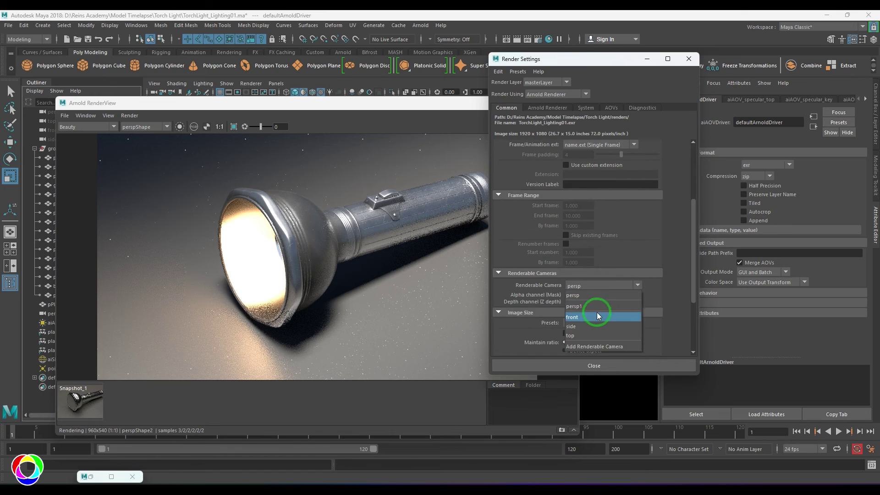
click(597, 312)
scroll(657, 286, down, 4)
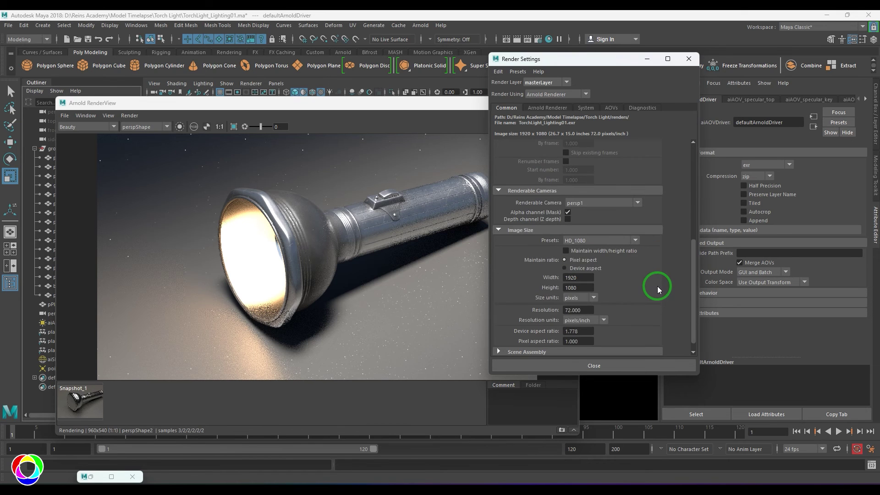
click(548, 108)
click(611, 108)
scroll(624, 275, down, 3)
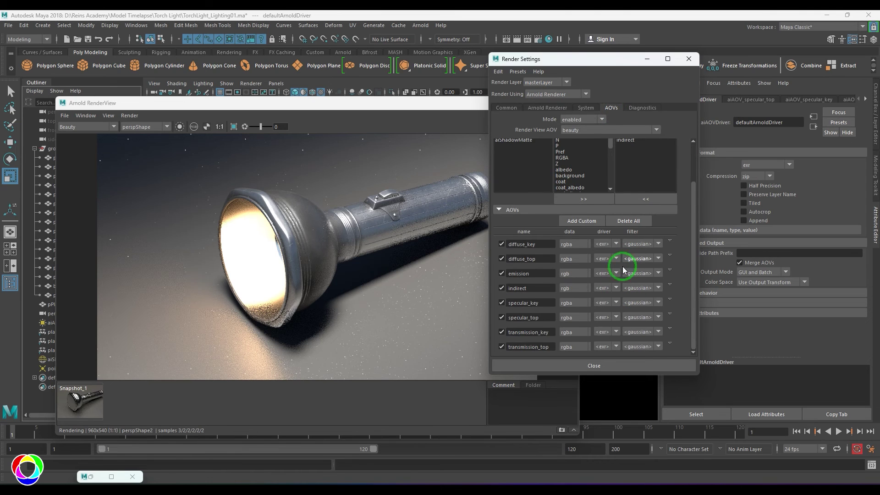
scroll(623, 270, up, 2)
click(634, 180)
click(646, 243)
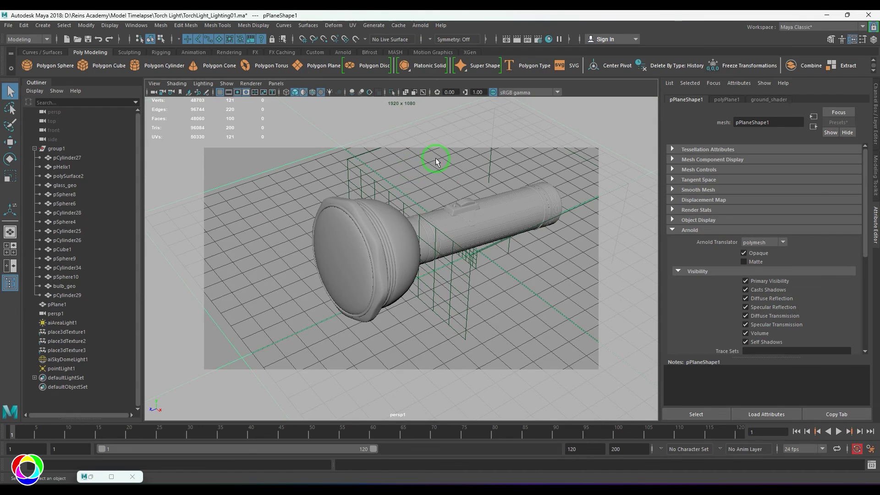
Open the Render View and enlarge its window to cover most of the workspace.
click(512, 40)
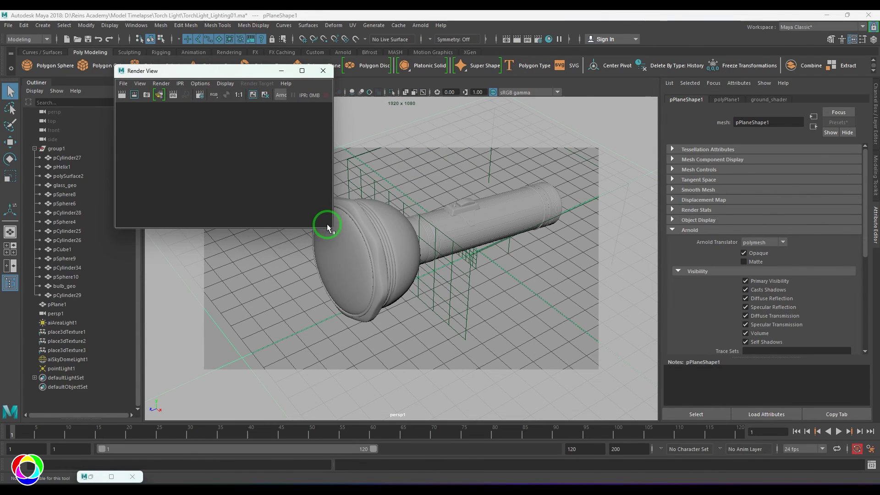
drag(330, 226, 681, 408)
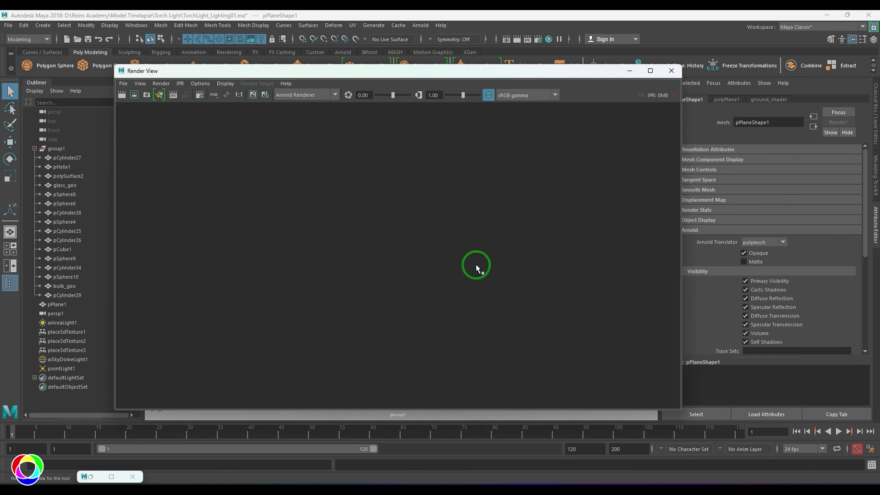
drag(340, 77, 272, 54)
drag(613, 386, 681, 422)
Render the current frame to disk with Render Sequence, using persp1 as the current camera.
click(94, 61)
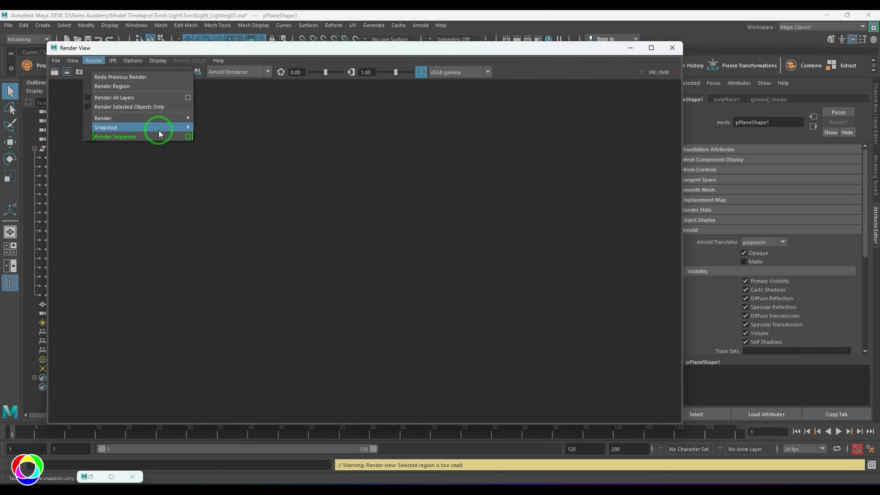
click(188, 136)
drag(691, 109, 713, 93)
click(728, 122)
click(726, 149)
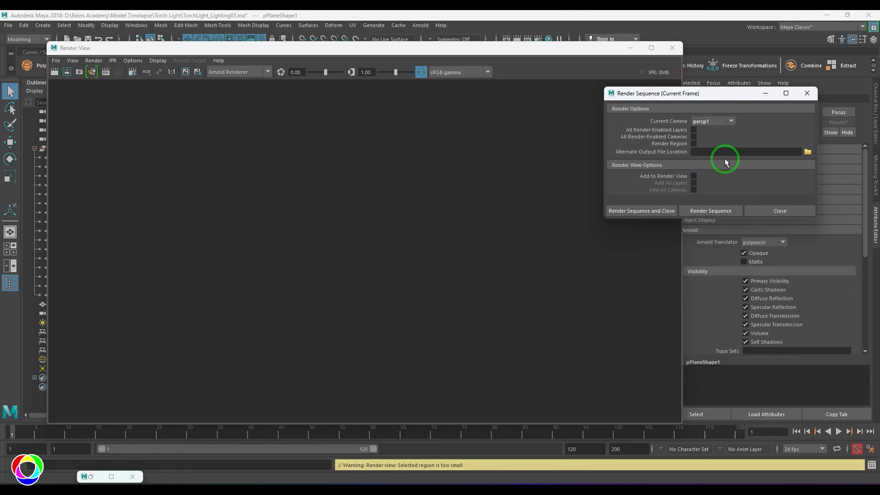
click(635, 211)
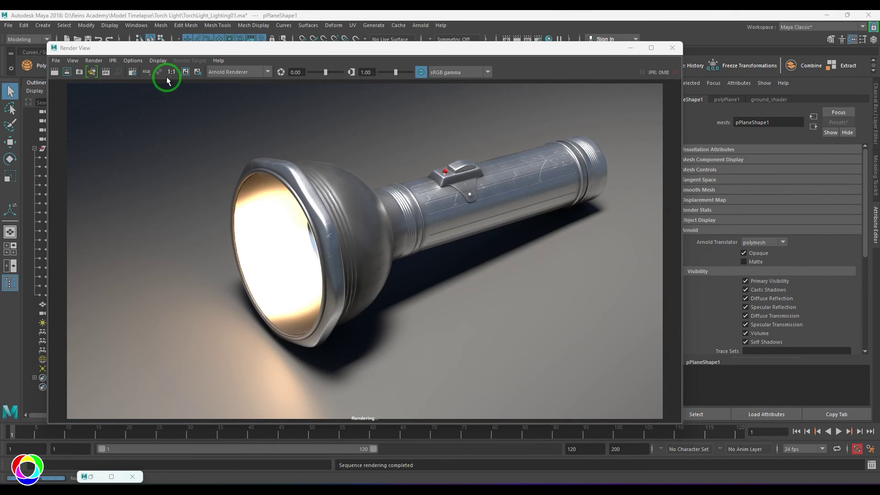
Inspect the finished torch render enlarged and at actual size.
click(171, 72)
double_click(494, 54)
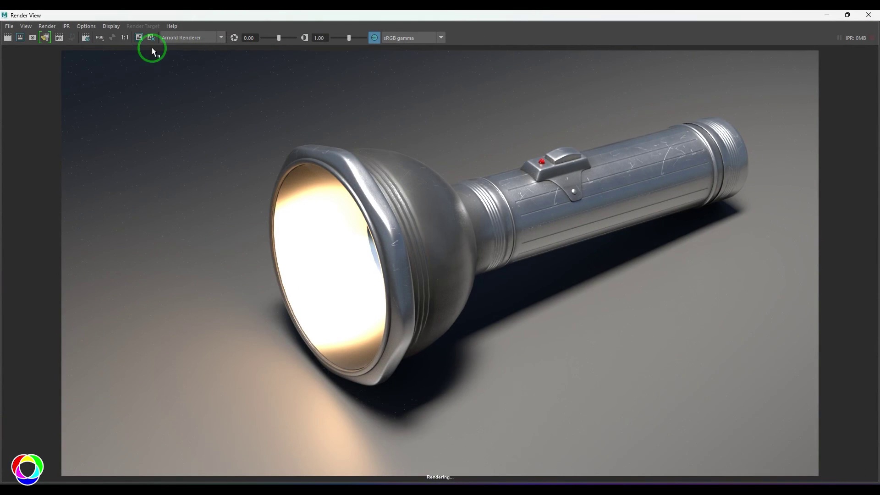
click(125, 37)
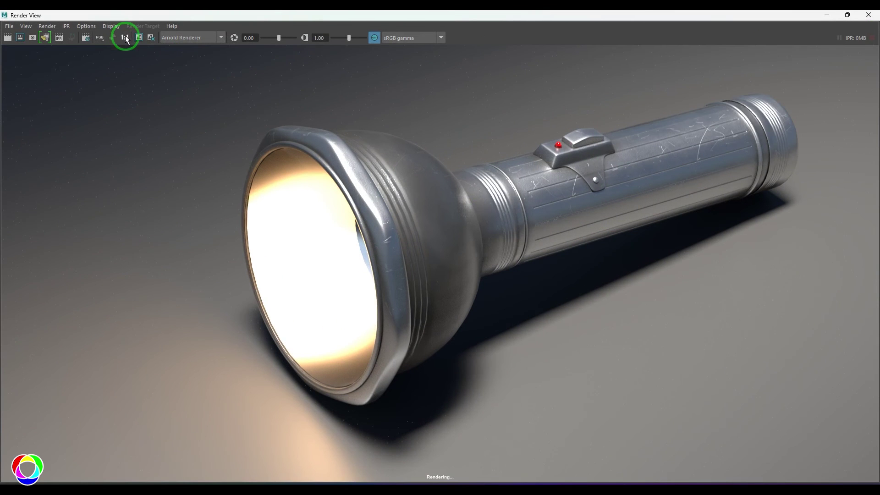
double_click(669, 13)
Switch to After Effects, apply EXtractoR to the TorchLight_Lighting01.exr layer and extract the diffuse_top pass.
click(495, 484)
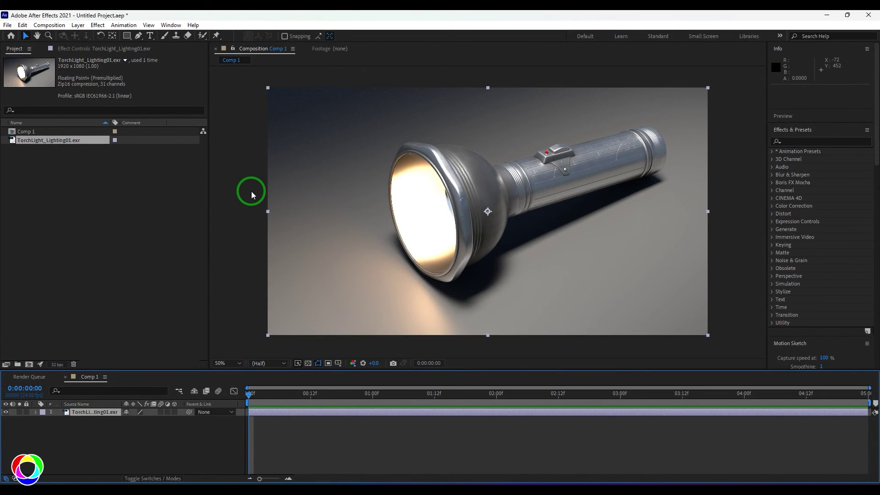
click(796, 141)
text(ex)
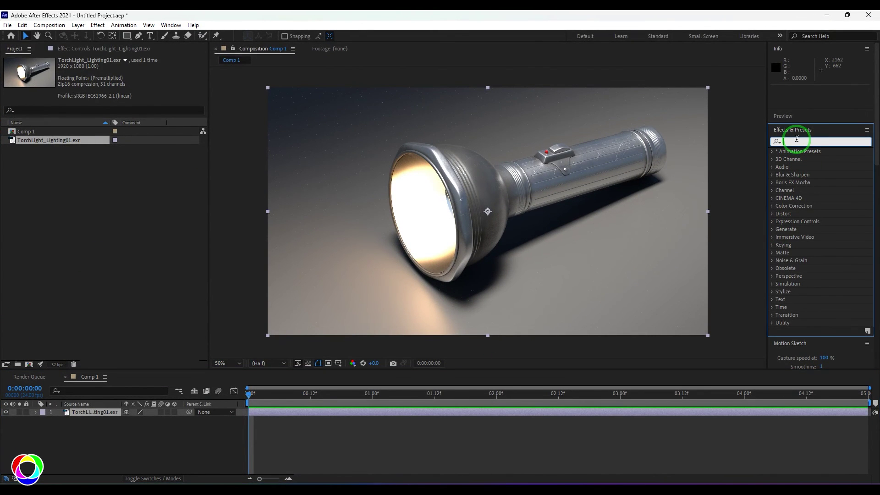
text(tra)
drag(799, 167, 104, 413)
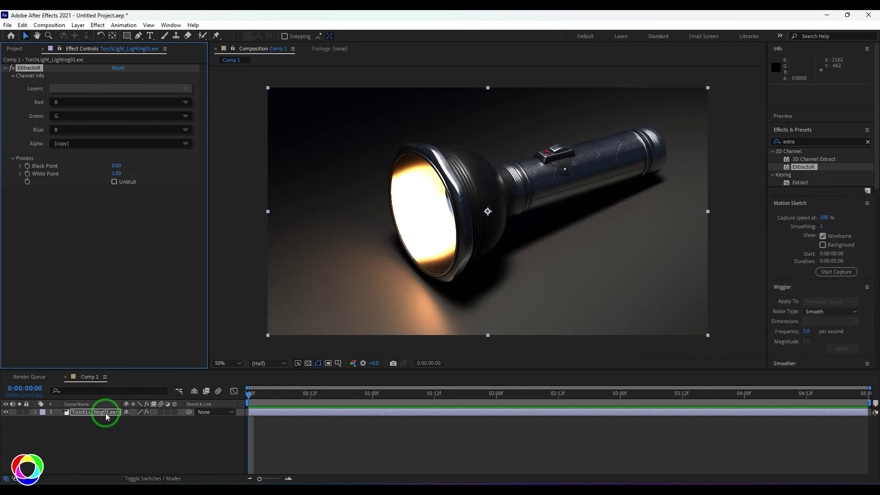
click(103, 90)
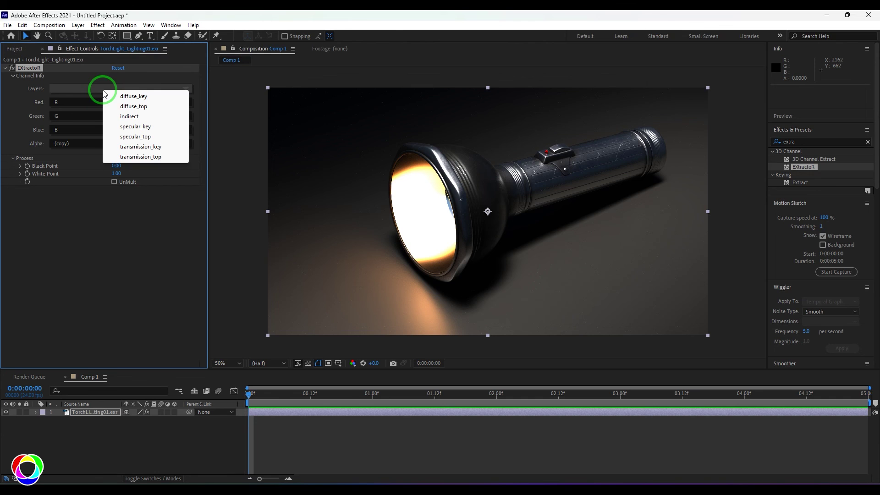
click(127, 107)
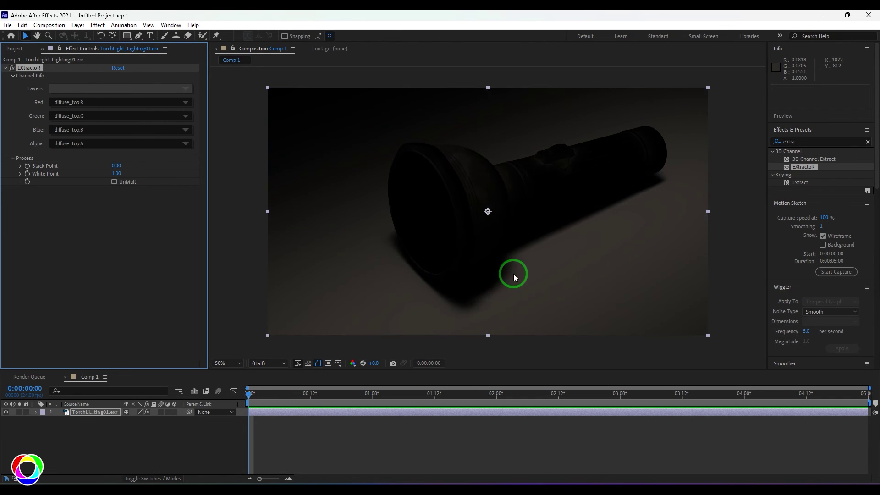
Add the Color Profile Converter effect to the torch layer and enable Linearize Input Profile.
double_click(809, 141)
text(prof)
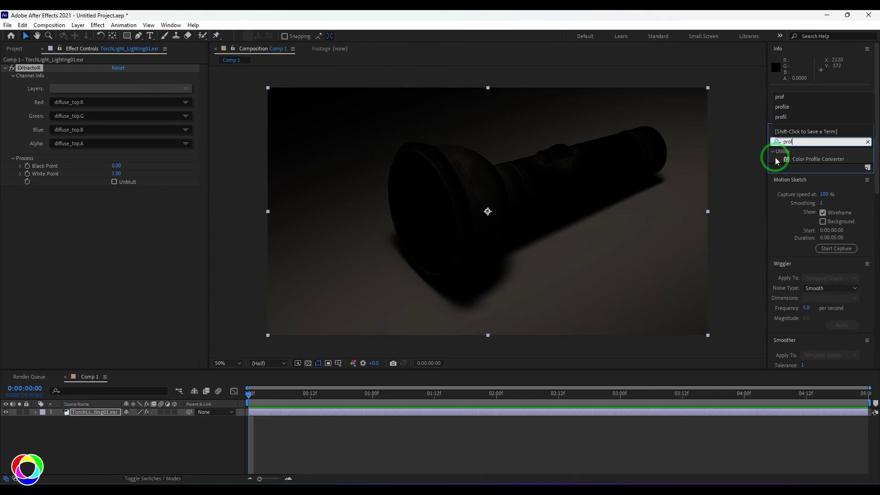
drag(777, 161, 96, 412)
click(114, 205)
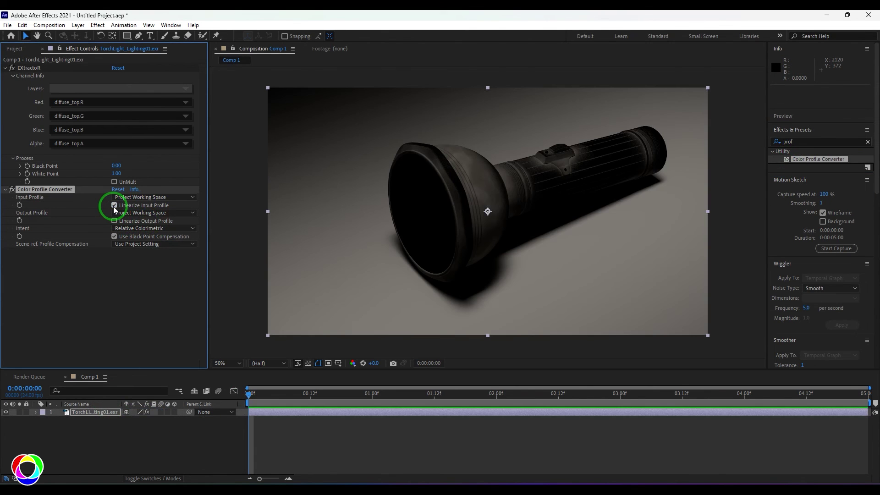
Duplicate the TorchLight_Lighting01.exr layer and set EXtractoR on the copy to the diffuse_key pass.
click(87, 453)
click(93, 412)
key(ctrl+d)
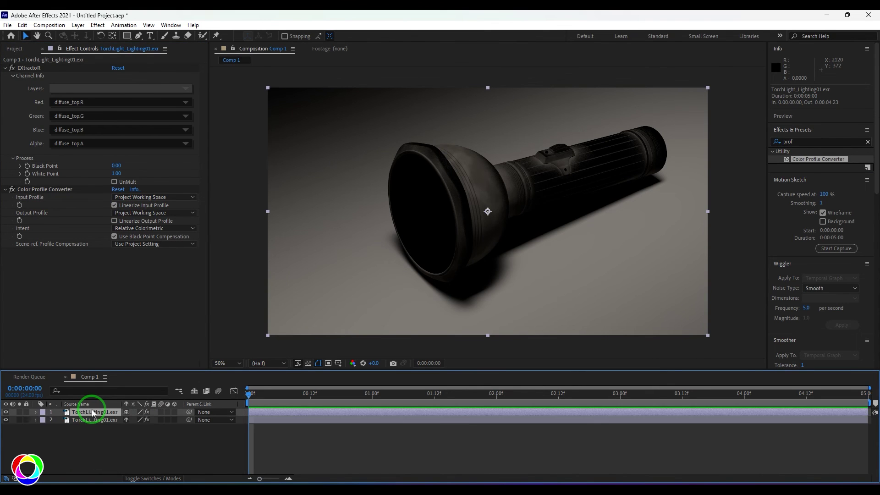
click(122, 88)
click(145, 98)
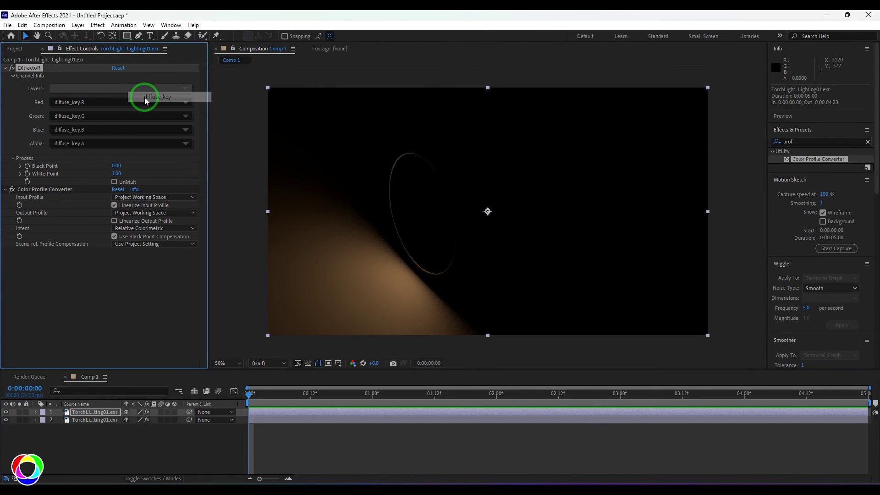
Set the diffuse_key layer's blending mode to Screen.
click(78, 25)
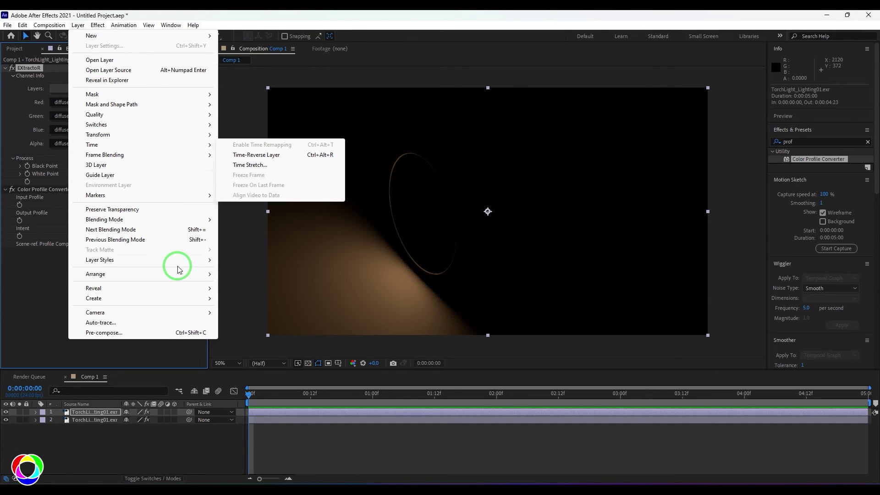
mouse_move(187, 220)
click(269, 220)
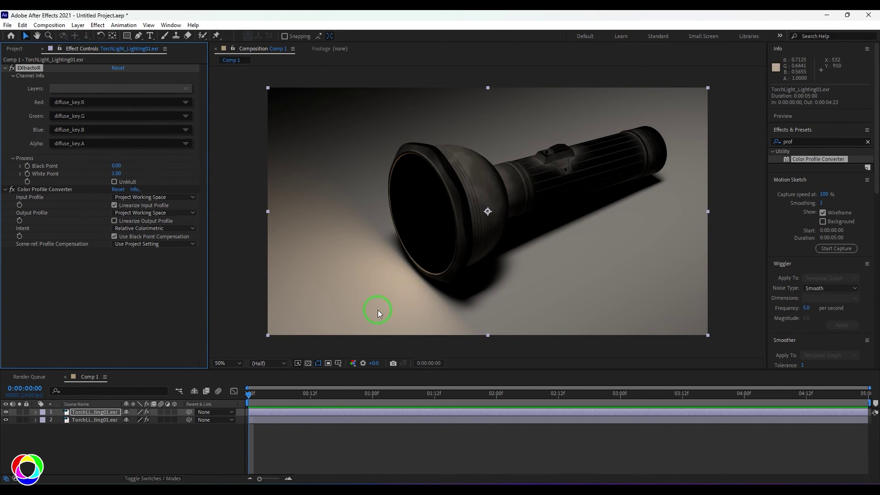
Add an adjustment layer above both torch layers and apply the Curves color correction effect to it.
right_click(133, 452)
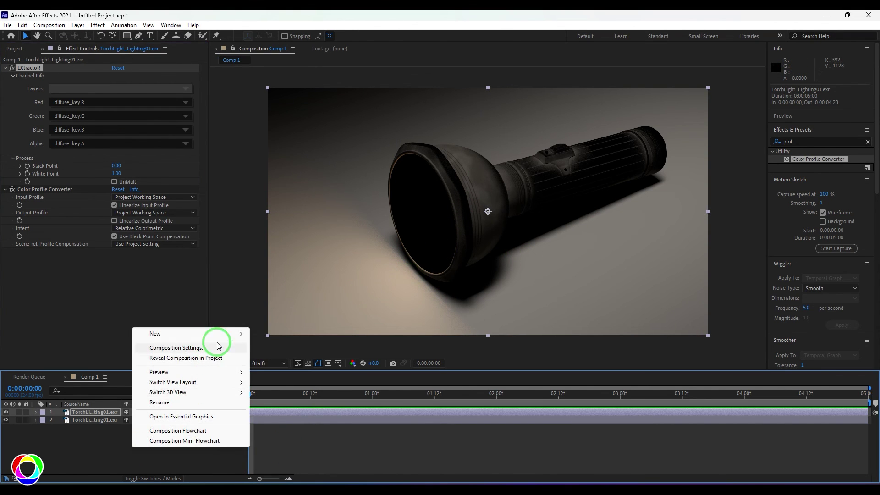
mouse_move(229, 334)
click(300, 411)
click(809, 142)
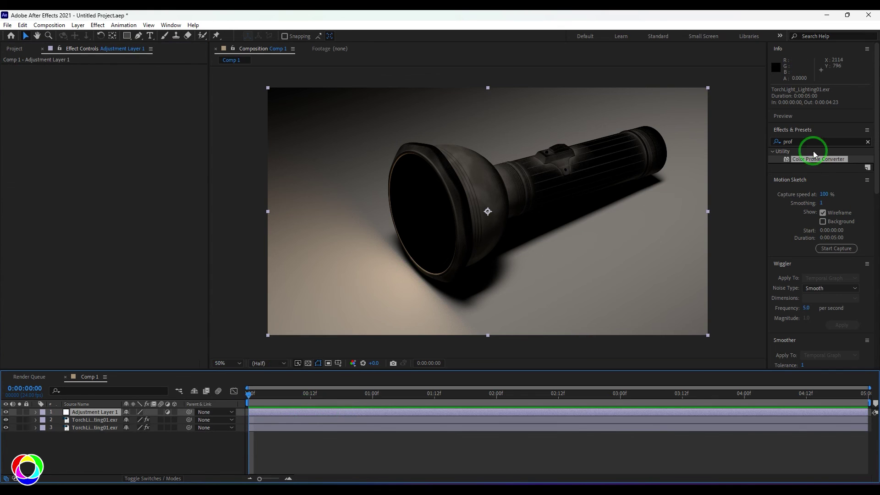
key(BackSpace)
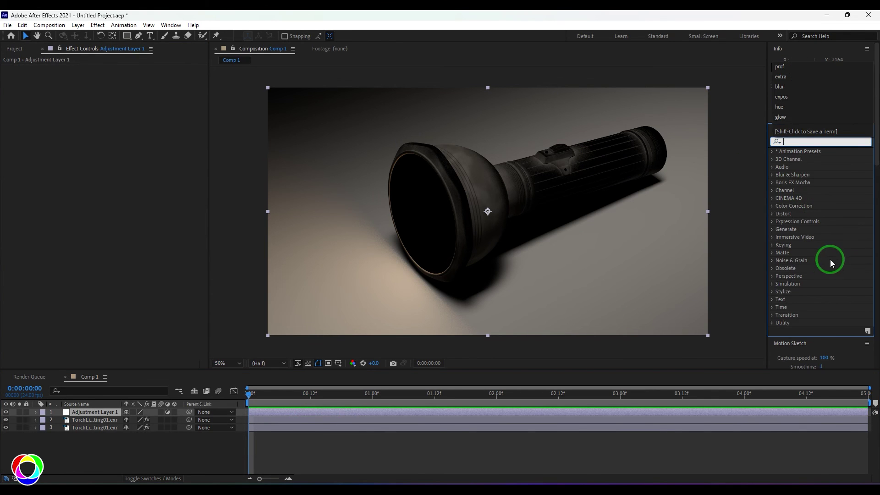
click(772, 206)
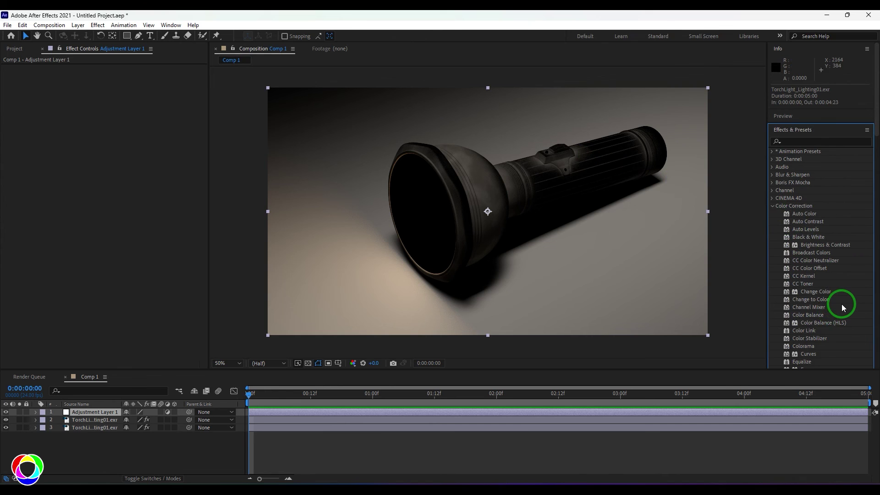
scroll(841, 304, down, 1)
click(806, 322)
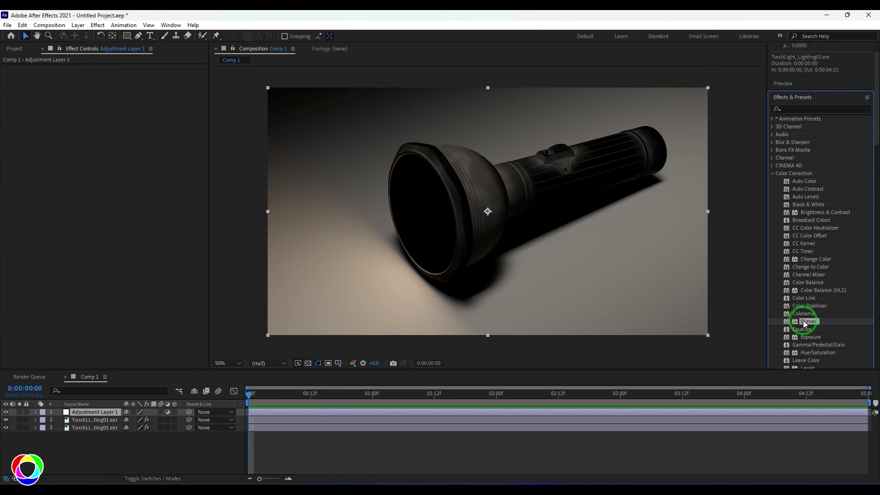
drag(789, 324, 82, 413)
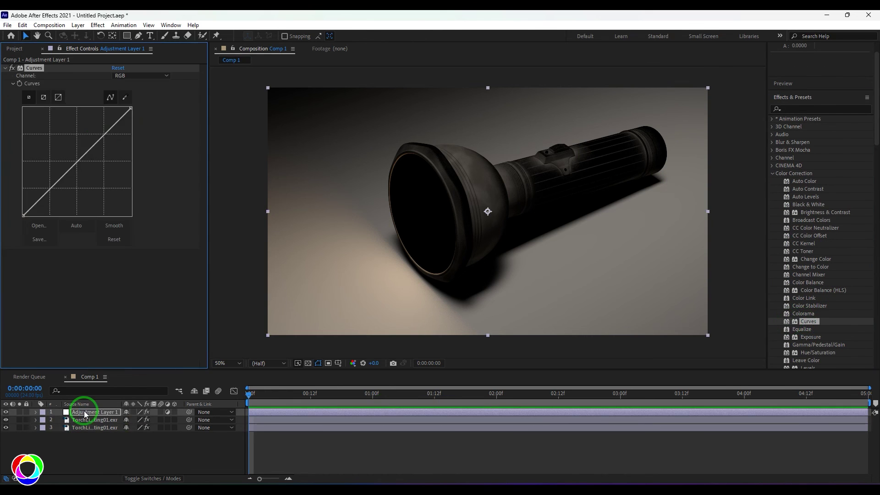
mouse_move(102, 137)
mouse_down()
mouse_move(106, 163)
mouse_move(103, 152)
mouse_up()
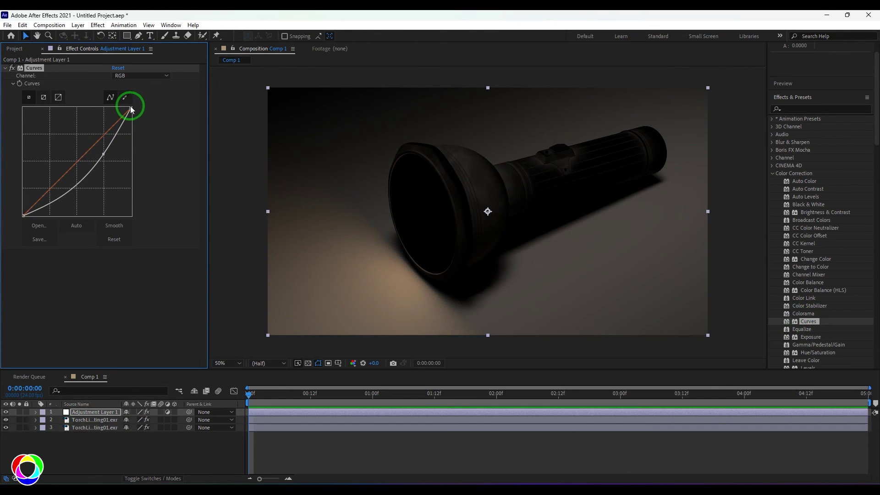
drag(130, 108, 133, 121)
drag(105, 155, 131, 171)
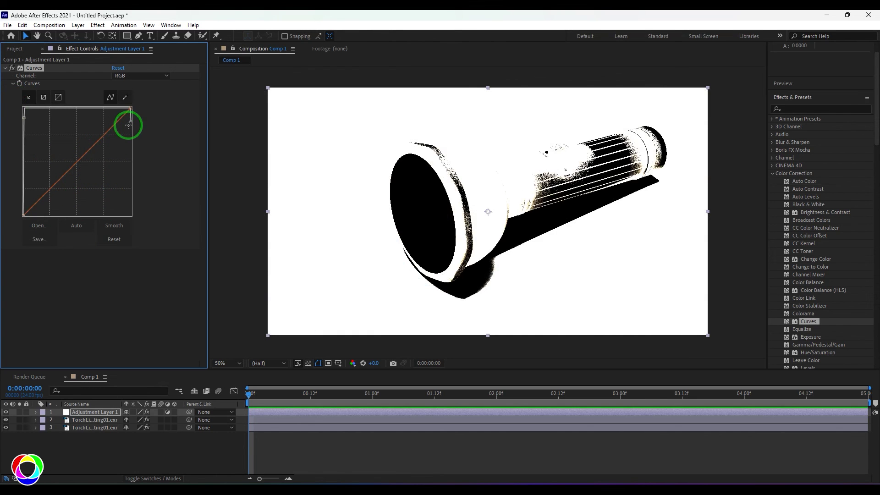
click(118, 68)
Darken the image by pulling down the midpoint and the white end point of the adjustment layer's RGB curve.
drag(74, 164, 82, 171)
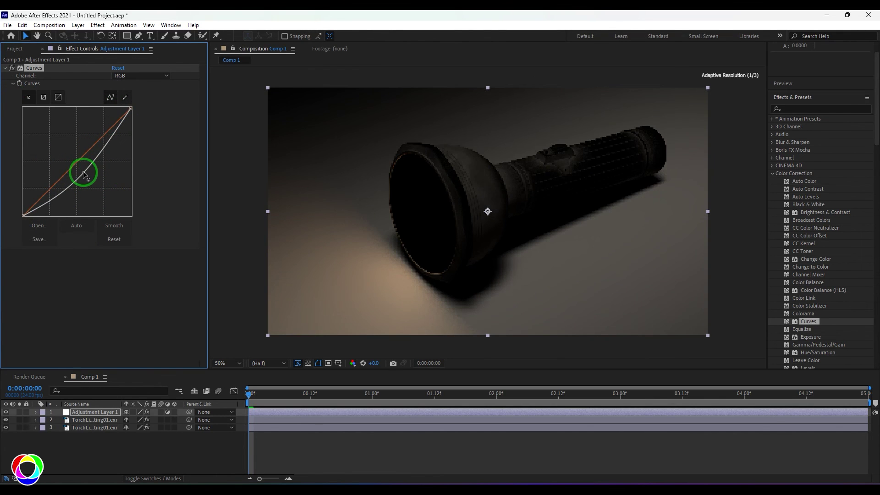
drag(131, 108, 131, 129)
drag(83, 173, 82, 186)
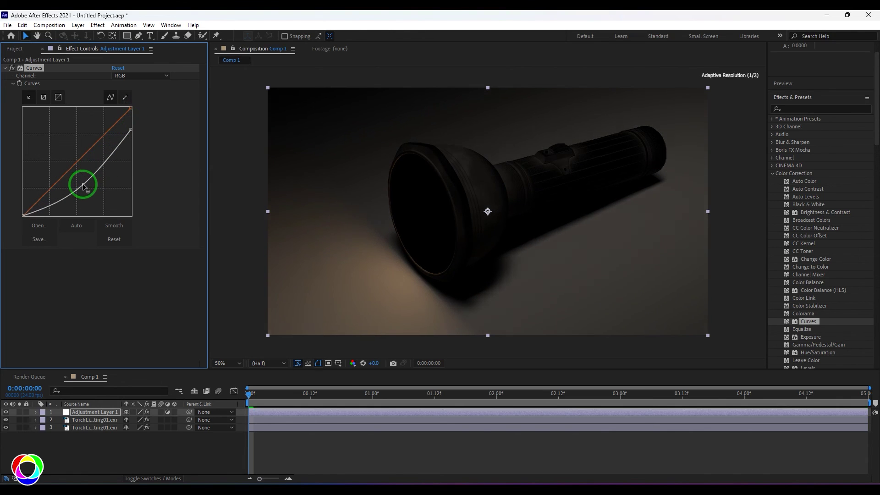
drag(131, 129, 134, 148)
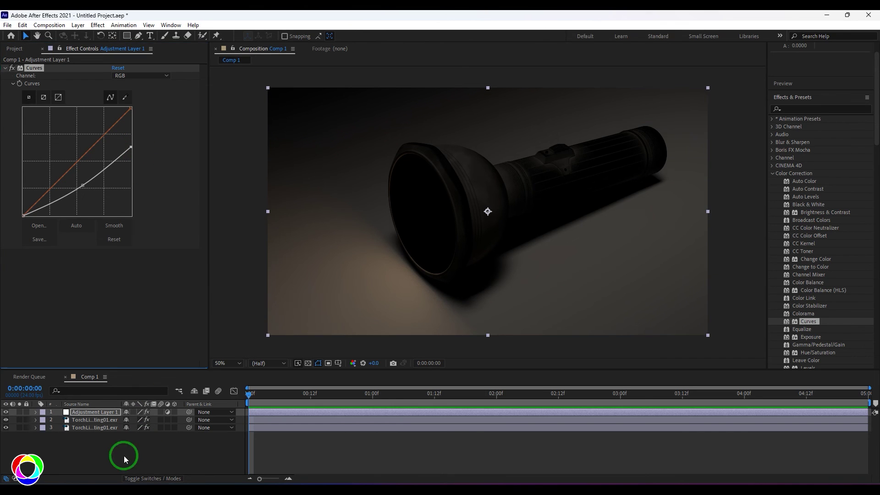
Duplicate the diffuse_key layer, place the copy above the adjustment layer and extract the indirect pass on it.
click(94, 421)
key(ctrl+d)
drag(94, 421, 96, 412)
click(124, 90)
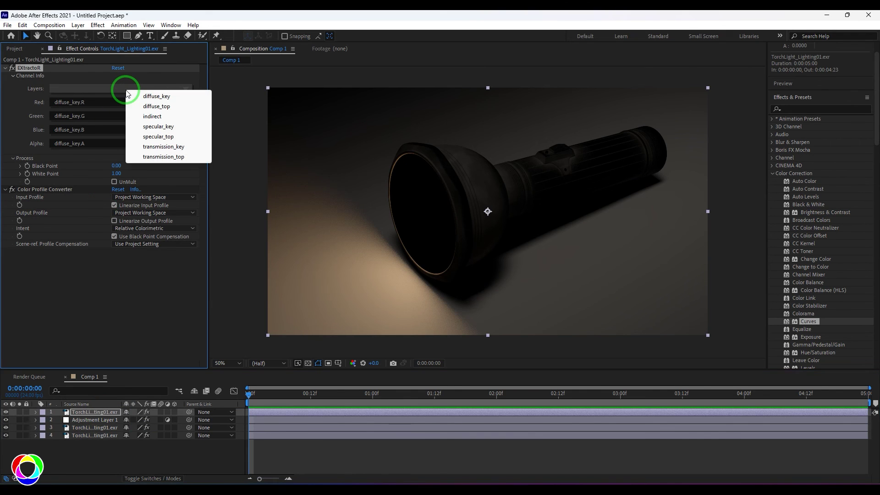
click(147, 116)
click(95, 454)
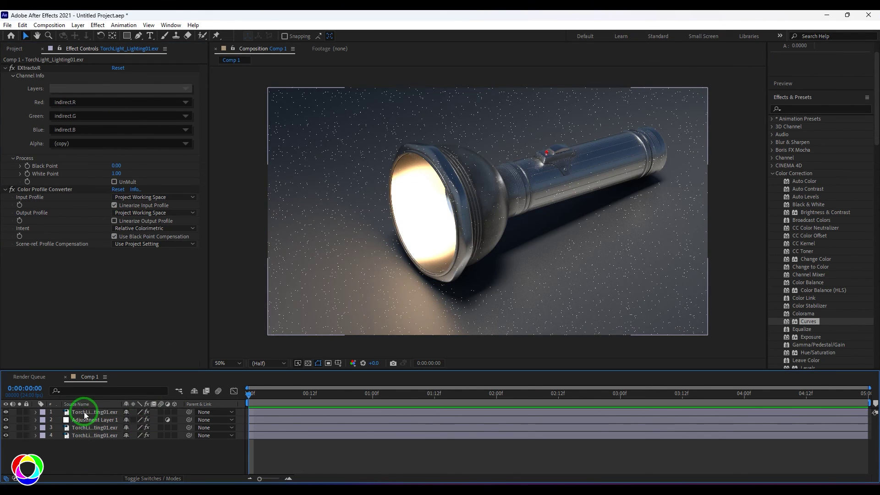
Apply the Screen blending mode to the indirect layer.
click(88, 411)
click(78, 25)
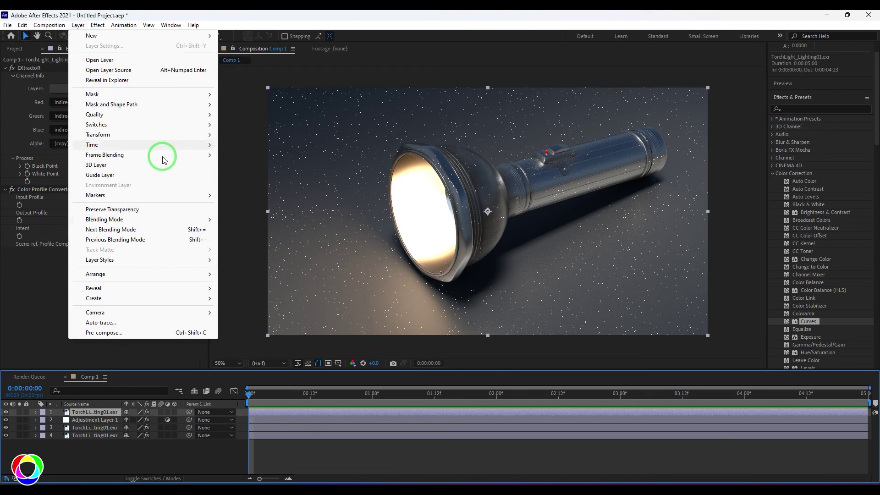
mouse_move(184, 219)
click(262, 216)
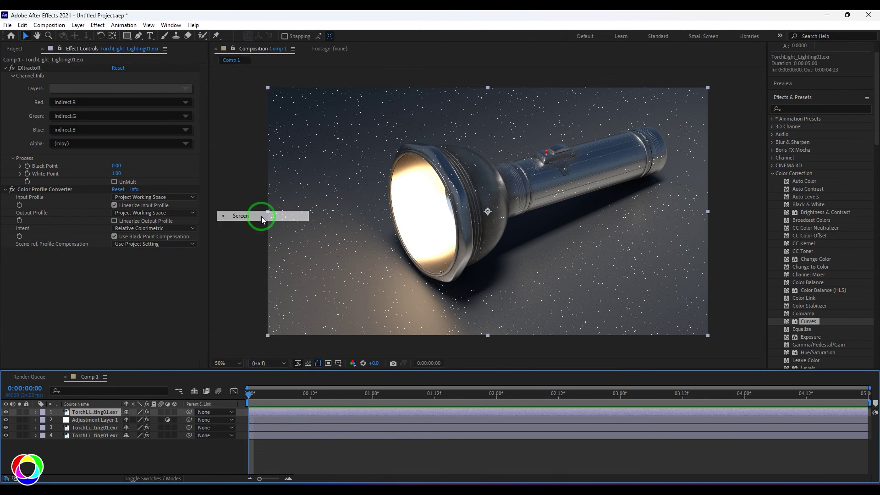
Toggle the indirect layer's visibility repeatedly to compare the composite with and without that pass.
click(60, 444)
click(11, 415)
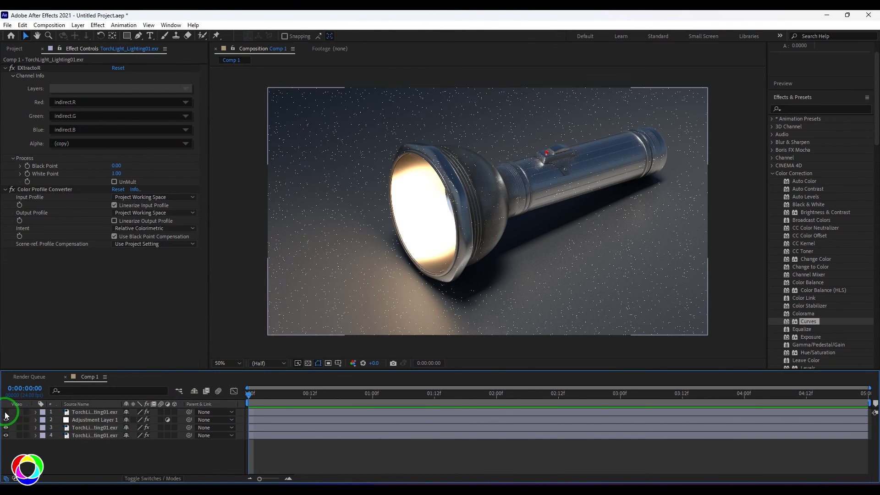
click(6, 413)
click(5, 411)
click(5, 412)
click(5, 412)
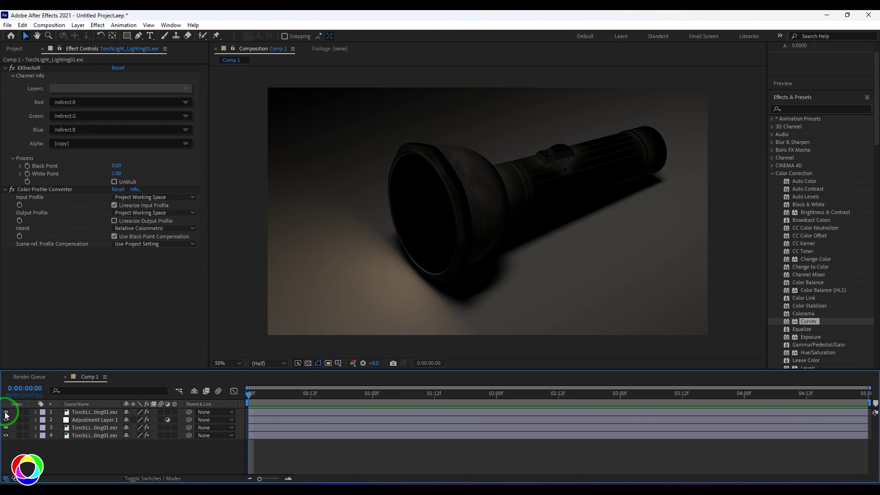
click(5, 412)
Duplicate the diffuse_key layer, move the copy to the top of the stack and extract the specular_top pass on it.
click(89, 429)
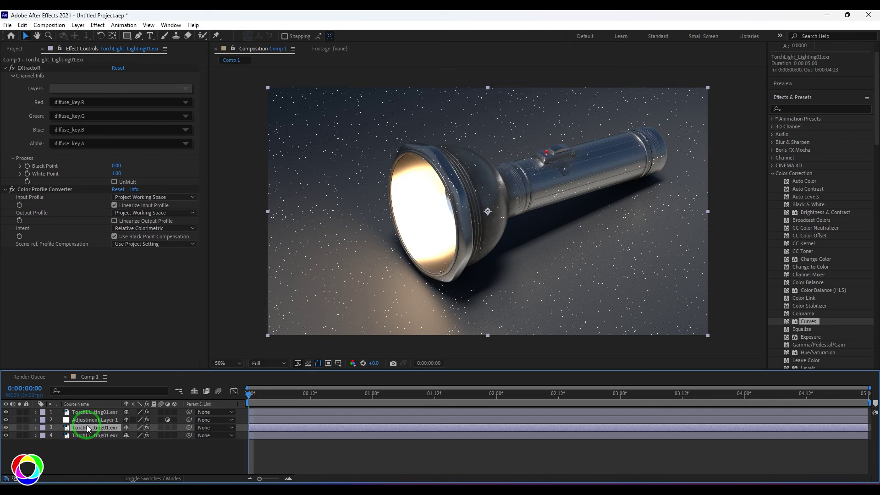
key(ctrl+d)
drag(88, 427, 94, 410)
click(114, 89)
click(167, 127)
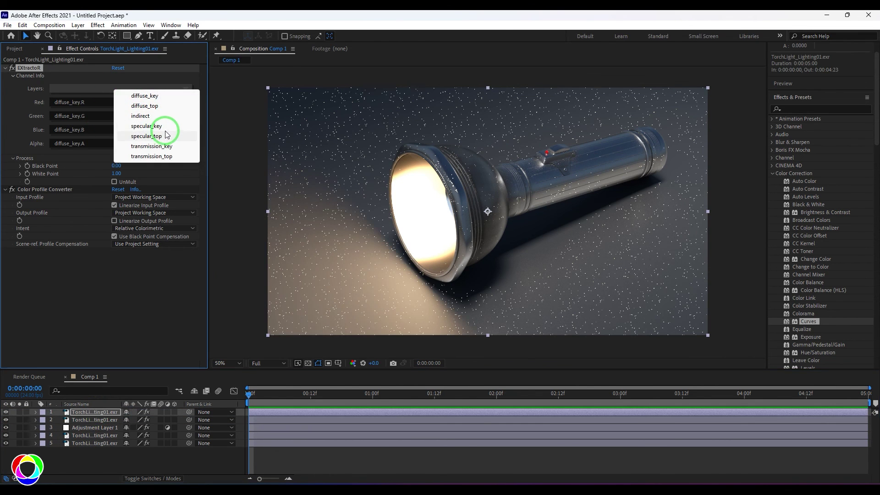
click(98, 88)
click(130, 138)
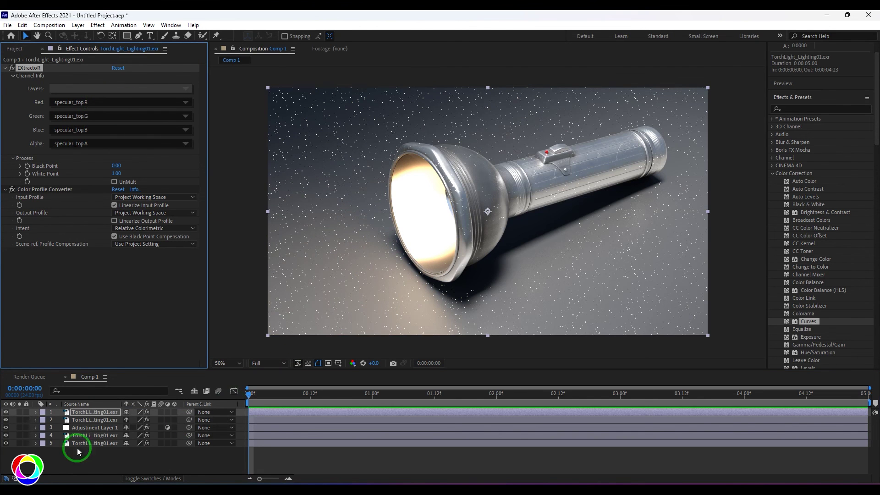
Check the composite without the indirect layer, then switch that layer's EXtractoR pass to specular_key.
click(6, 421)
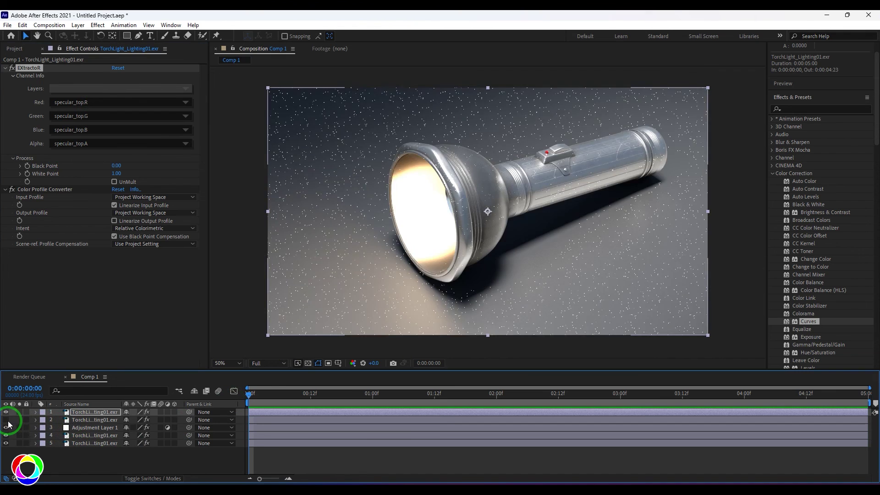
click(92, 421)
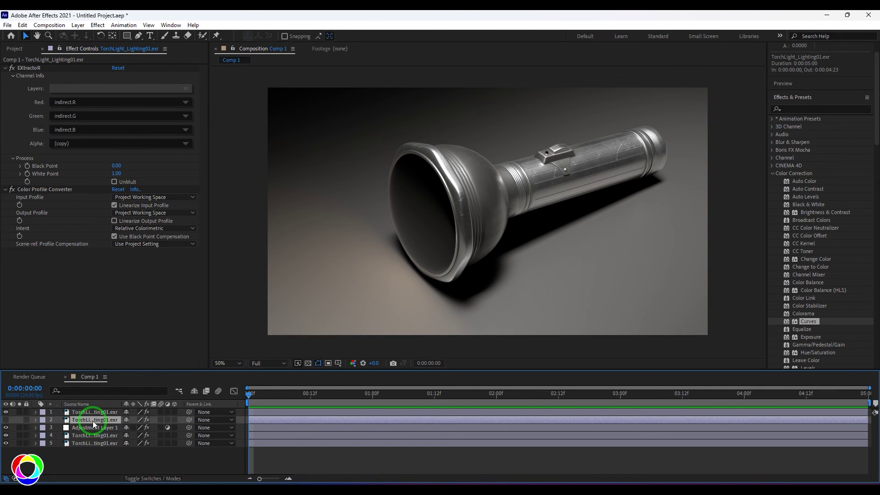
click(6, 420)
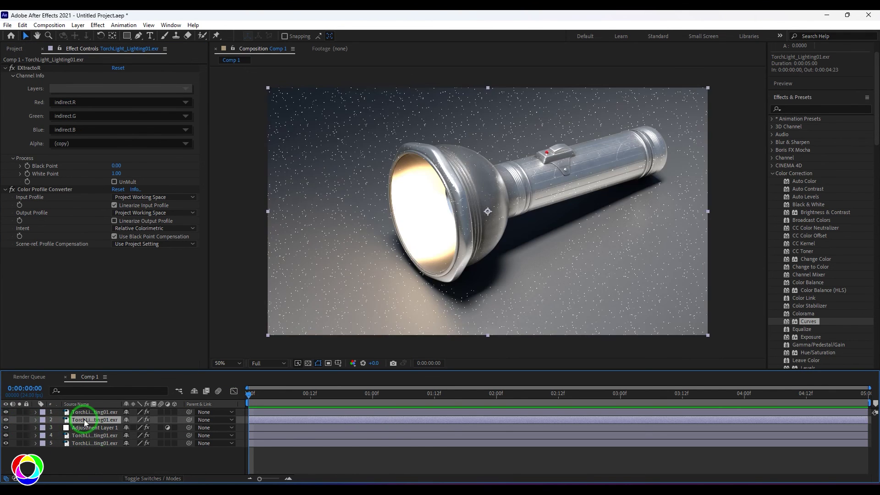
click(95, 413)
click(95, 421)
click(142, 94)
click(204, 125)
click(101, 425)
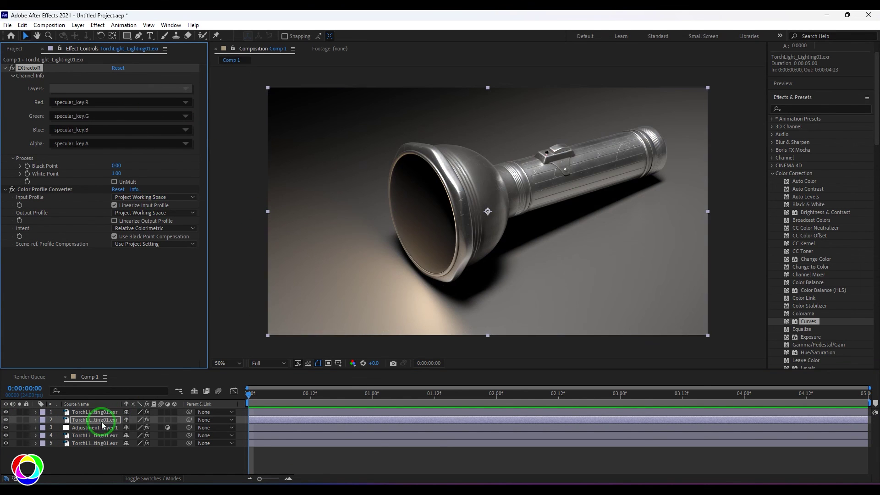
Set the specular_key layer's blending mode to Screen and check its contribution while the specular_top layer is temporarily hidden.
click(6, 412)
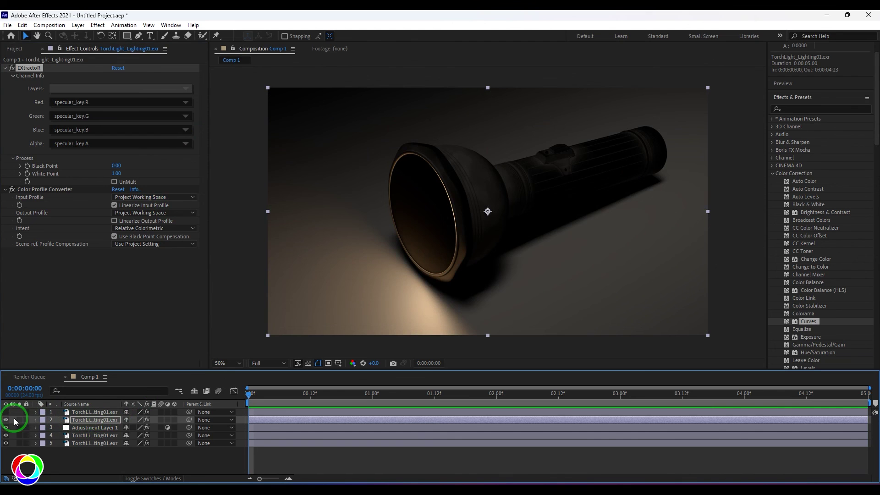
click(98, 24)
mouse_move(49, 25)
mouse_move(78, 25)
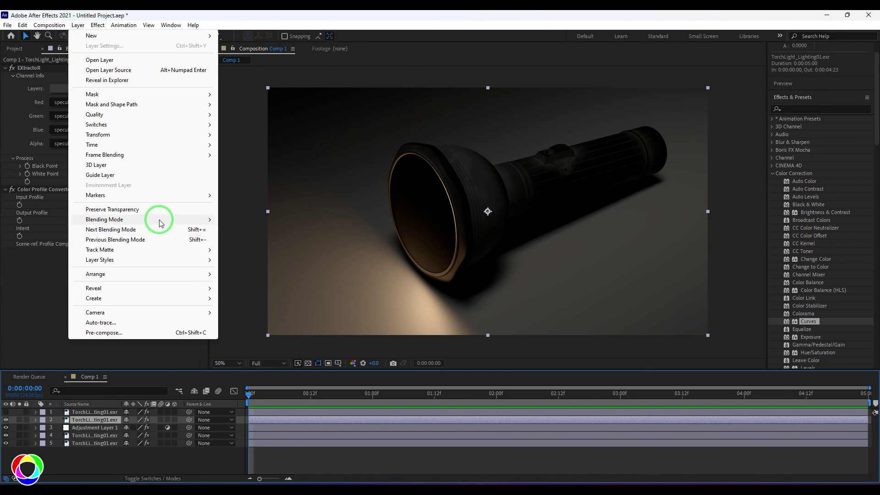
mouse_move(157, 219)
click(250, 217)
click(6, 420)
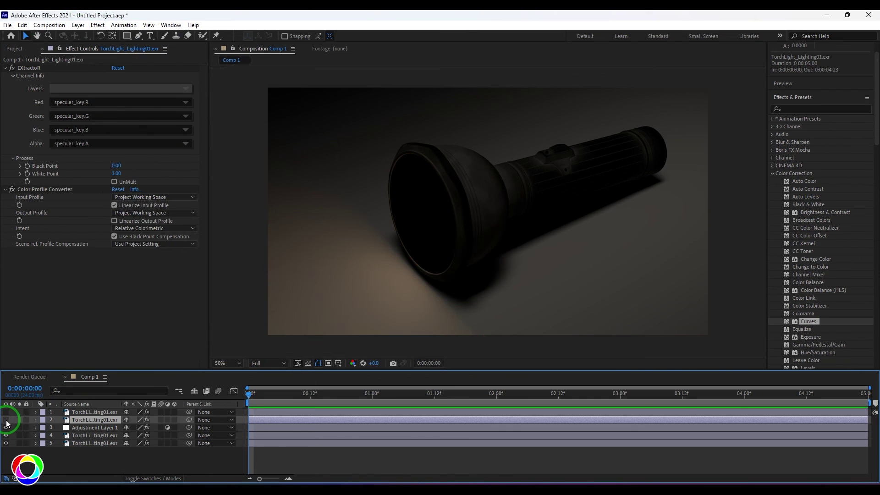
click(6, 420)
click(6, 412)
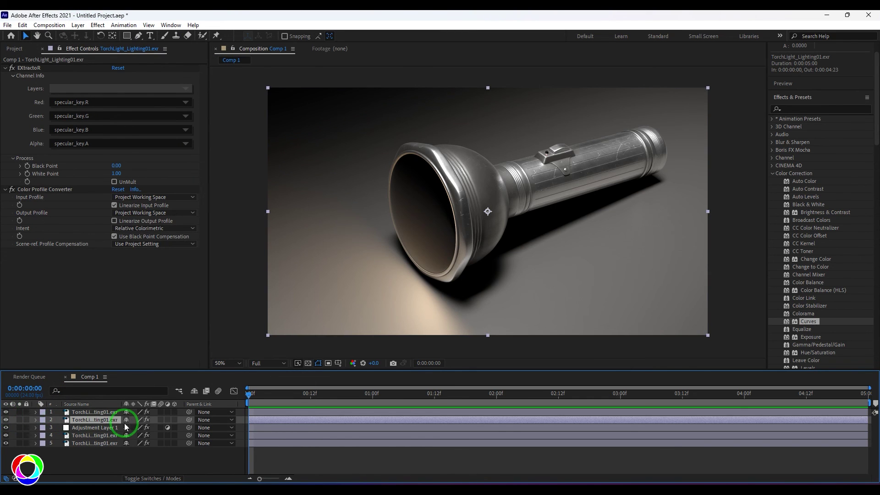
Duplicate the specular_top layer and extract the transmission_key pass on the copy.
click(94, 412)
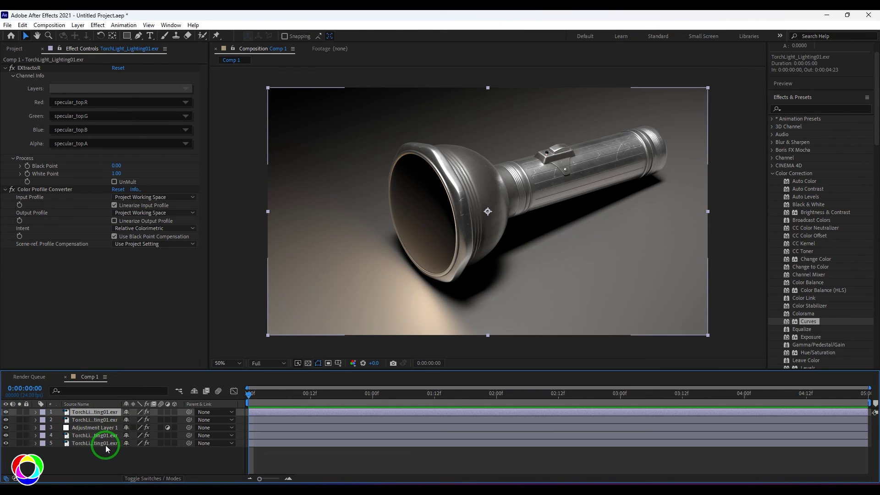
key(ctrl+d)
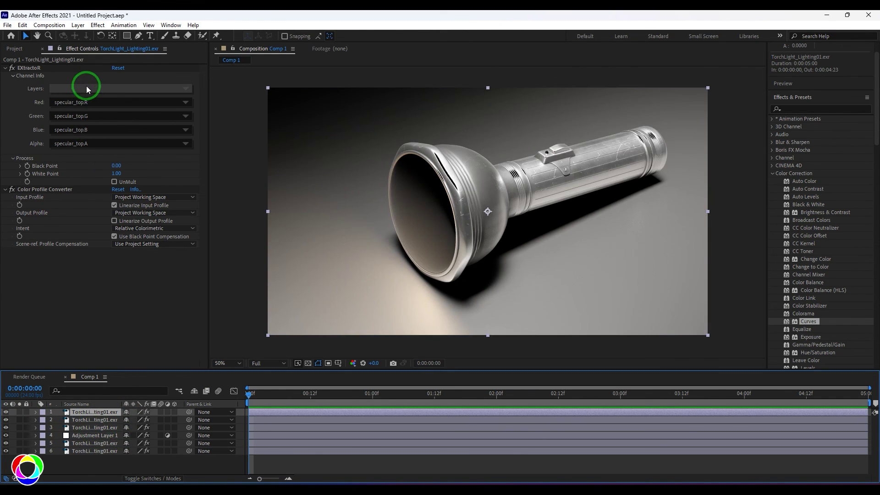
click(89, 89)
click(121, 144)
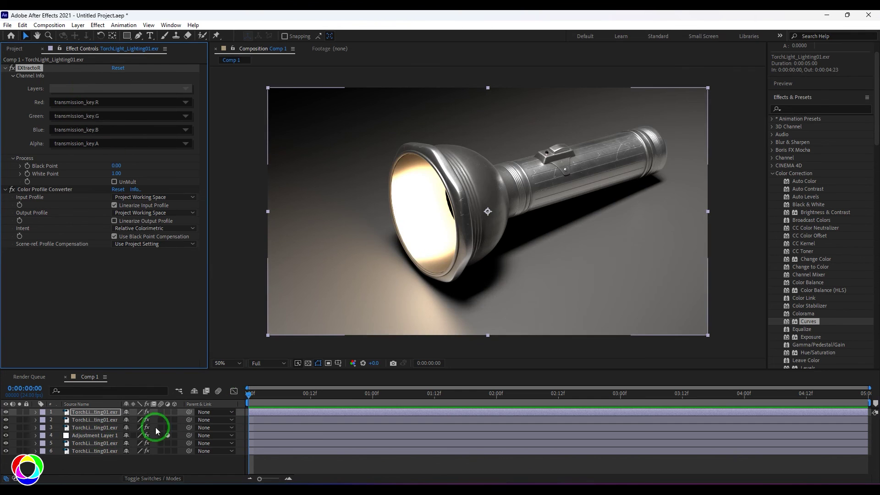
Duplicate the transmission_key layer and extract the transmission_top pass on the upper copy.
key(ctrl+d)
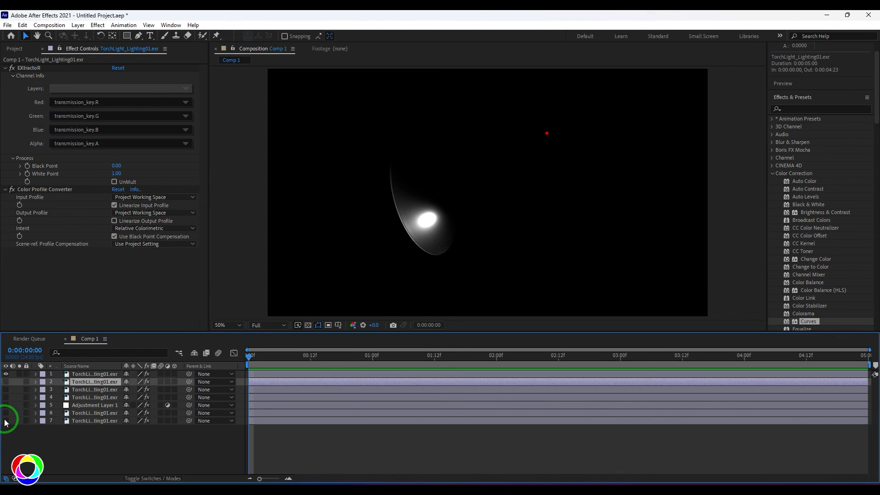
click(79, 374)
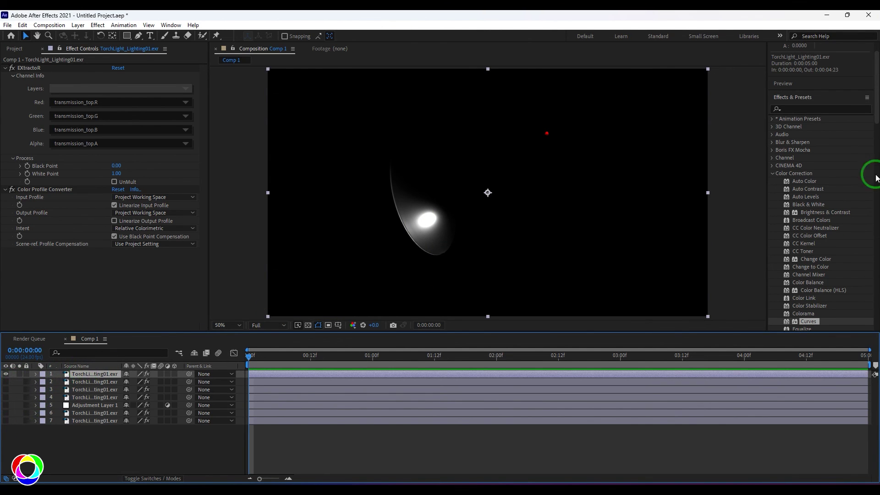
Apply Curves to the transmission_top layer, lower the RGB curve's white end almost to the base, and show the other layers again.
drag(797, 321, 96, 374)
drag(133, 190, 151, 253)
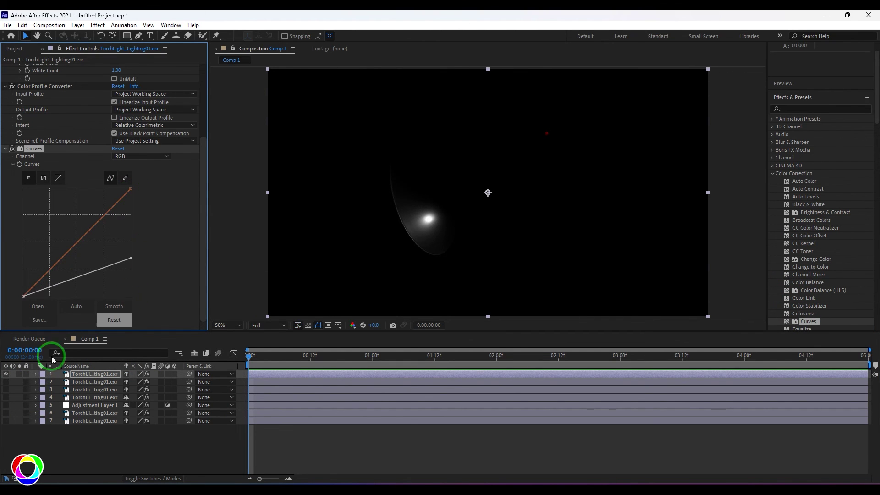
click(9, 379)
drag(6, 404, 7, 419)
click(90, 376)
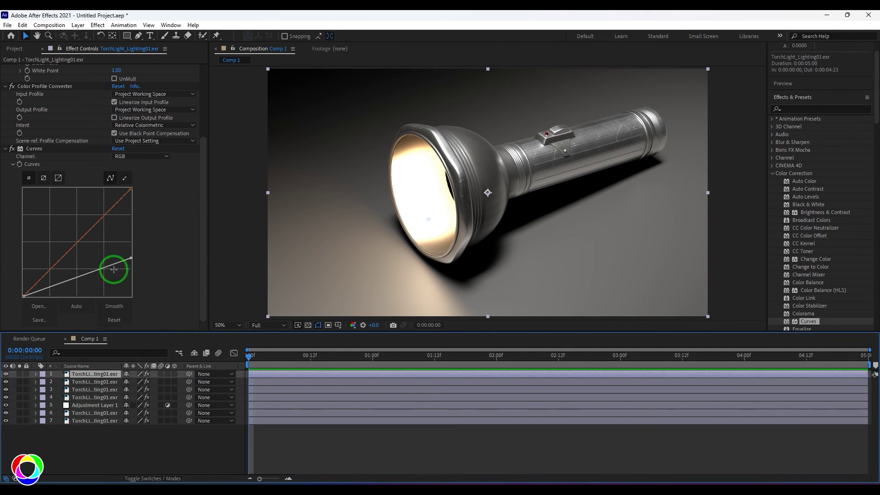
drag(131, 259, 136, 285)
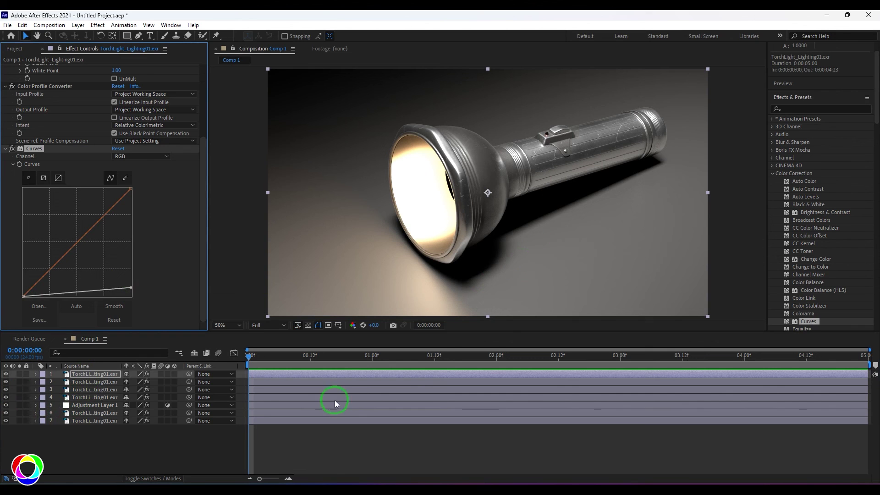
Check the transmission_key layer's contribution and apply the Glow effect to that layer.
click(113, 471)
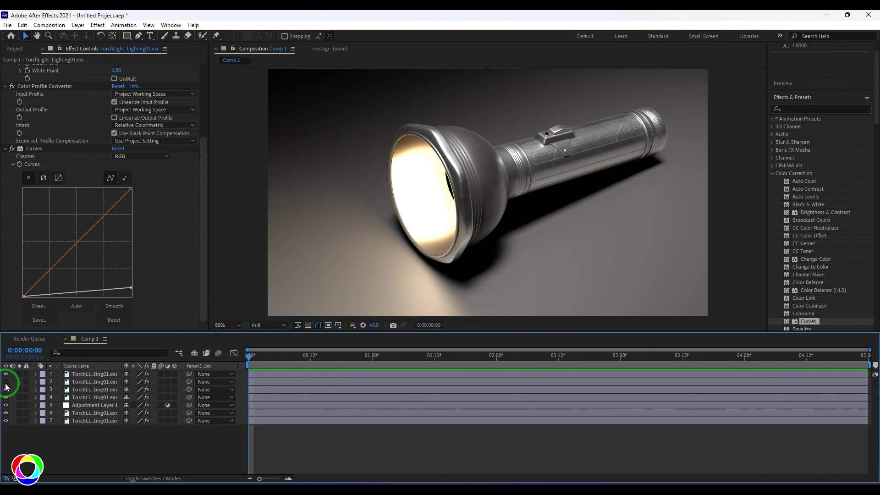
click(5, 383)
click(91, 381)
click(794, 109)
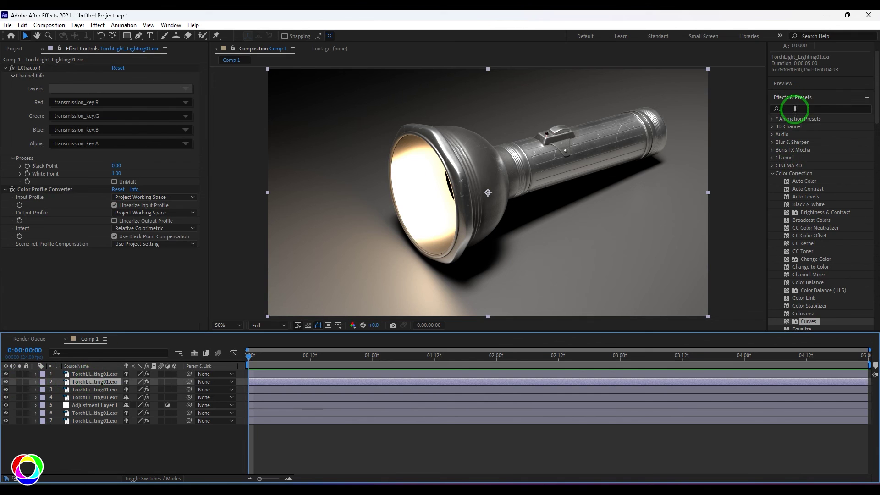
text(glow)
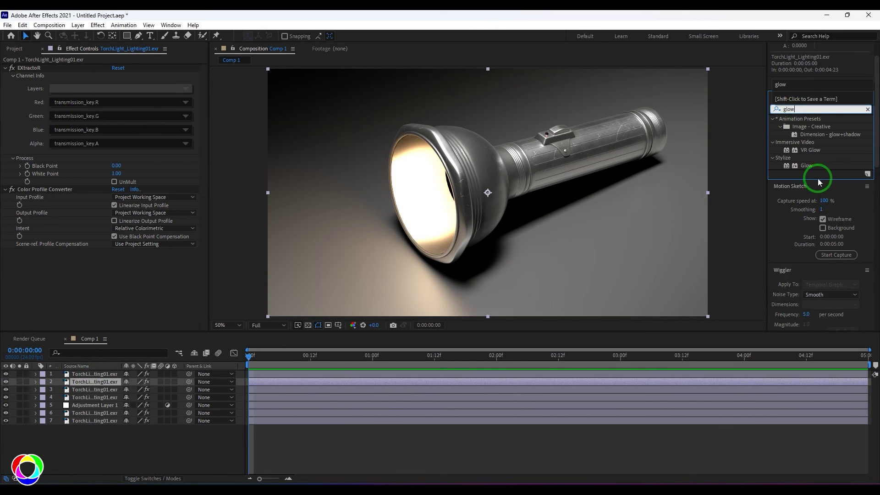
drag(792, 165, 87, 384)
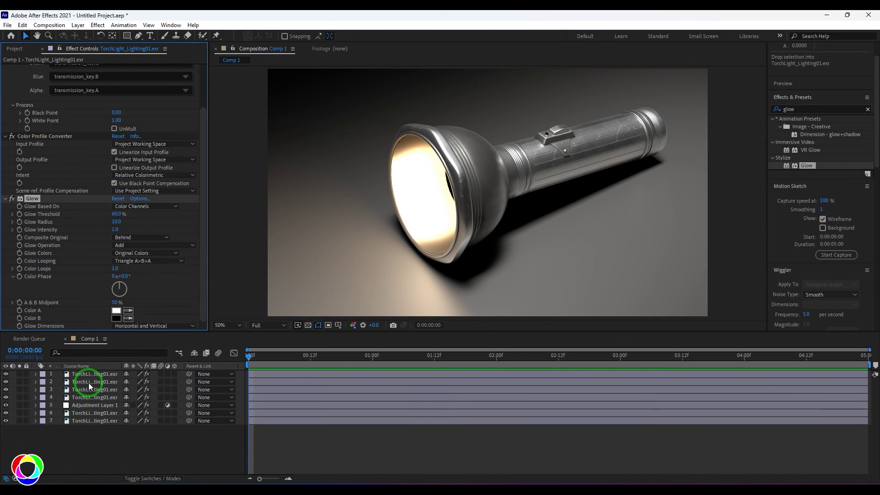
Set the Glow on the transmission_key layer to threshold 0%, radius 430 and intensity 0.1.
drag(116, 224, 78, 239)
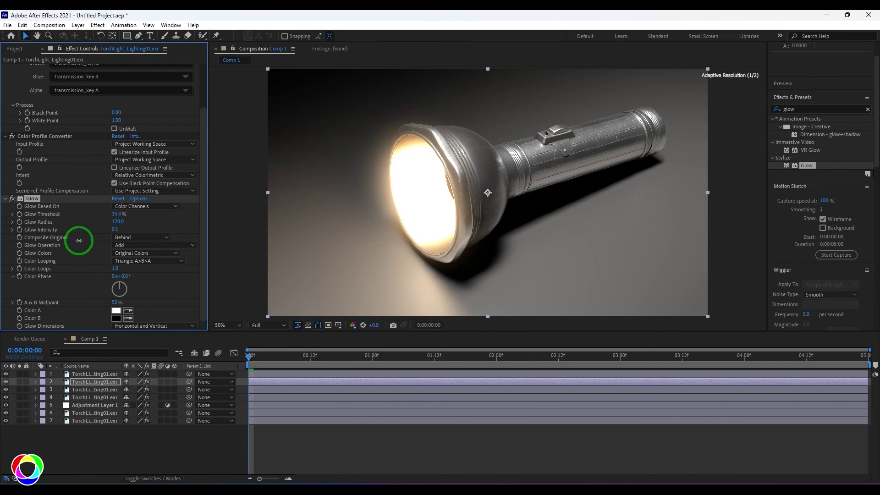
click(228, 243)
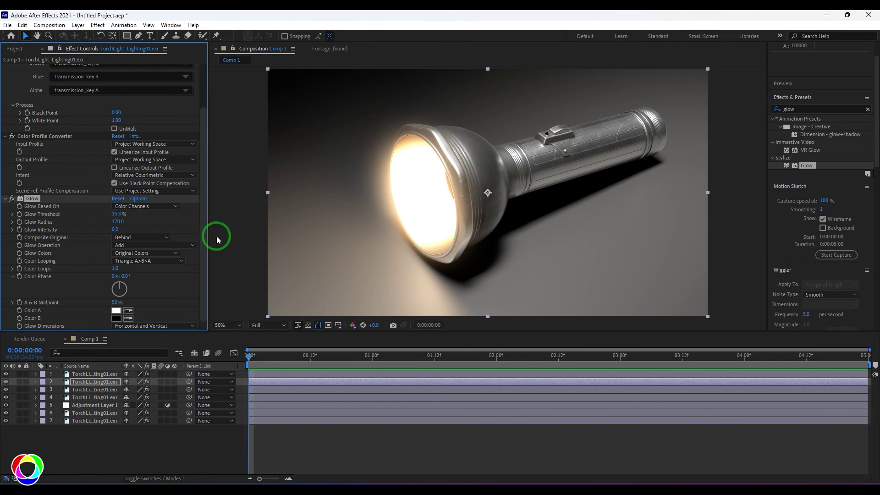
drag(114, 232, 90, 220)
drag(152, 225, 206, 224)
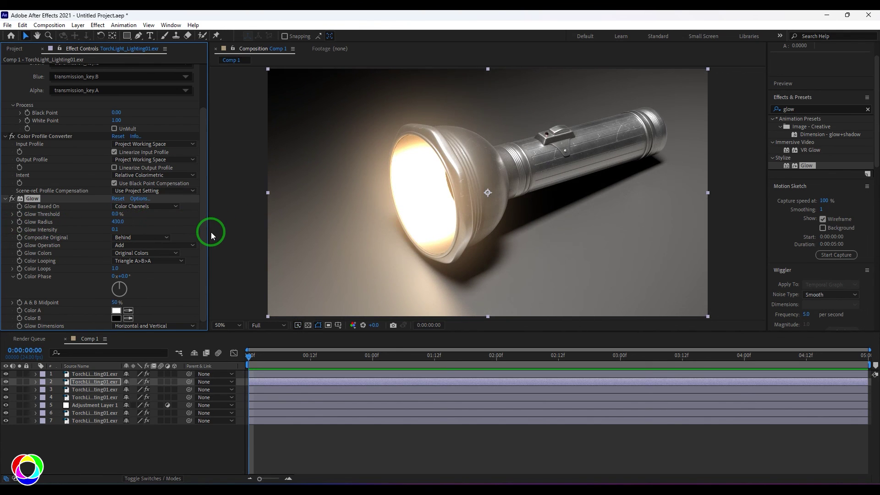
Fine-tune the transmission_key layer's Glow Intensity to 0.03.
click(115, 229)
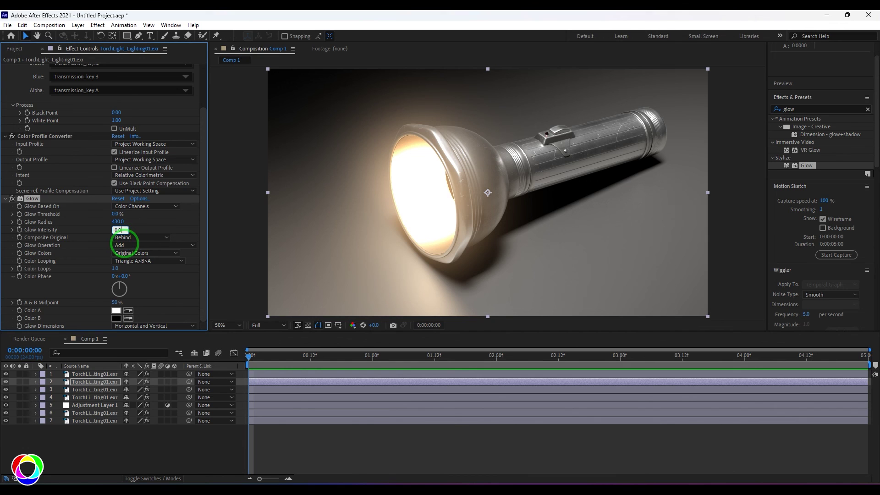
key(Return)
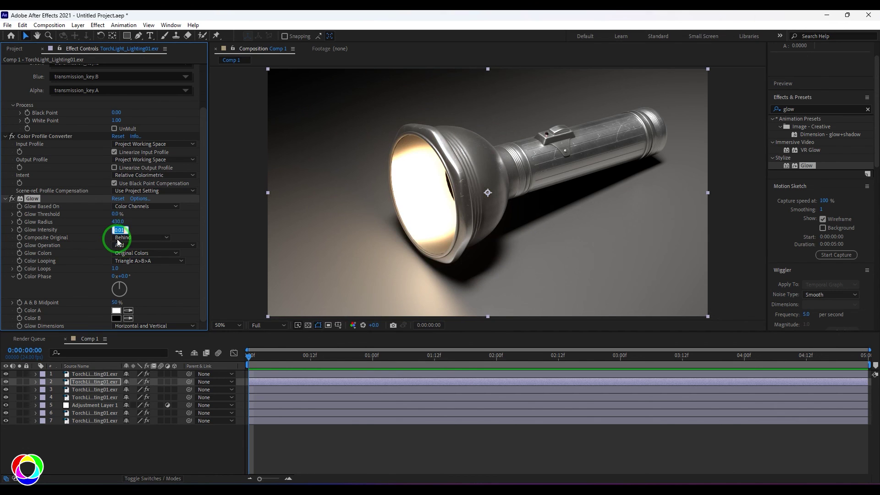
key(Return)
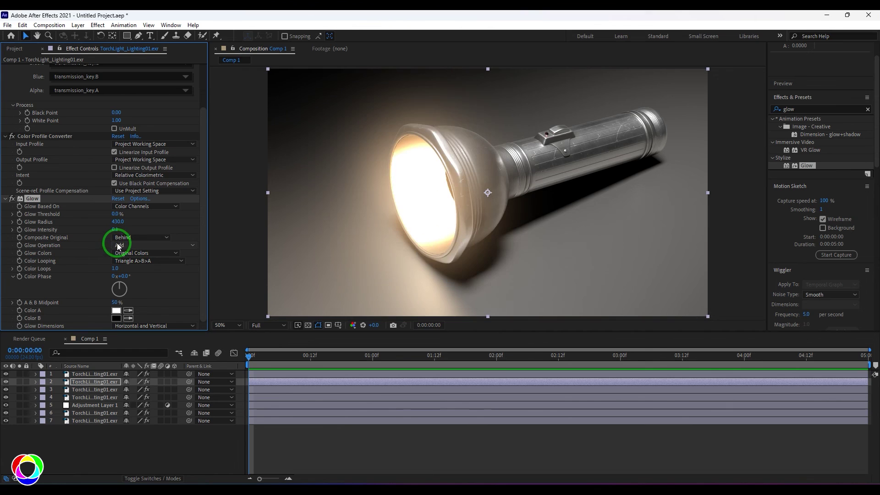
click(116, 230)
text(0.03)
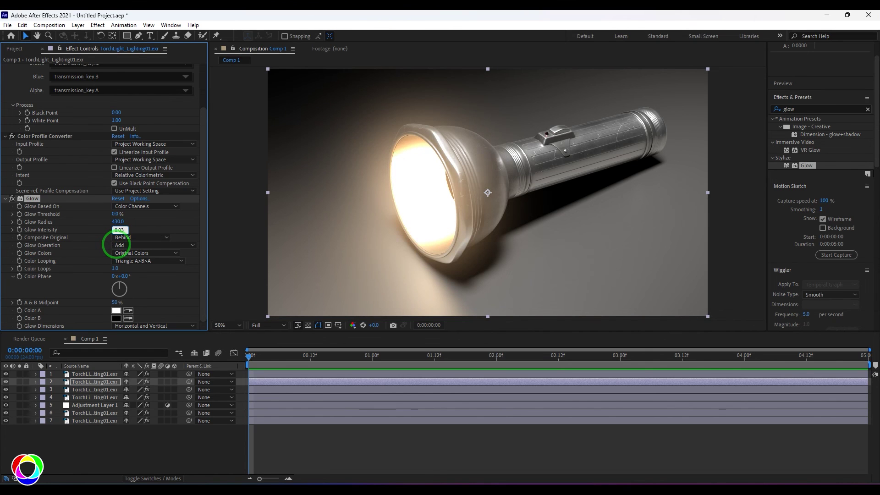
key(Return)
click(154, 417)
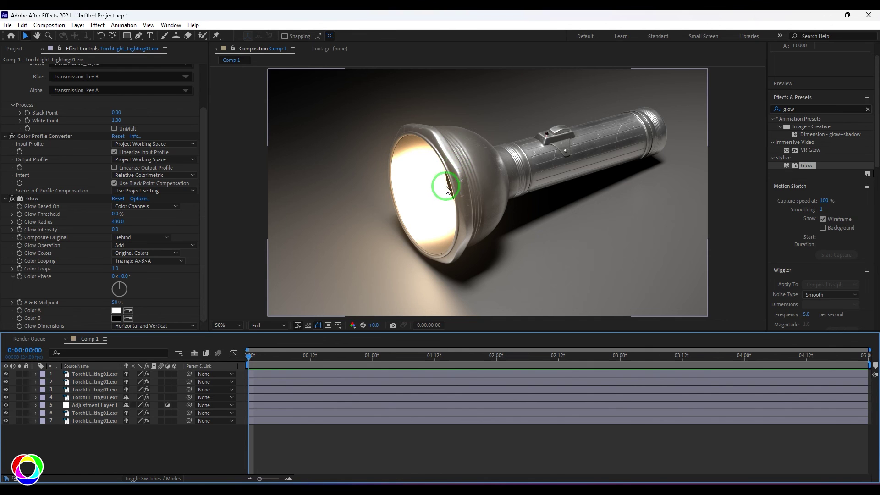
click(147, 451)
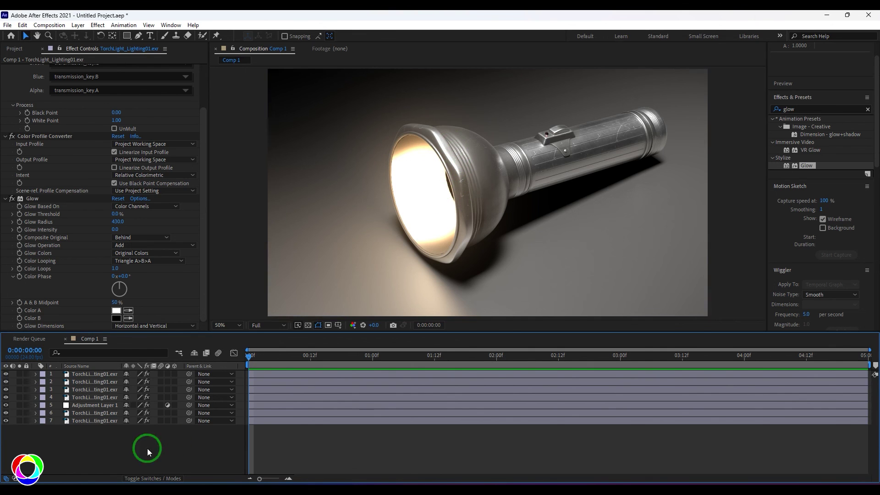
Create a 1920 x 1080 px solid layer with its color sampled from the torch's bright lens.
right_click(117, 439)
mouse_move(222, 327)
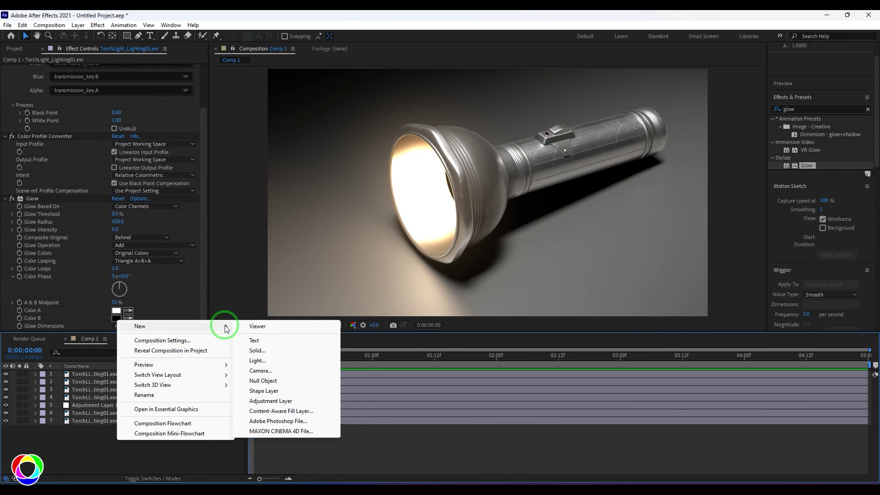
click(271, 354)
click(292, 299)
click(446, 193)
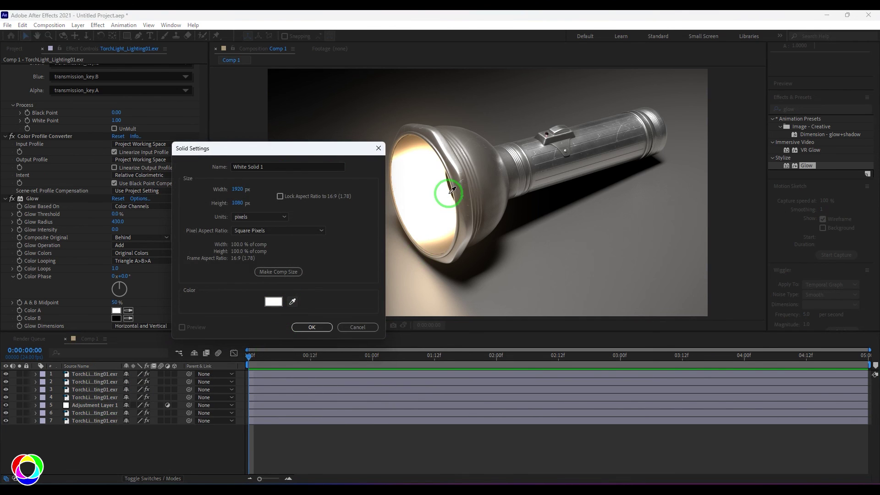
click(302, 328)
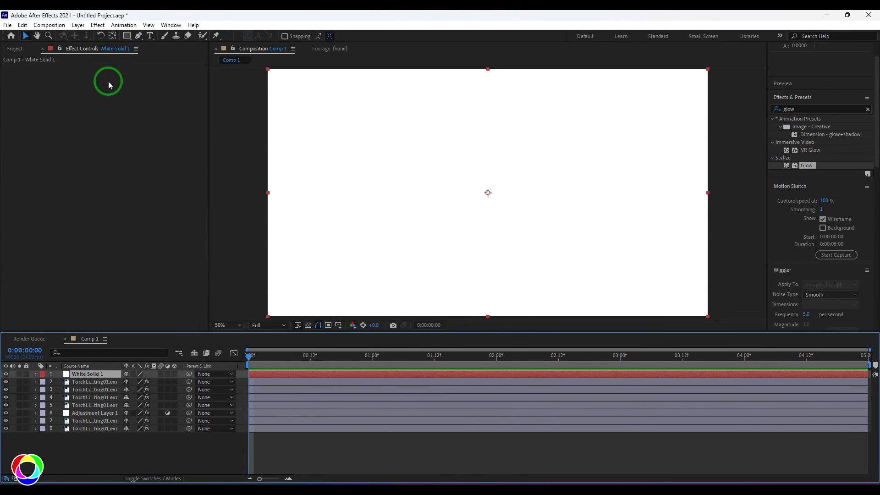
Draw a small closed triangular mask with the Pen tool on the white solid, over the dark gap at the lens's inner rim.
click(138, 36)
click(449, 177)
click(439, 196)
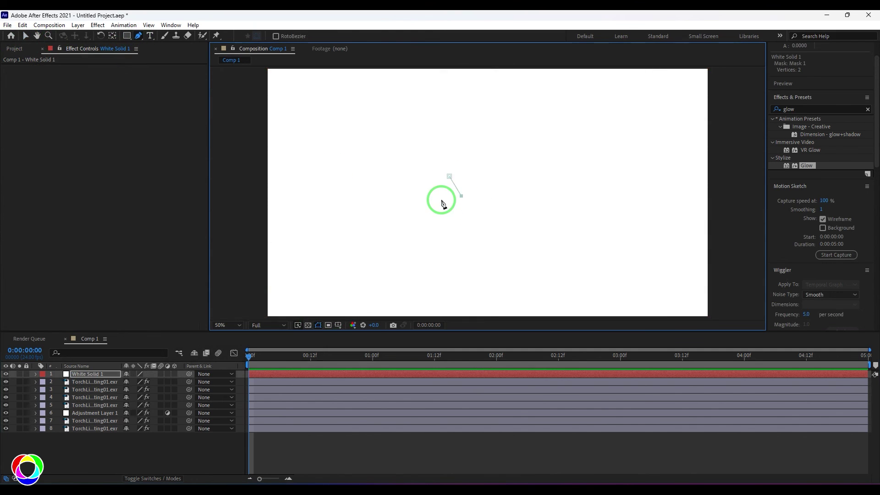
click(461, 196)
click(449, 177)
click(449, 176)
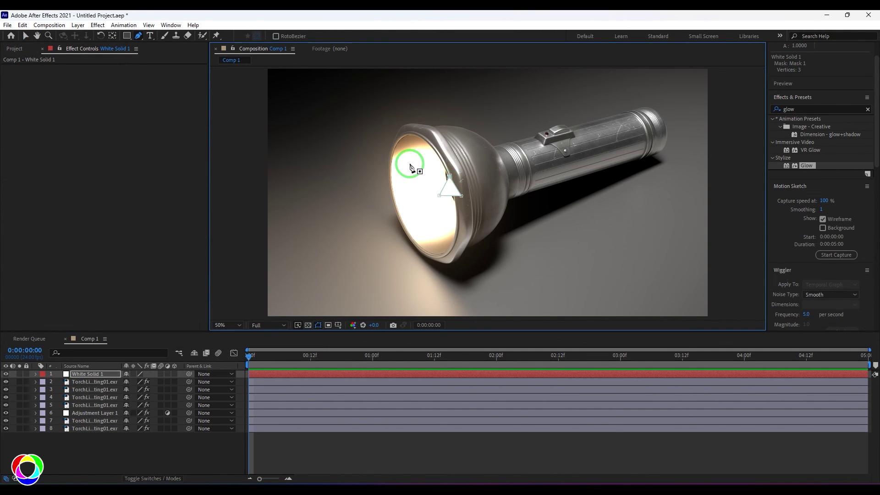
Reshape the solid's mask by moving its vertices and curving its edges so it covers the dark gap along the lens rim.
alt+drag(449, 176, 454, 205)
drag(439, 195, 437, 193)
click(36, 374)
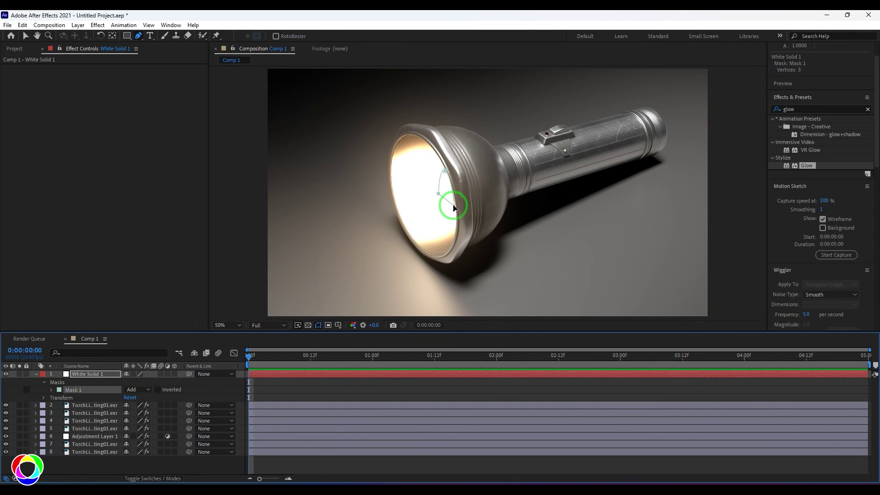
scroll(465, 211, up, 2)
click(138, 36)
click(165, 69)
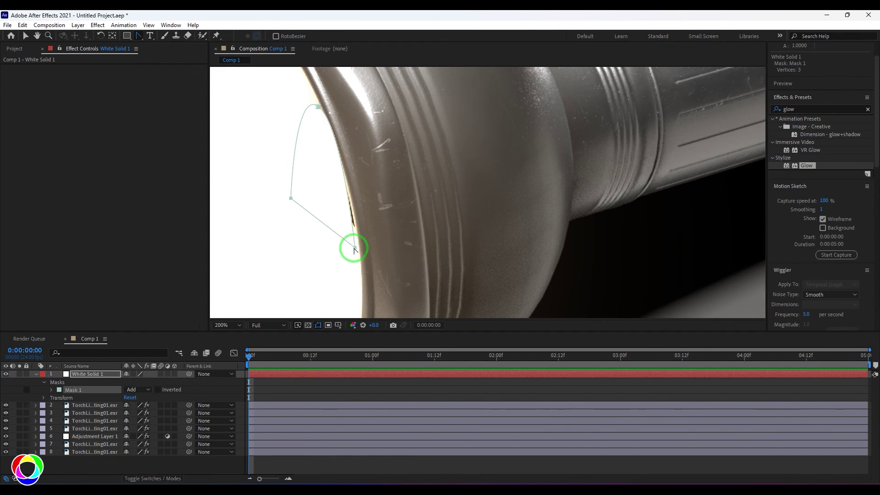
drag(355, 248, 362, 255)
key(F2)
scroll(444, 222, down, 2)
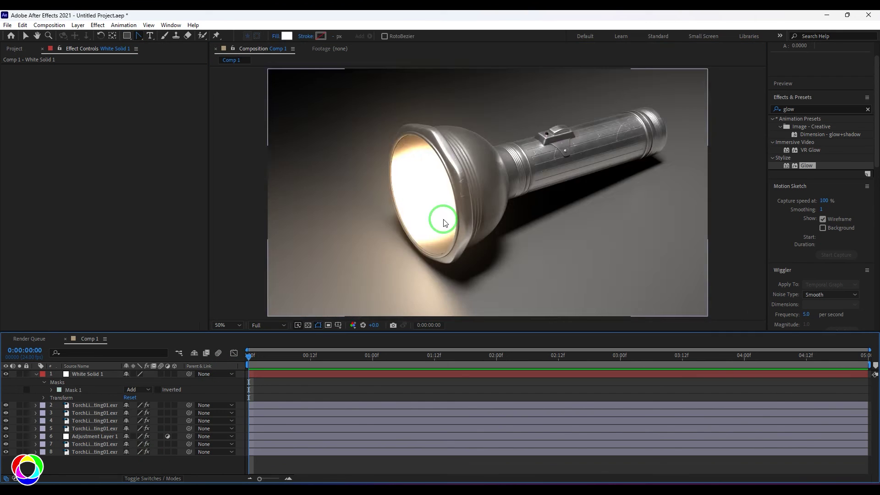
scroll(444, 222, down, 1)
scroll(444, 221, up, 1)
scroll(444, 222, down, 1)
scroll(465, 225, up, 1)
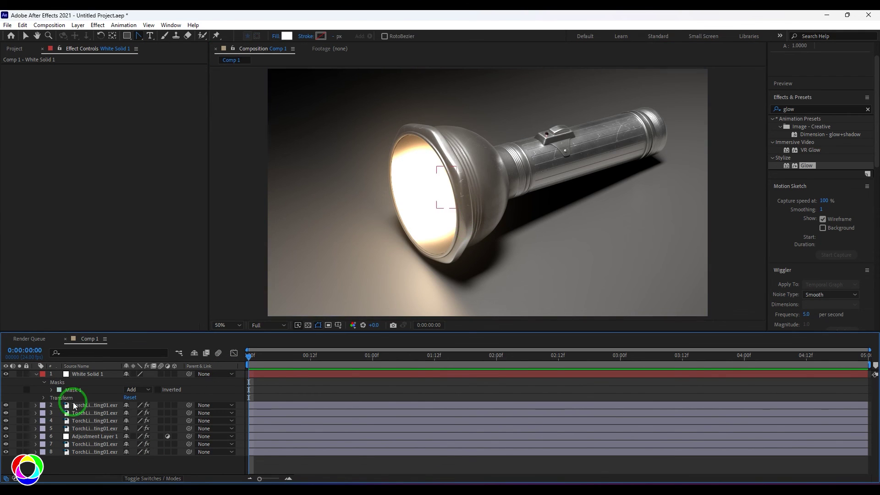
Add a new adjustment layer above the white solid and apply the Curves effect to it.
click(99, 372)
right_click(100, 460)
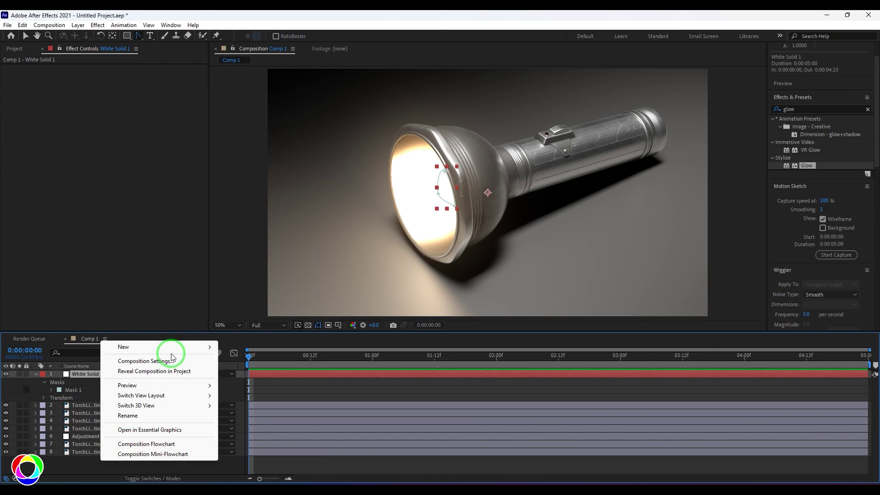
mouse_move(172, 347)
click(265, 422)
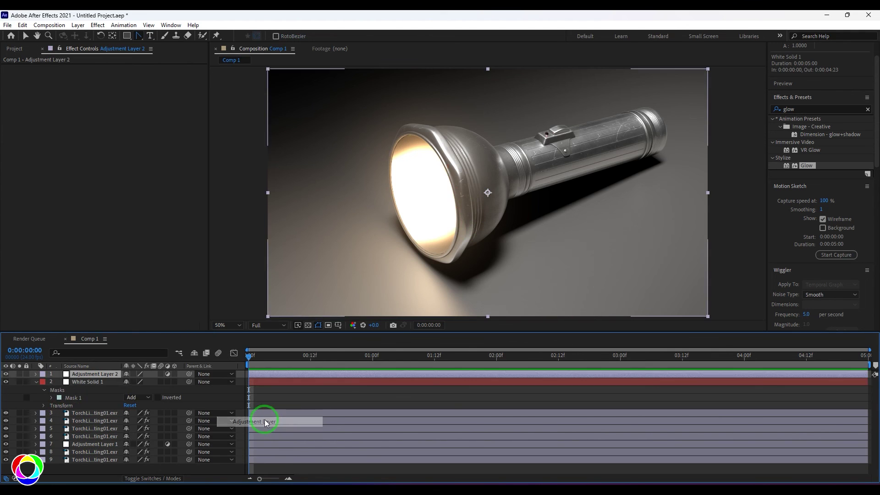
click(817, 109)
text(curve)
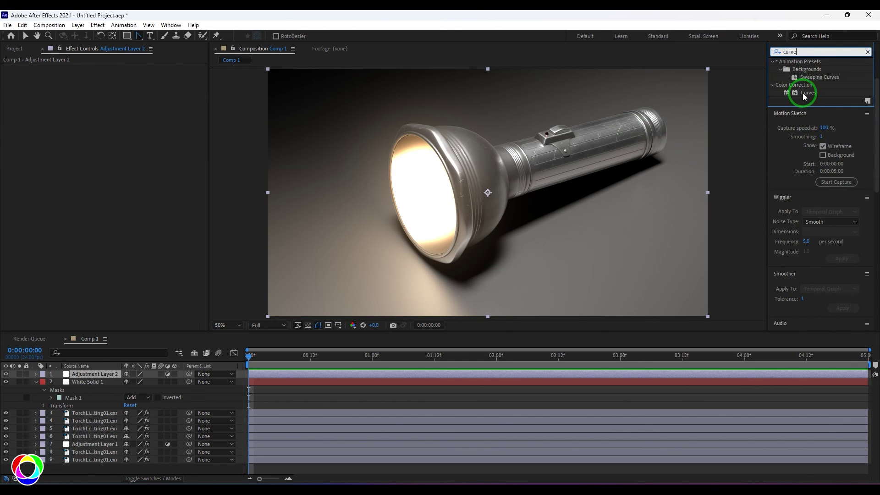
drag(797, 92, 70, 385)
Cool the image in the adjustment layer's Curves by raising the blue midtones and lowering the red midtones slightly.
click(133, 76)
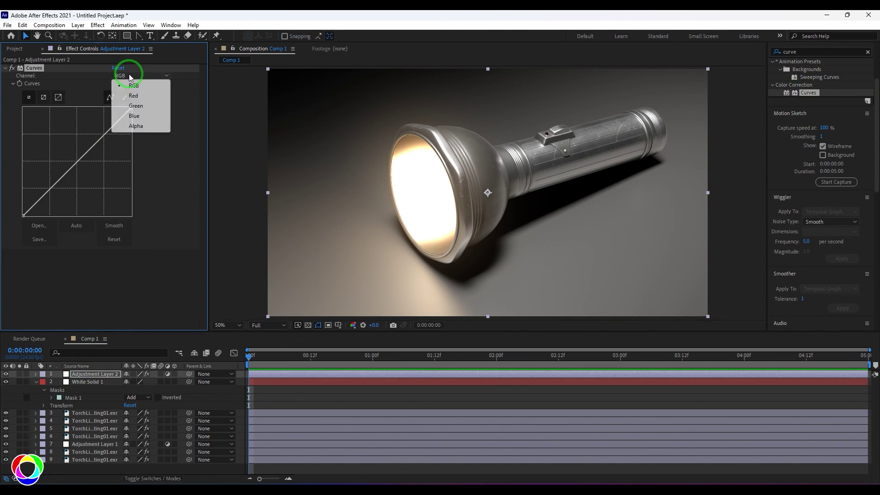
click(135, 115)
mouse_move(76, 162)
mouse_down()
mouse_move(79, 152)
mouse_move(86, 161)
mouse_move(78, 151)
mouse_move(83, 158)
mouse_up()
click(137, 76)
click(135, 106)
click(136, 78)
click(134, 96)
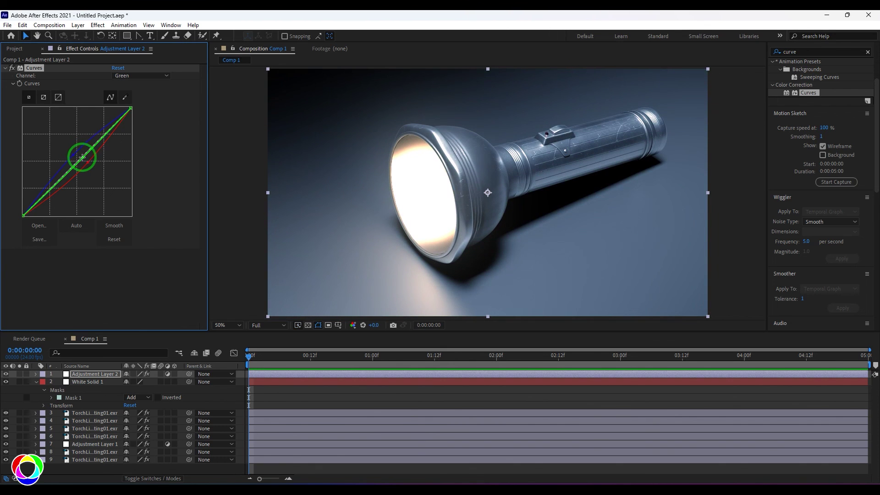
Fine-tune the green and red midtones, and adjust the RGB curve with points in the highlights and shadows.
mouse_move(74, 155)
mouse_down()
mouse_move(62, 147)
mouse_move(82, 157)
mouse_up()
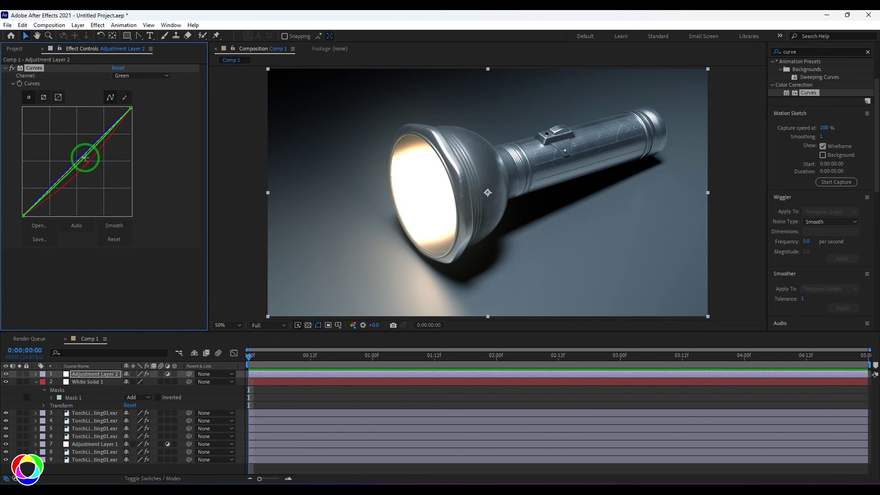
click(84, 160)
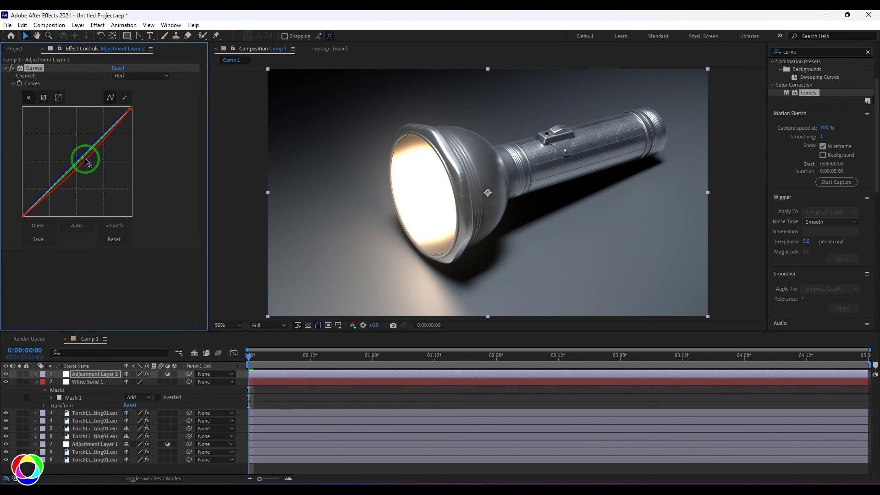
drag(84, 158, 106, 137)
click(141, 75)
click(135, 83)
drag(69, 168, 47, 190)
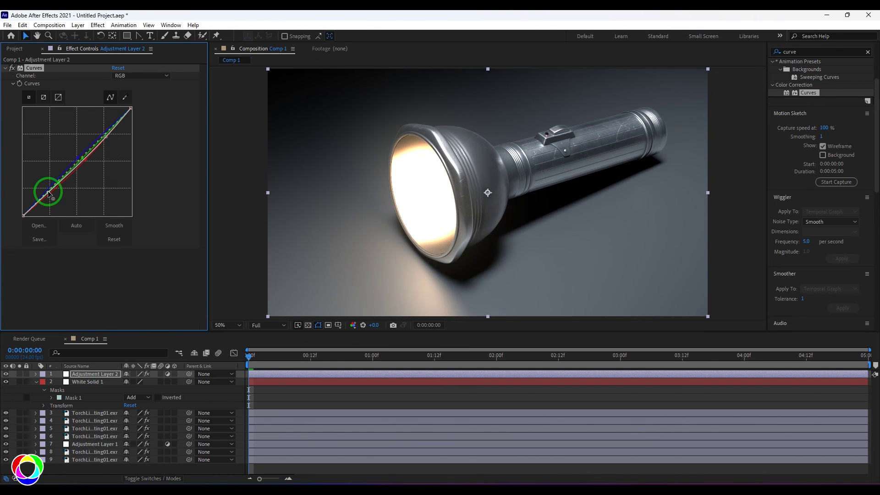